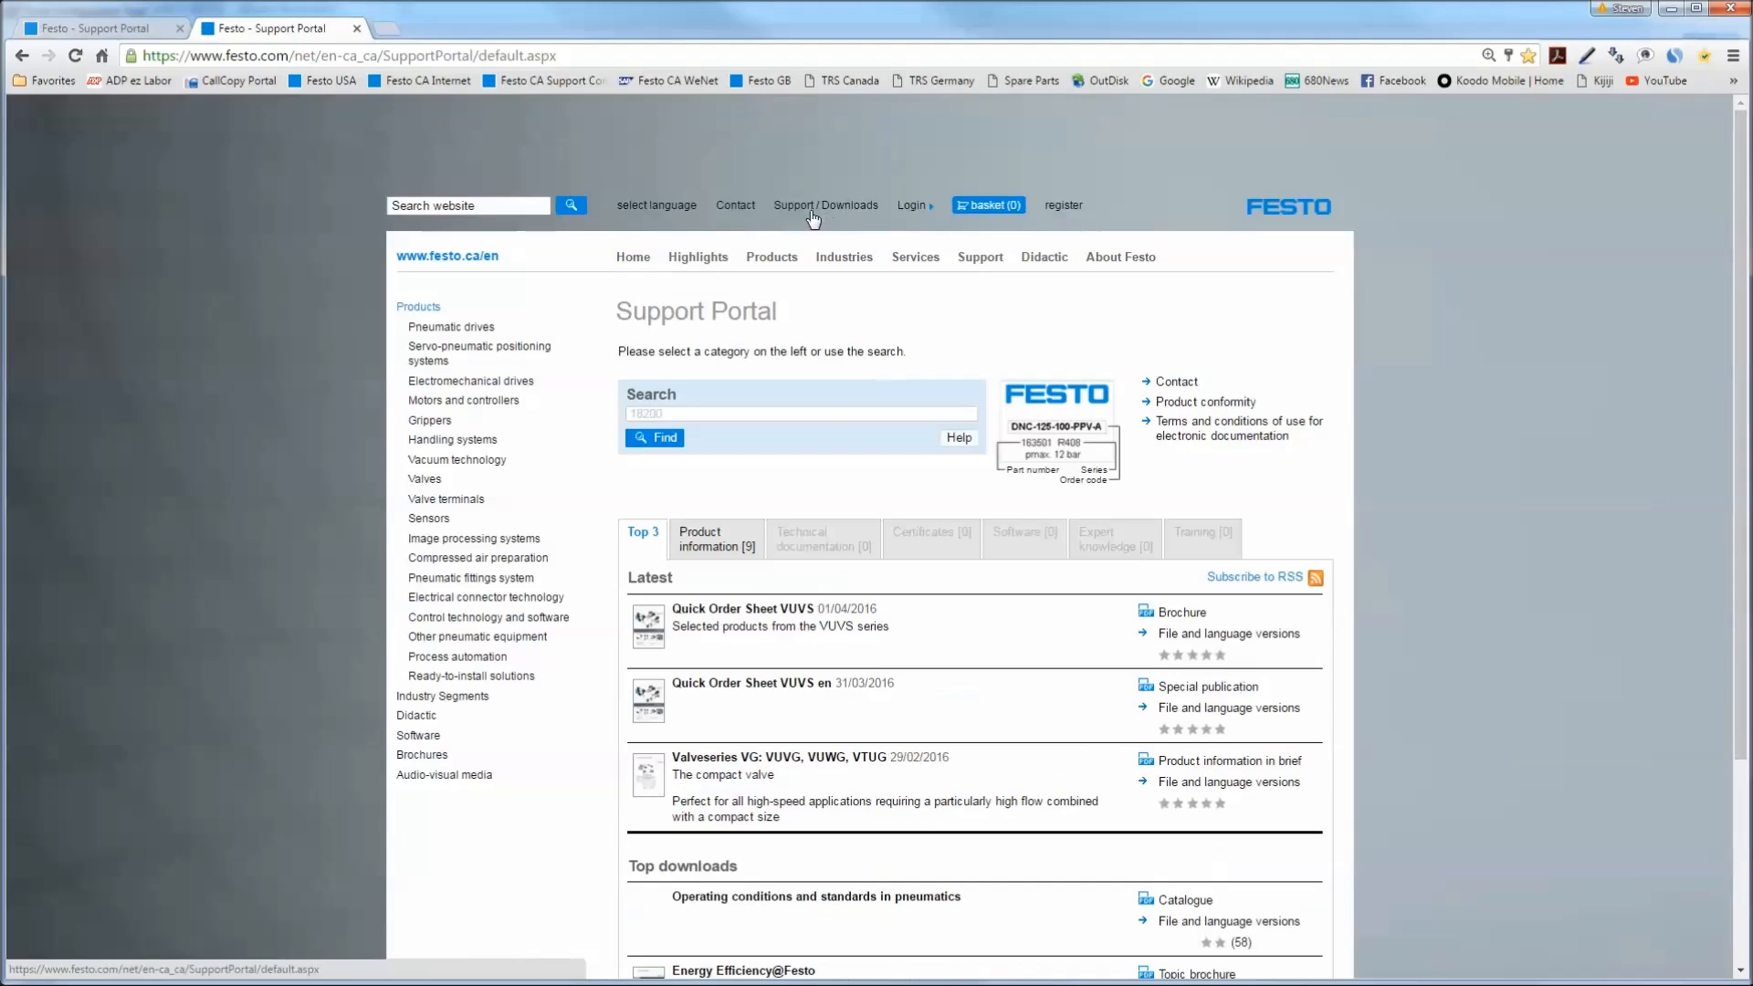
Search the Festo Support Portal for "cmmp" and open the suggested motor controller CMMP-AS-C2-3A-M0
{"action": "left_click", "coordinate": [652, 415]}
{"action": "type", "text": "cm"}
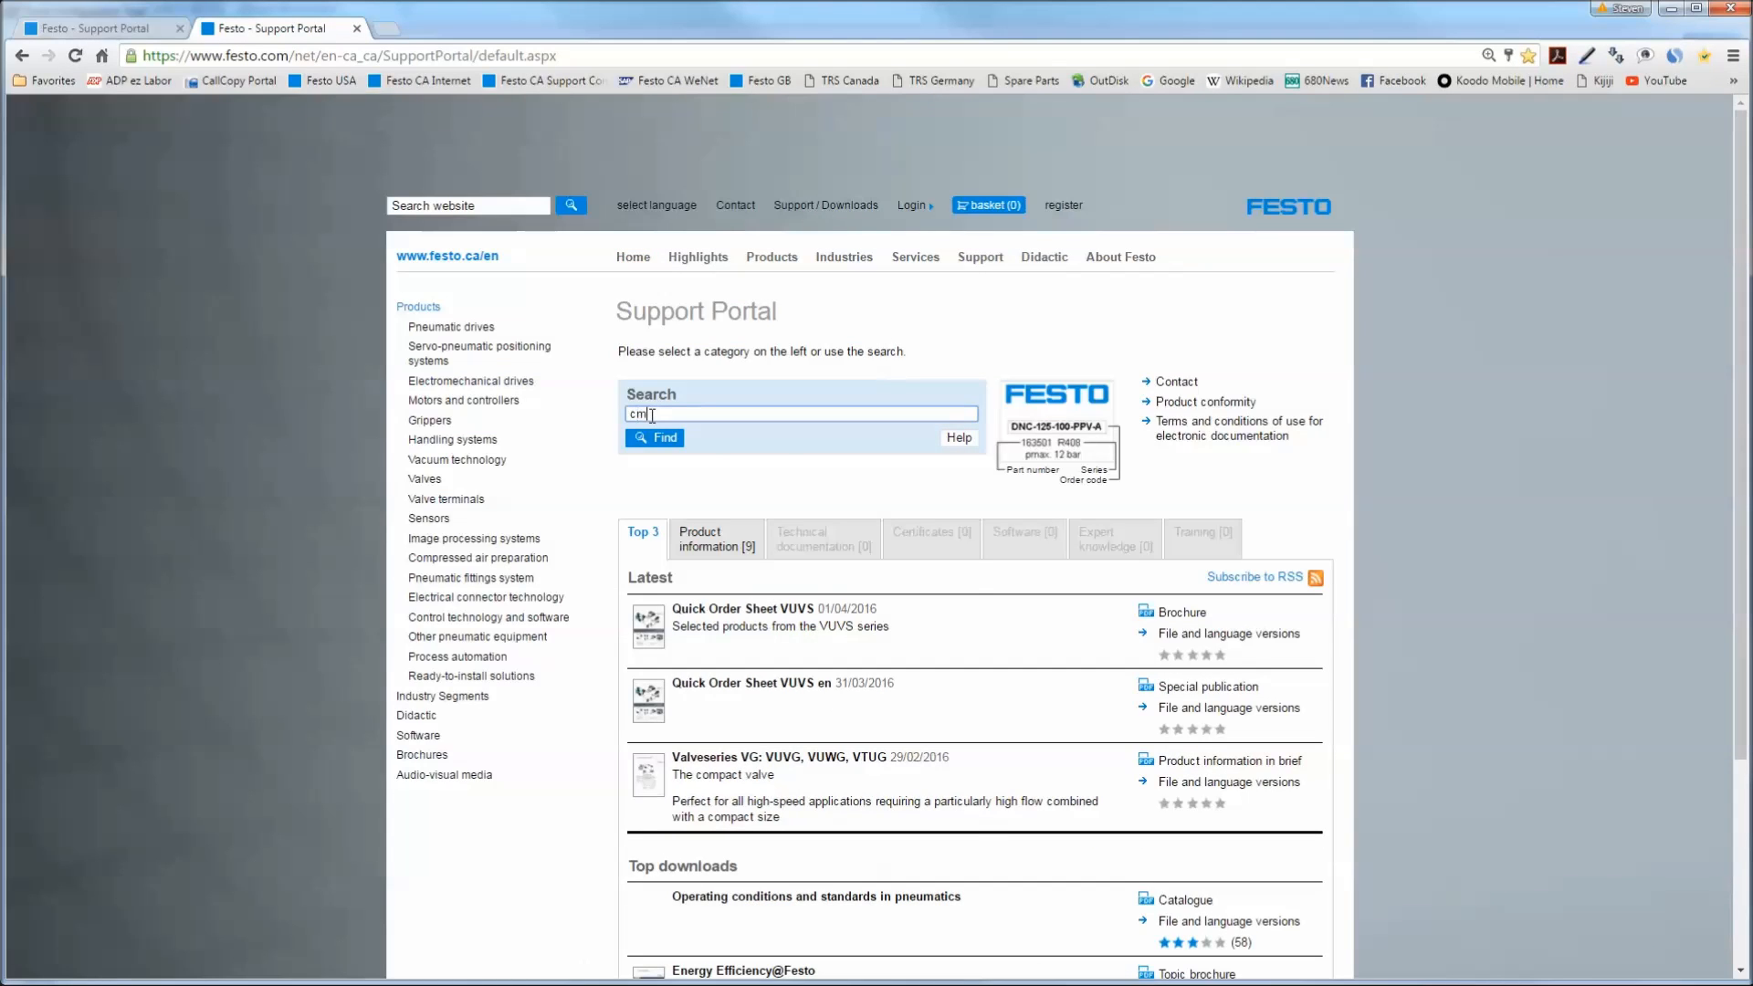
{"action": "type", "text": "mp"}
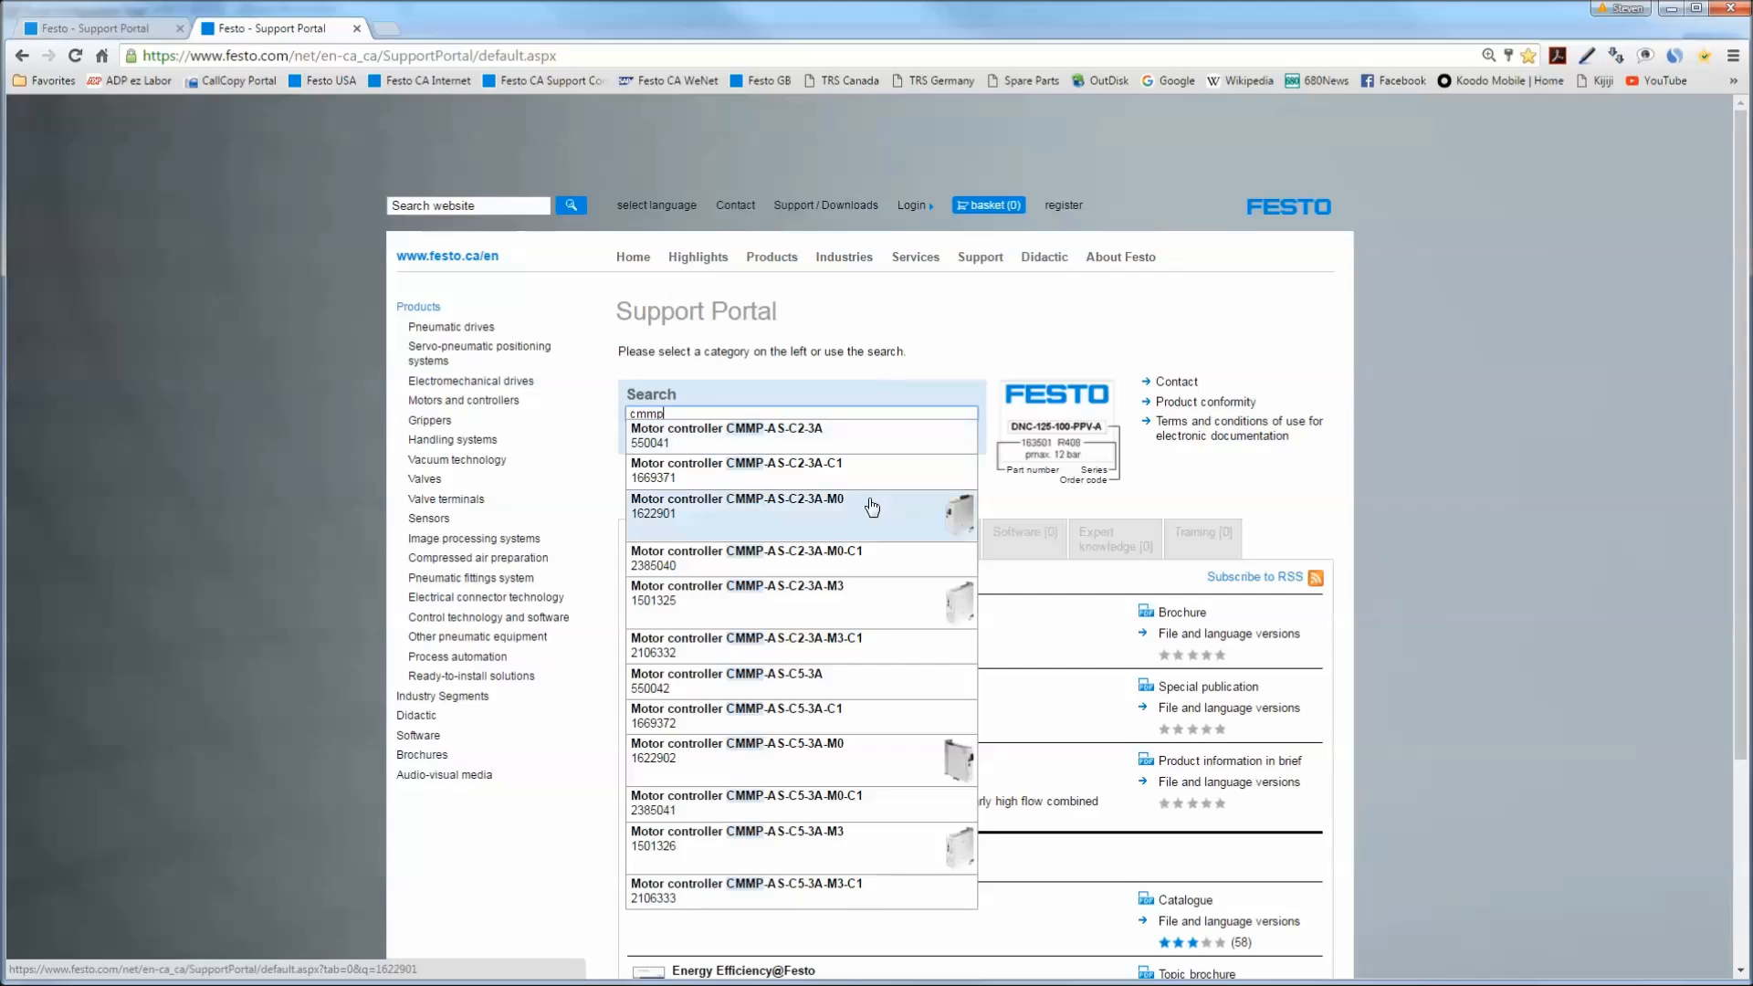
{"action": "left_click", "coordinate": [953, 525]}
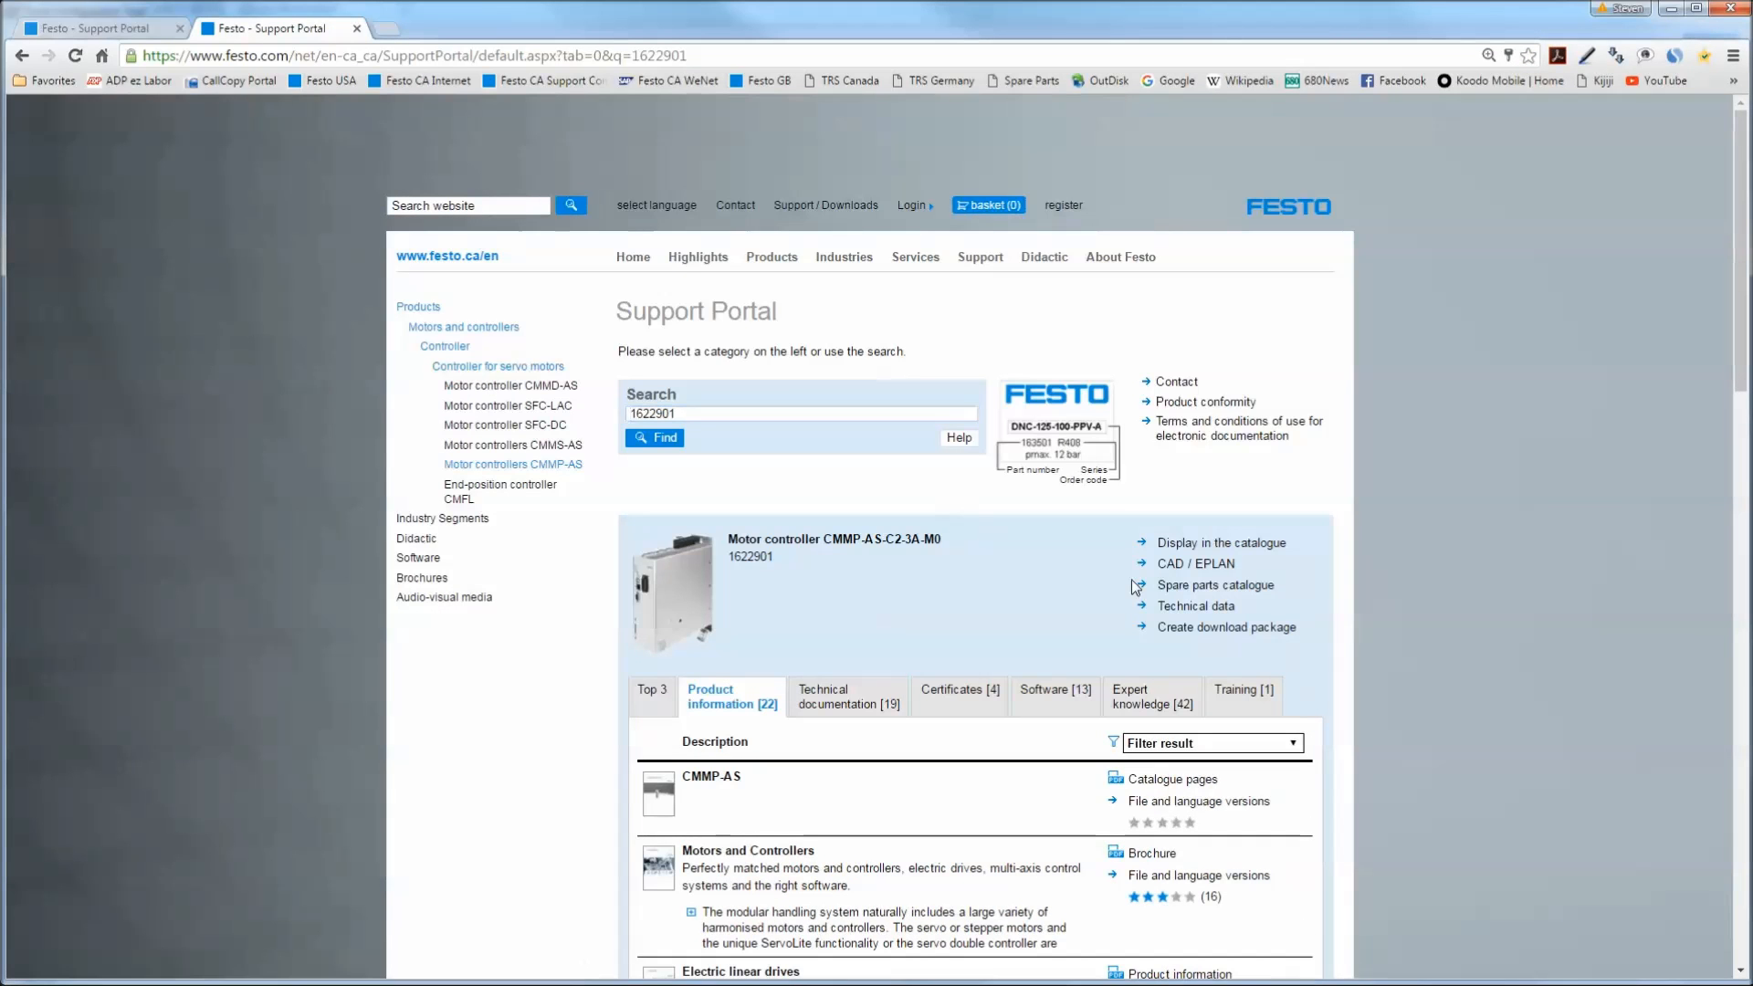
Examine the controller's software downloads, expanding the FCT - Festo Configuration Tool - PlugIn description and highlighting its version number
{"action": "left_click", "coordinate": [1052, 699]}
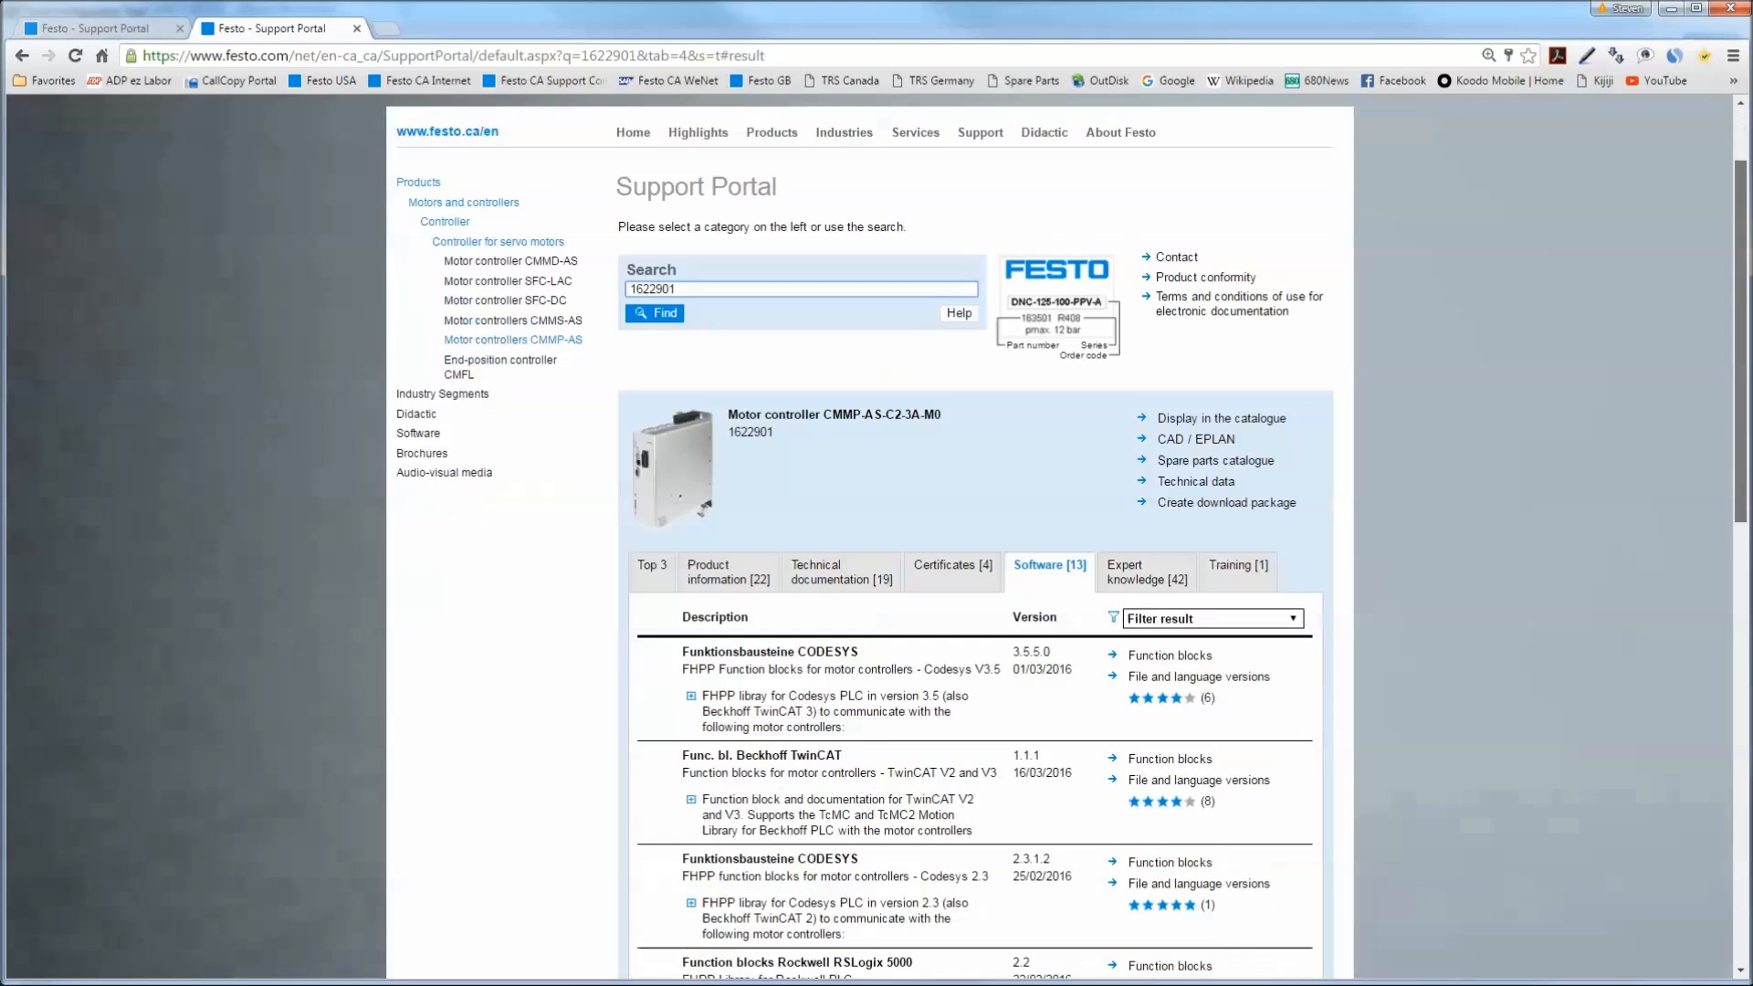
{"action": "left_click_drag", "start_coordinate": [1737, 501], "coordinate": [1735, 749]}
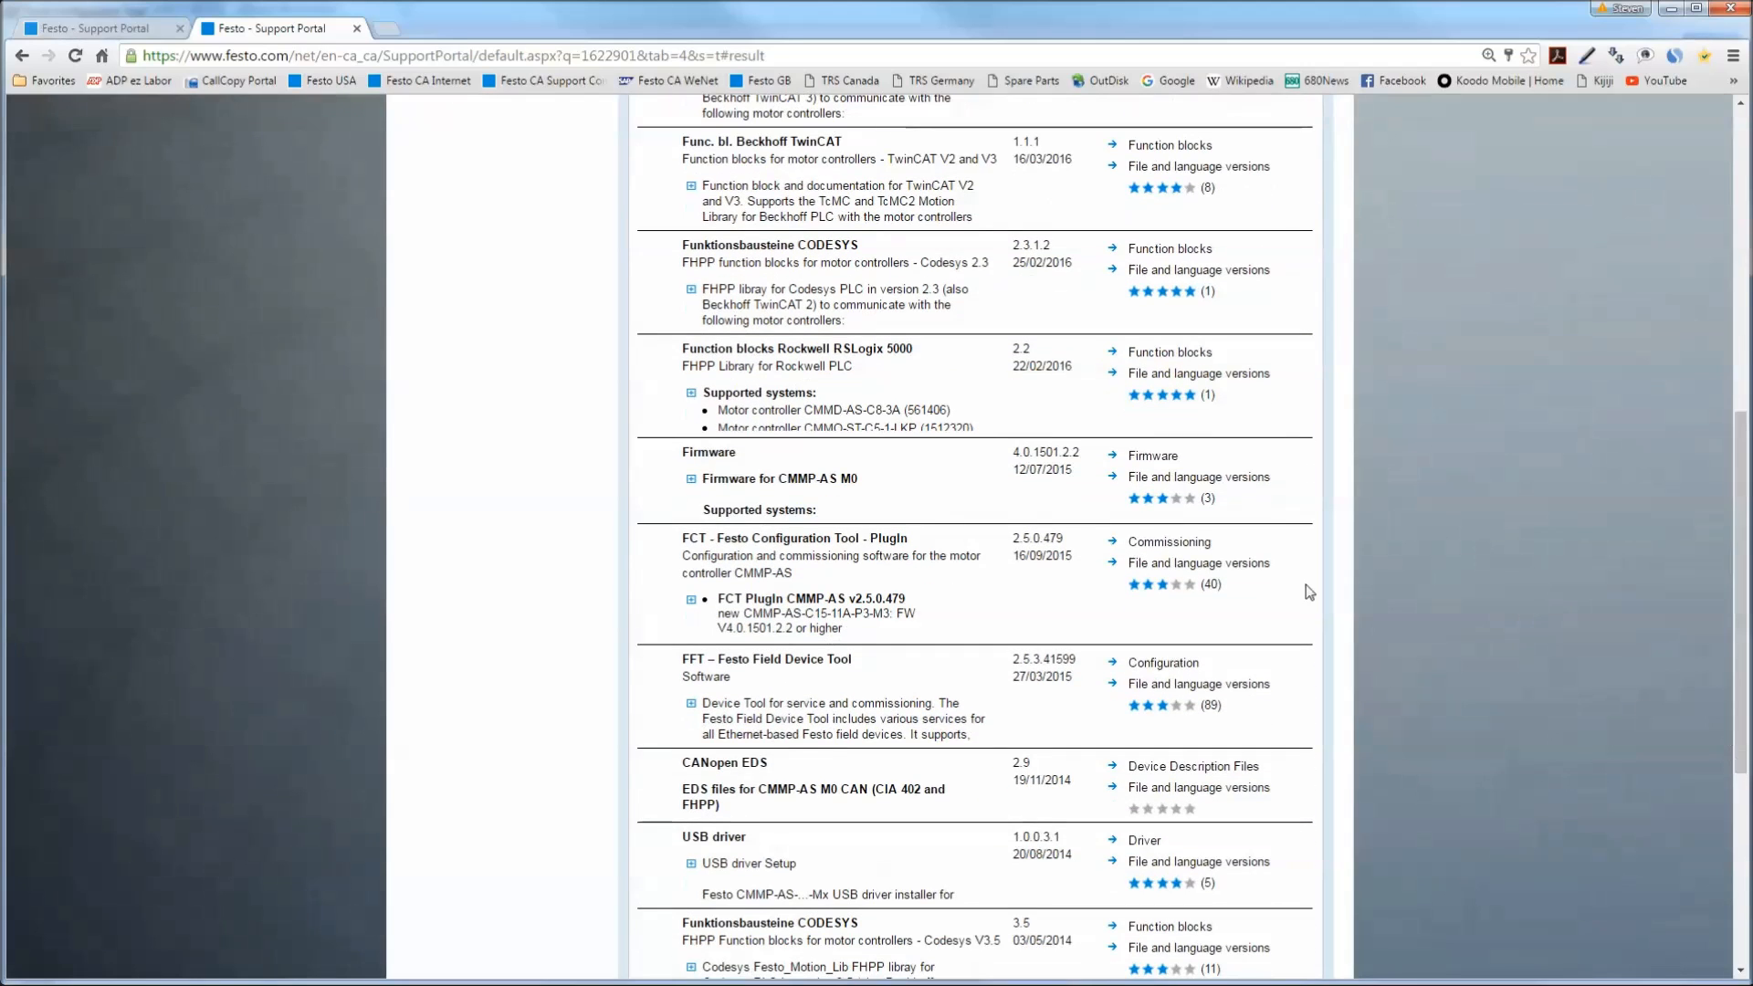
{"action": "left_click", "coordinate": [691, 600]}
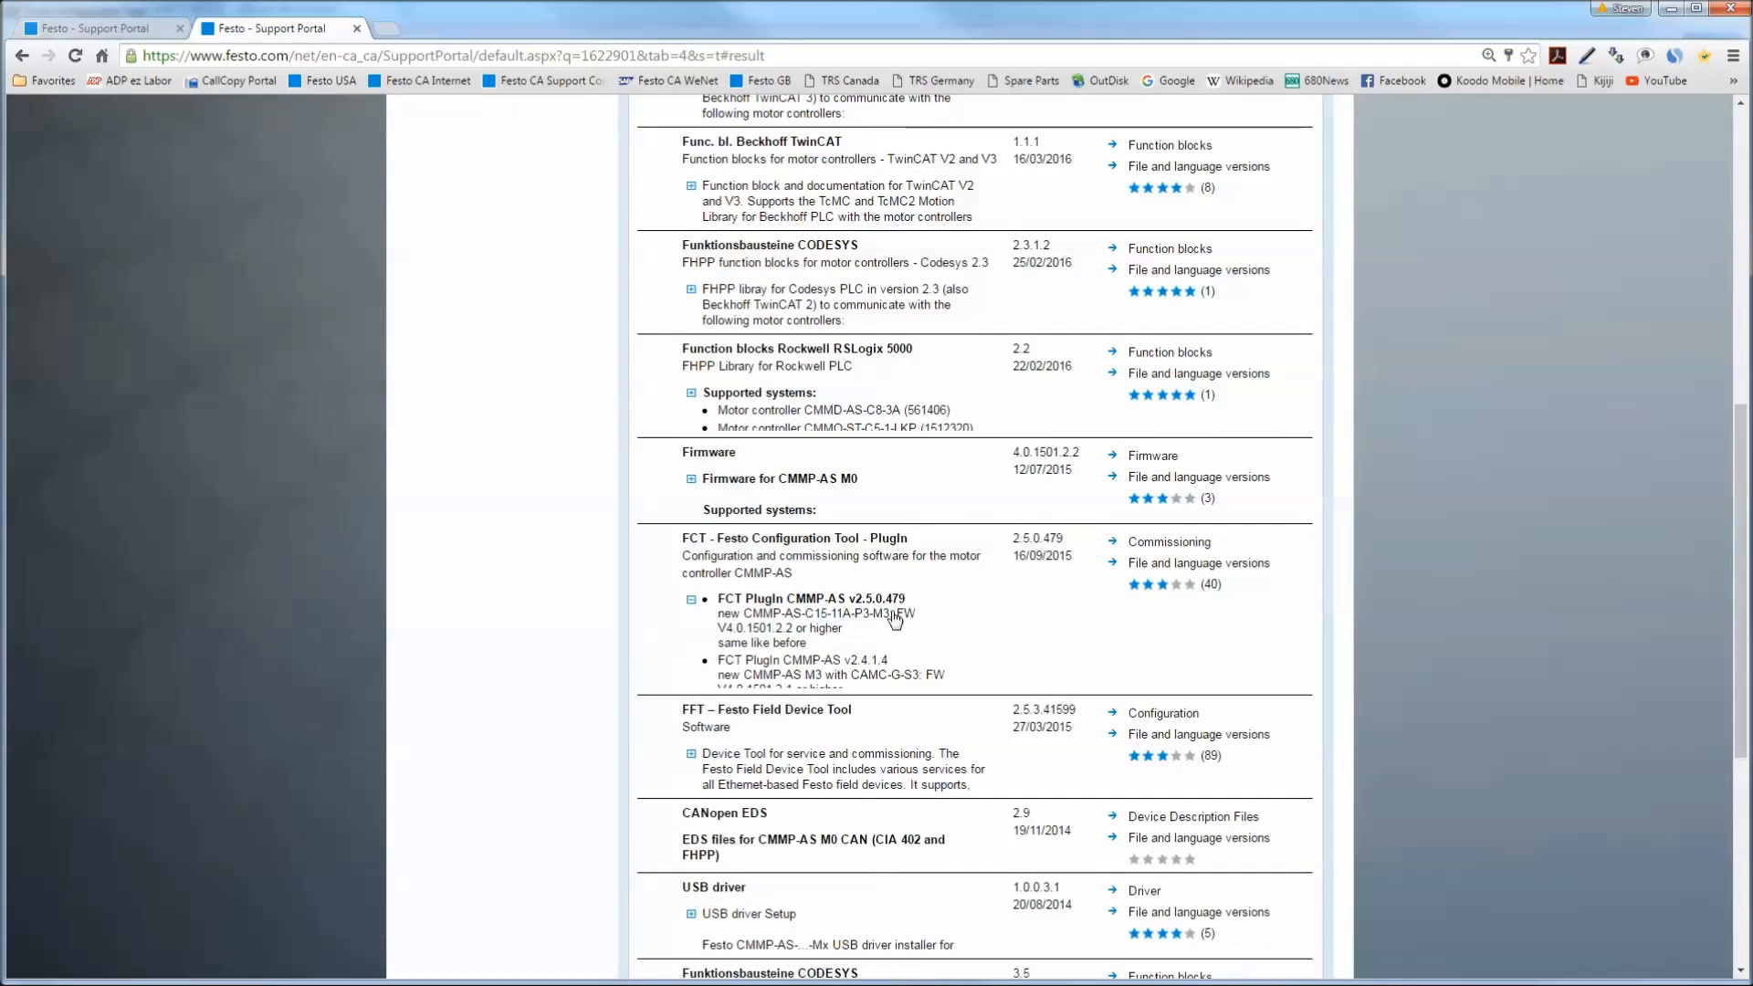
{"action": "double_click", "coordinate": [1035, 539]}
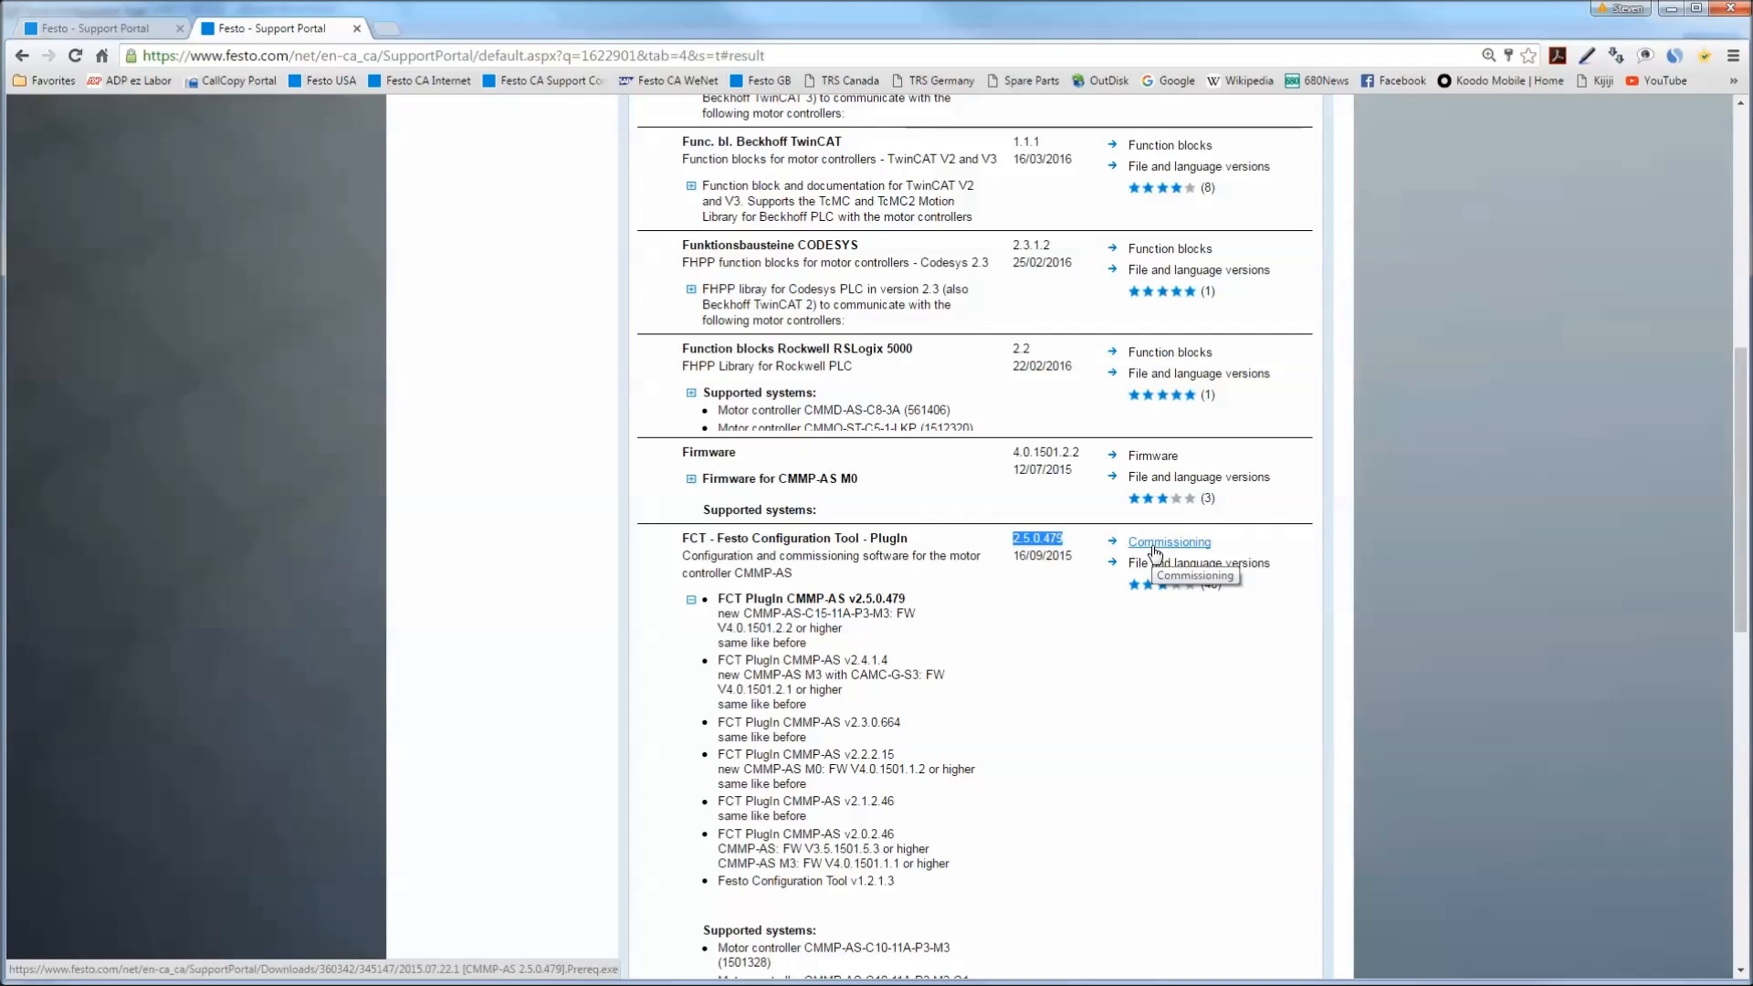
Switch to the Festo Configuration Tool and sort the project list by project name
{"action": "left_click", "coordinate": [530, 555]}
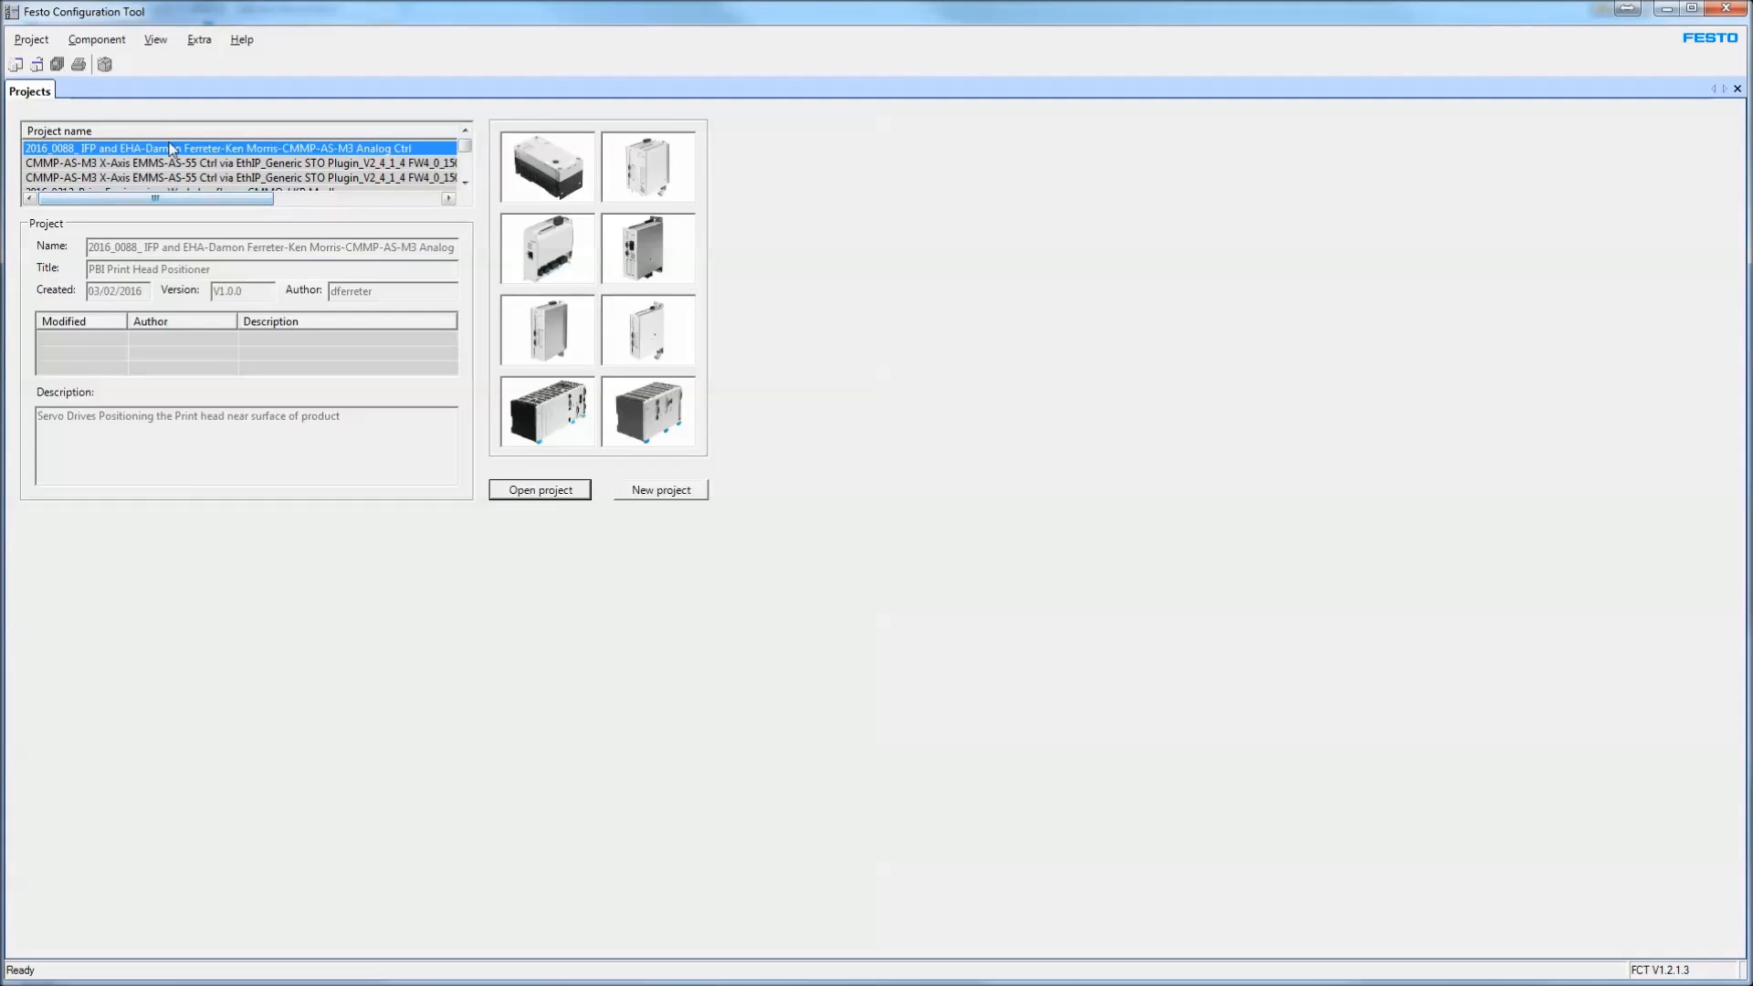
{"action": "left_click", "coordinate": [148, 134]}
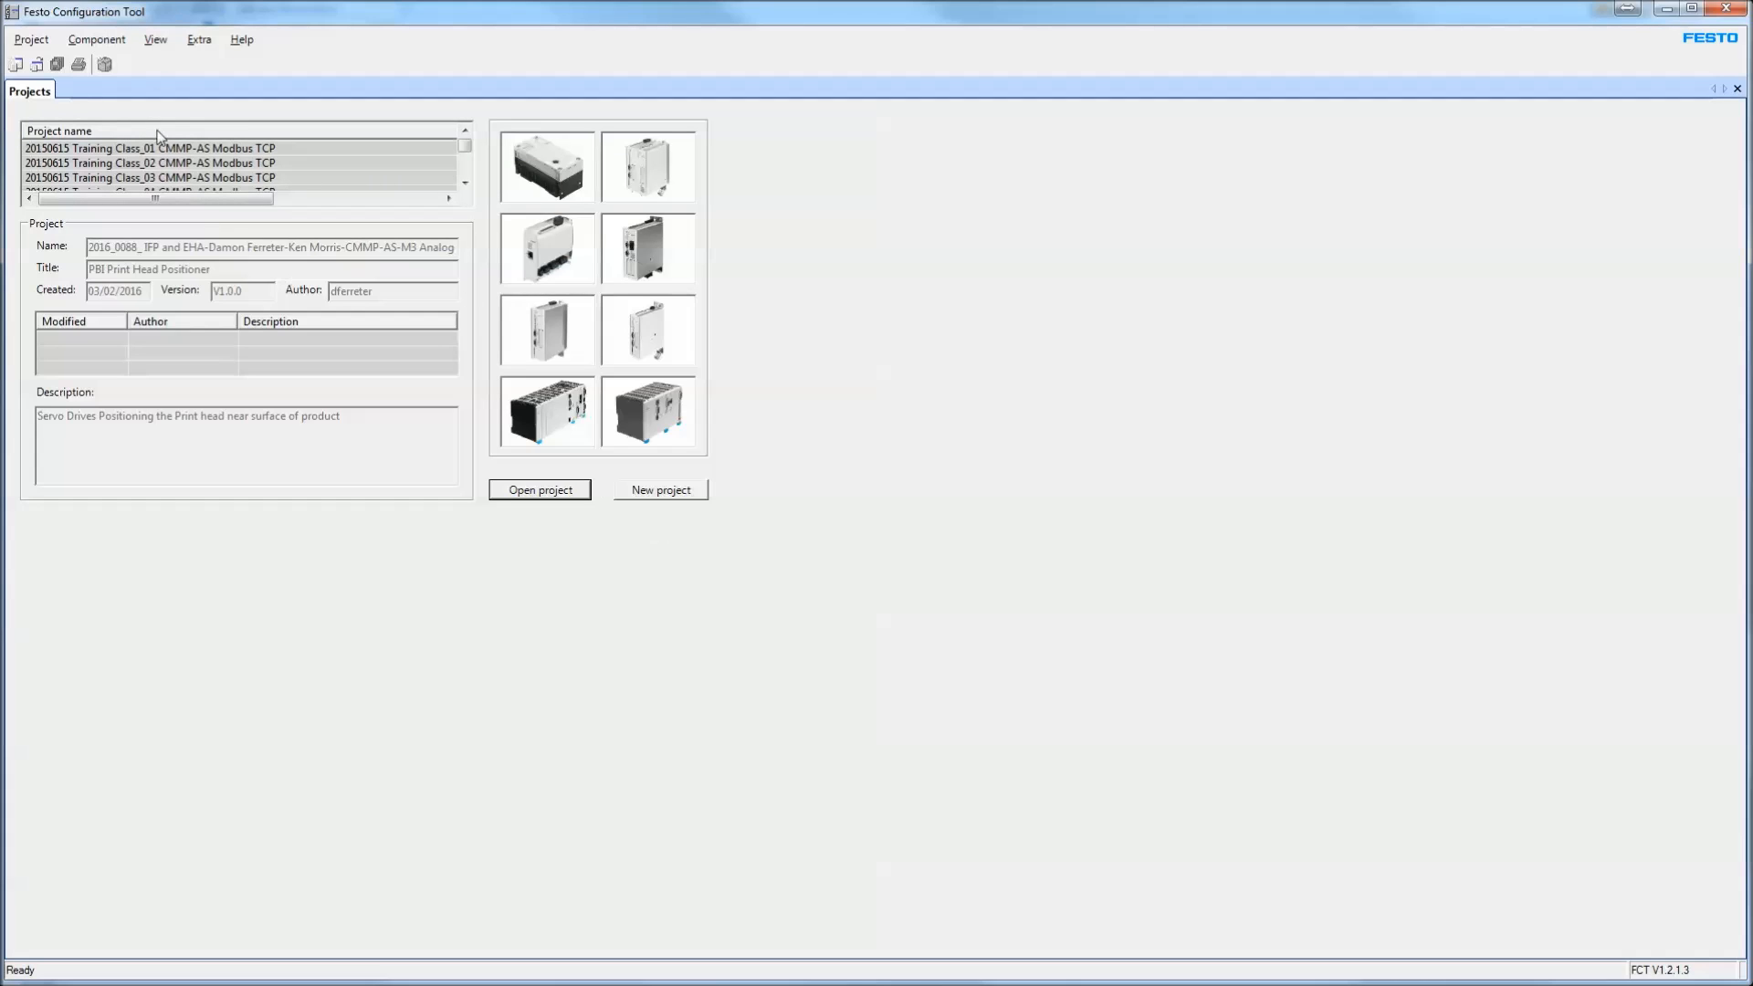
Review the general program options for startup and project loading, and close them without saving
{"action": "left_click", "coordinate": [31, 41]}
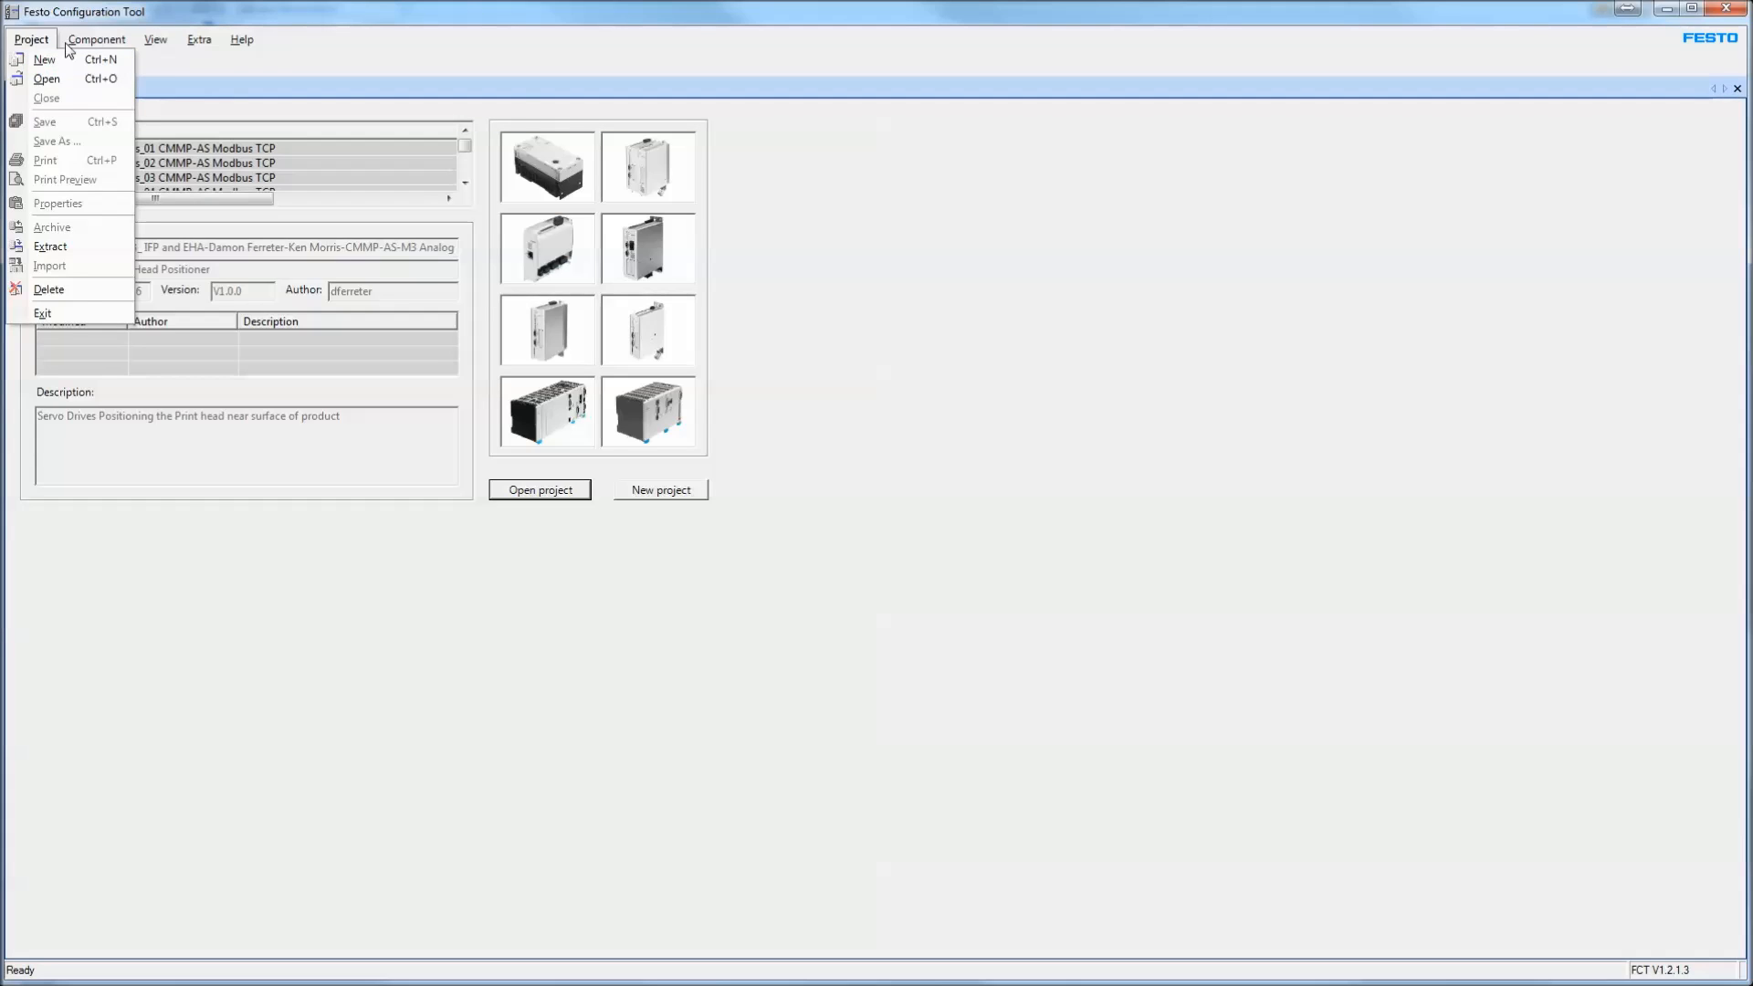
{"action": "mouse_move", "coordinate": [199, 41]}
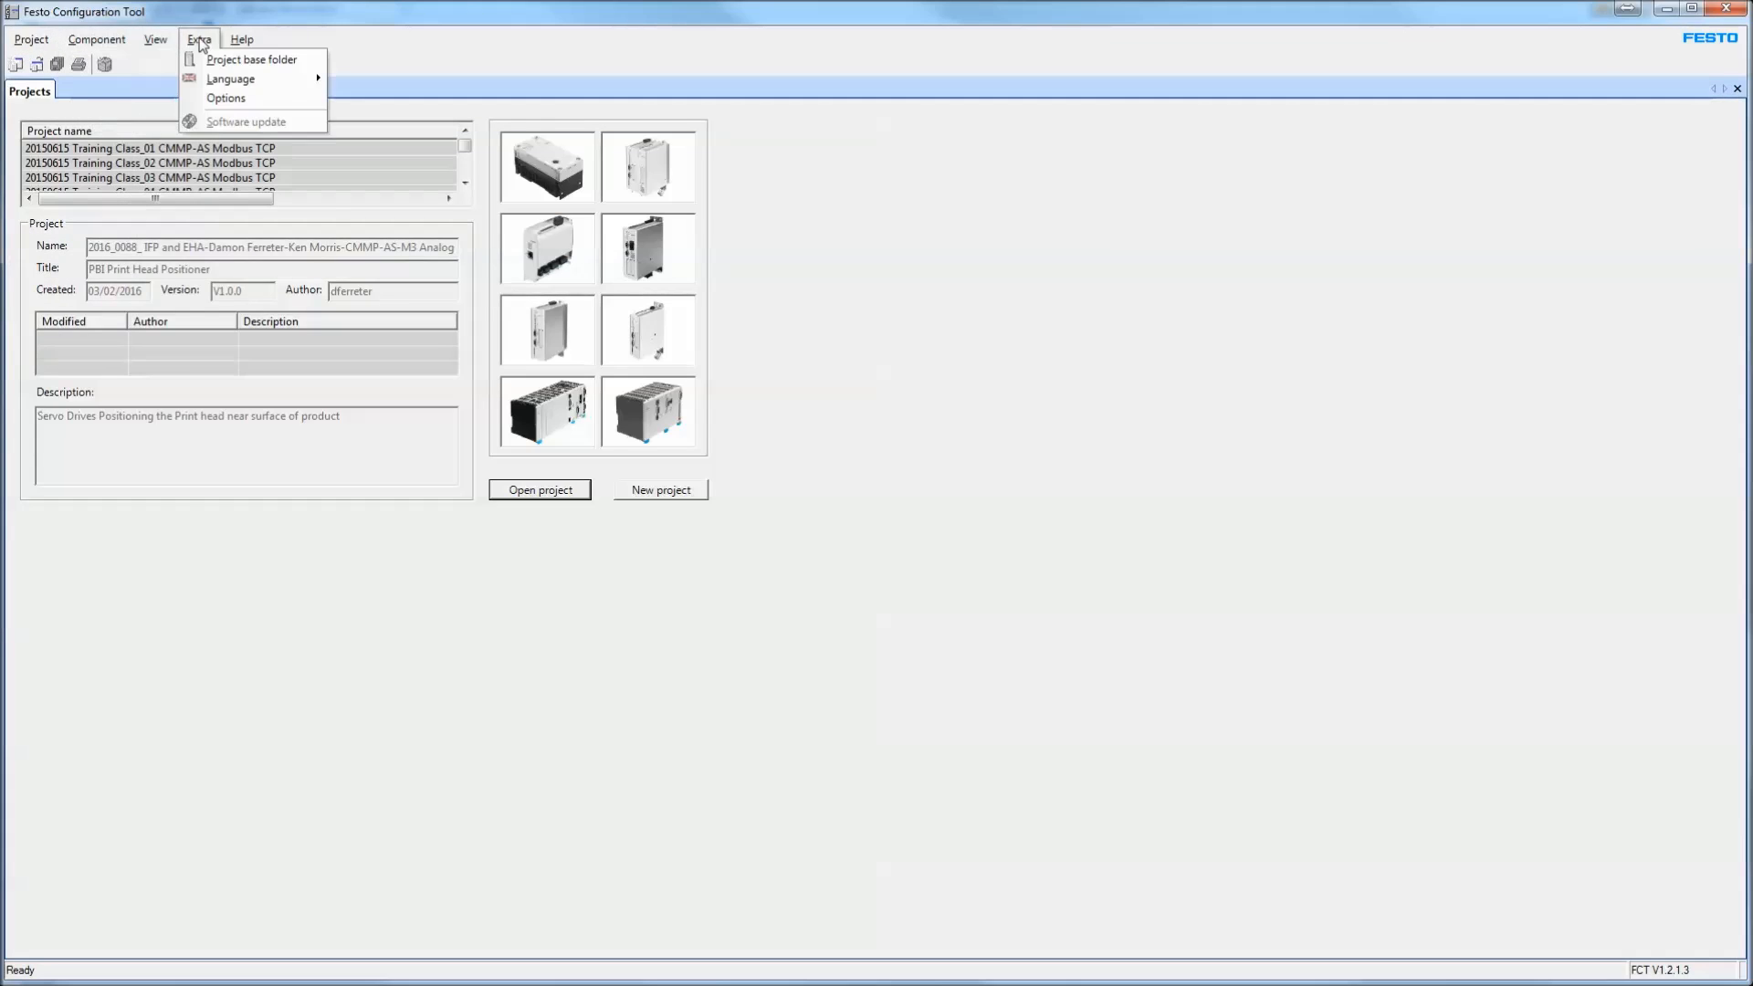
{"action": "left_click", "coordinate": [217, 99]}
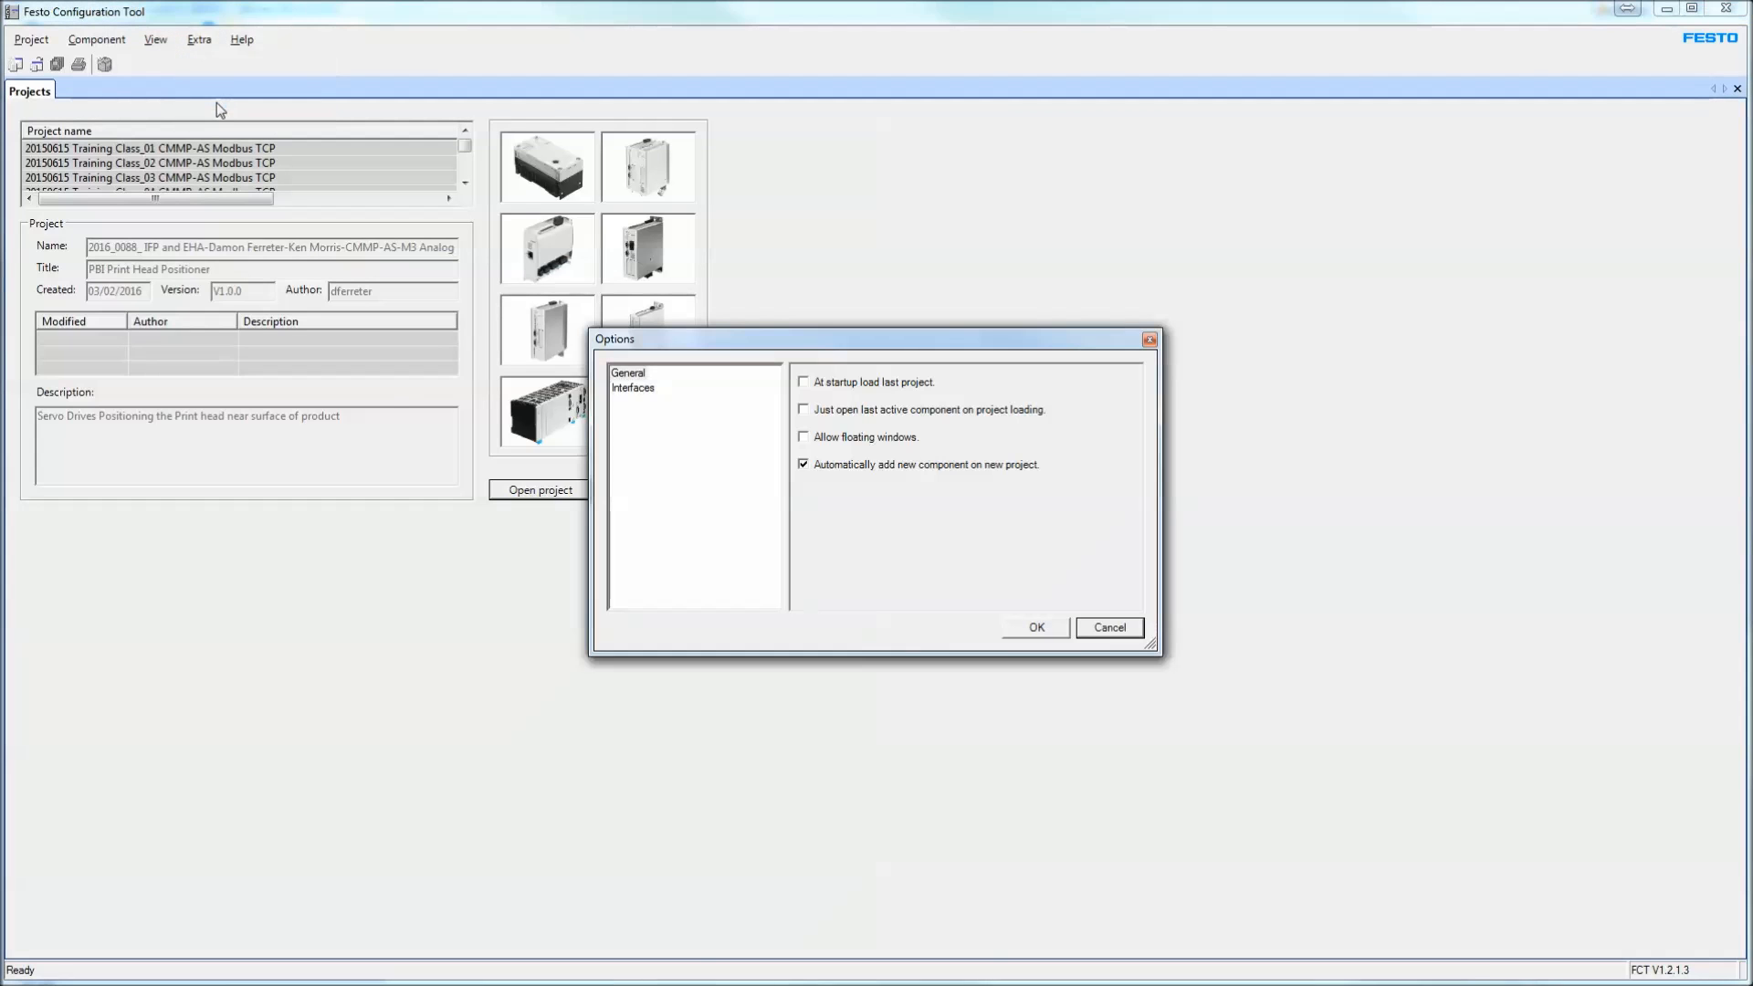
{"action": "left_click", "coordinate": [804, 383]}
{"action": "left_click", "coordinate": [1112, 627]}
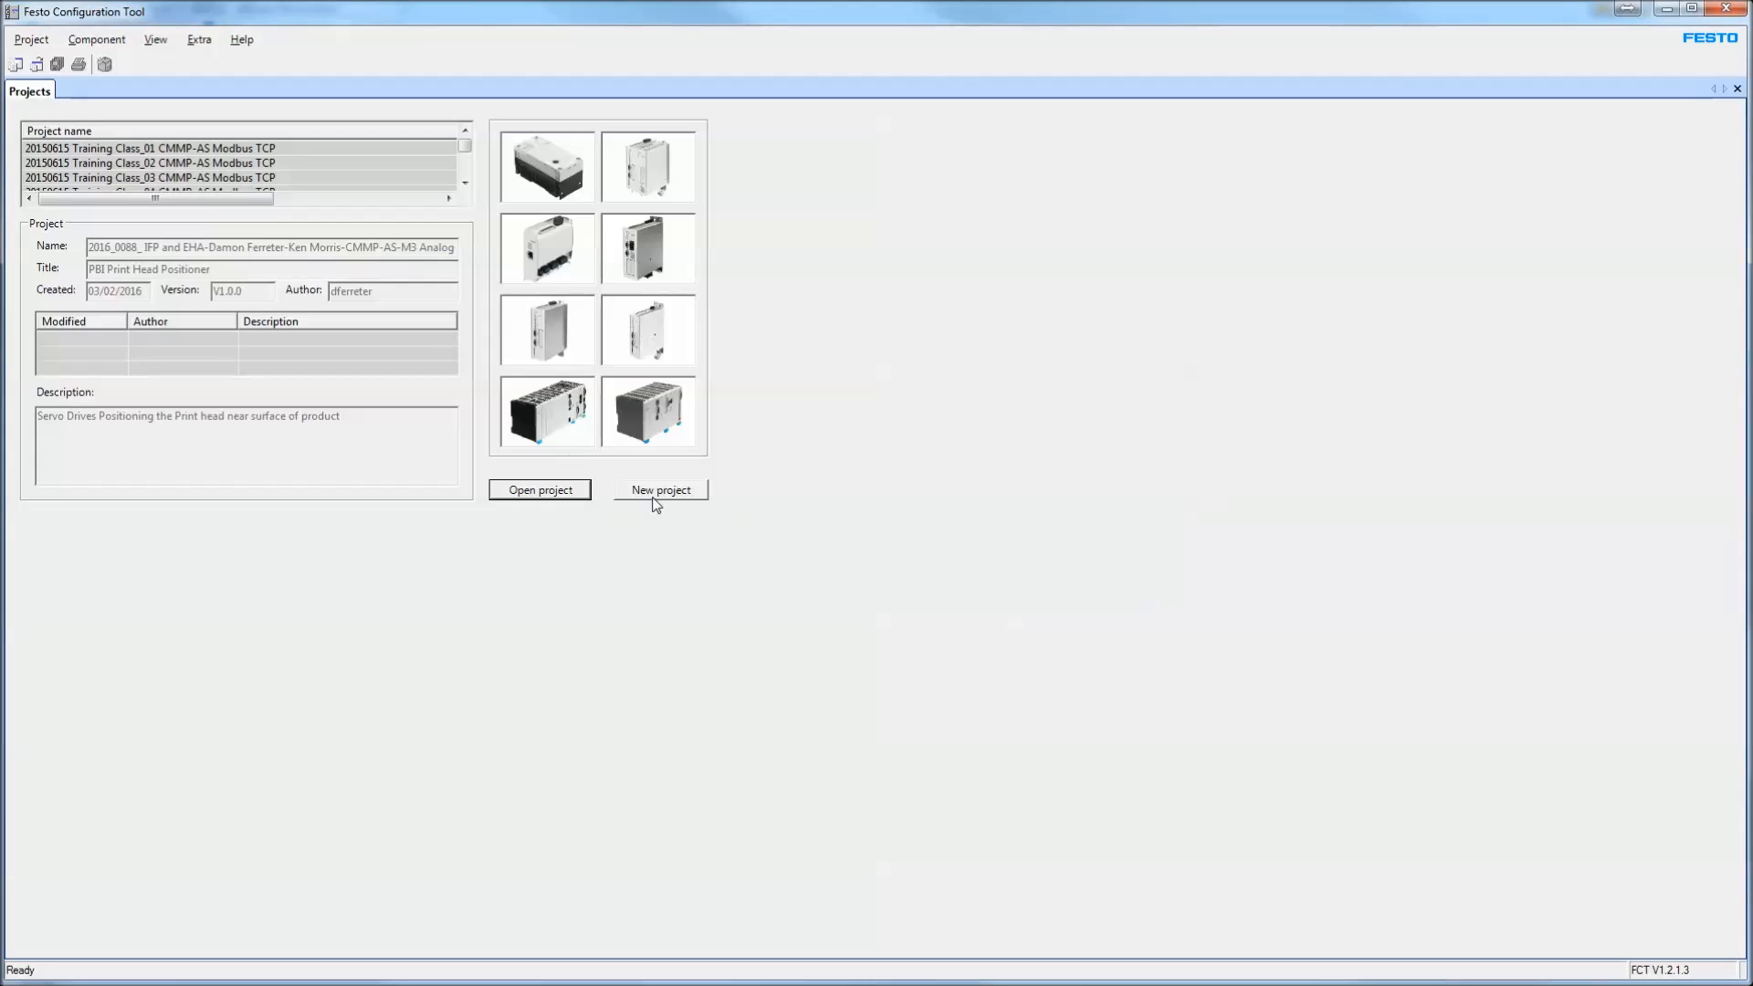
Create a new project named "CMMP-AS-M0 Axis EMME-AS-80-S-LS-AMB Ctrl via IO V2_5_0_479"
{"action": "left_click", "coordinate": [31, 39]}
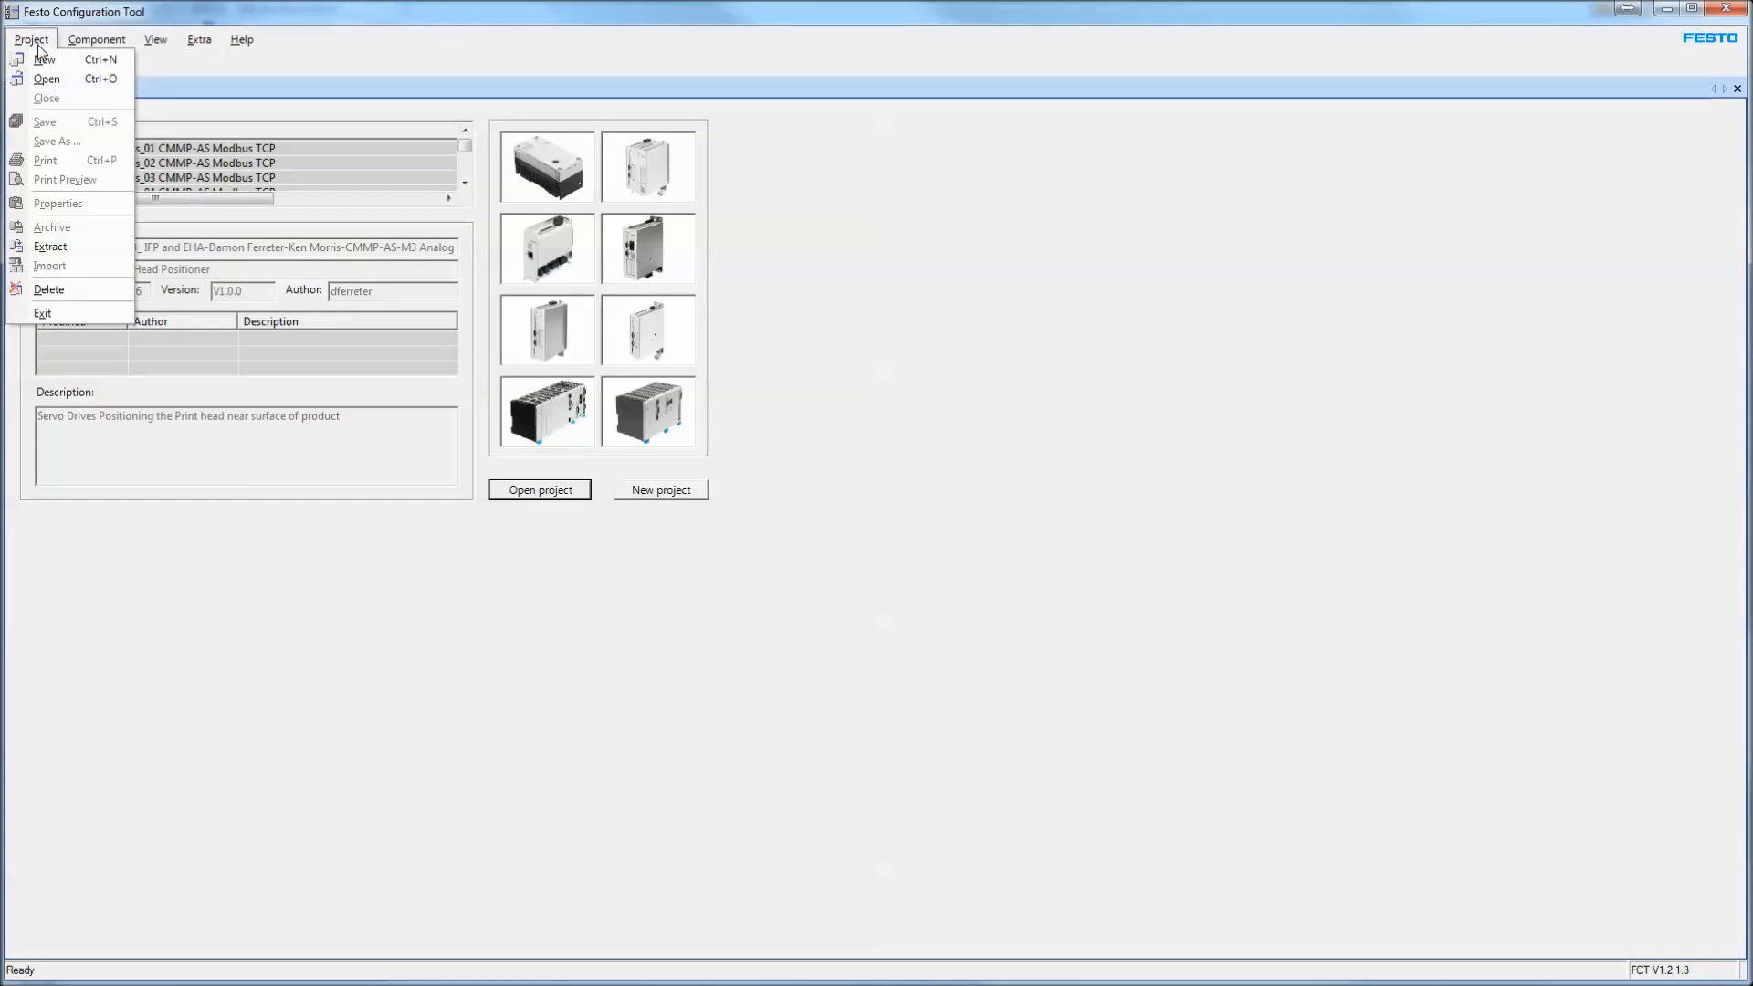
{"action": "left_click", "coordinate": [31, 40]}
{"action": "left_click", "coordinate": [636, 489]}
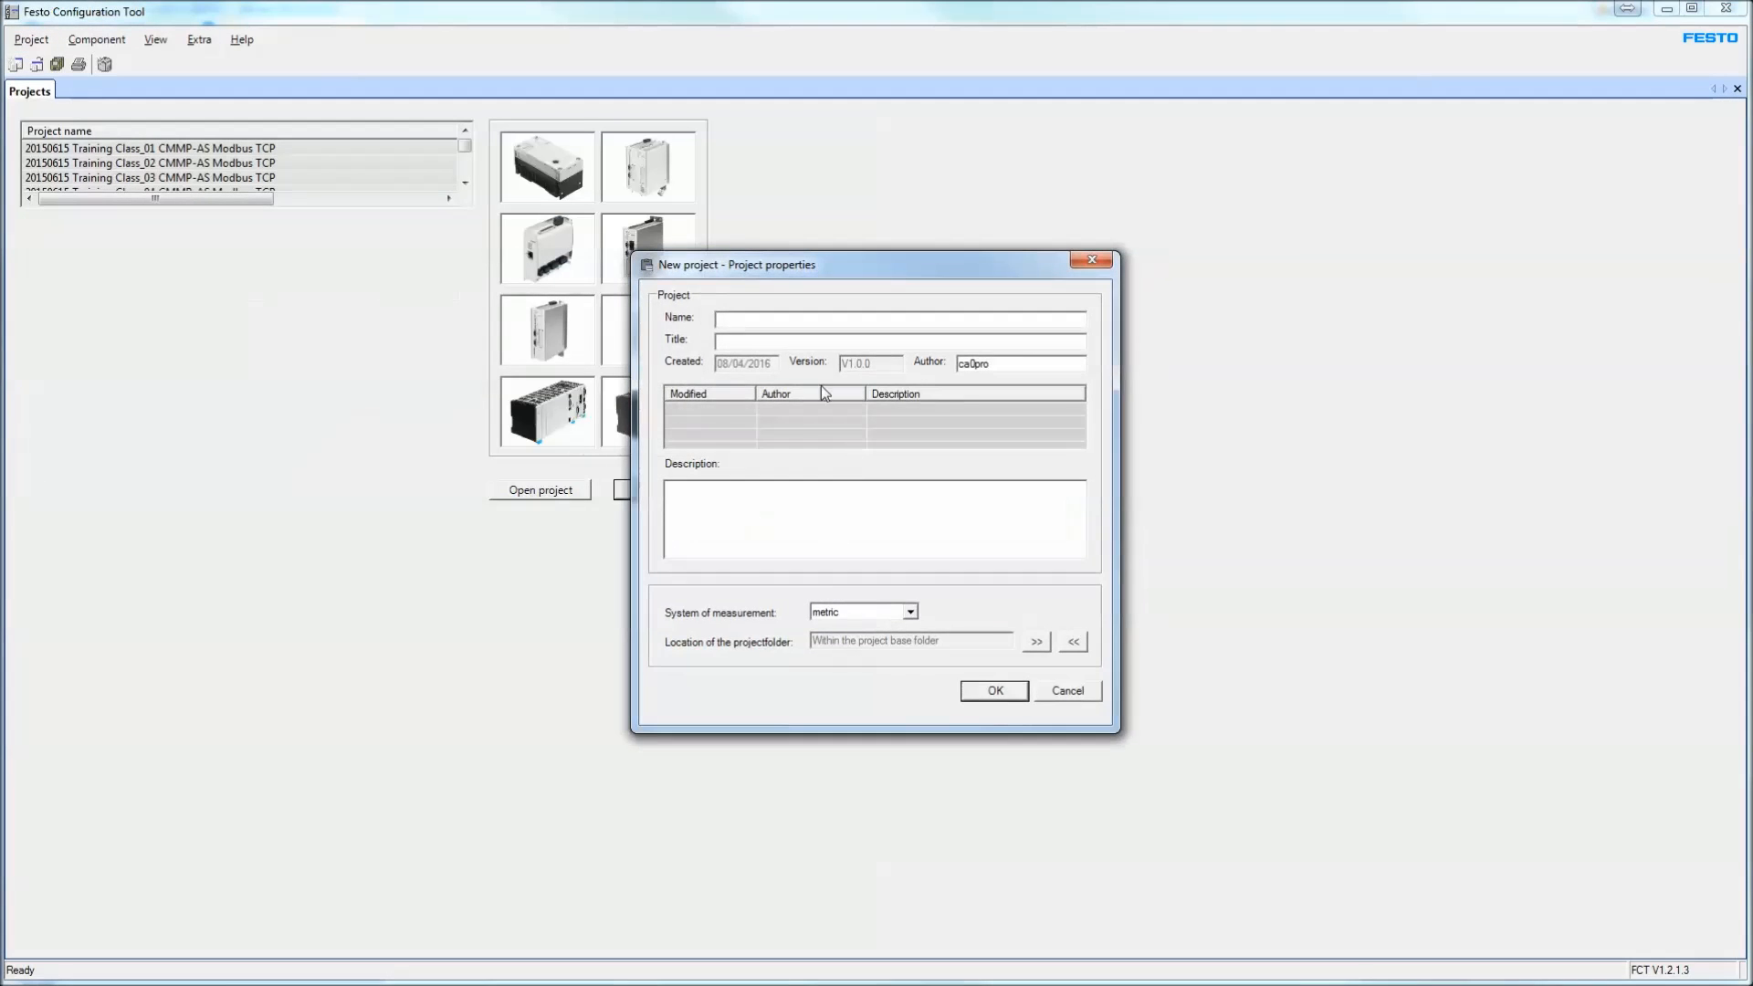
{"action": "type", "text": "CMMP-AS-M0 Axis EMME-AS-80-S-LS-AMB Ctrl via IO V2_5_0_479"}
{"action": "left_click", "coordinate": [1003, 698]}
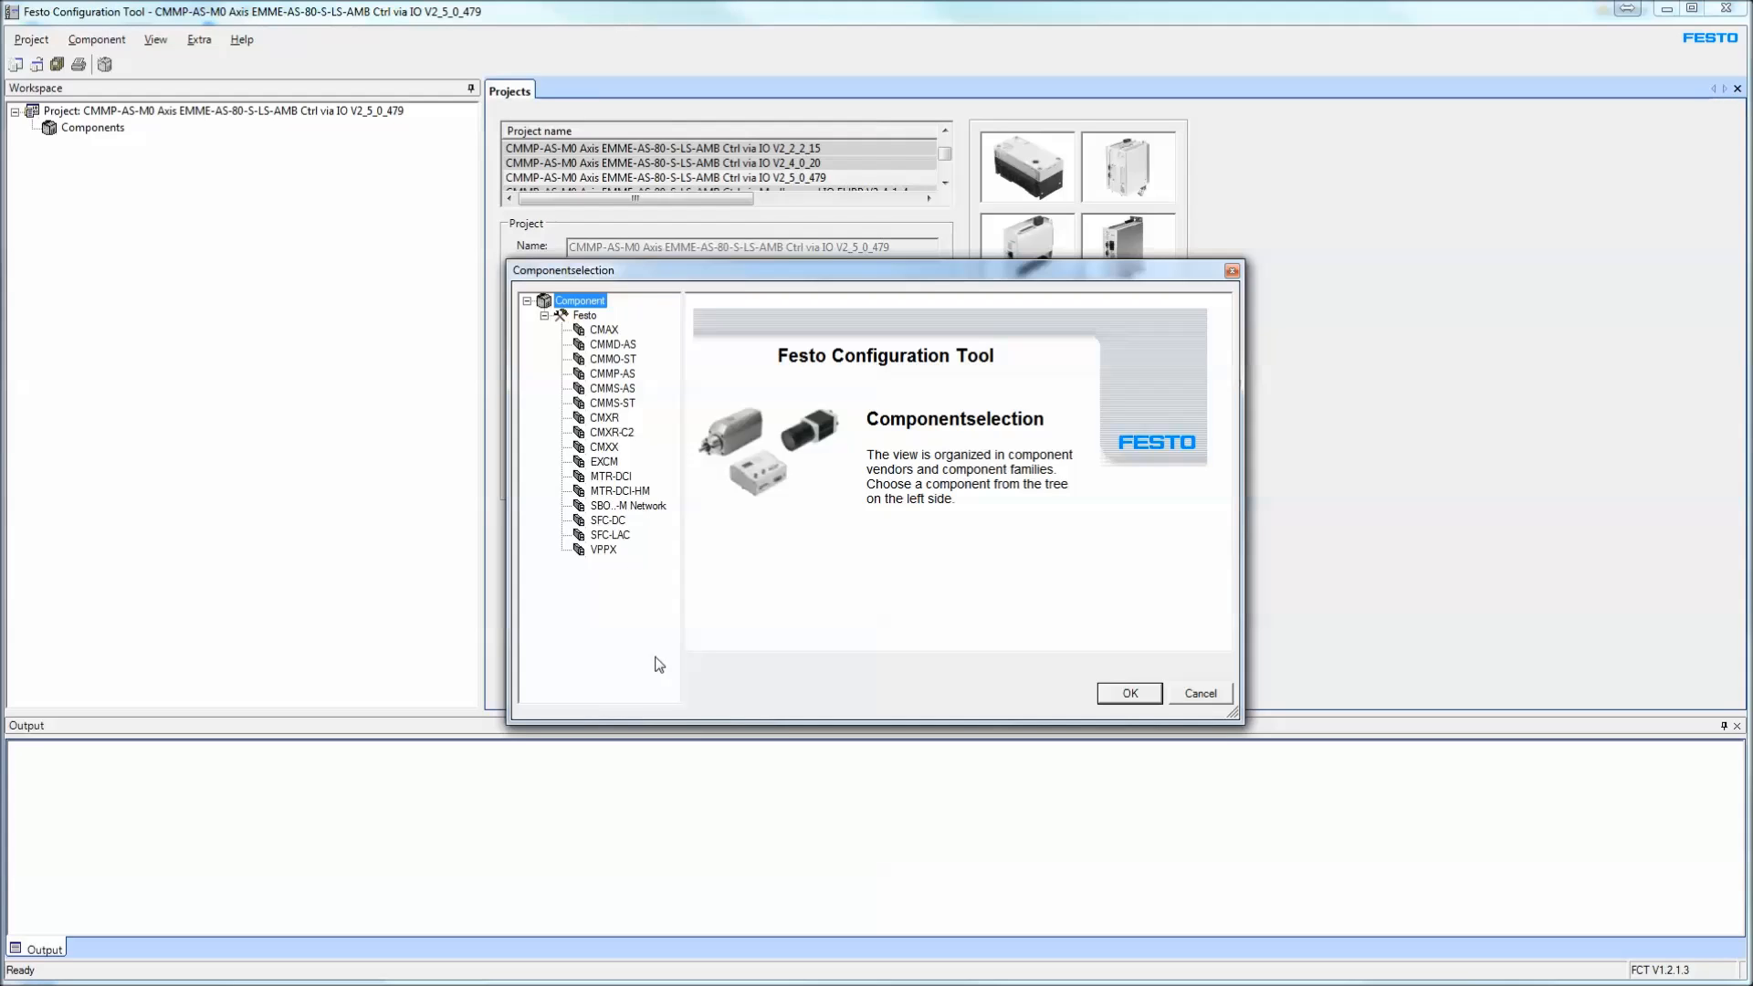
Look through the device descriptions of the SFC-LAC, VPPX, MTR-DCI-HM and CMXX components
{"action": "left_click", "coordinate": [602, 535]}
{"action": "left_click", "coordinate": [599, 549]}
{"action": "left_click", "coordinate": [599, 491]}
{"action": "left_click", "coordinate": [606, 447]}
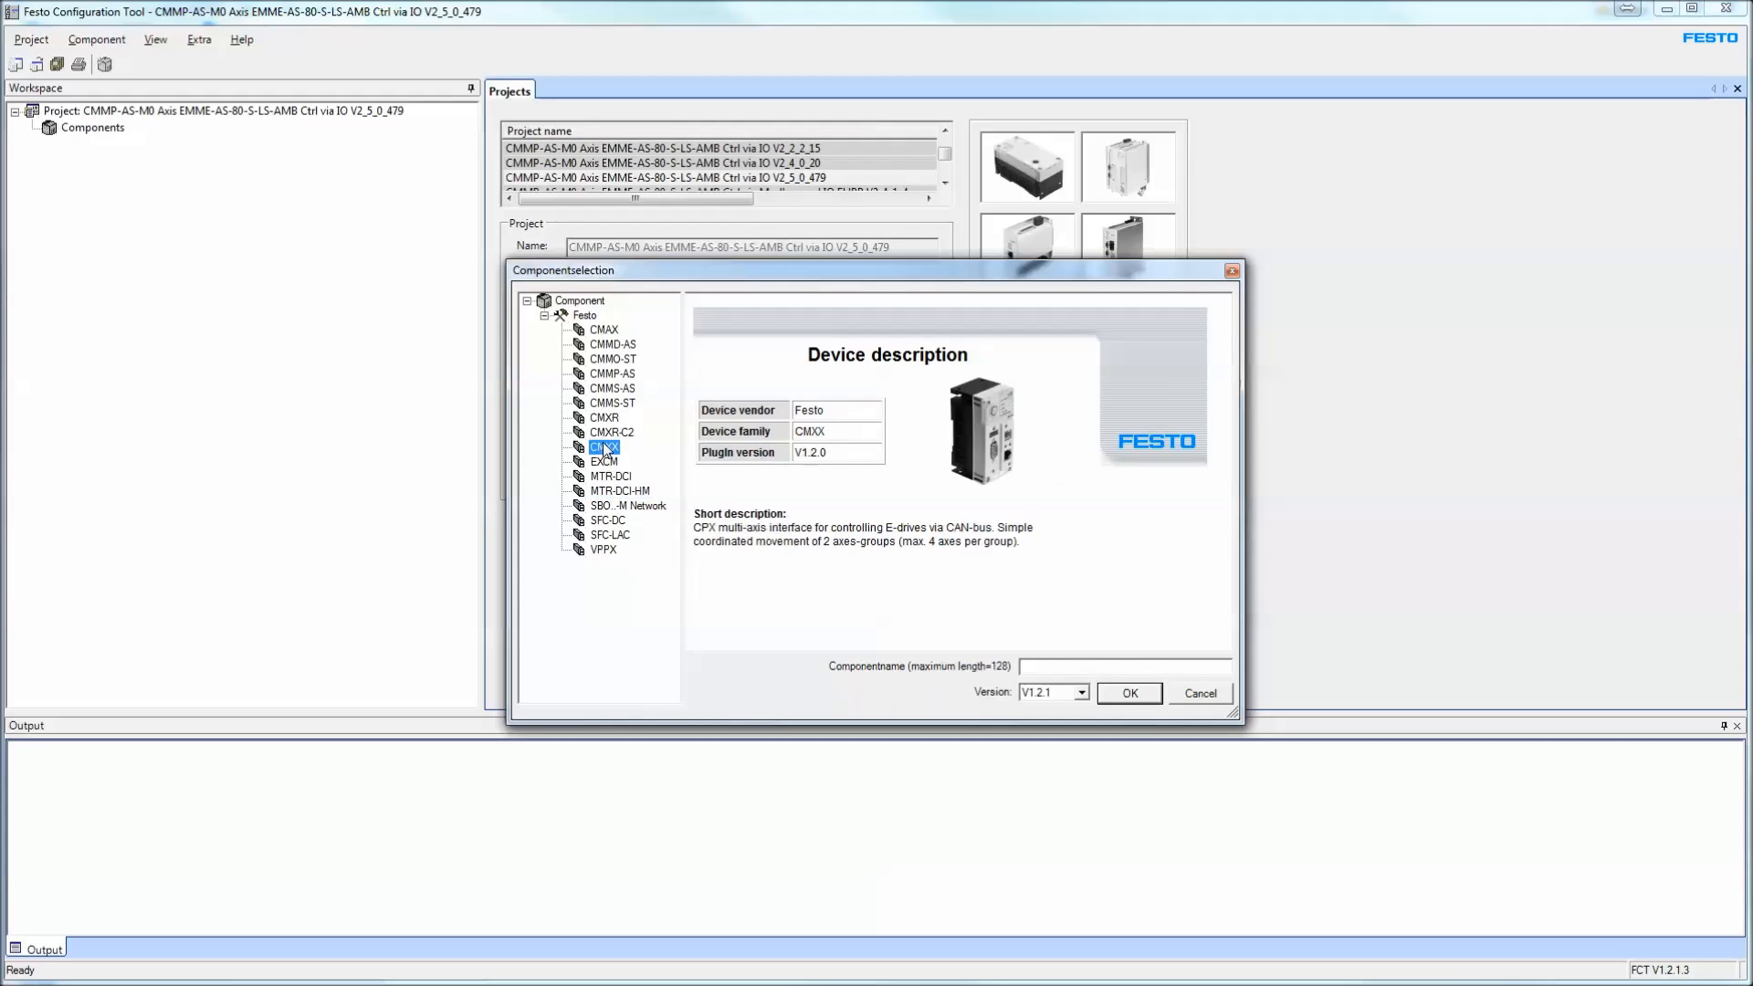
Add a CMMP-AS component with plugin version V2.5.0 to the project and name it "Axis"
{"action": "left_click", "coordinate": [614, 388]}
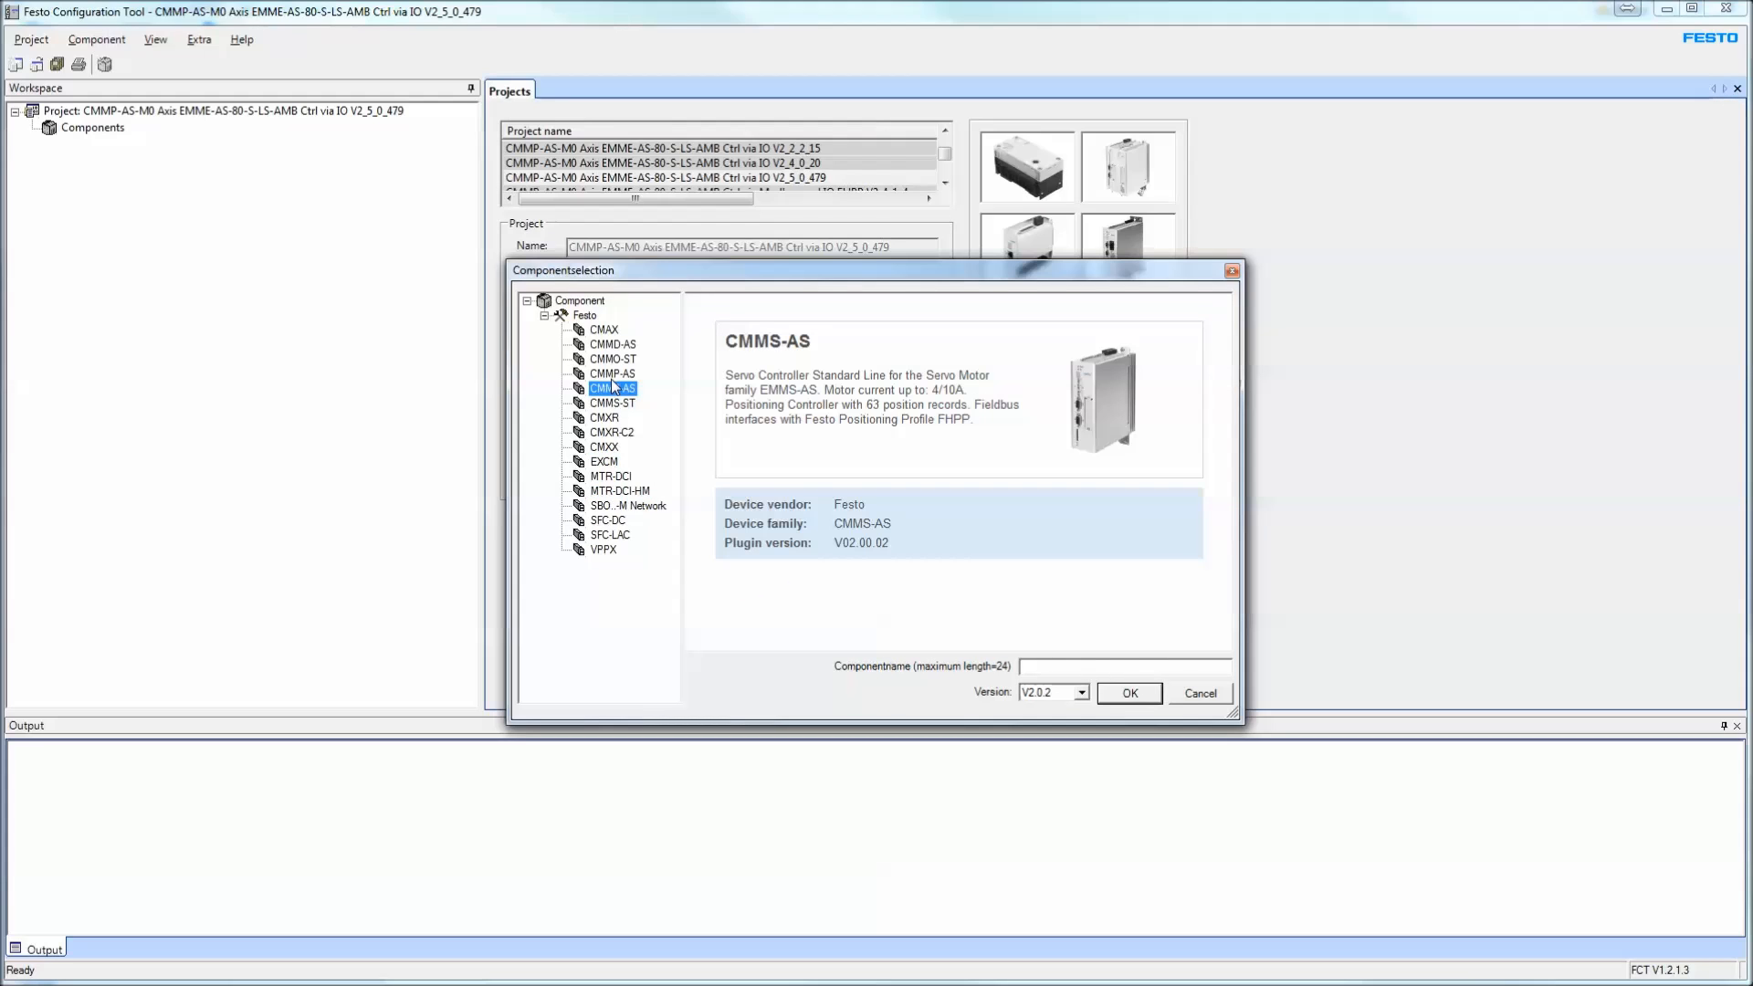
{"action": "key", "text": "Up"}
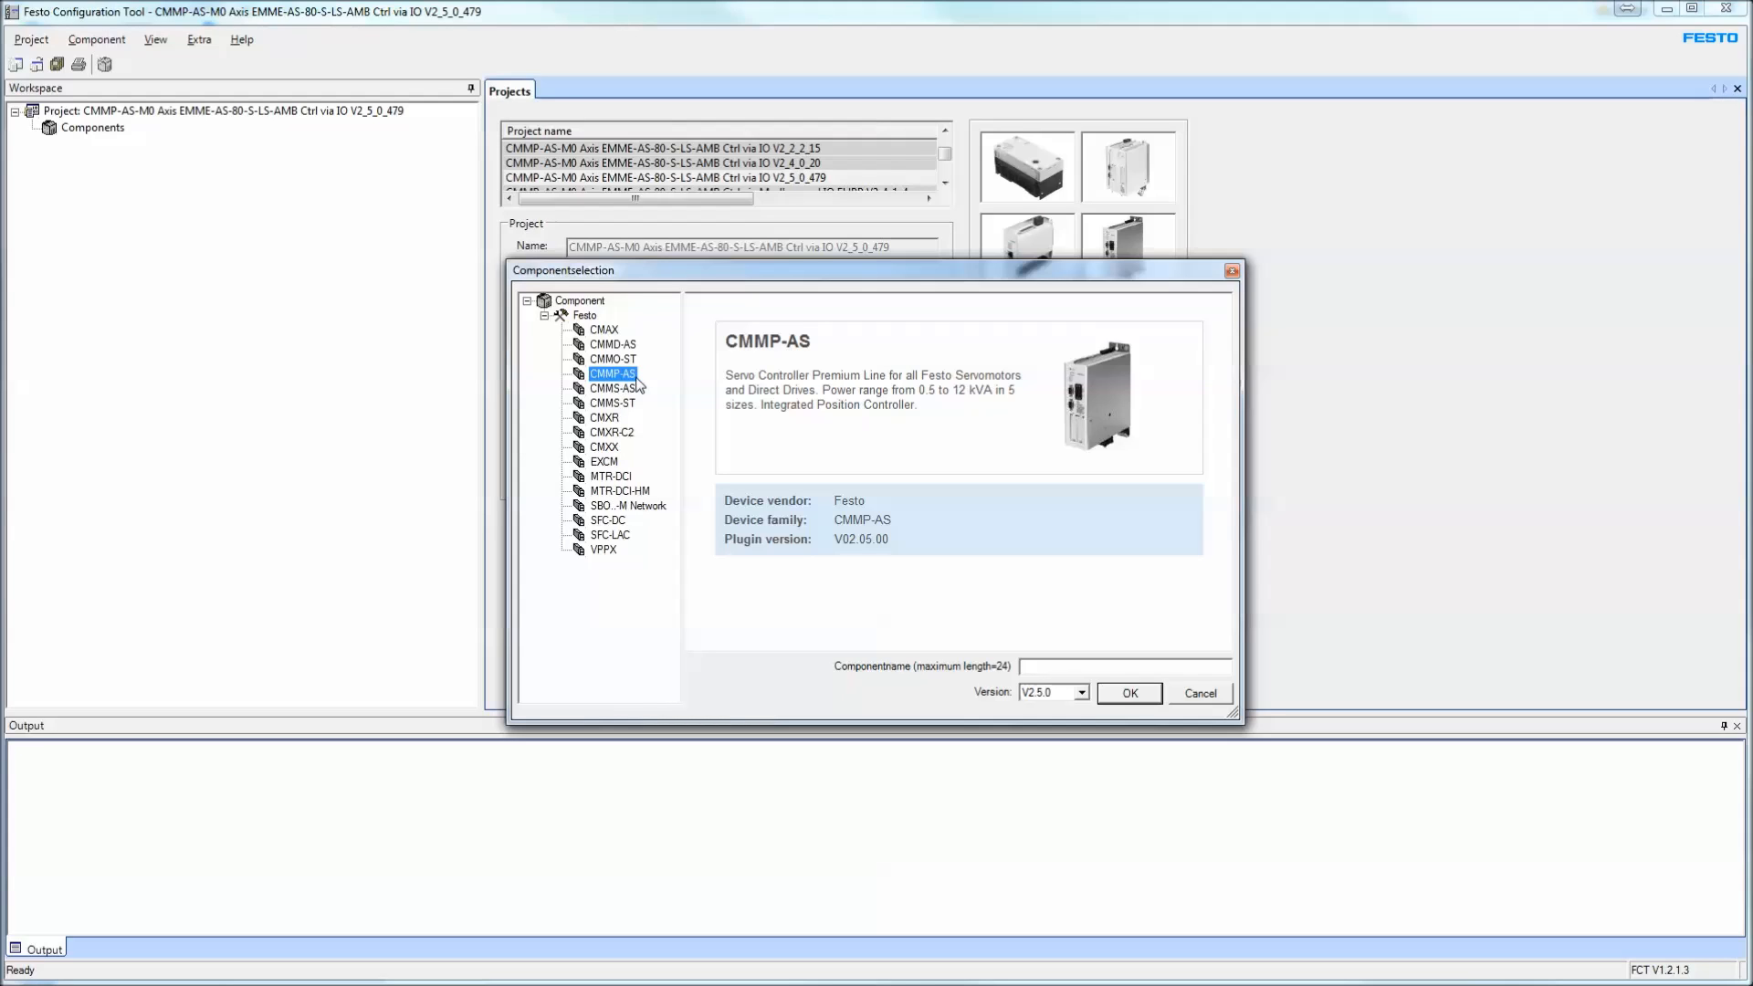
{"action": "left_click", "coordinate": [1082, 693]}
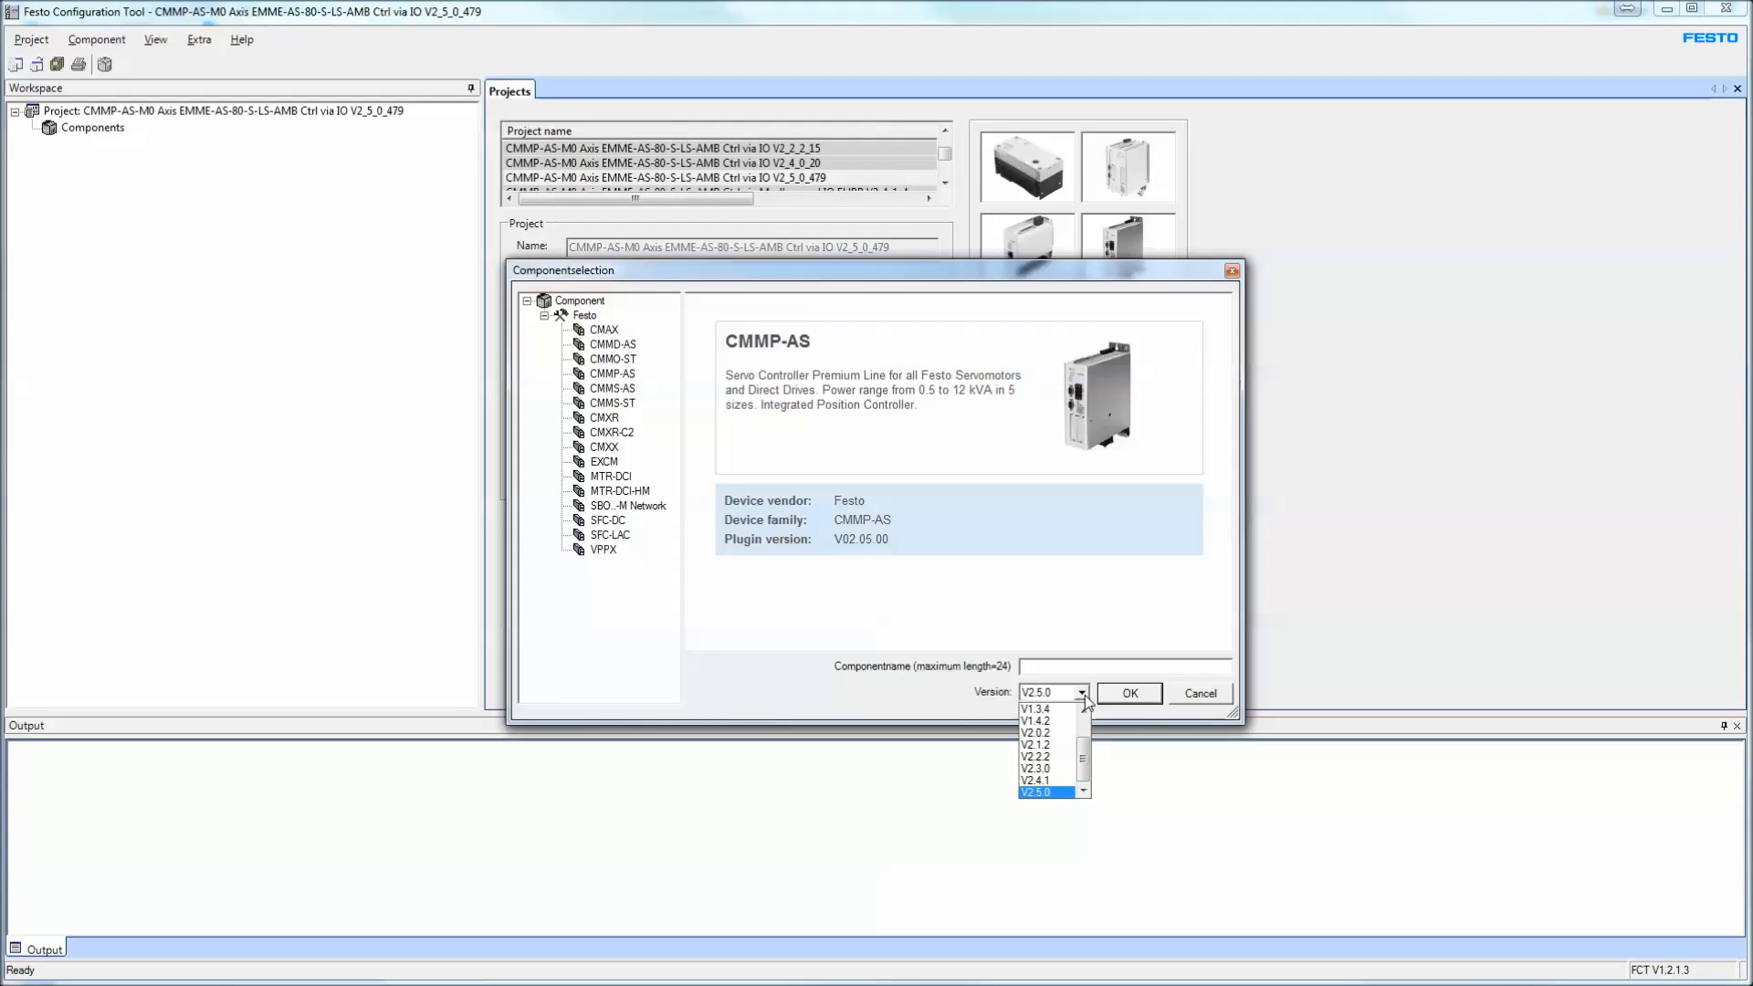
{"action": "left_click", "coordinate": [1073, 667]}
{"action": "left_click", "coordinate": [1073, 667]}
{"action": "type", "text": "Axis"}
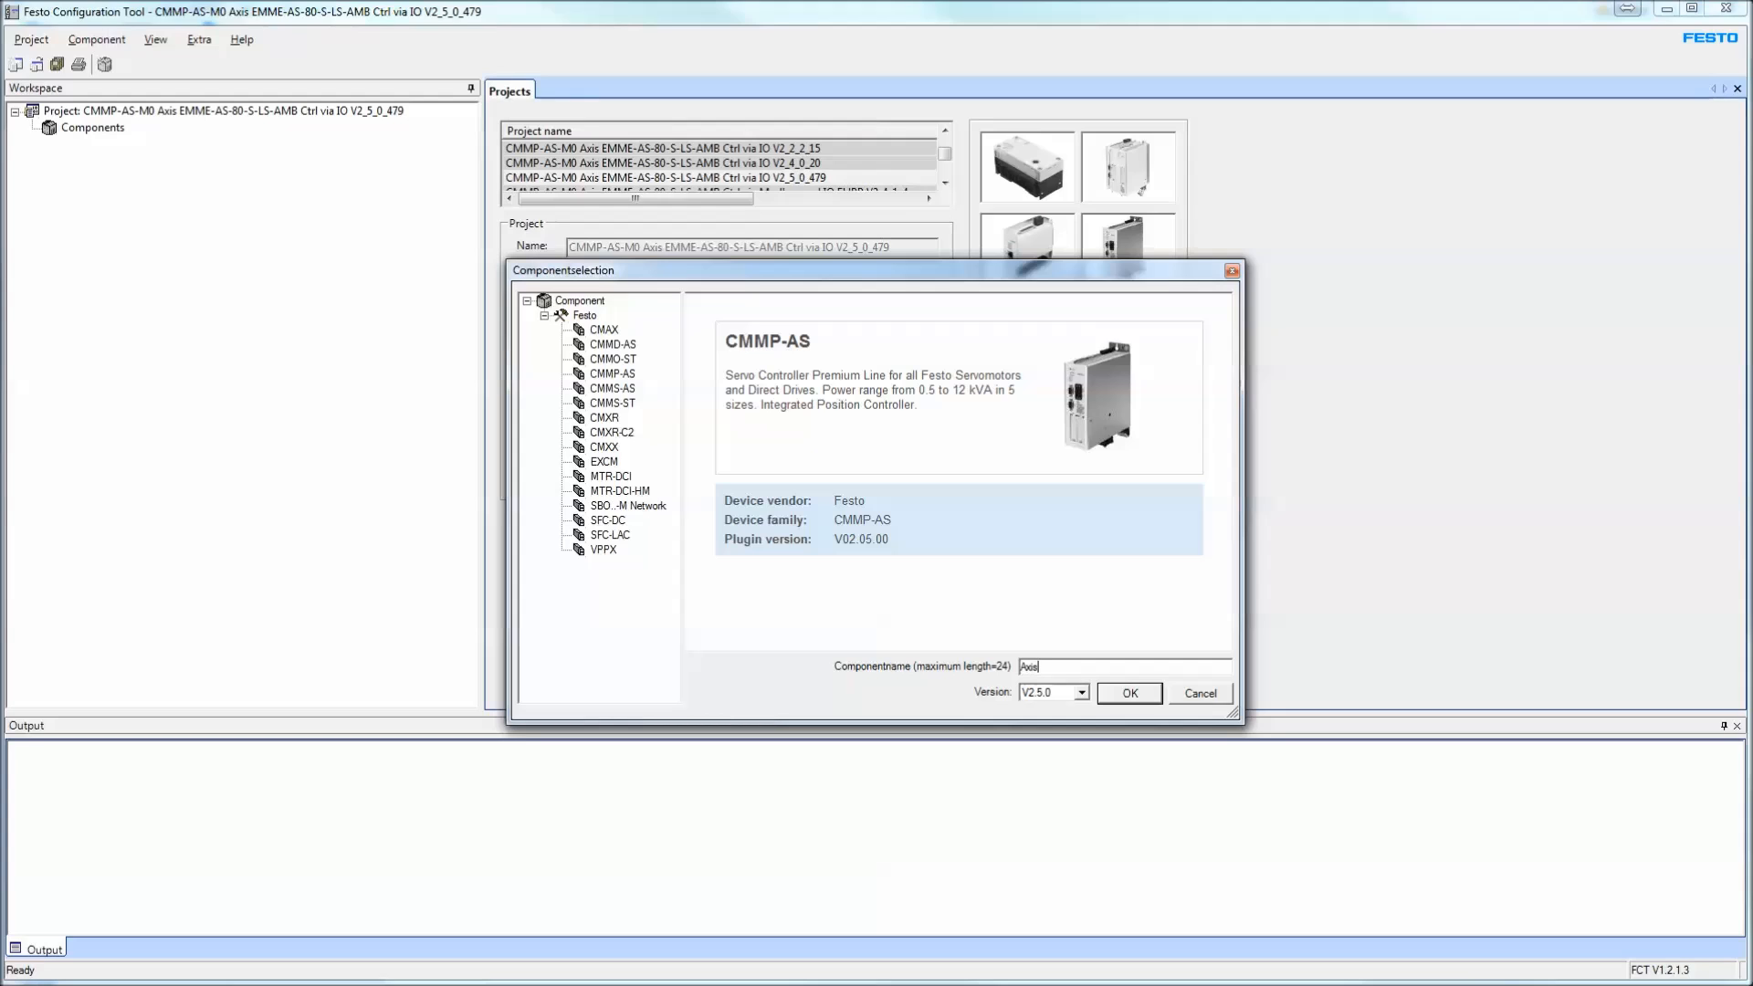
{"action": "left_click", "coordinate": [1118, 694]}
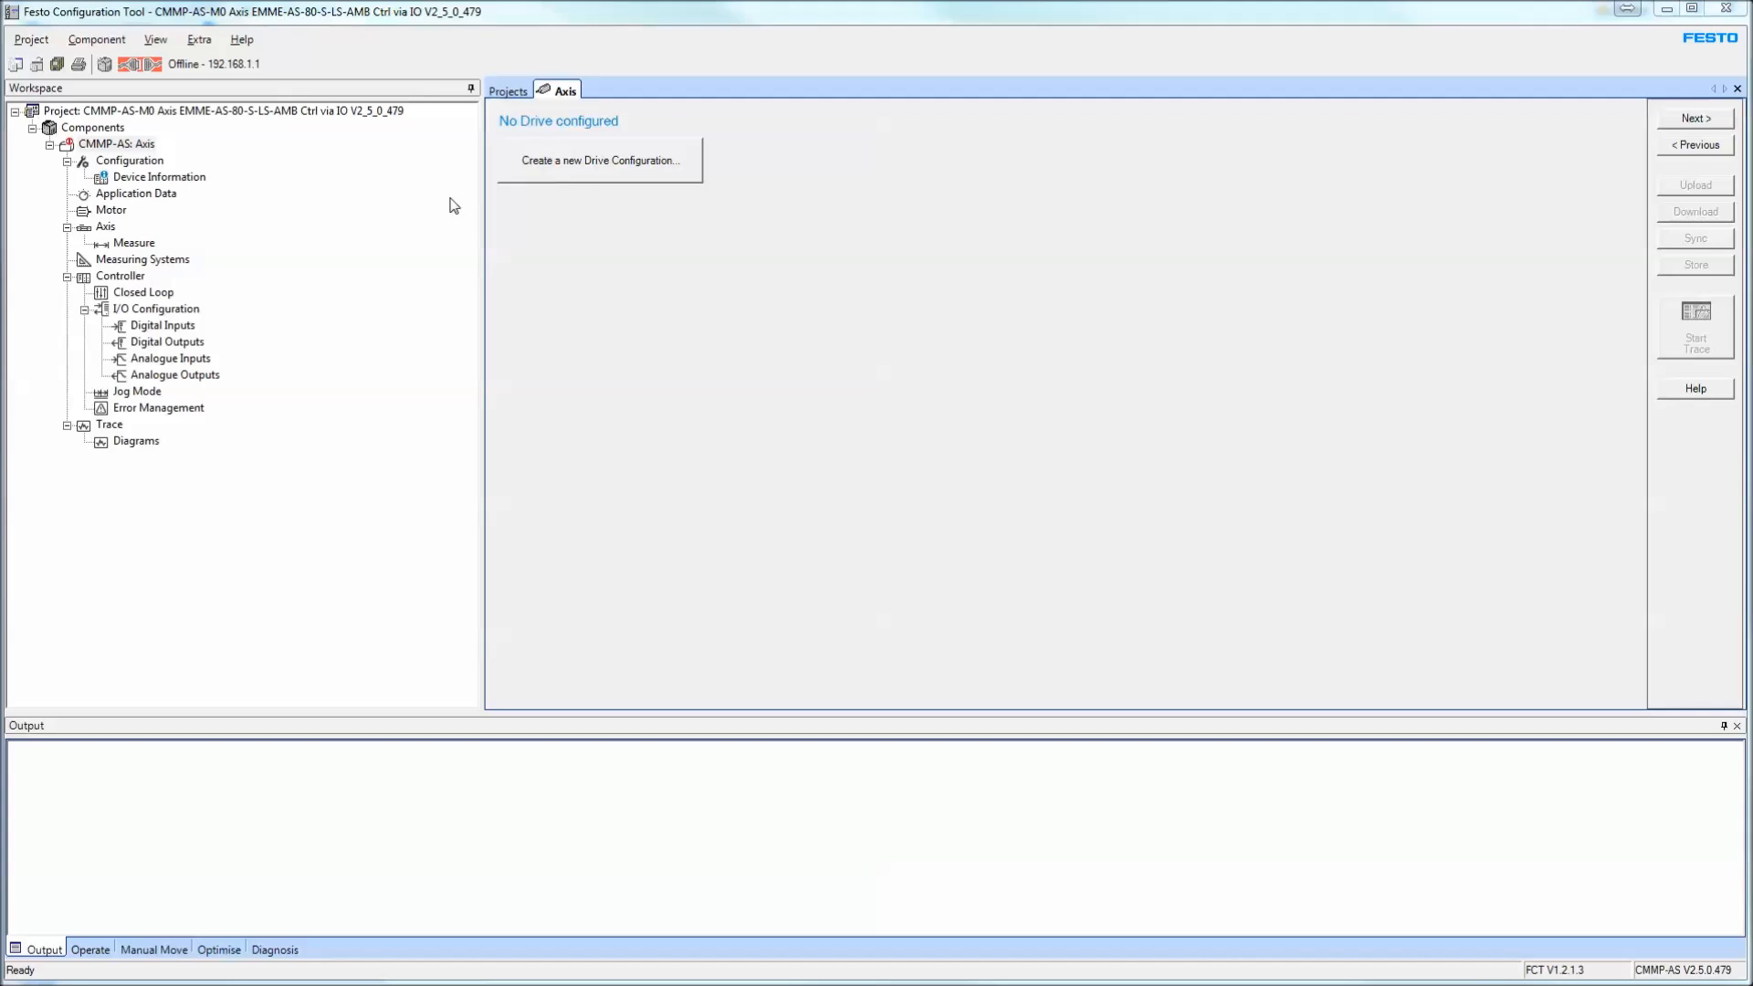
Start a new drive configuration with controller family CMMP-AS-..-M0, type CMMP-AS-C2-3A-M0, and Festo Motor with Axis as the drive system
{"action": "left_click_drag", "start_coordinate": [484, 223], "coordinate": [429, 223]}
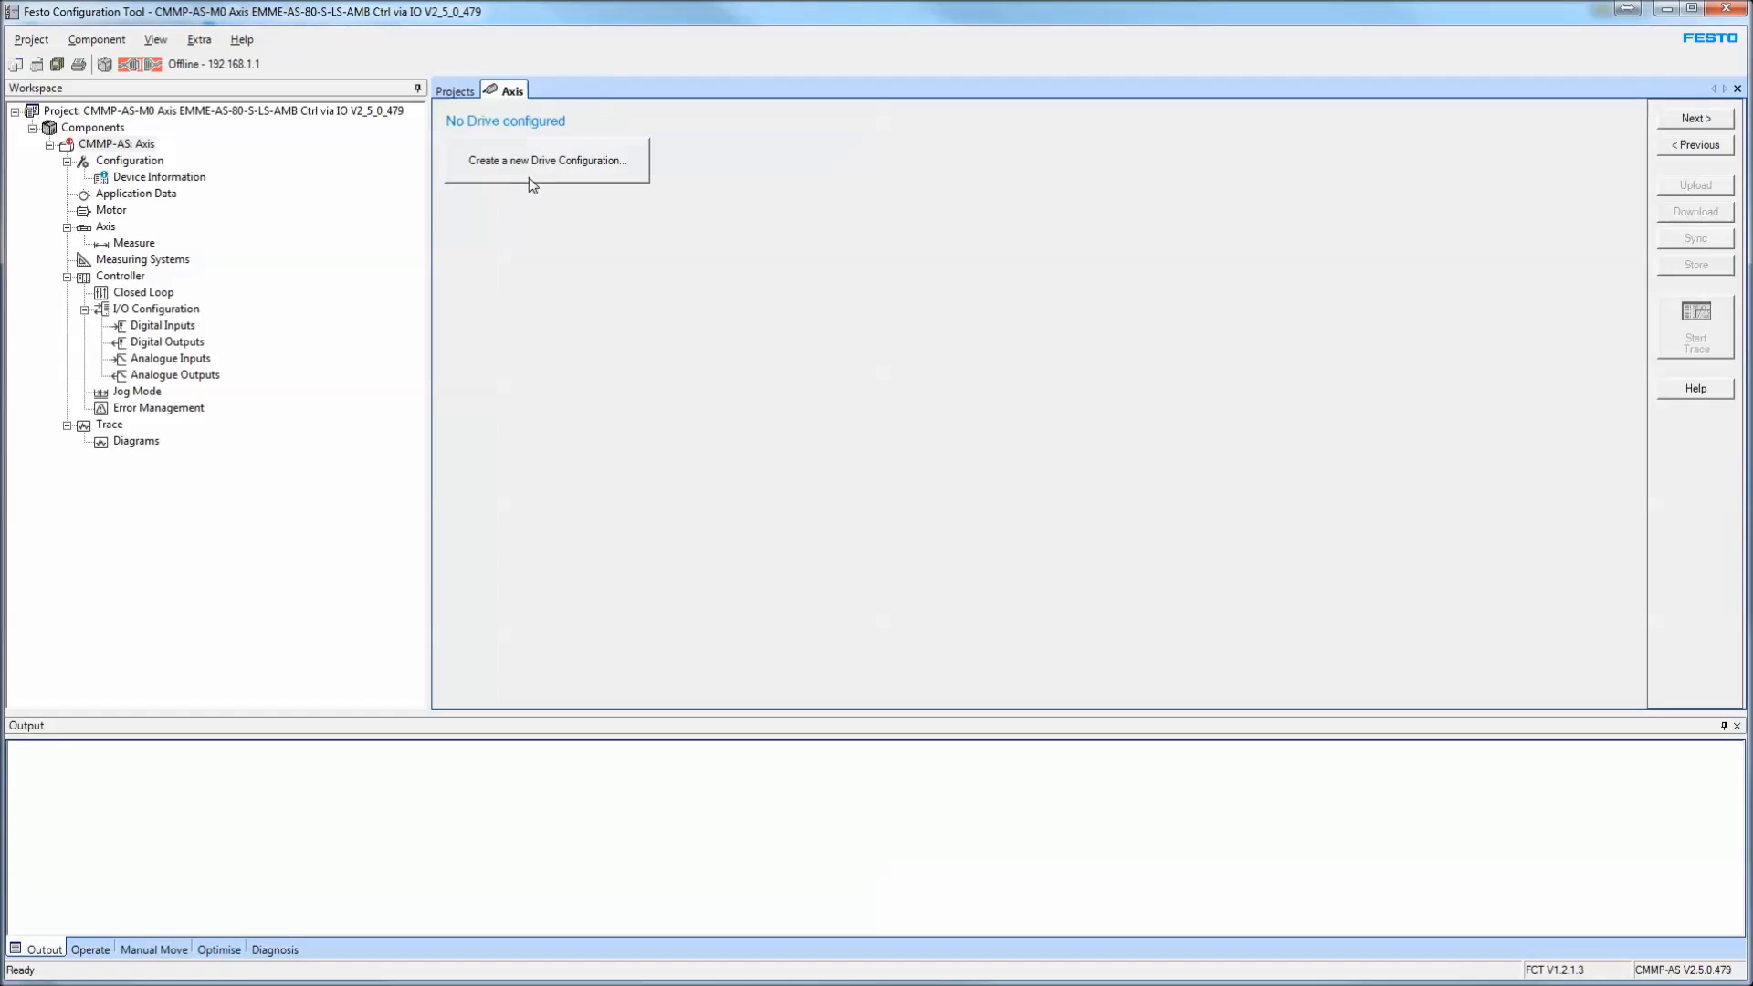
{"action": "left_click", "coordinate": [532, 173]}
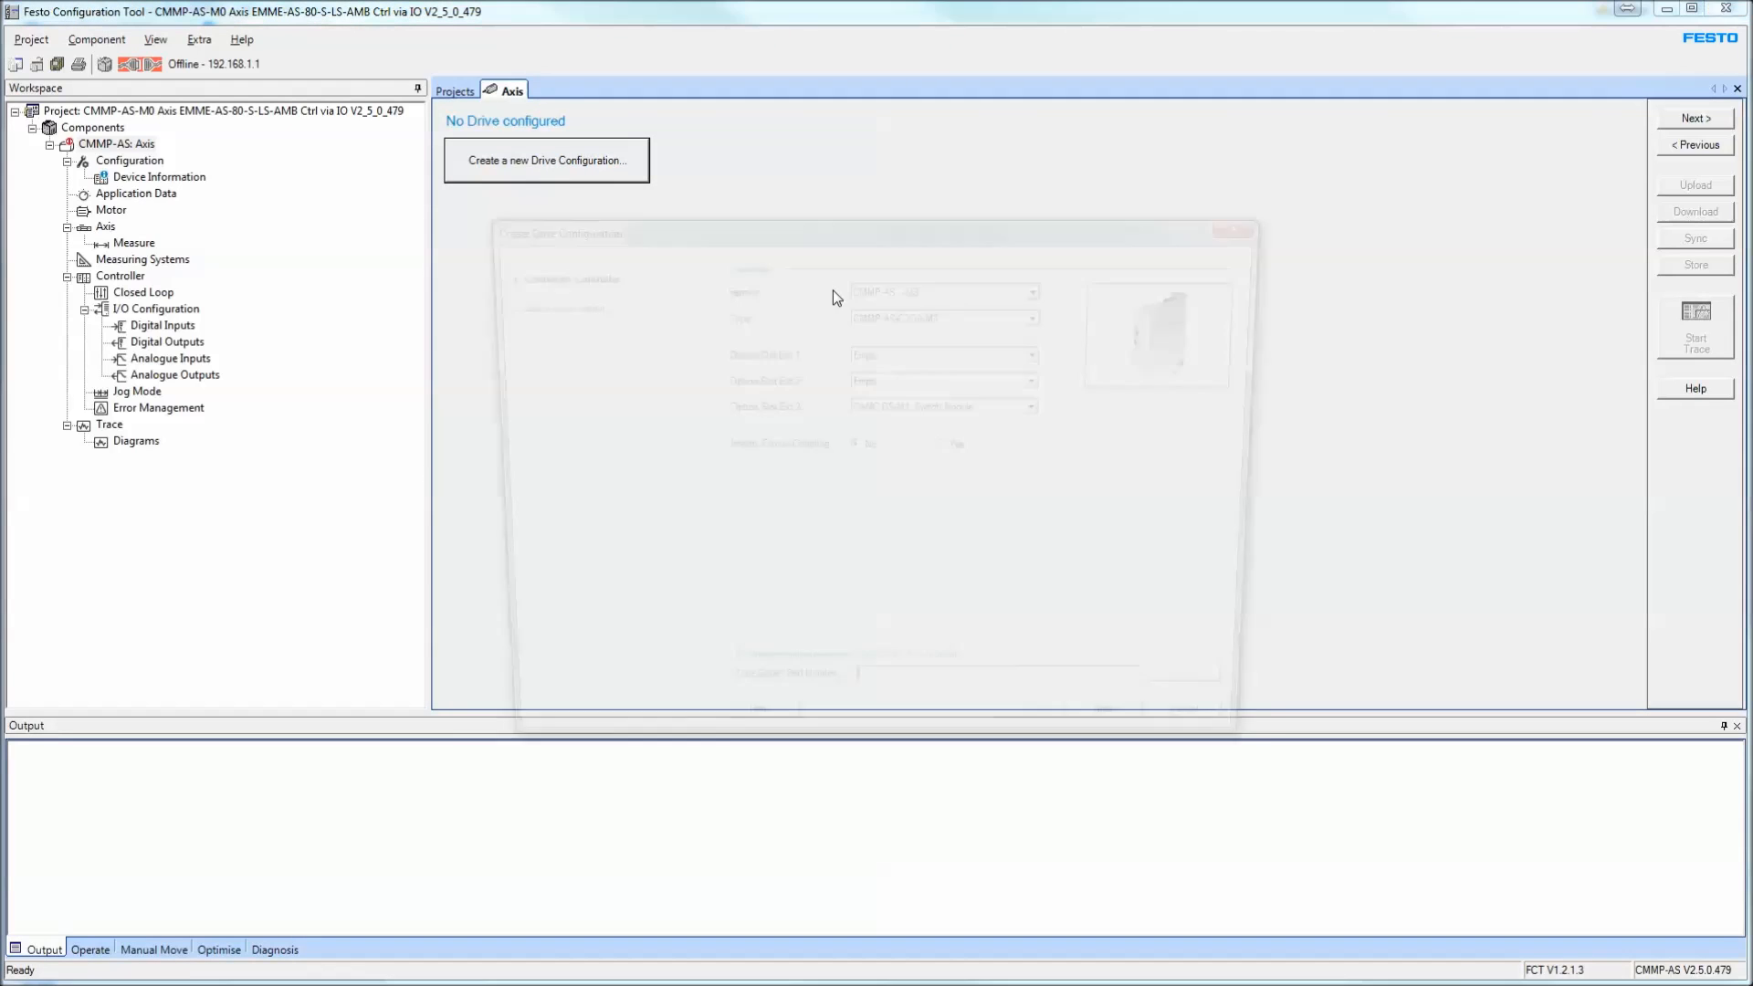
{"action": "left_click", "coordinate": [942, 288]}
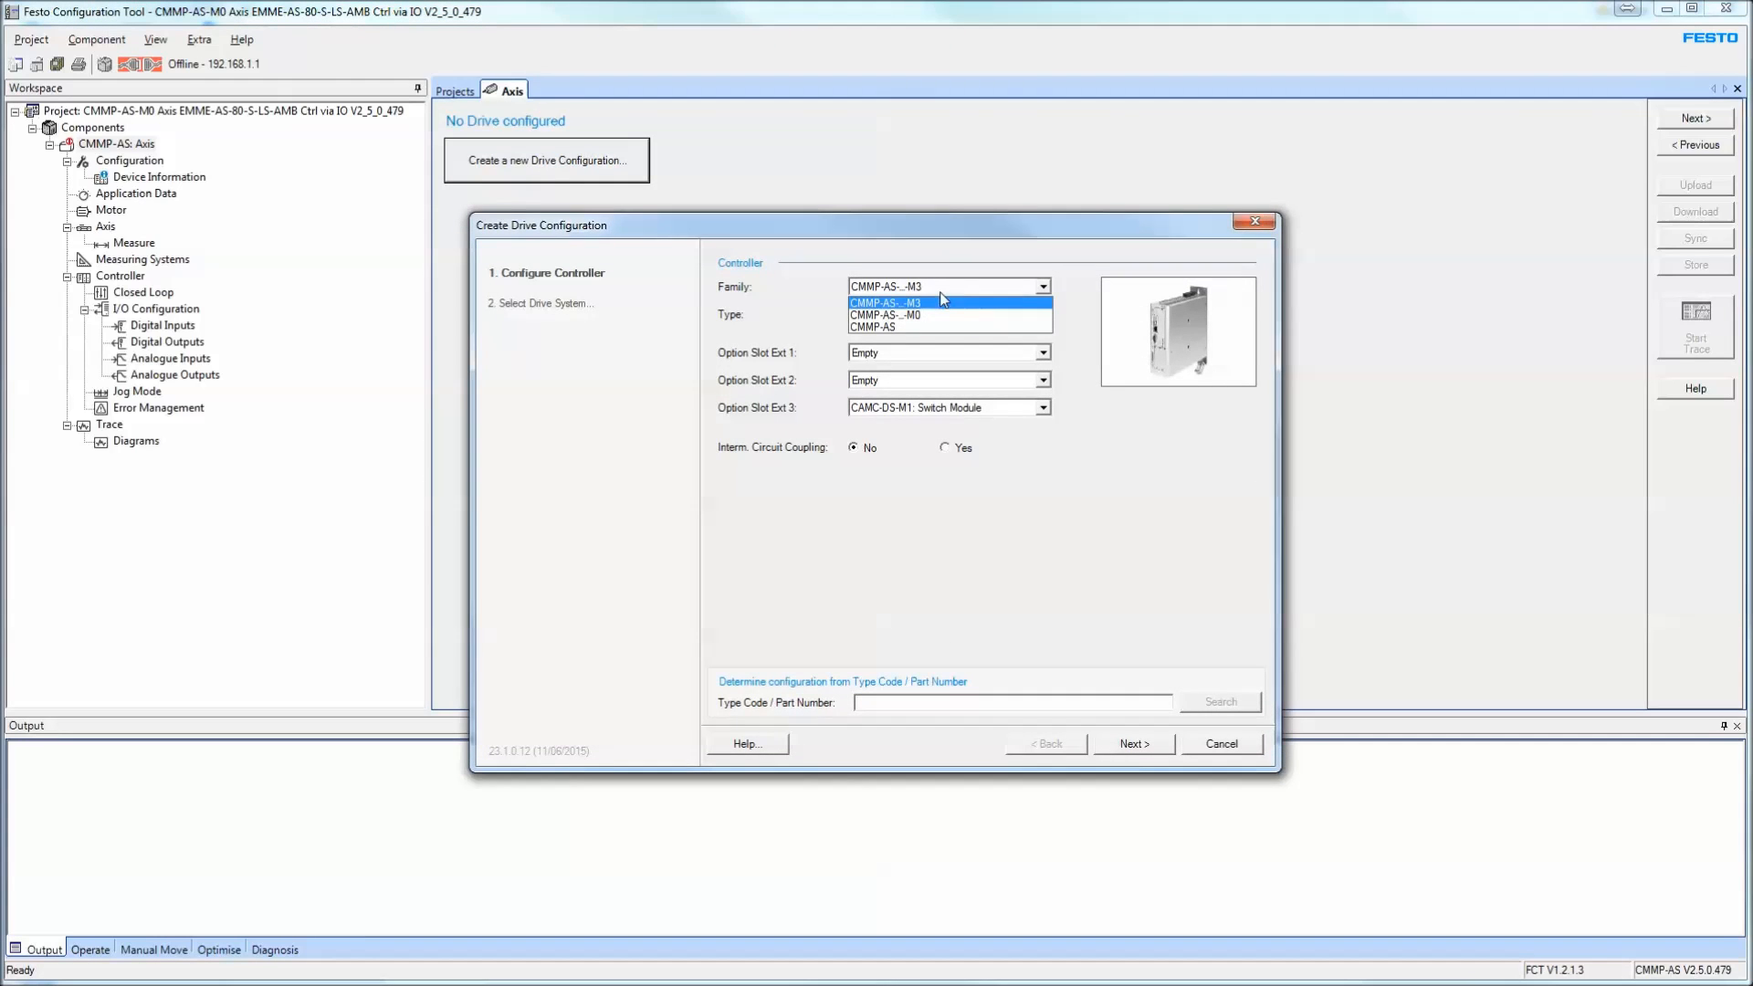
{"action": "left_click", "coordinate": [937, 315]}
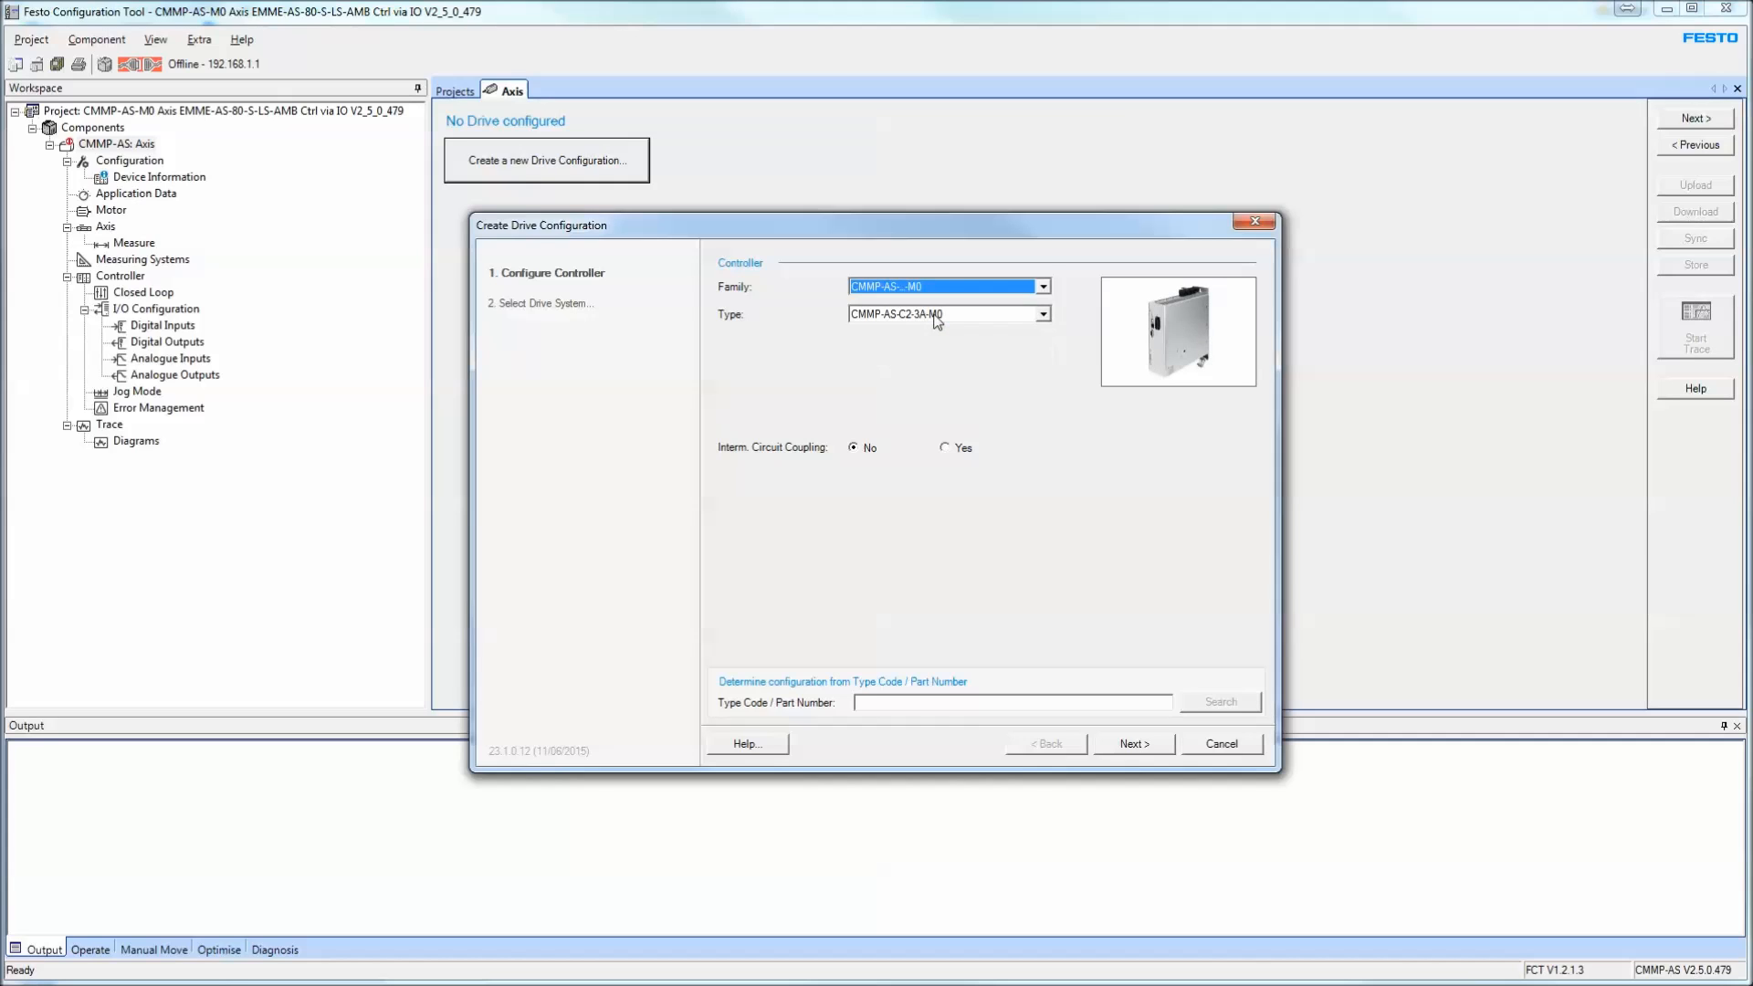
{"action": "left_click", "coordinate": [973, 315]}
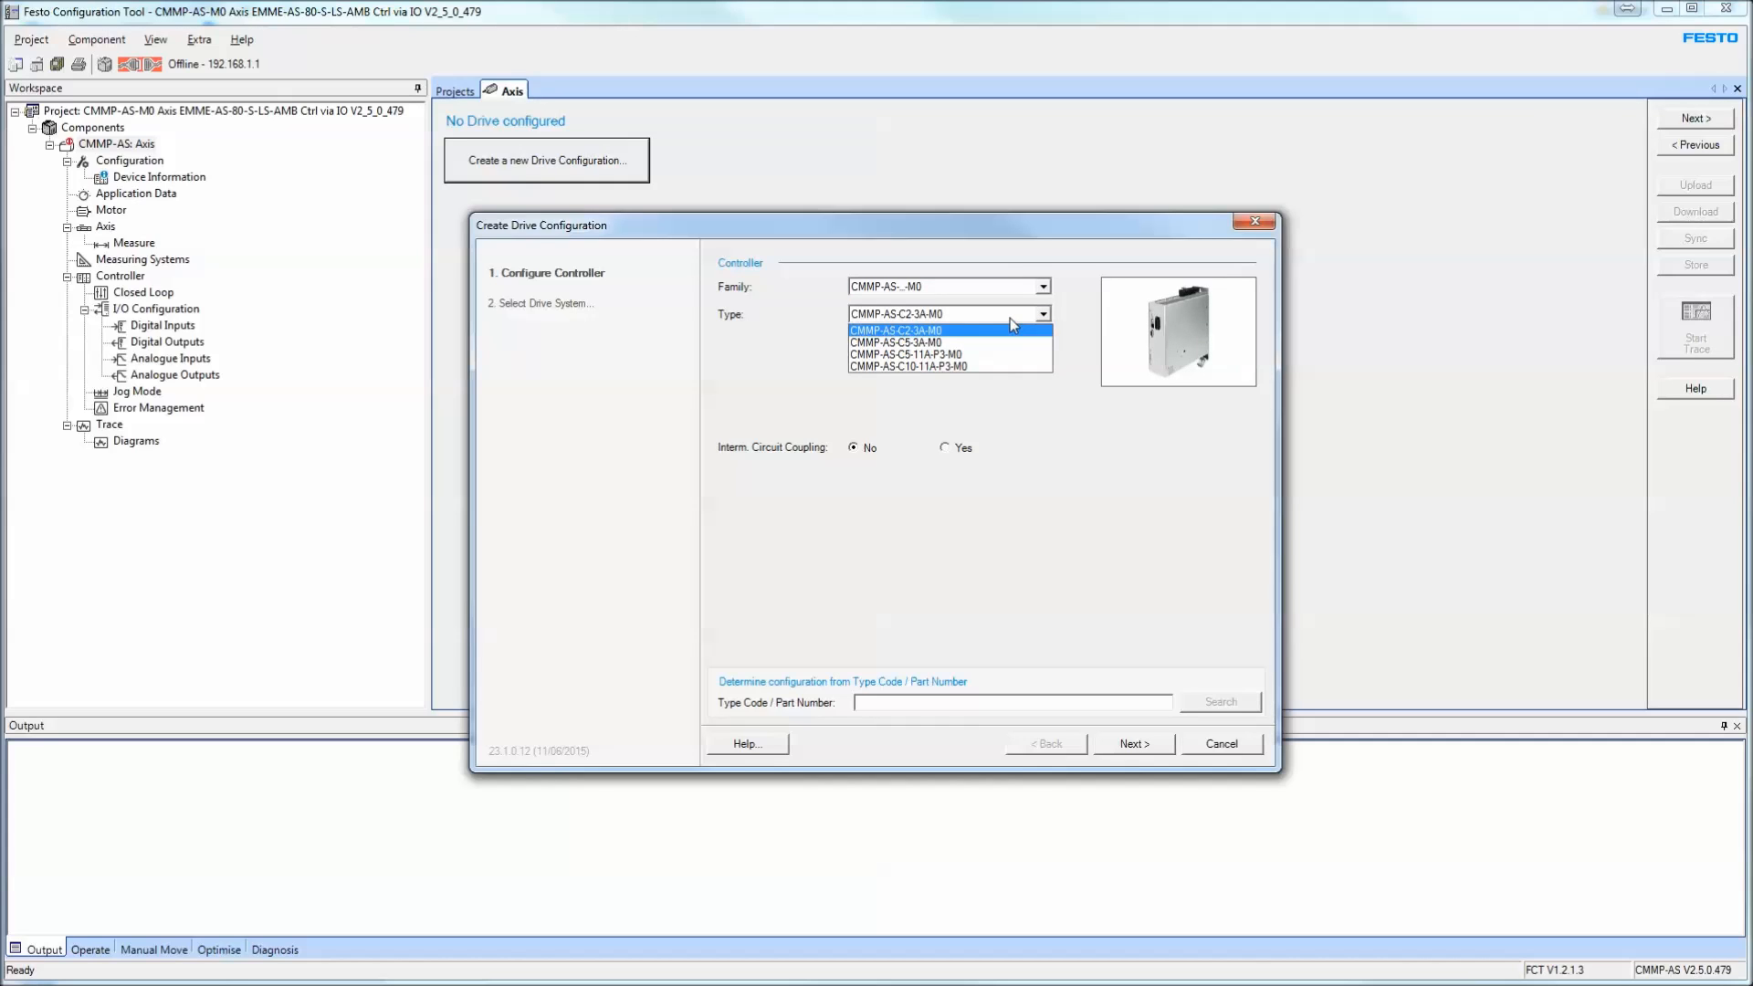
{"action": "left_click", "coordinate": [1010, 318]}
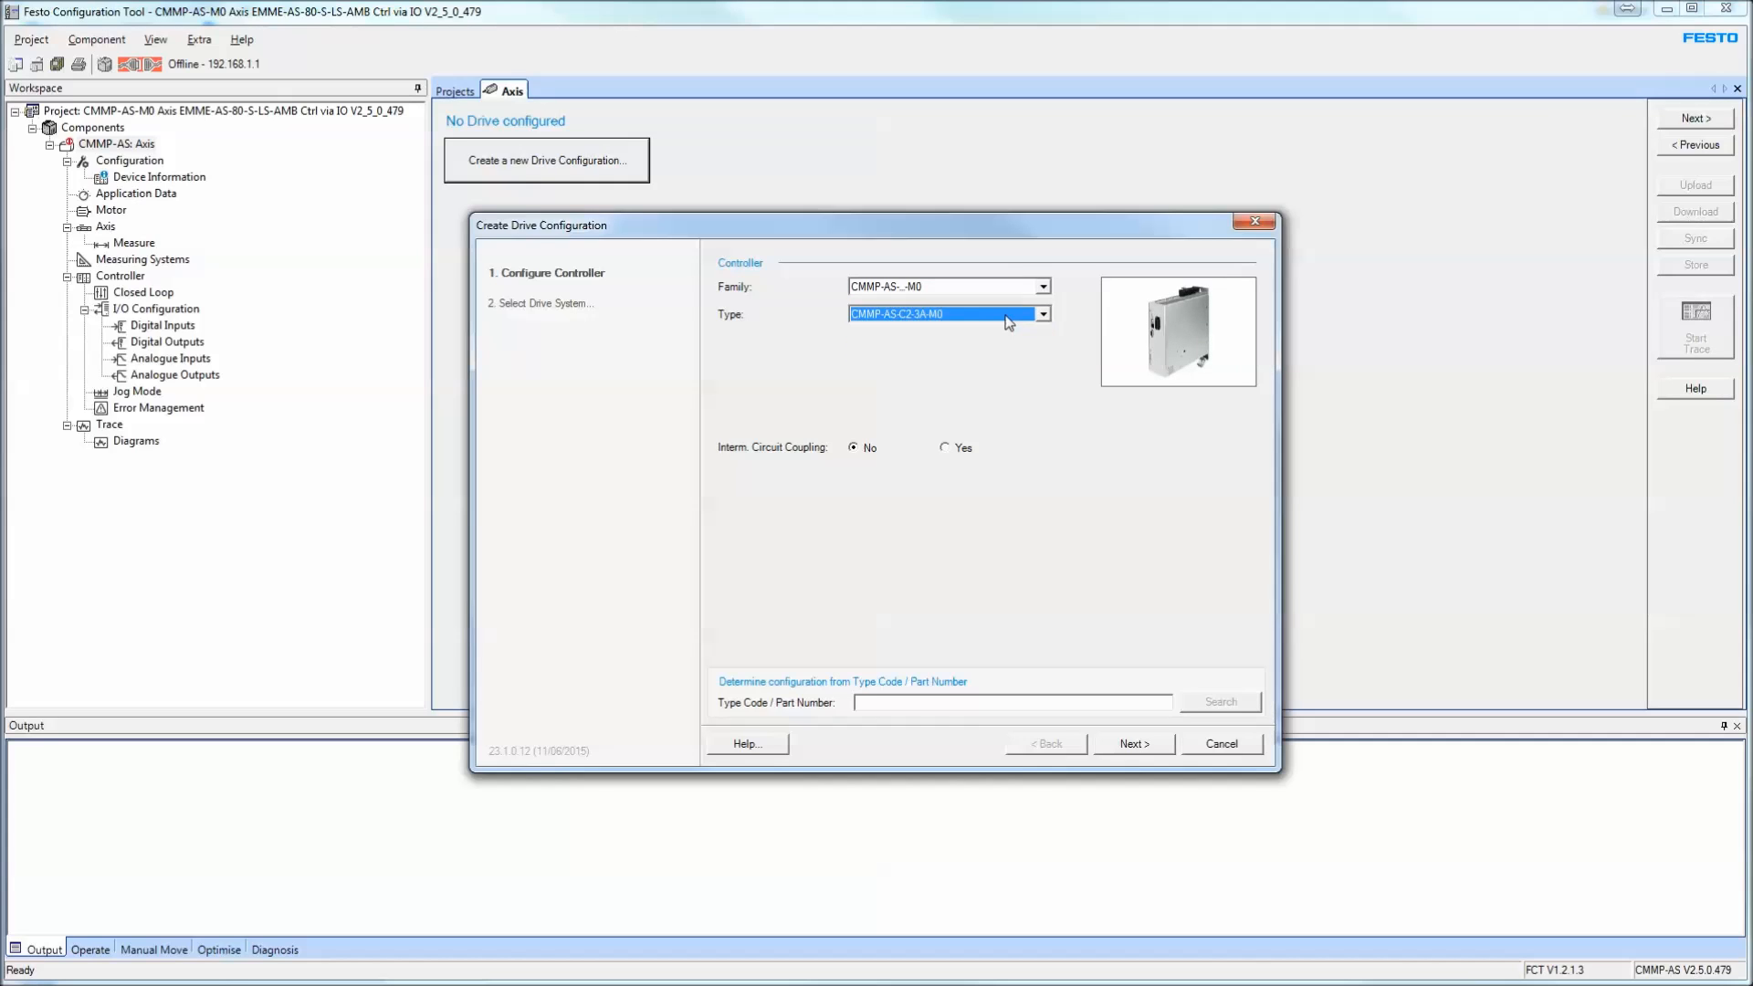
{"action": "left_click", "coordinate": [1150, 747]}
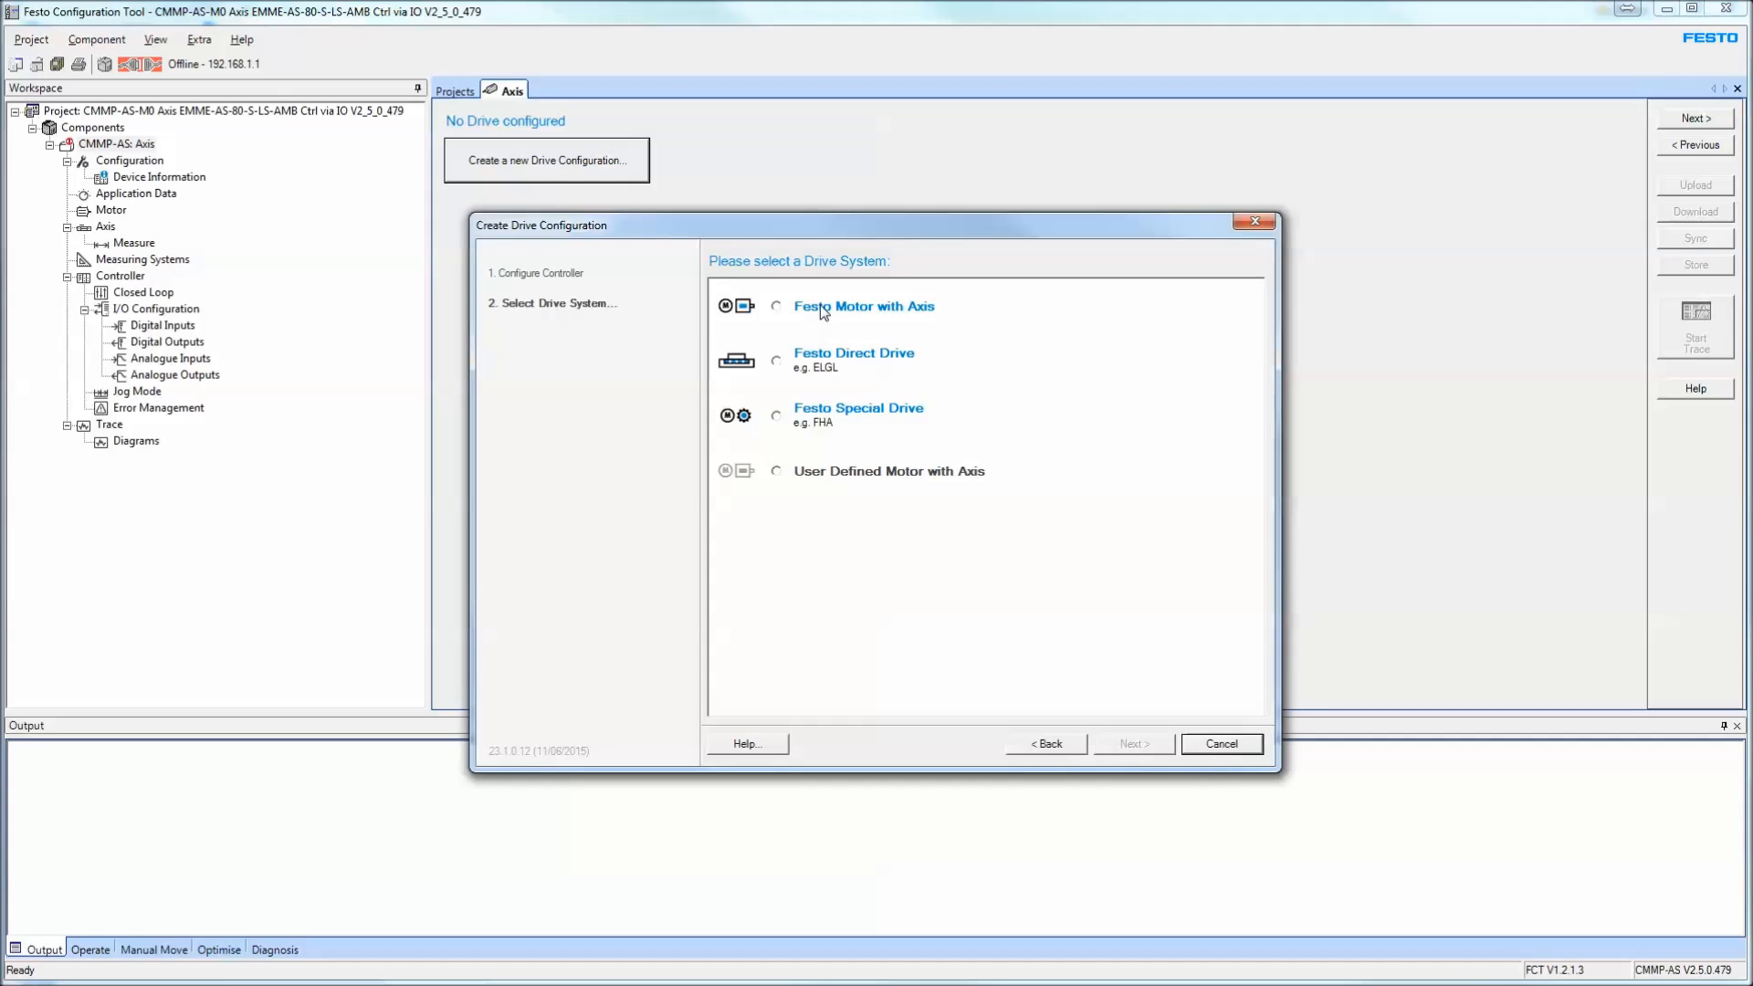
{"action": "left_click", "coordinate": [820, 307]}
{"action": "left_click", "coordinate": [1130, 744]}
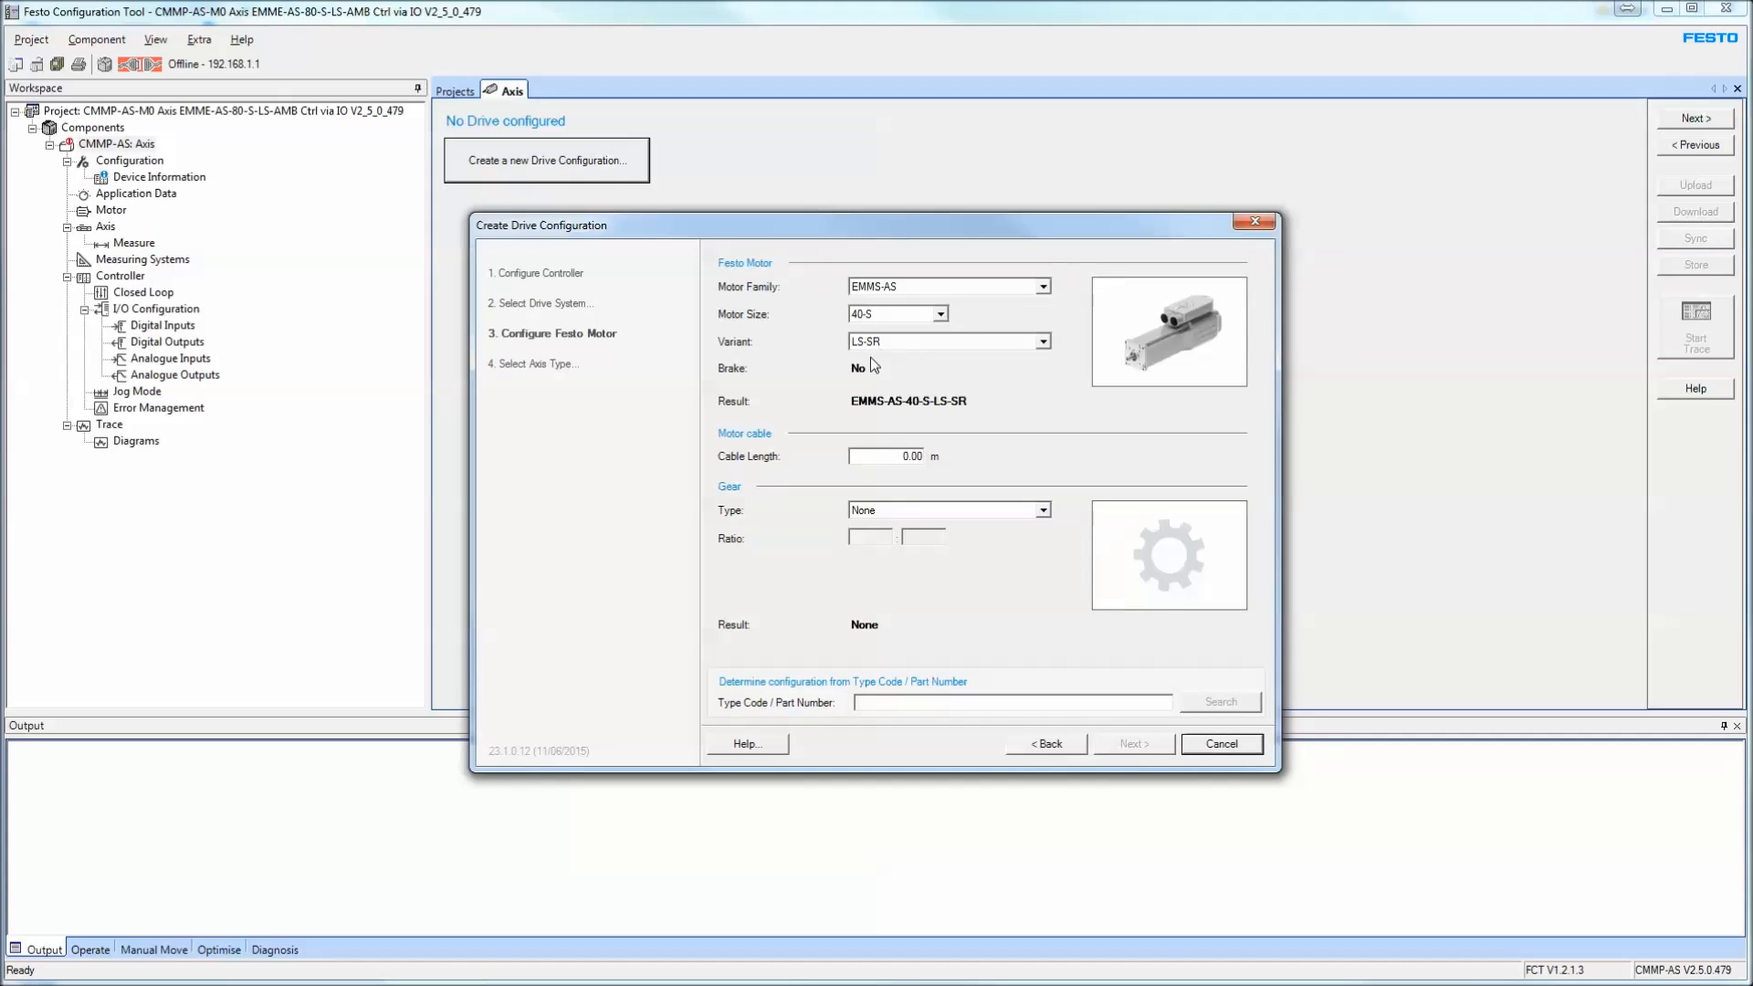
Configure the Festo motor as family EMME-AS, size 80-S, variant LS-AMB
{"action": "left_click", "coordinate": [948, 288]}
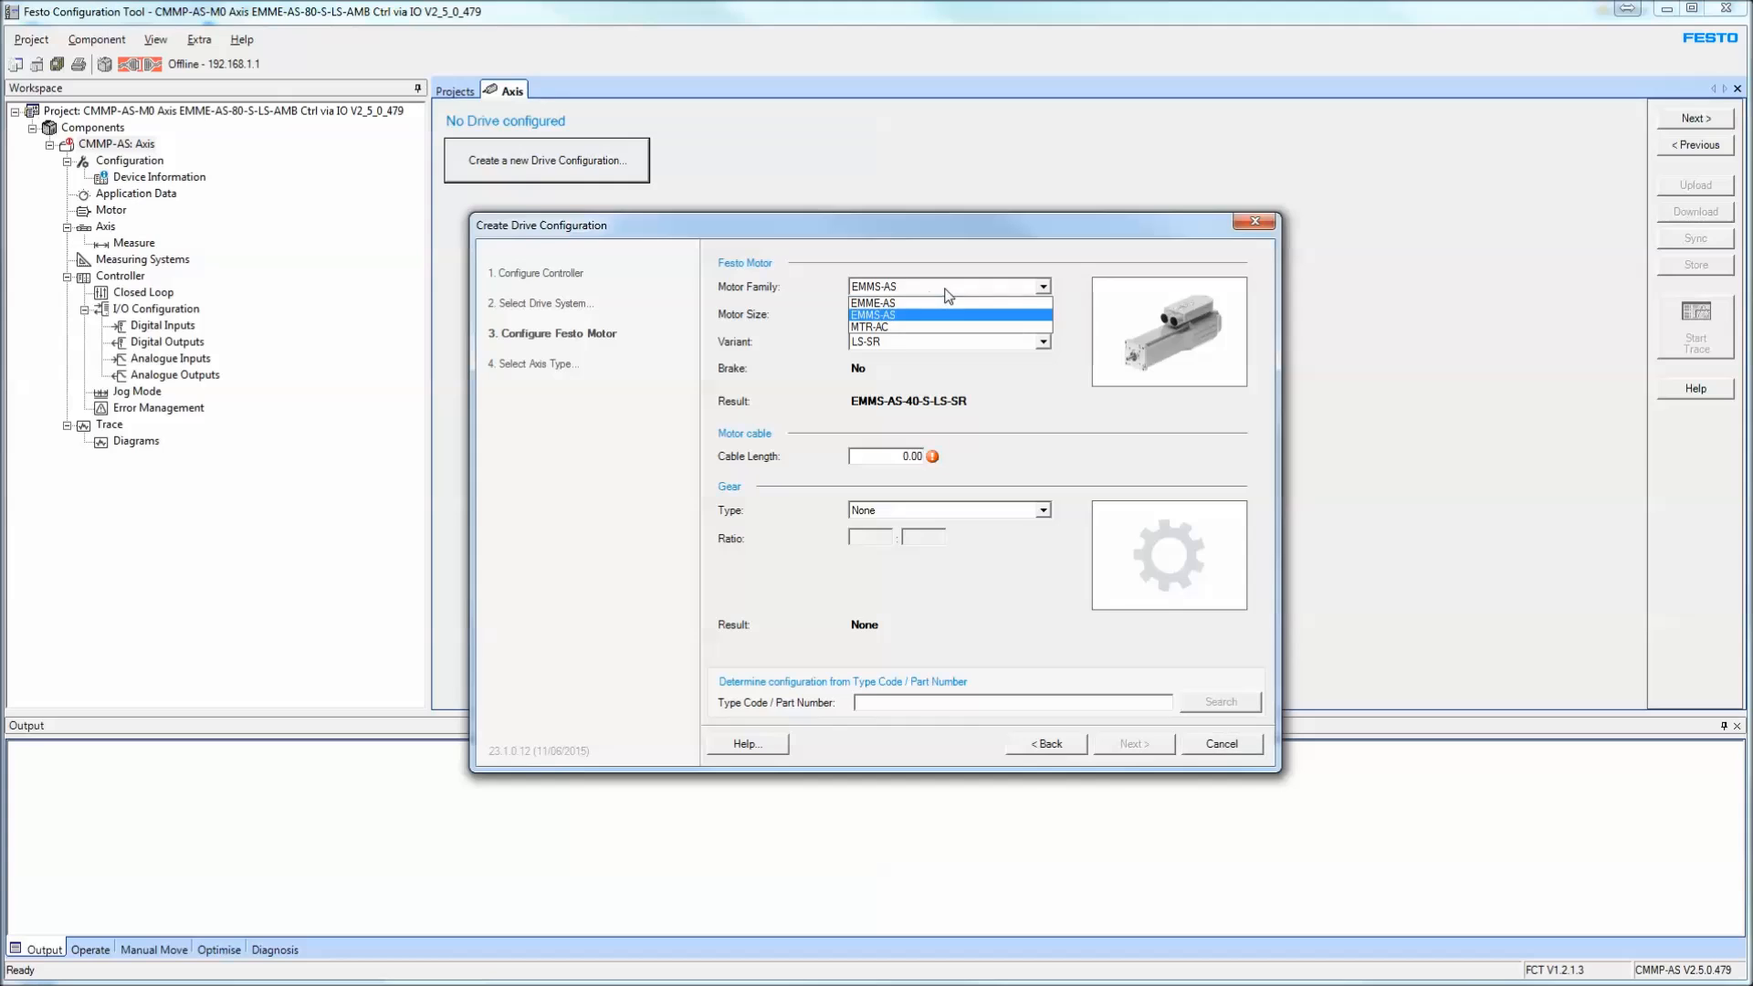
{"action": "left_click", "coordinate": [881, 303]}
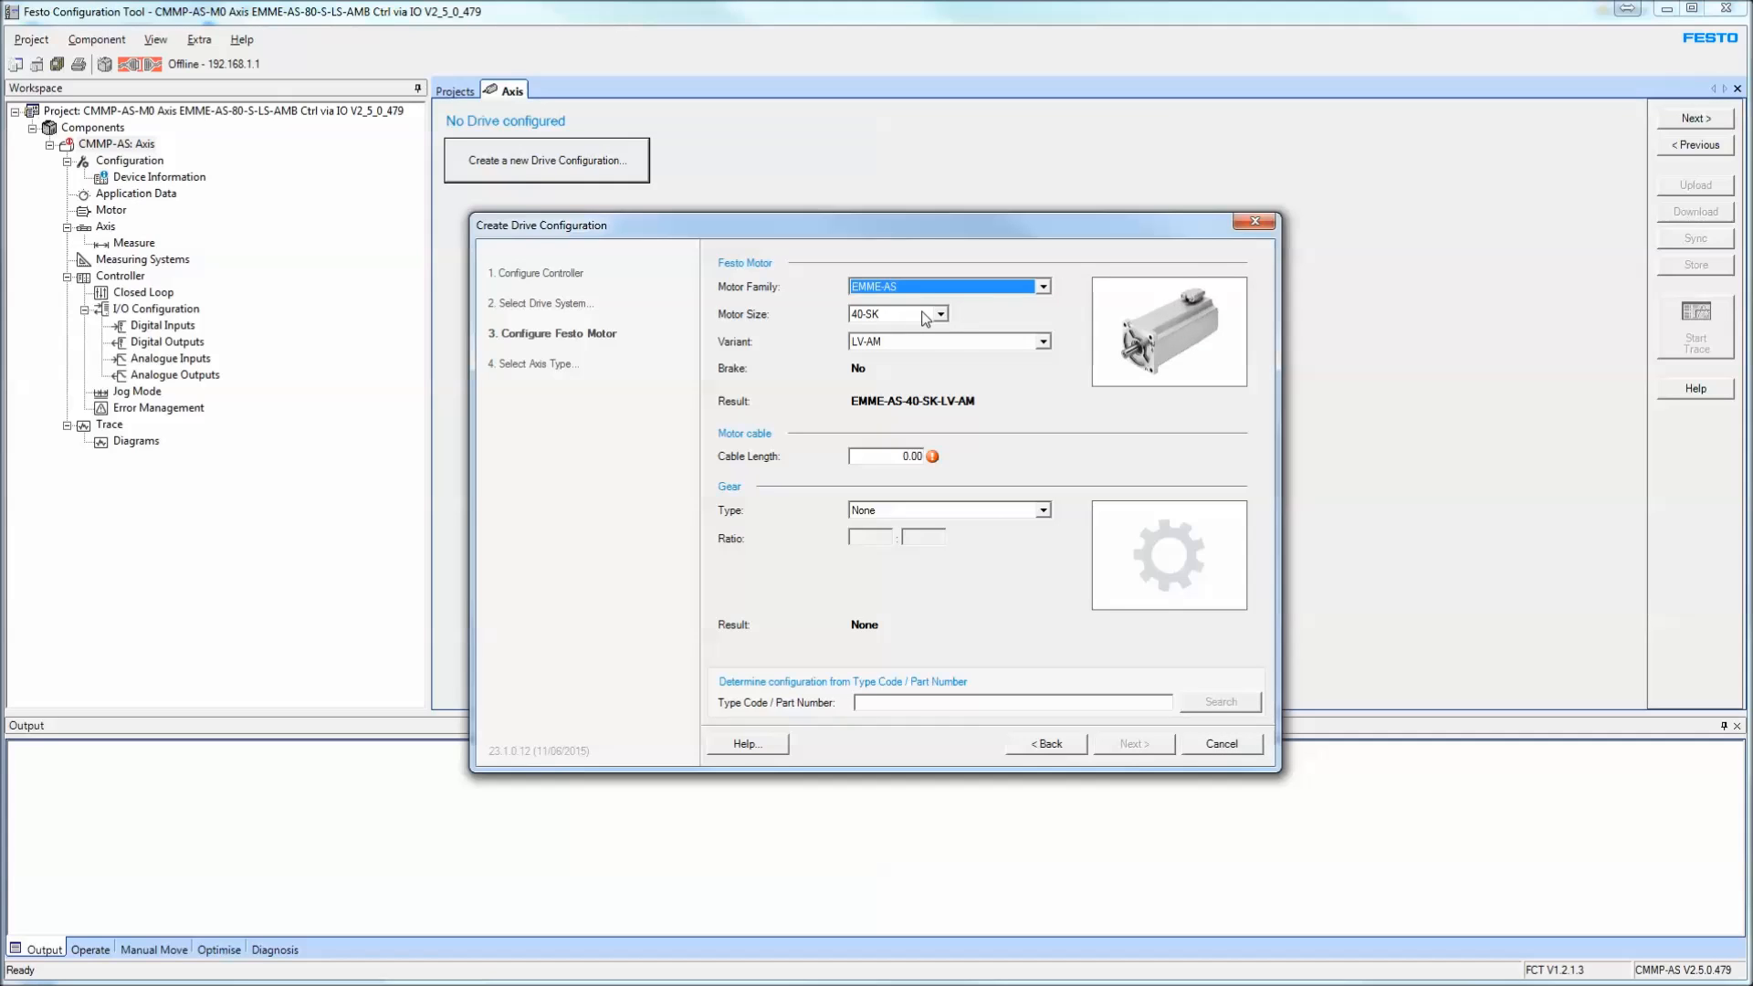
{"action": "left_click", "coordinate": [925, 316]}
{"action": "scroll", "coordinate": [874, 383], "scroll_direction": "down", "scroll_amount": 2}
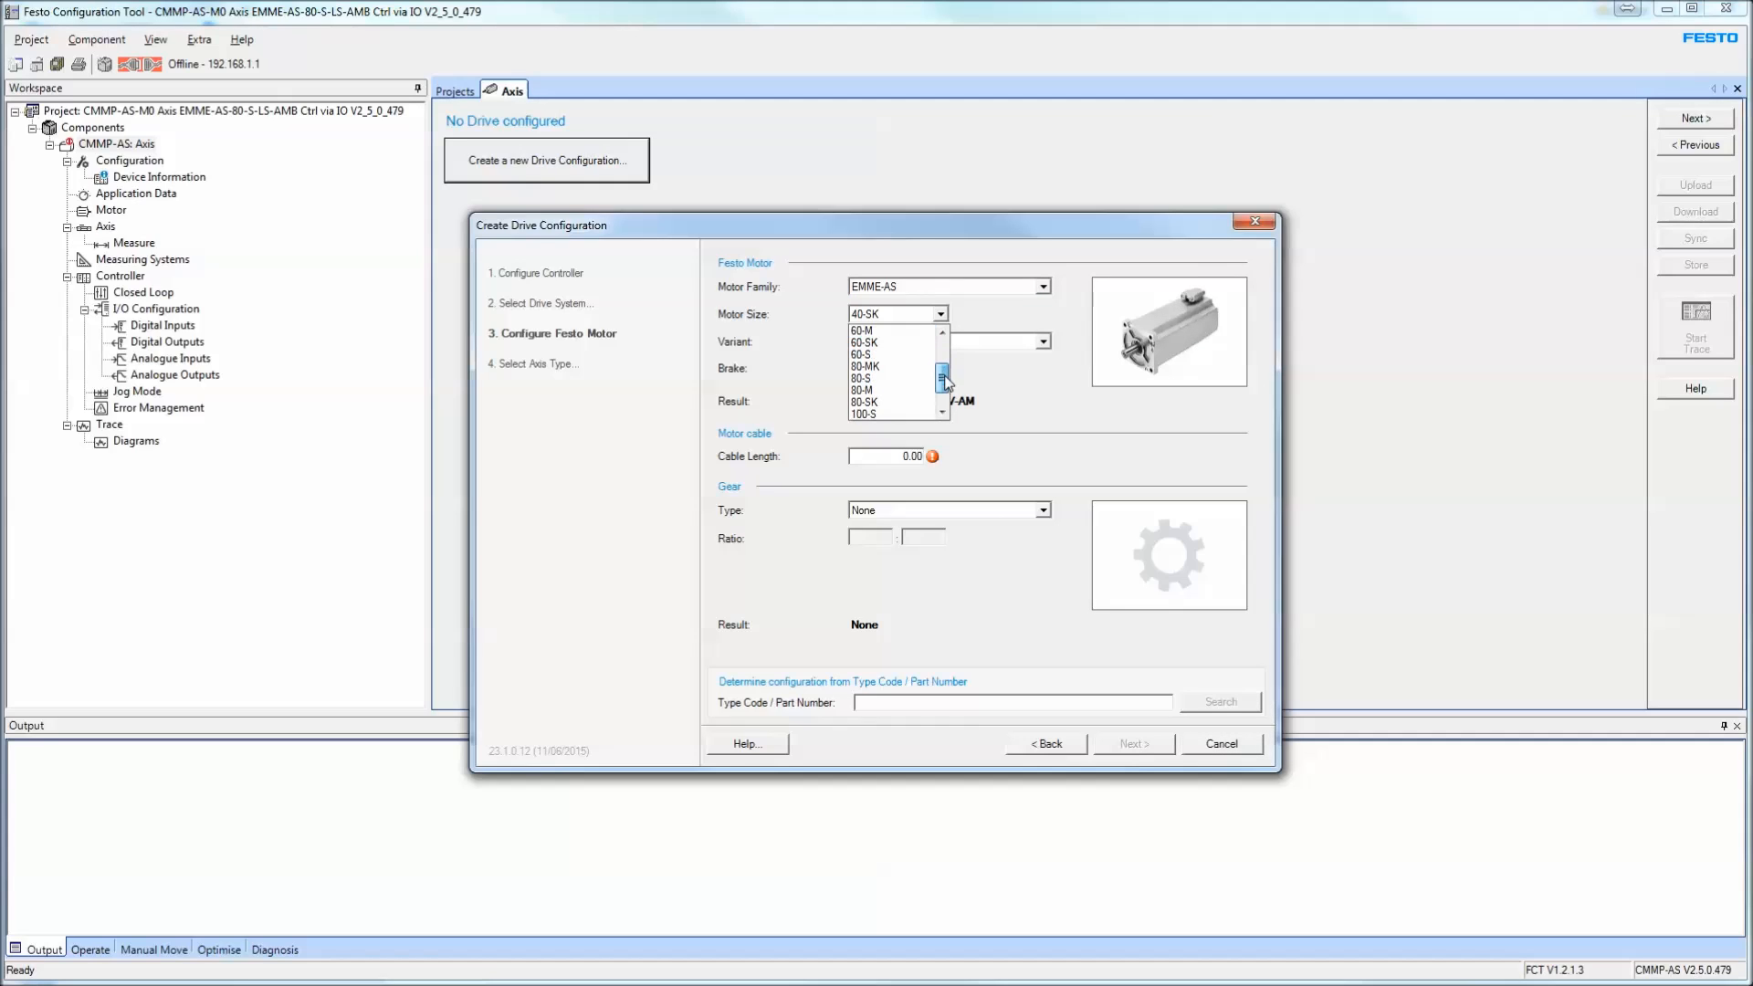
{"action": "left_click", "coordinate": [873, 379]}
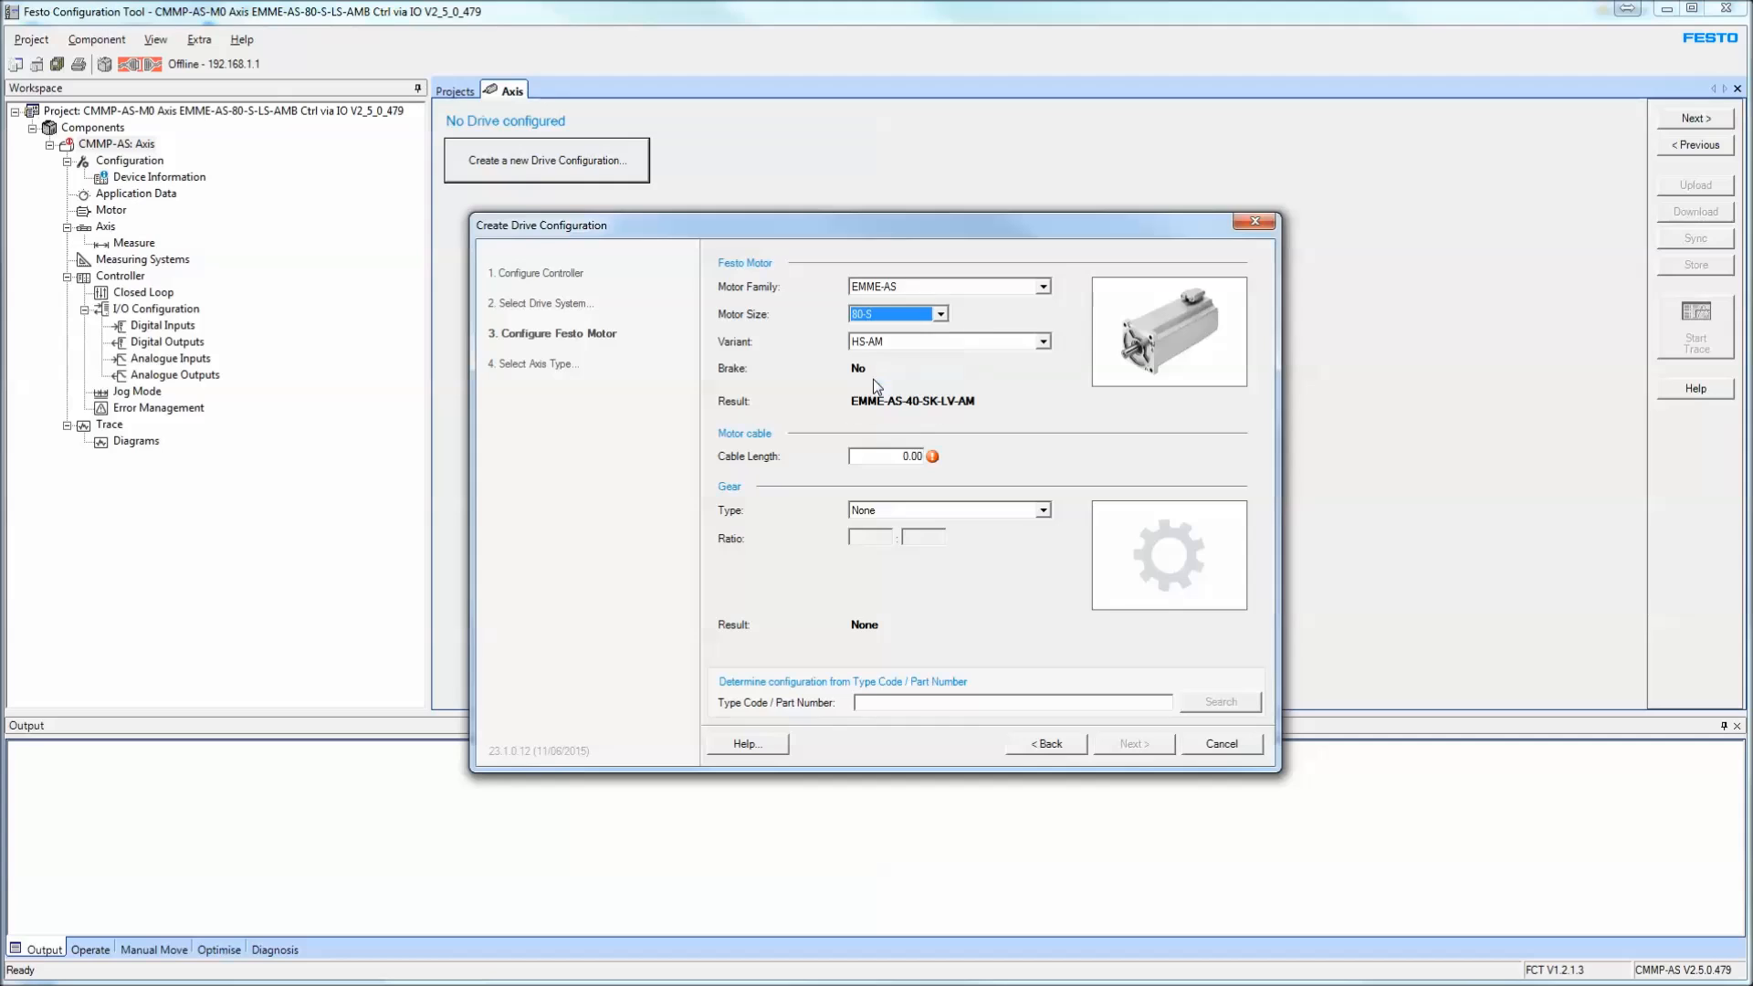
{"action": "left_click", "coordinate": [946, 342]}
{"action": "left_click_drag", "start_coordinate": [1052, 385], "coordinate": [1046, 408]}
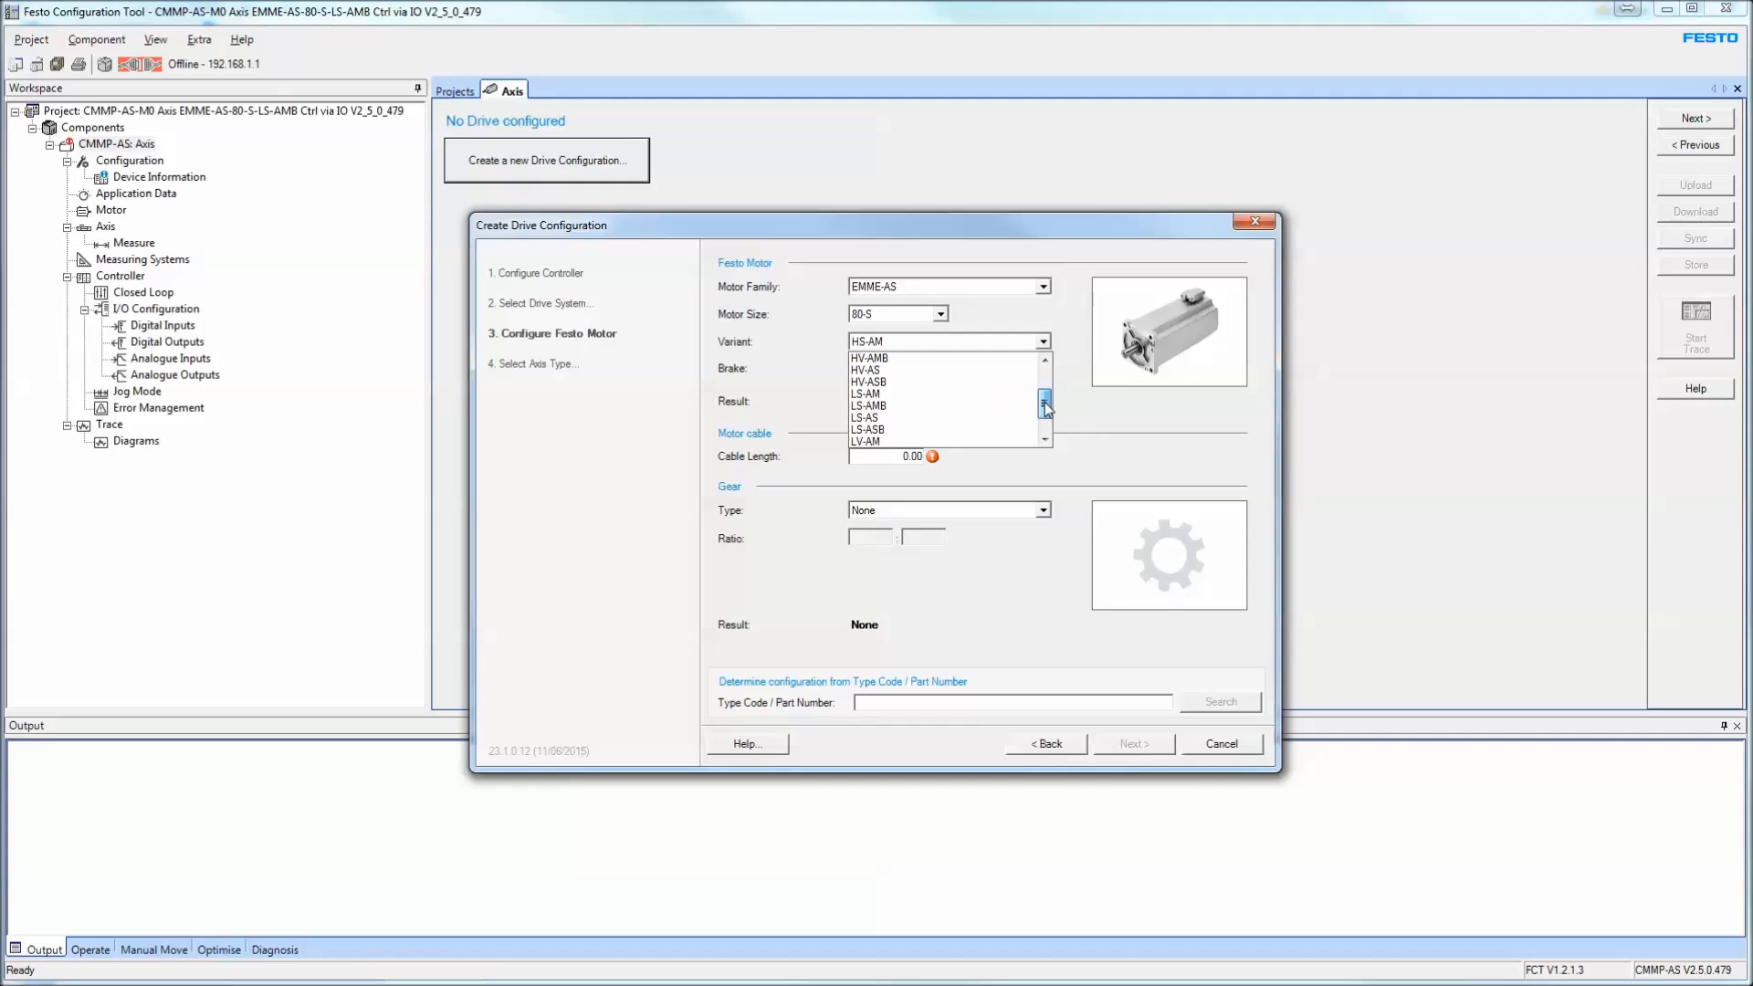
{"action": "left_click", "coordinate": [950, 406]}
Set the motor cable length to 5.00 m and continue to the axis type selection
{"action": "left_click", "coordinate": [889, 454]}
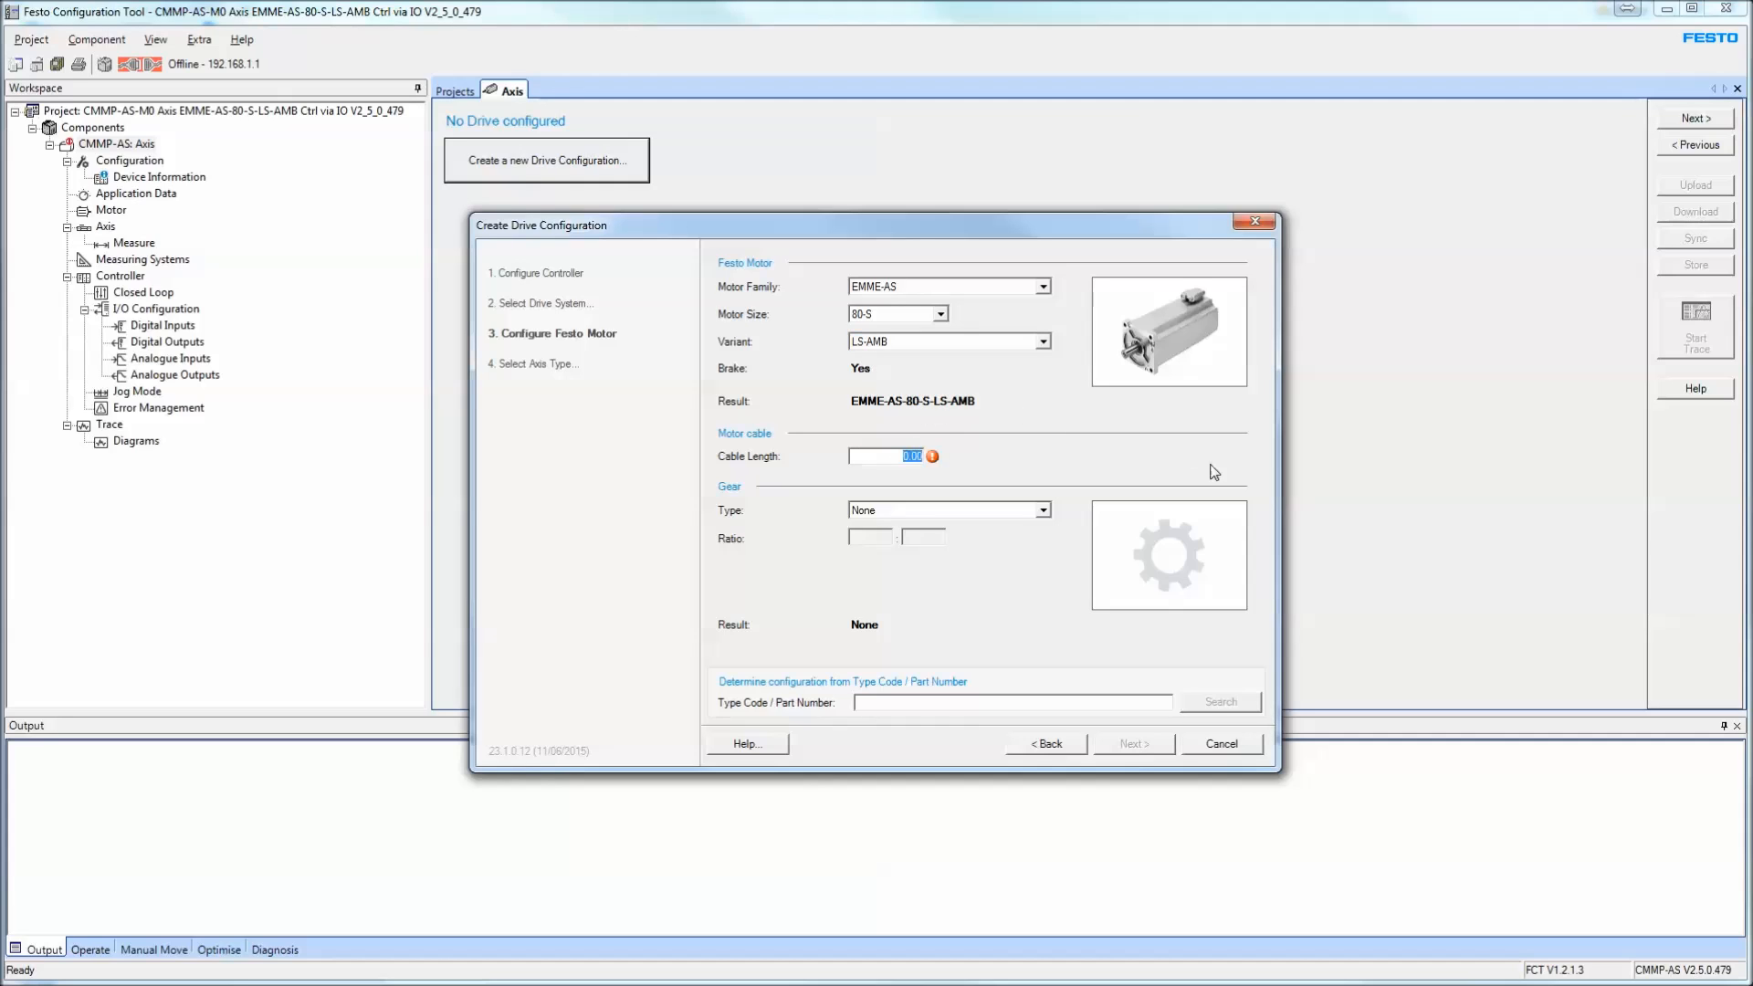
{"action": "type", "text": "5.00"}
{"action": "left_click", "coordinate": [925, 446]}
{"action": "left_click", "coordinate": [1131, 739]}
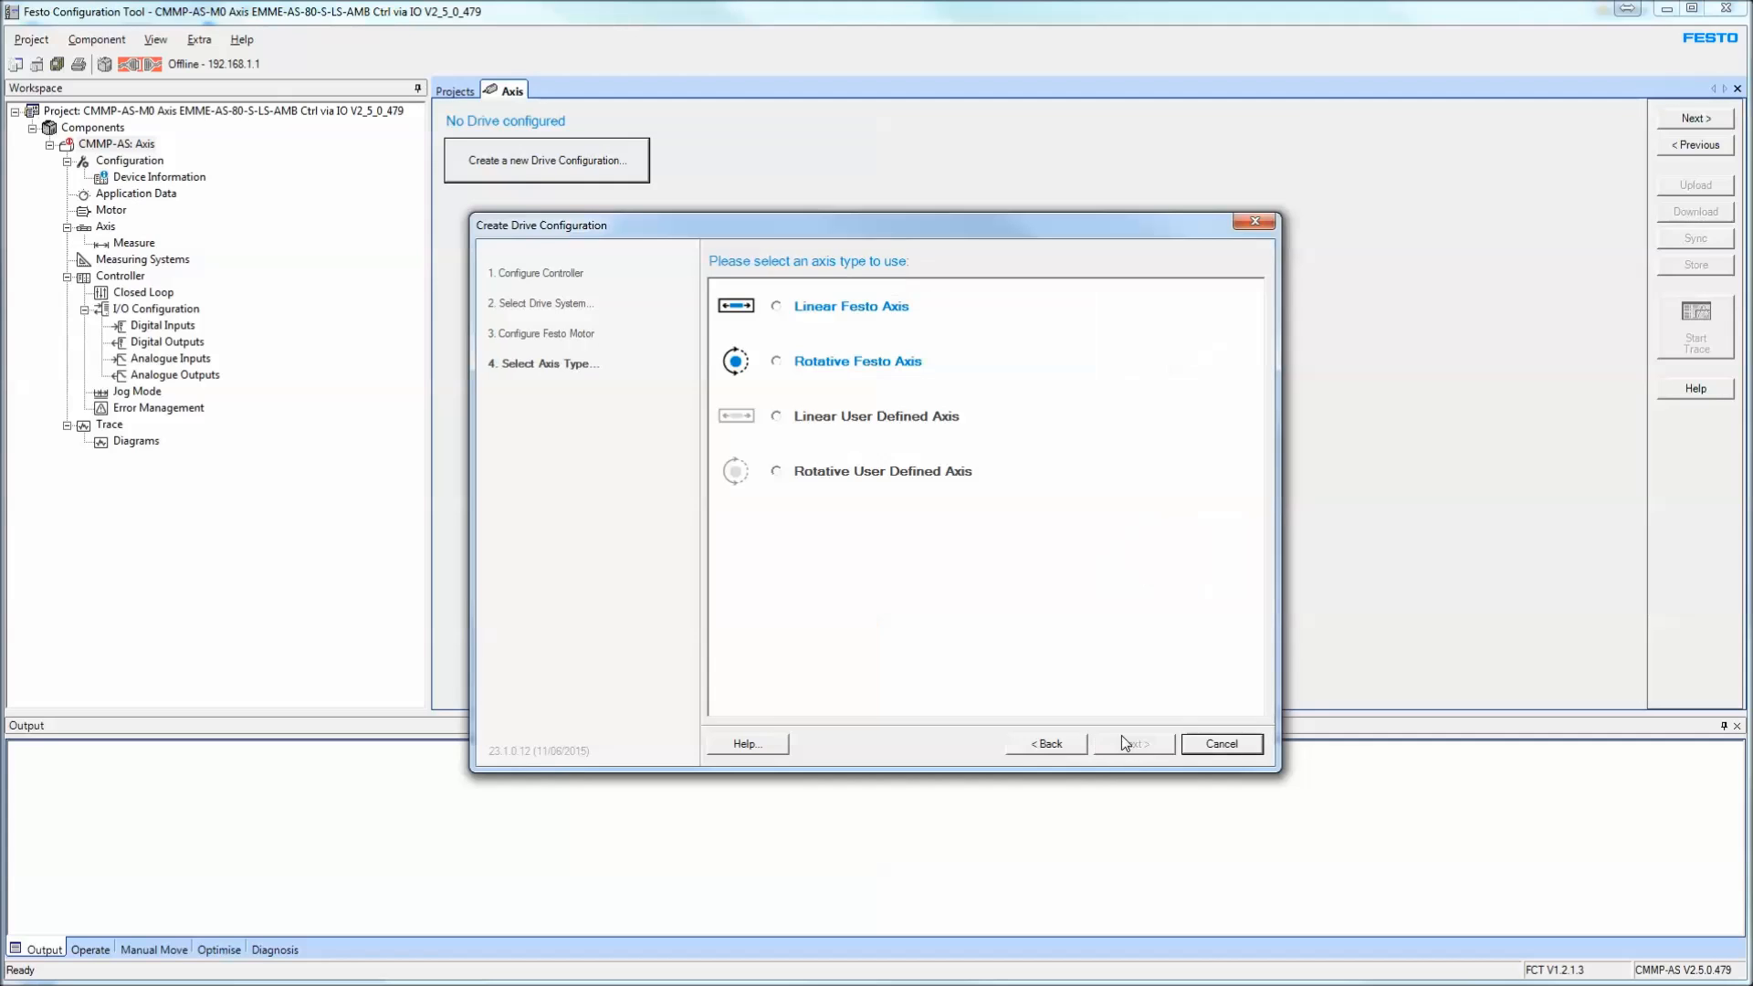
Configure a Linear Festo Axis of type EGC, size 70, with a 610 mm working stroke, and finish the drive configuration
{"action": "left_click", "coordinate": [863, 309]}
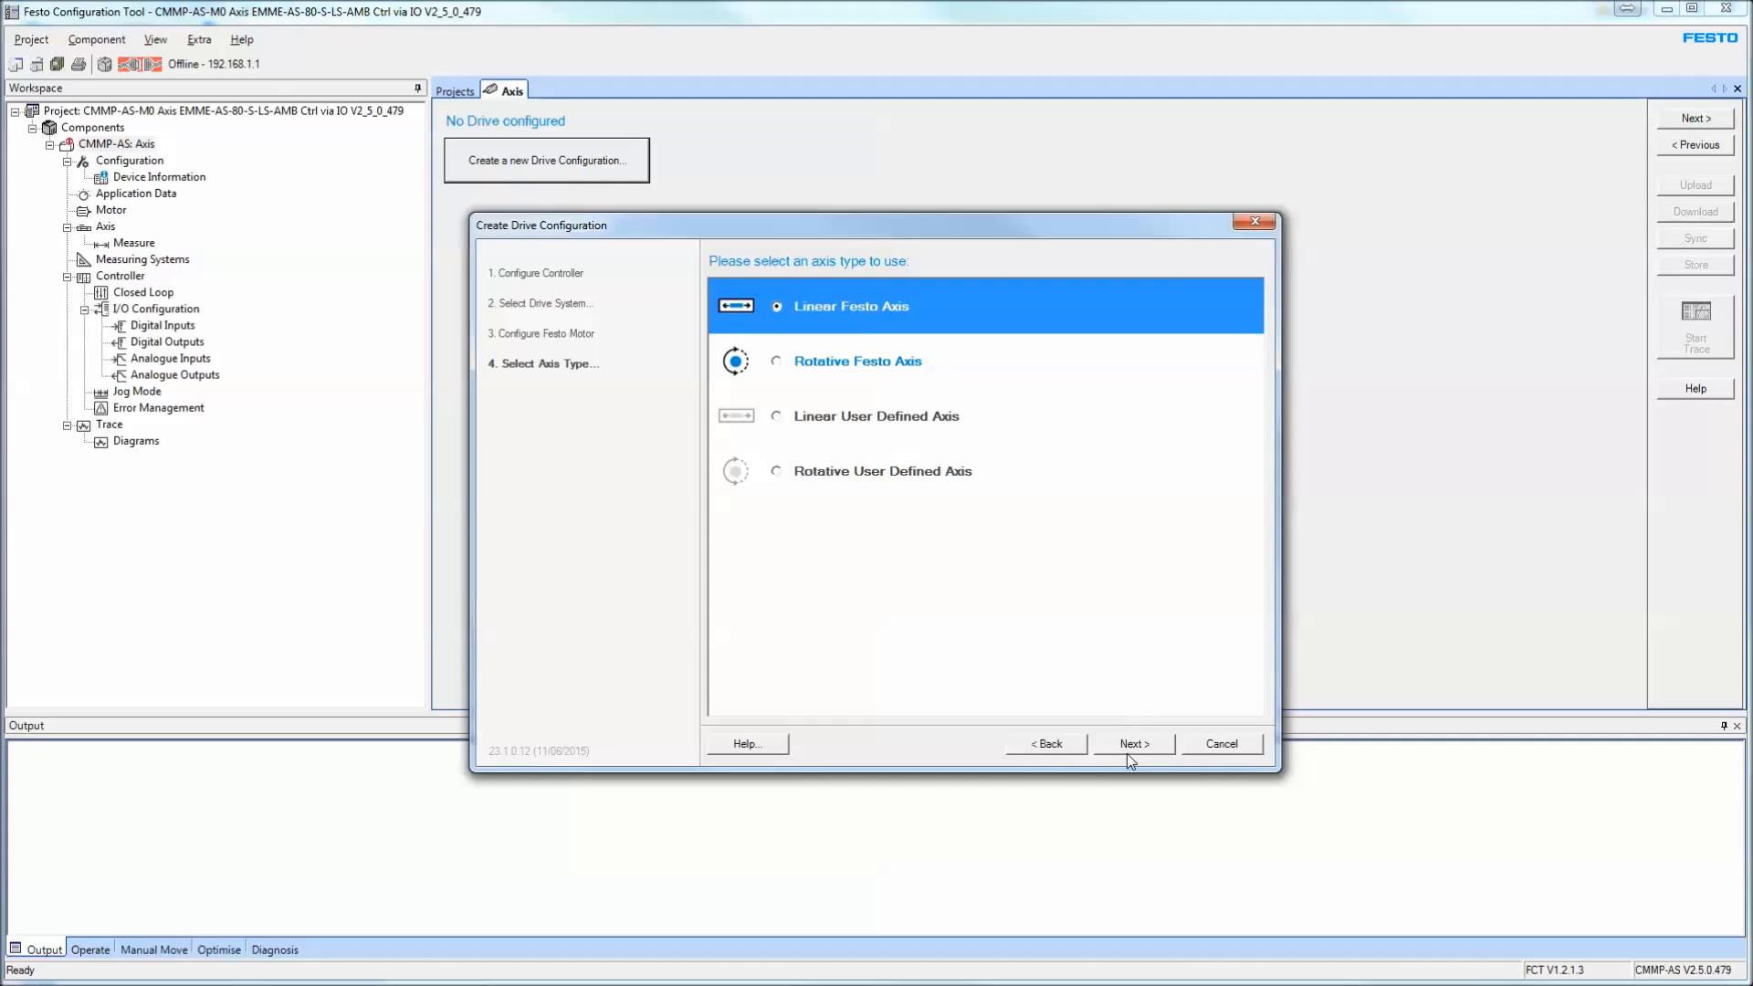
{"action": "left_click", "coordinate": [1129, 753]}
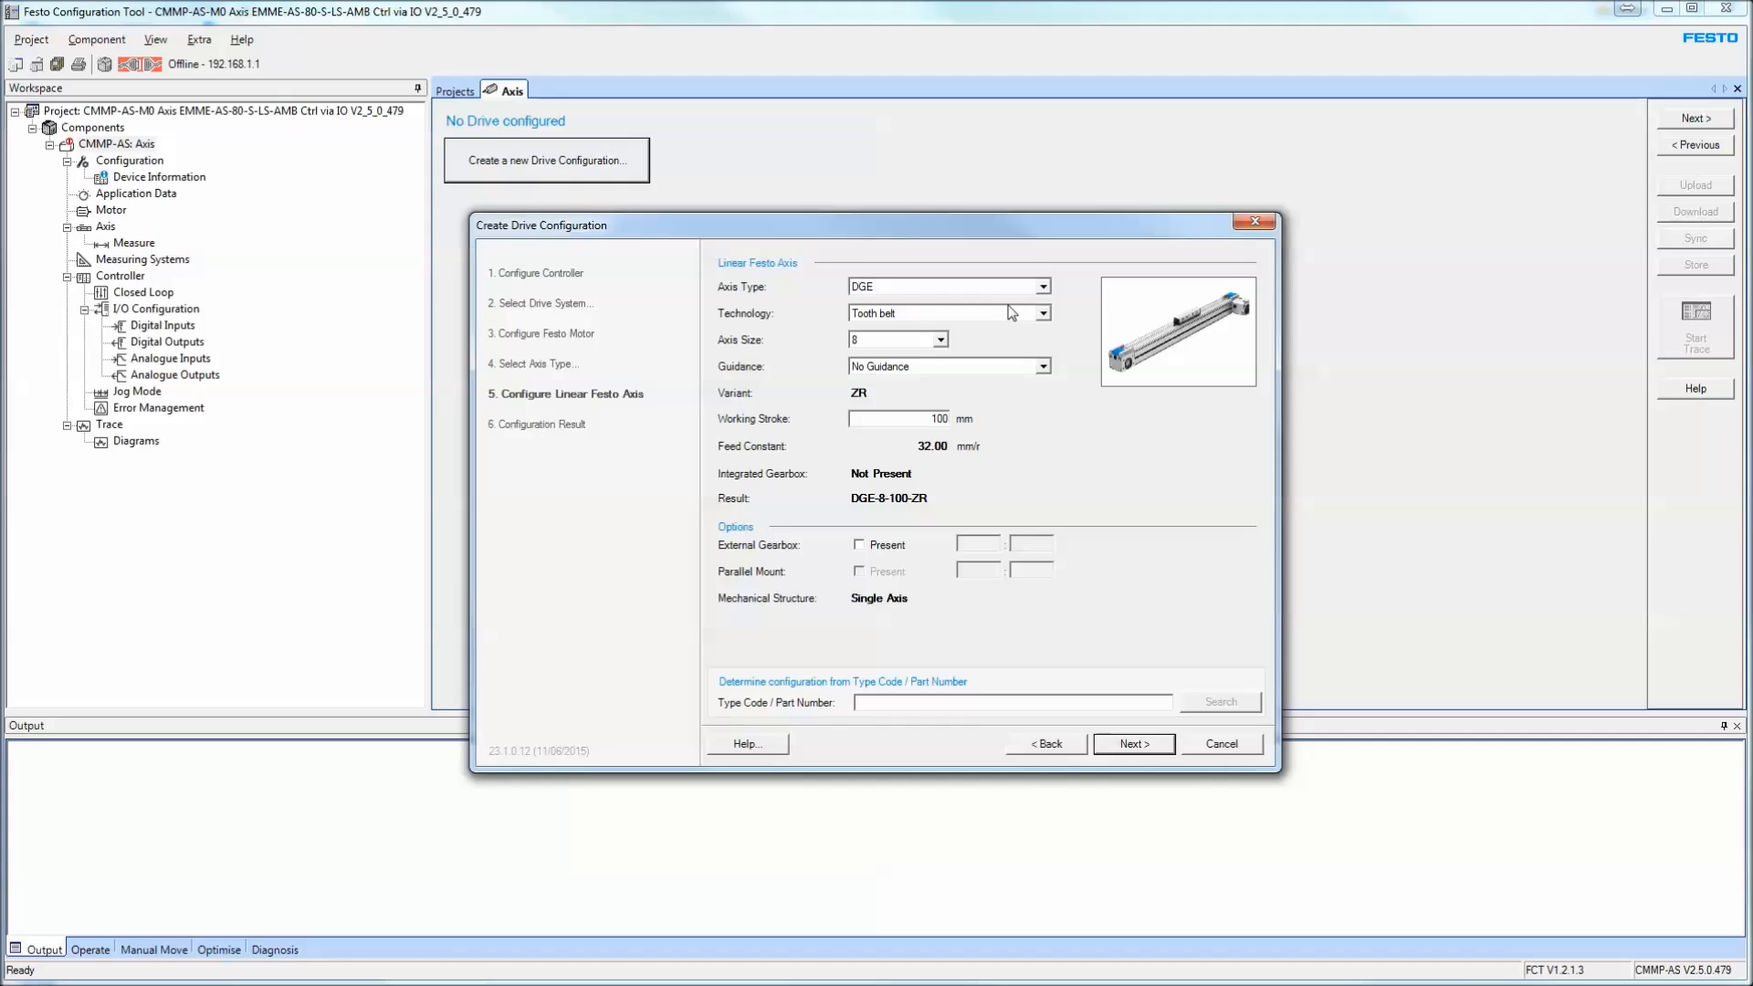
{"action": "left_click", "coordinate": [1026, 289]}
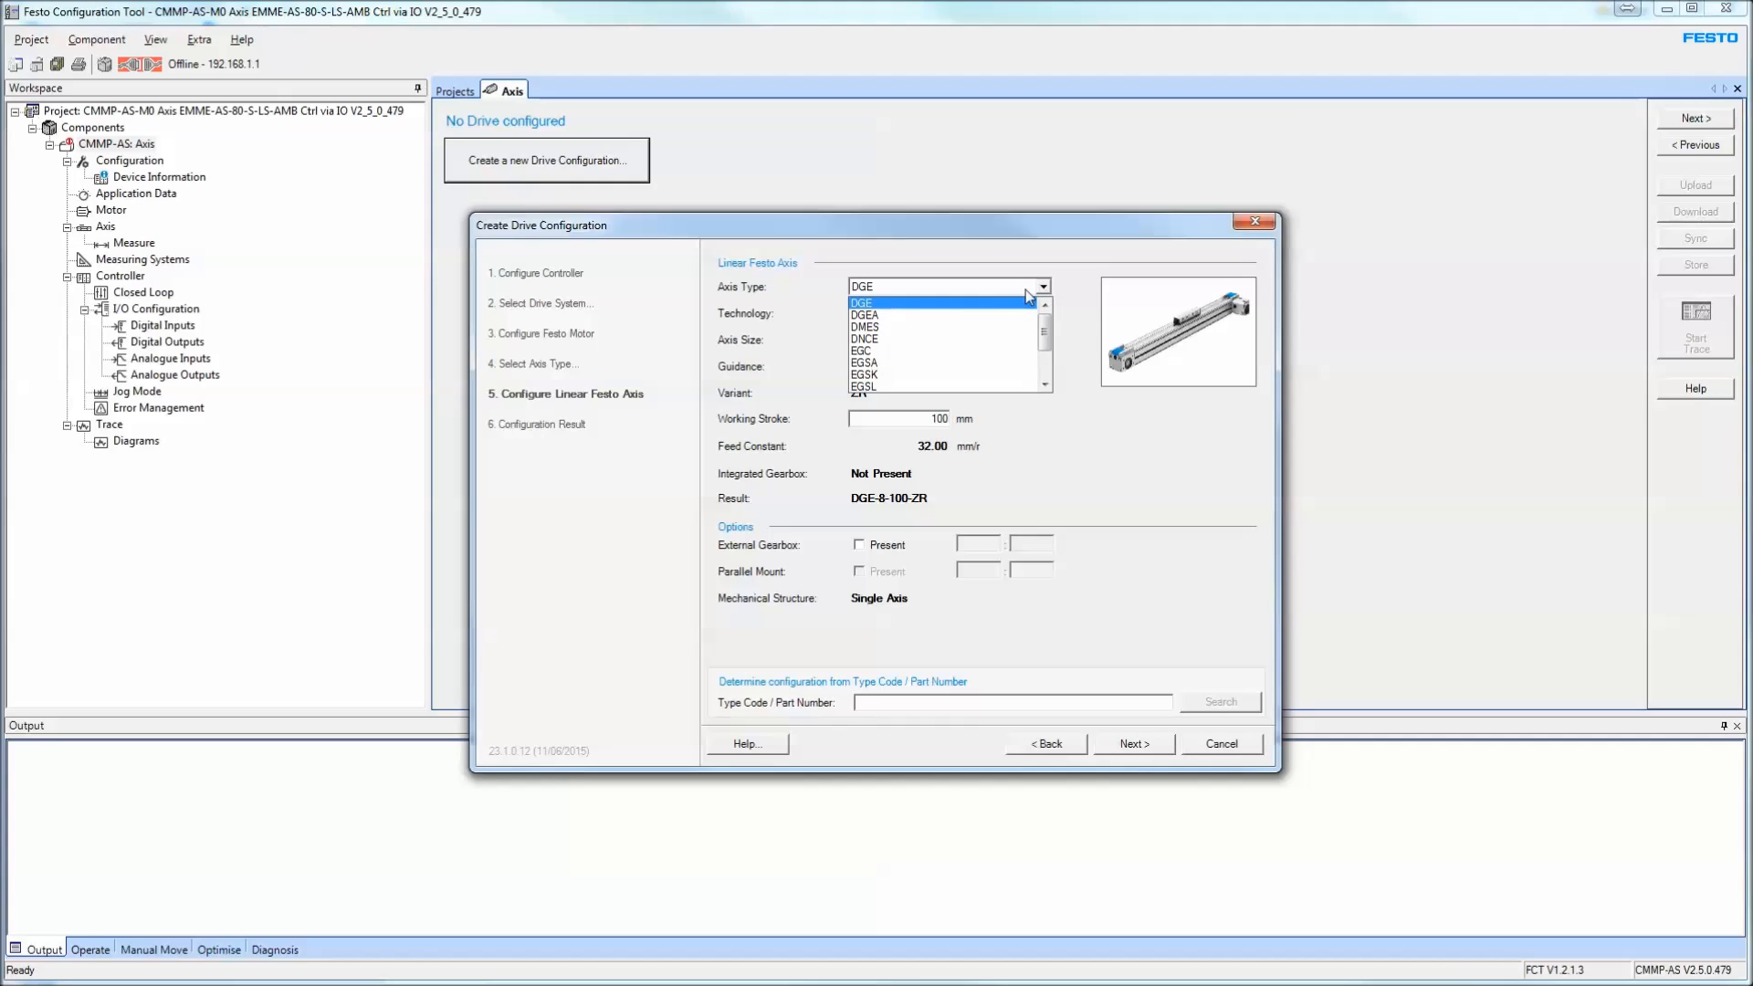
{"action": "left_click", "coordinate": [863, 350]}
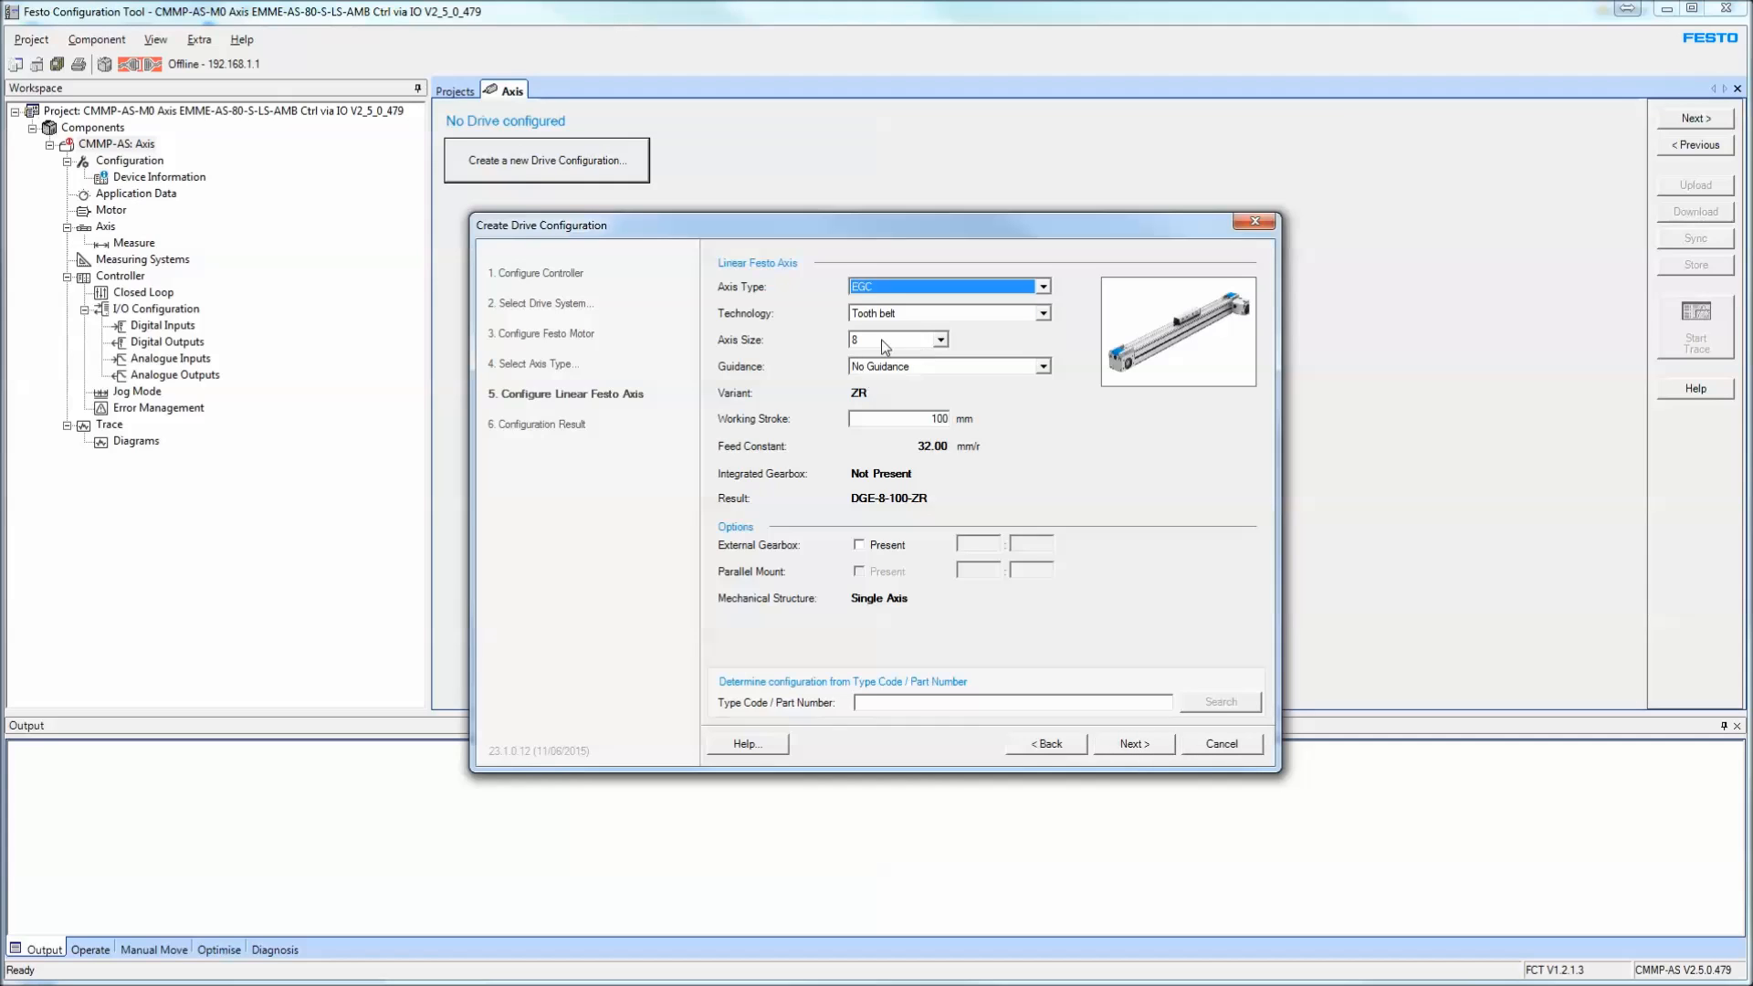
{"action": "left_click", "coordinate": [941, 339]}
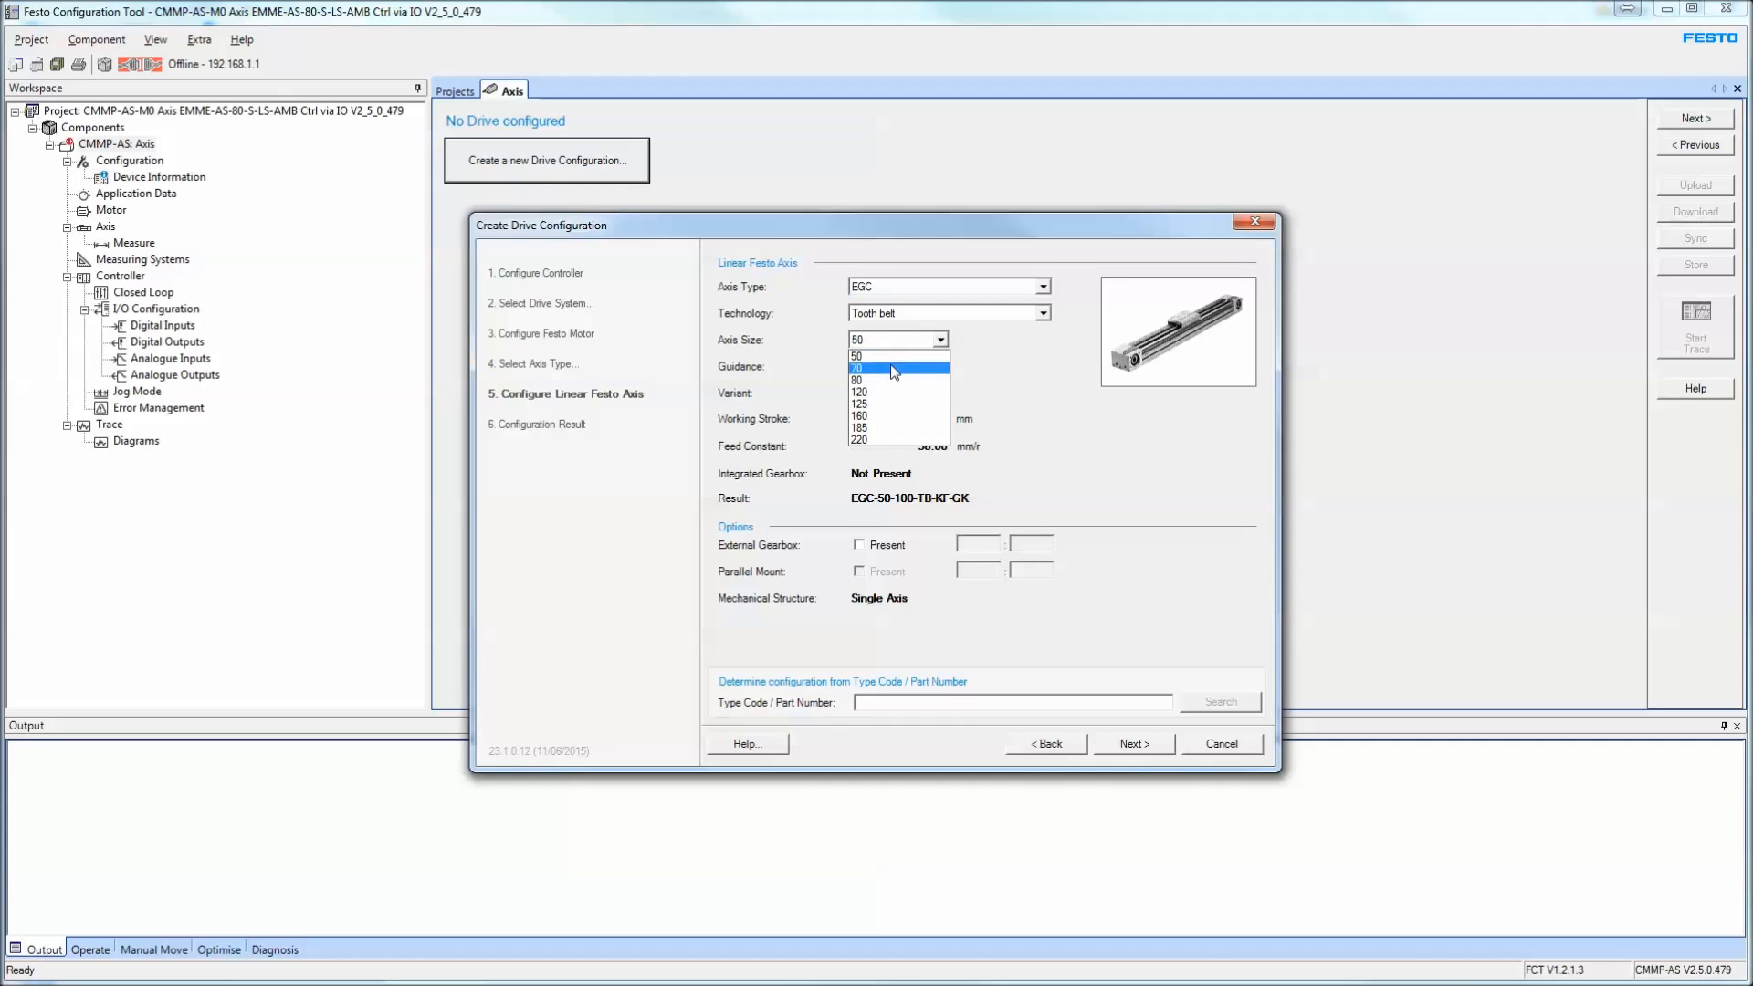
{"action": "left_click", "coordinate": [918, 365]}
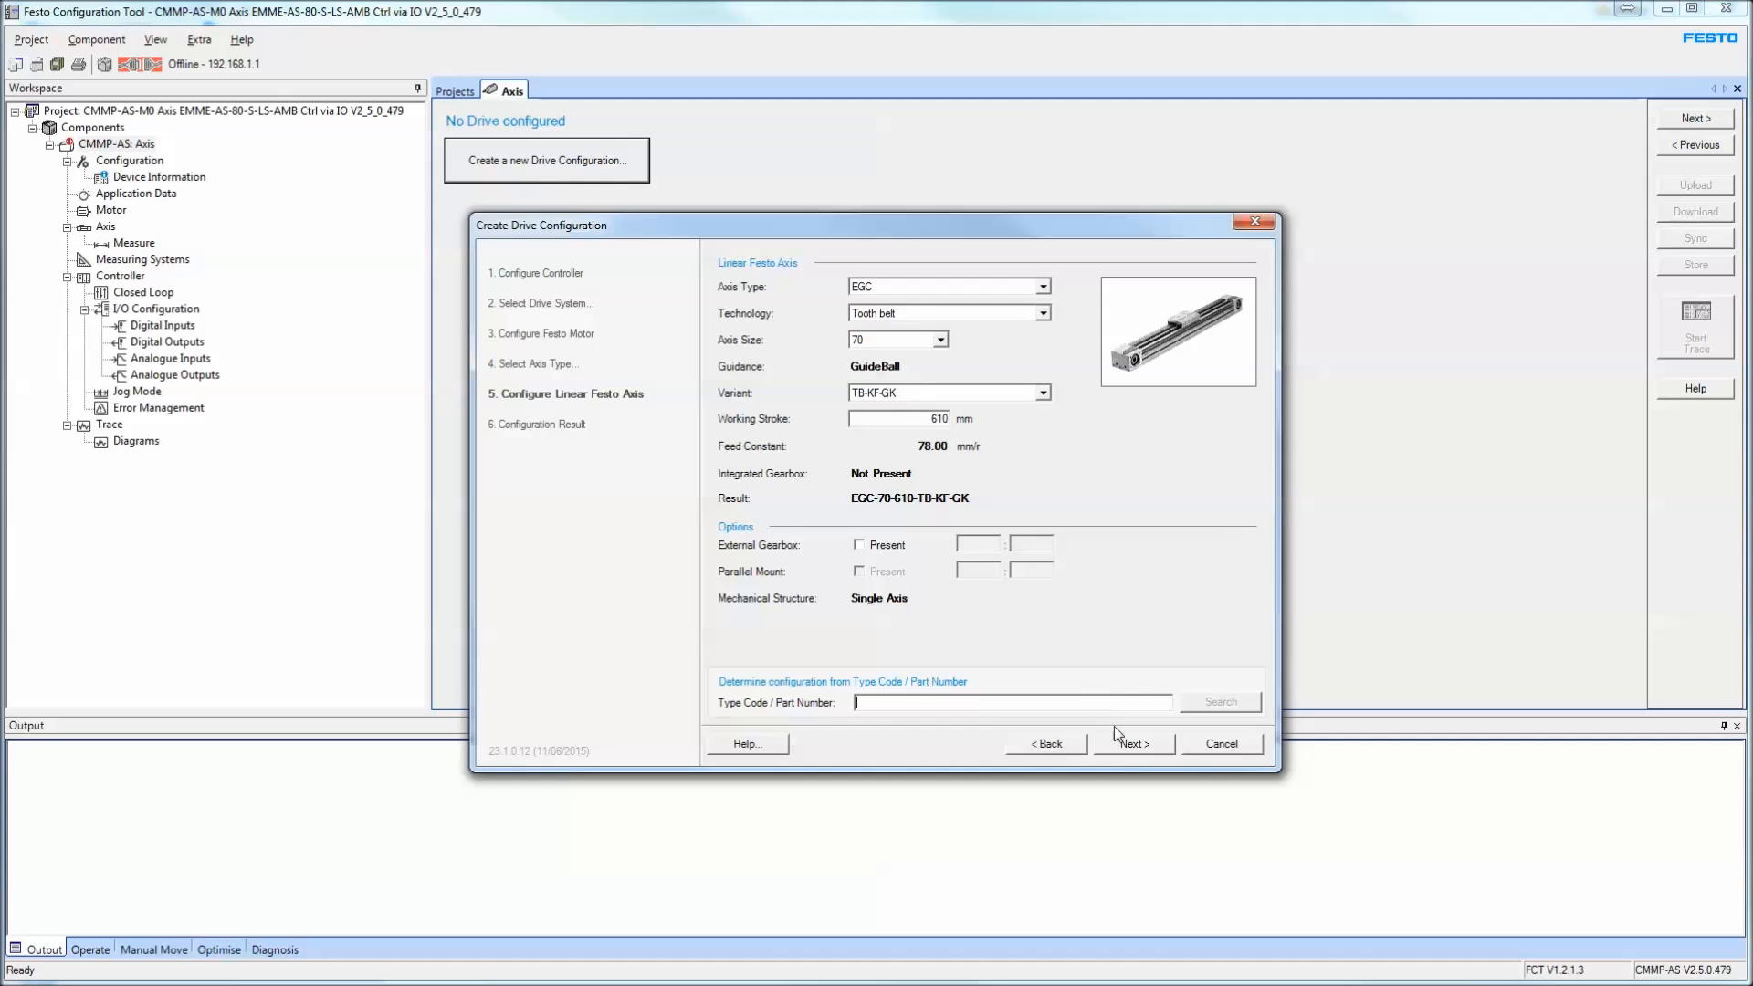
{"action": "left_click", "coordinate": [1134, 743]}
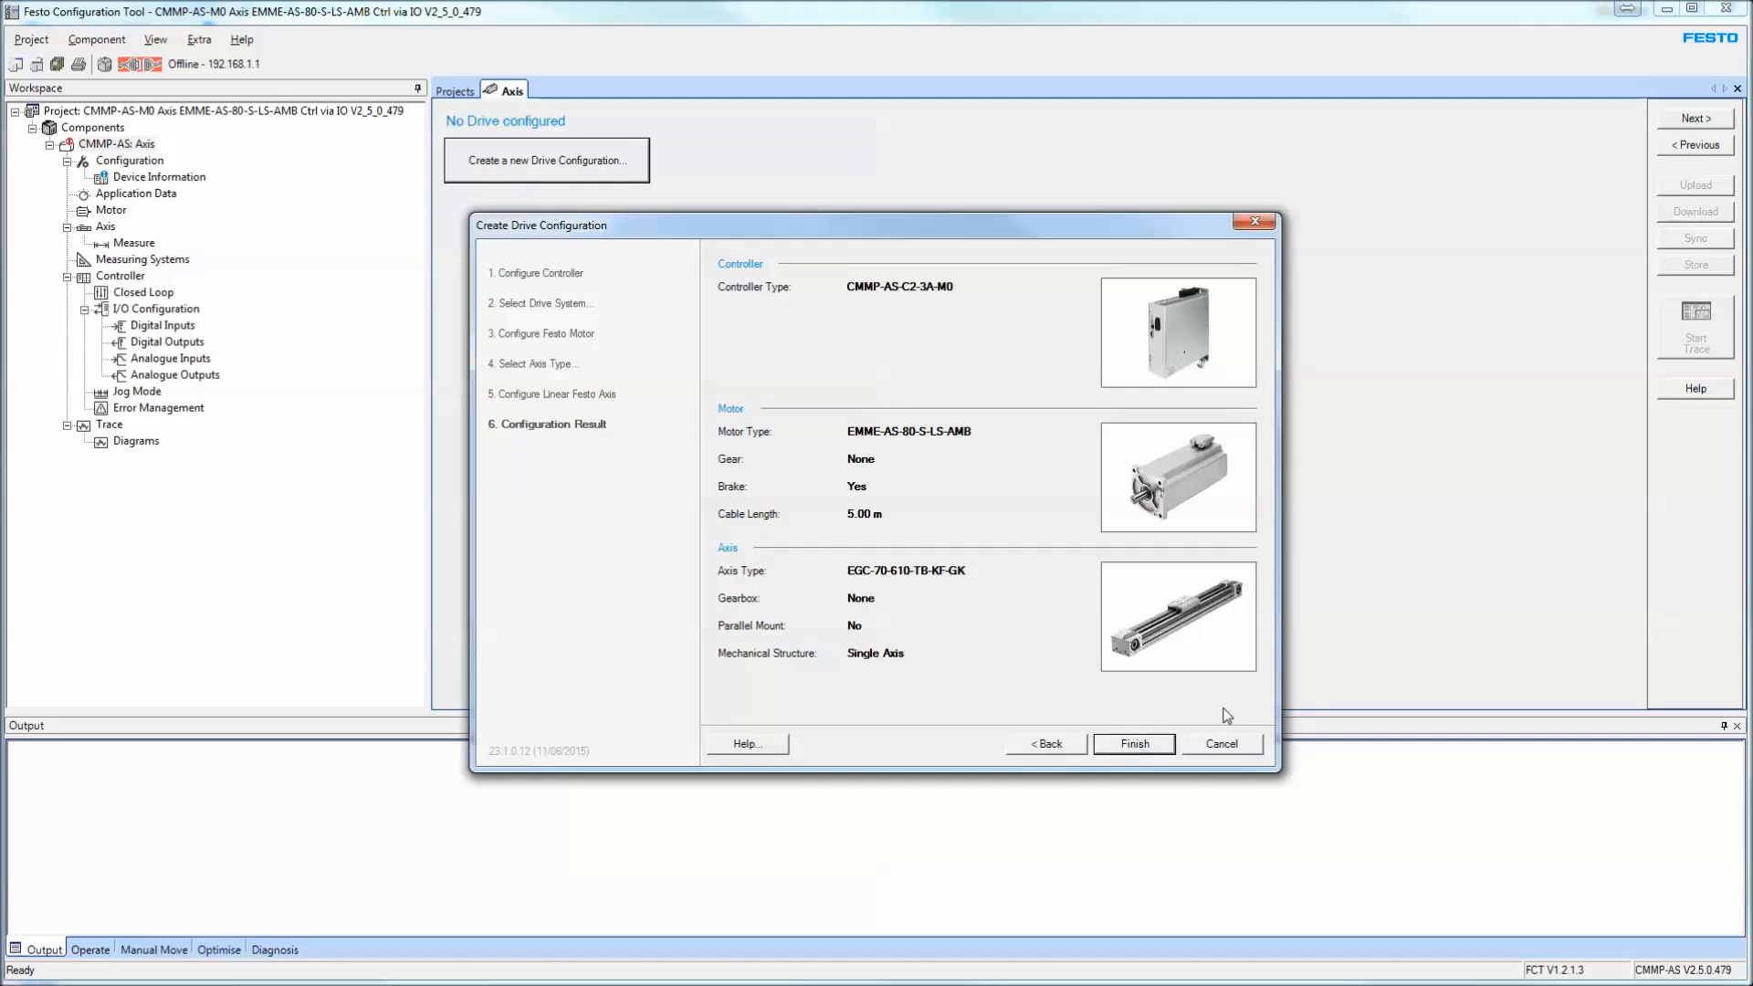
{"action": "left_click", "coordinate": [1134, 743]}
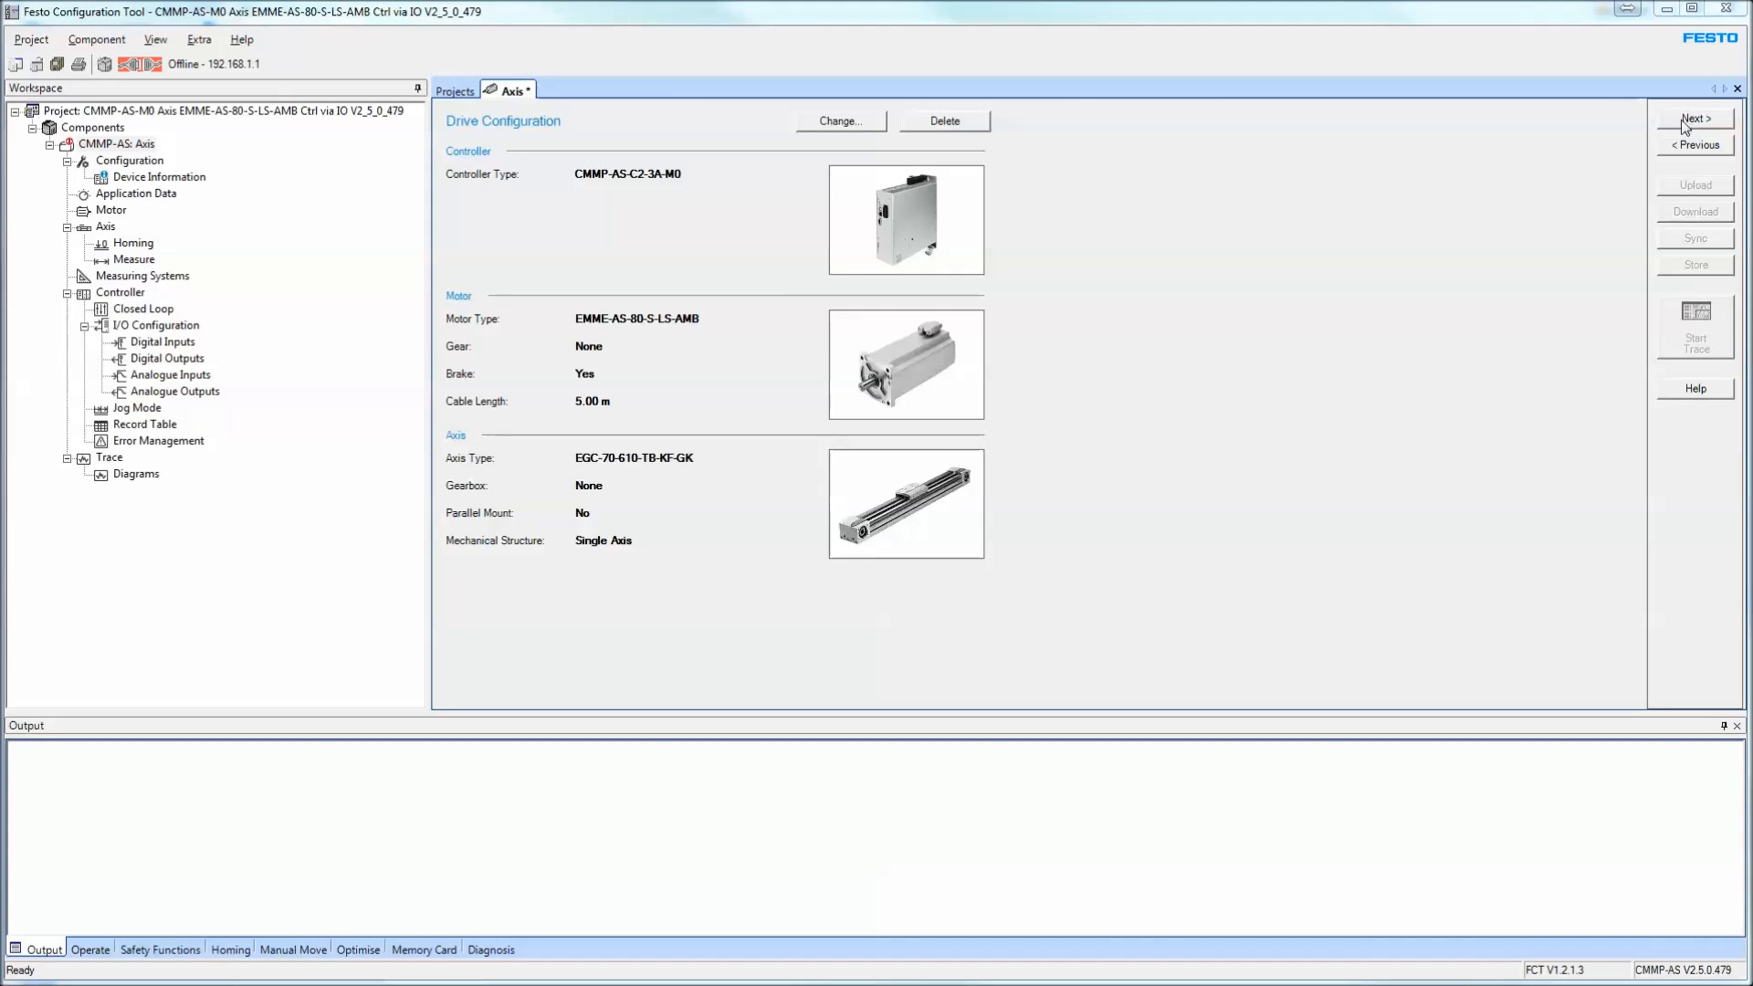
Look through the component's parameter pages, from the analogue outputs up through measuring systems, axis, motor and application data to the configuration
{"action": "left_click", "coordinate": [164, 391]}
{"action": "left_click", "coordinate": [157, 326]}
{"action": "left_click", "coordinate": [139, 279]}
{"action": "left_click", "coordinate": [134, 259]}
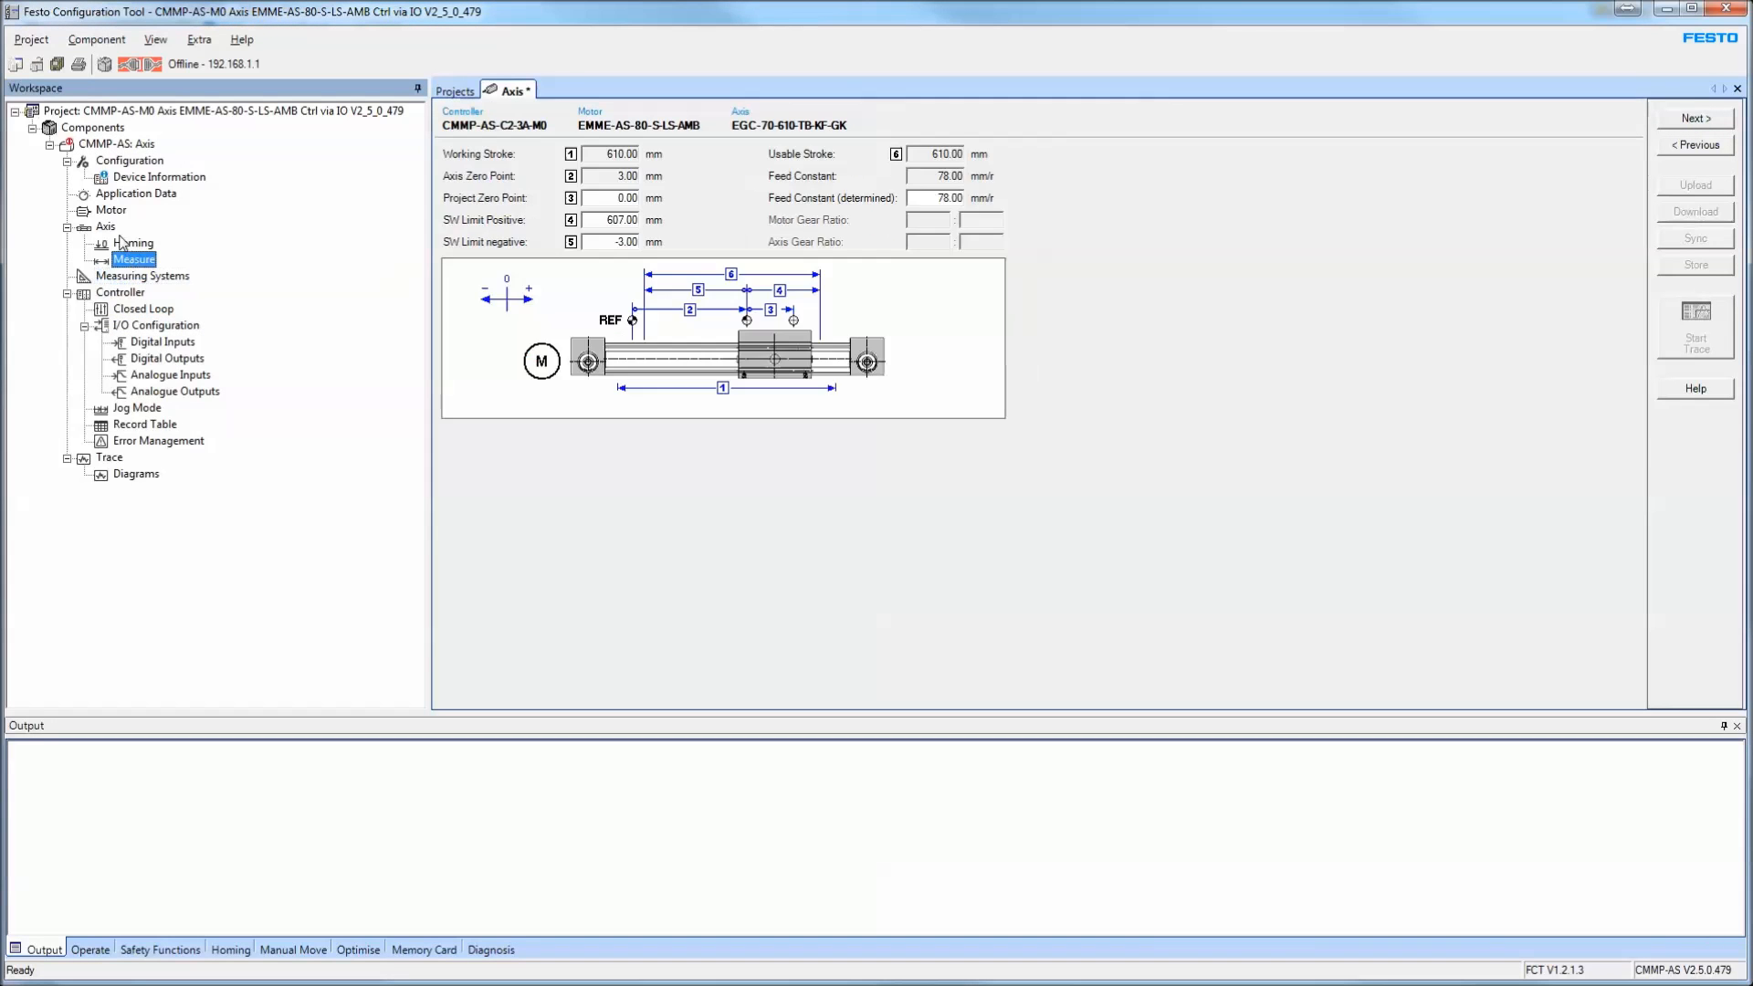
{"action": "left_click", "coordinate": [106, 226]}
{"action": "left_click", "coordinate": [110, 210]}
{"action": "left_click", "coordinate": [122, 194]}
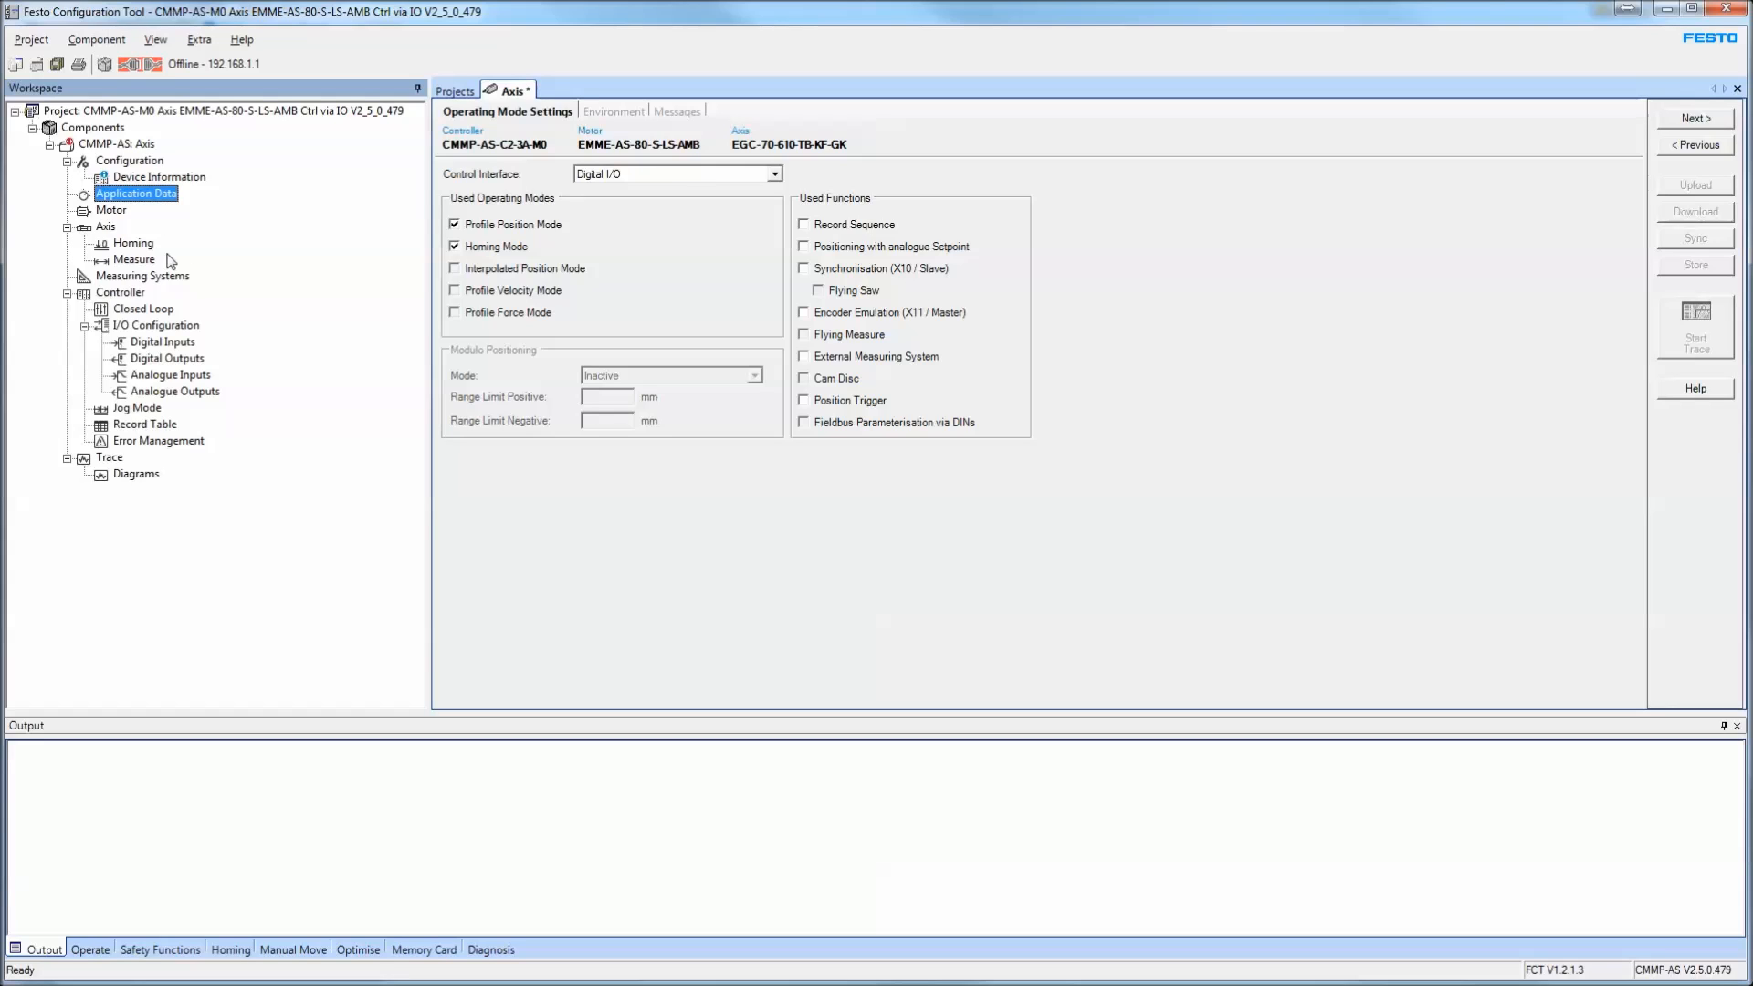
{"action": "left_click", "coordinate": [135, 162]}
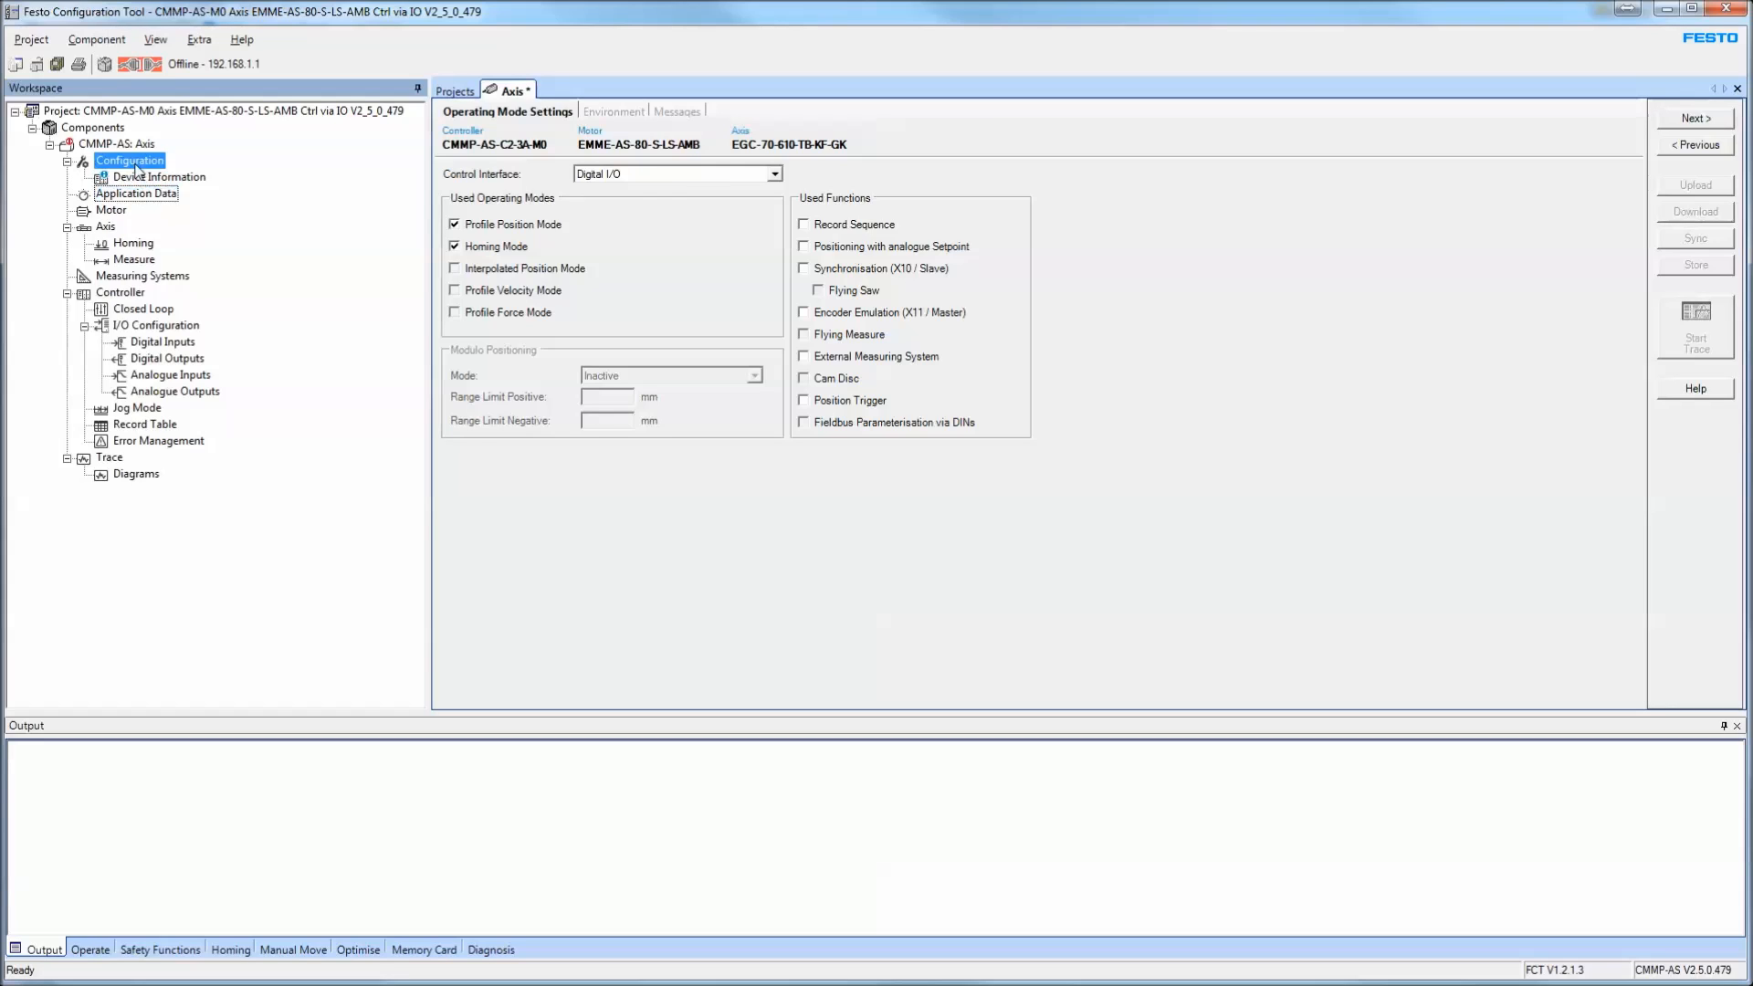
Keep Digital I/O as the control interface and enable the Record Sequence function in the application data's operating mode settings
{"action": "left_click", "coordinate": [1679, 118]}
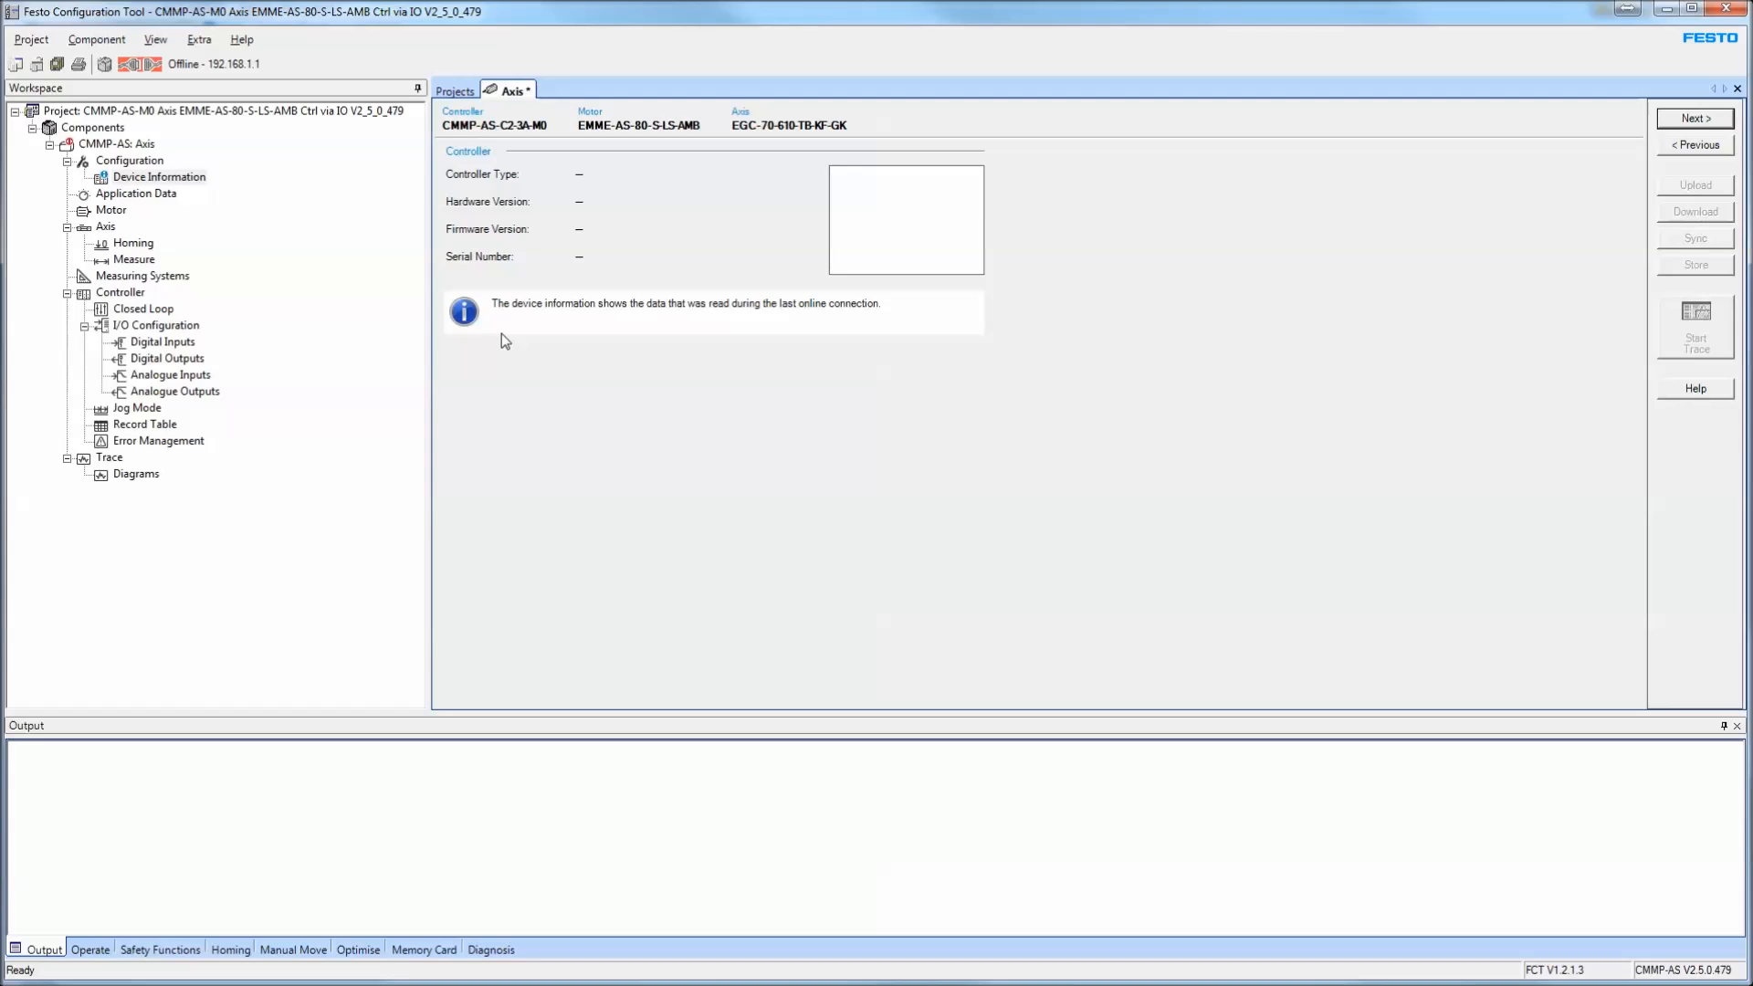
{"action": "left_click", "coordinate": [1696, 117]}
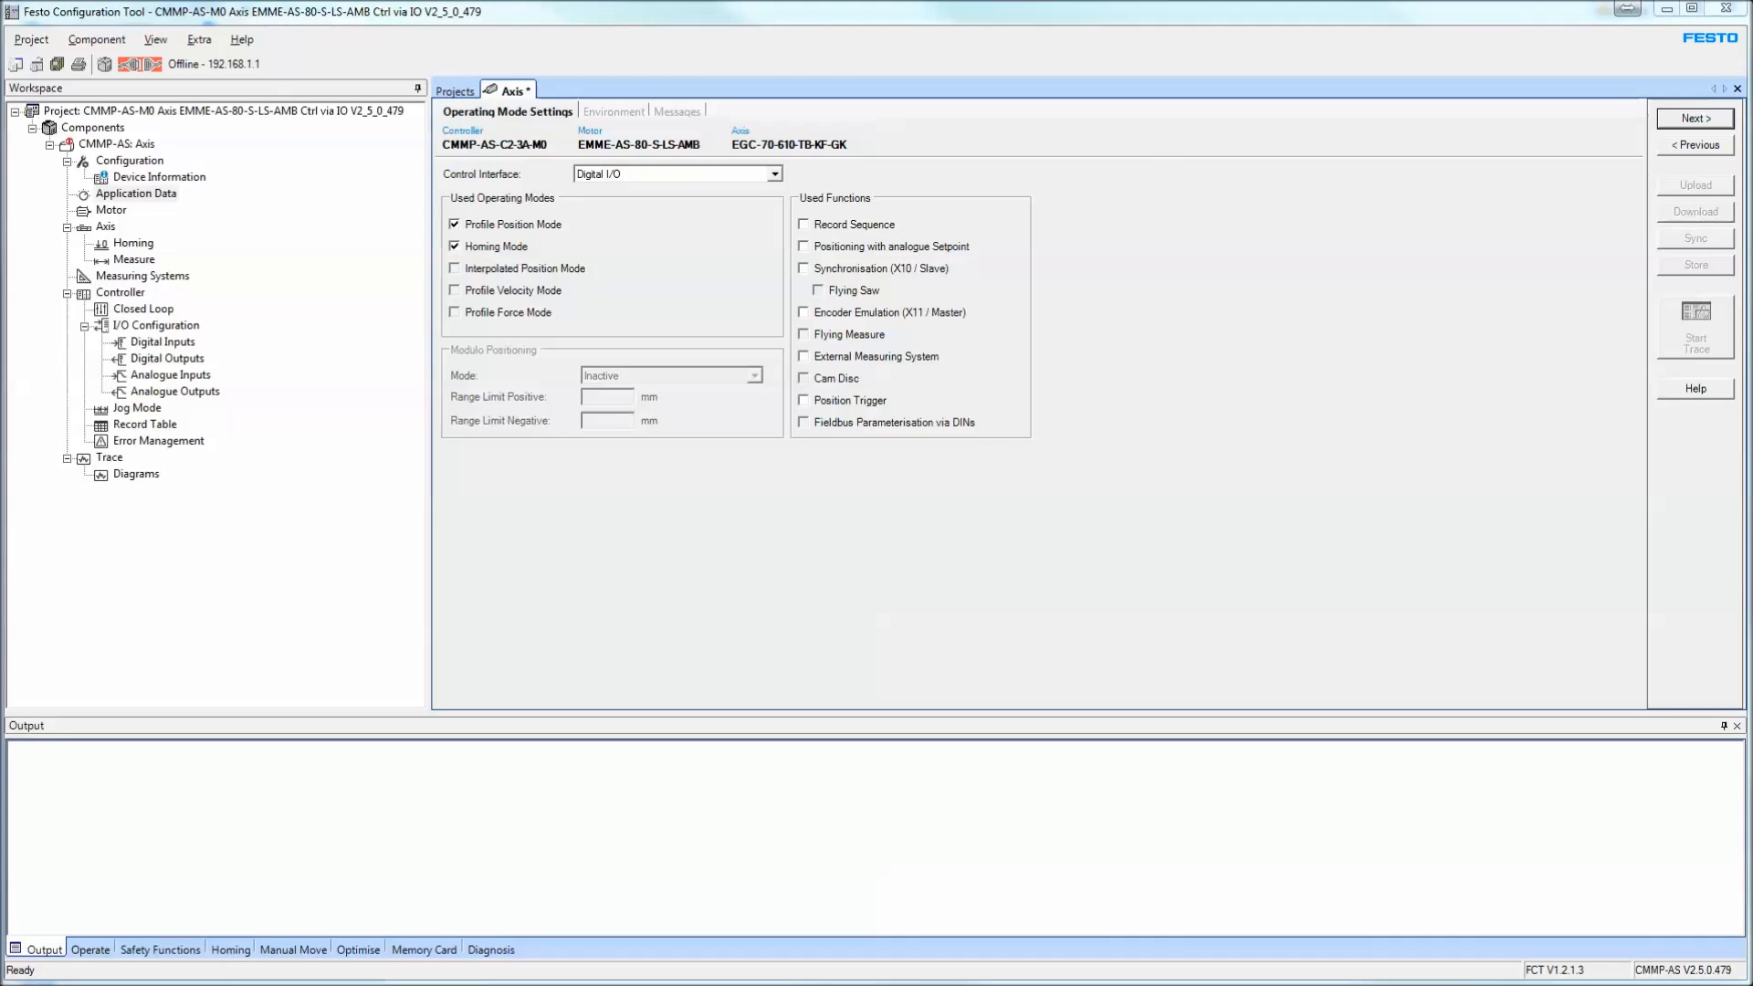
{"action": "left_click", "coordinate": [773, 178]}
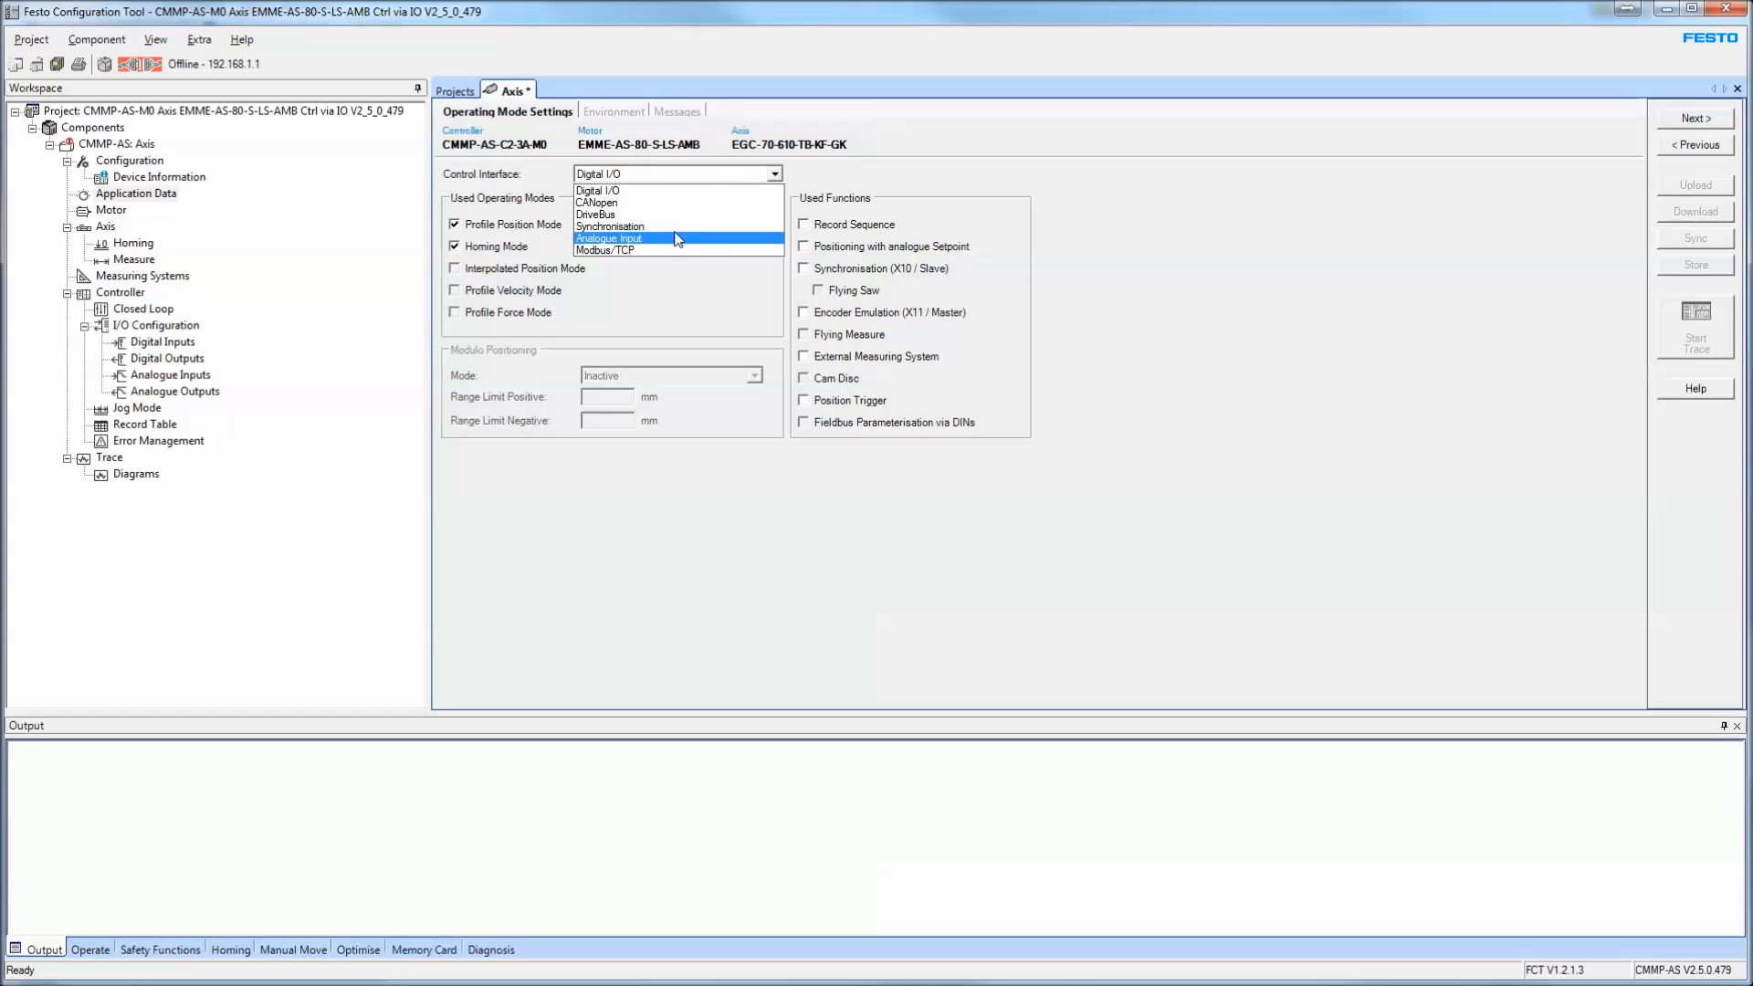
{"action": "left_click", "coordinate": [958, 175]}
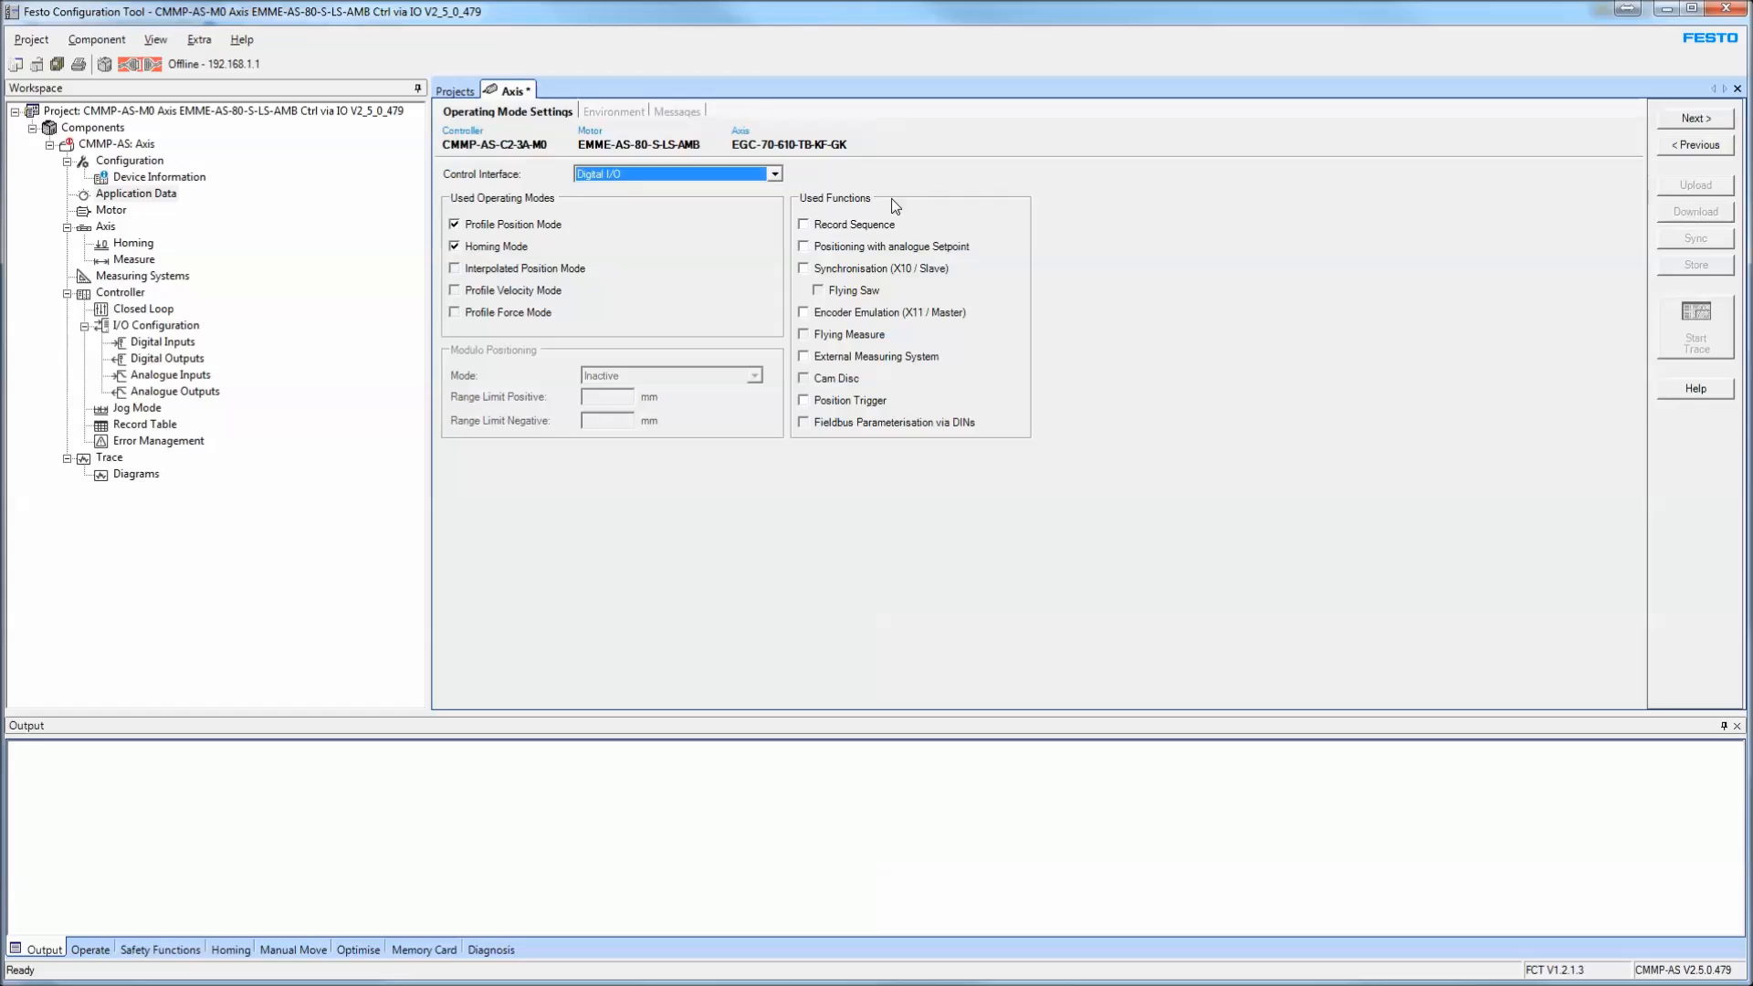
{"action": "left_click", "coordinate": [829, 223]}
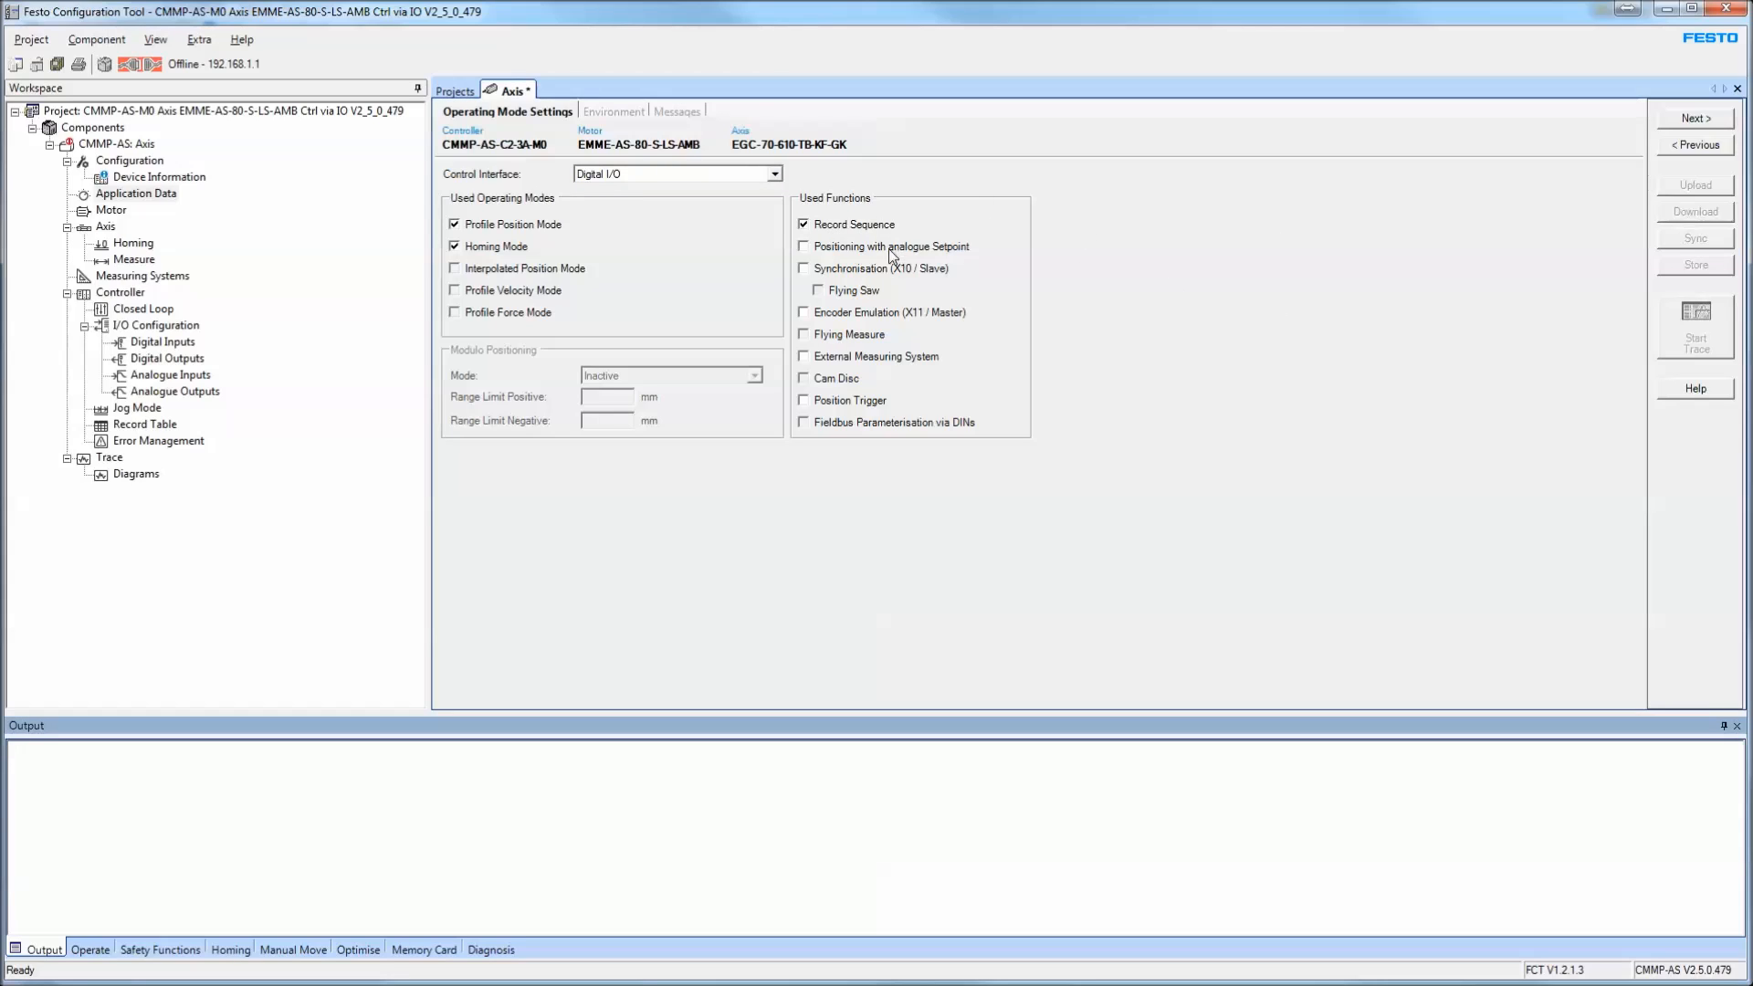
{"action": "left_click", "coordinate": [923, 248]}
{"action": "left_click", "coordinate": [1695, 120]}
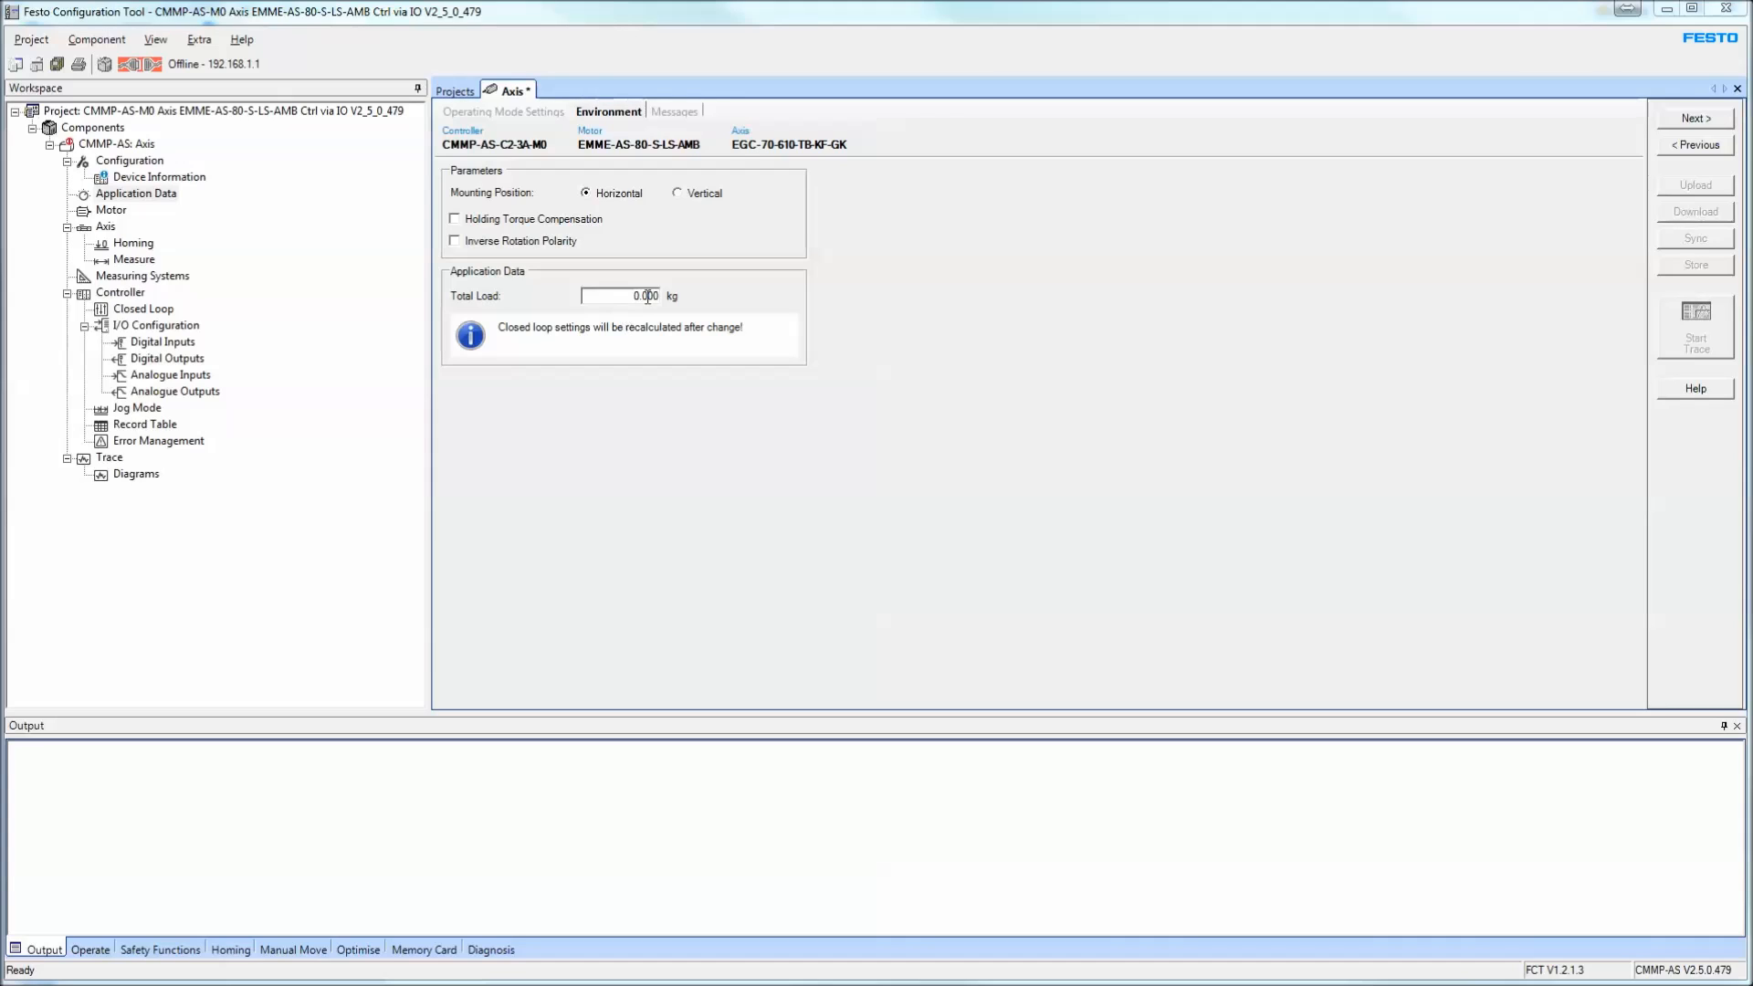
Set the total load to 2.5 kg and accept resetting dependent values and recalculating the closed loop settings
{"action": "left_click_drag", "start_coordinate": [630, 296], "coordinate": [838, 297]}
{"action": "type", "text": "2.5"}
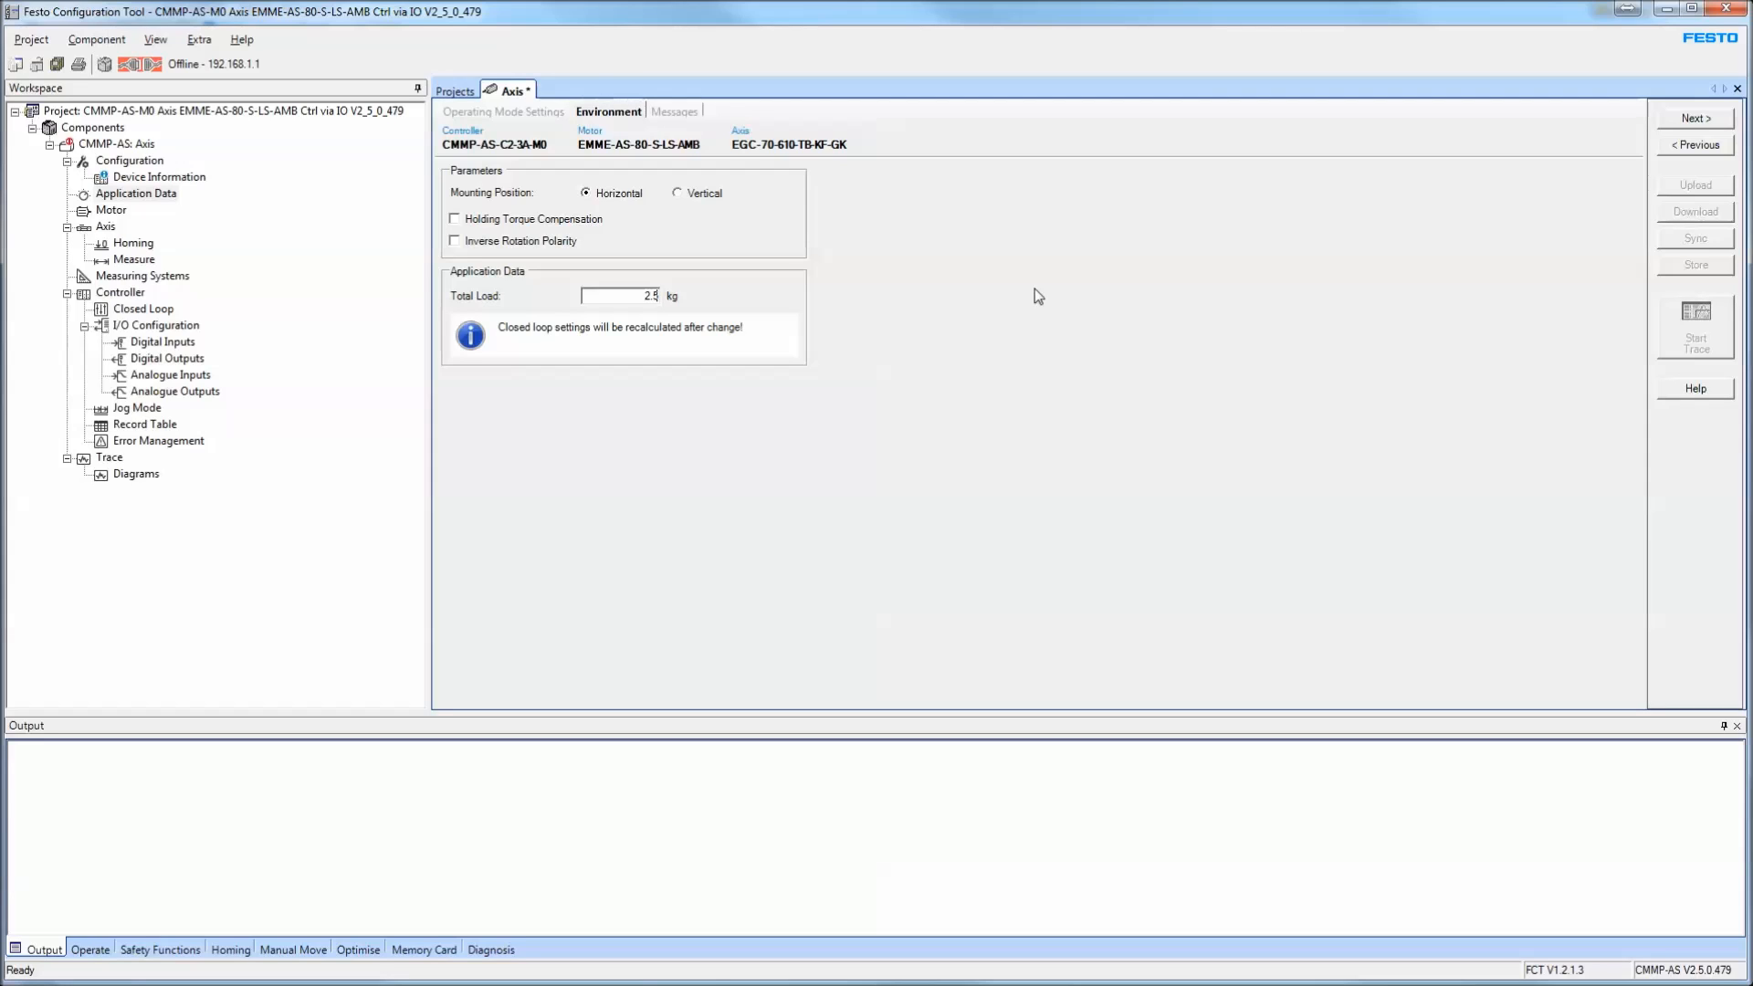
{"action": "left_click", "coordinate": [1715, 140]}
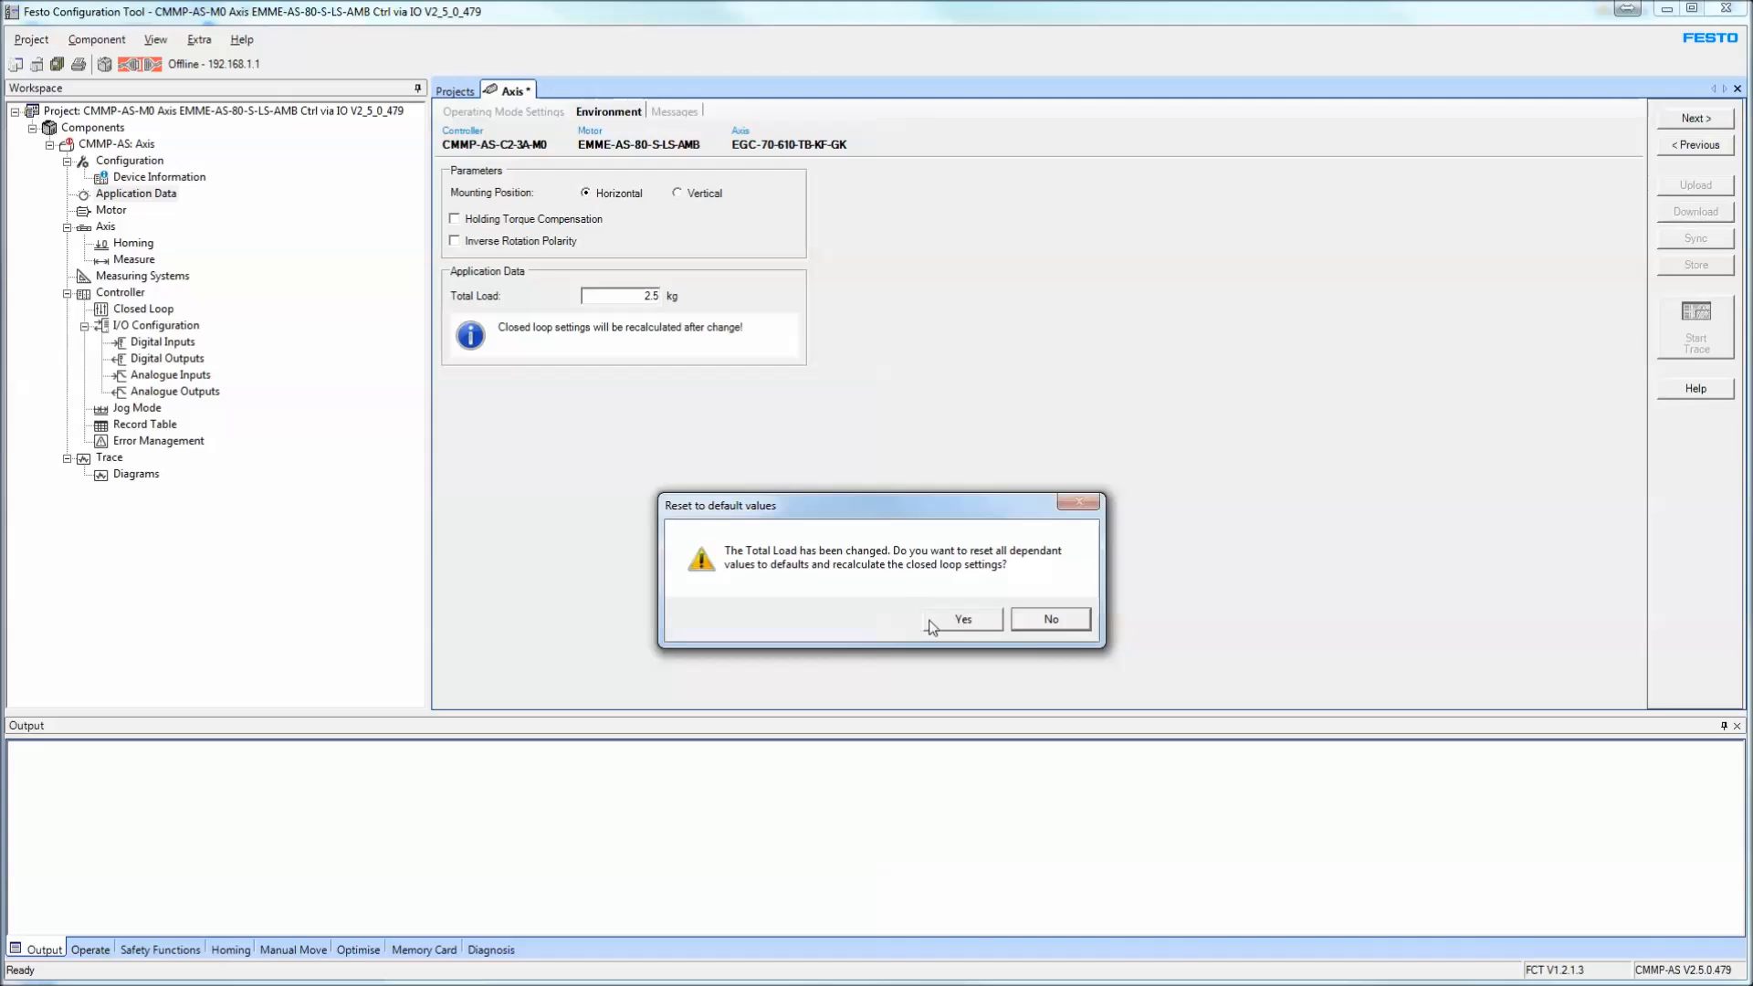
{"action": "left_click", "coordinate": [966, 629]}
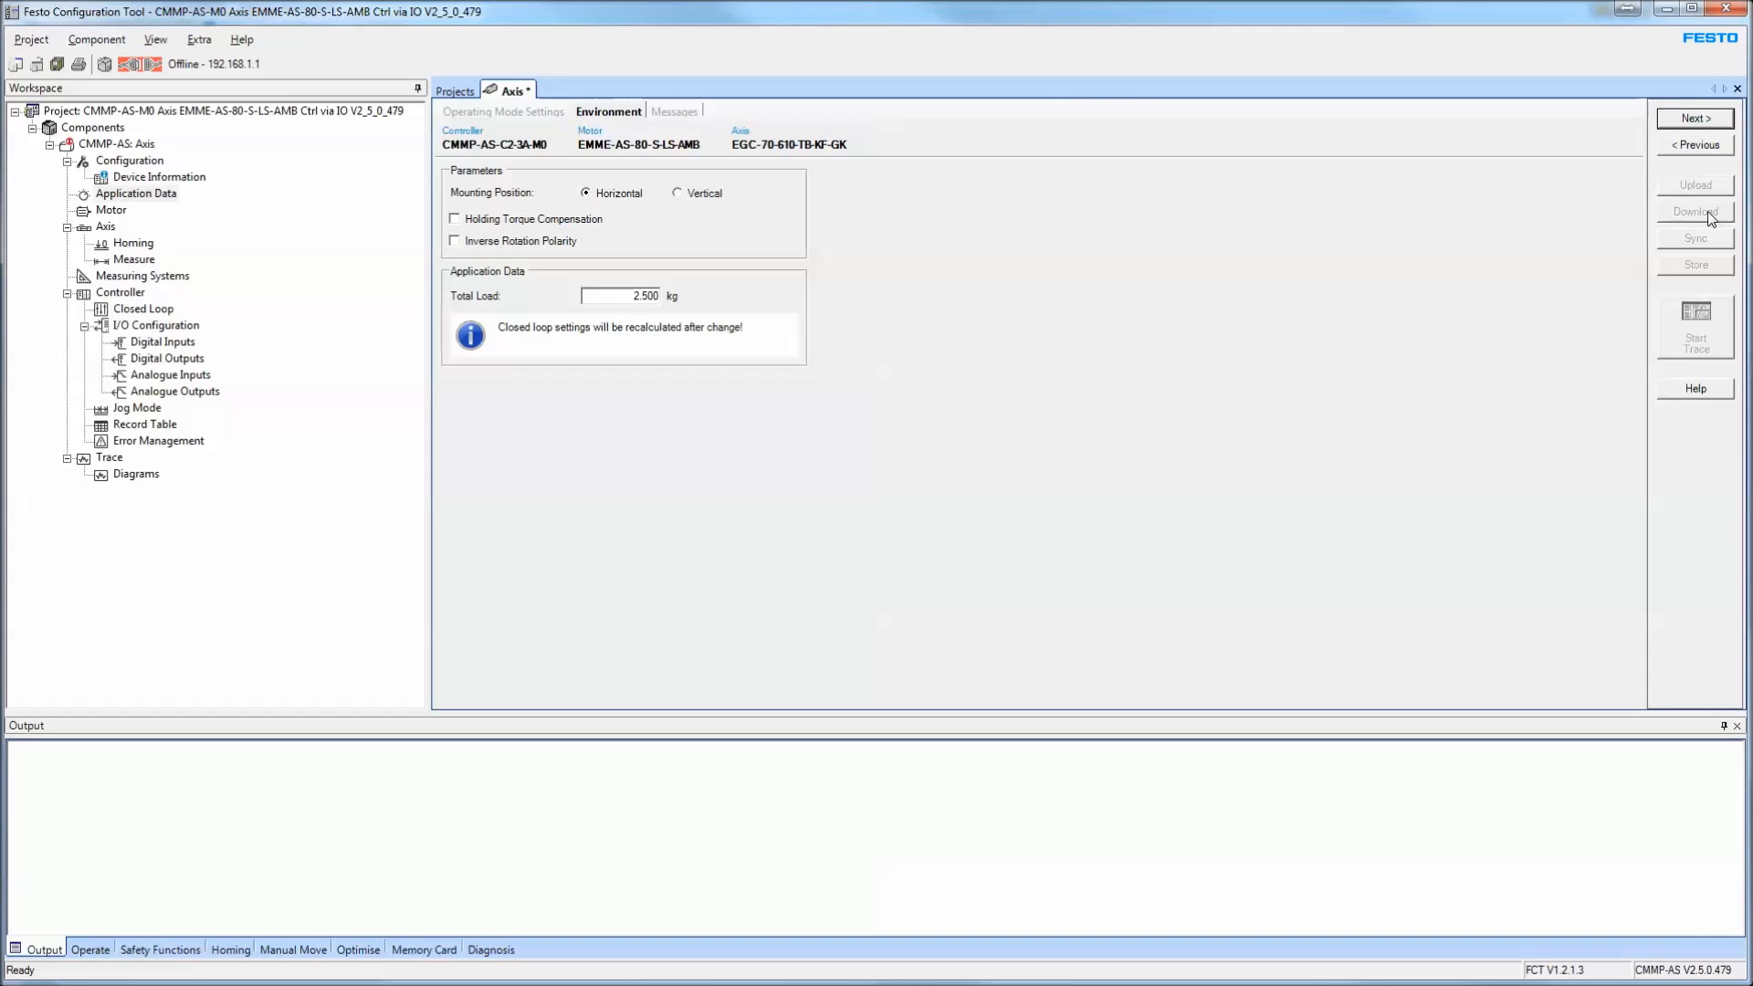
Go to the application data's Messages settings, inspect the Target Reached and Following Error windows, and display a widened Dynamic Help pane
{"action": "left_click", "coordinate": [1693, 119]}
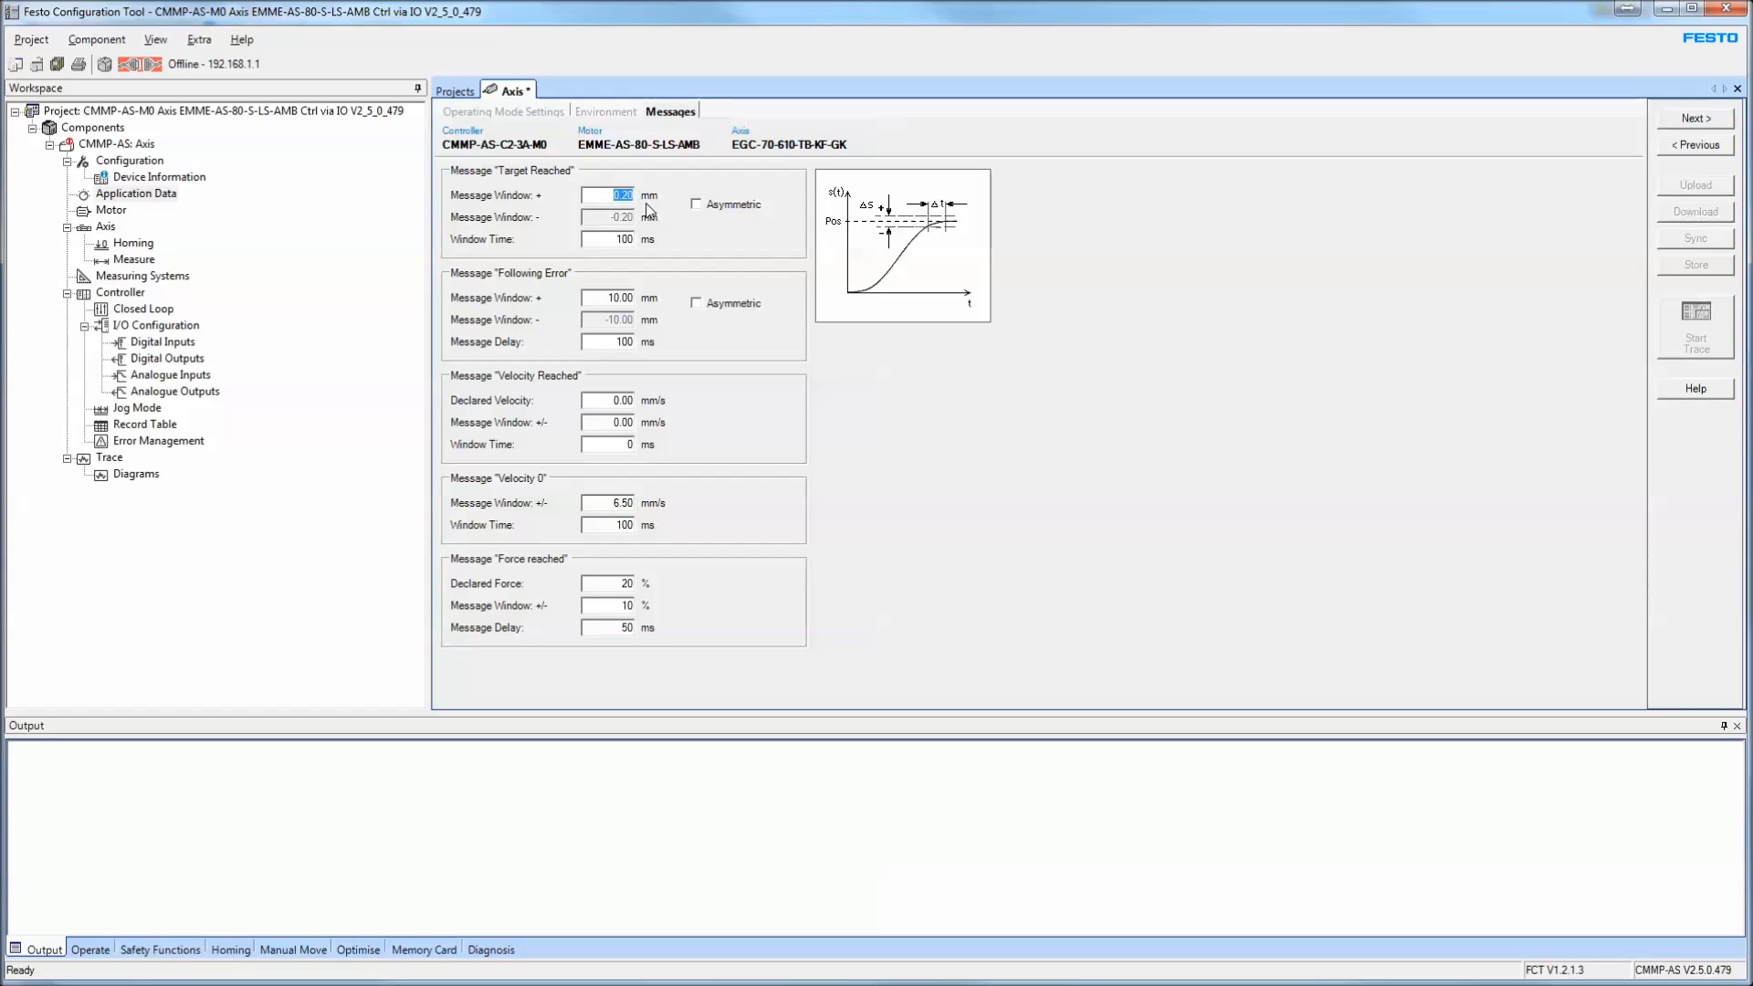
{"action": "left_click", "coordinate": [601, 298]}
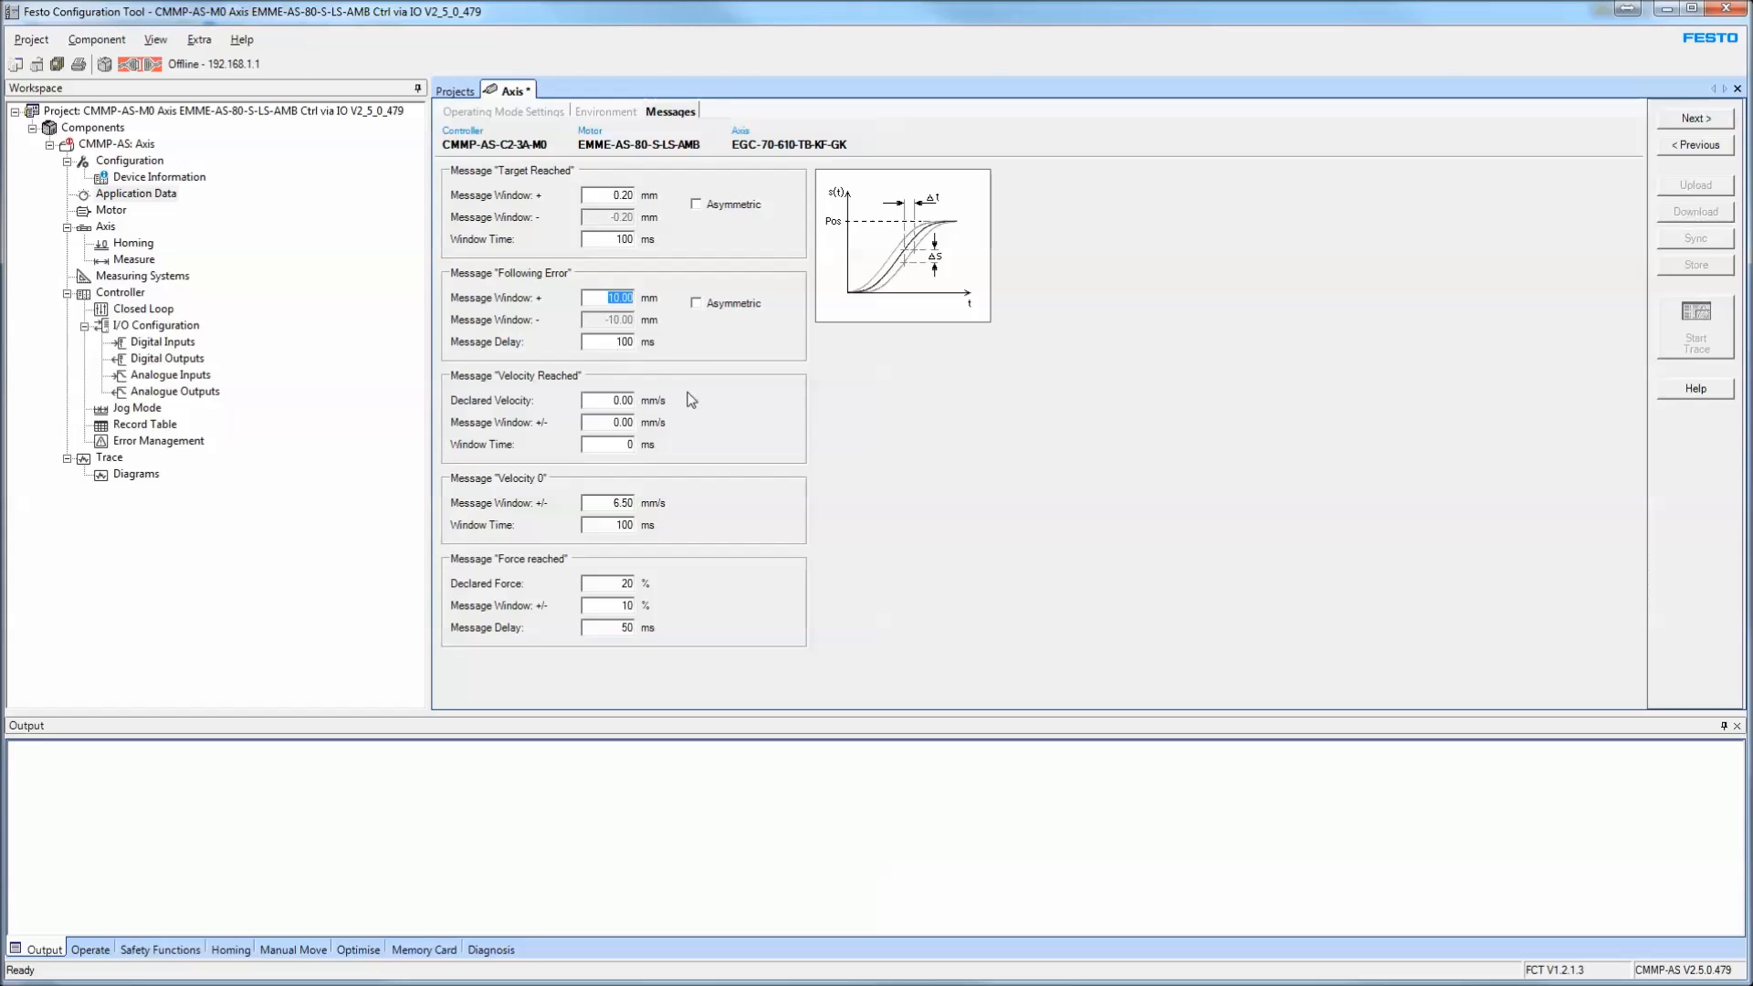
{"action": "left_click", "coordinate": [243, 40]}
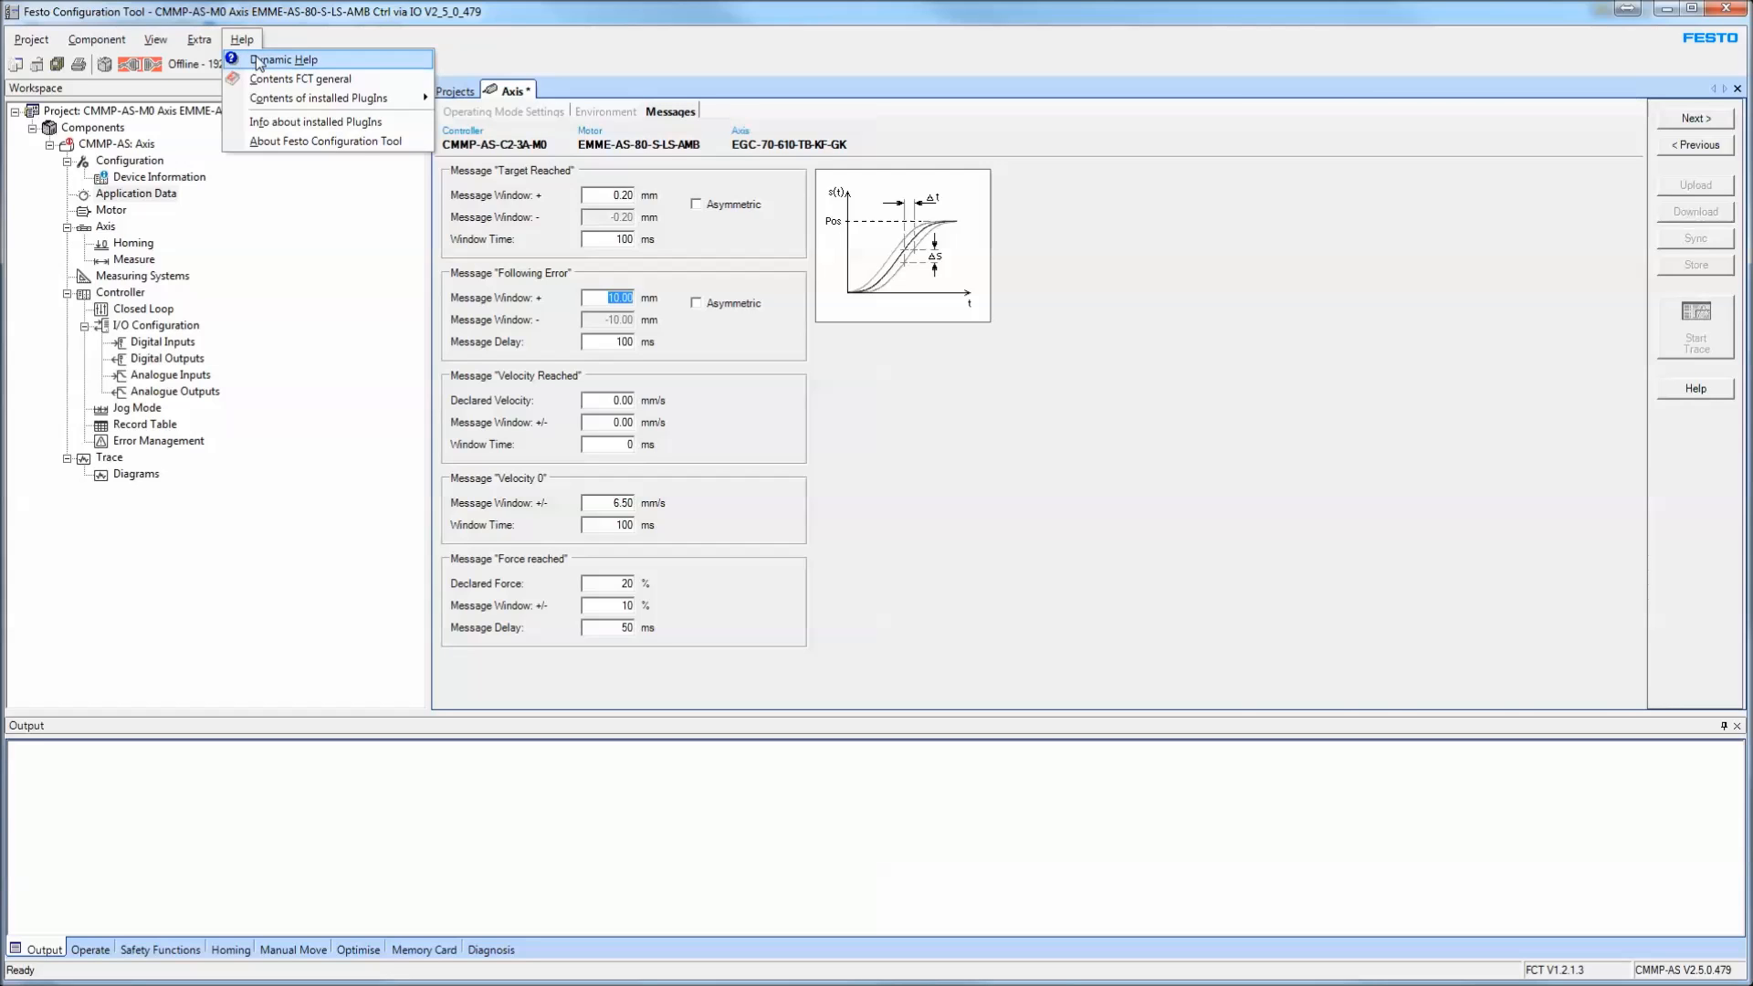
{"action": "left_click", "coordinate": [258, 60]}
{"action": "left_click_drag", "start_coordinate": [1349, 352], "coordinate": [1212, 356]}
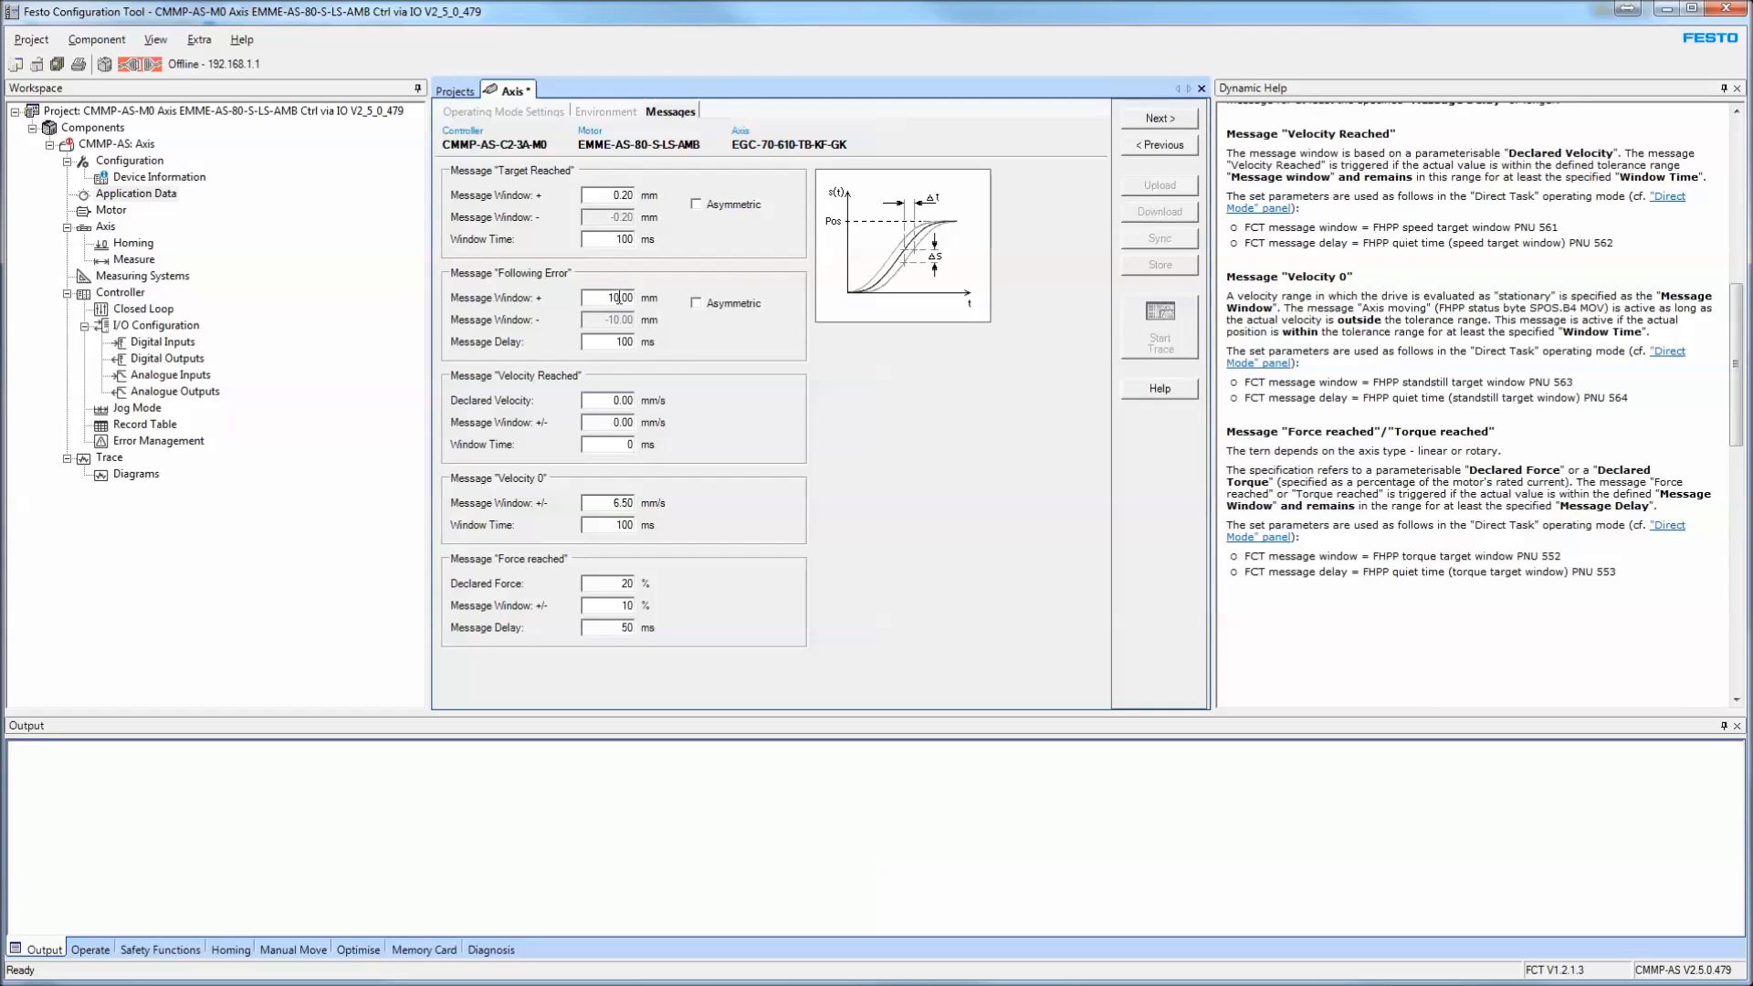
Look up the Velocity Reached message in the Dynamic Help and make the help pane narrower
{"action": "left_click", "coordinate": [612, 400]}
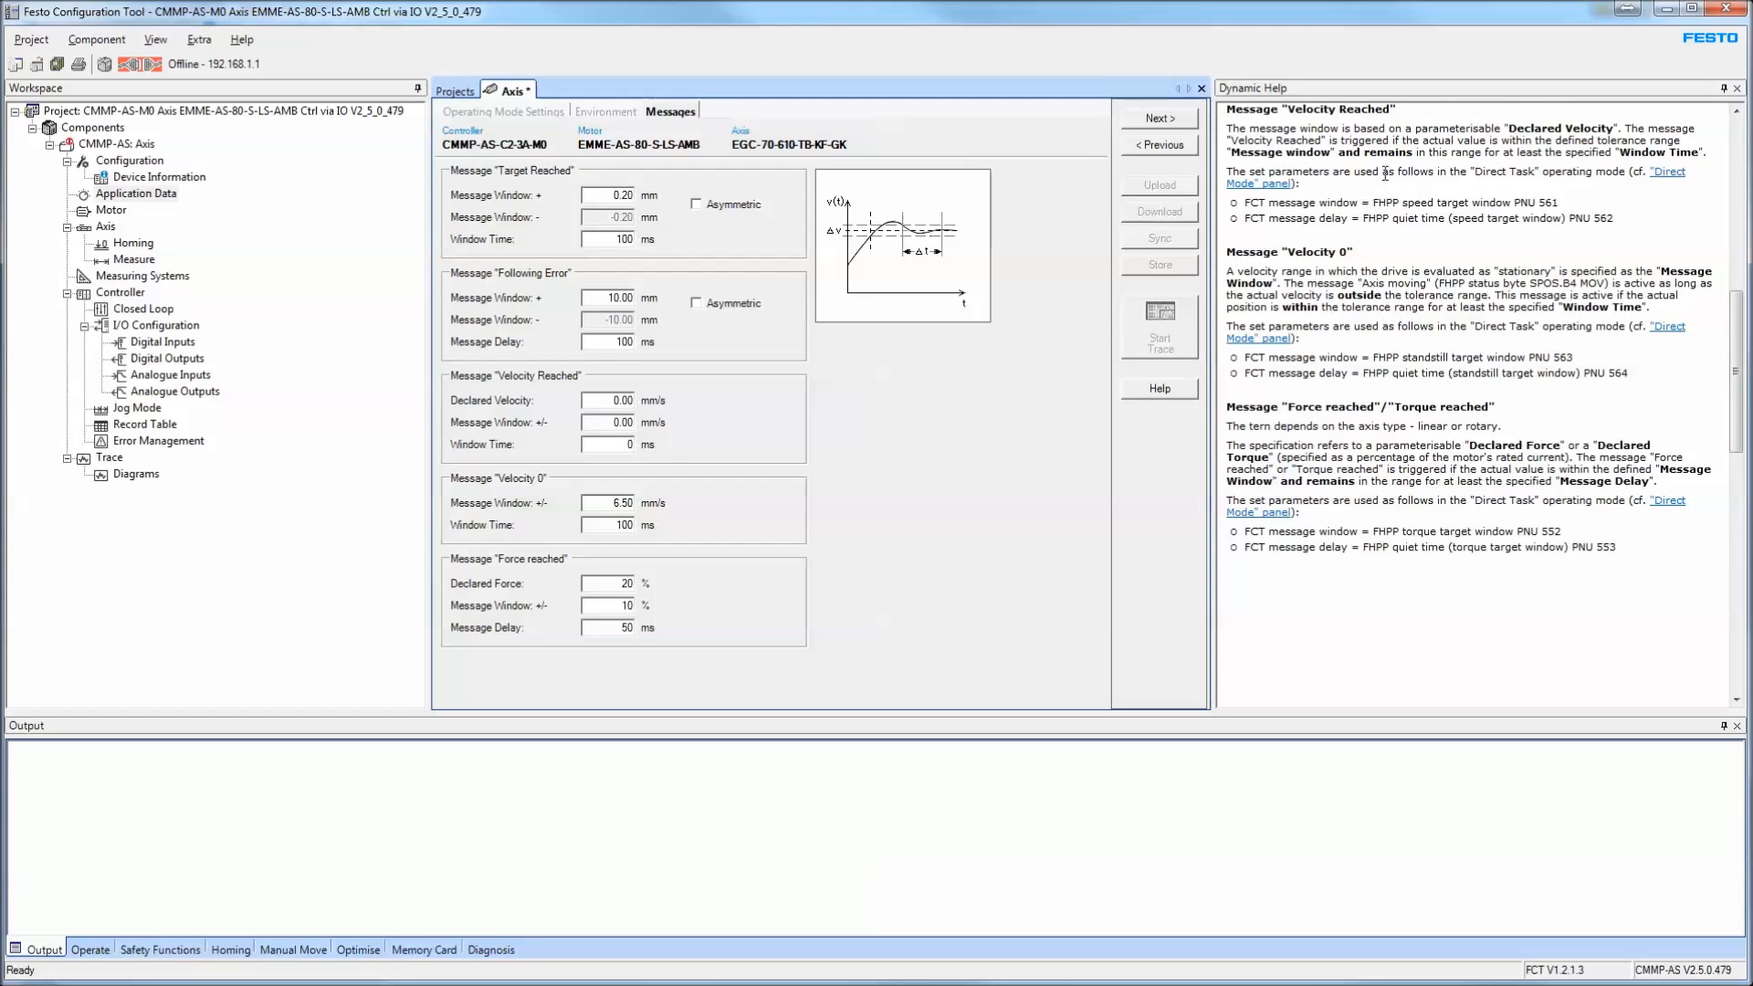
{"action": "triple_click", "coordinate": [1239, 111]}
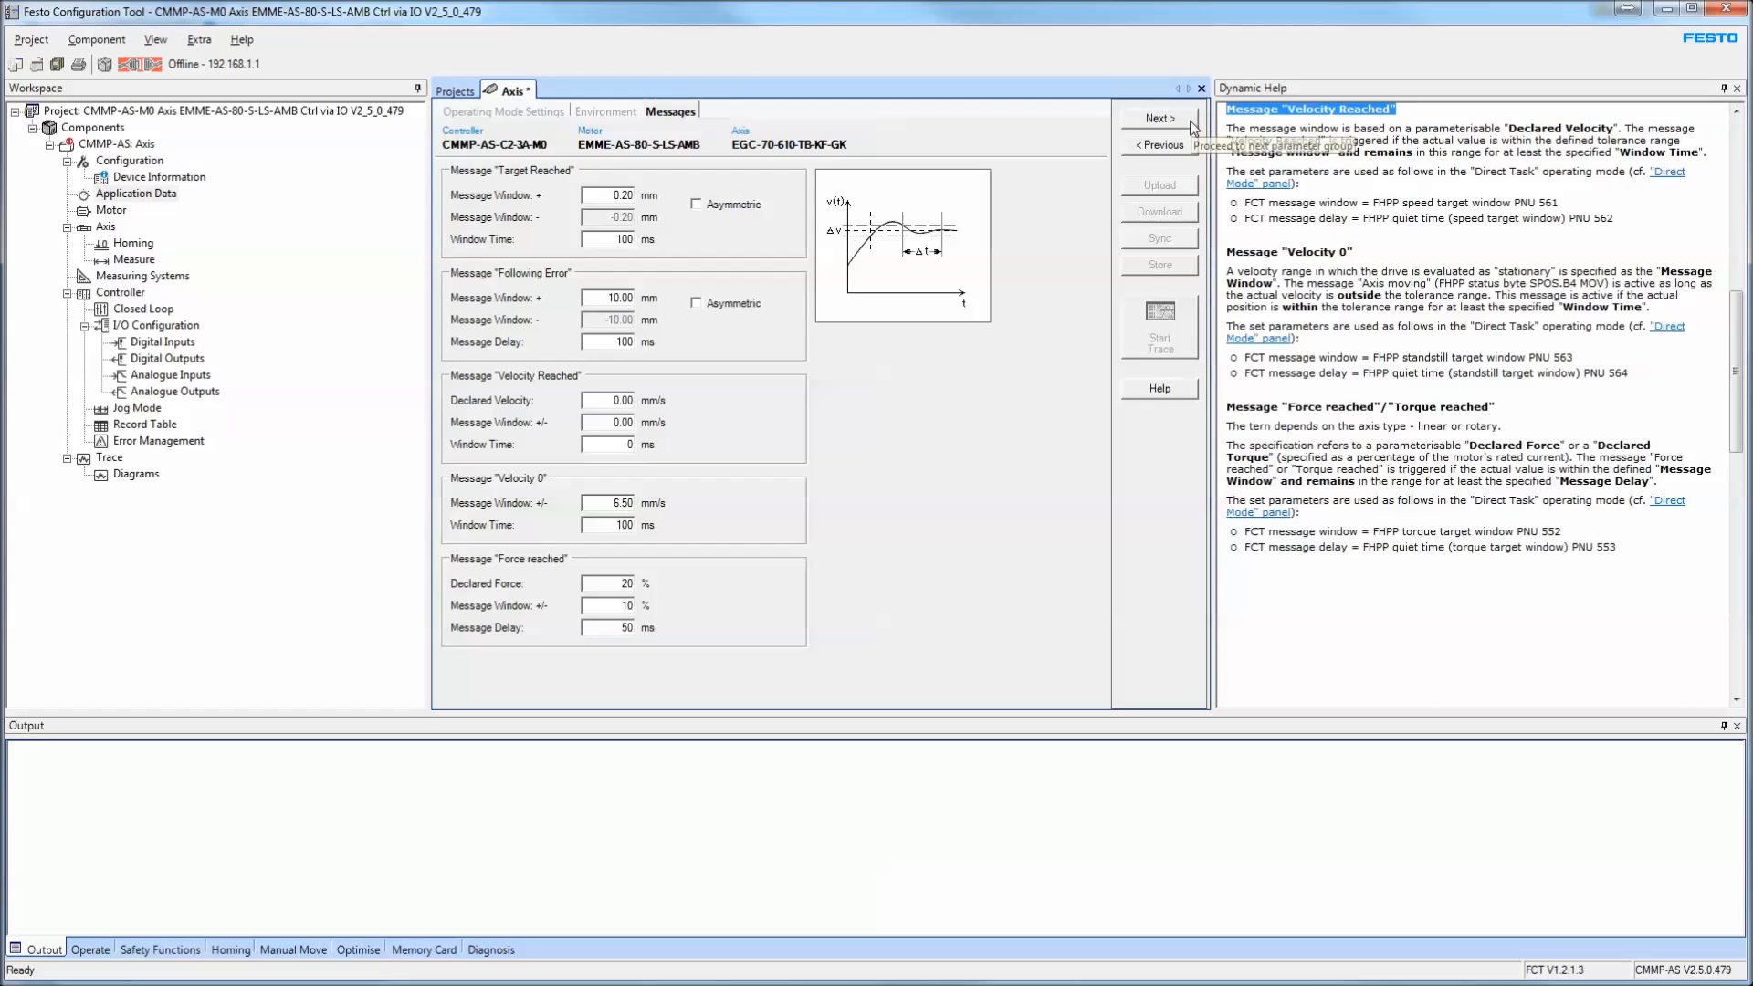
{"action": "left_click_drag", "start_coordinate": [1258, 274], "coordinate": [1292, 274]}
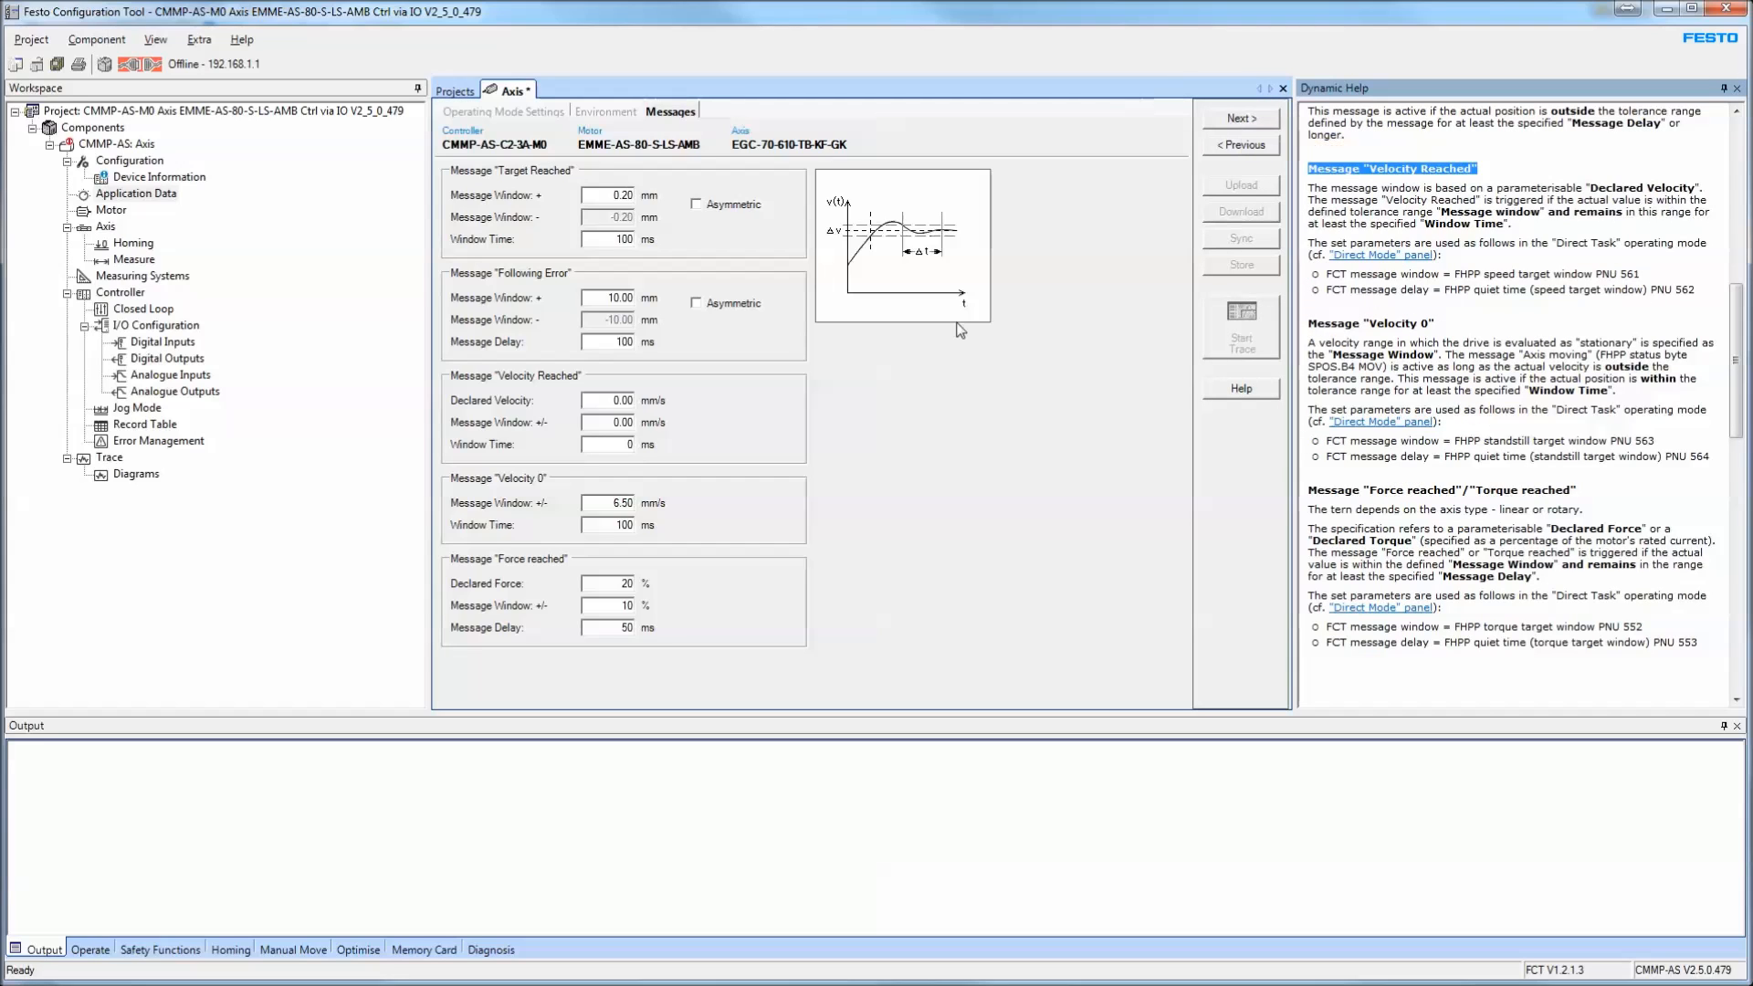
Open the help contents of the installed Festo CMMP-AS plug-in and show them in a smaller, non-maximised window
{"action": "left_click", "coordinate": [242, 40]}
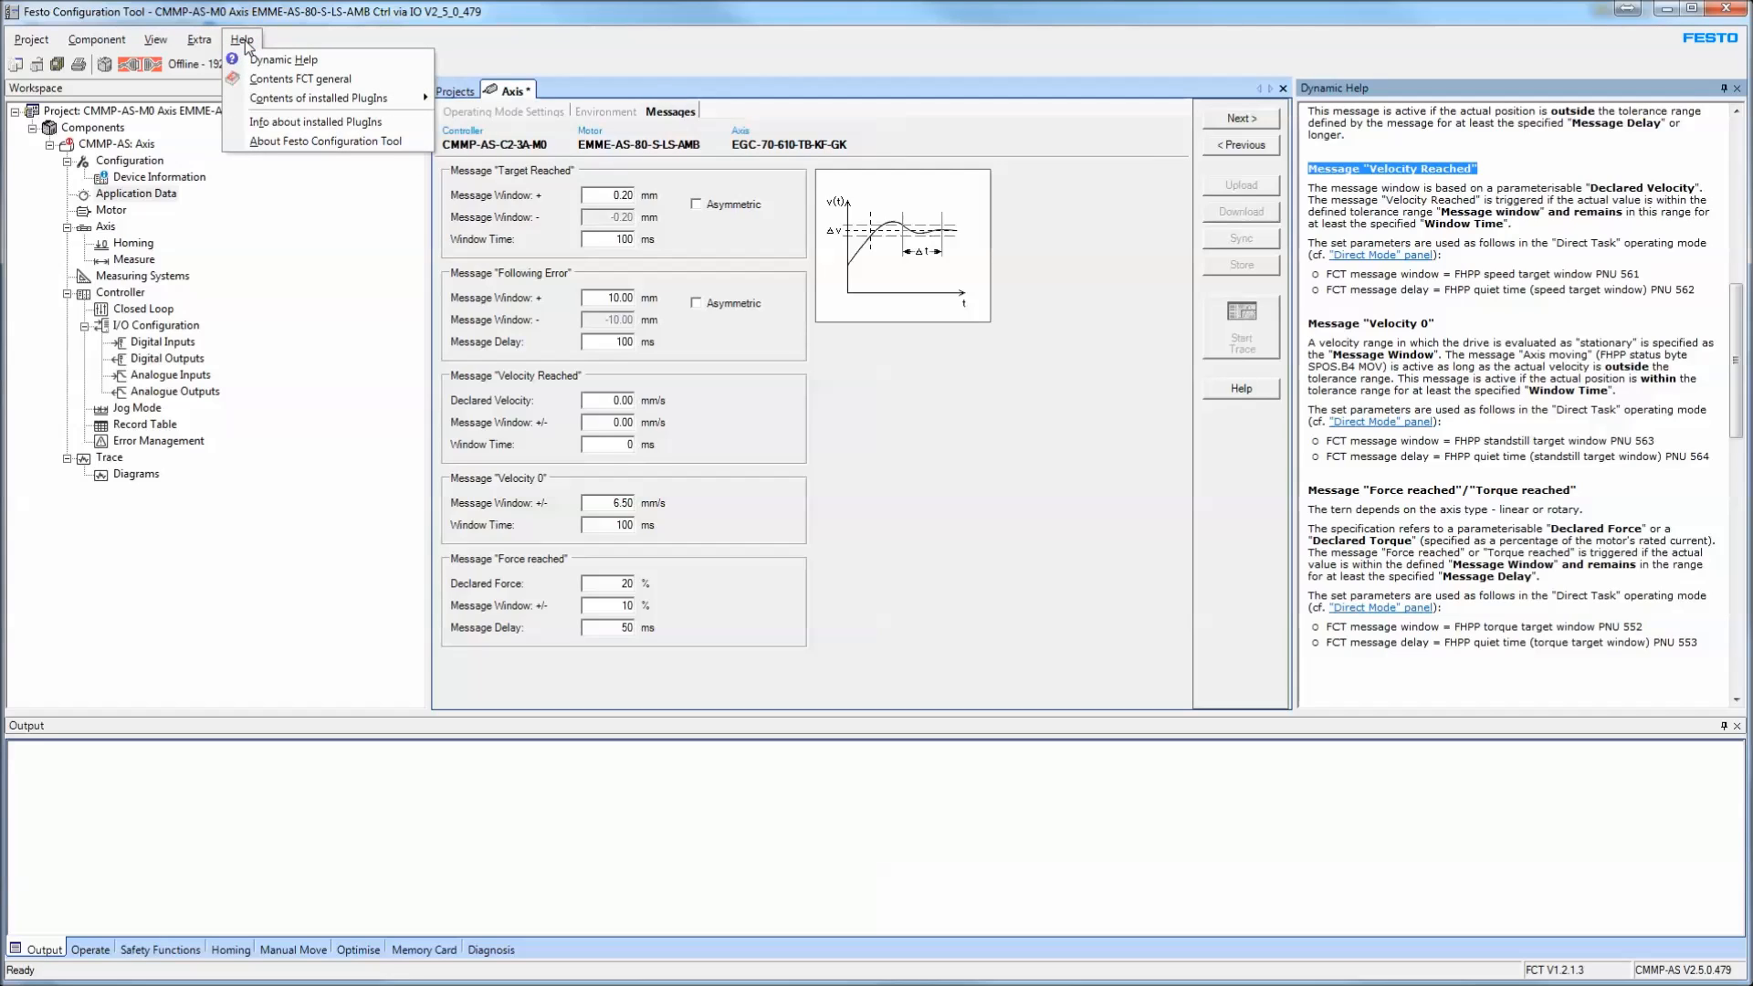
{"action": "mouse_move", "coordinate": [255, 102]}
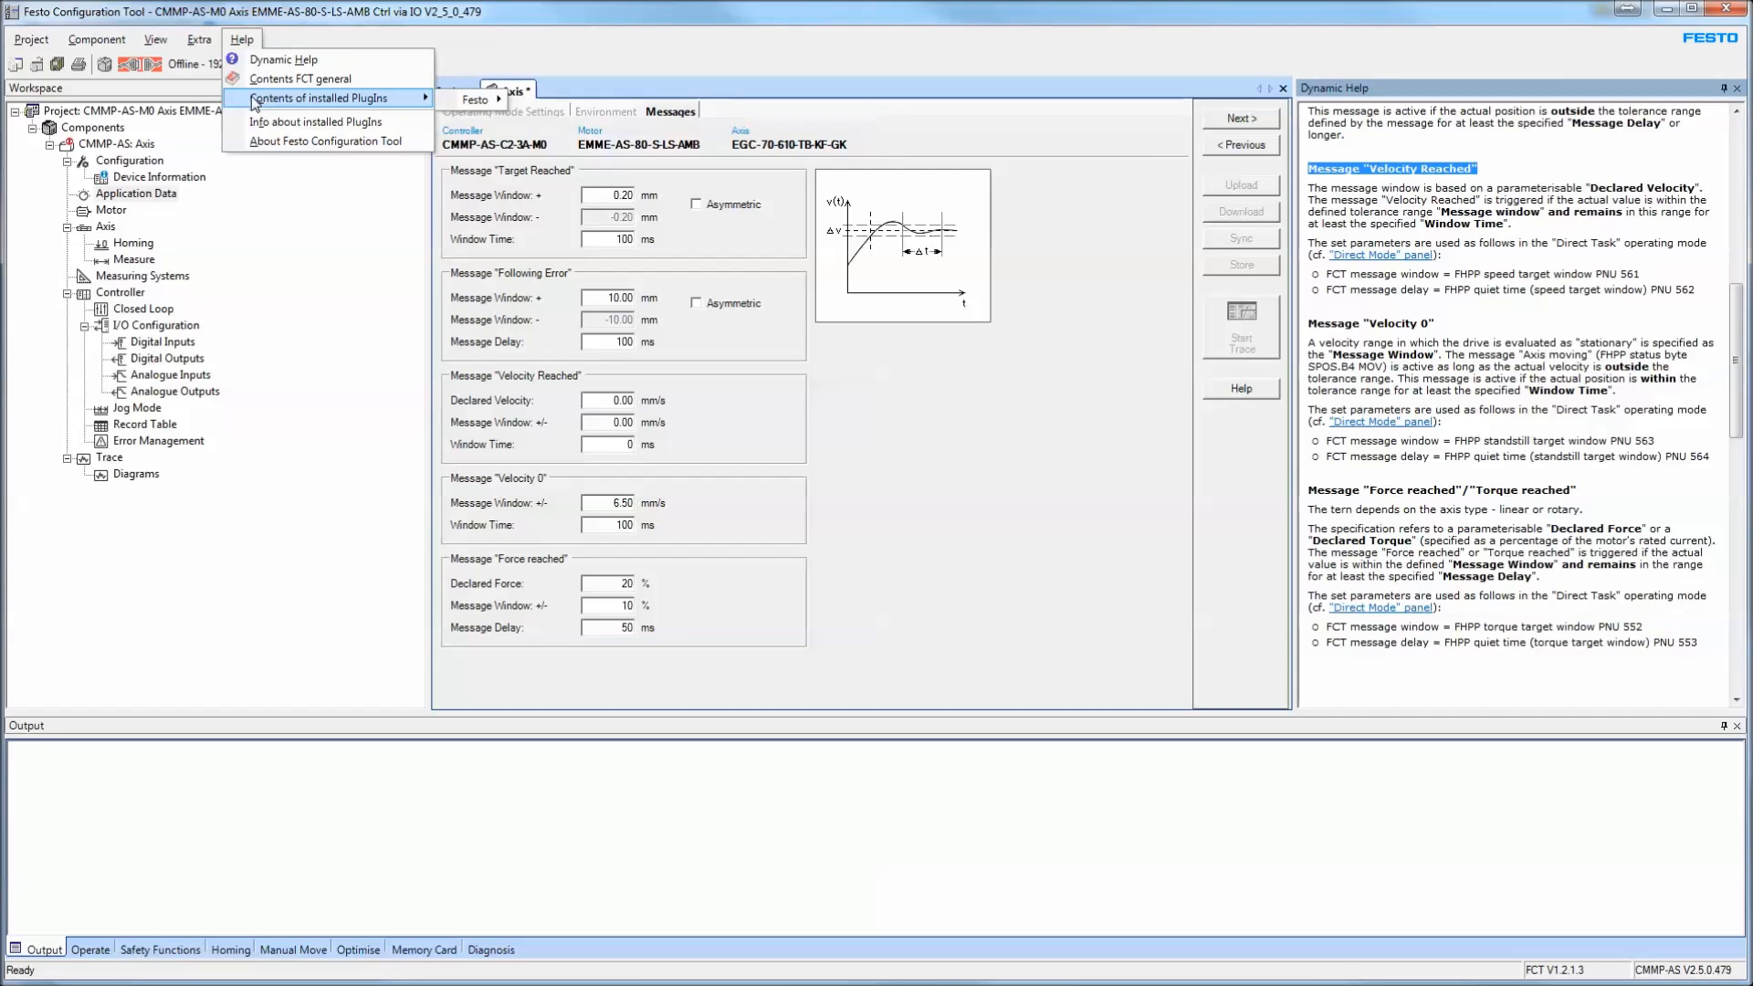
{"action": "mouse_move", "coordinate": [477, 99]}
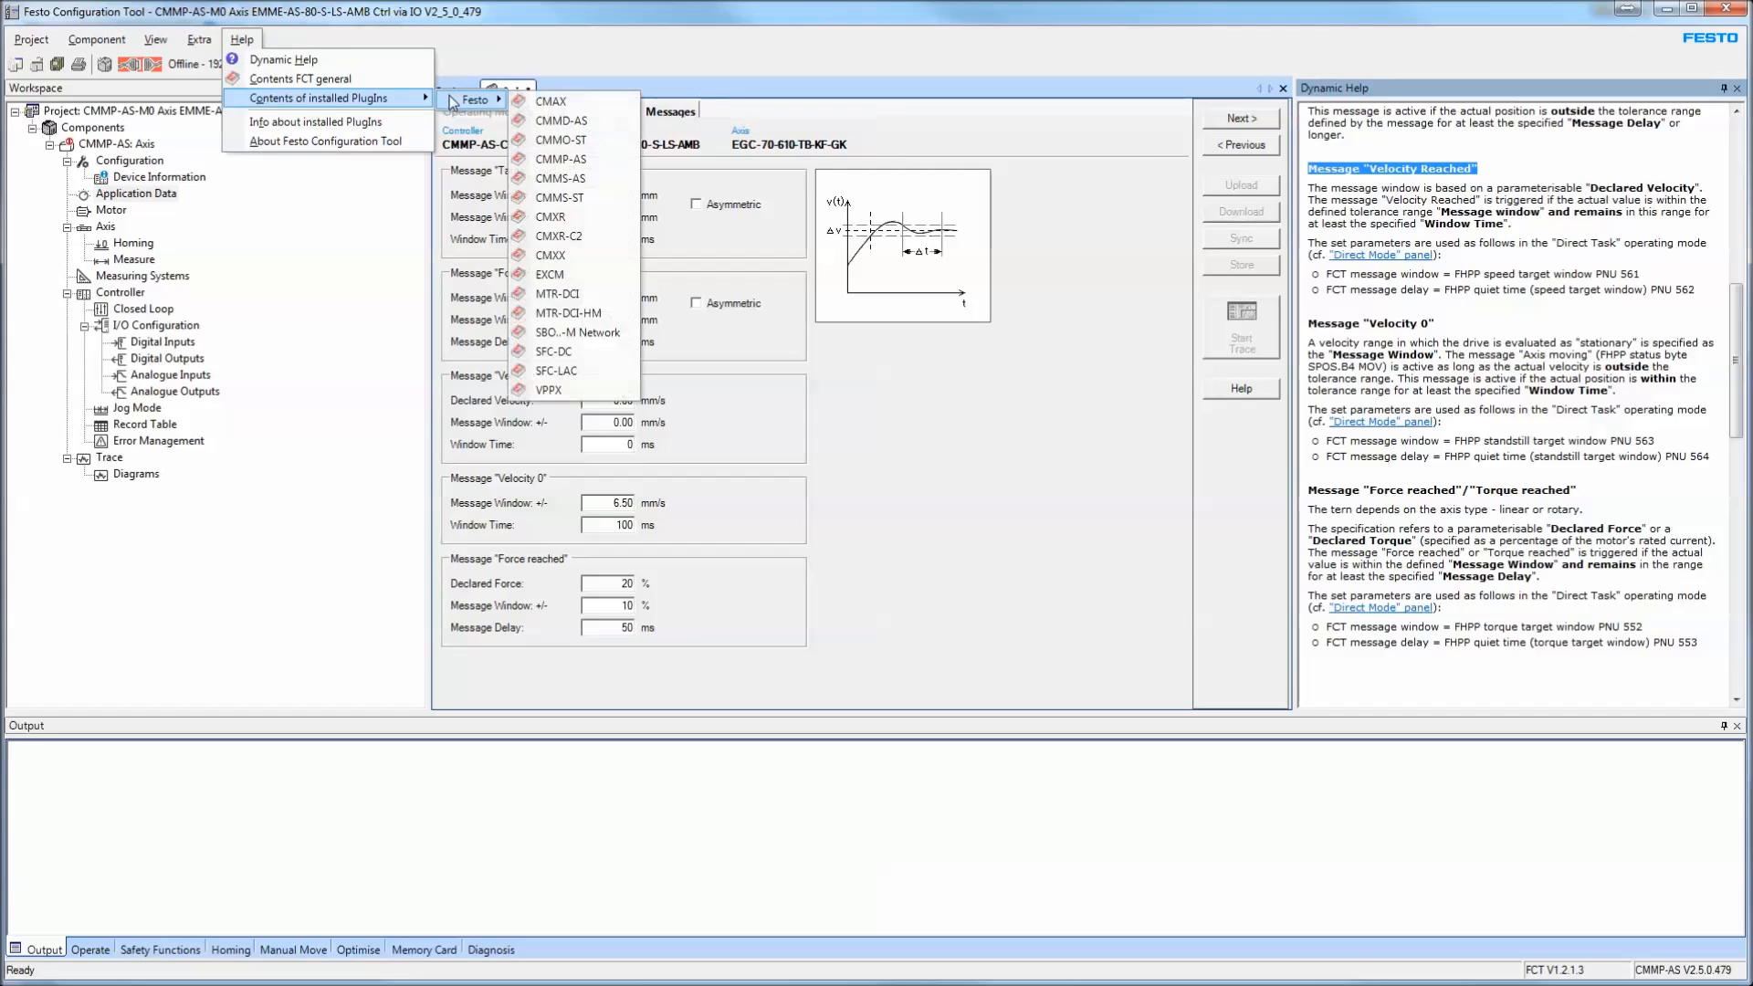
{"action": "left_click", "coordinate": [567, 163]}
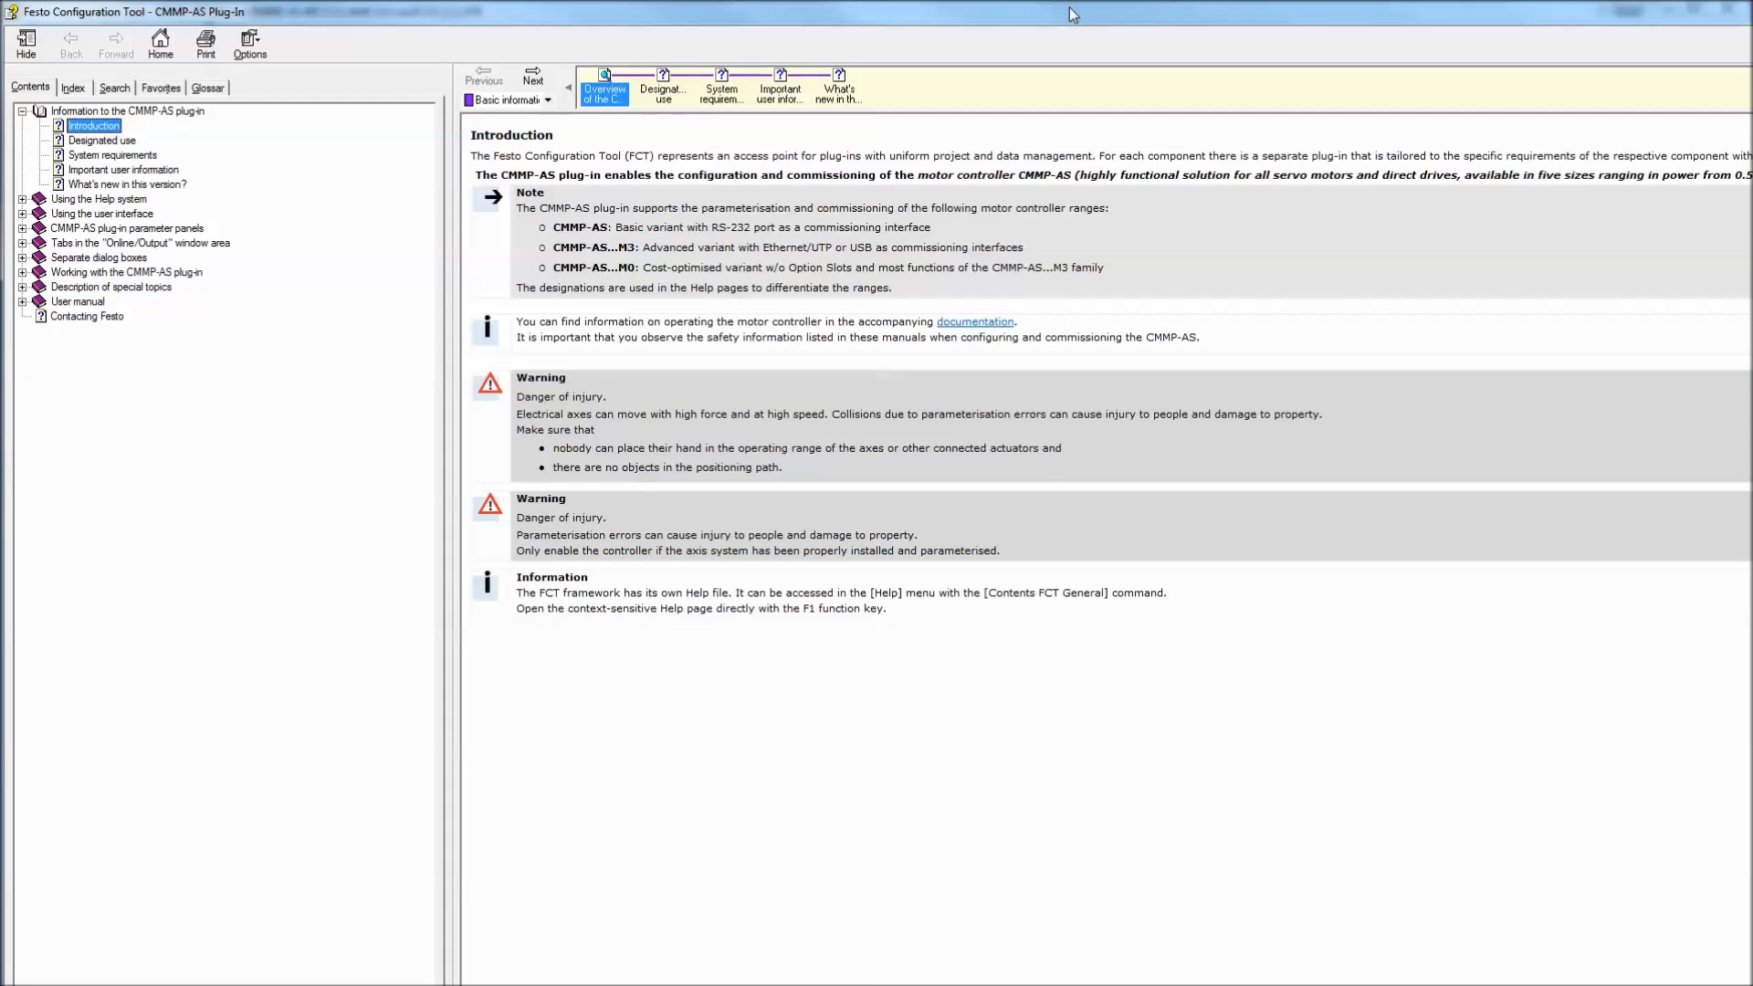
{"action": "double_click", "coordinate": [1043, 11]}
{"action": "double_click", "coordinate": [1043, 11]}
{"action": "double_click", "coordinate": [1043, 11]}
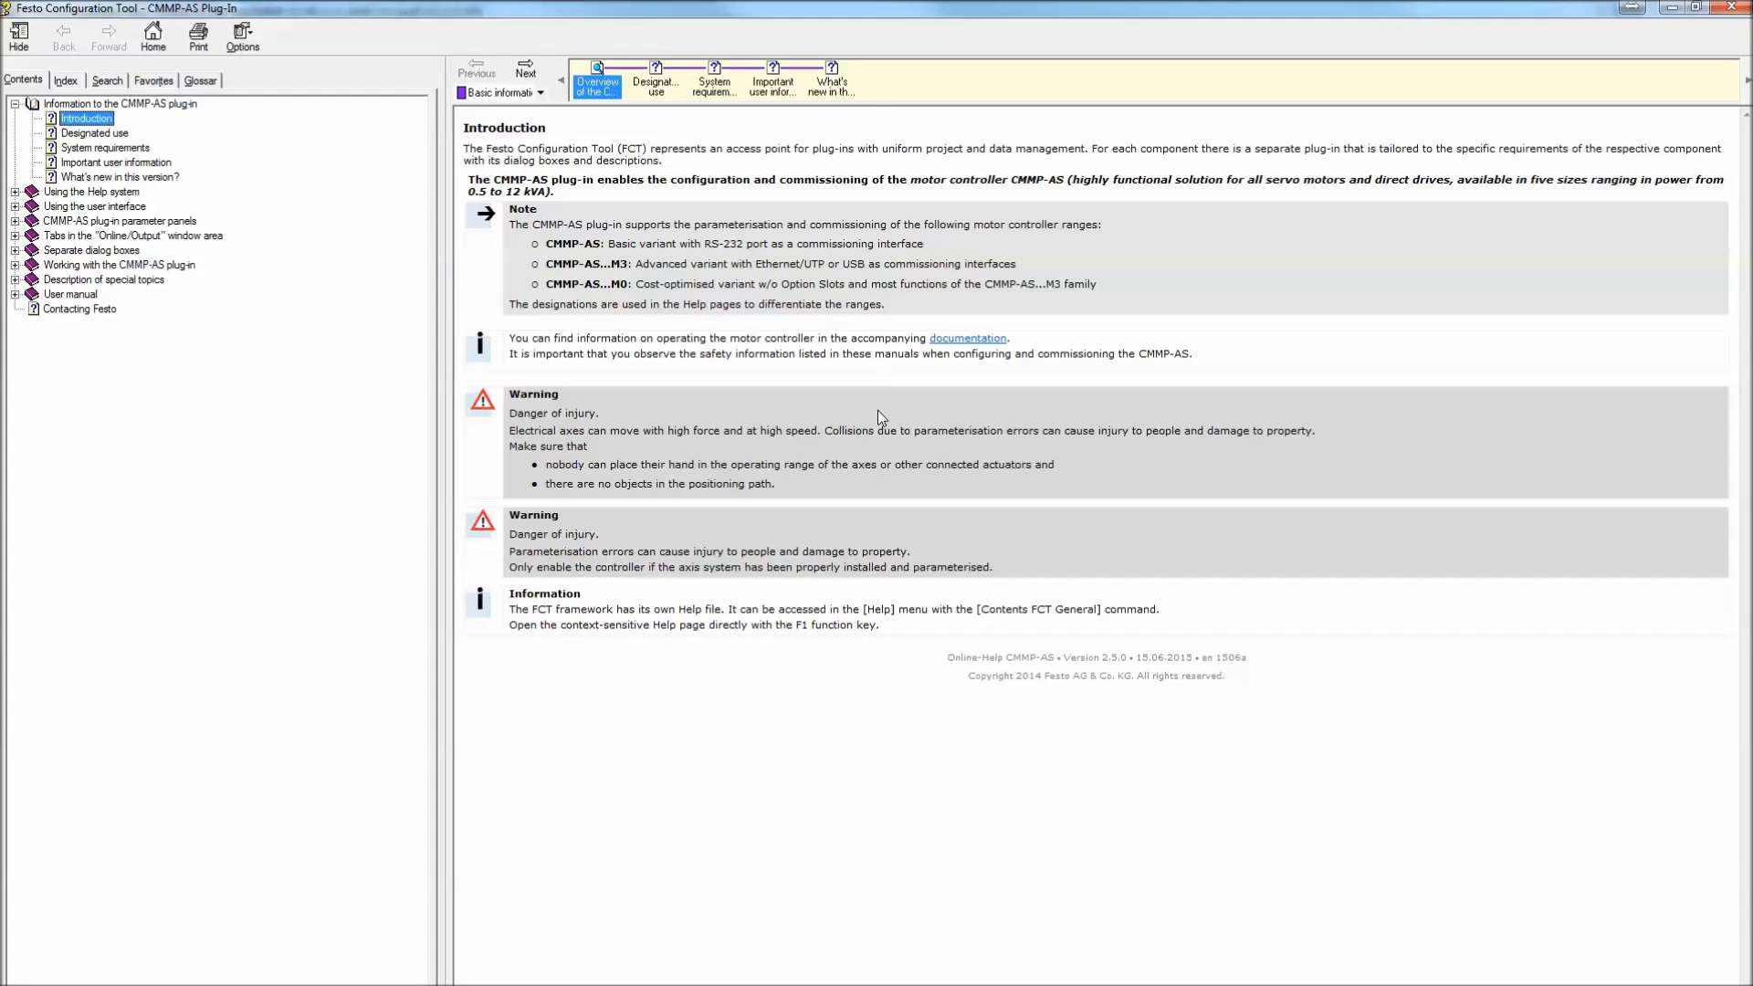
{"action": "double_click", "coordinate": [384, 11]}
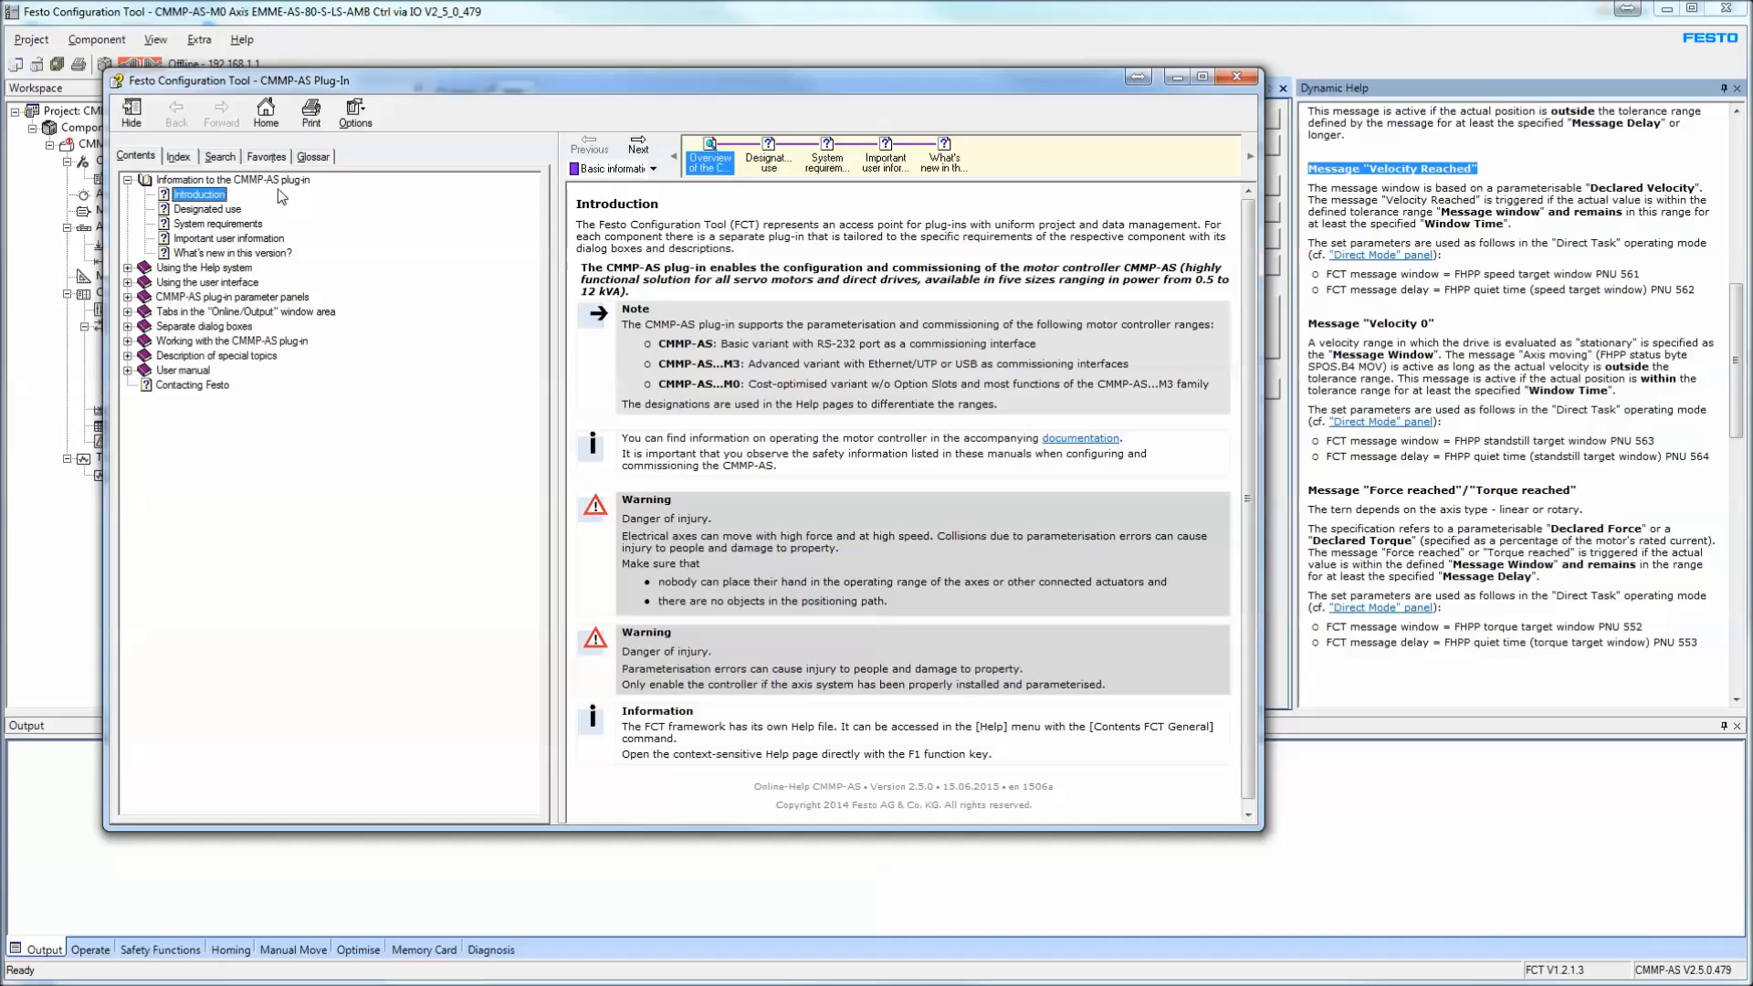
Browse the plug-in help's introductory topics from Designated use to What's new in this version, and expand Using the Help system
{"action": "left_click", "coordinate": [212, 209]}
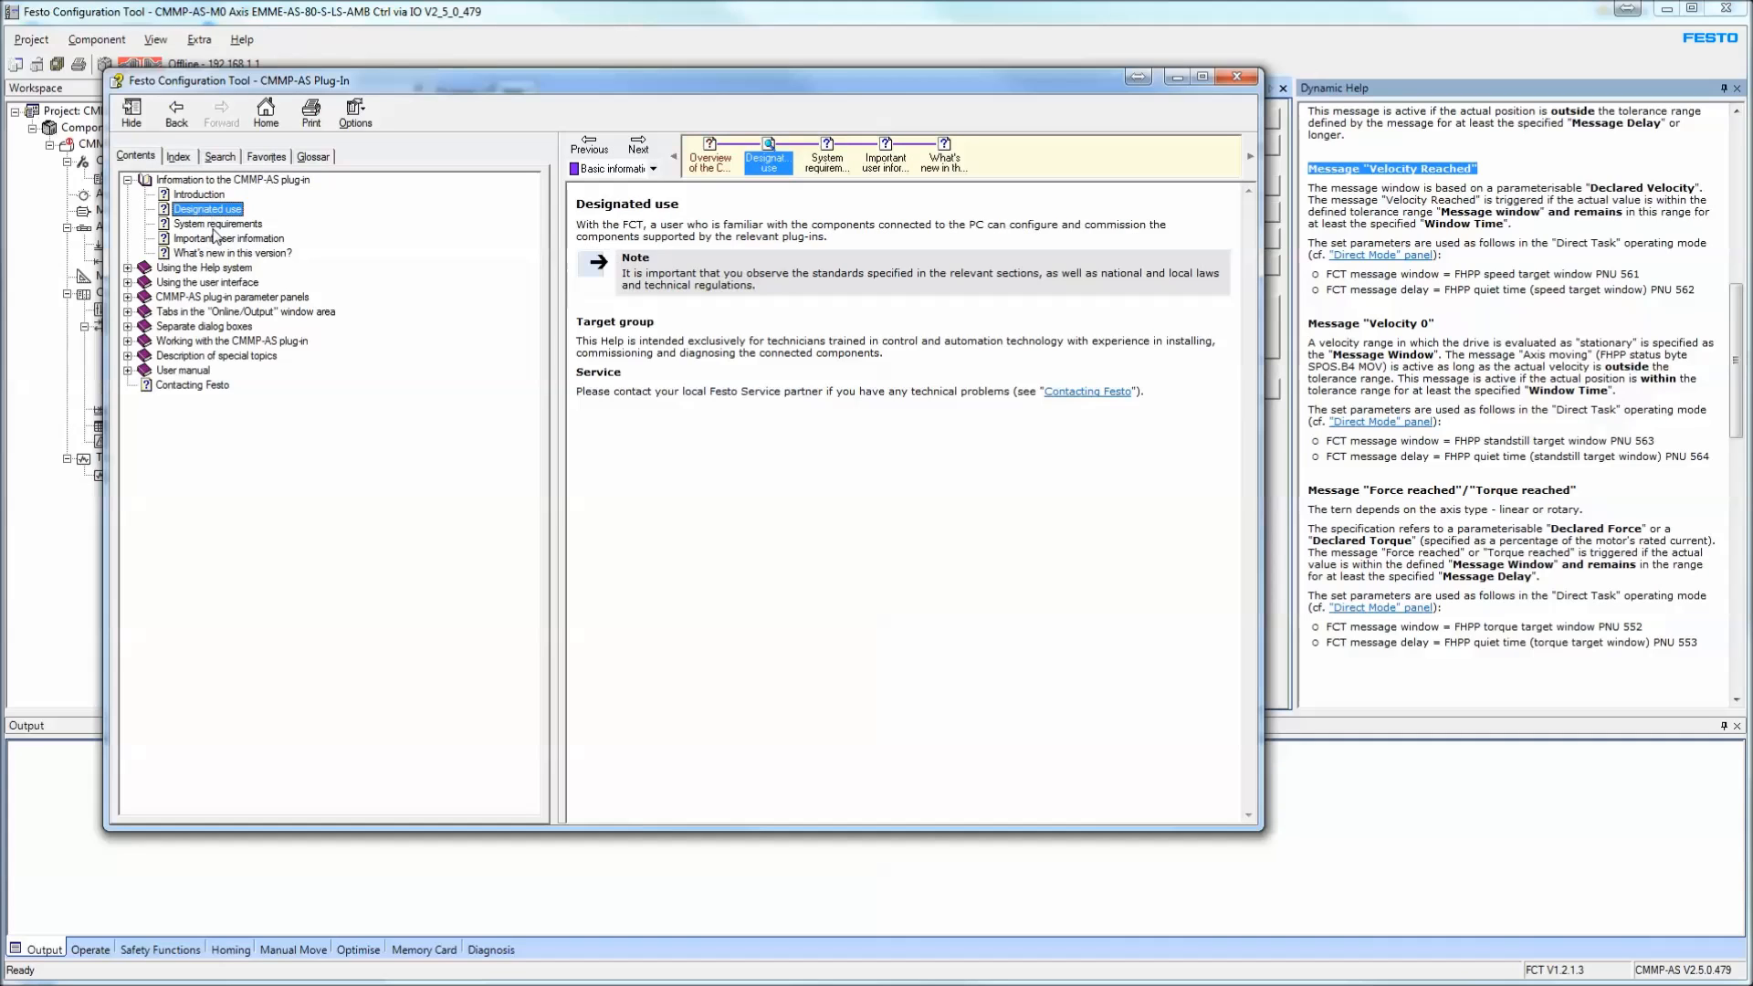
{"action": "left_click", "coordinate": [217, 224]}
{"action": "left_click", "coordinate": [219, 238]}
{"action": "left_click", "coordinate": [221, 253]}
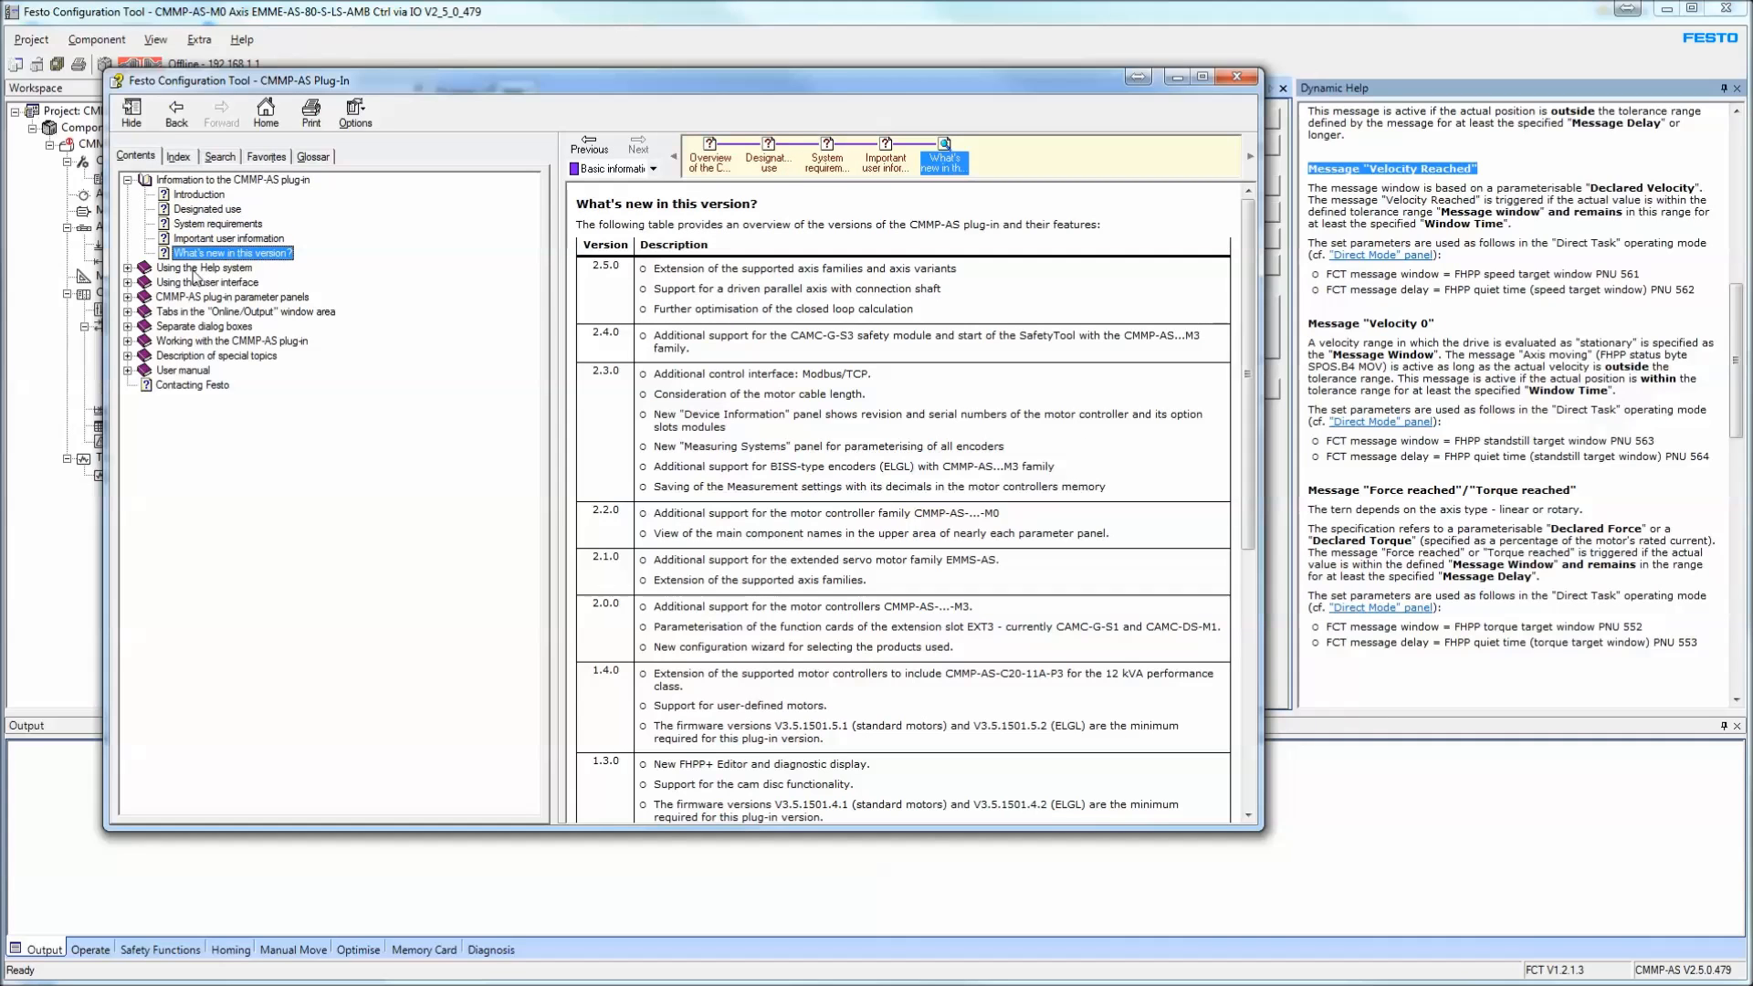
{"action": "left_click", "coordinate": [220, 267]}
{"action": "left_click", "coordinate": [128, 268]}
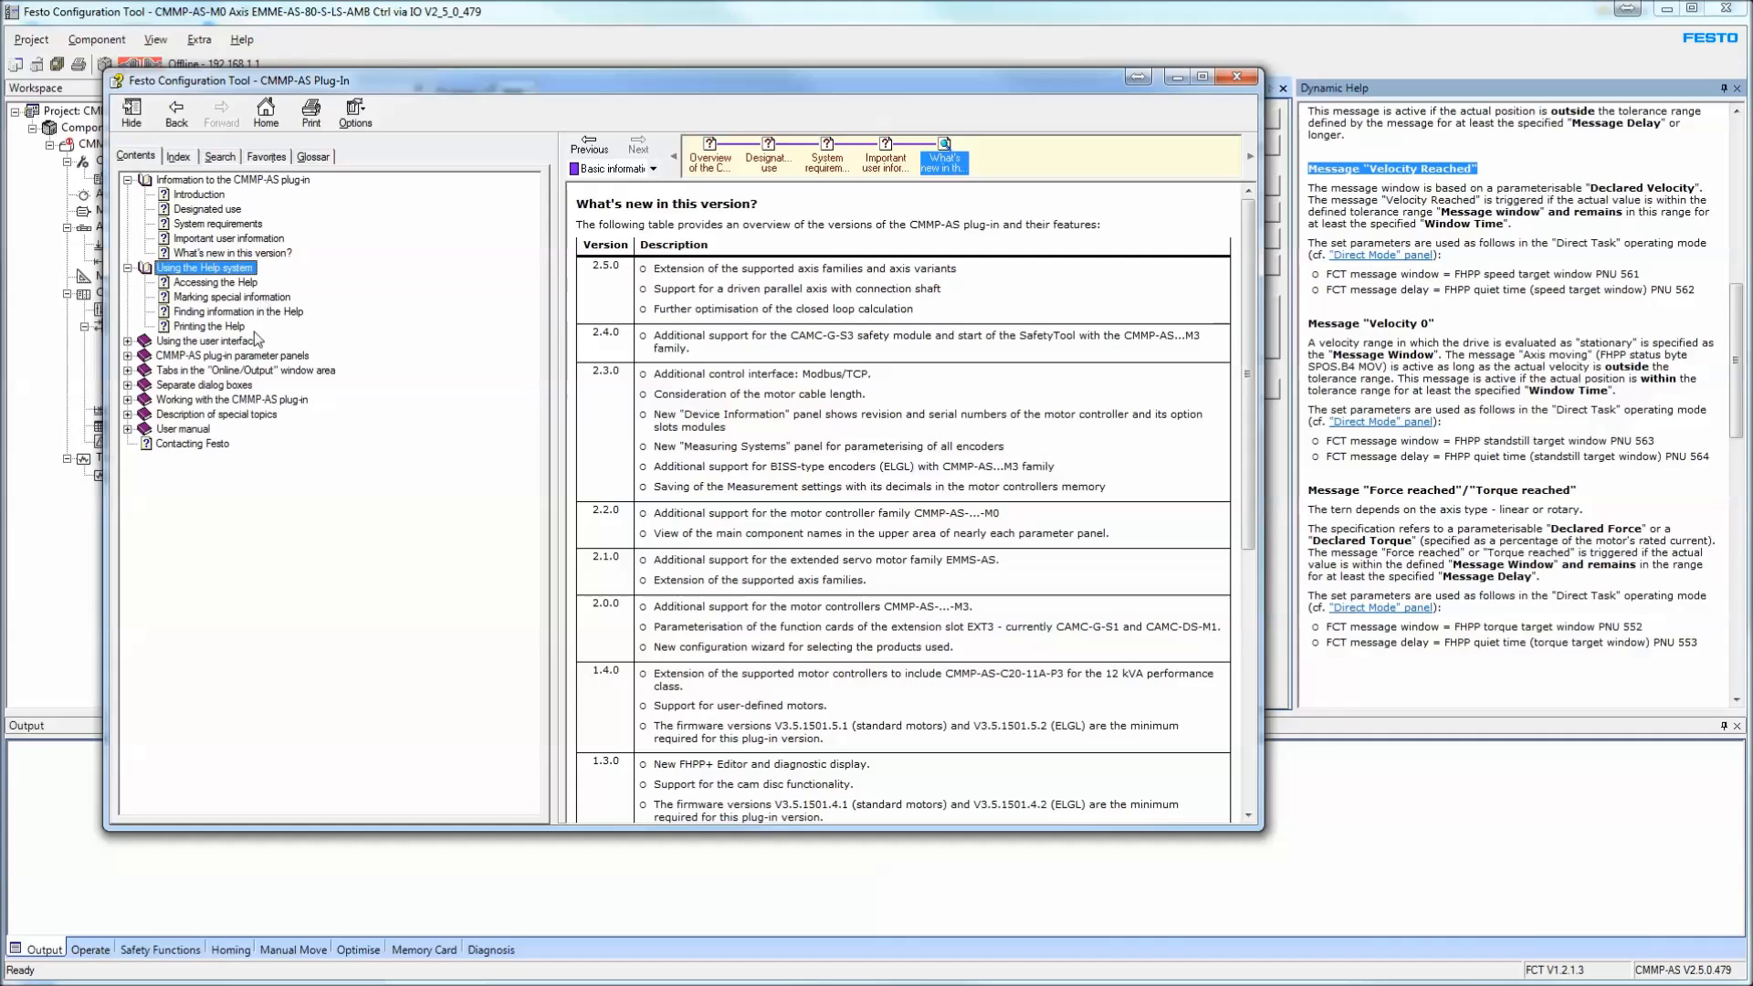
Look through the List of diagnostic messages under the help's diagnostic handling topics, and close the plug-in help
{"action": "left_click", "coordinate": [129, 415]}
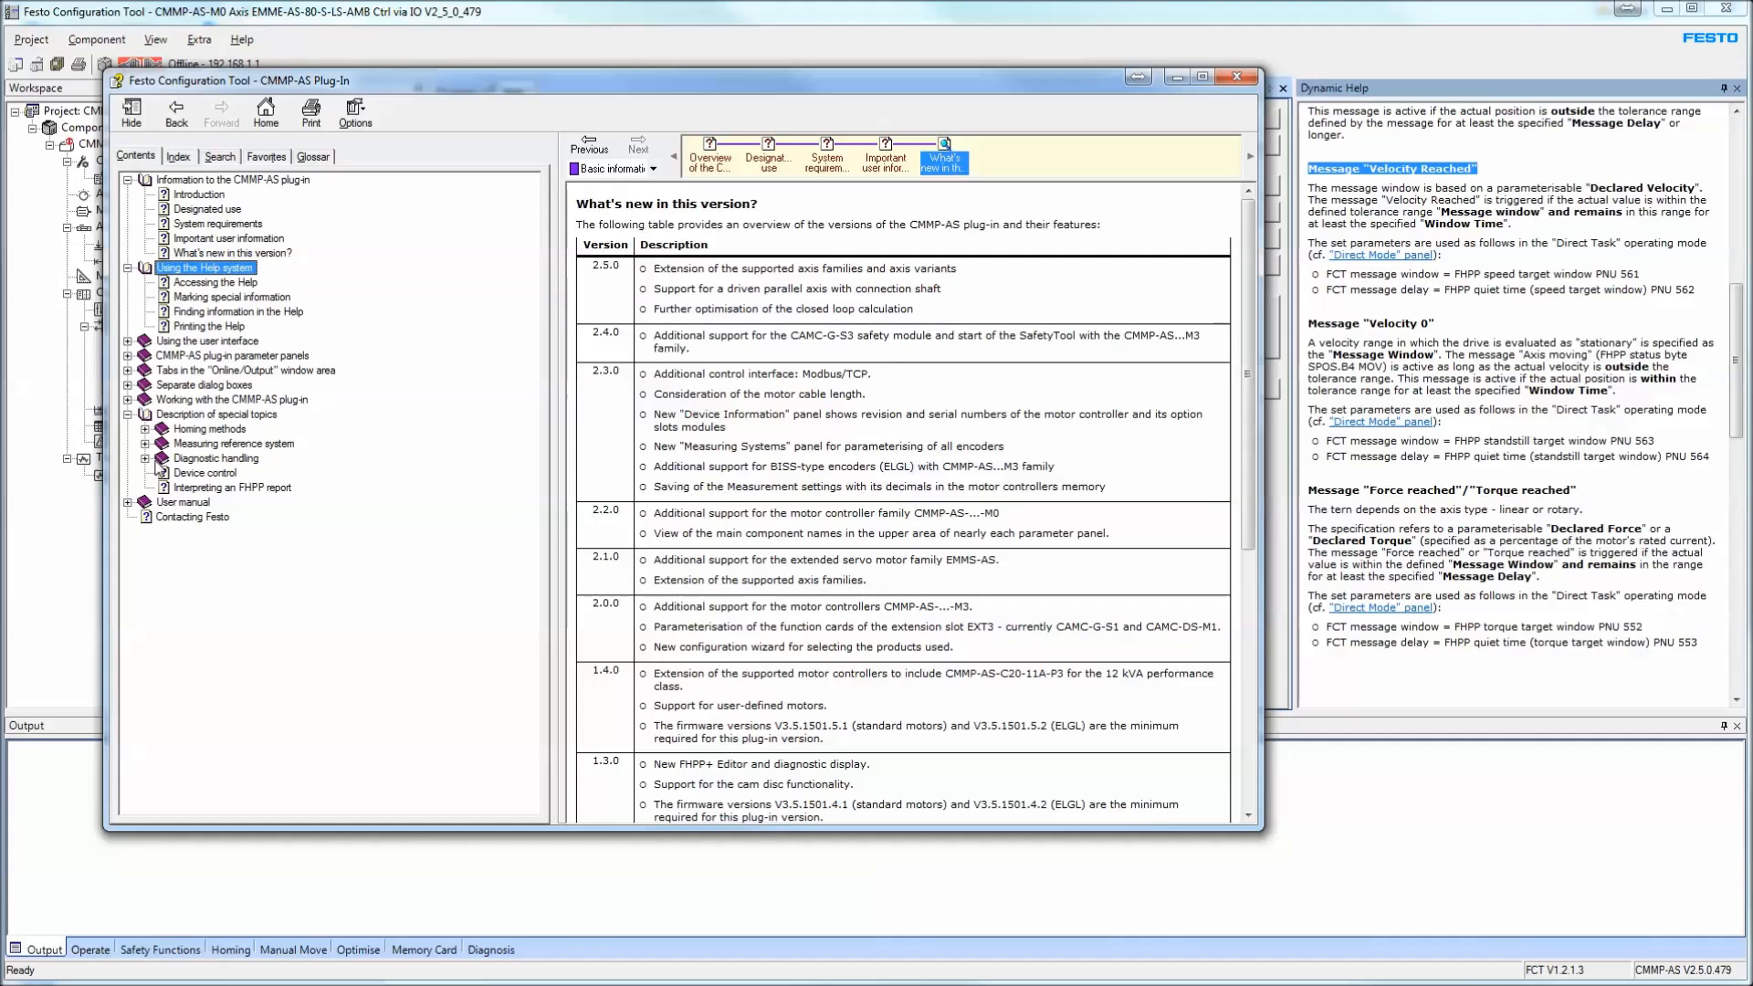
{"action": "left_click", "coordinate": [145, 459]}
{"action": "left_click", "coordinate": [253, 489]}
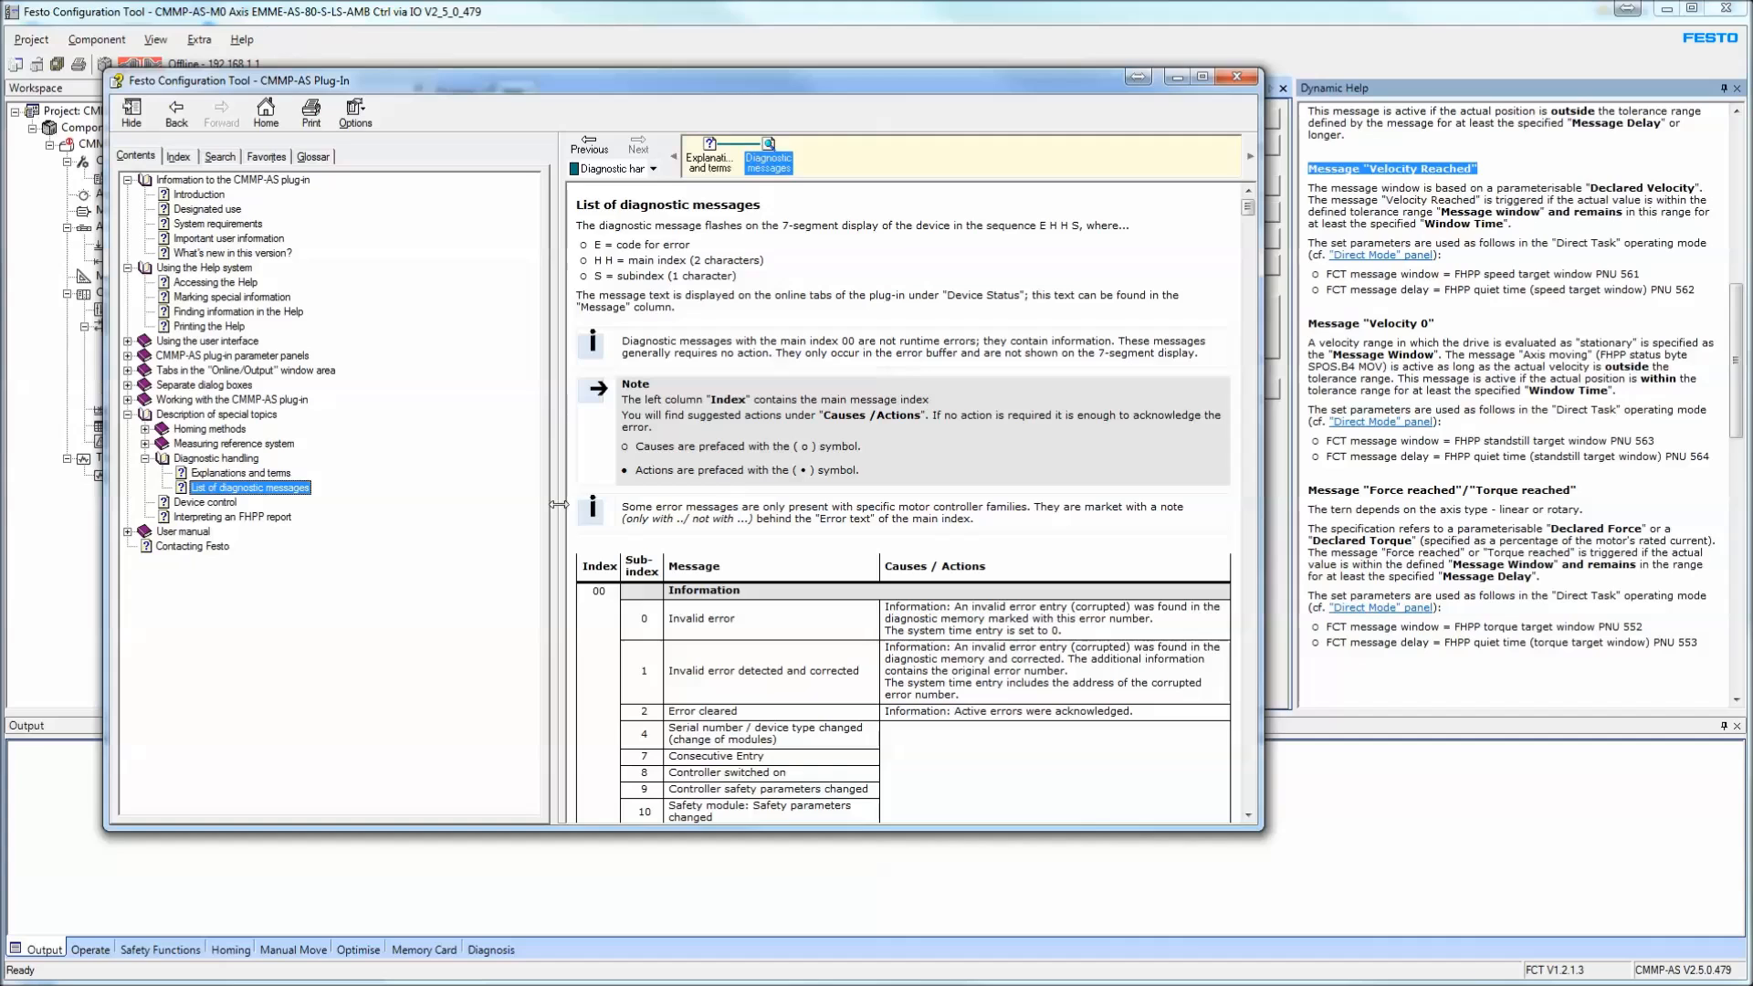
{"action": "left_click_drag", "start_coordinate": [1247, 208], "coordinate": [1256, 283]}
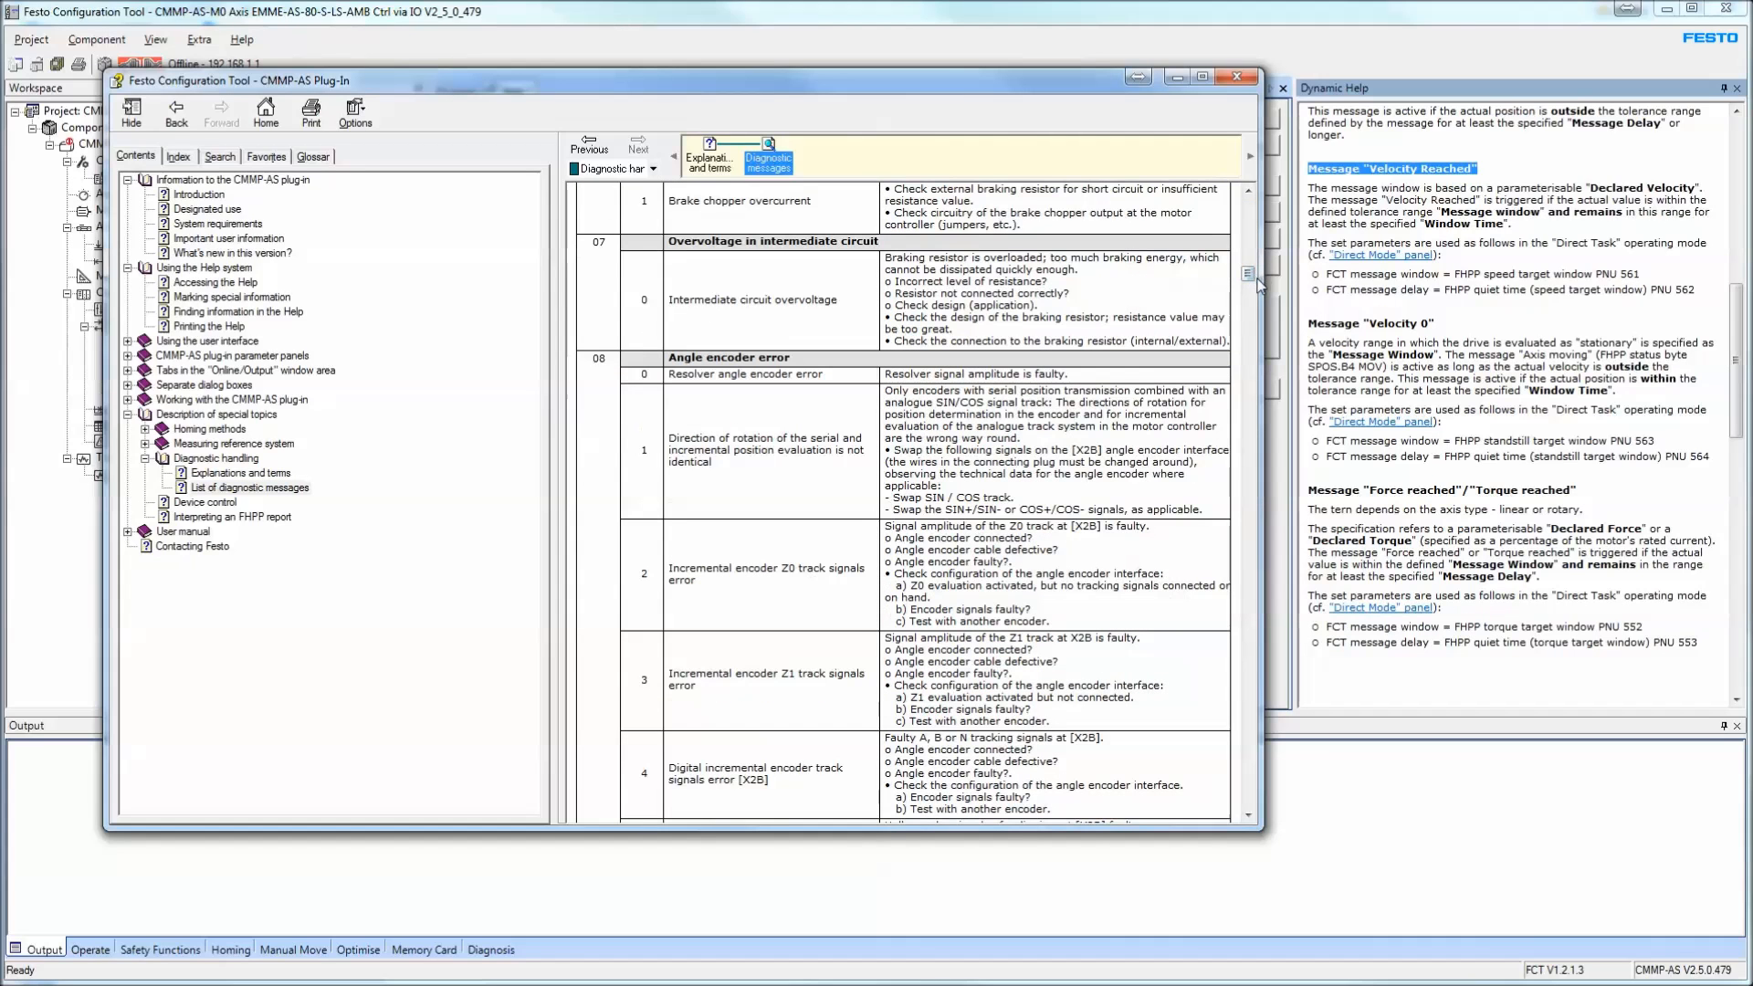
{"action": "left_click", "coordinate": [1238, 78]}
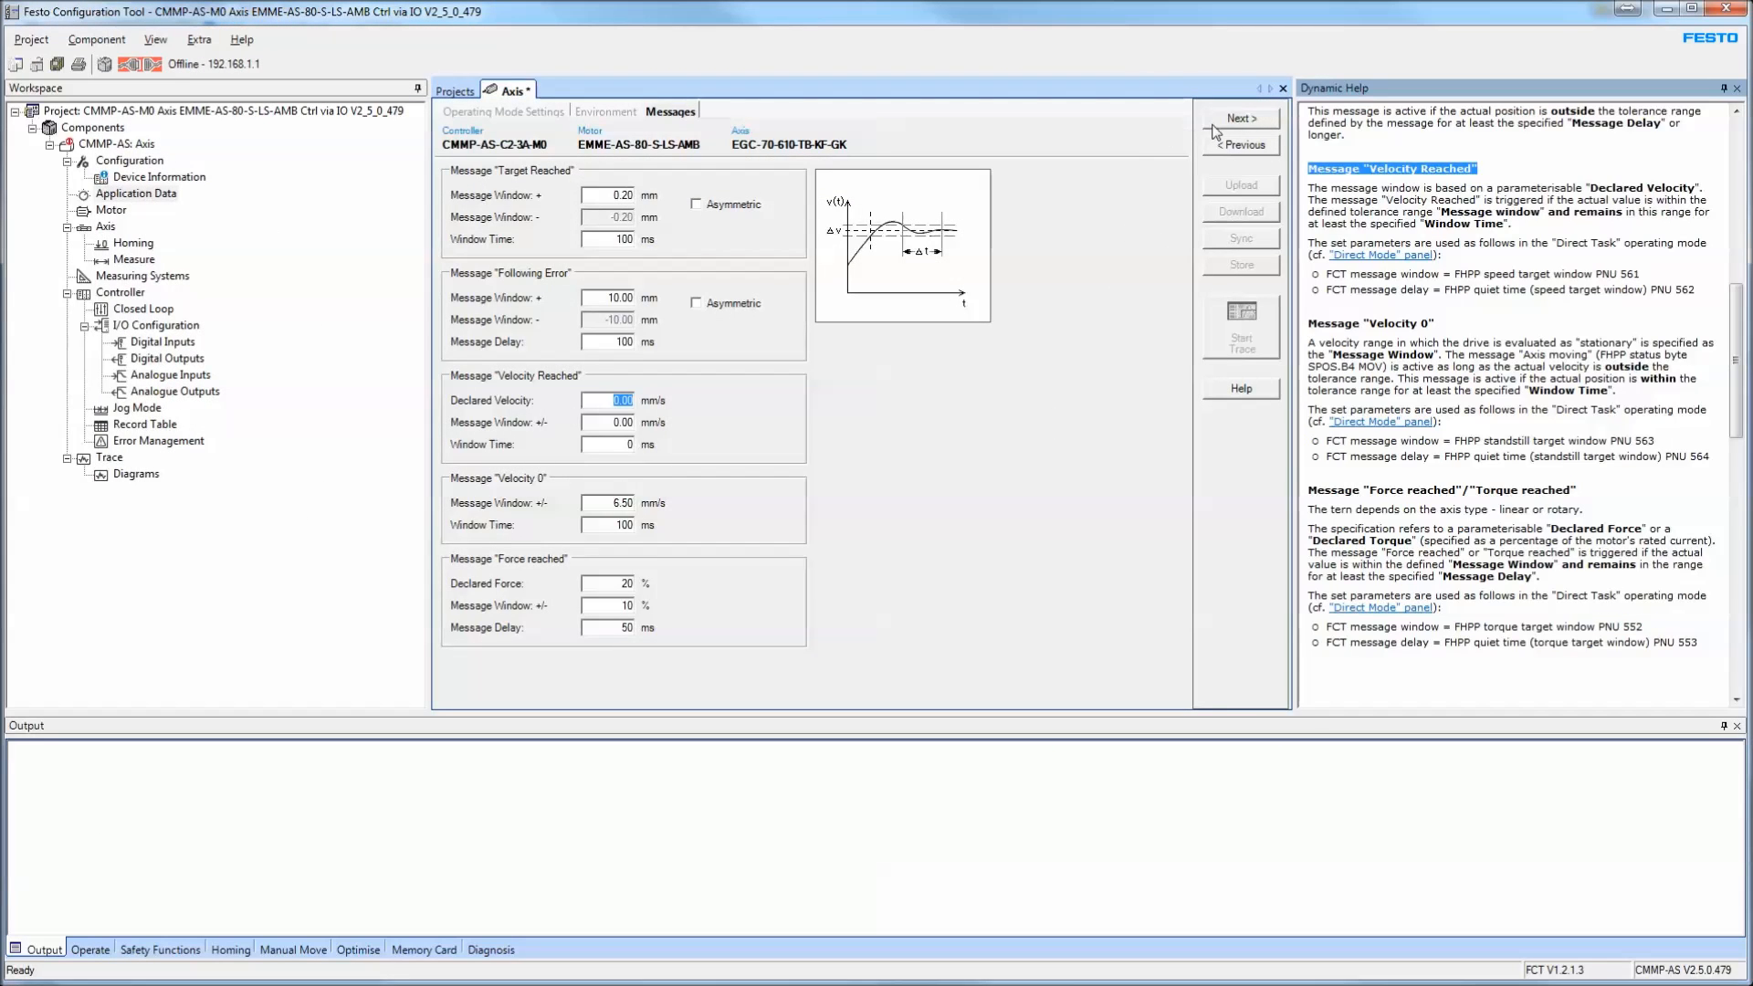
Go to the motor's Basics settings and examine the maximum current and rated current with their Dynamic Help descriptions
{"action": "left_click", "coordinate": [1240, 118]}
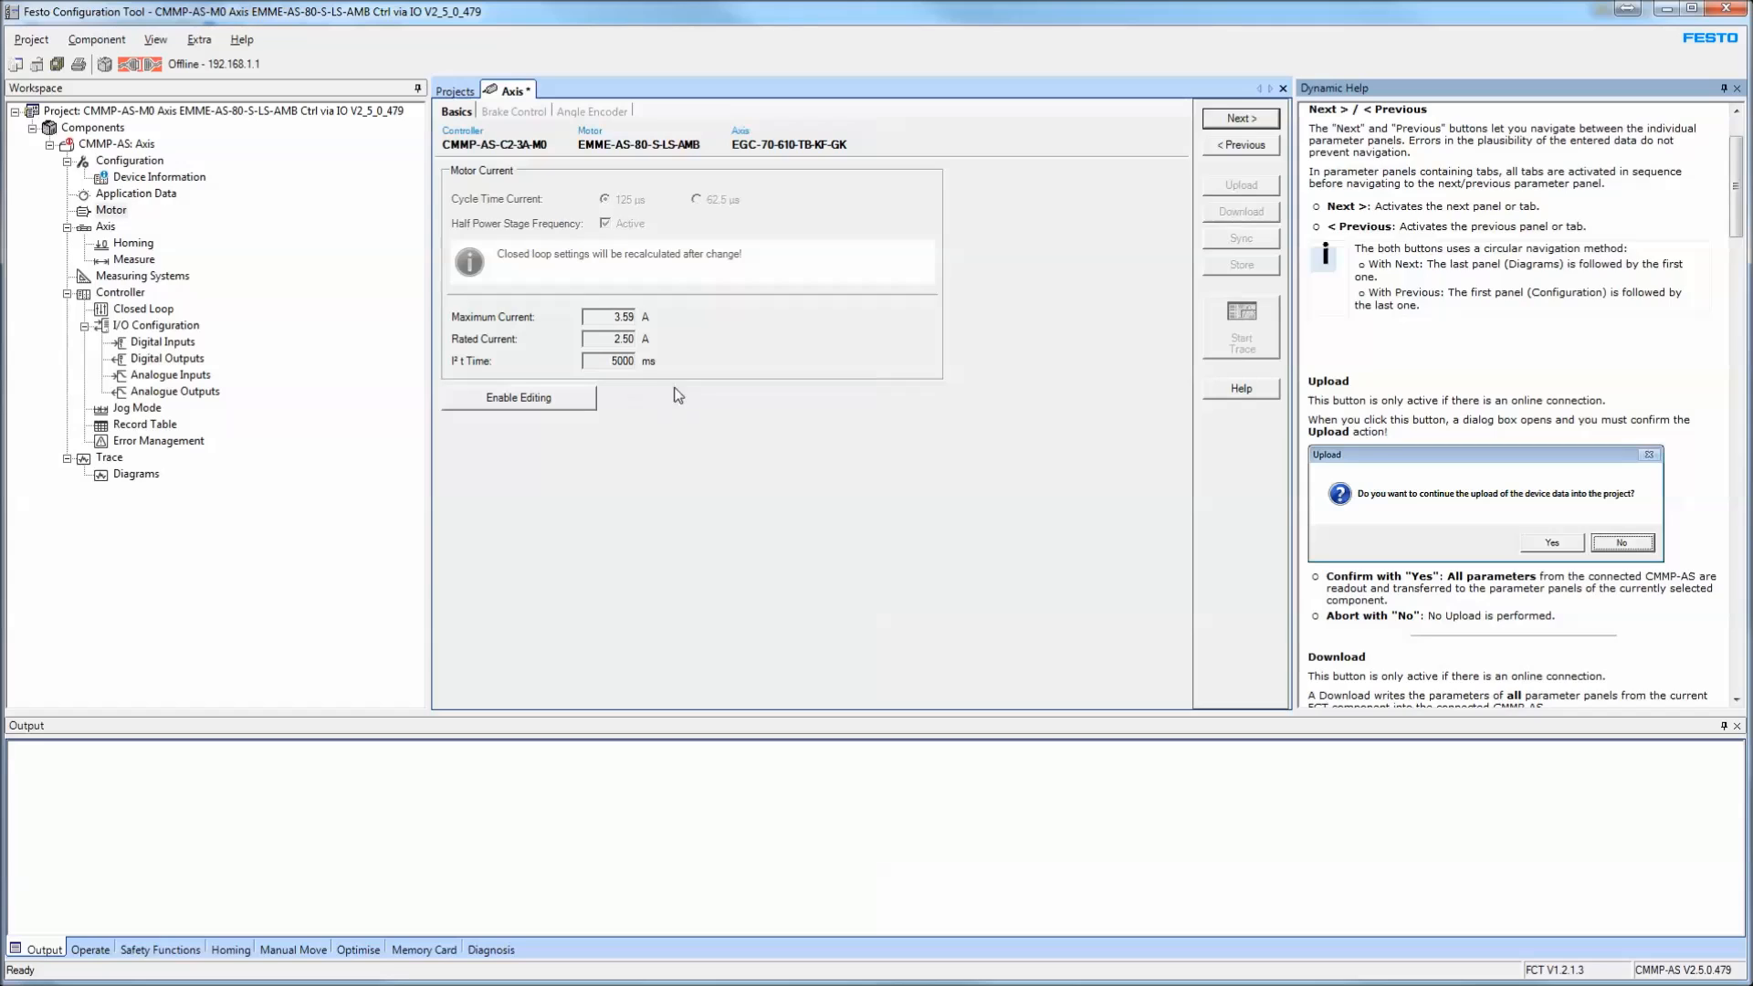
{"action": "left_click", "coordinate": [613, 317]}
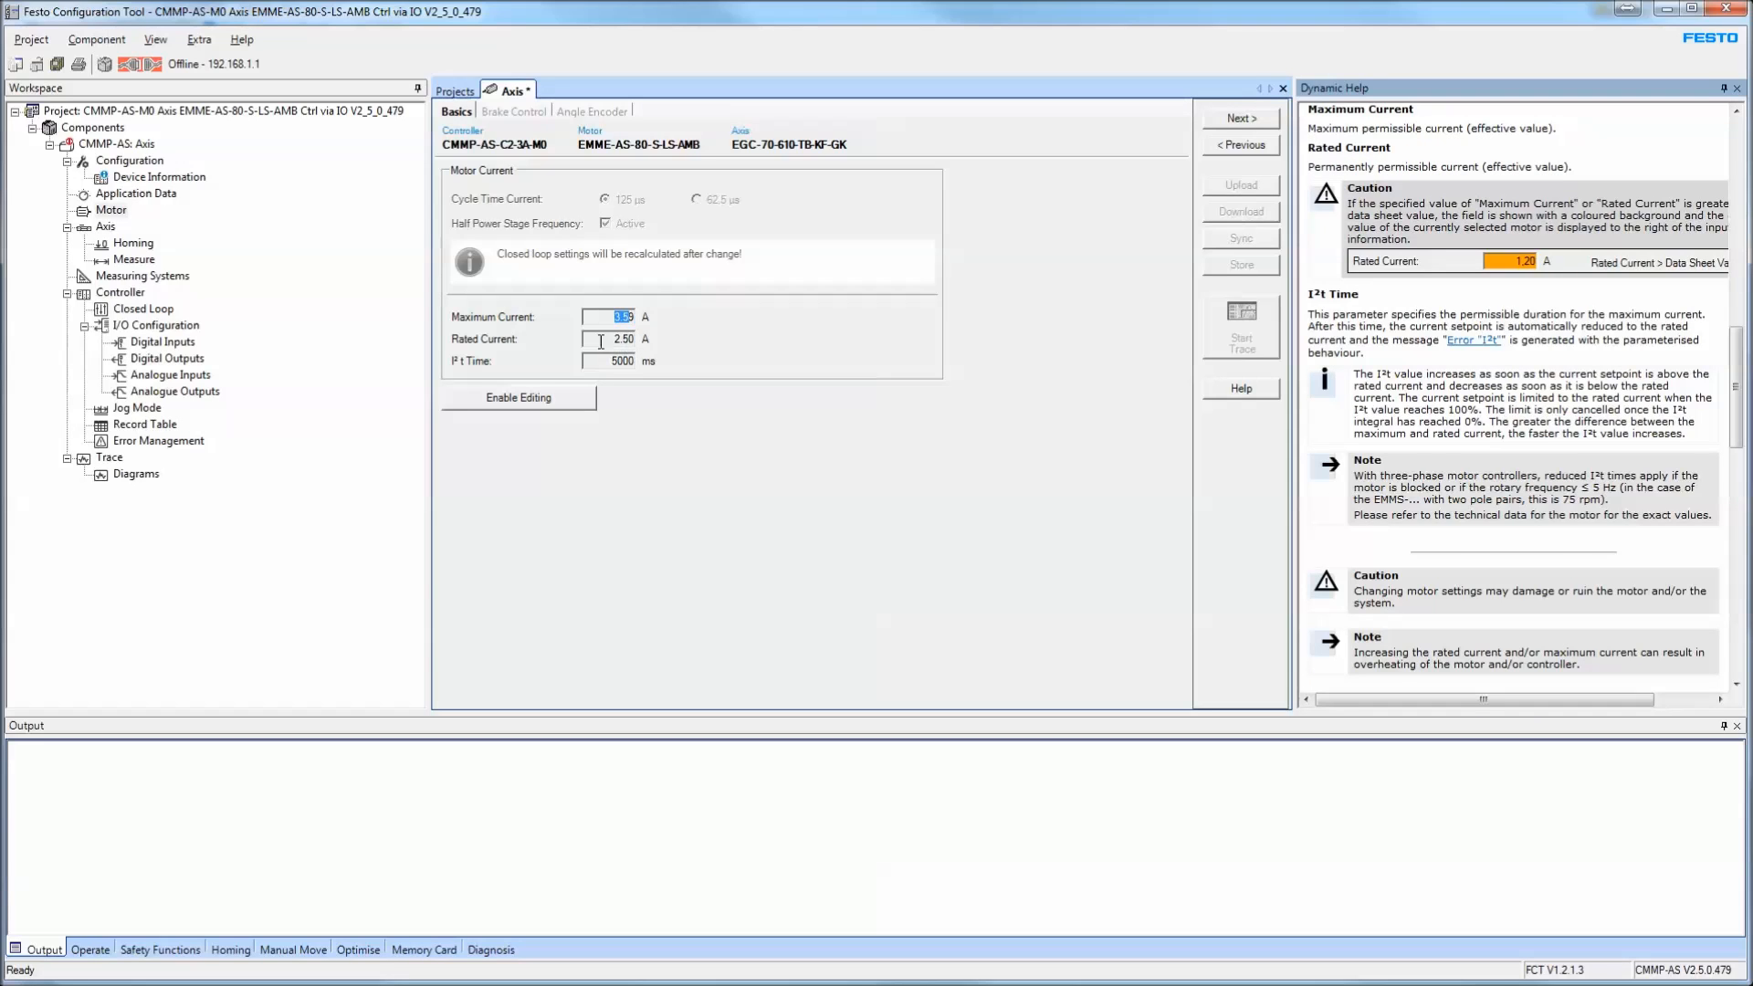
{"action": "left_click", "coordinate": [605, 343]}
{"action": "key", "text": "Tab"}
{"action": "left_click", "coordinate": [610, 339]}
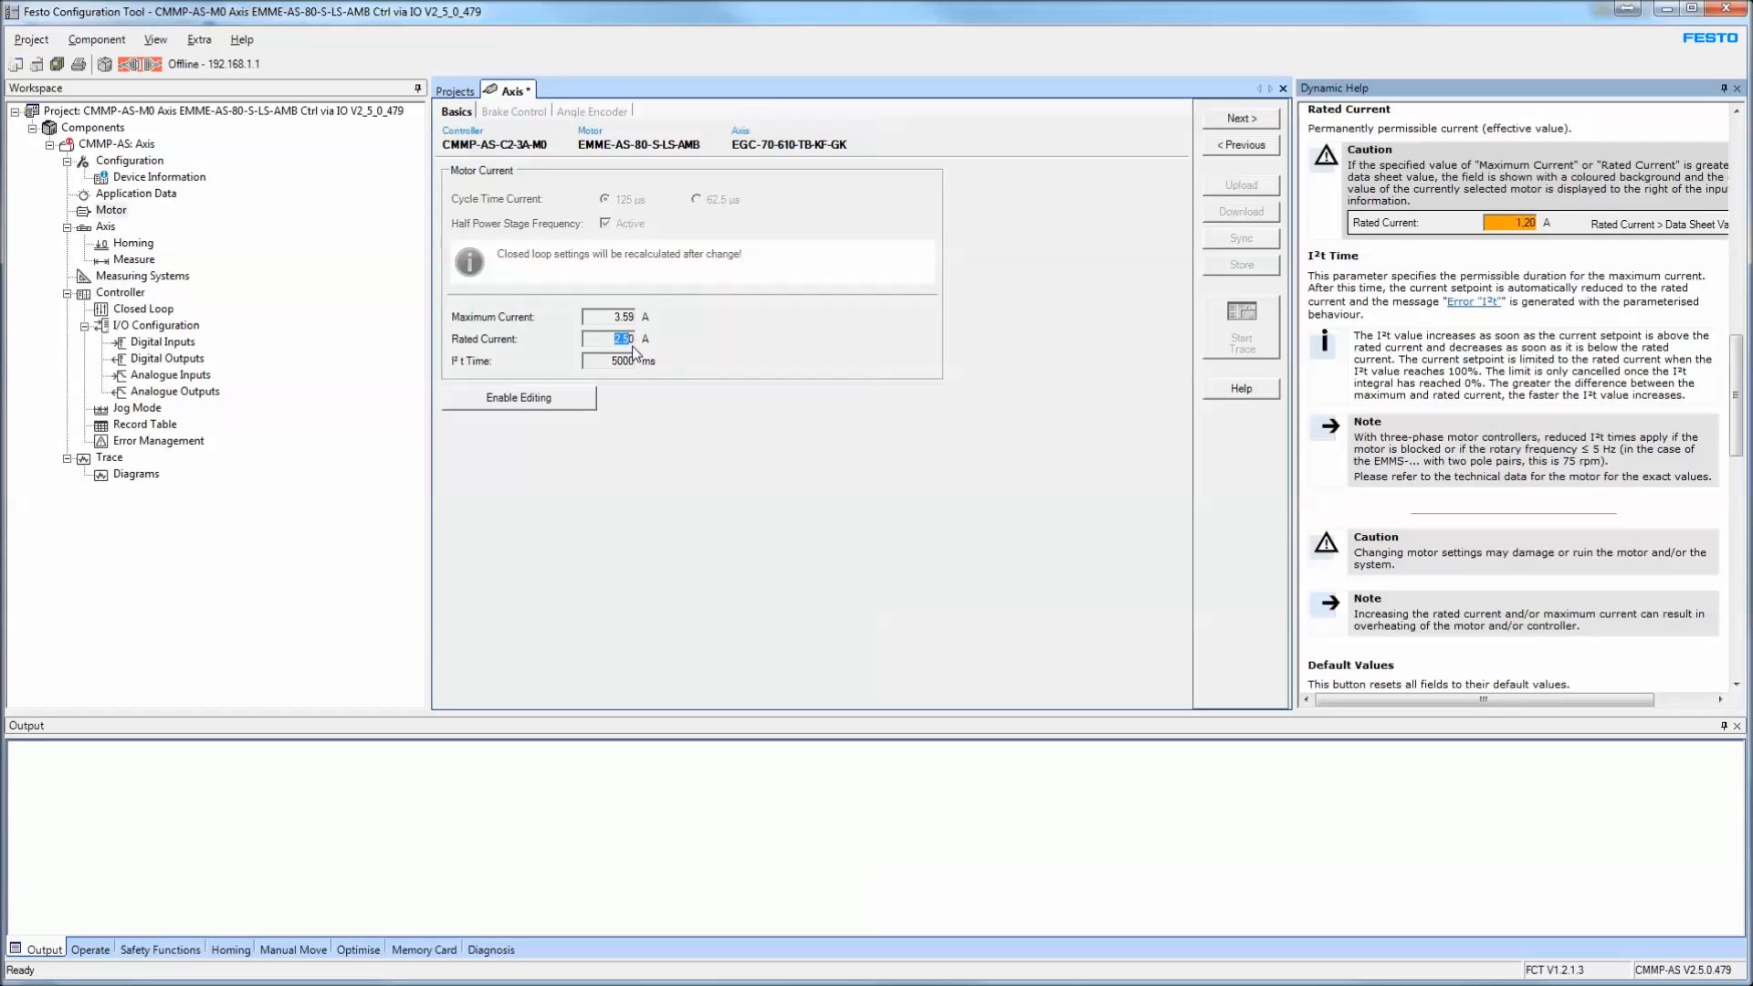
{"action": "left_click", "coordinate": [610, 317]}
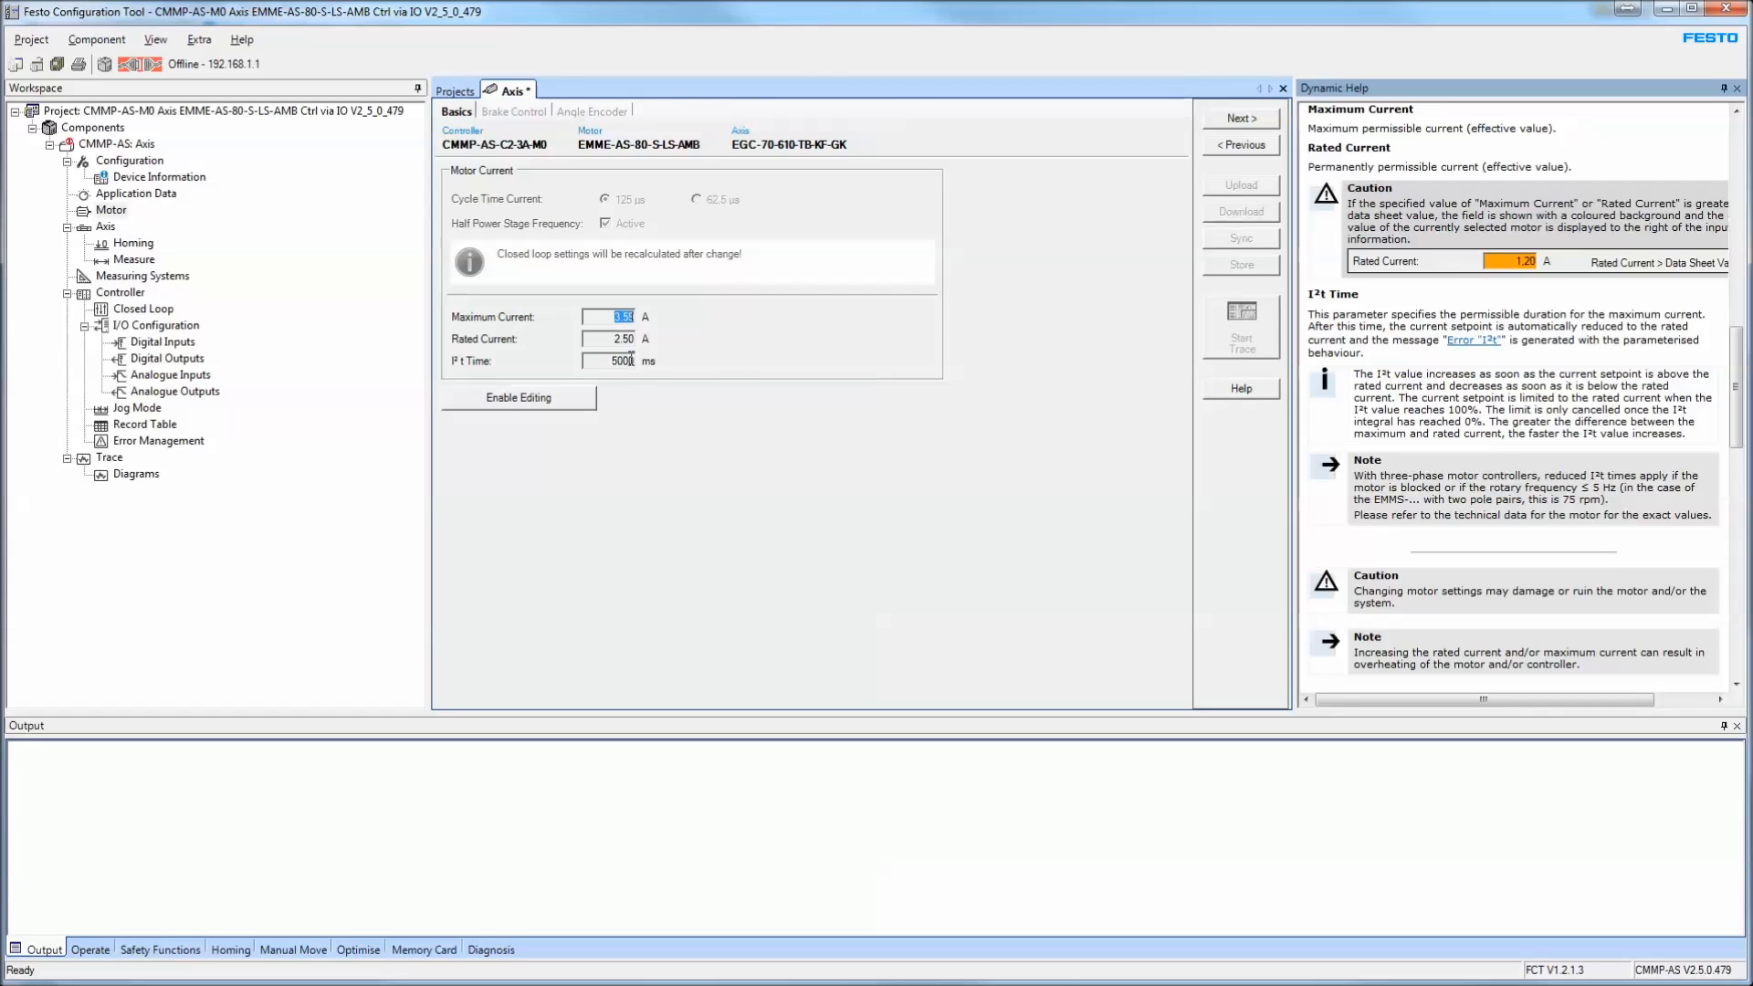
{"action": "left_click", "coordinate": [611, 340]}
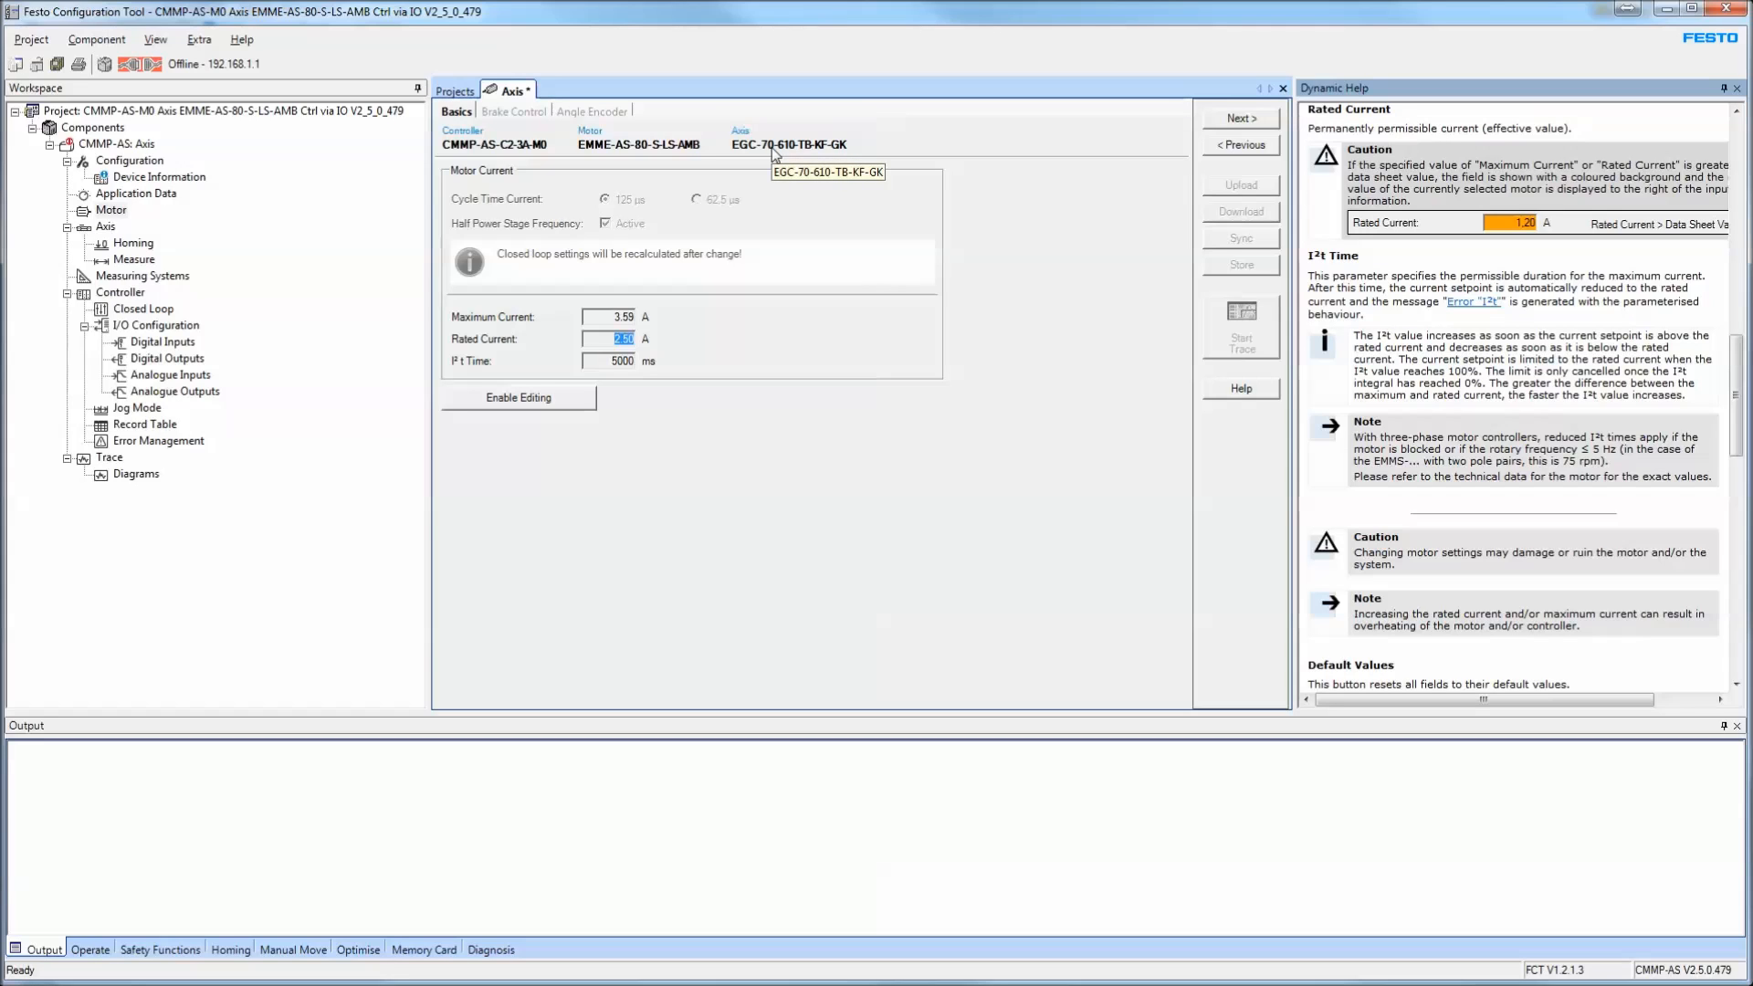
Review the motor's Brake Control and Angle Encoder settings
{"action": "left_click", "coordinate": [1249, 121]}
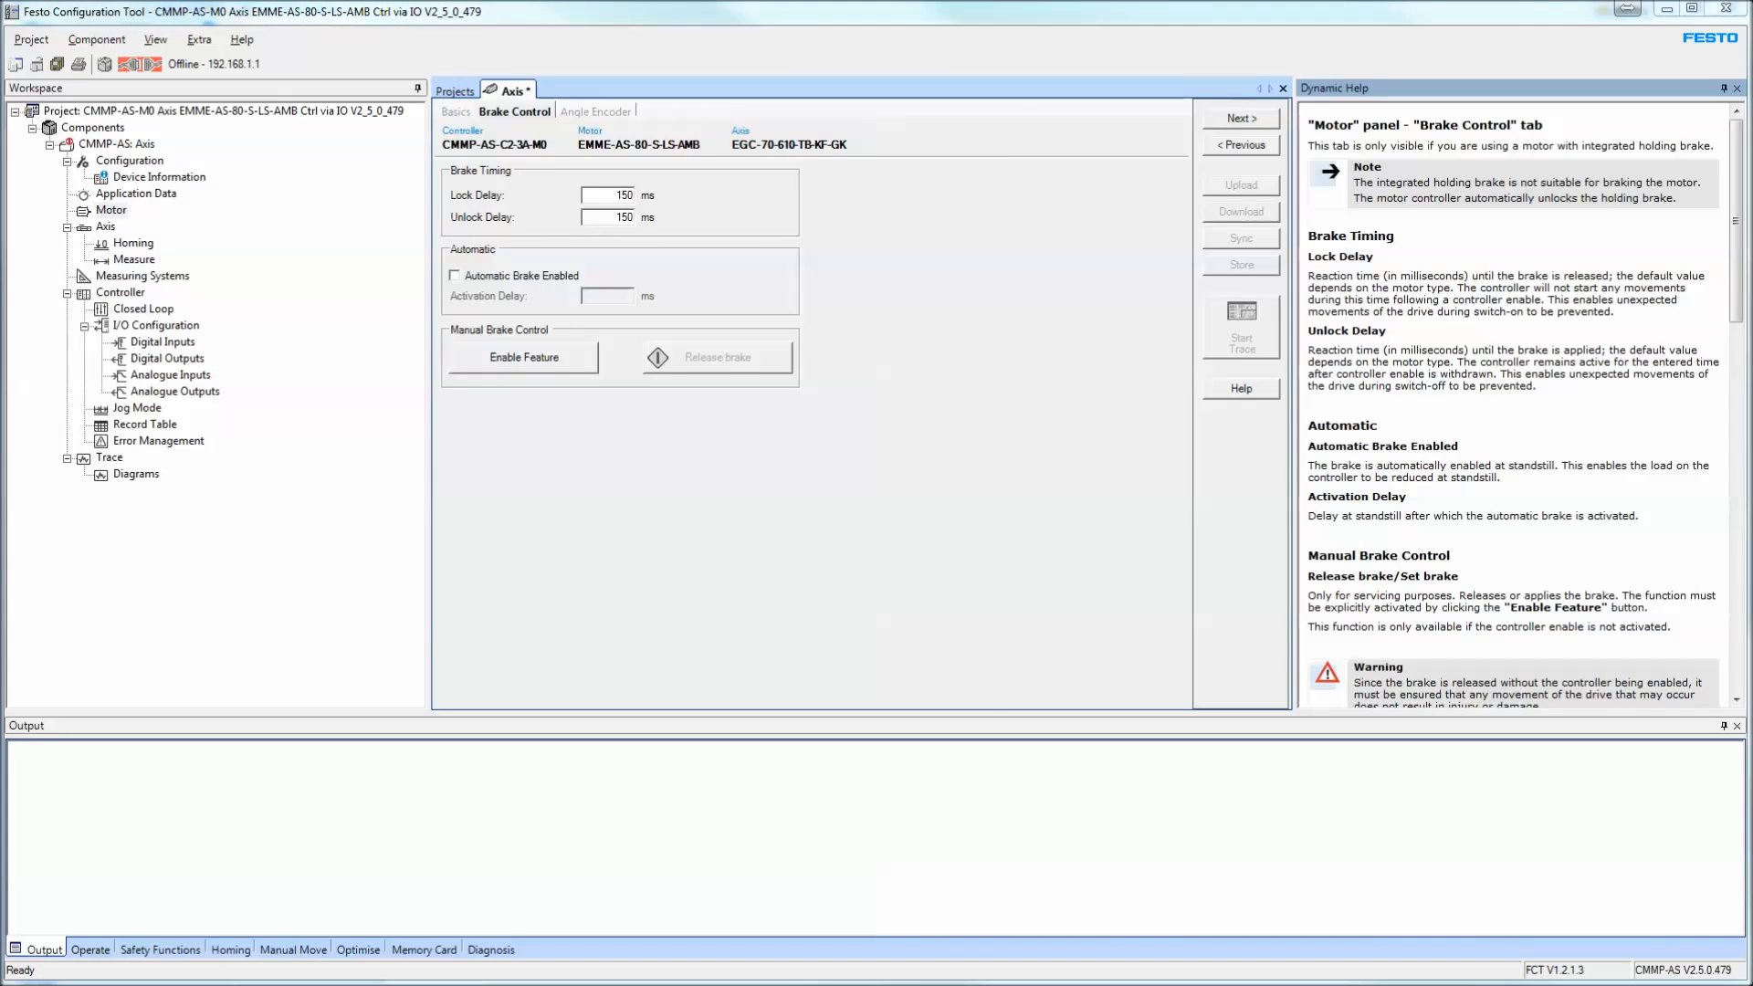
{"action": "key", "text": "alt+Tab"}
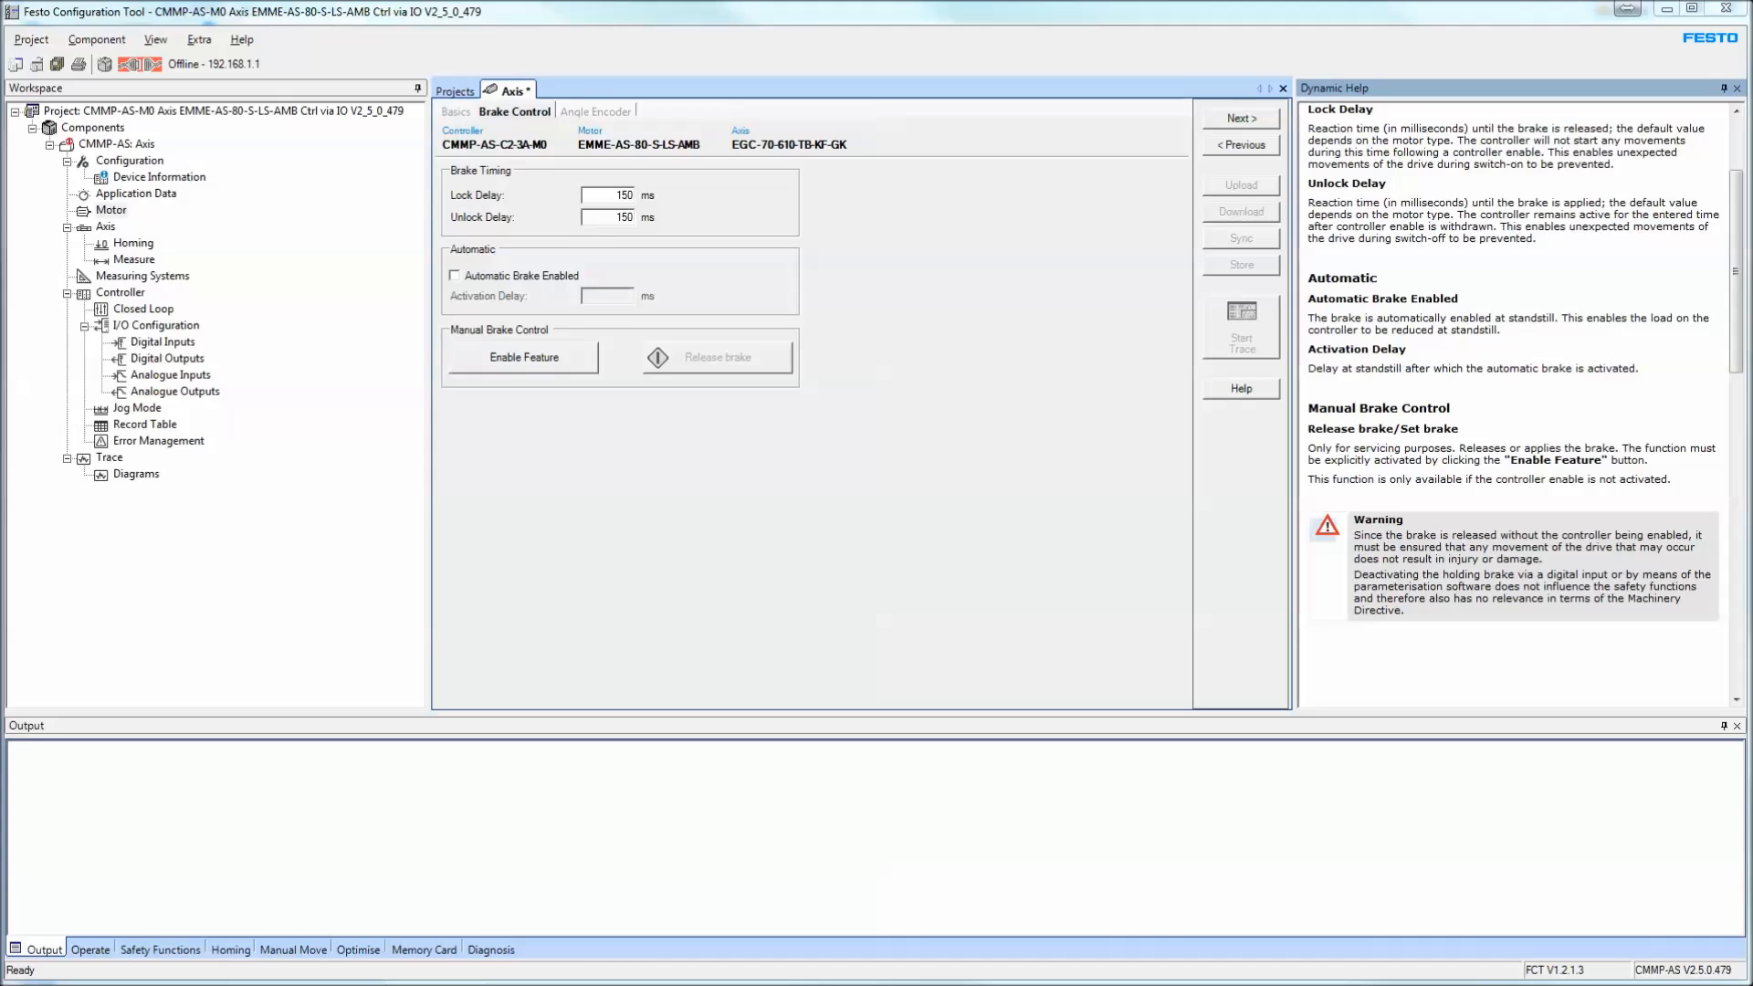
{"action": "left_click", "coordinate": [1241, 120]}
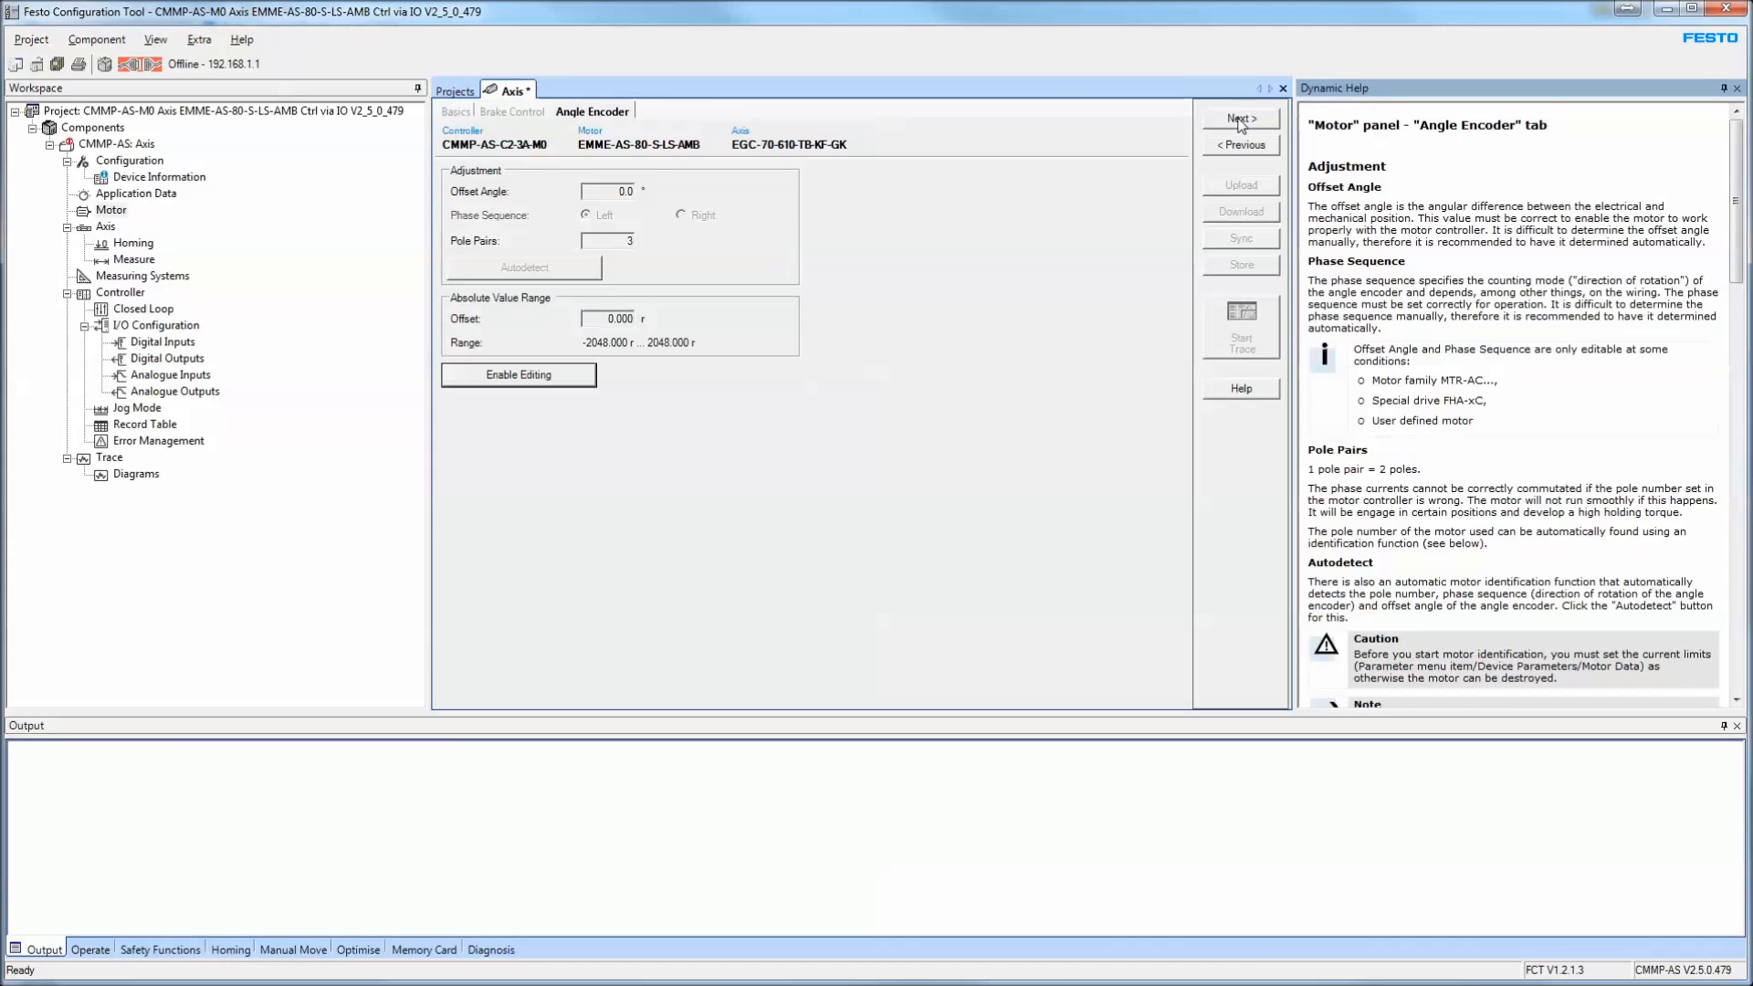
Enable editing of the axis limits and review the quick stop, limit switch and software limit decelerations and the positive velocity limit
{"action": "left_click", "coordinate": [1240, 119]}
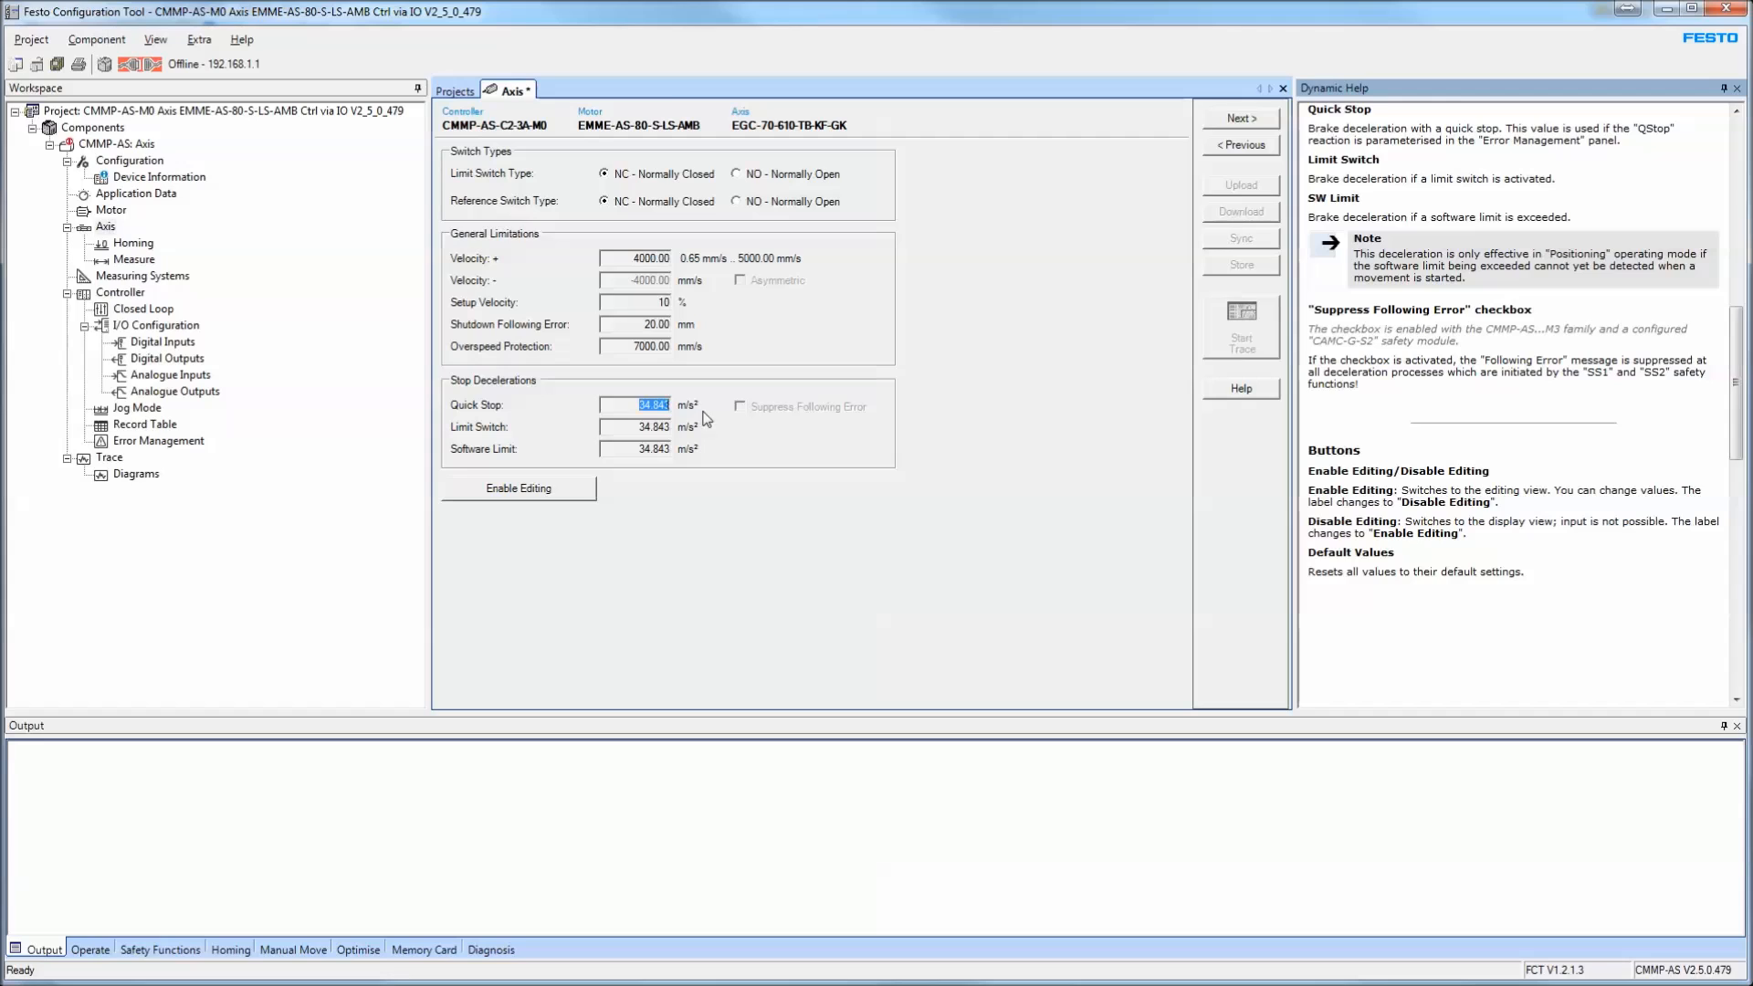
{"action": "left_click", "coordinate": [544, 491]}
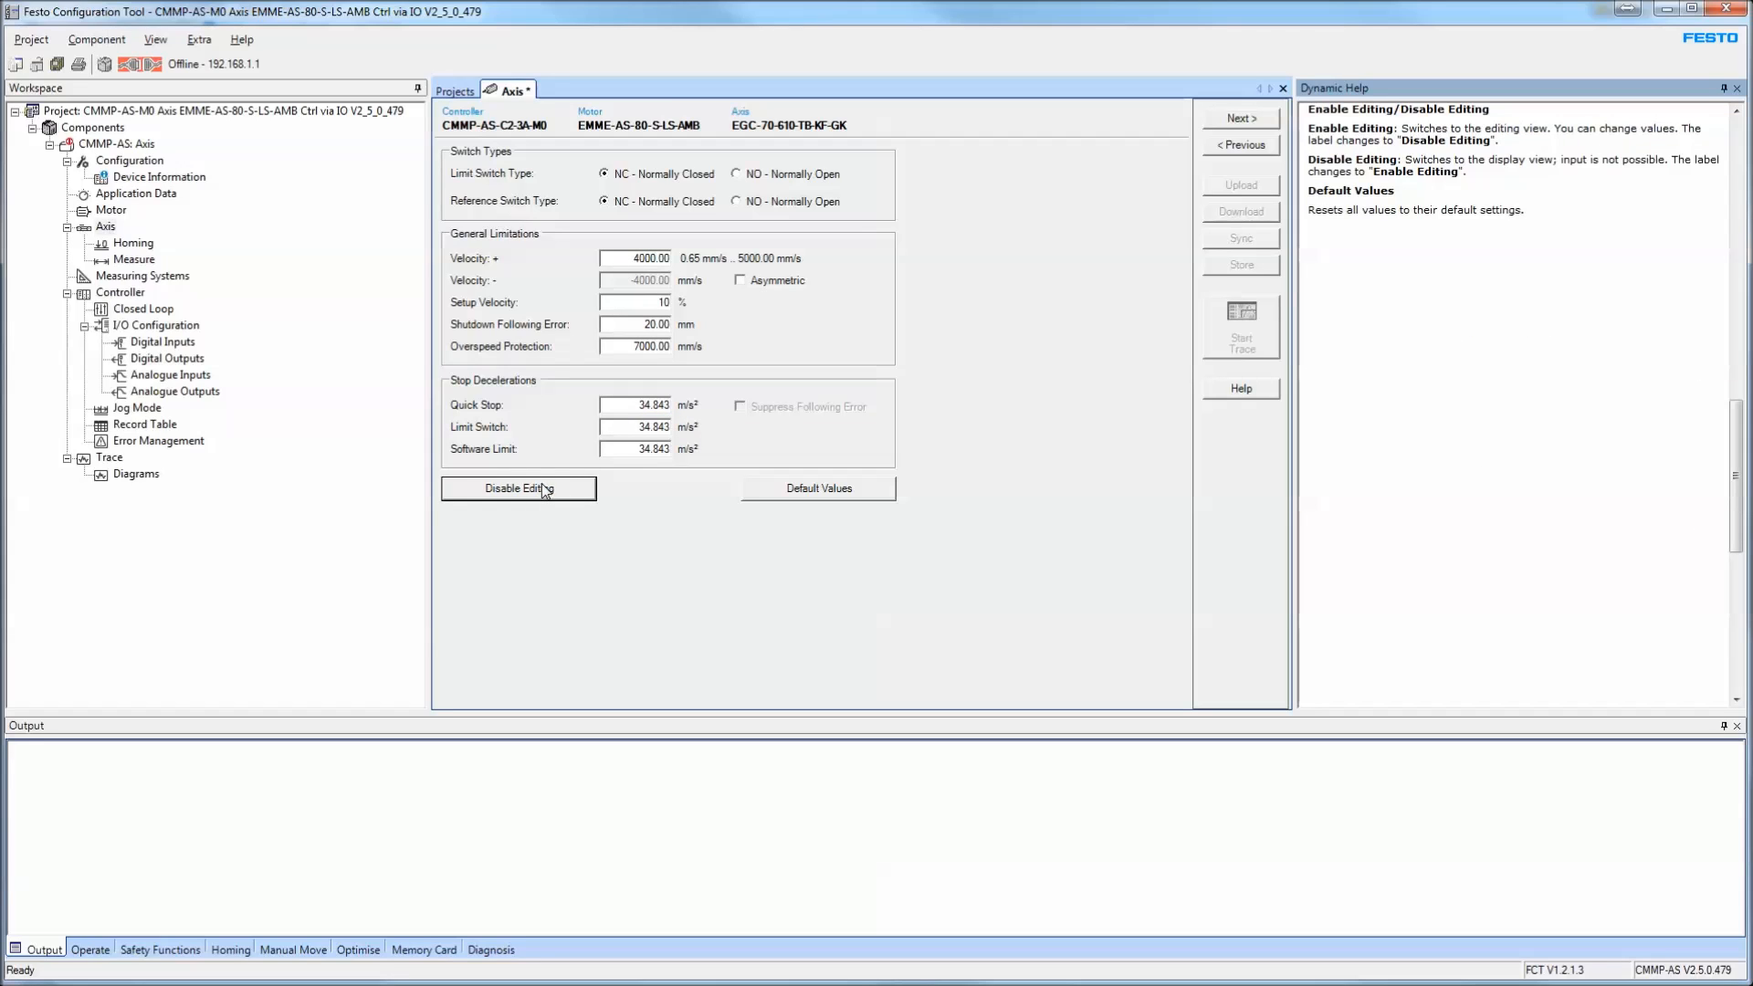
{"action": "left_click", "coordinate": [659, 405]}
{"action": "left_click", "coordinate": [636, 426]}
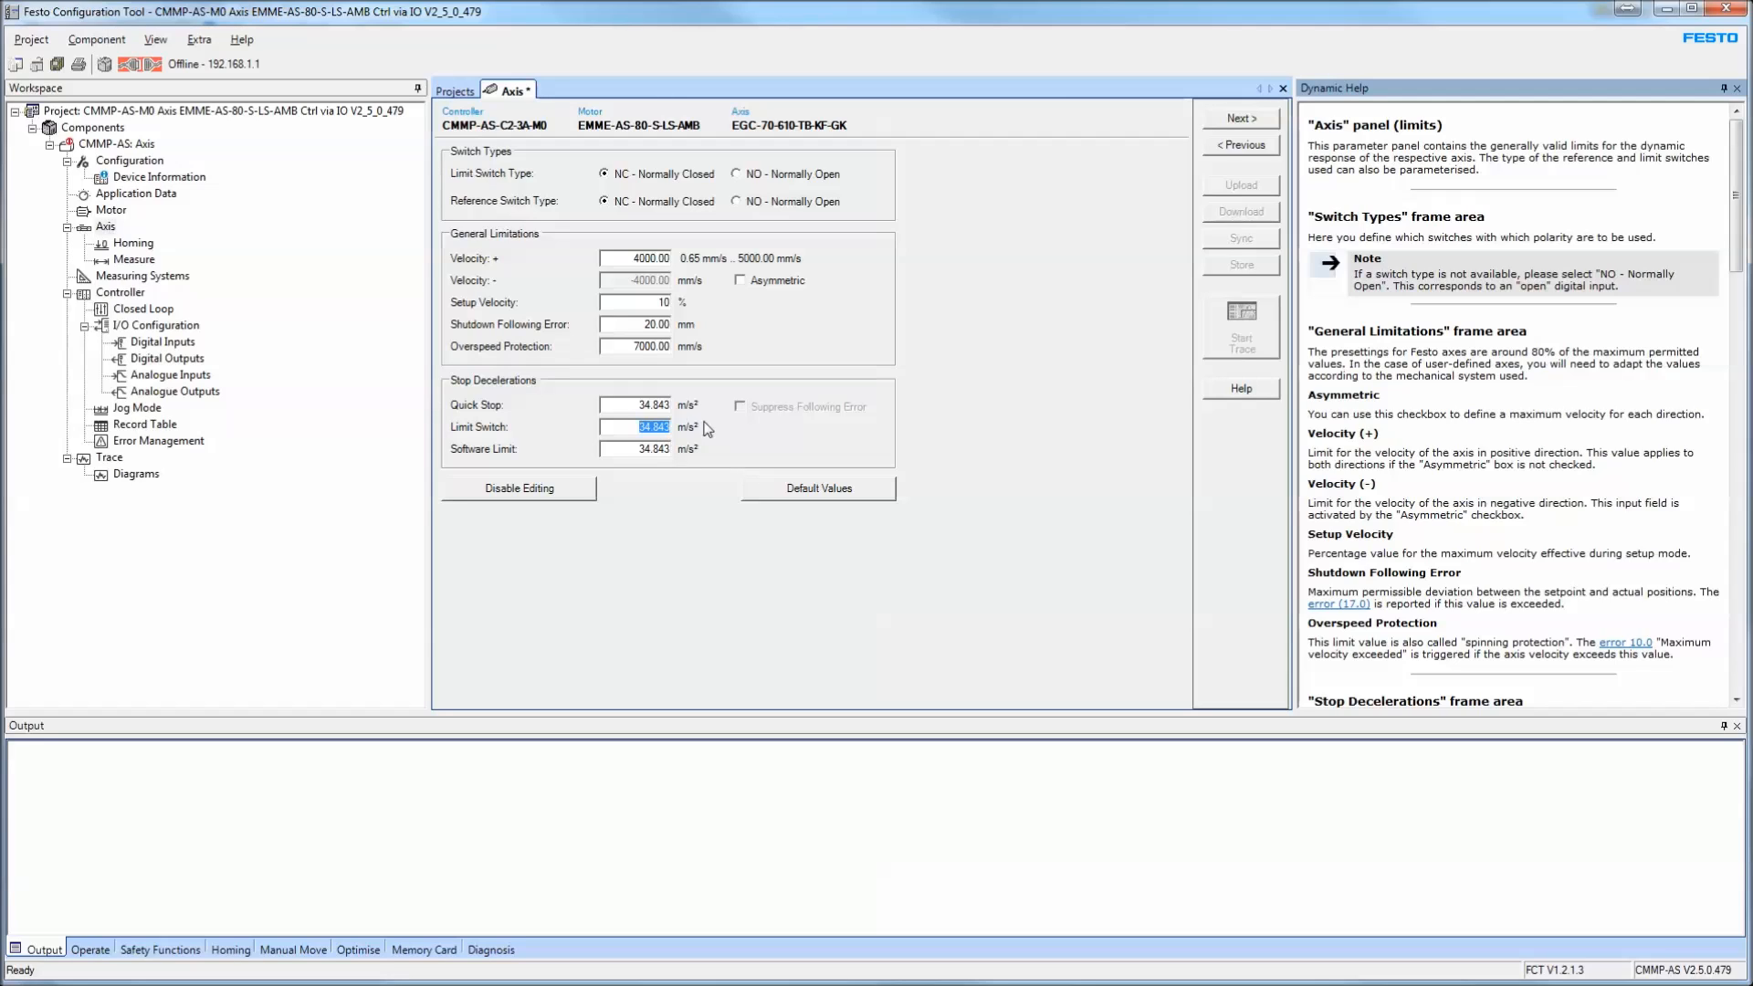
{"action": "key", "text": "shift+Tab"}
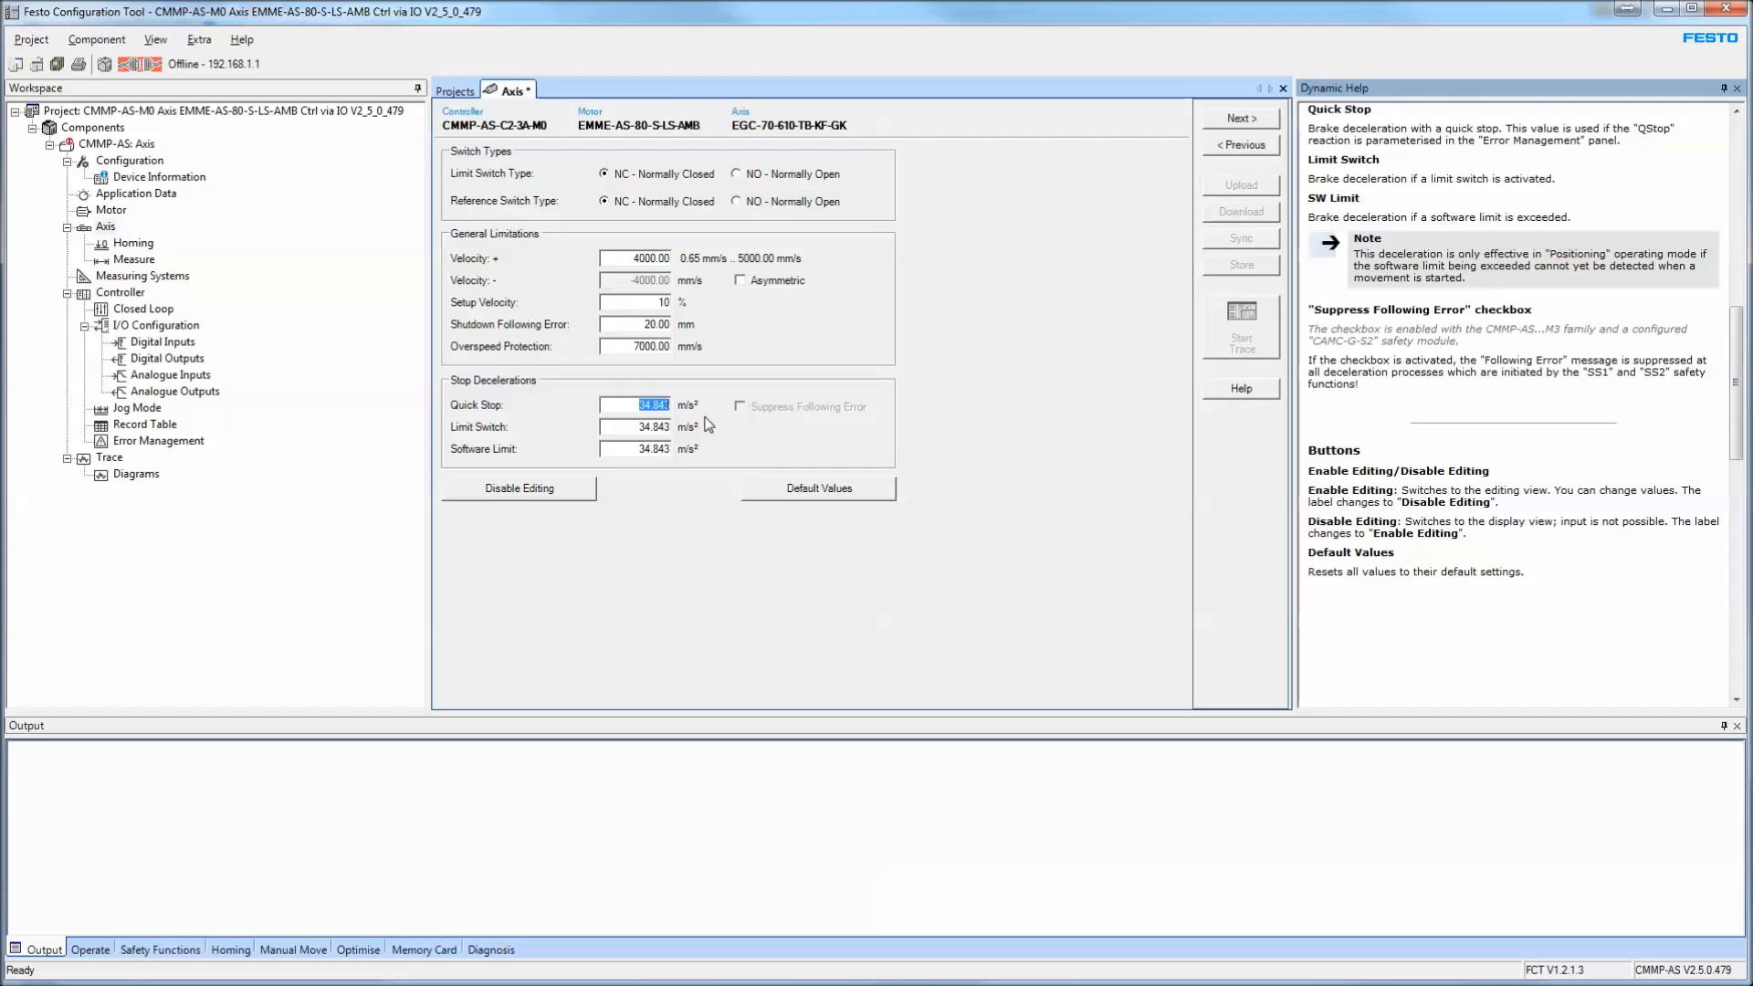
{"action": "left_click", "coordinate": [640, 430]}
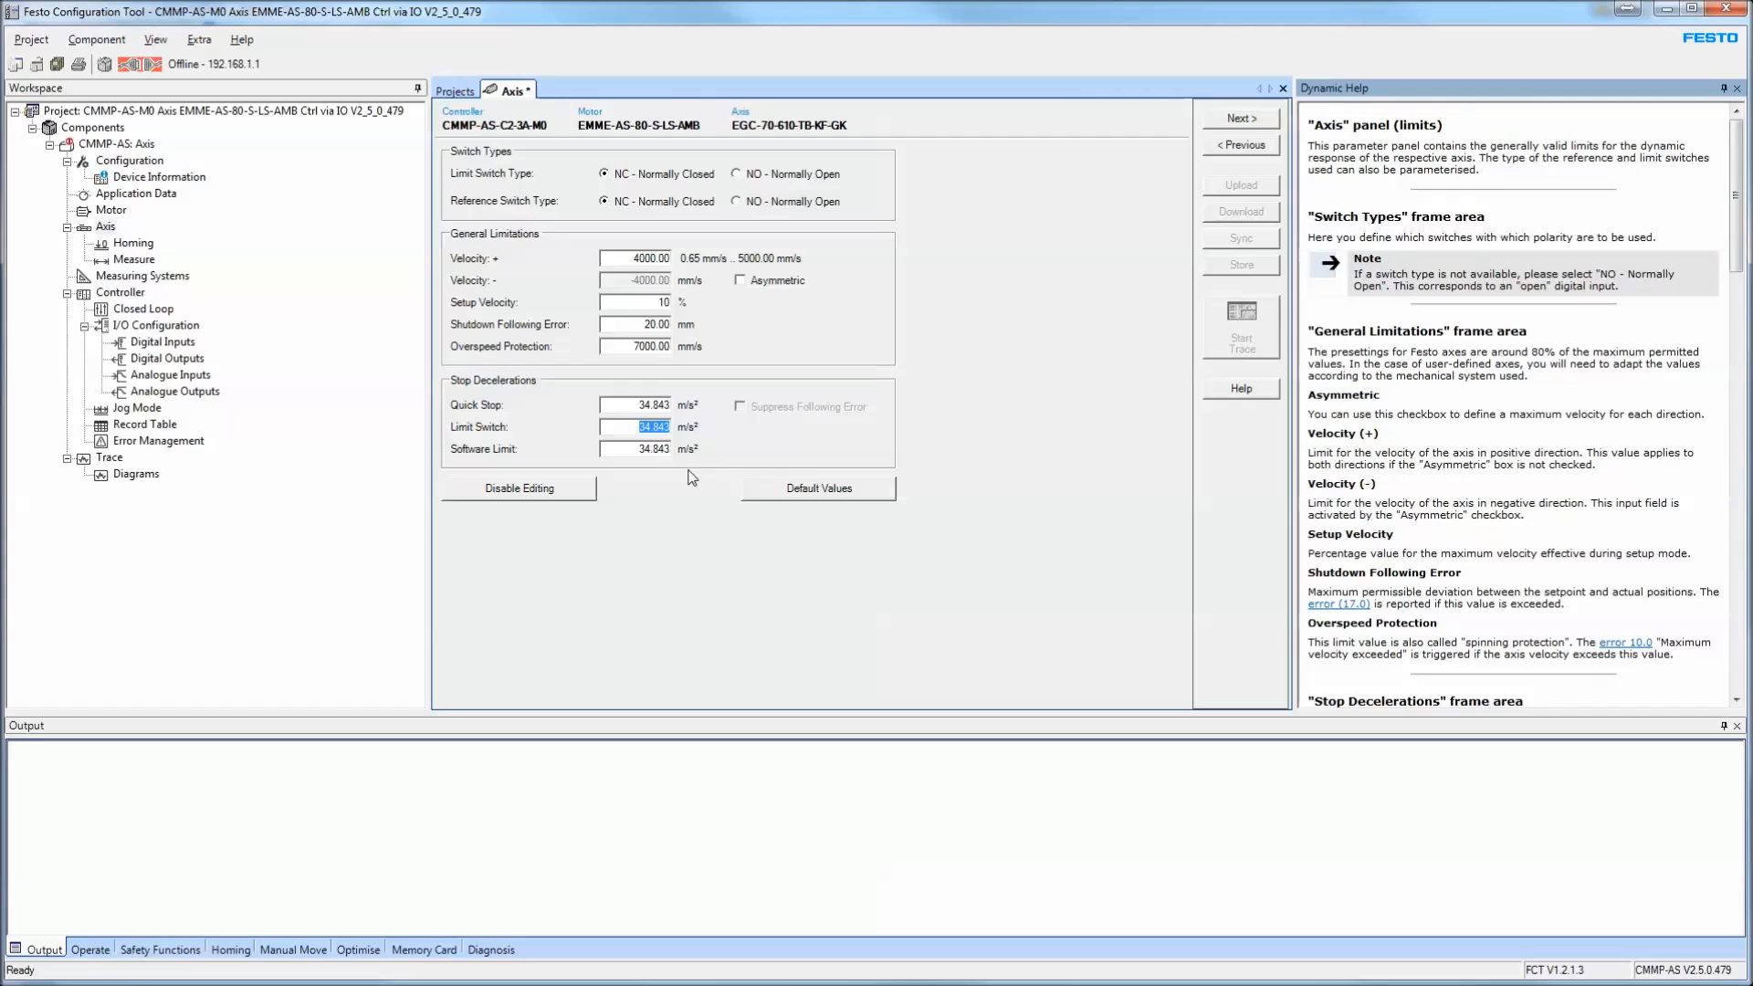
{"action": "left_click", "coordinate": [642, 449]}
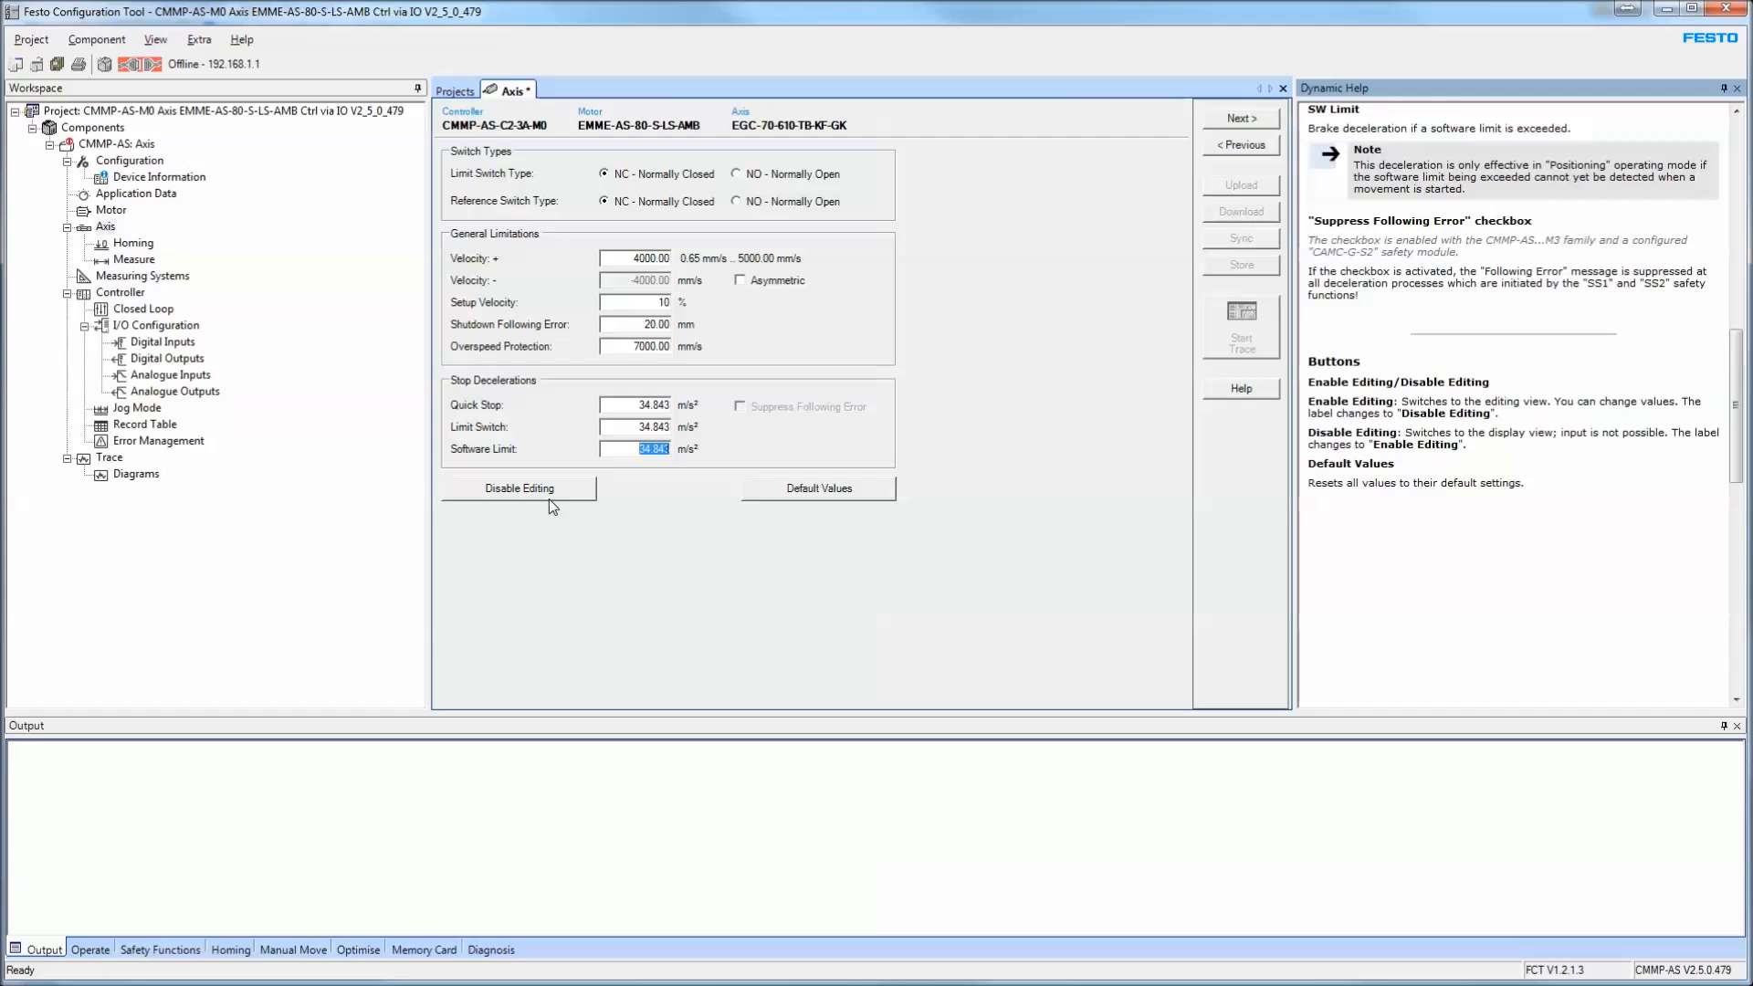
{"action": "left_click", "coordinate": [647, 258]}
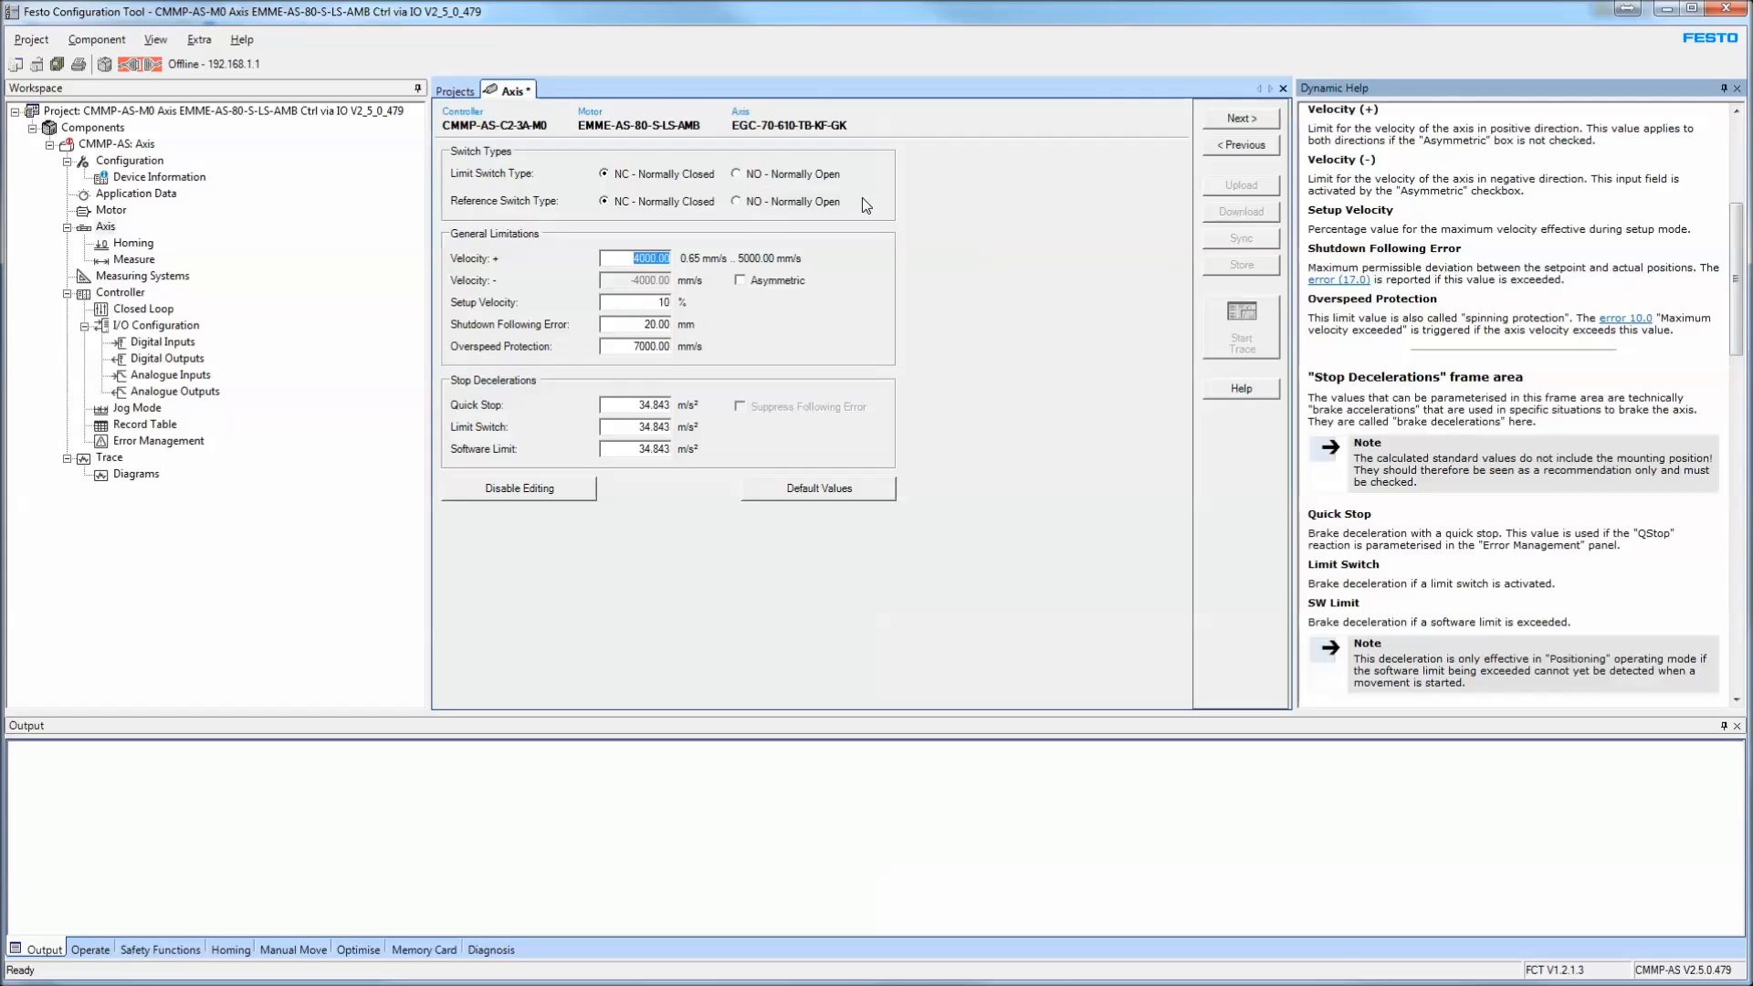
Try normally open for the limit and reference switch types, and set both back to normally closed
{"action": "left_click", "coordinate": [781, 177]}
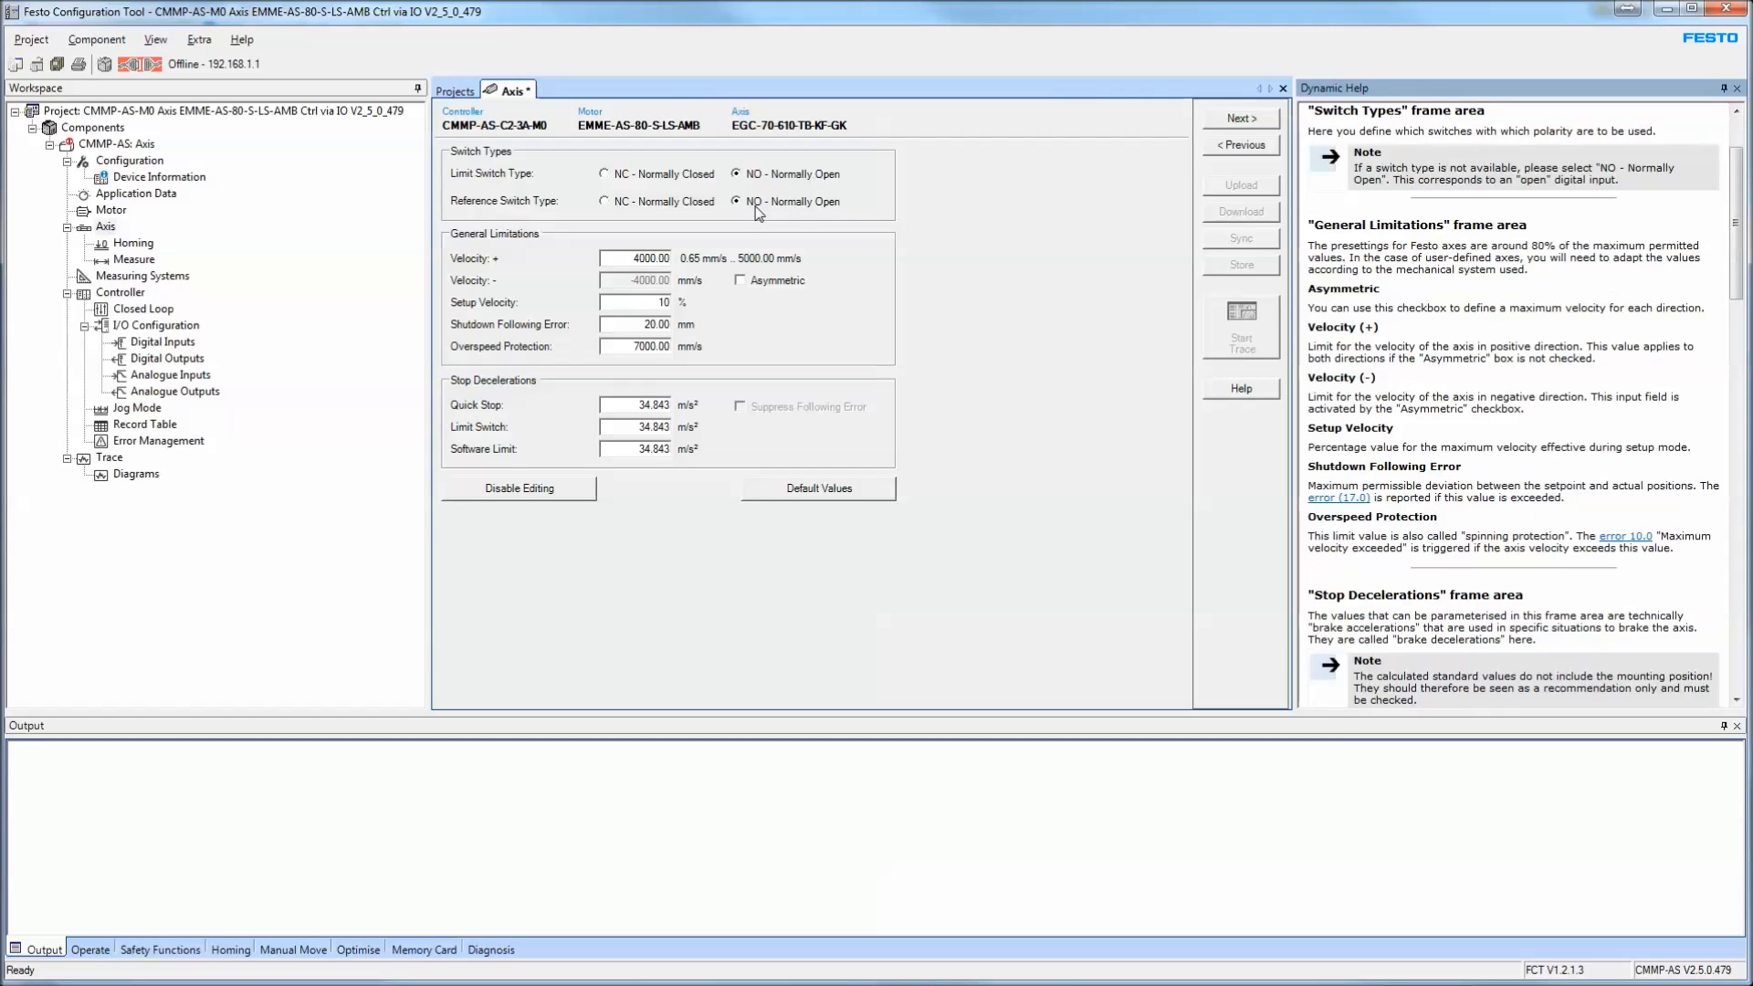
{"action": "left_click", "coordinate": [624, 177]}
{"action": "left_click", "coordinate": [651, 203]}
Set the homing destination to Current position and reset the affected pages to their default values
{"action": "left_click", "coordinate": [1244, 119]}
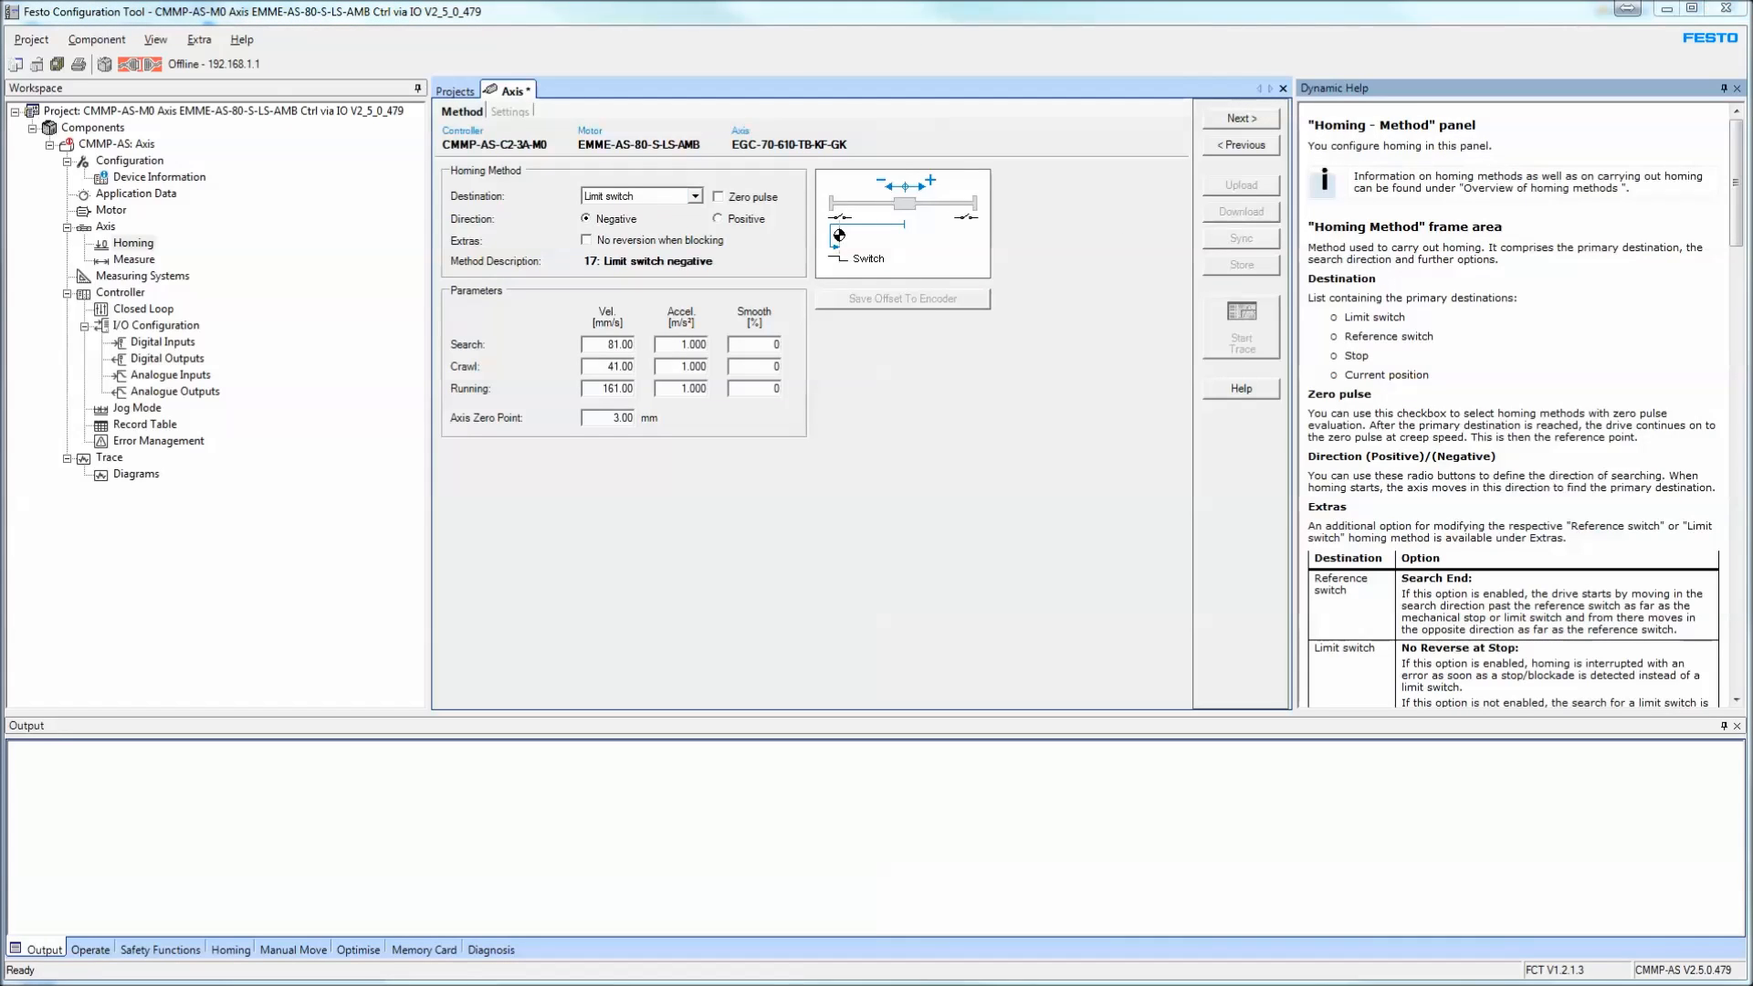
{"action": "left_click", "coordinate": [695, 197]}
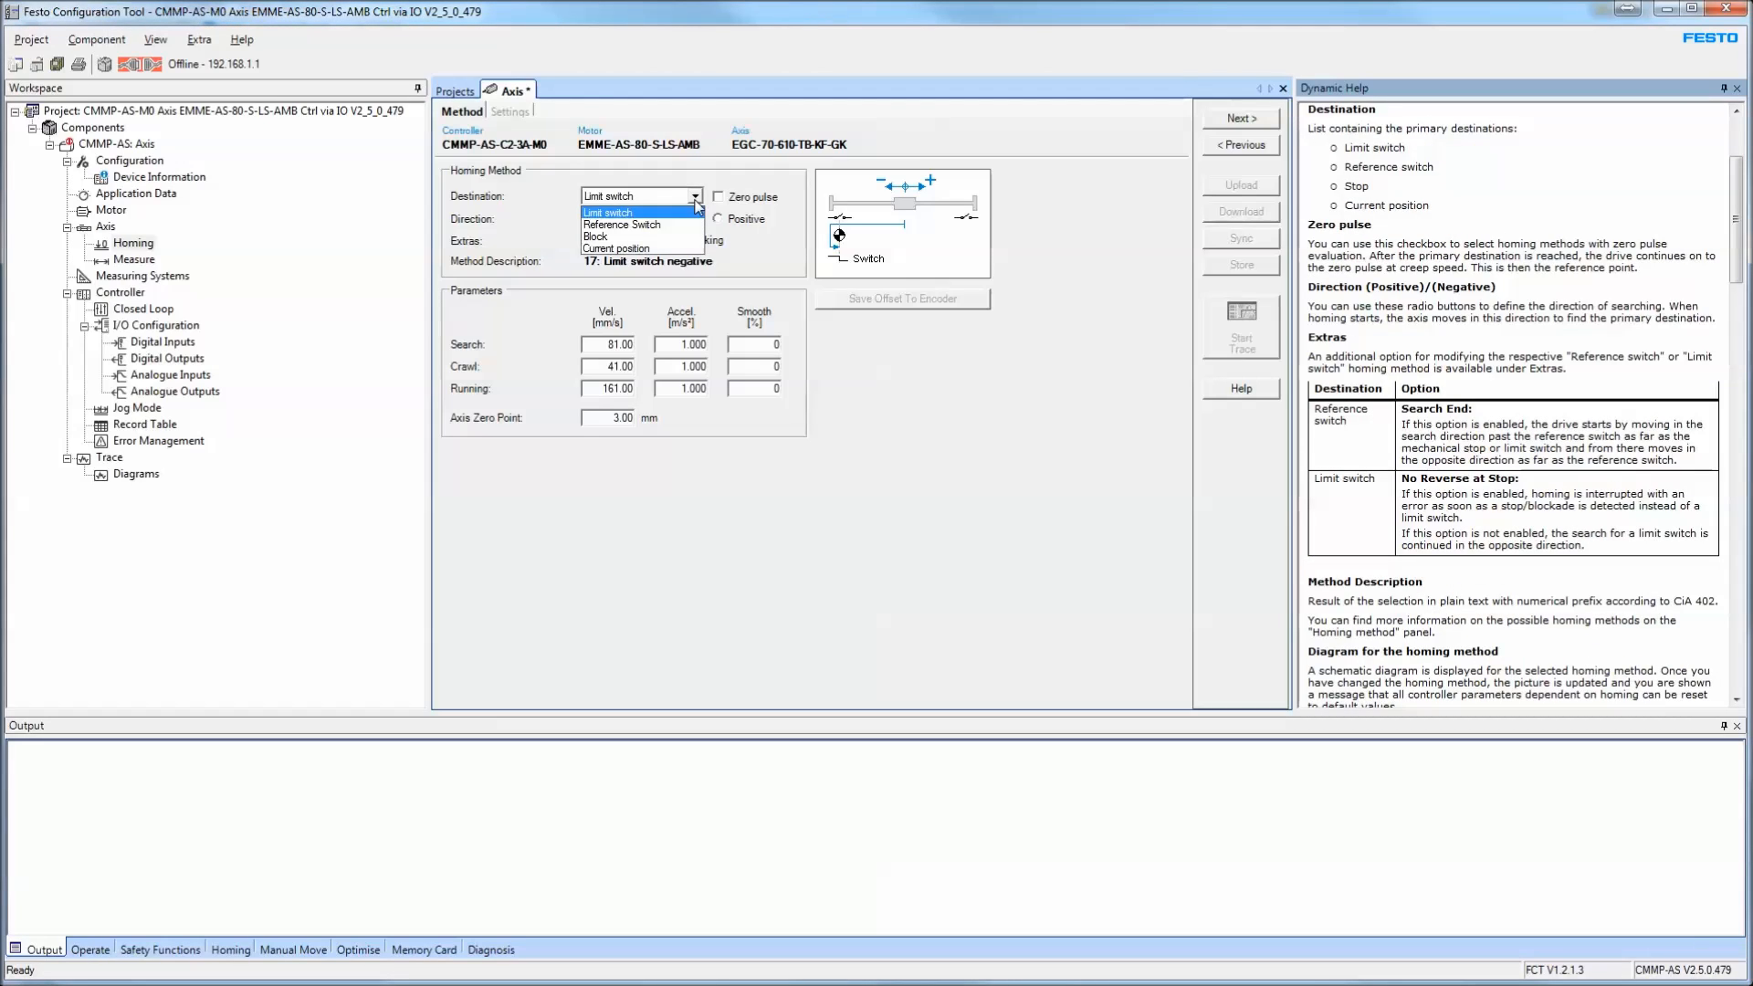
{"action": "left_click", "coordinate": [639, 248]}
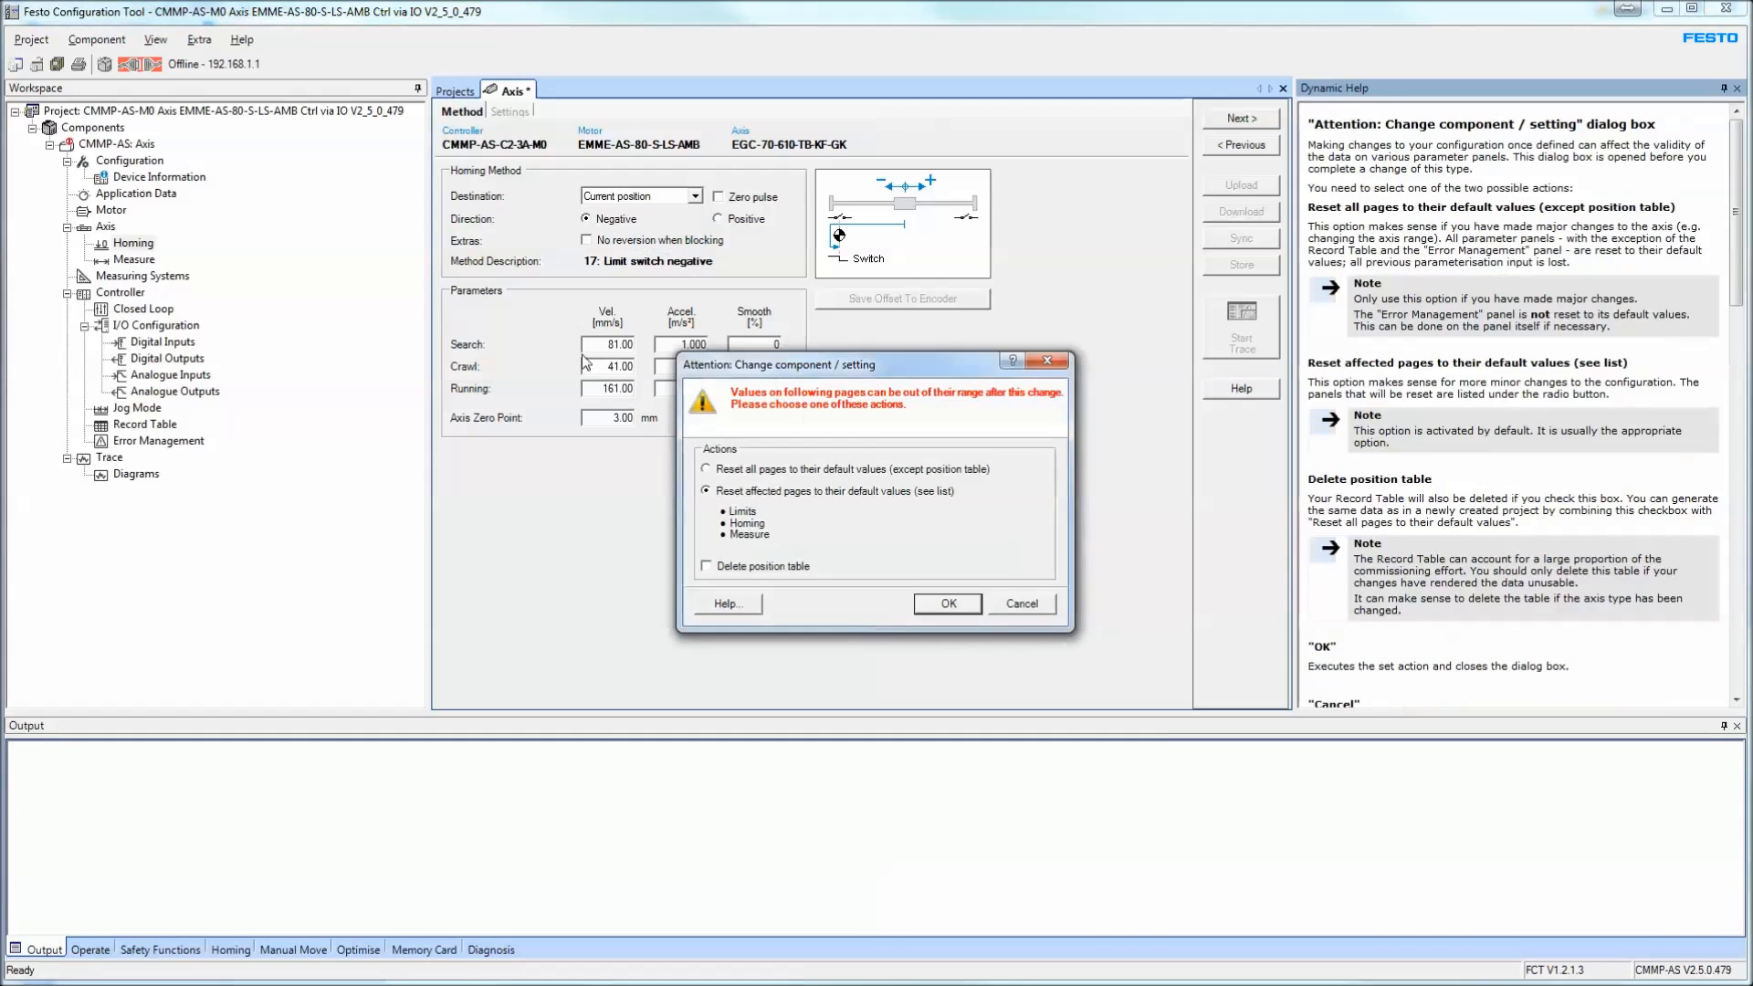
{"action": "left_click", "coordinate": [946, 604]}
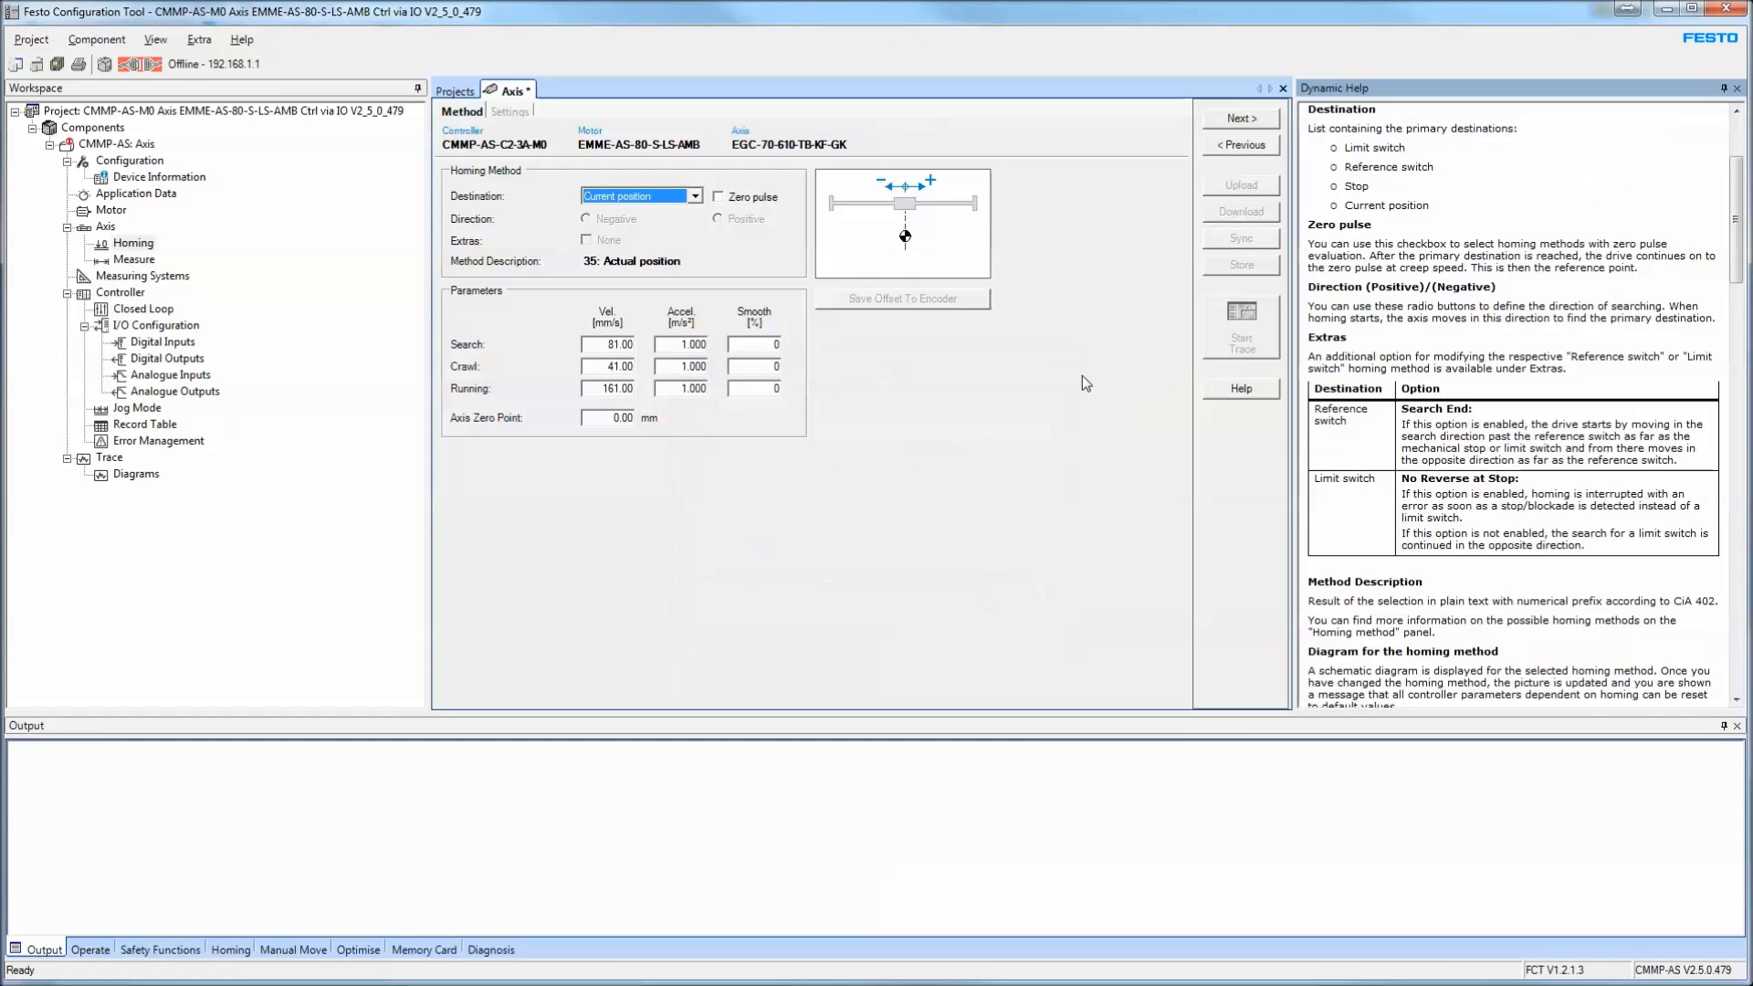
Review the homing method and settings options, trying out homing at power stage and controller enable
{"action": "left_click", "coordinate": [1244, 118]}
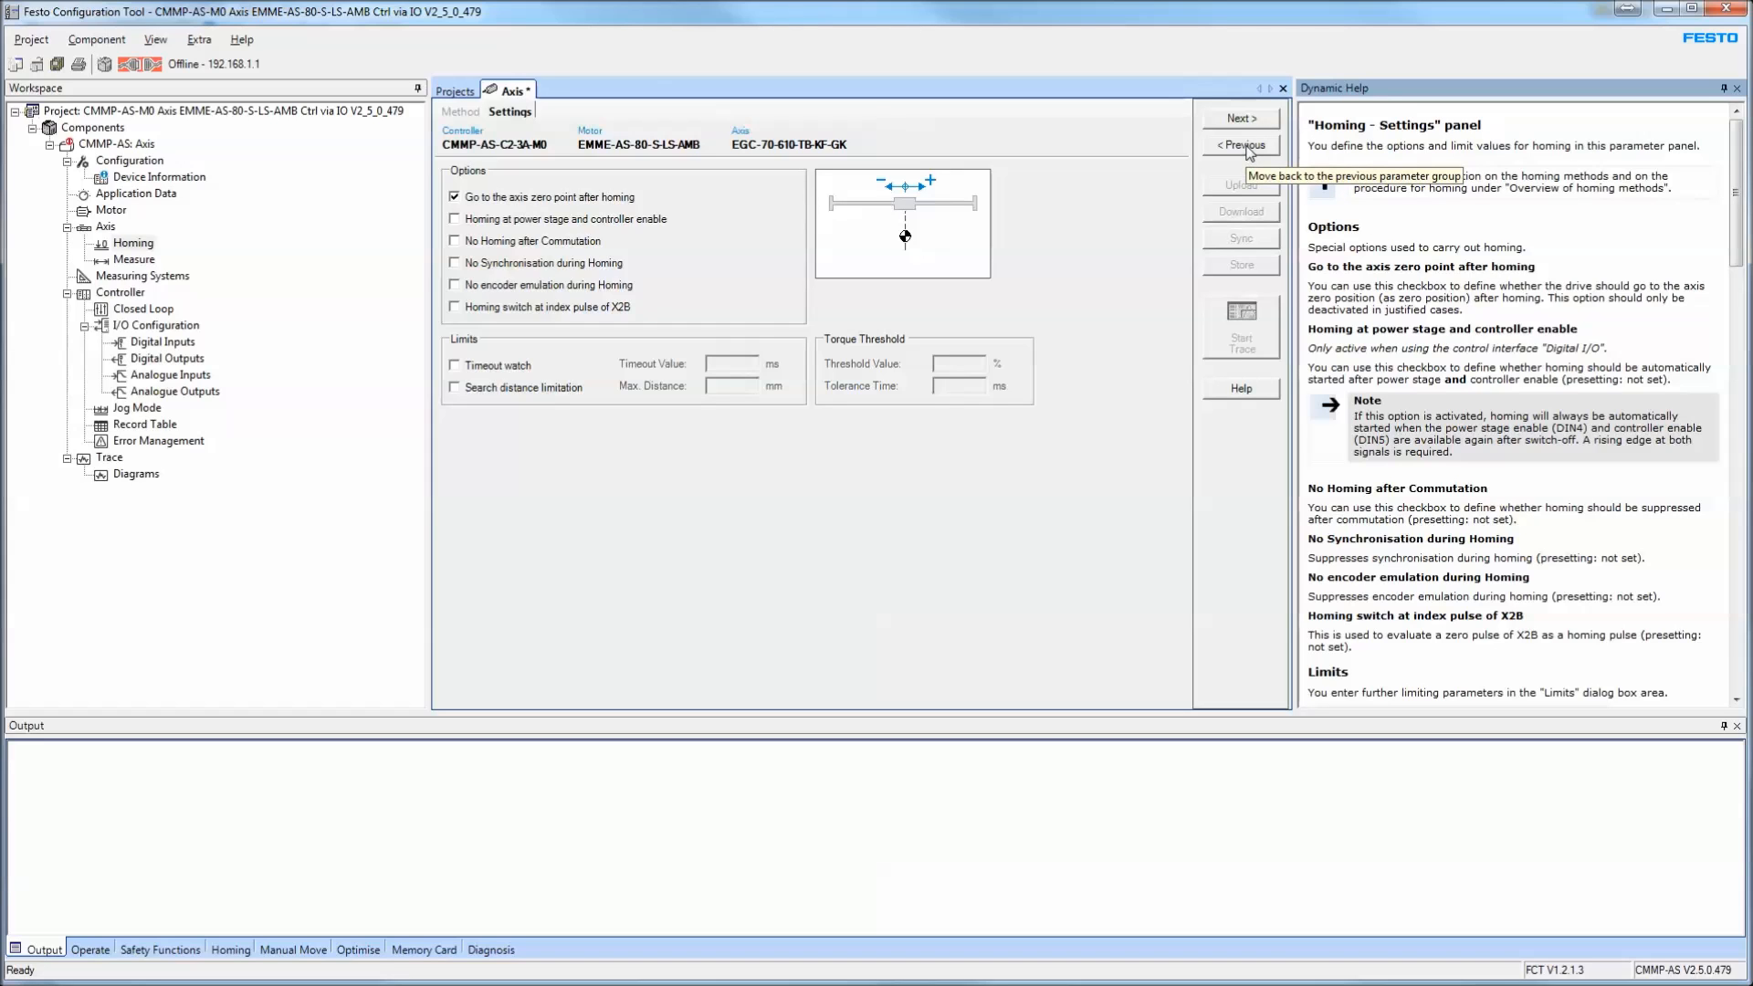
{"action": "left_click", "coordinate": [1243, 146]}
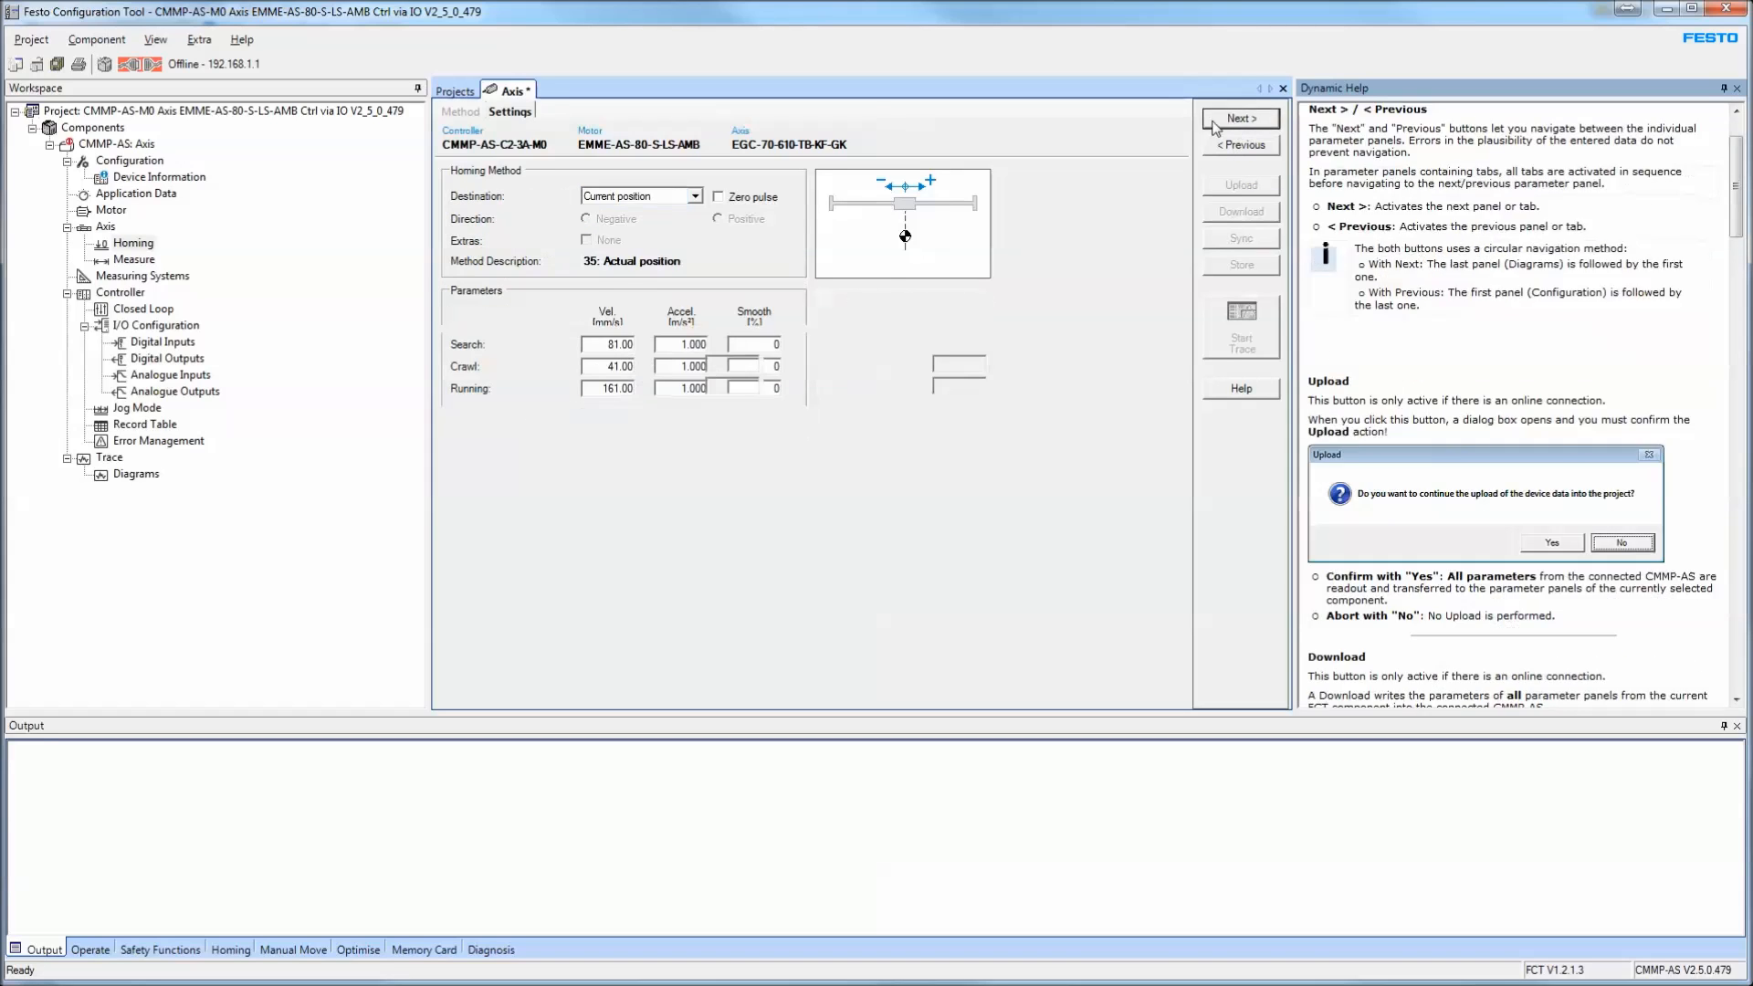
{"action": "left_click", "coordinate": [1242, 119]}
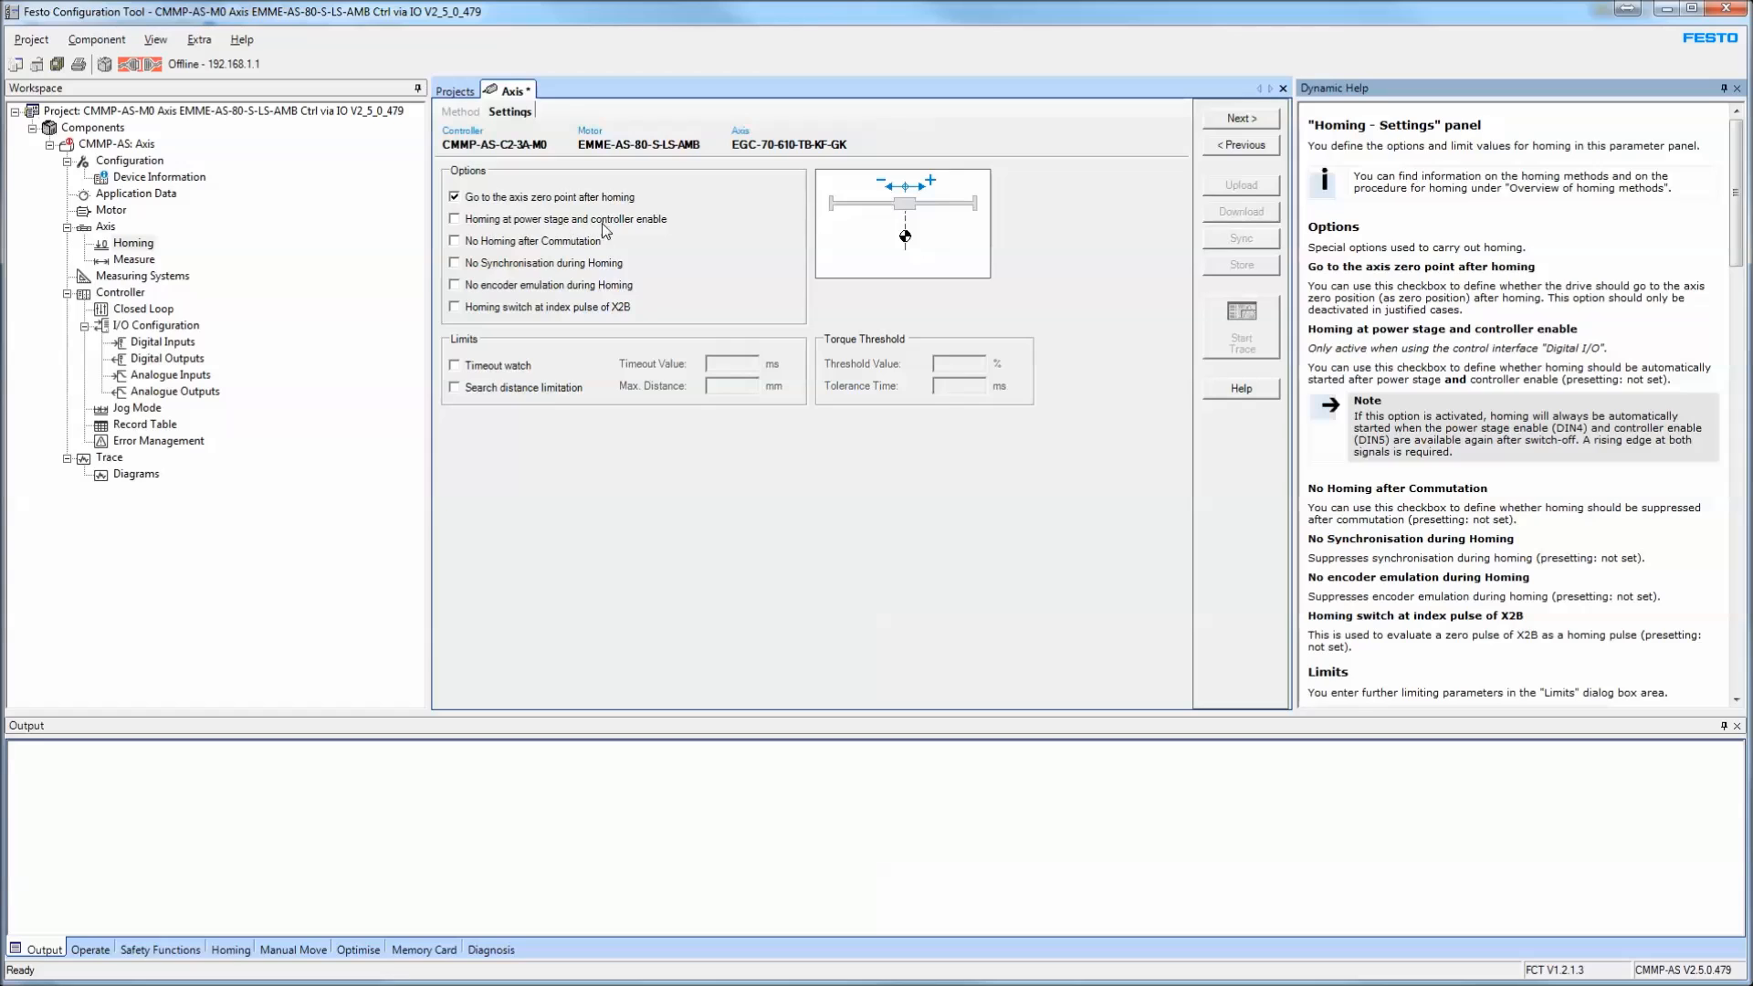
{"action": "left_click", "coordinate": [453, 221]}
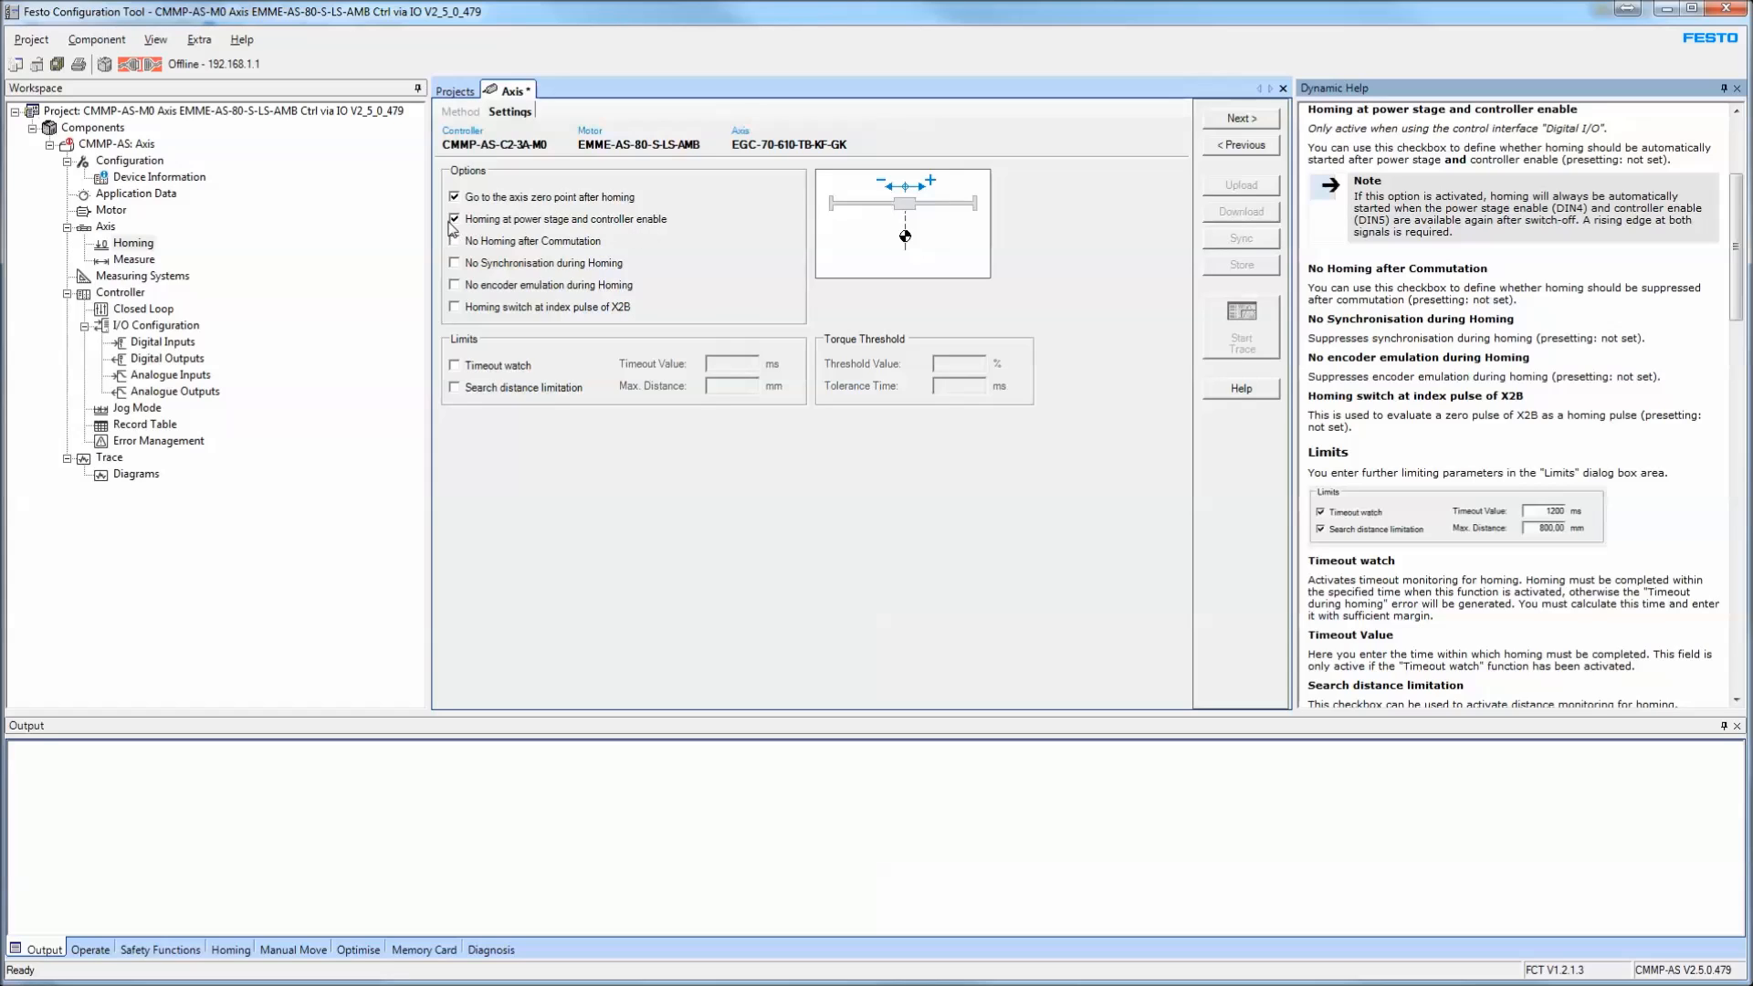
{"action": "left_click", "coordinate": [468, 117]}
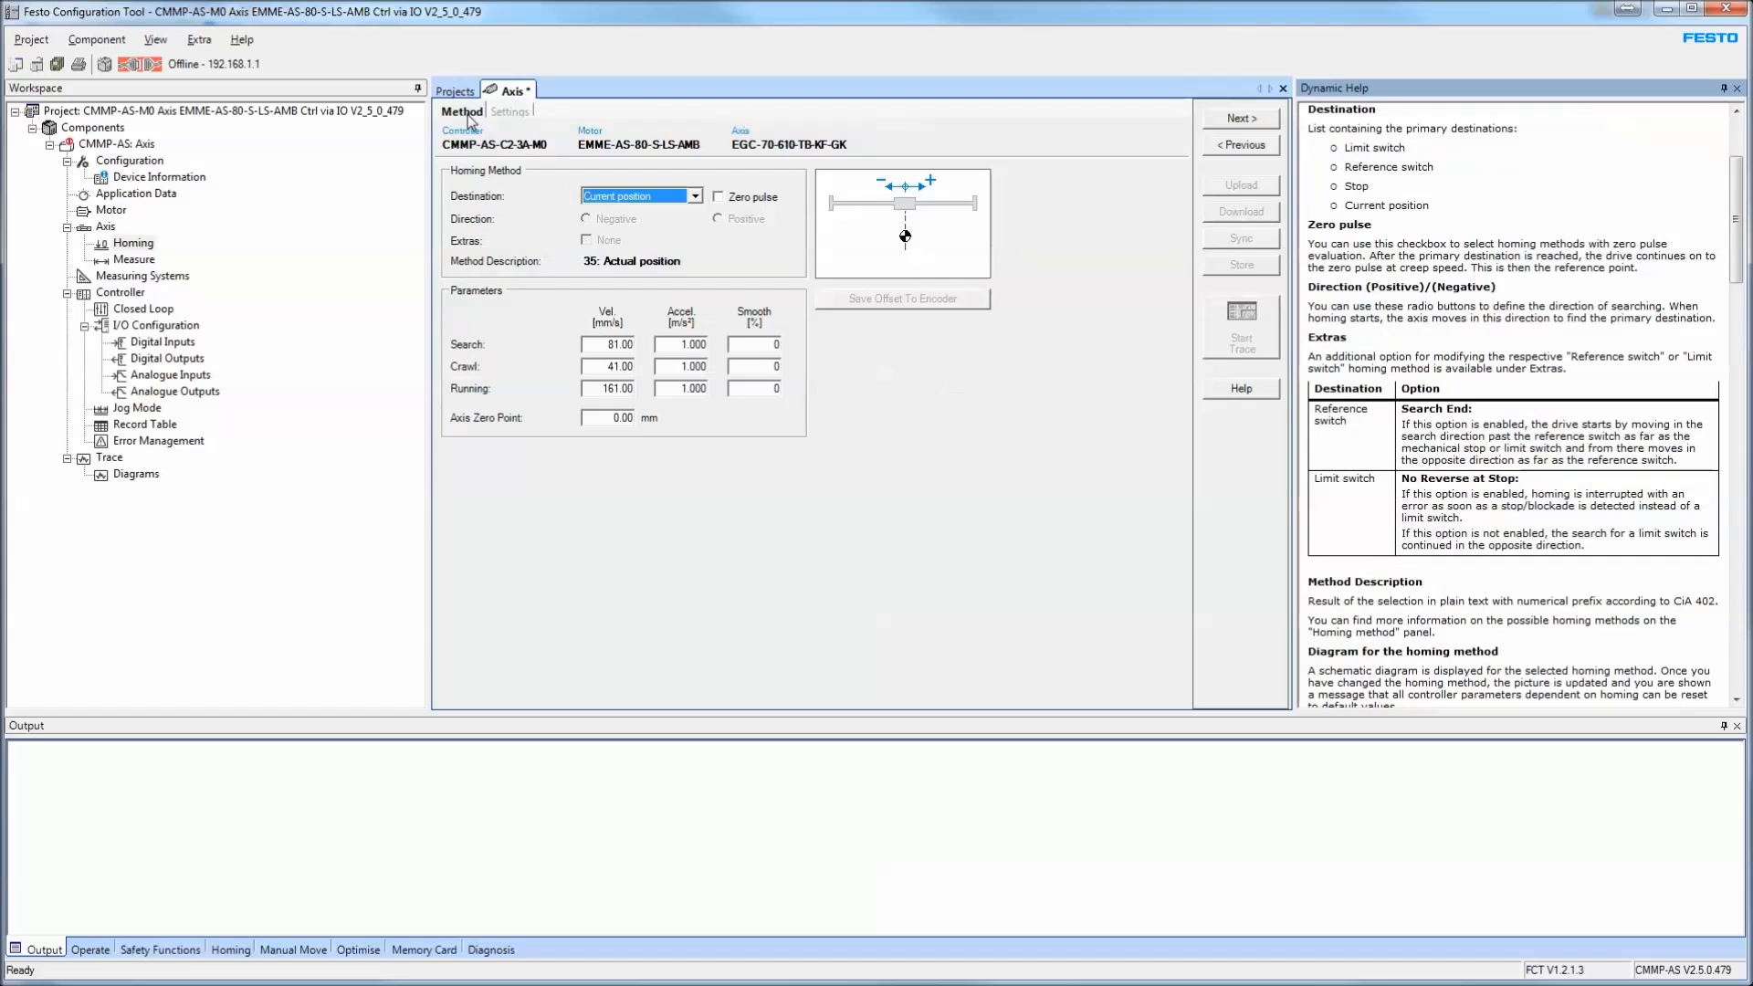
{"action": "left_click", "coordinate": [1238, 120]}
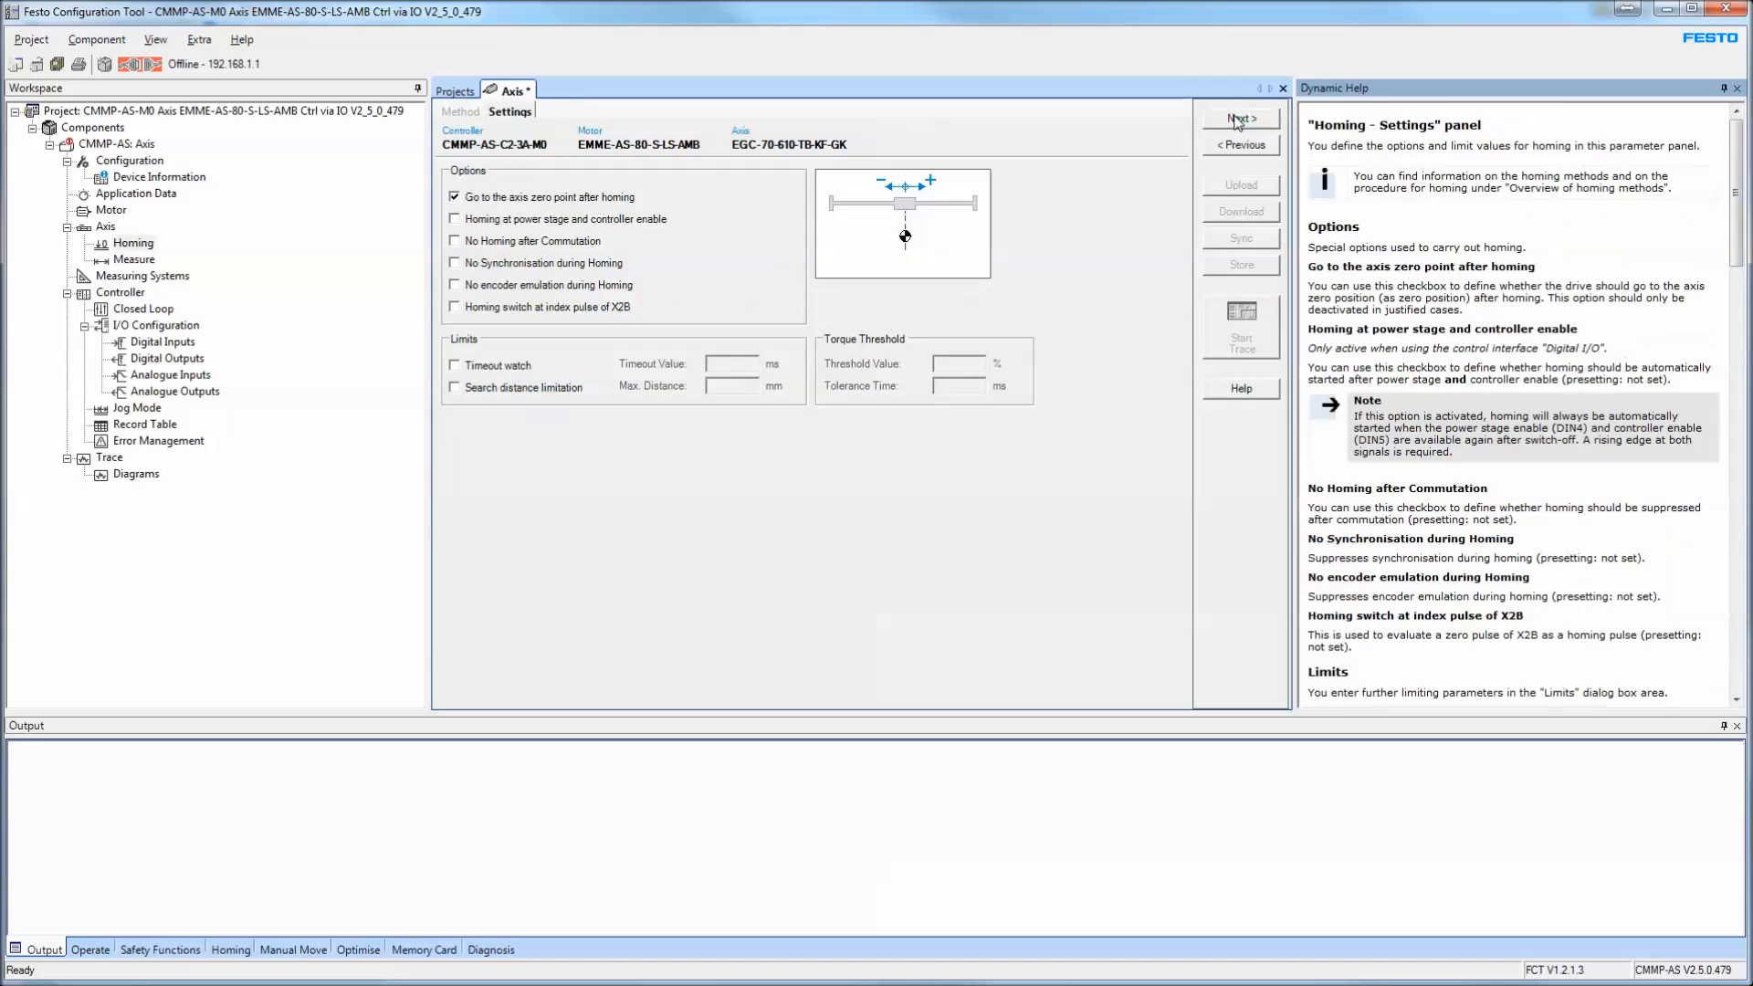
{"action": "left_click", "coordinate": [1237, 148]}
{"action": "left_click", "coordinate": [1249, 117]}
Look through the axis Measure parameters and the Measuring Systems encoder settings
{"action": "left_click", "coordinate": [1243, 122]}
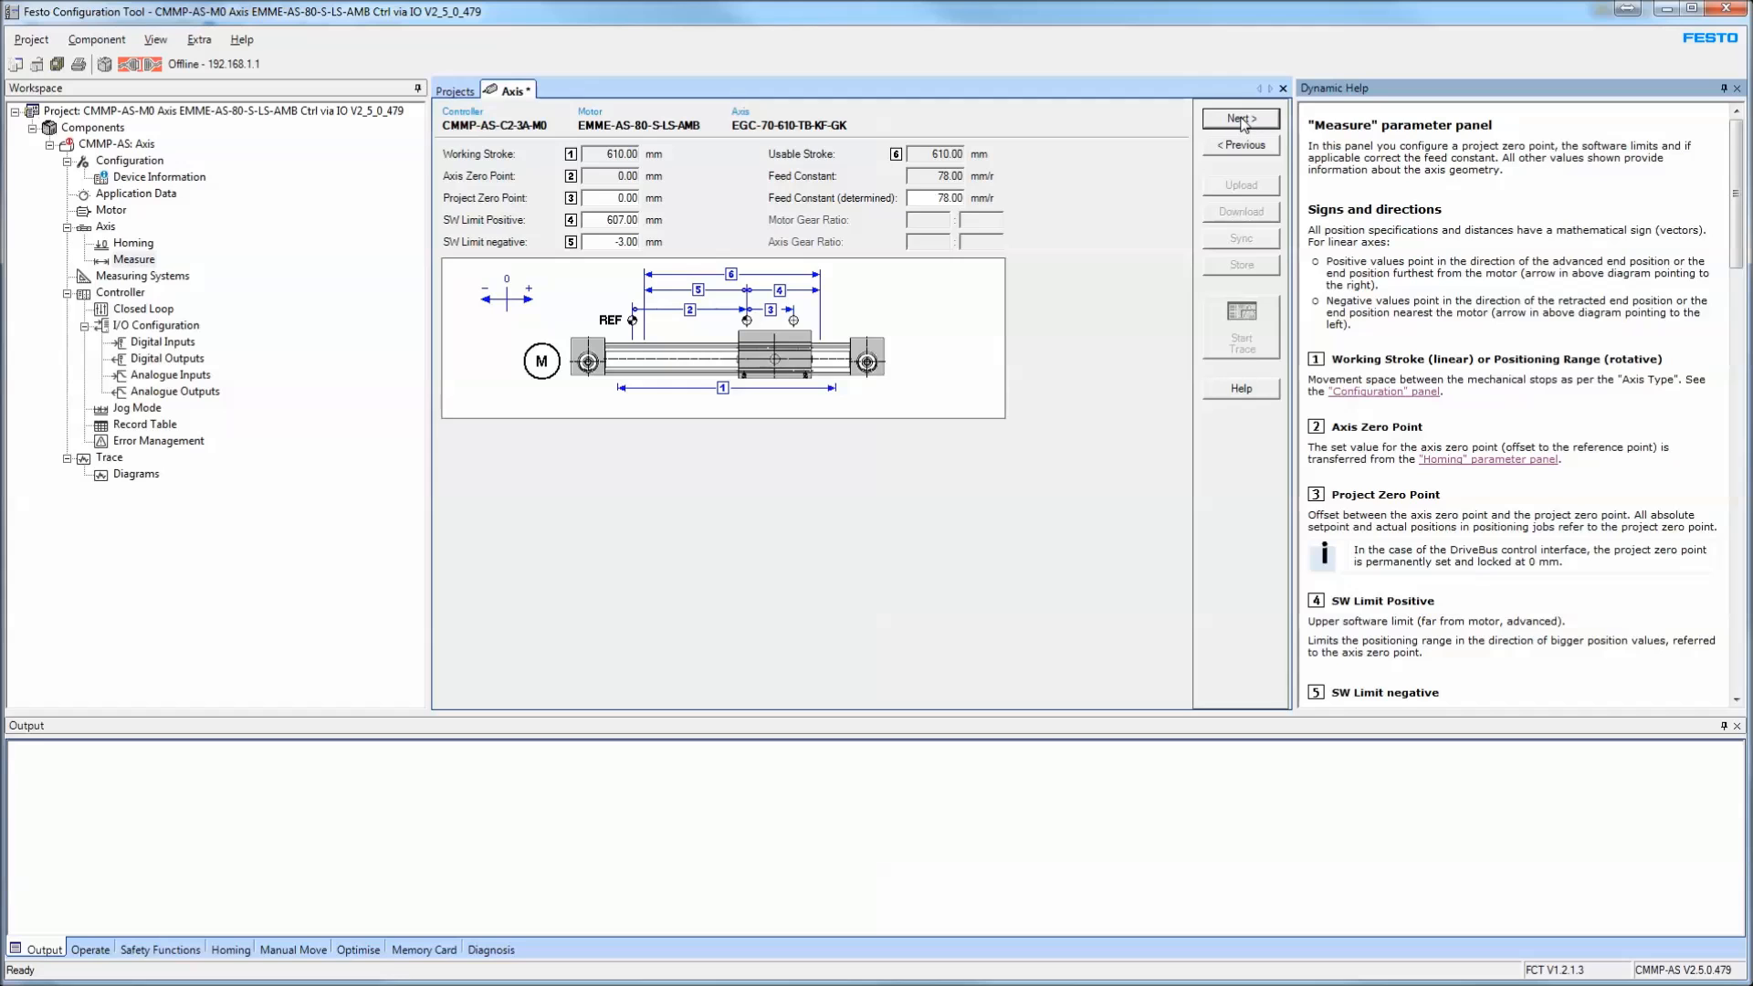
{"action": "left_click", "coordinate": [1243, 121]}
{"action": "left_click", "coordinate": [1242, 121]}
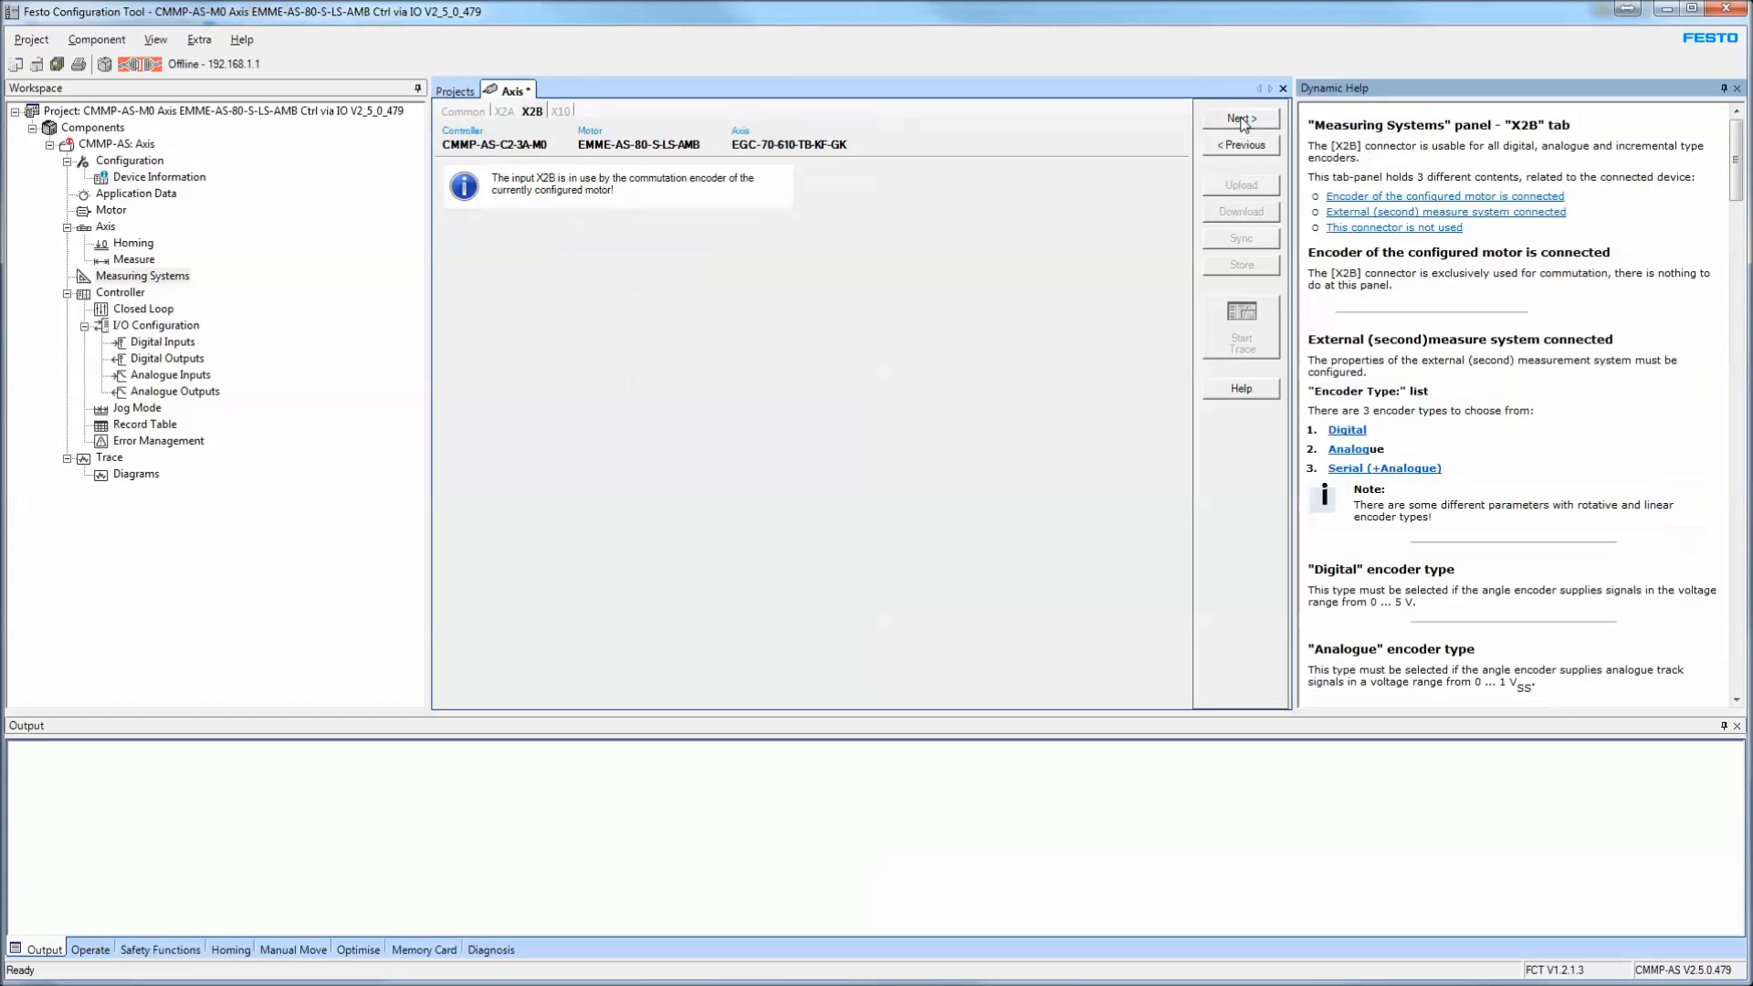
{"action": "left_click", "coordinate": [1243, 122]}
{"action": "left_click", "coordinate": [1242, 122]}
Calculate the controller's closed loop settings with the Middle dynamic response
{"action": "left_click", "coordinate": [1243, 121]}
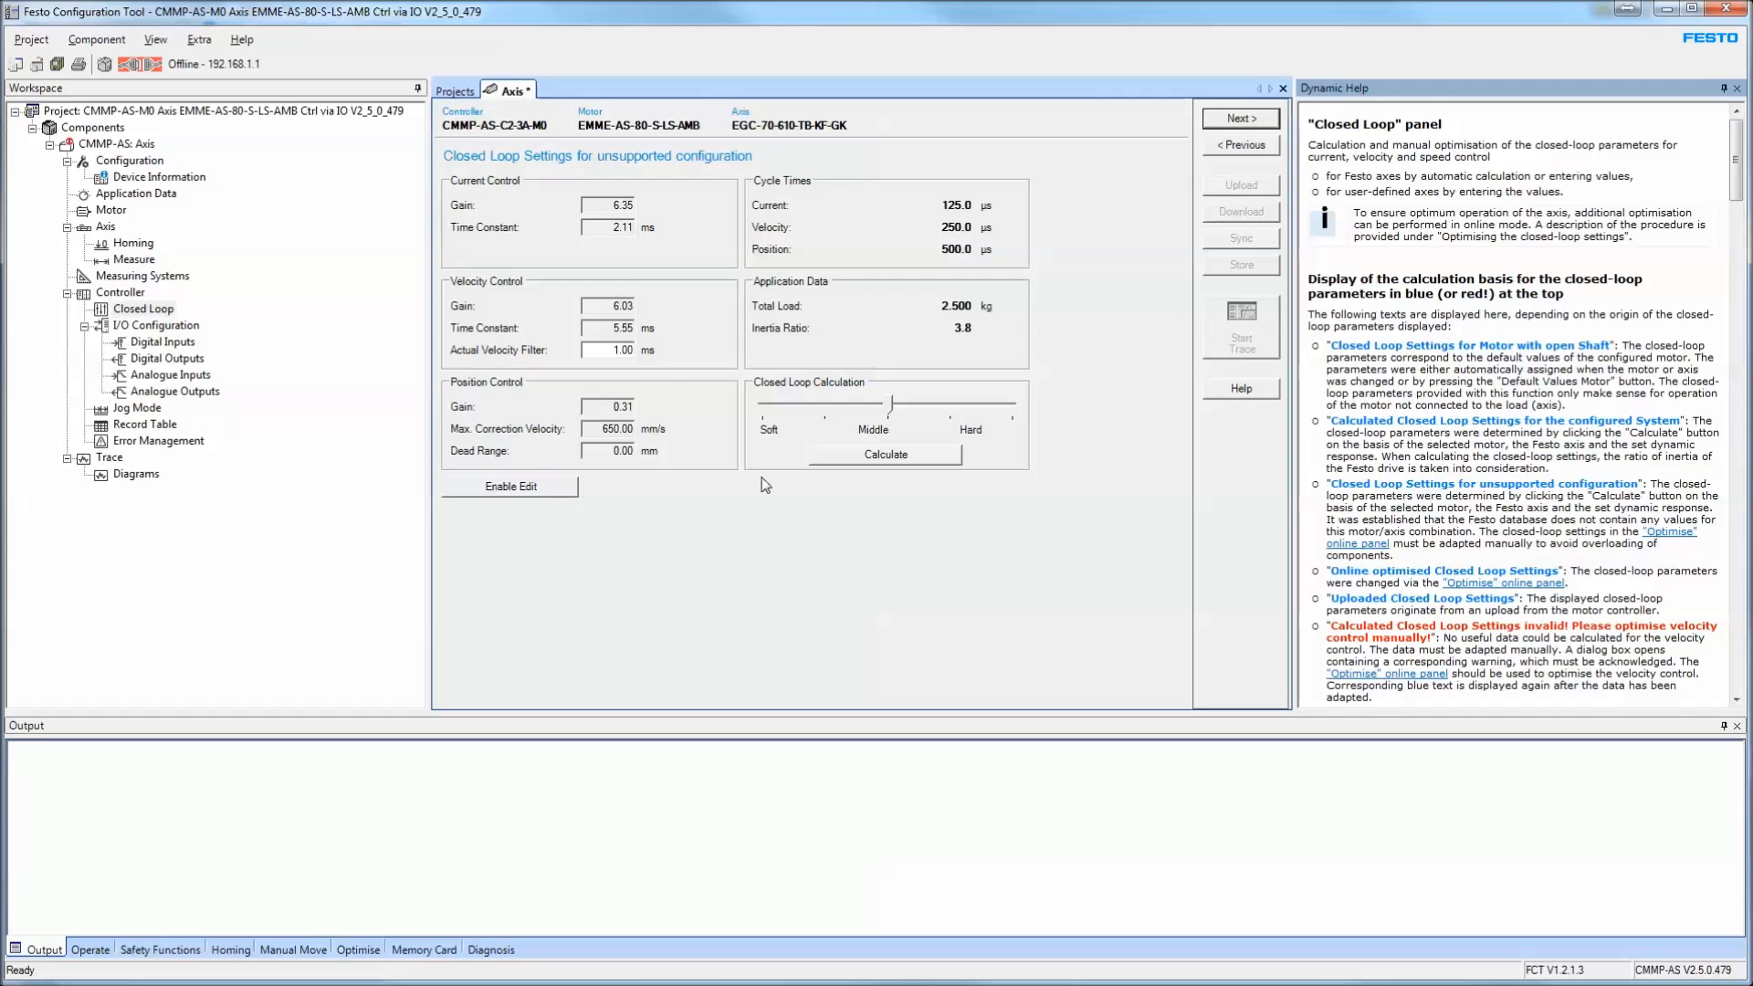
{"action": "left_click", "coordinate": [874, 456]}
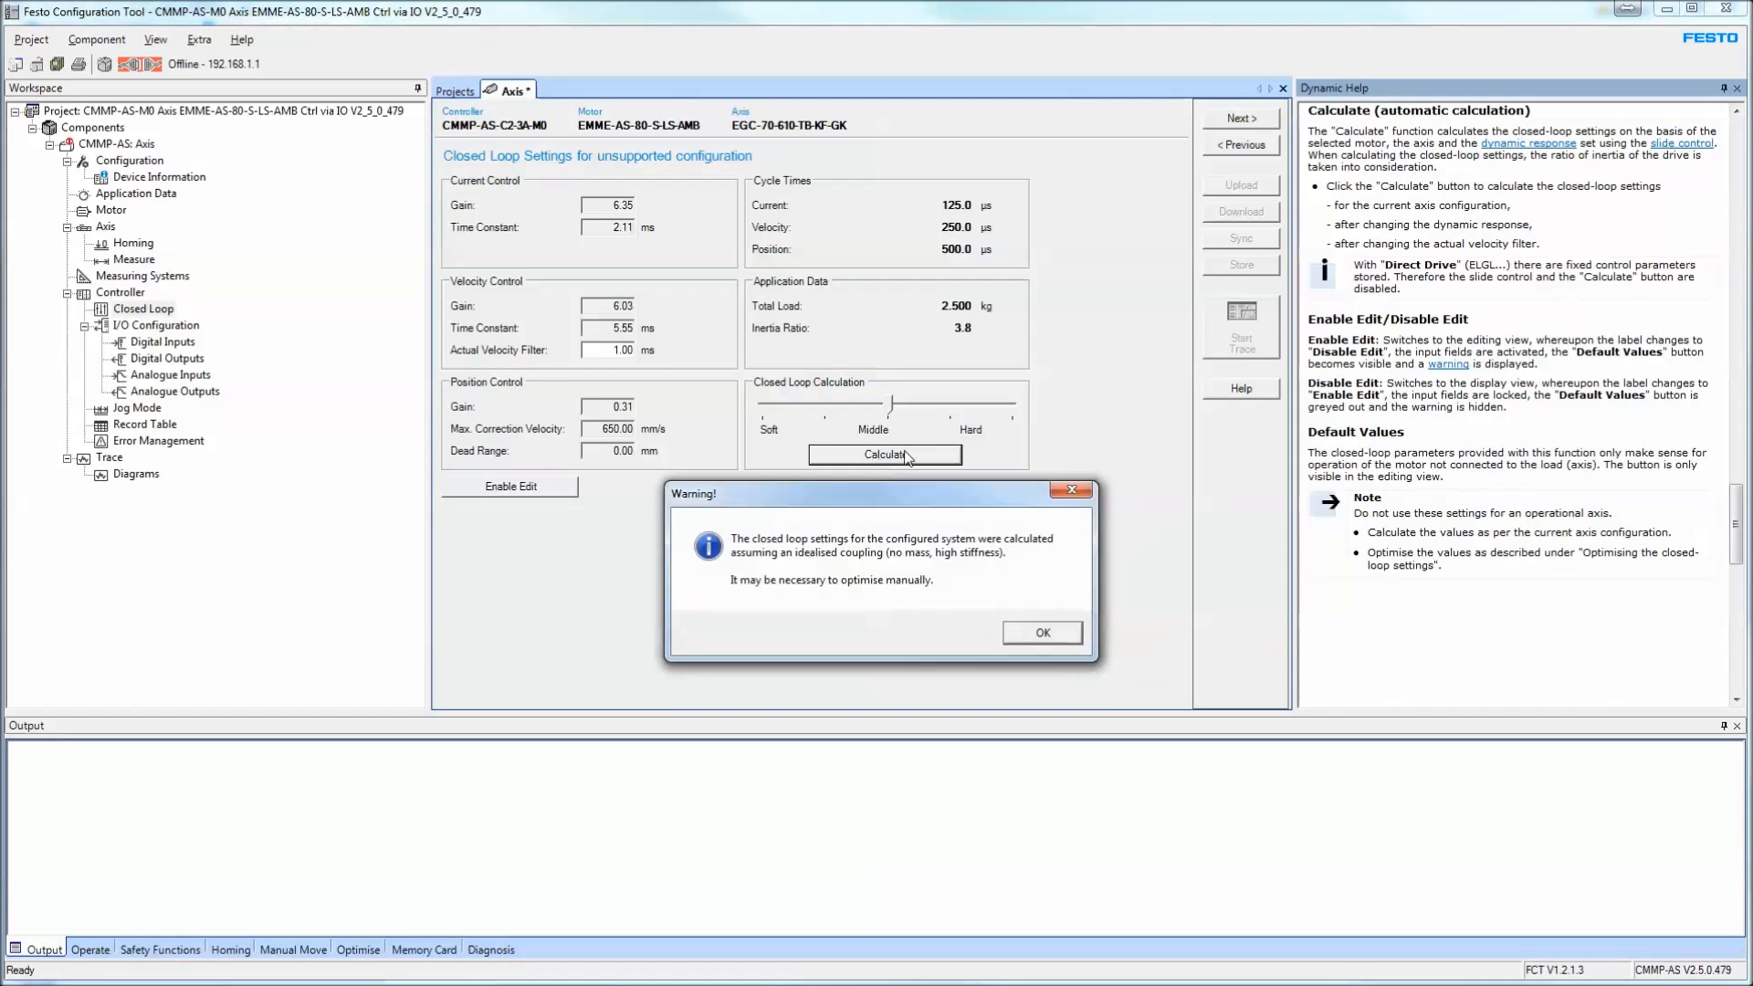
{"action": "left_click", "coordinate": [1040, 633]}
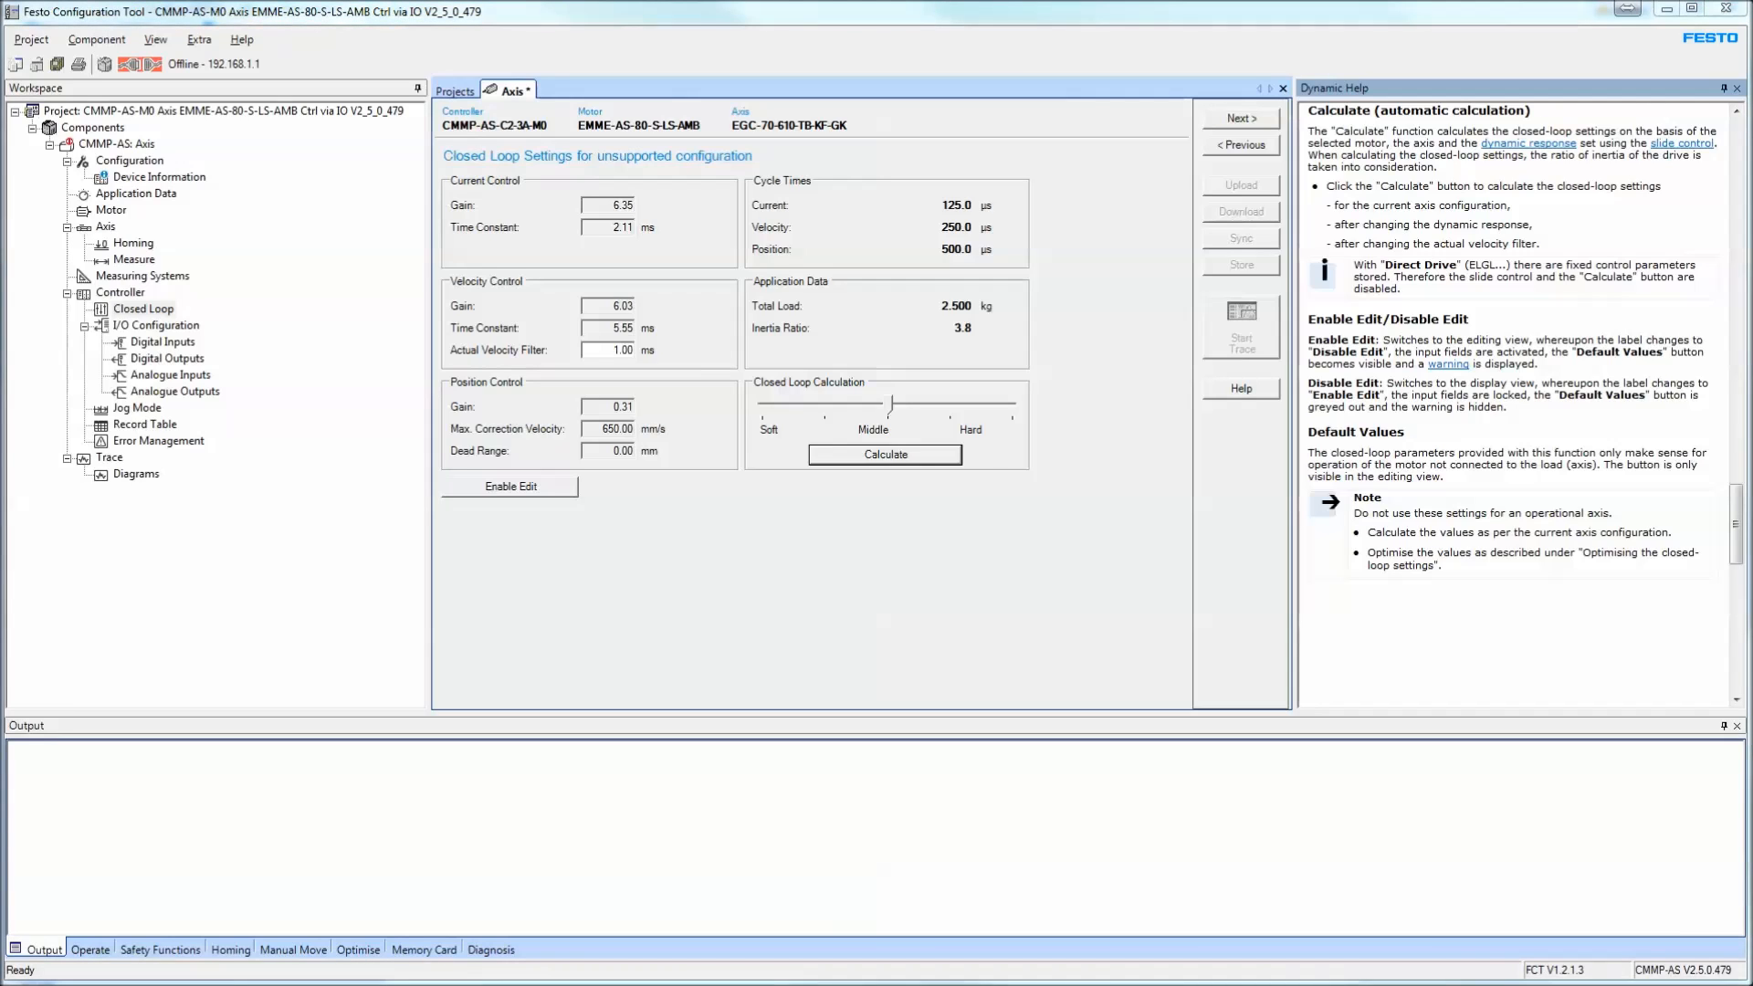
Enable editing of the closed loop settings and set the current control gain to 10.64 and the velocity control gain to 8
{"action": "left_click", "coordinate": [528, 489]}
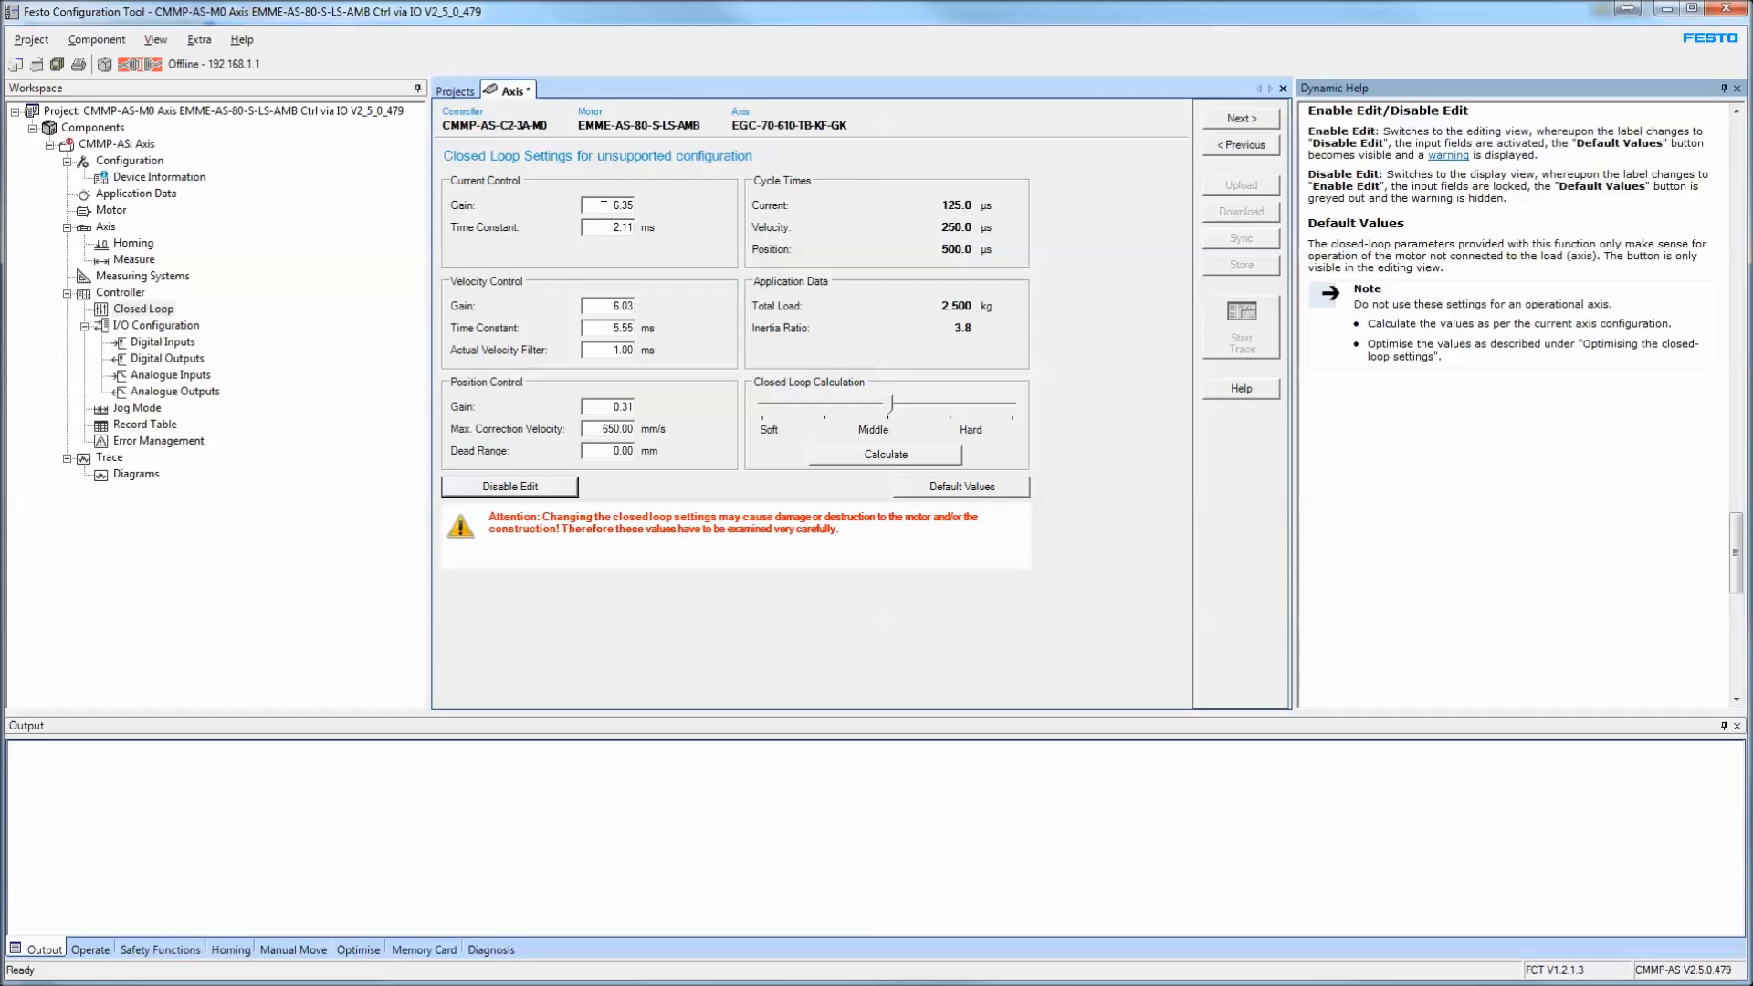
{"action": "double_click", "coordinate": [604, 208]}
{"action": "type", "text": "10."}
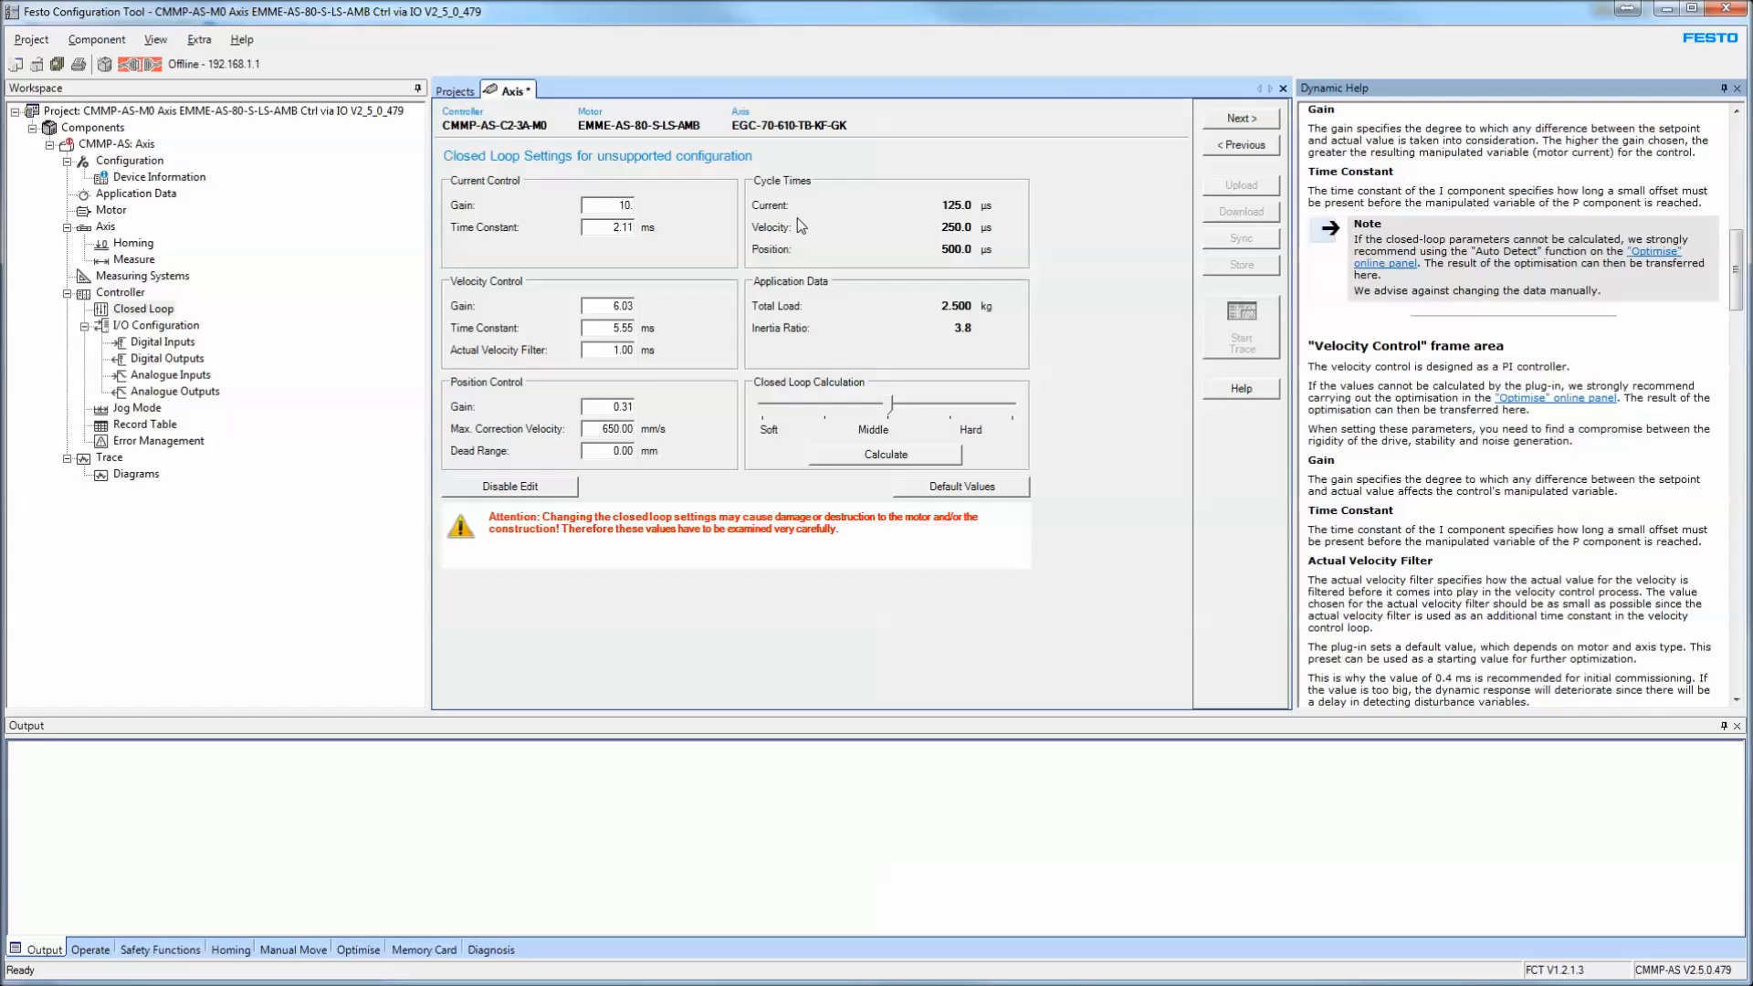
{"action": "type", "text": "64"}
{"action": "left_click", "coordinate": [624, 311]}
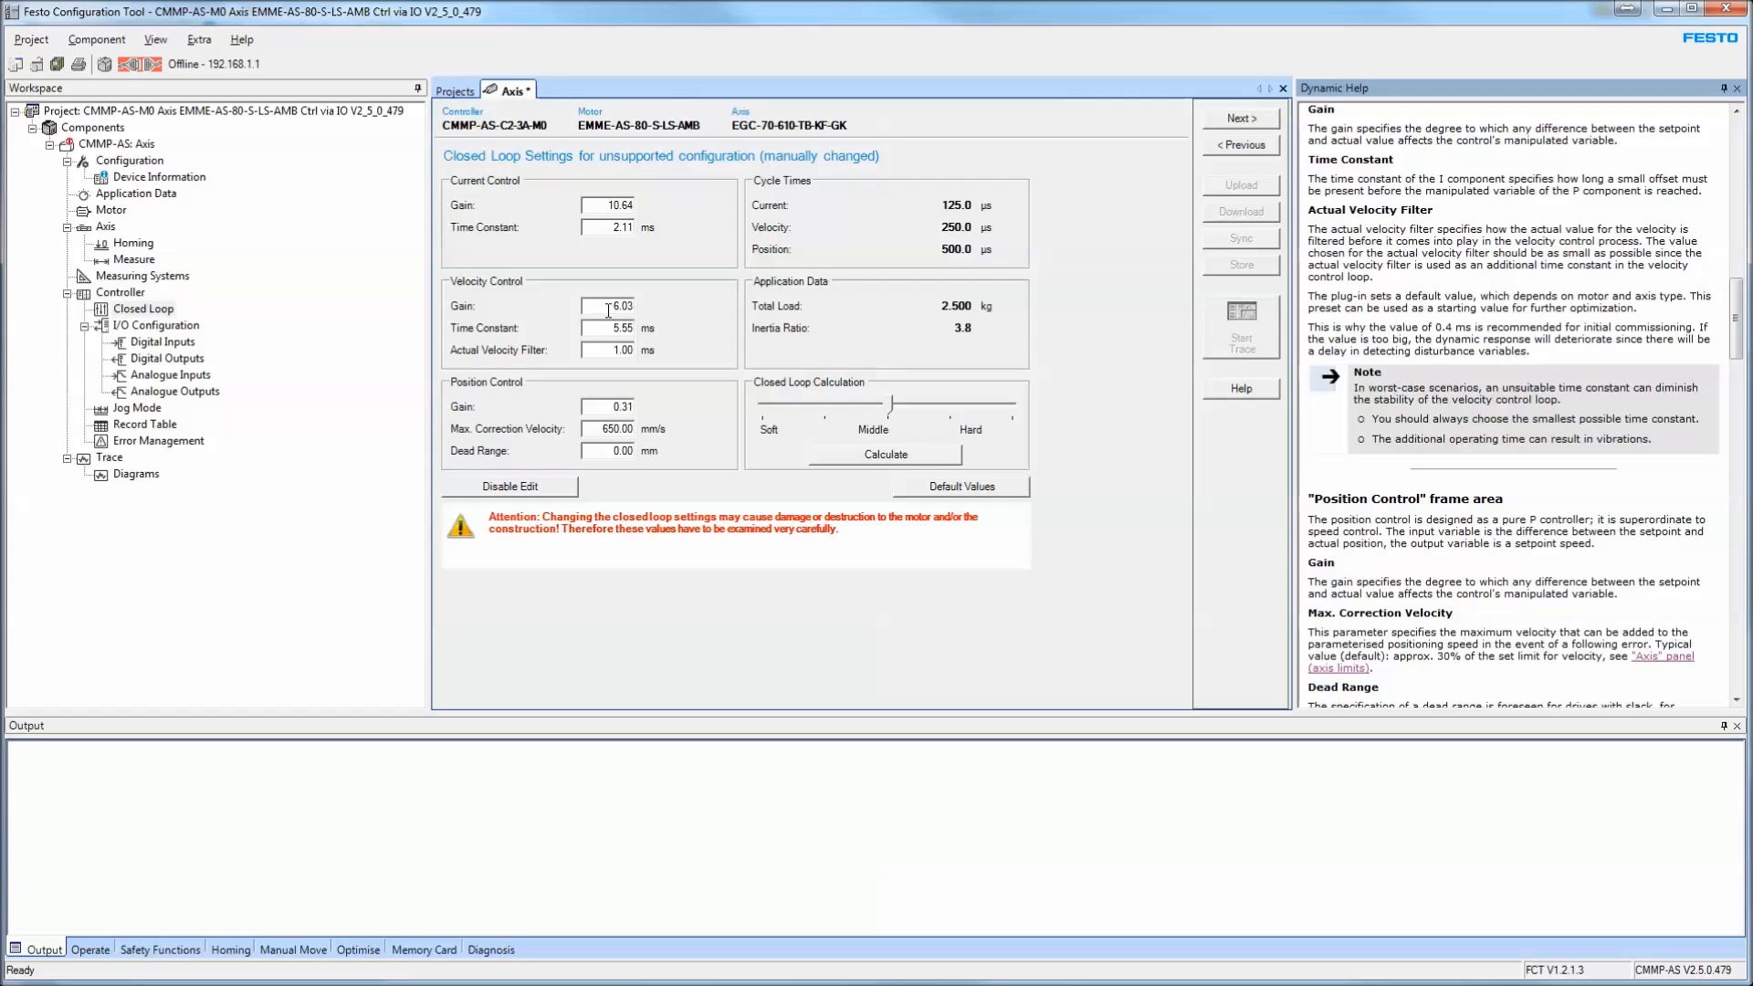
{"action": "double_click", "coordinate": [610, 306]}
{"action": "type", "text": "8"}
Review the I/O Configuration and the digital inputs assigned to position selector bits 0 to 3
{"action": "left_click", "coordinate": [1247, 120]}
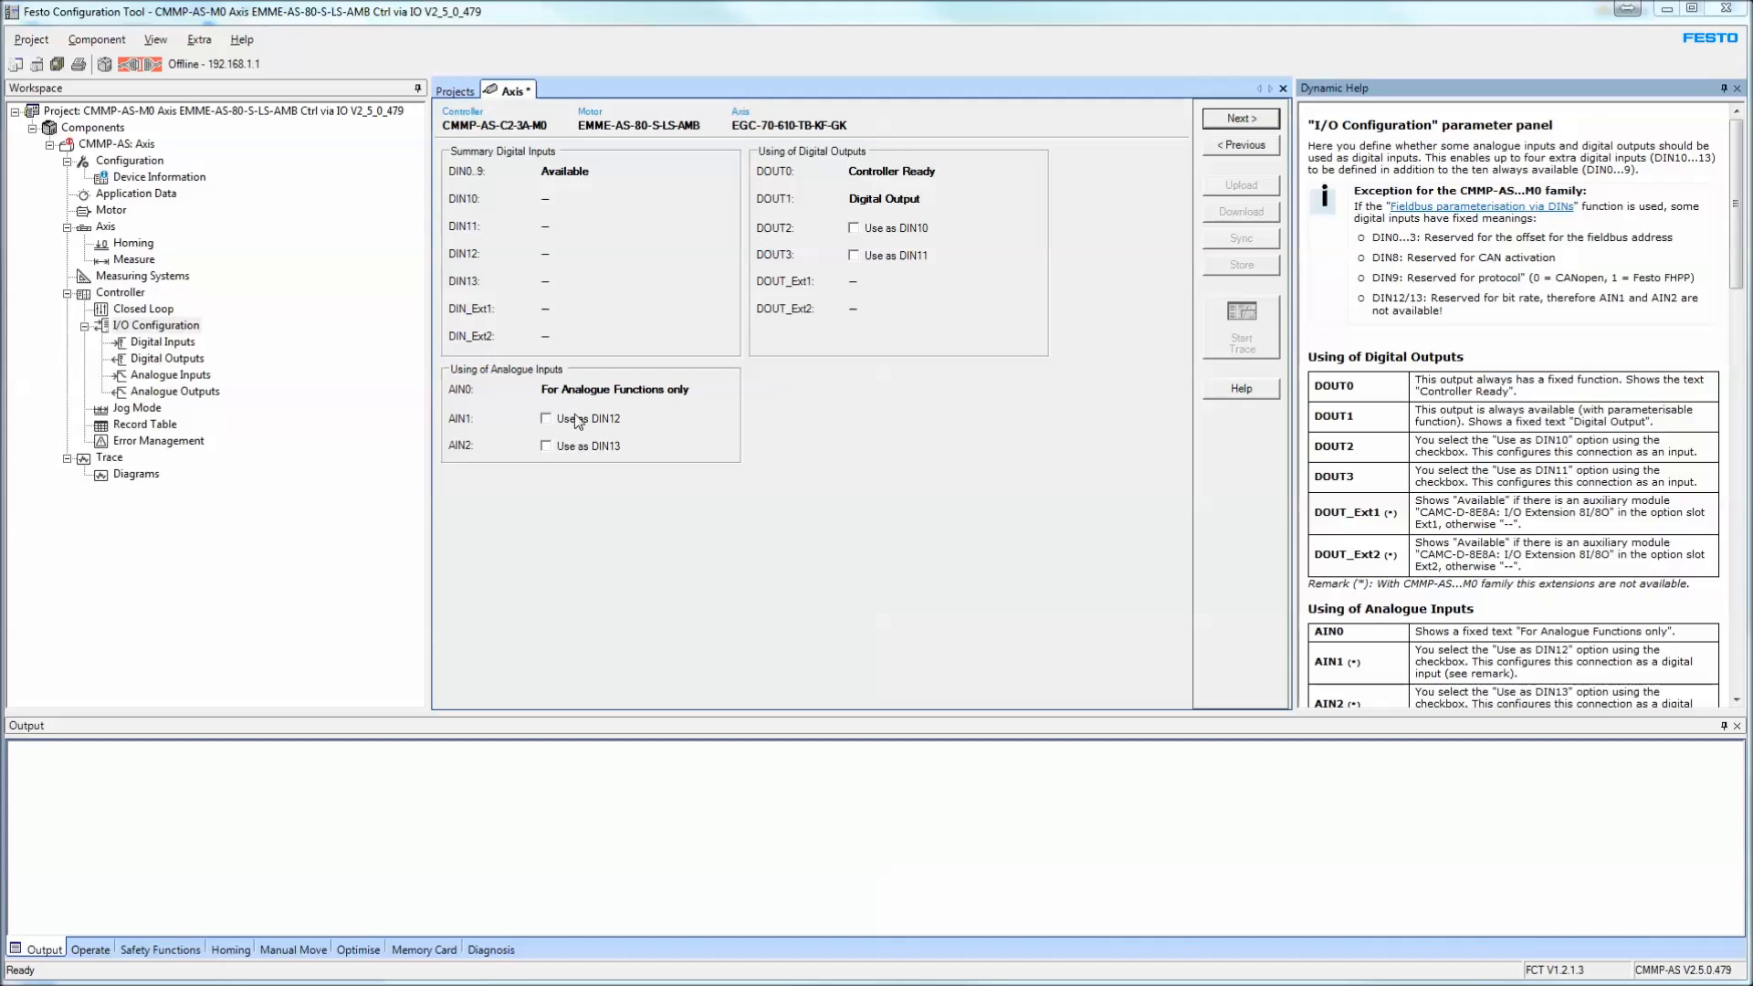
{"action": "left_click", "coordinate": [1240, 118]}
{"action": "key", "text": "Return"}
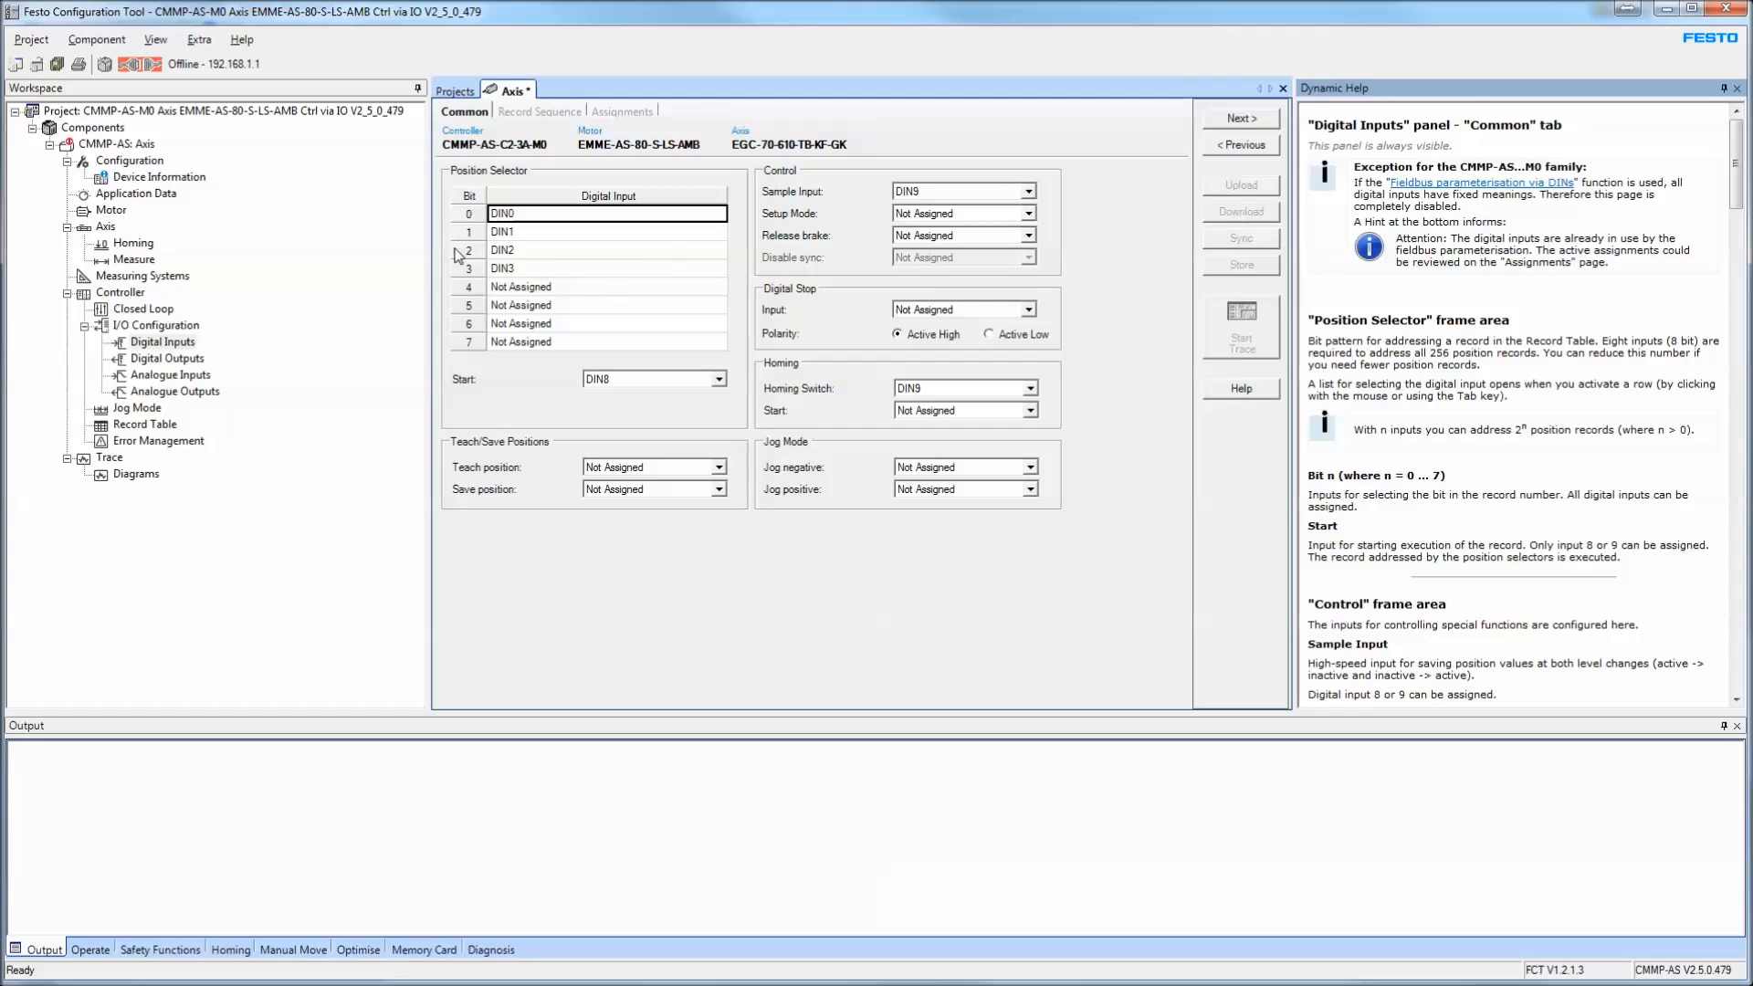
{"action": "left_click", "coordinate": [466, 219]}
{"action": "key", "text": "Down"}
{"action": "key", "text": "Down"}
{"action": "key", "text": "Down"}
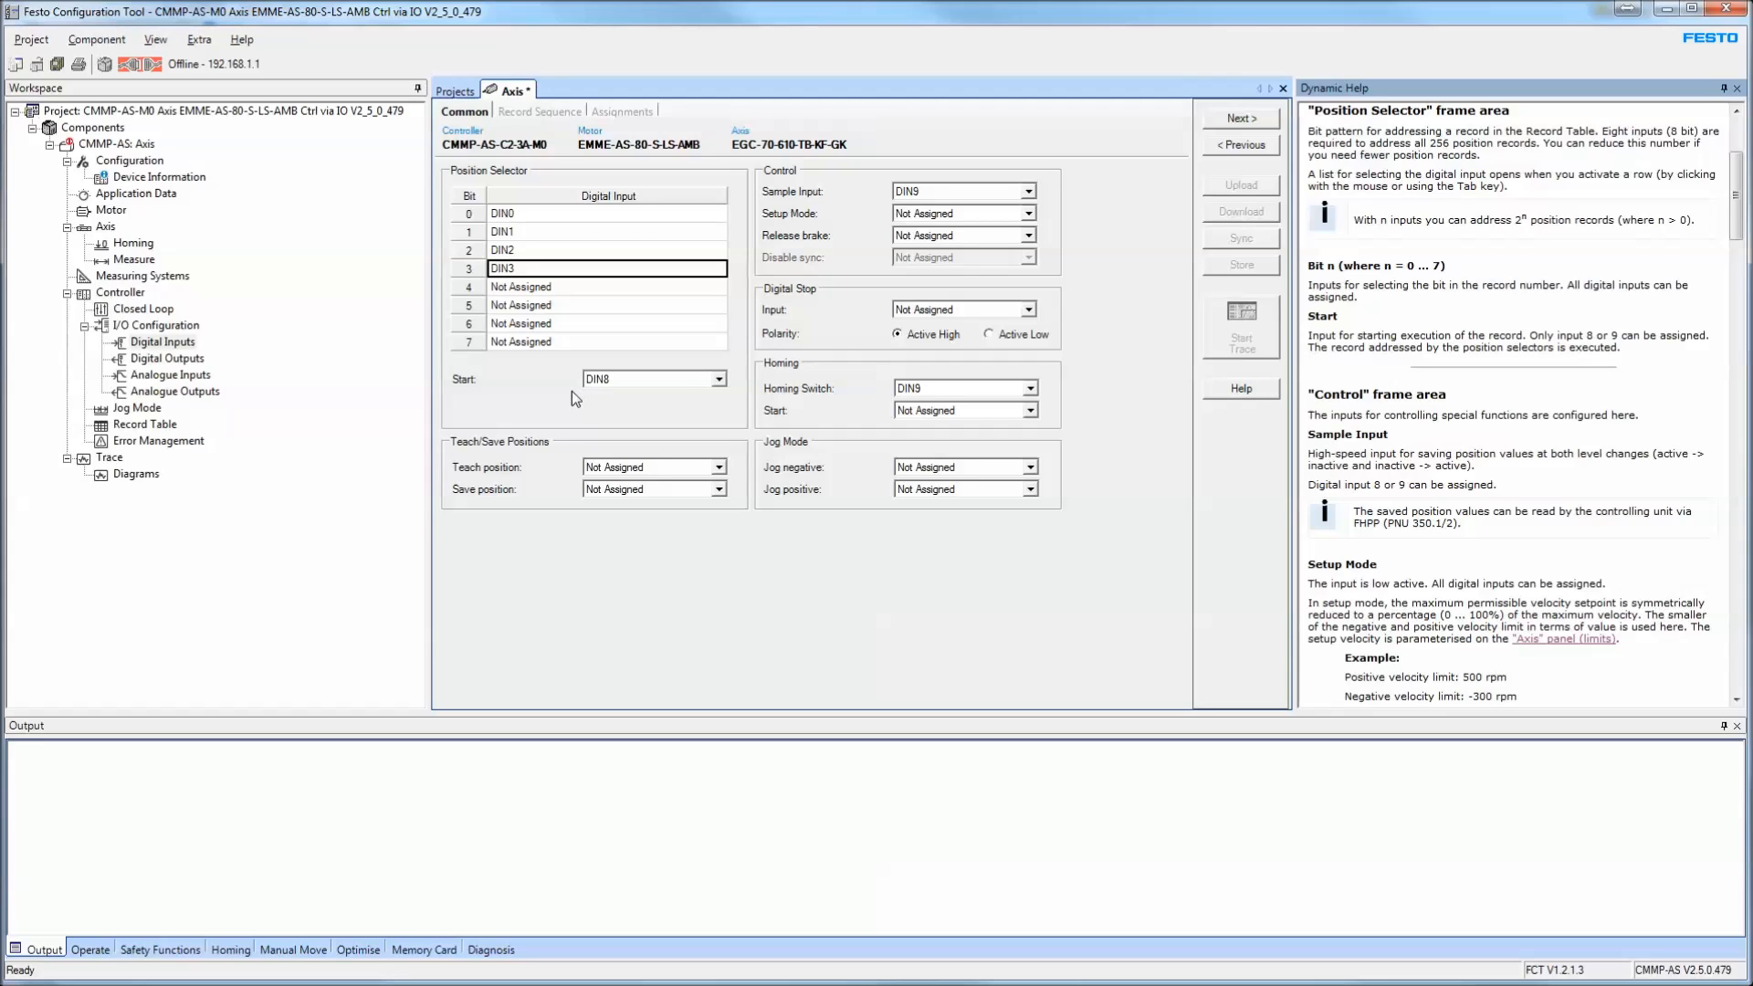
Check which digital inputs can be assigned to the record start and Jog negative, and view the Record Sequence settings
{"action": "left_click", "coordinate": [719, 379]}
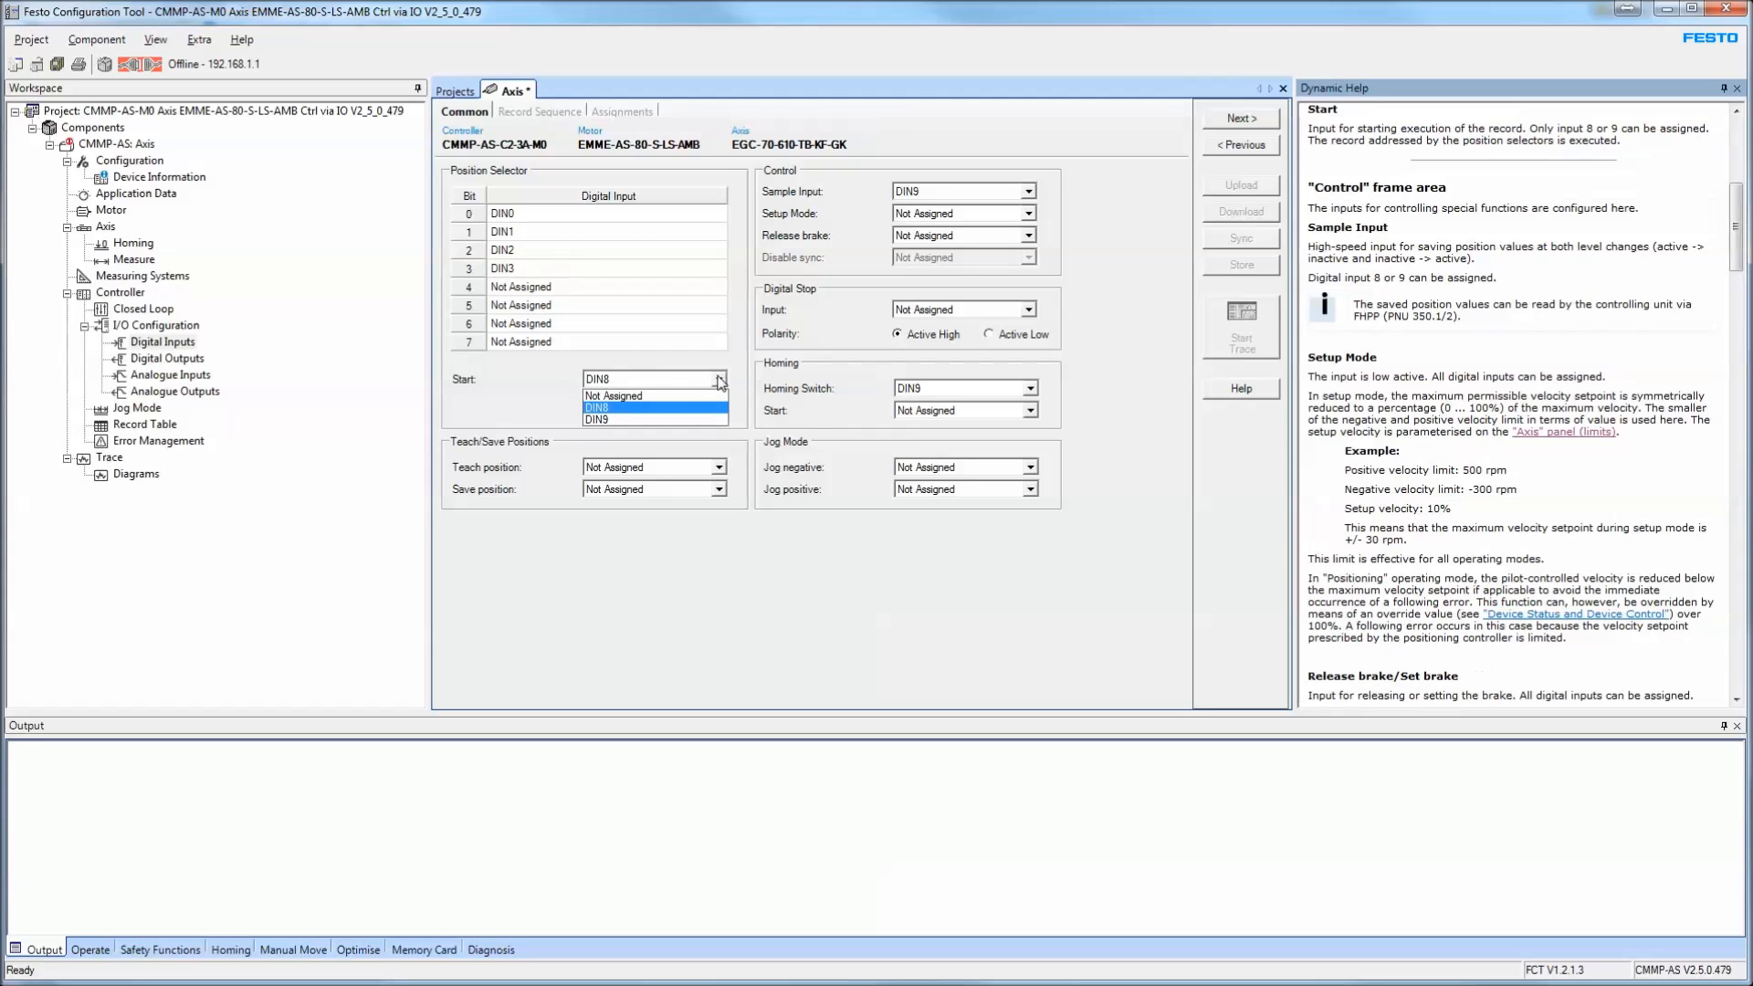
{"action": "left_click", "coordinate": [720, 383]}
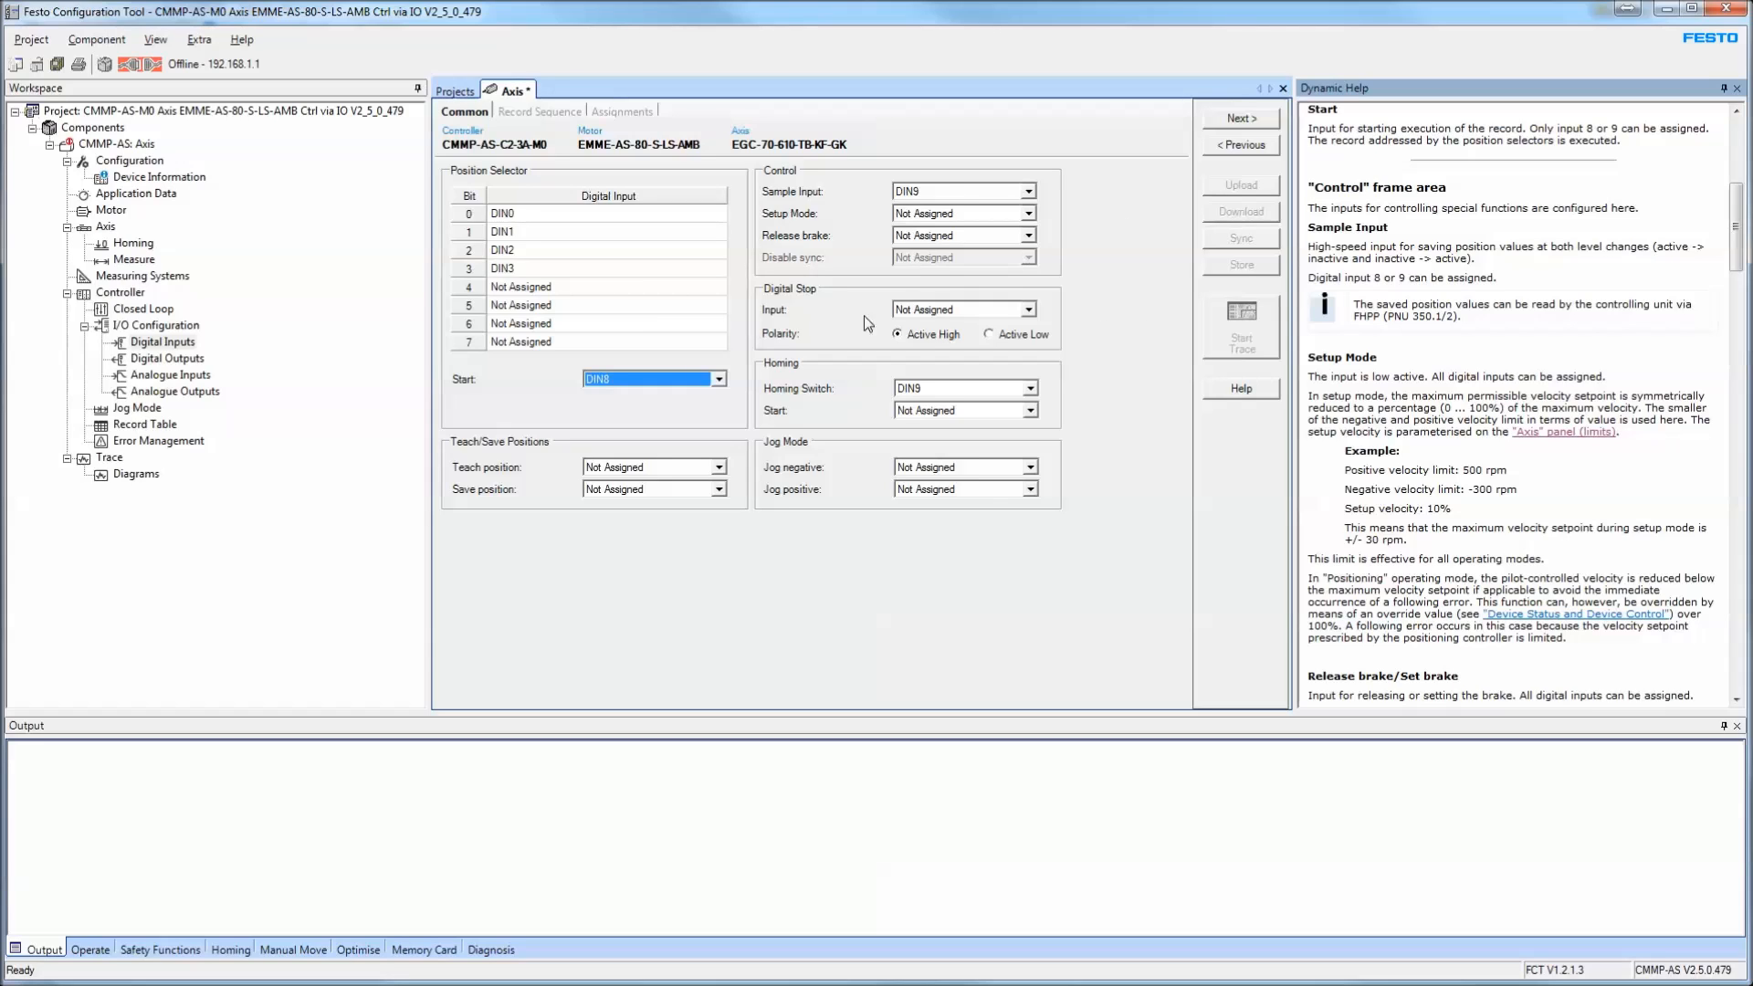
{"action": "left_click", "coordinate": [1030, 469]}
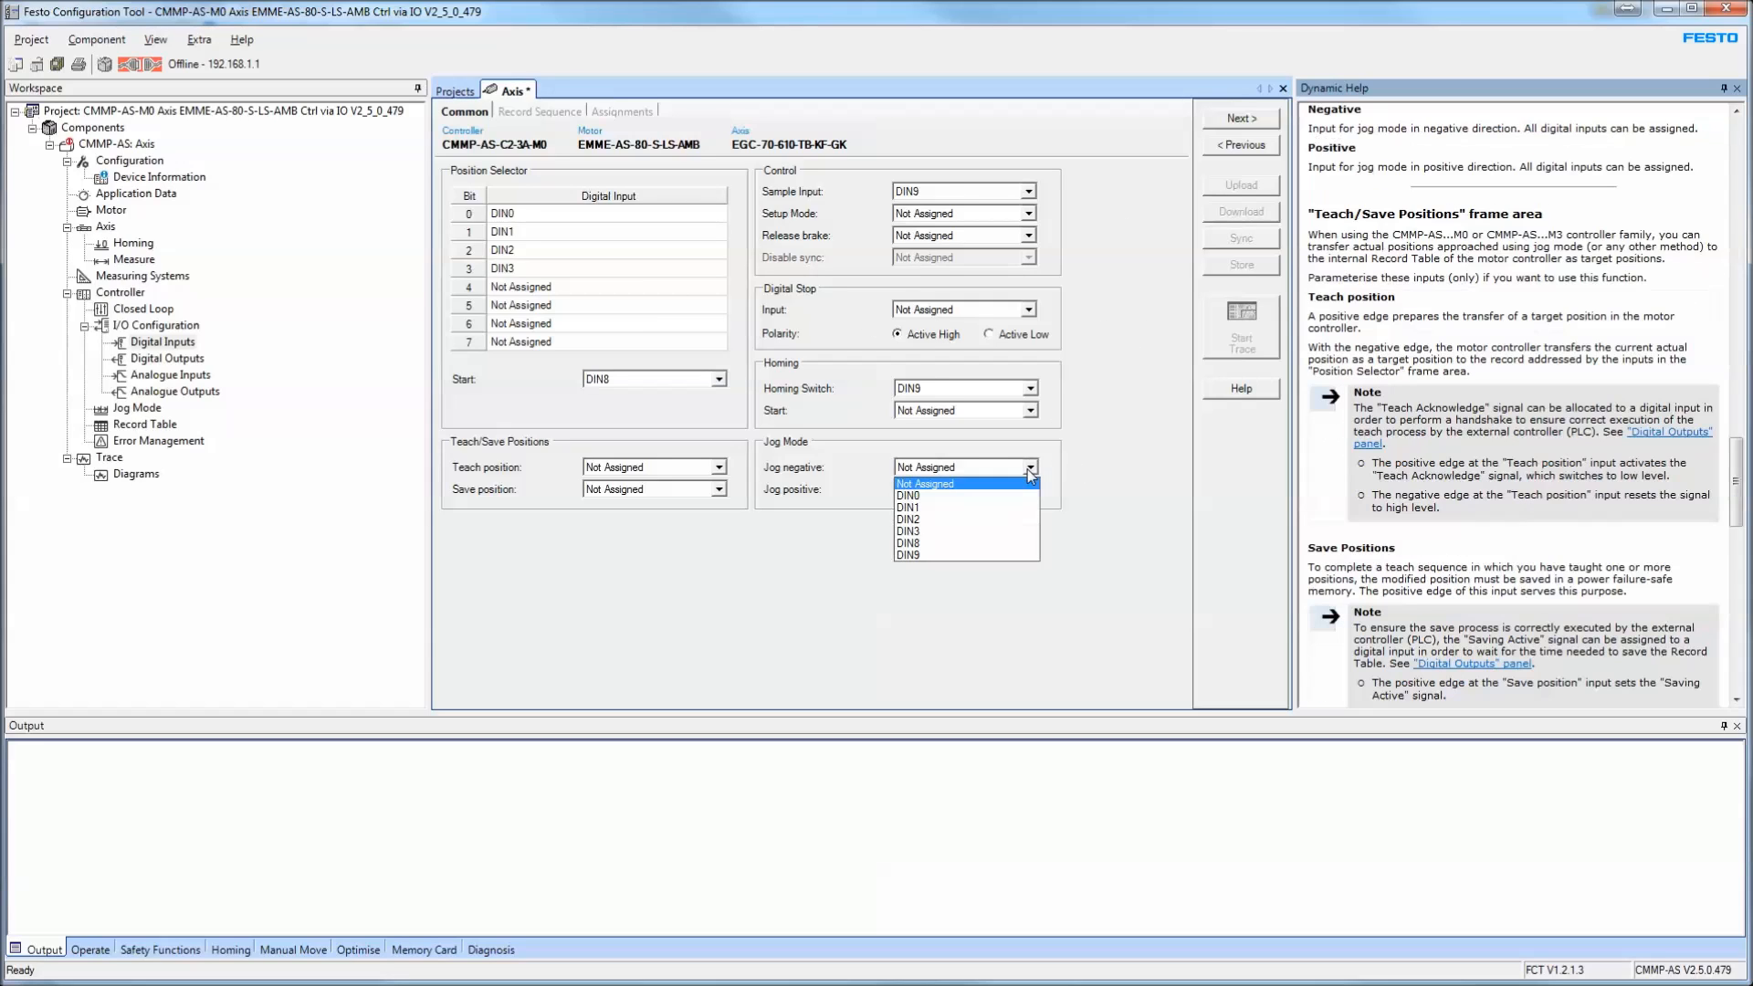
{"action": "left_click", "coordinate": [1098, 435]}
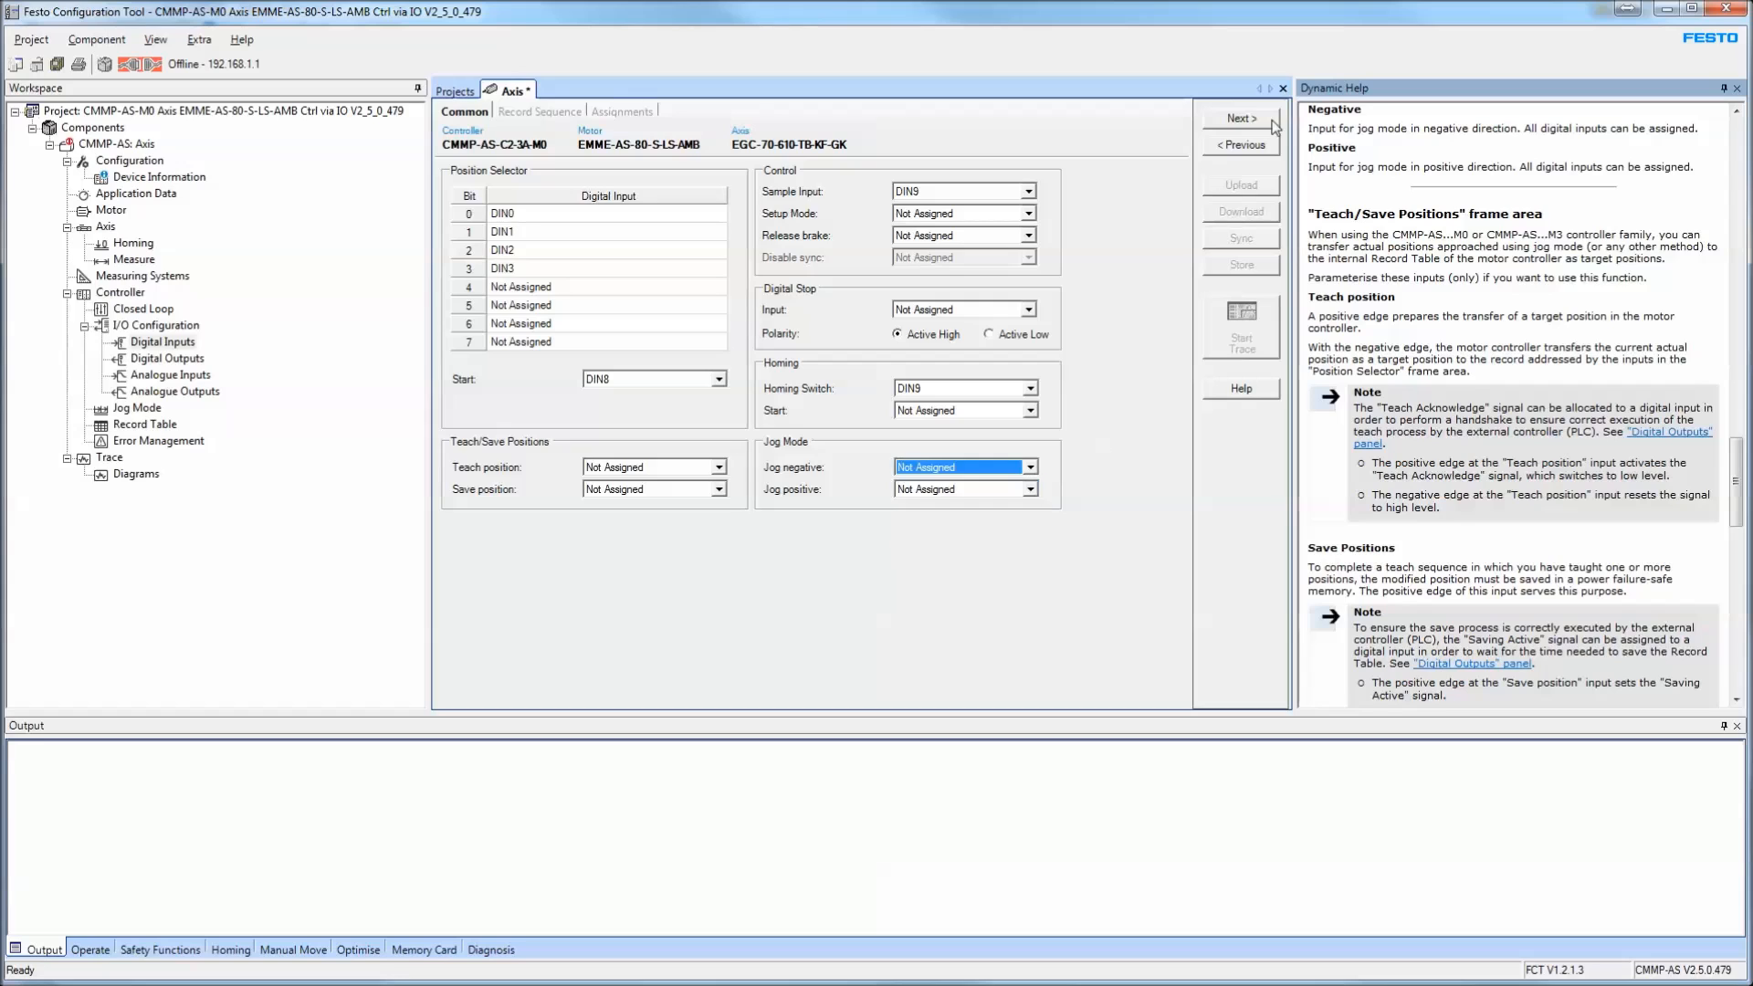
{"action": "left_click", "coordinate": [1256, 121]}
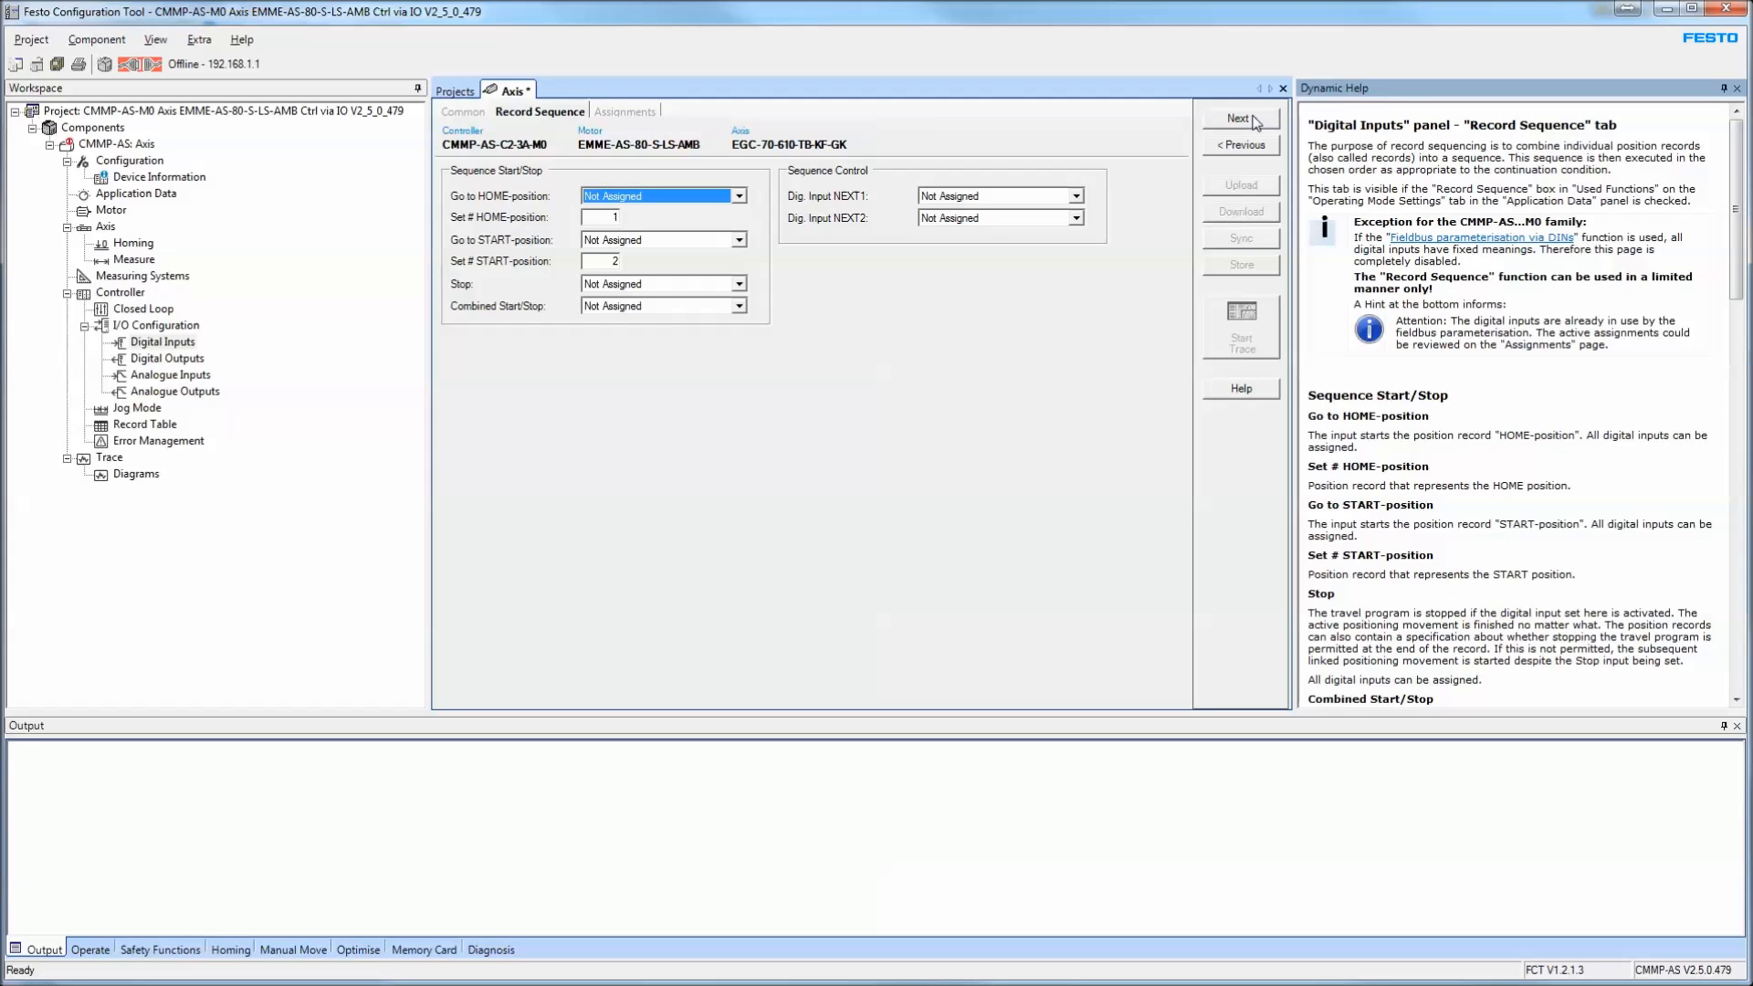
{"action": "left_click", "coordinate": [1242, 146]}
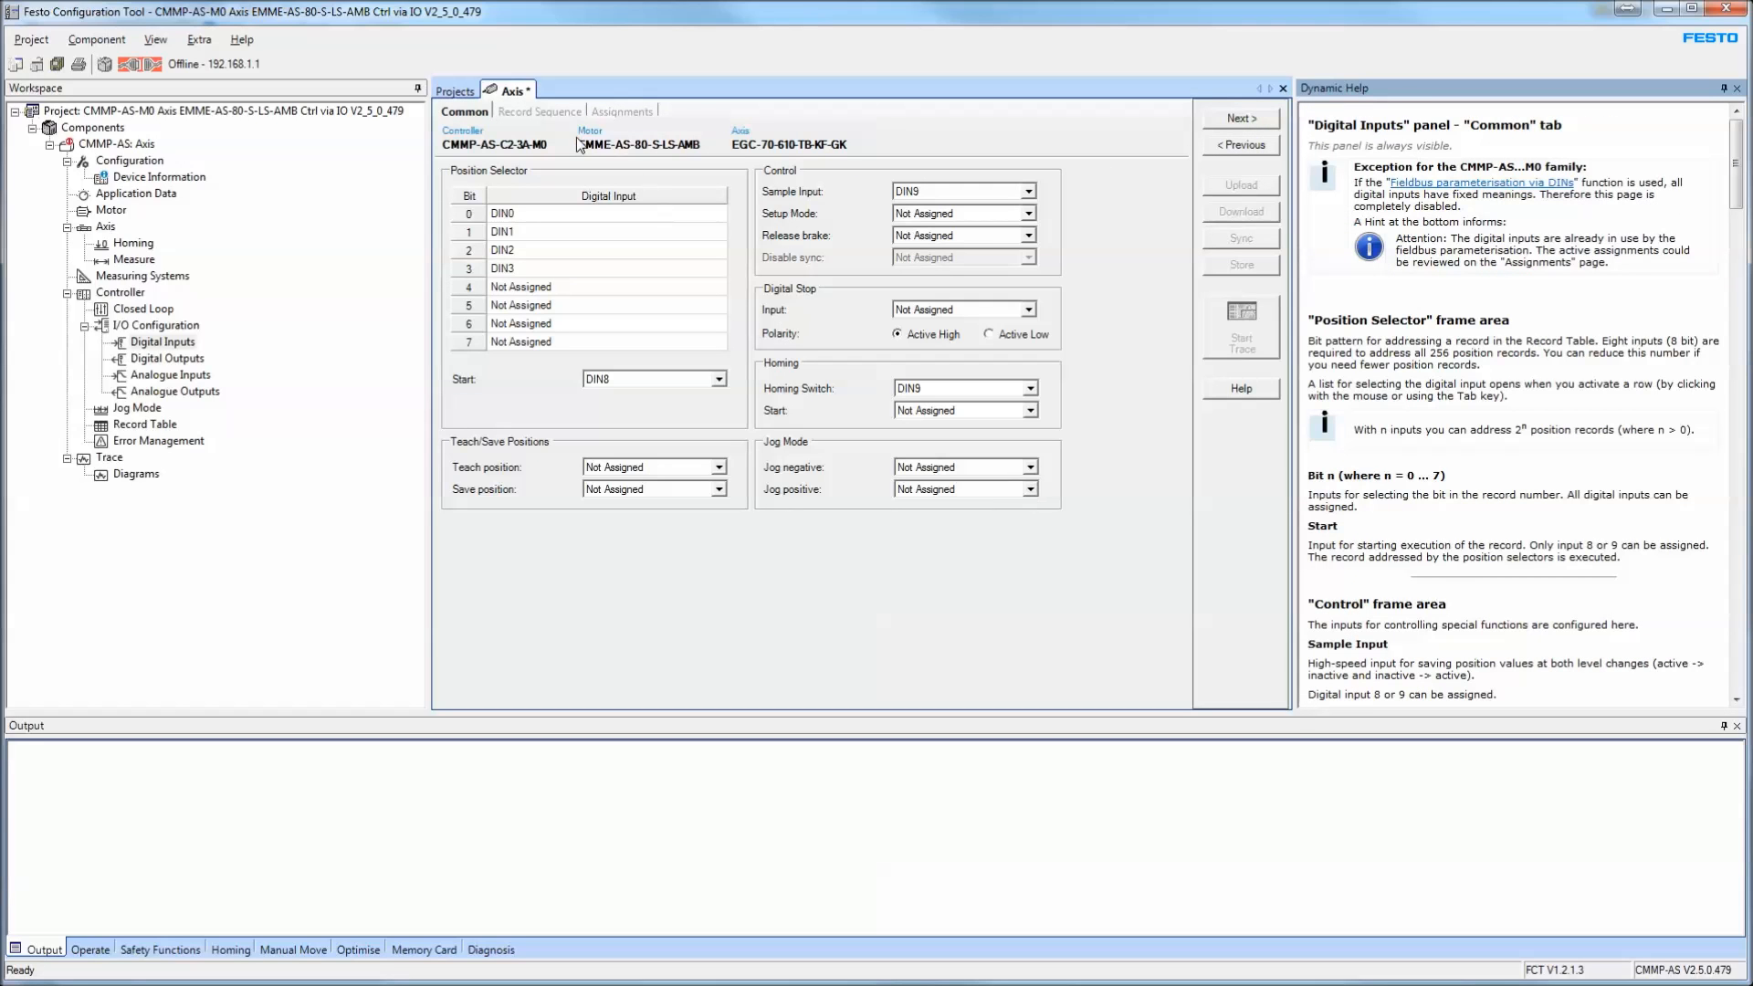
Configure analogue inputs AIN1 and AIN2 as DIN12 and DIN13, and assign DIN12 to Jog negative and DIN13 to Jog positive
{"action": "left_click", "coordinate": [152, 327]}
{"action": "left_click", "coordinate": [551, 446]}
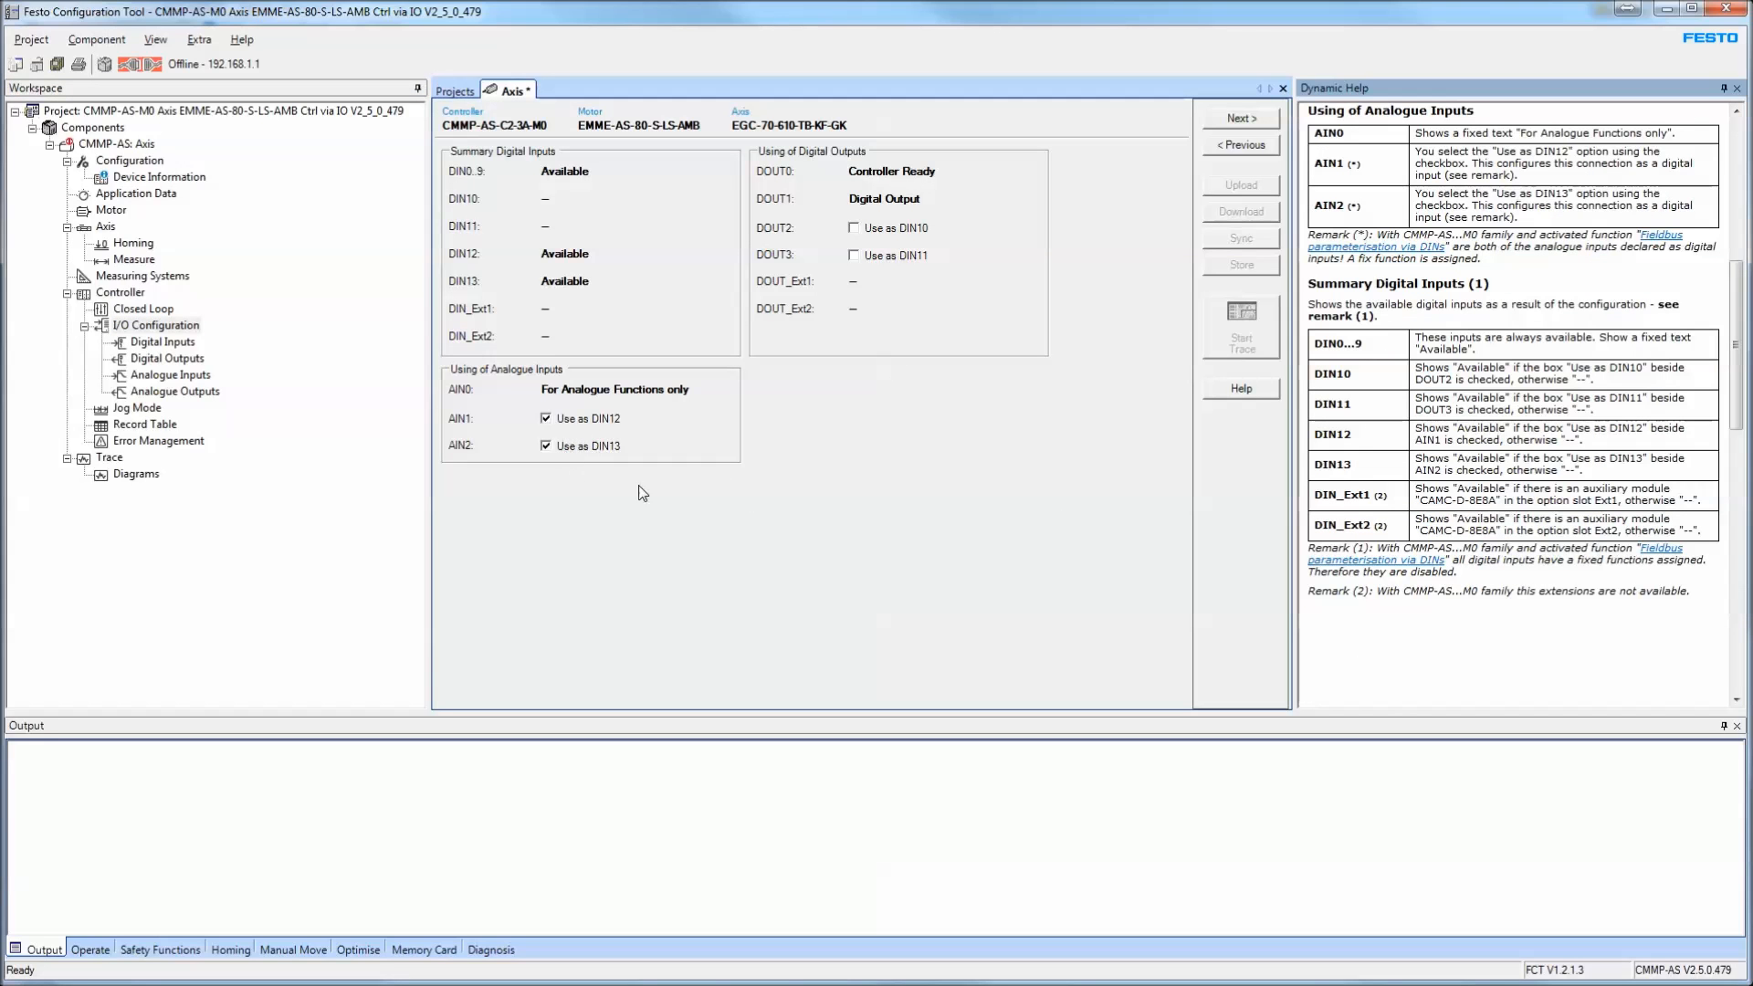
{"action": "left_click", "coordinate": [163, 343]}
{"action": "left_click", "coordinate": [1029, 467]}
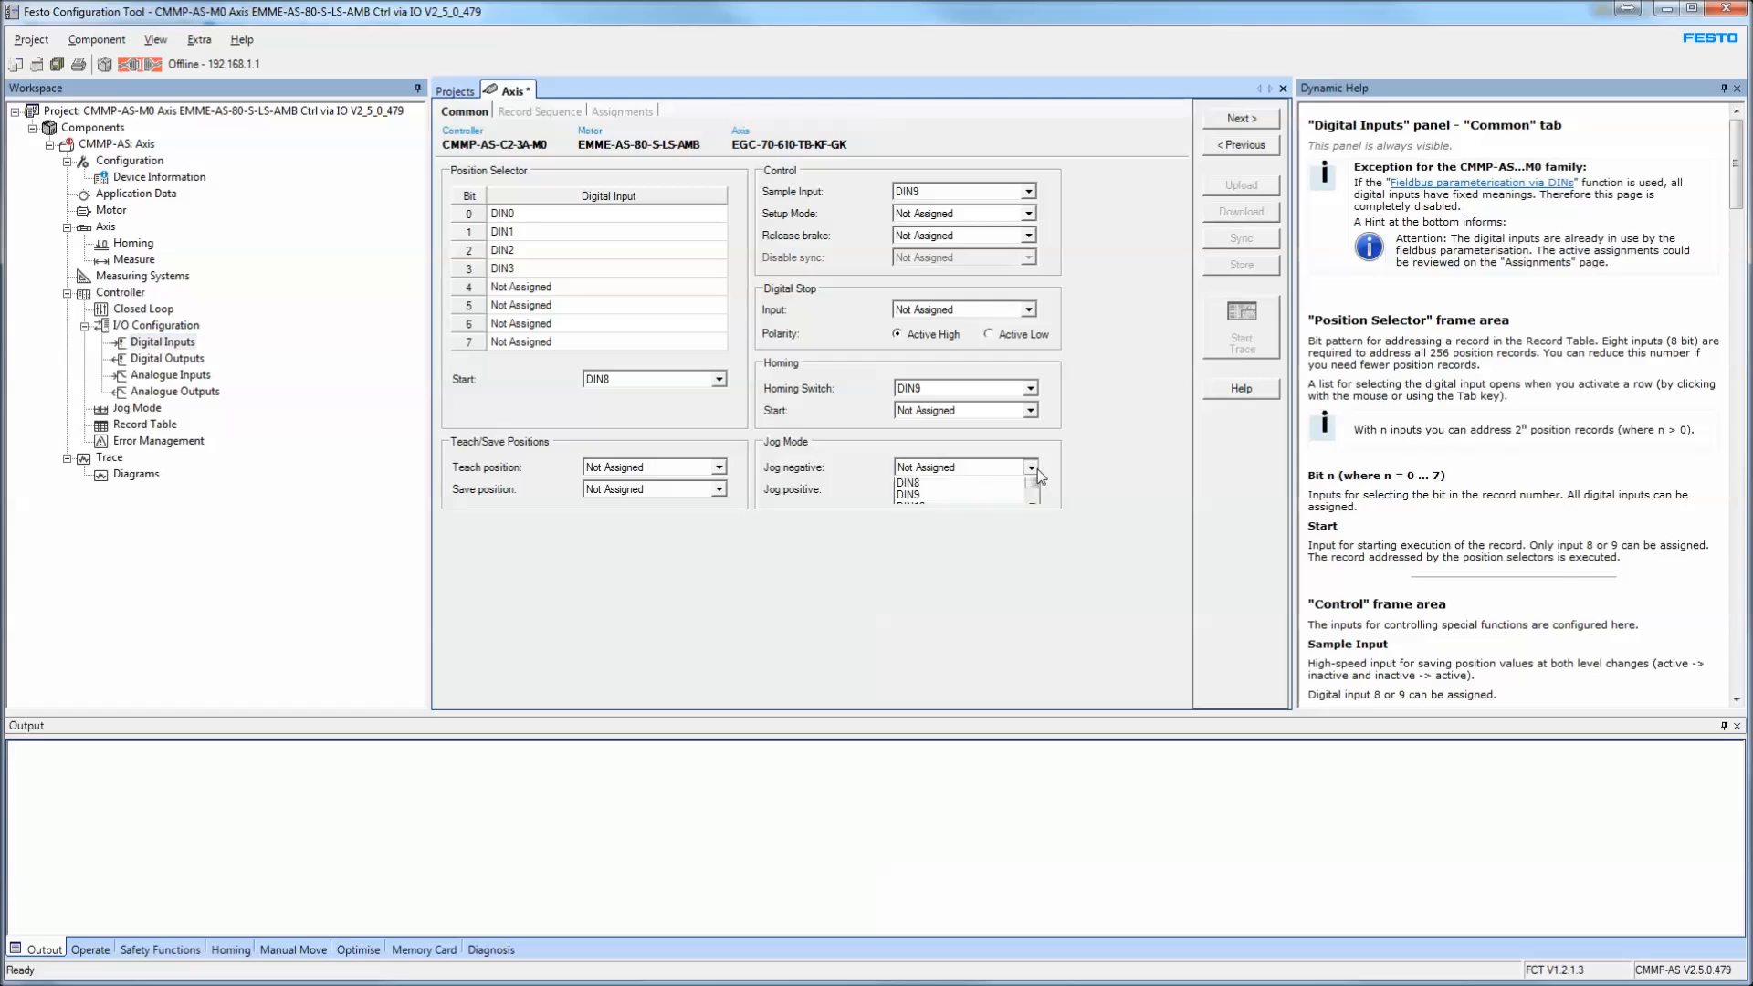
{"action": "left_click", "coordinate": [995, 566]}
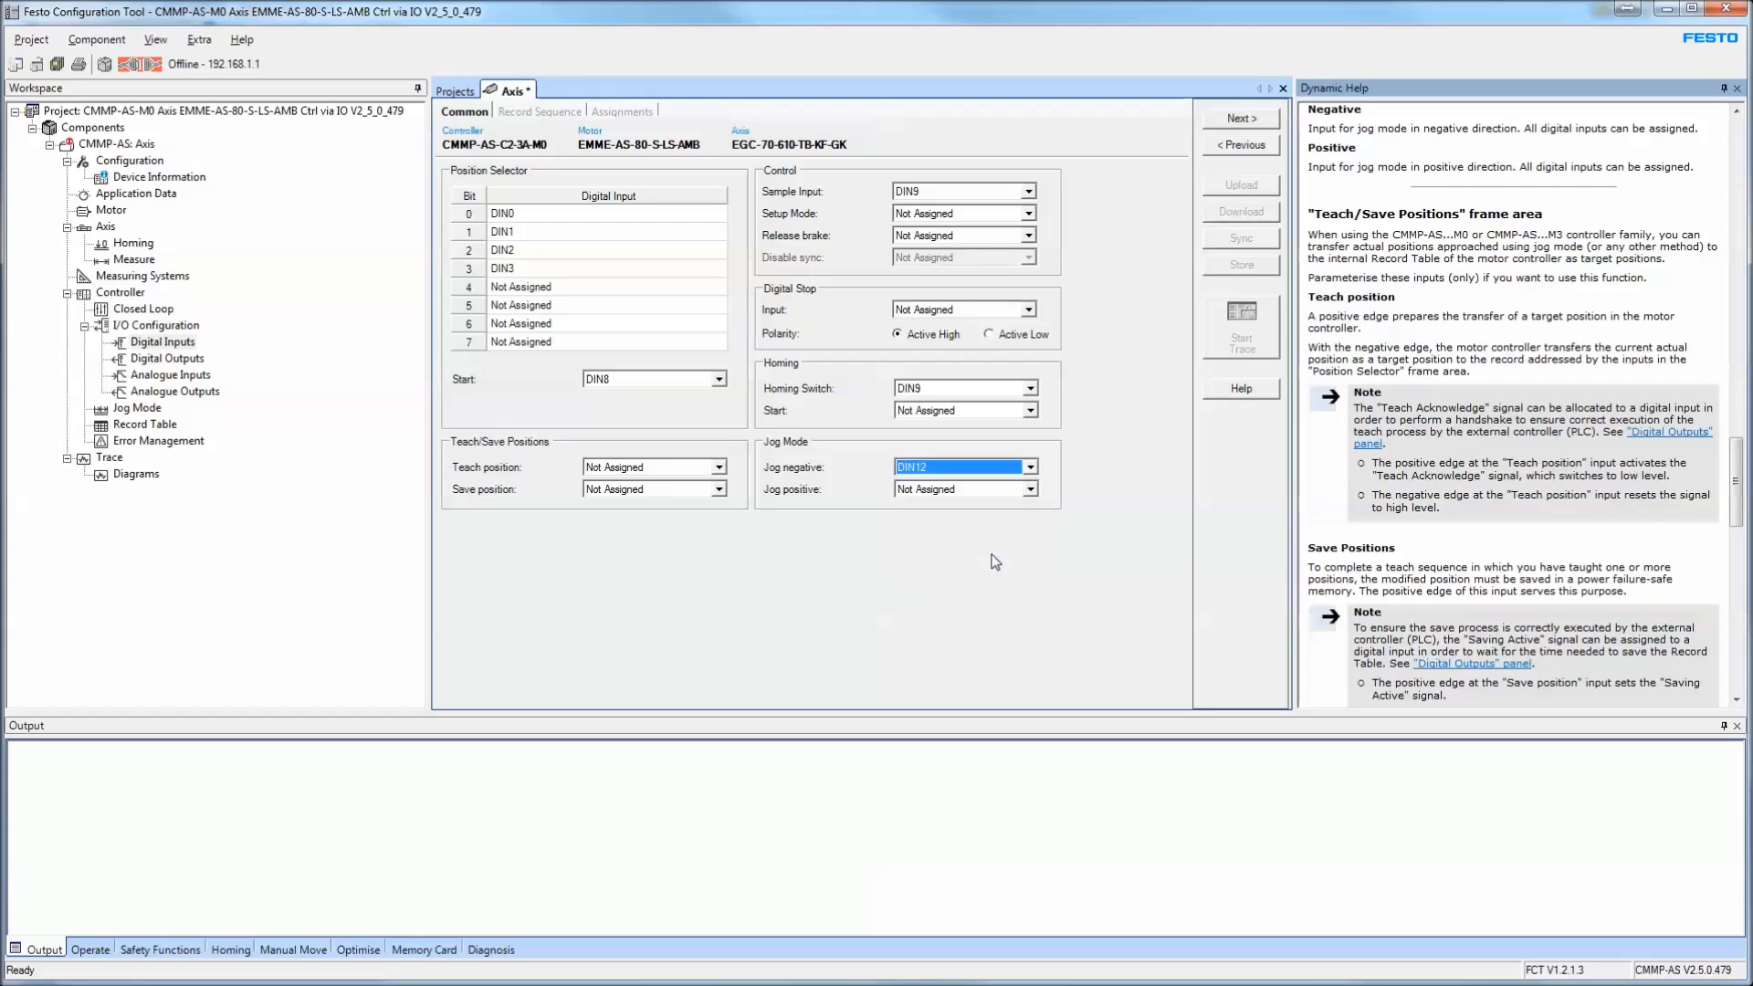
{"action": "left_click", "coordinate": [1030, 490]}
{"action": "scroll", "coordinate": [1030, 528], "scroll_direction": "down", "scroll_amount": 1}
{"action": "left_click", "coordinate": [913, 588]}
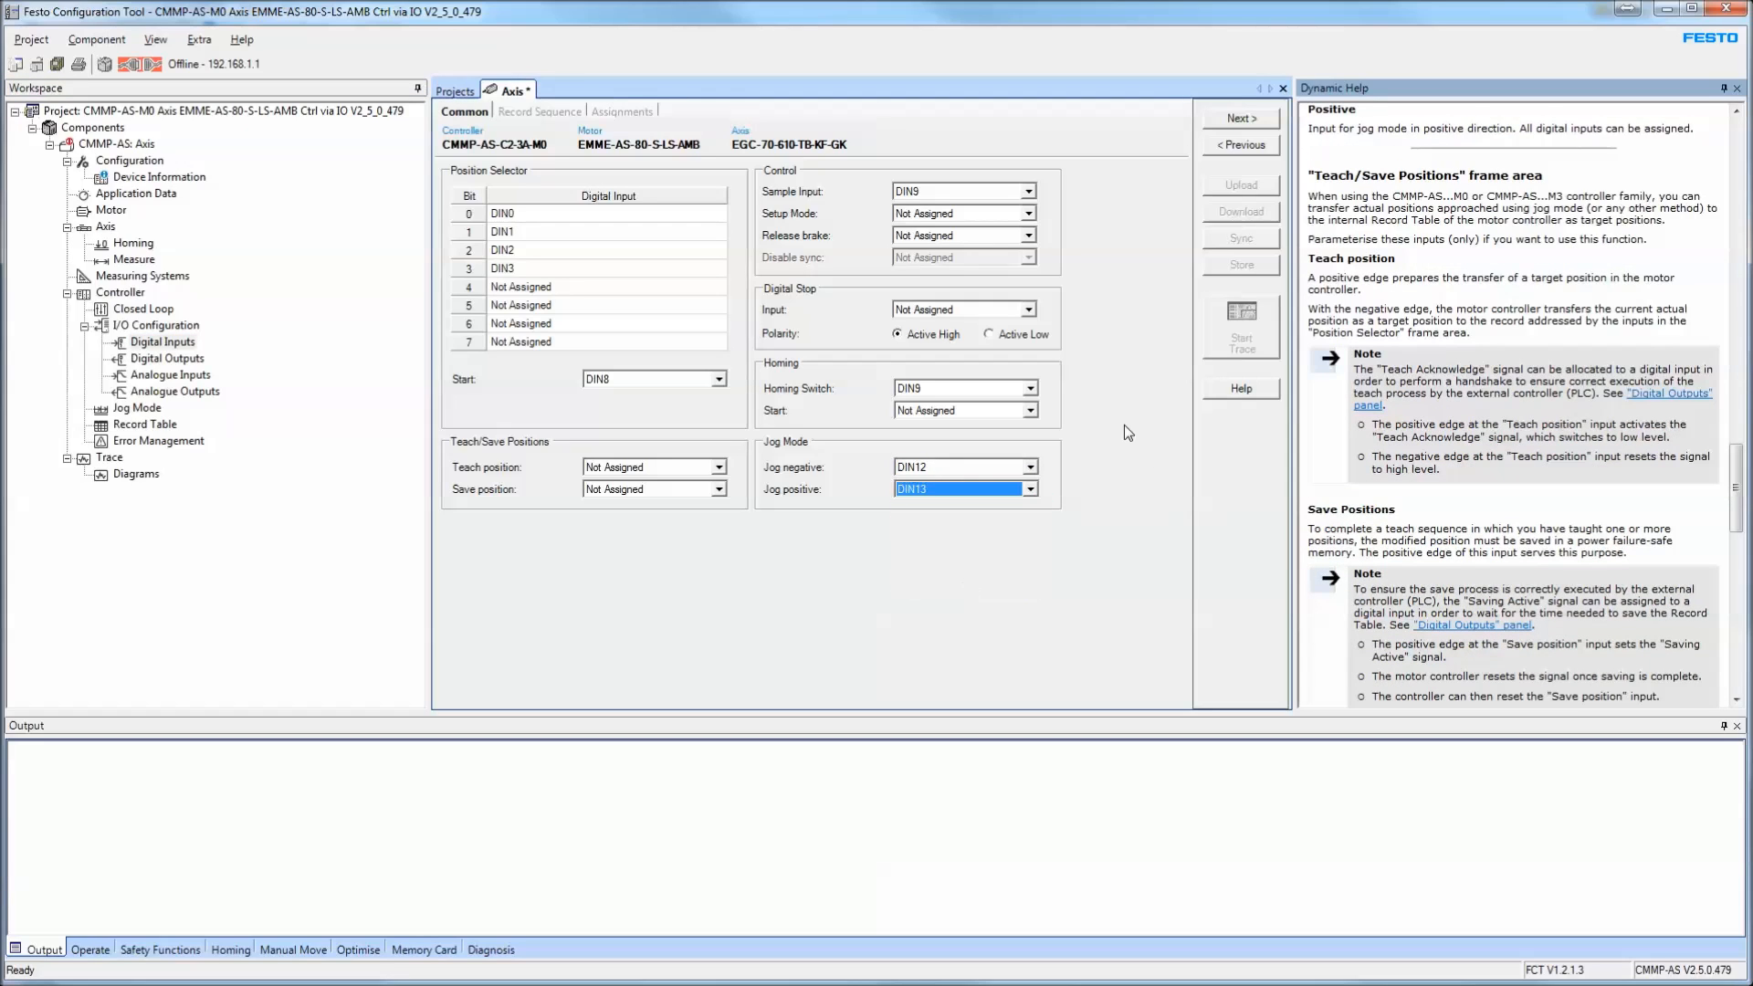
Review the digital input assignments, checking the jog functions on DIN12 and DIN13
{"action": "left_click", "coordinate": [1244, 119]}
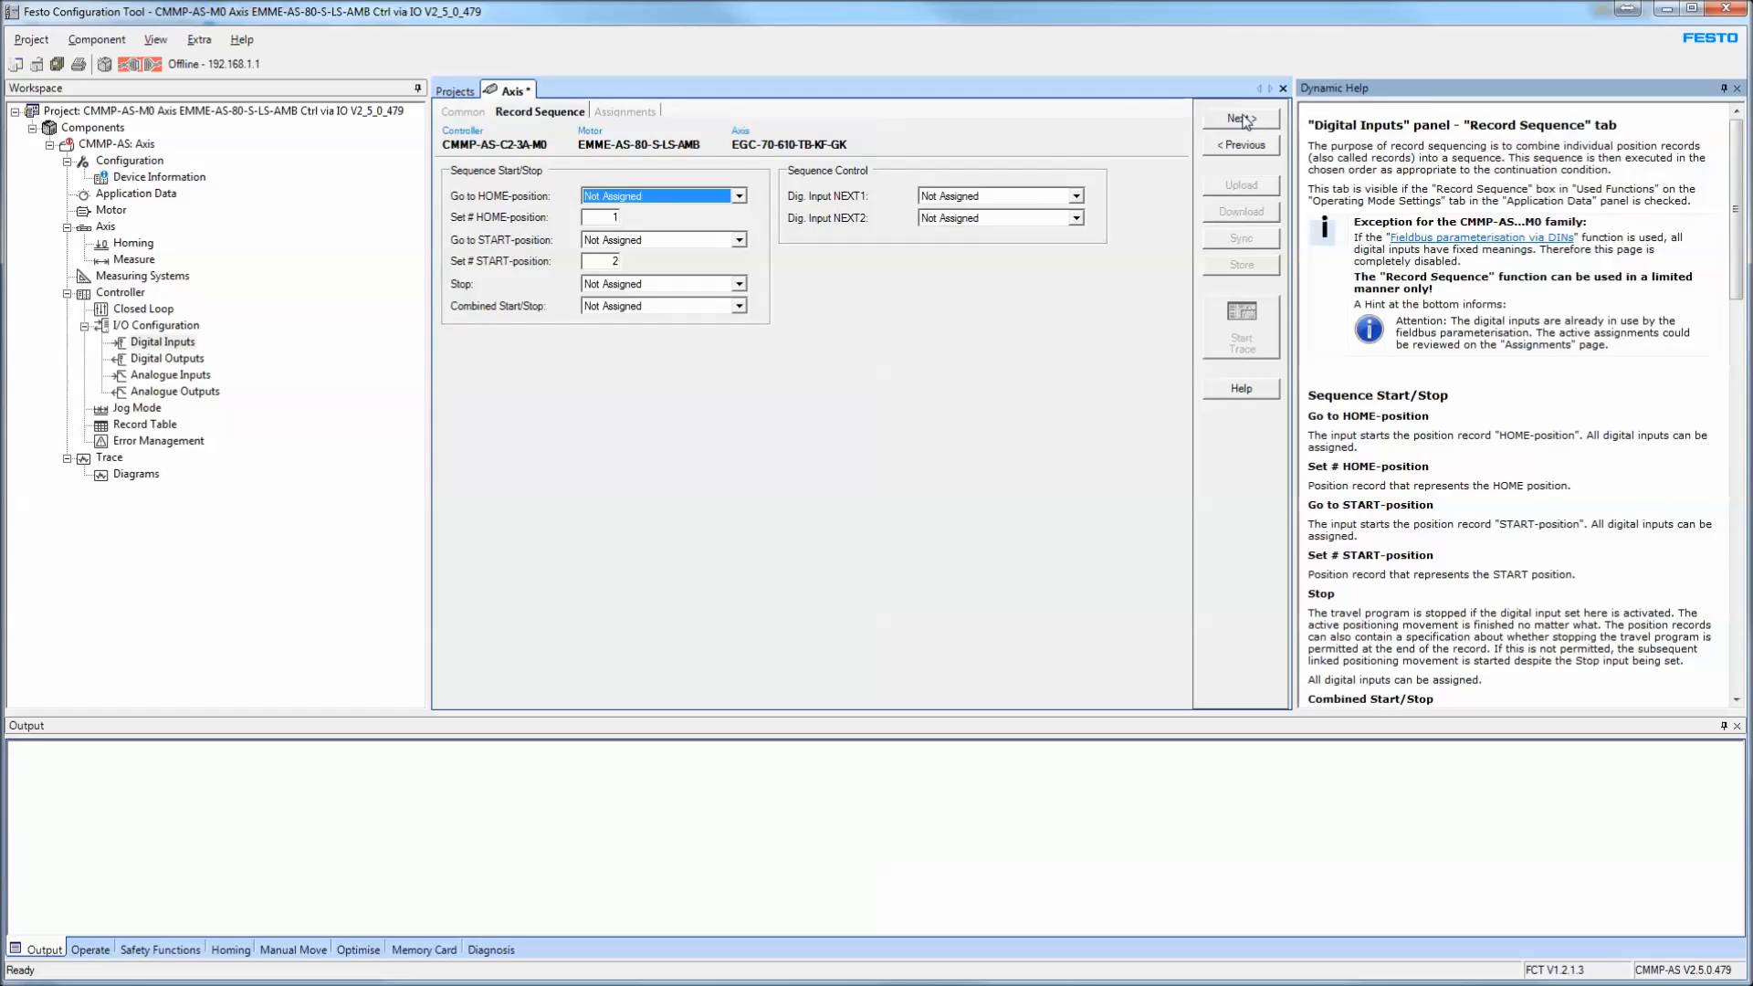
{"action": "left_click", "coordinate": [1243, 120]}
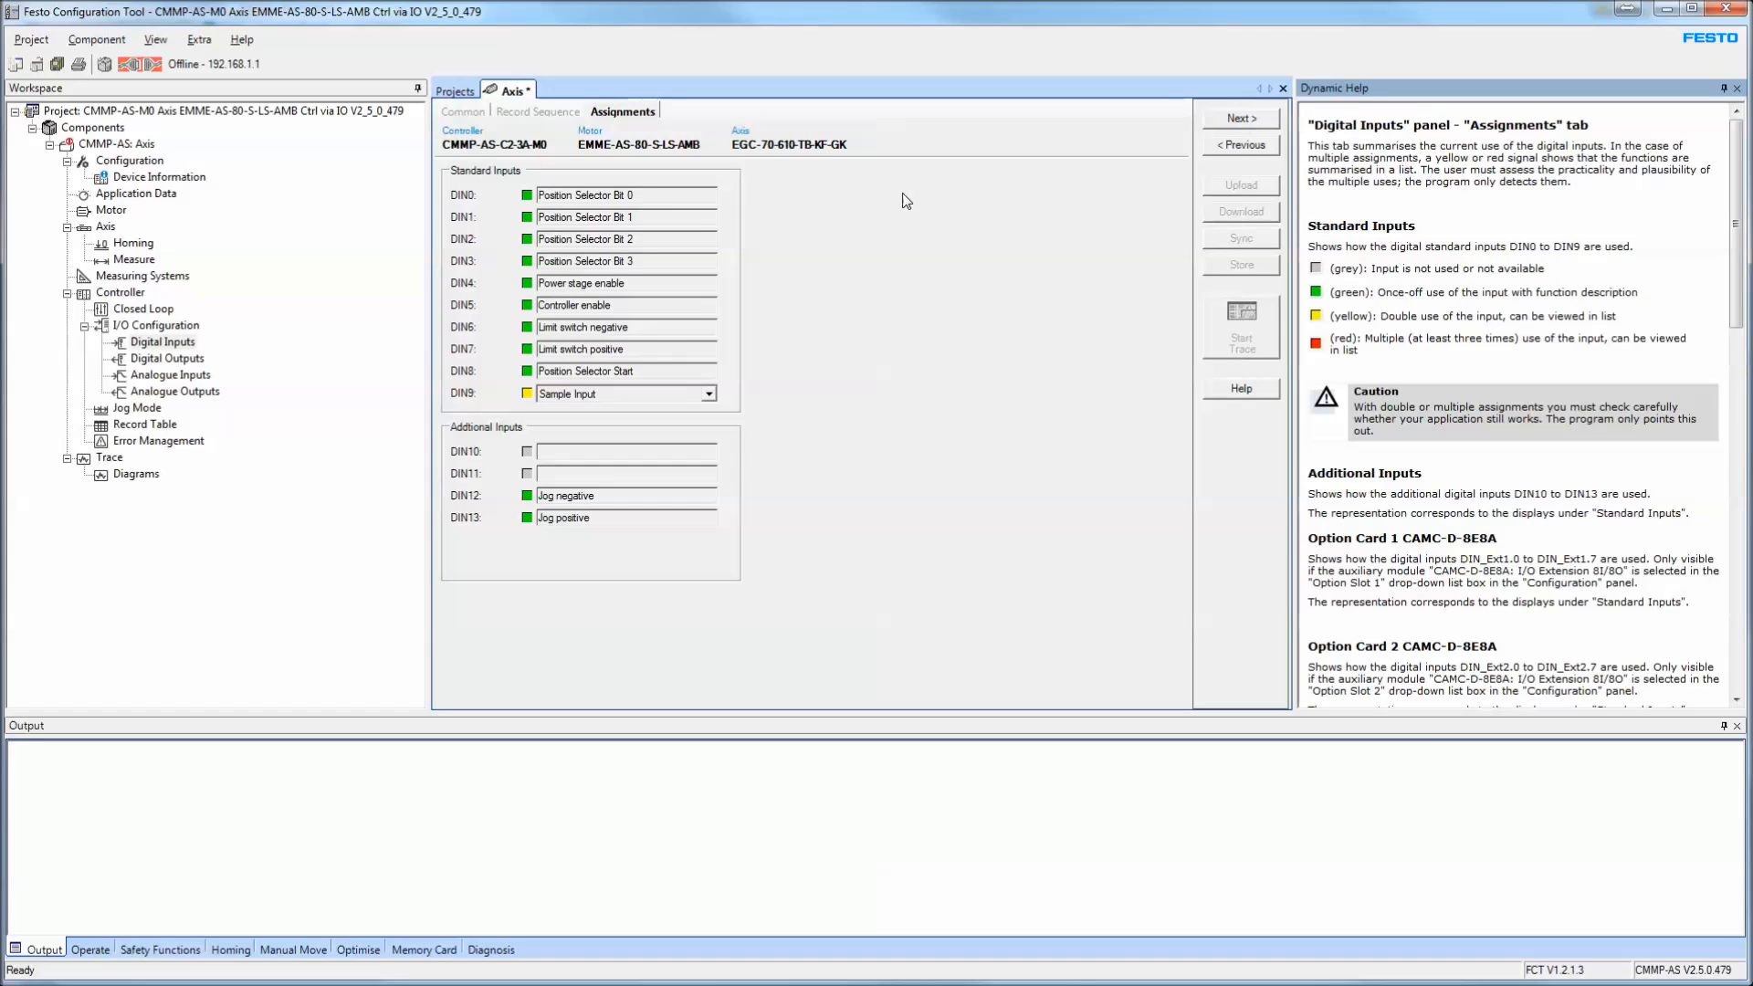
{"action": "left_click", "coordinate": [602, 497]}
{"action": "key", "text": "Tab"}
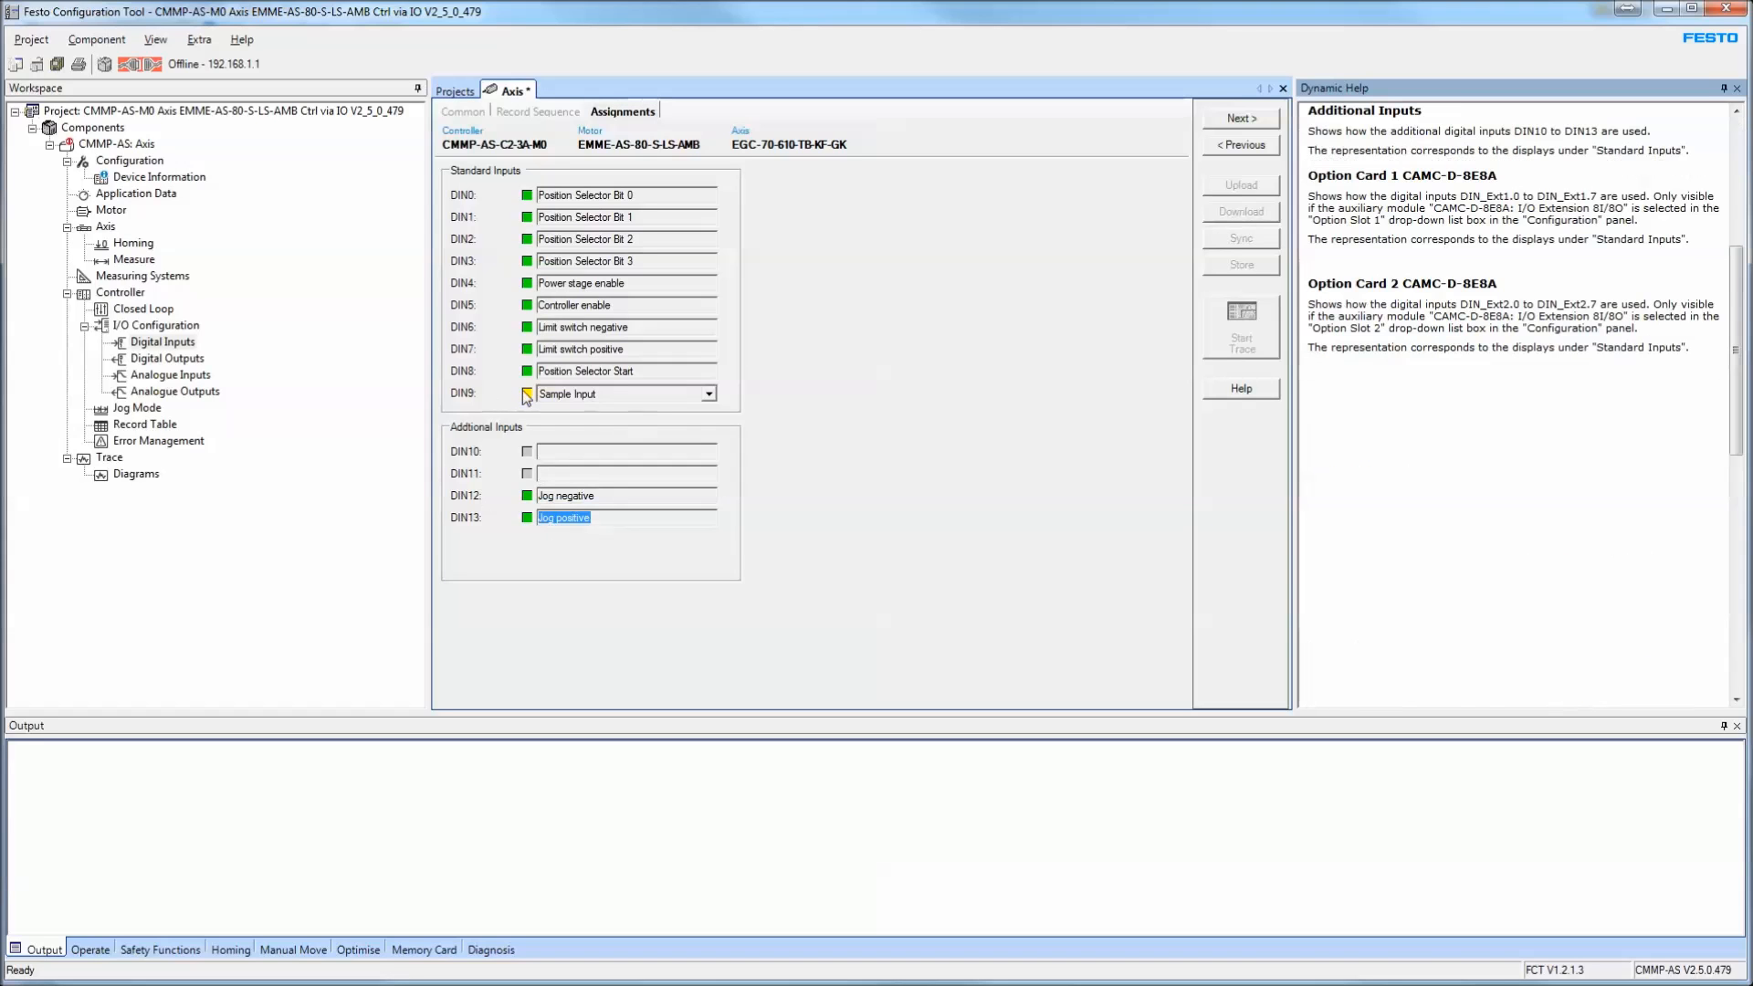
Check the functions available for digital input DIN9 and for digital output DOUT1
{"action": "left_click", "coordinate": [697, 394]}
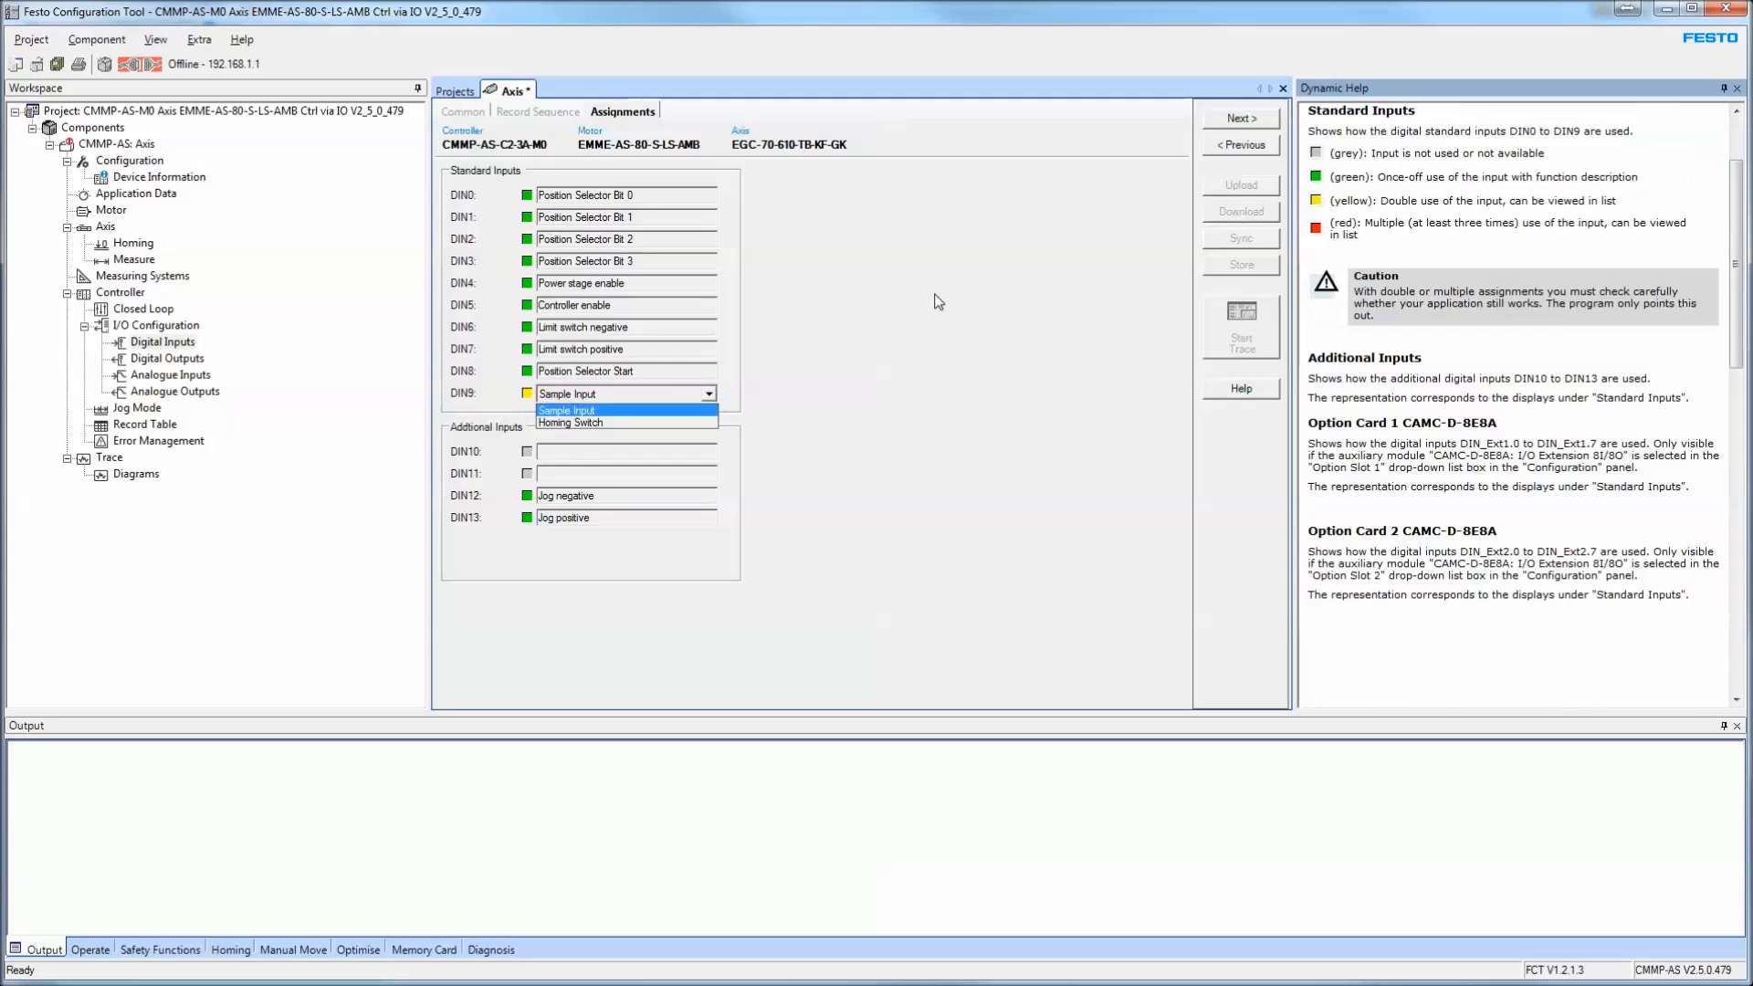
{"action": "left_click", "coordinate": [902, 305]}
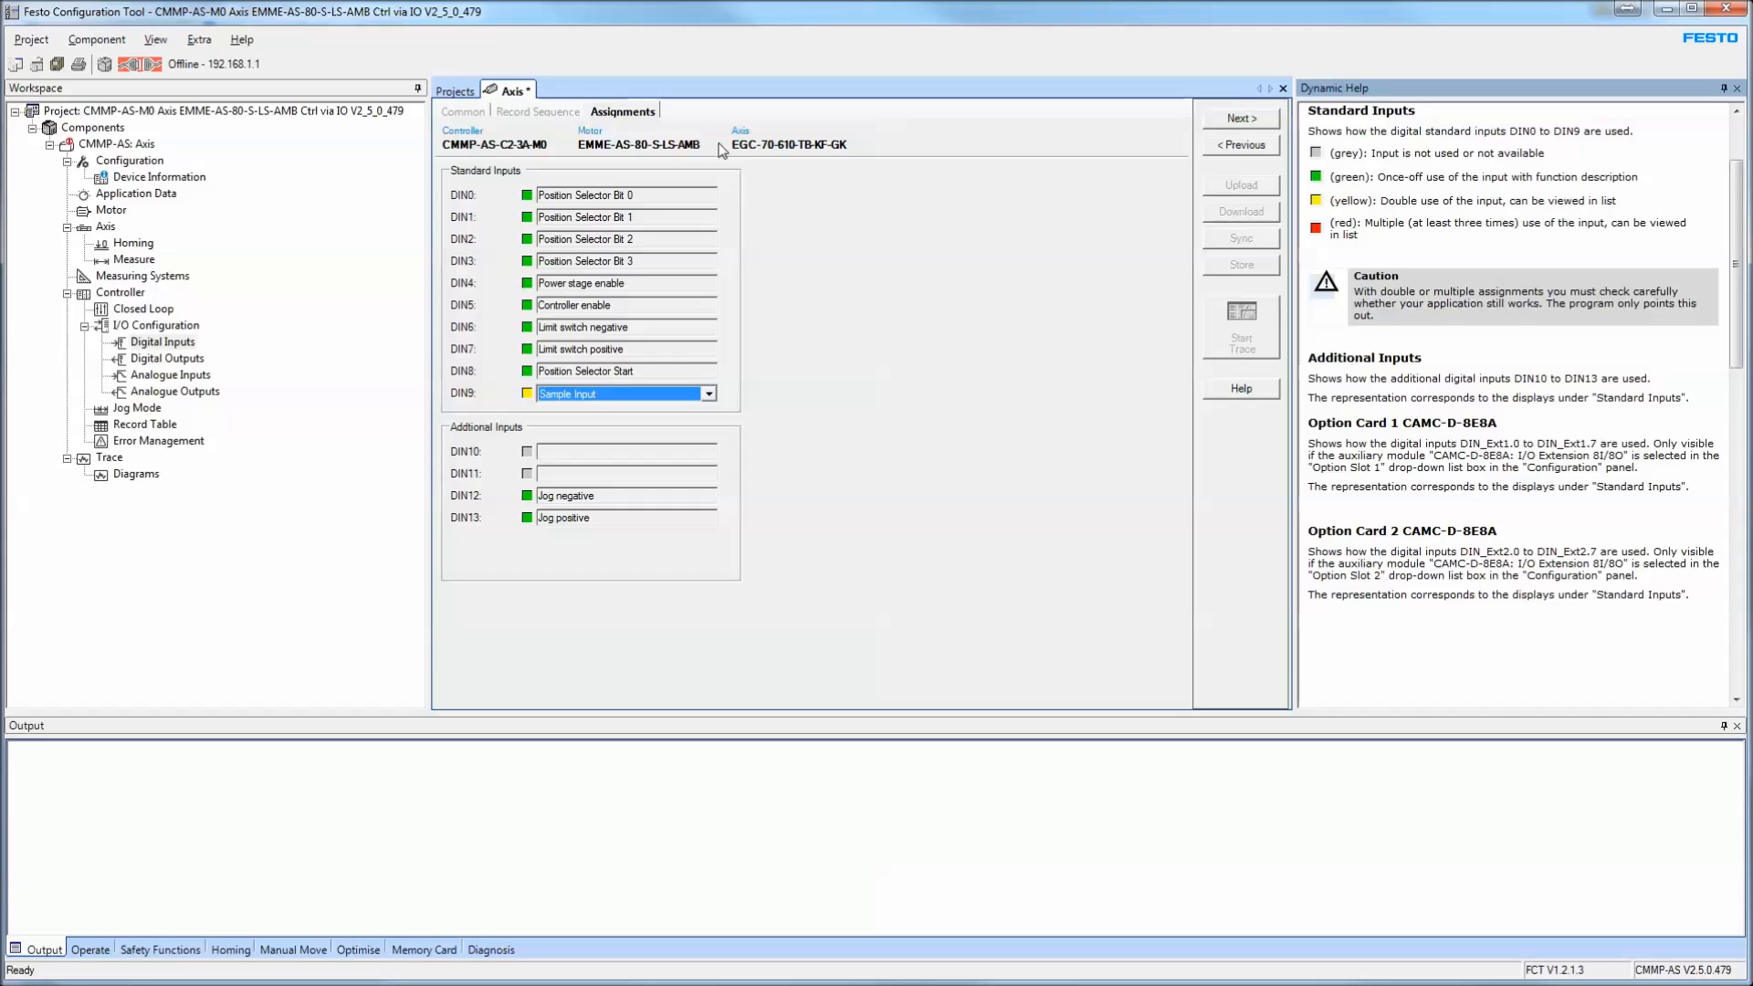
{"action": "left_click", "coordinate": [1243, 120]}
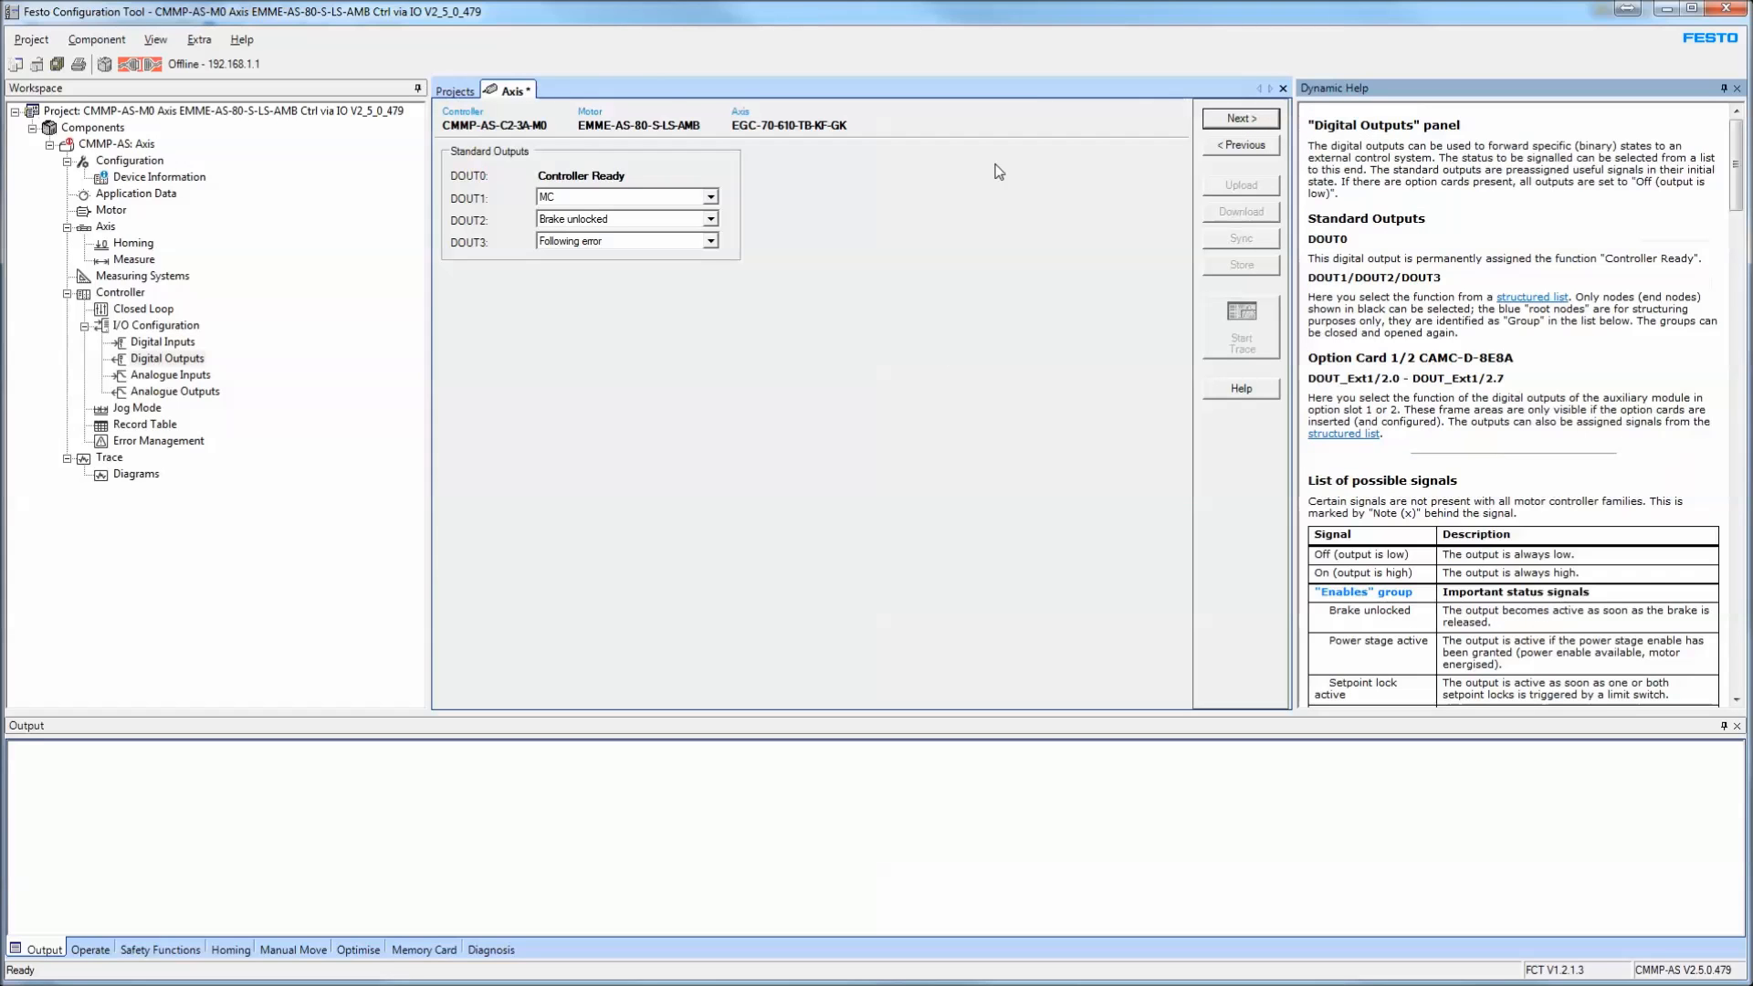
{"action": "left_click", "coordinate": [711, 197]}
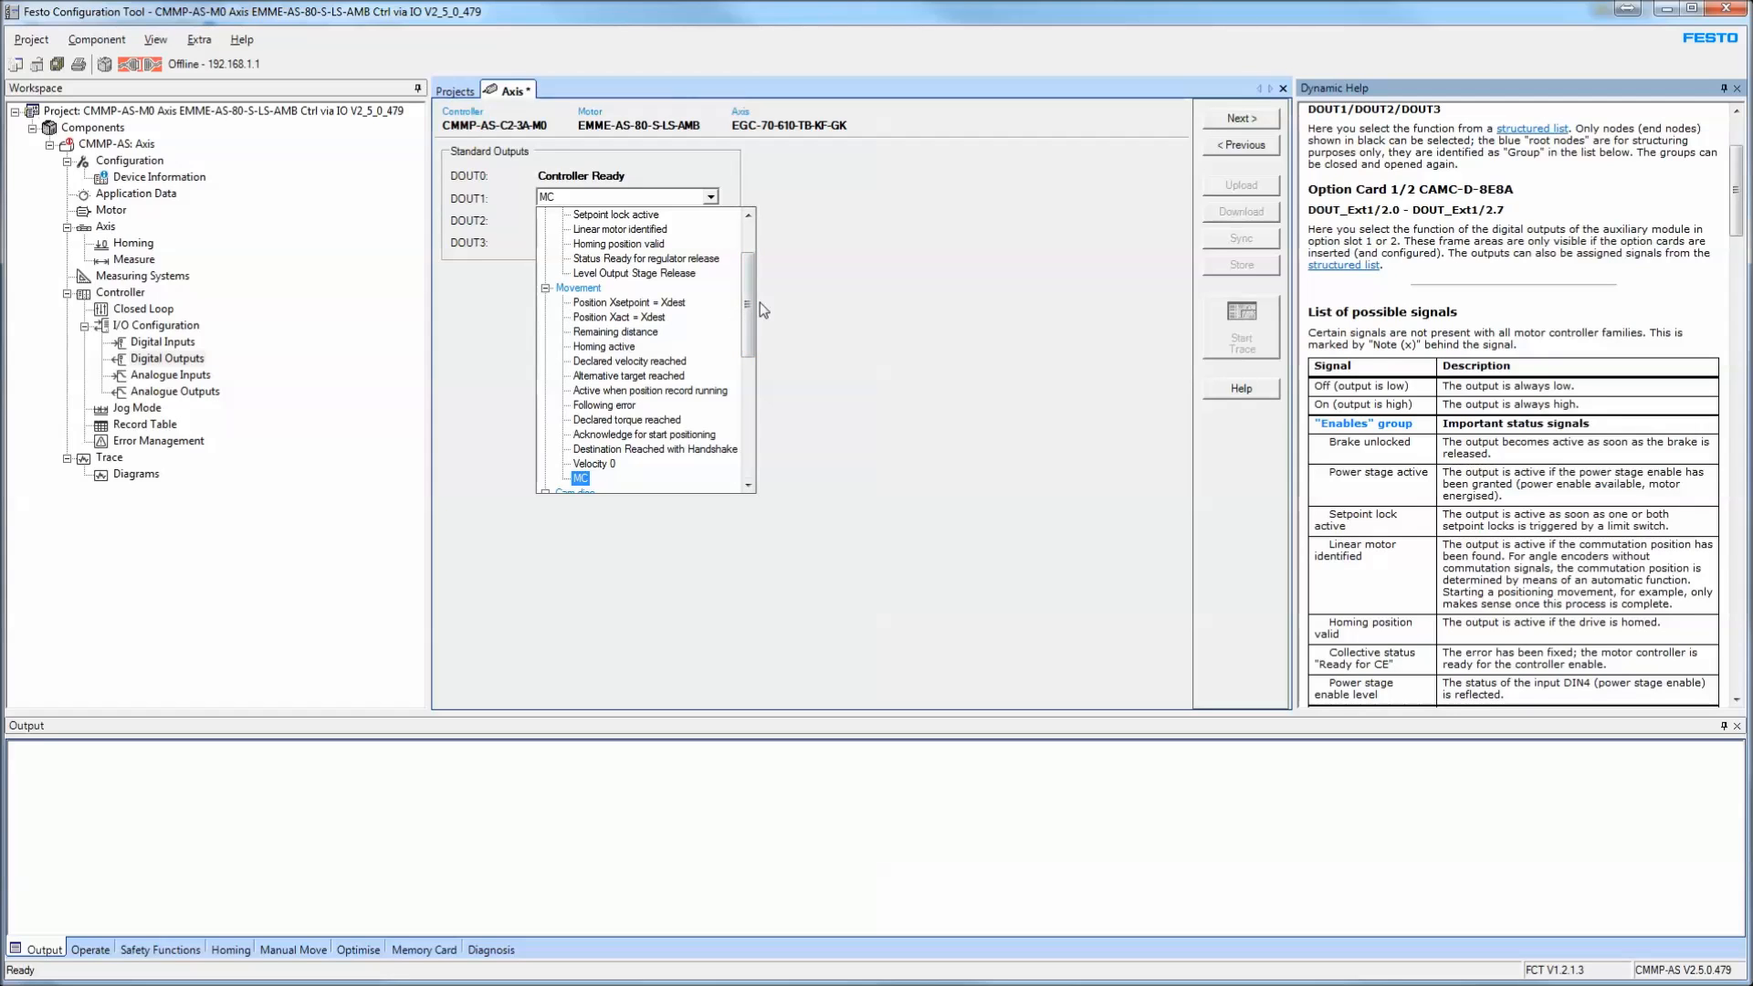
{"action": "left_click", "coordinate": [820, 223]}
Assign Acknowledge for start positioning to digital output DOUT2 and Common Error Active to DOUT3
{"action": "left_click", "coordinate": [711, 219]}
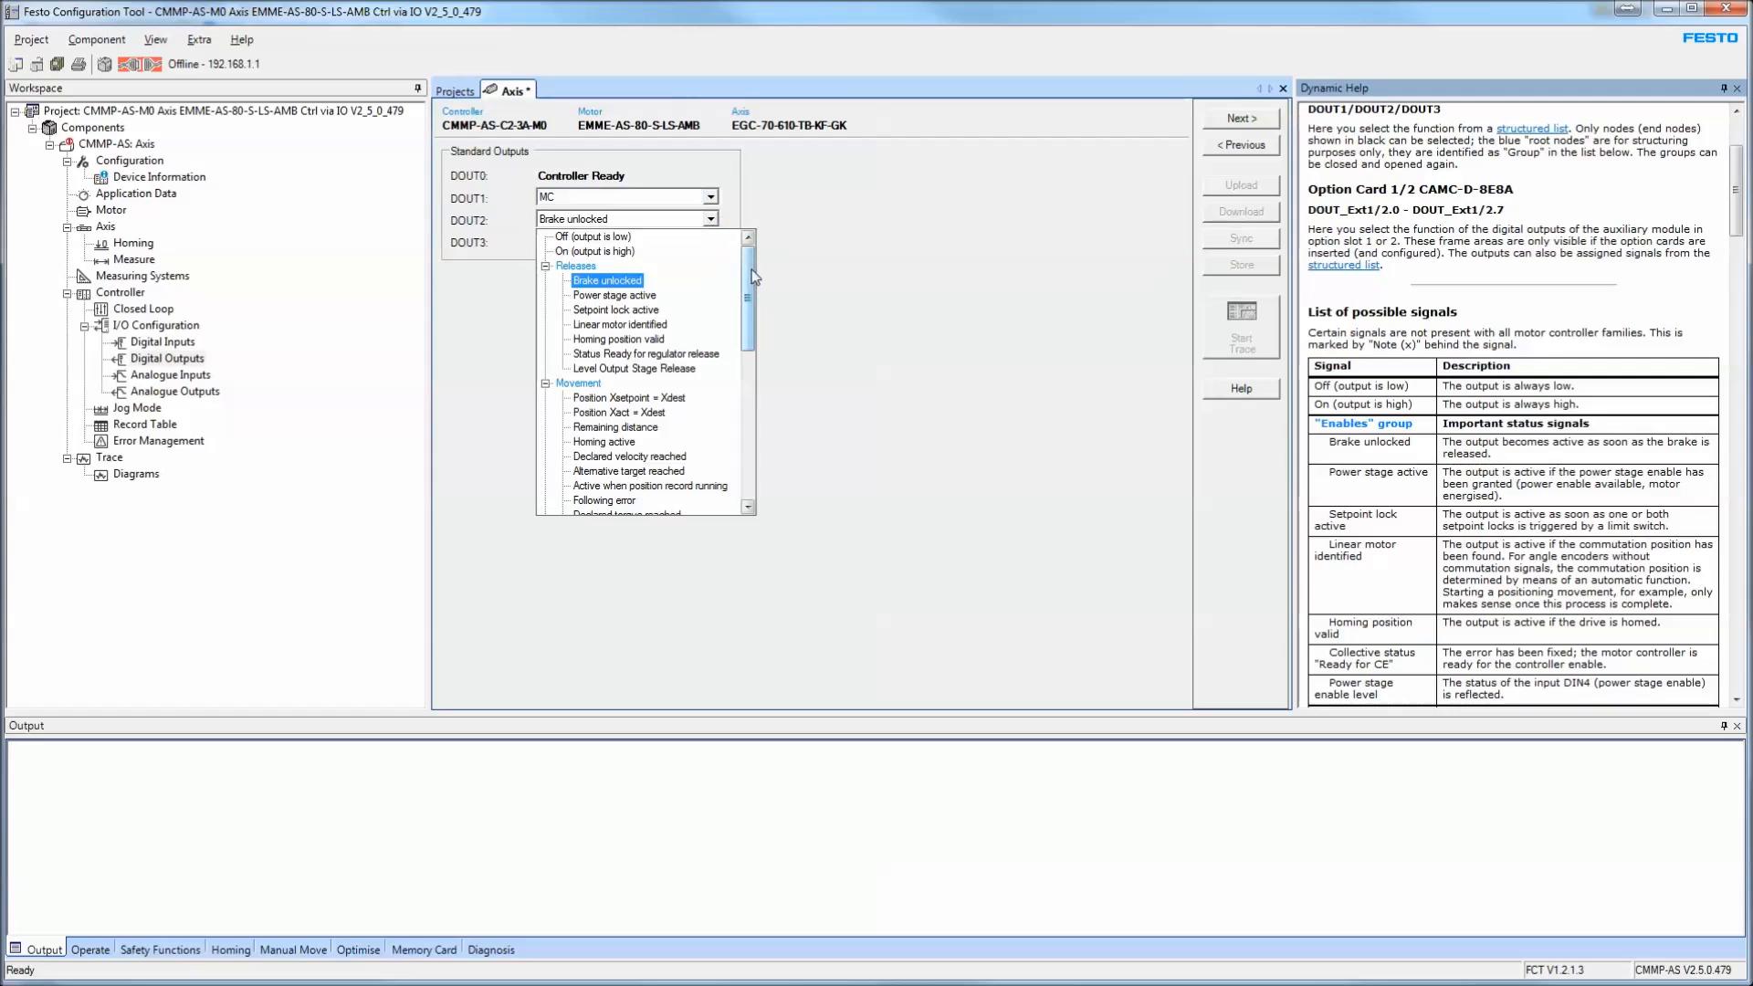
{"action": "scroll", "coordinate": [753, 272], "scroll_direction": "down", "scroll_amount": 2}
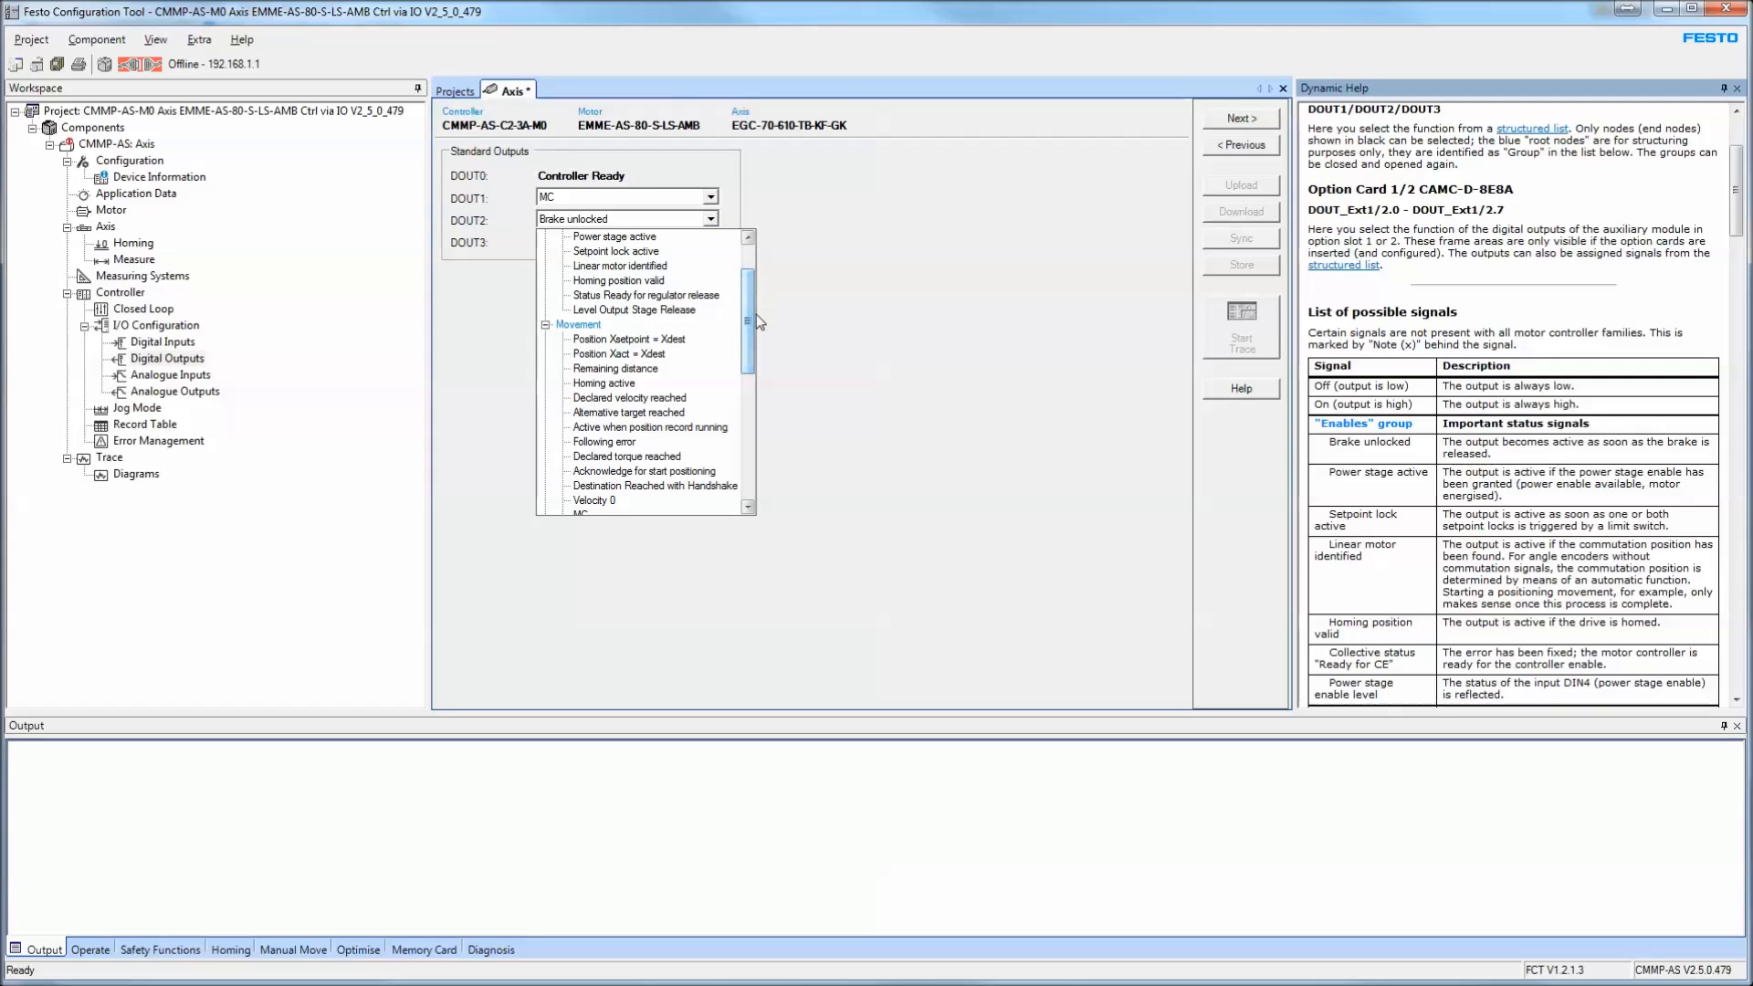
{"action": "left_click", "coordinate": [675, 471]}
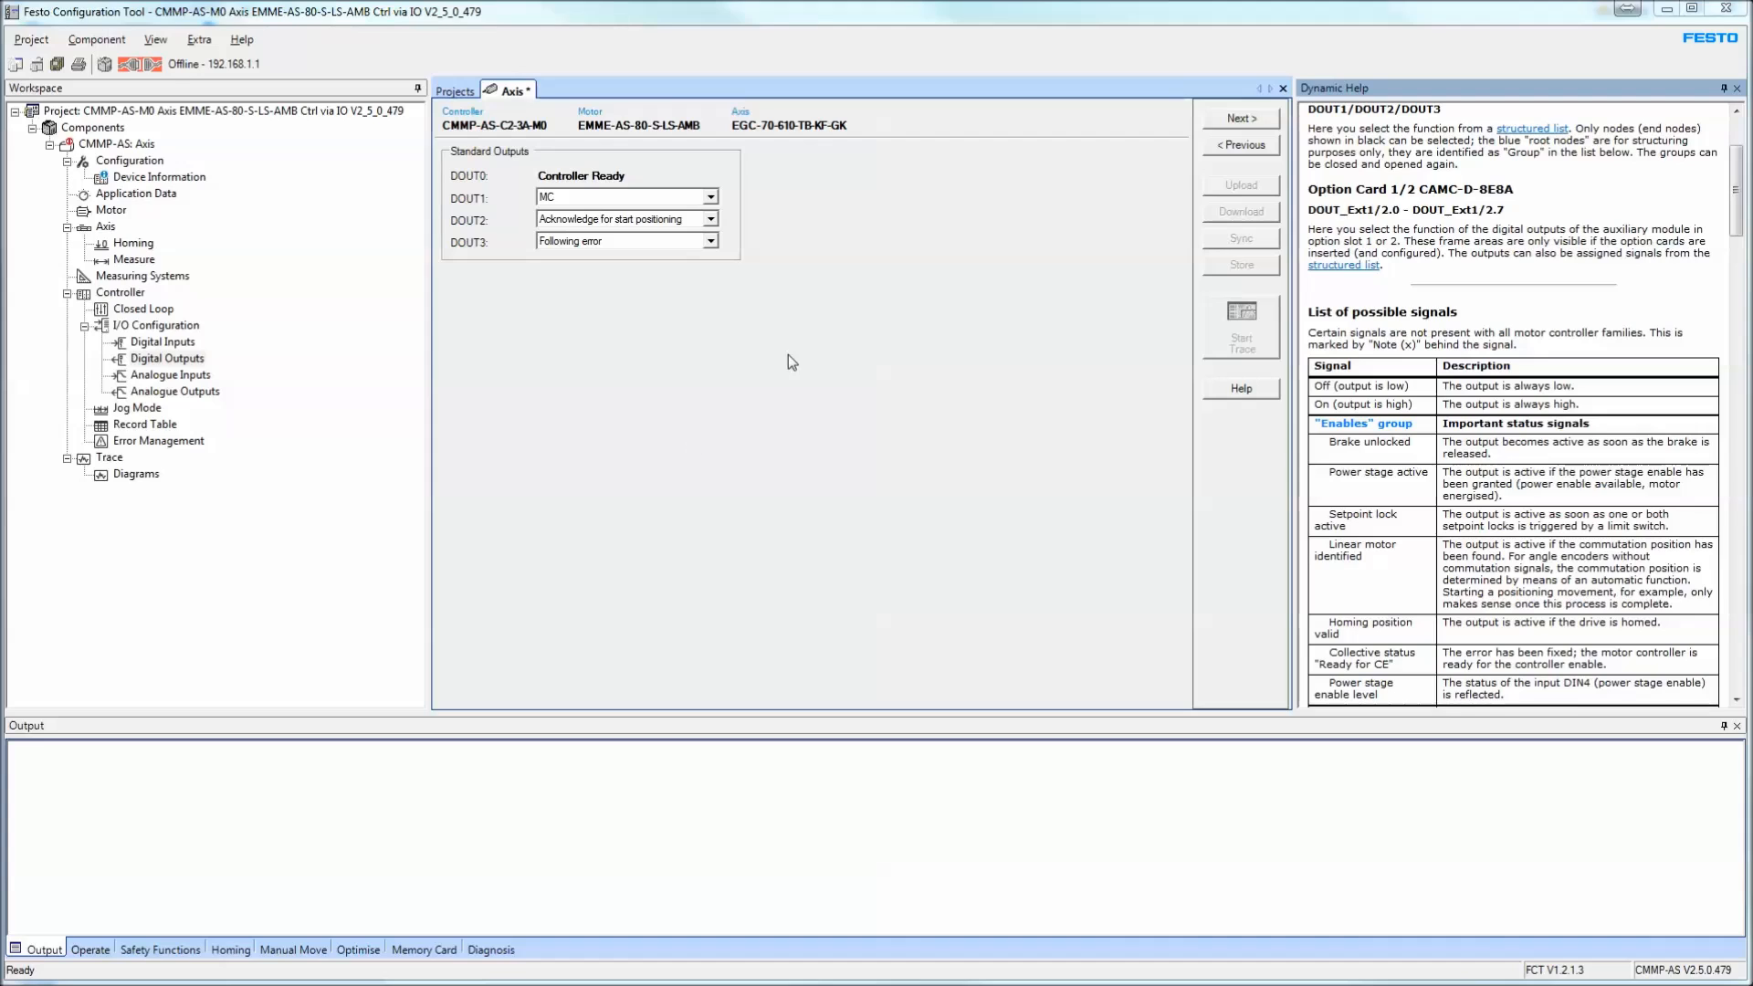
{"action": "left_click", "coordinate": [711, 241]}
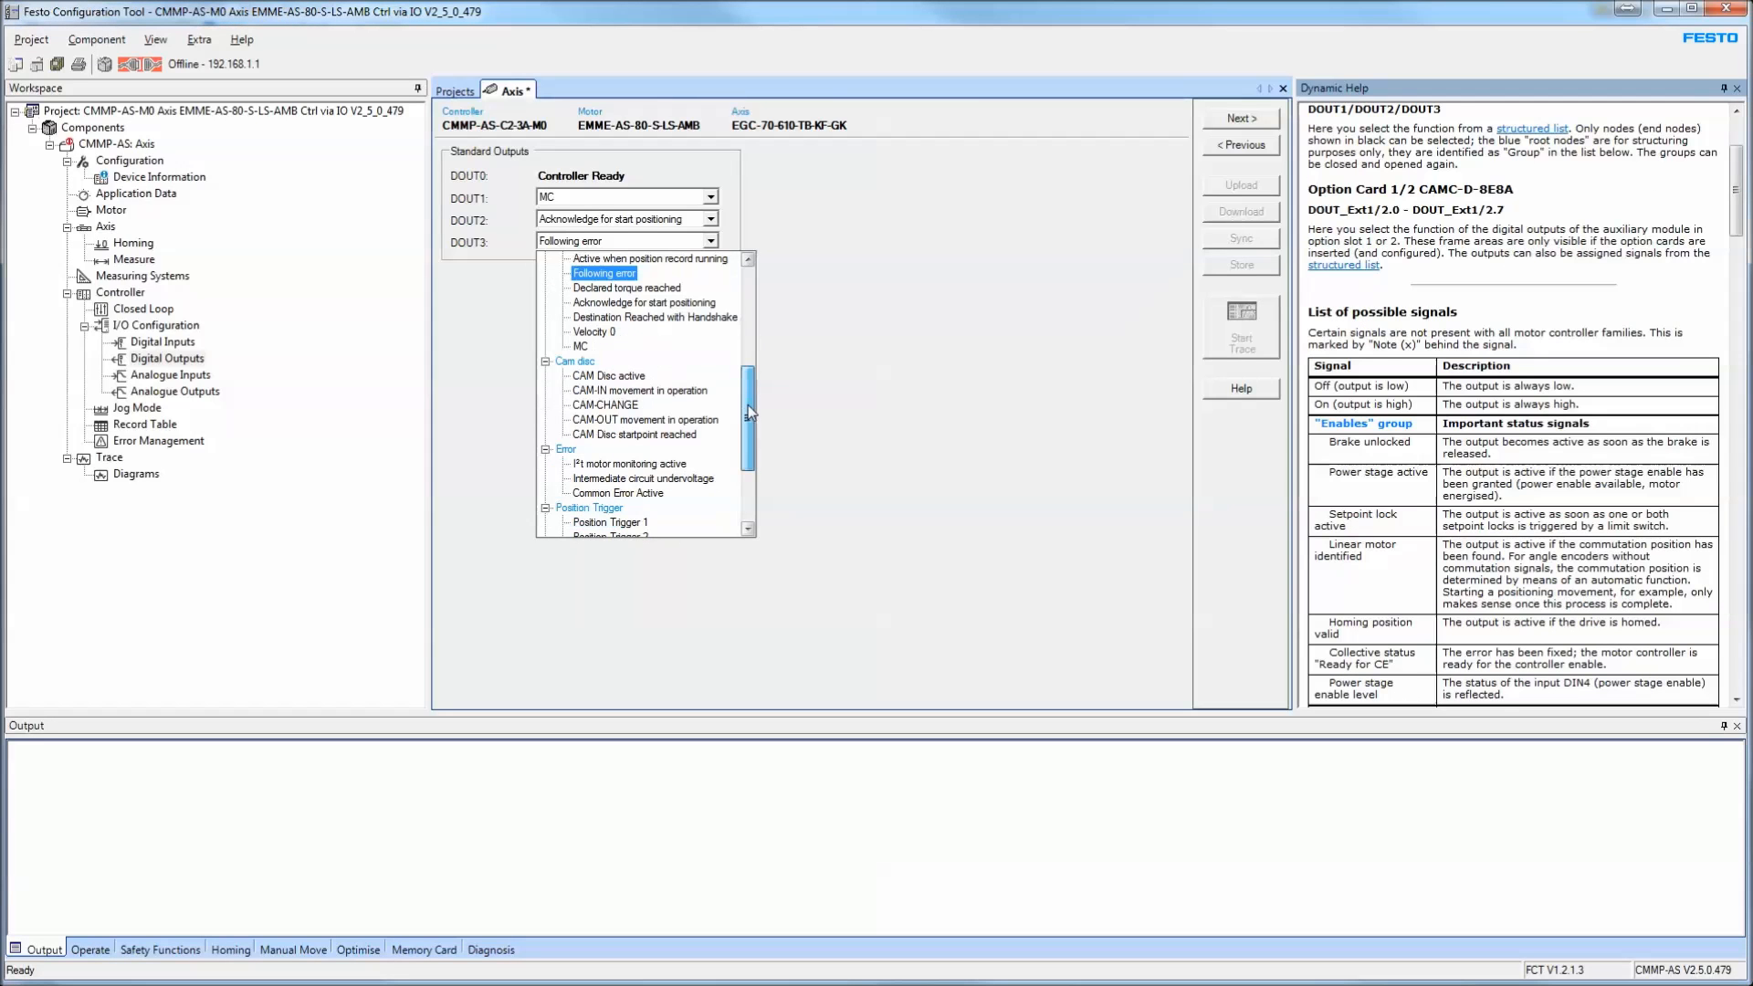
{"action": "left_click", "coordinate": [628, 507]}
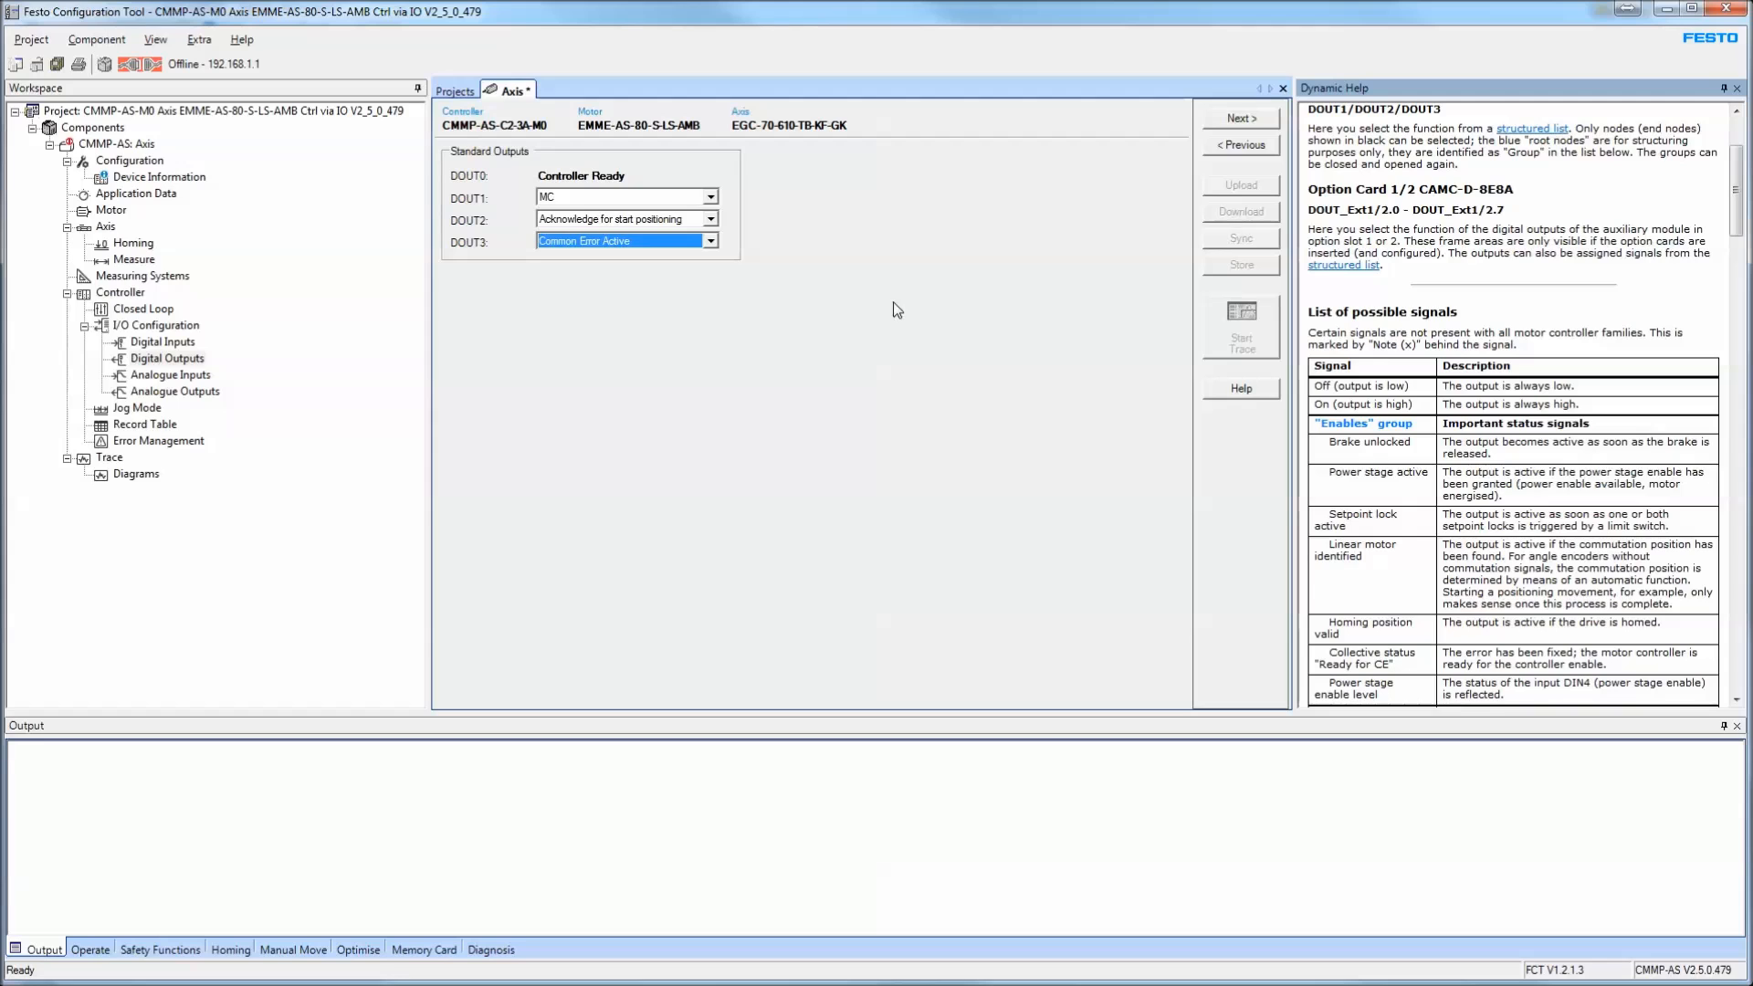
Go through the analogue input and output settings to the Jog Mode parameters and review them
{"action": "left_click", "coordinate": [1238, 120]}
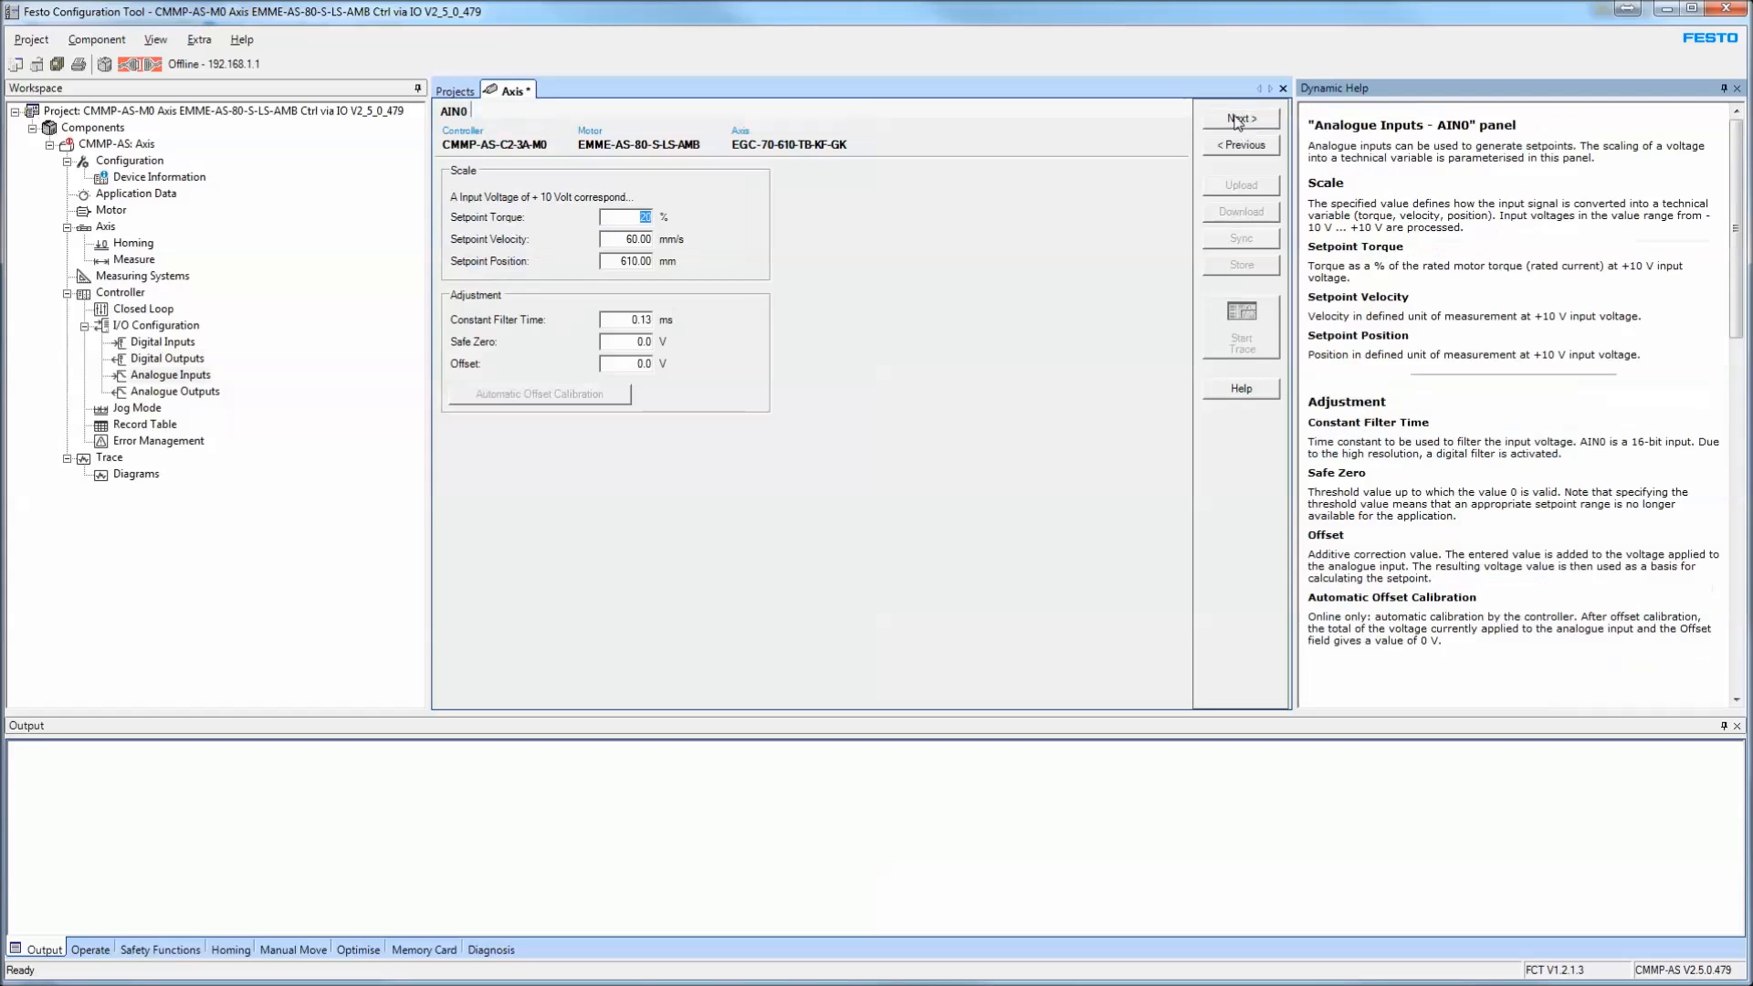
{"action": "left_click", "coordinate": [1238, 121]}
{"action": "left_click", "coordinate": [1236, 123]}
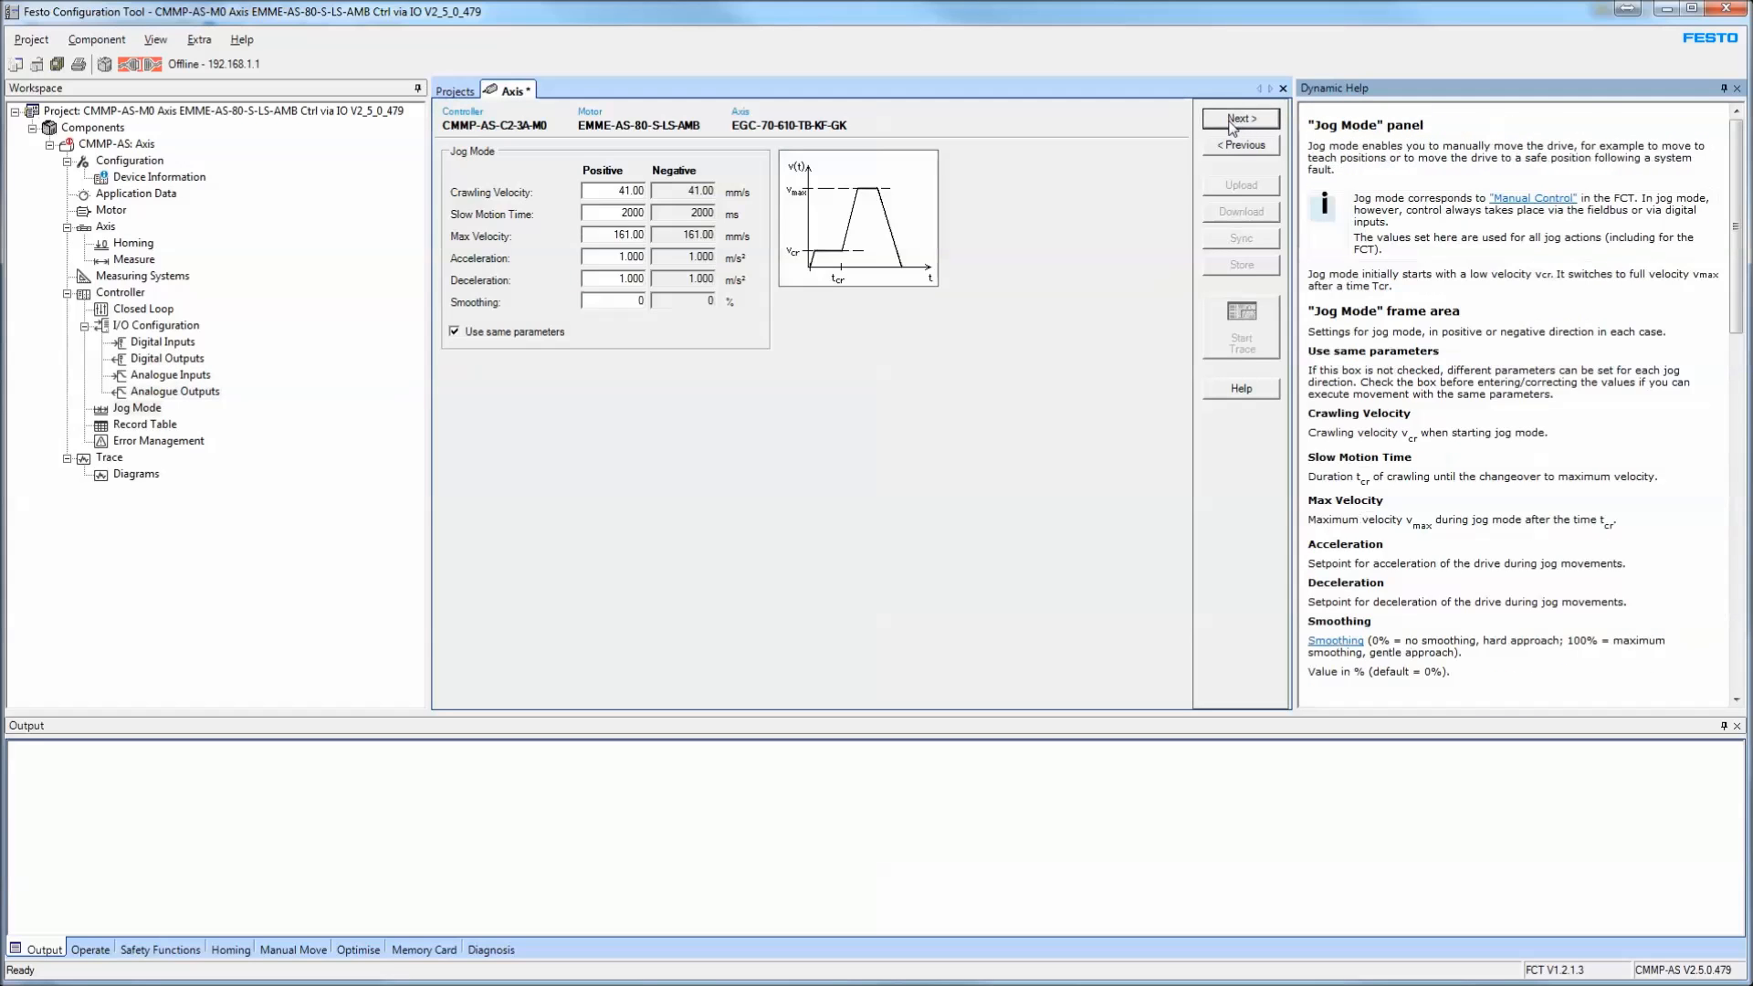
Create record 1 in the Record Table with position 0 mm and close the Dynamic Help pane
{"action": "left_click", "coordinate": [1240, 119]}
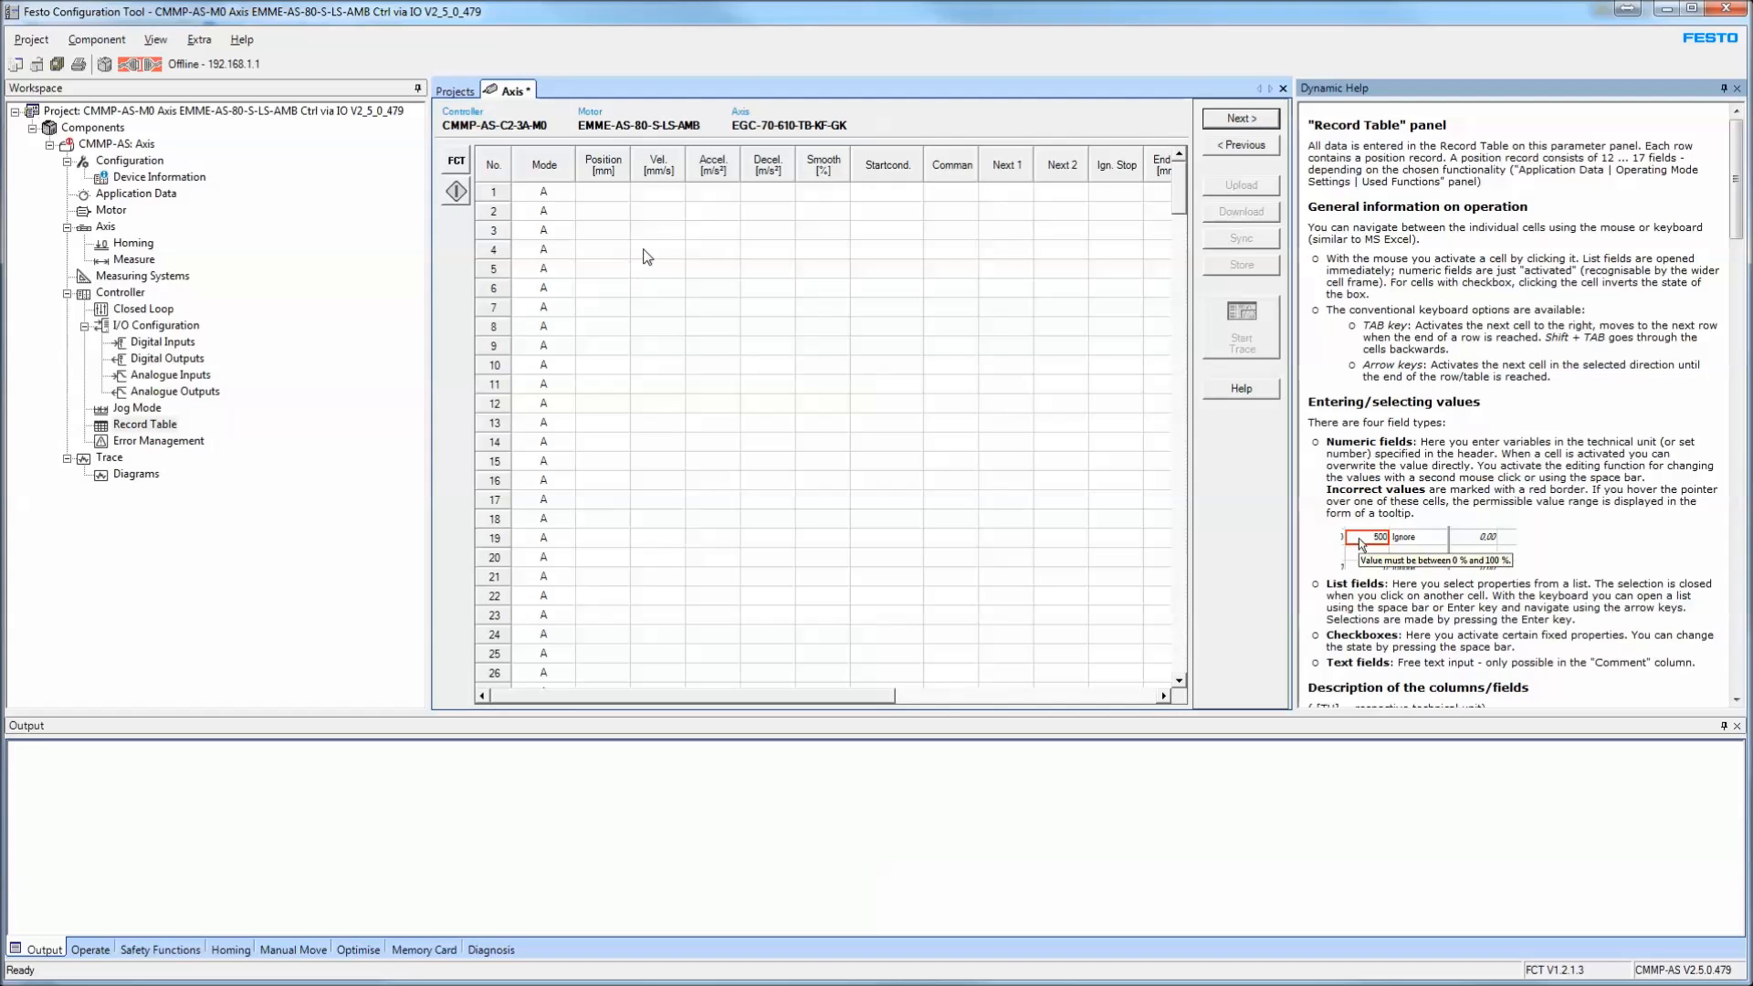
{"action": "left_click", "coordinate": [611, 193]}
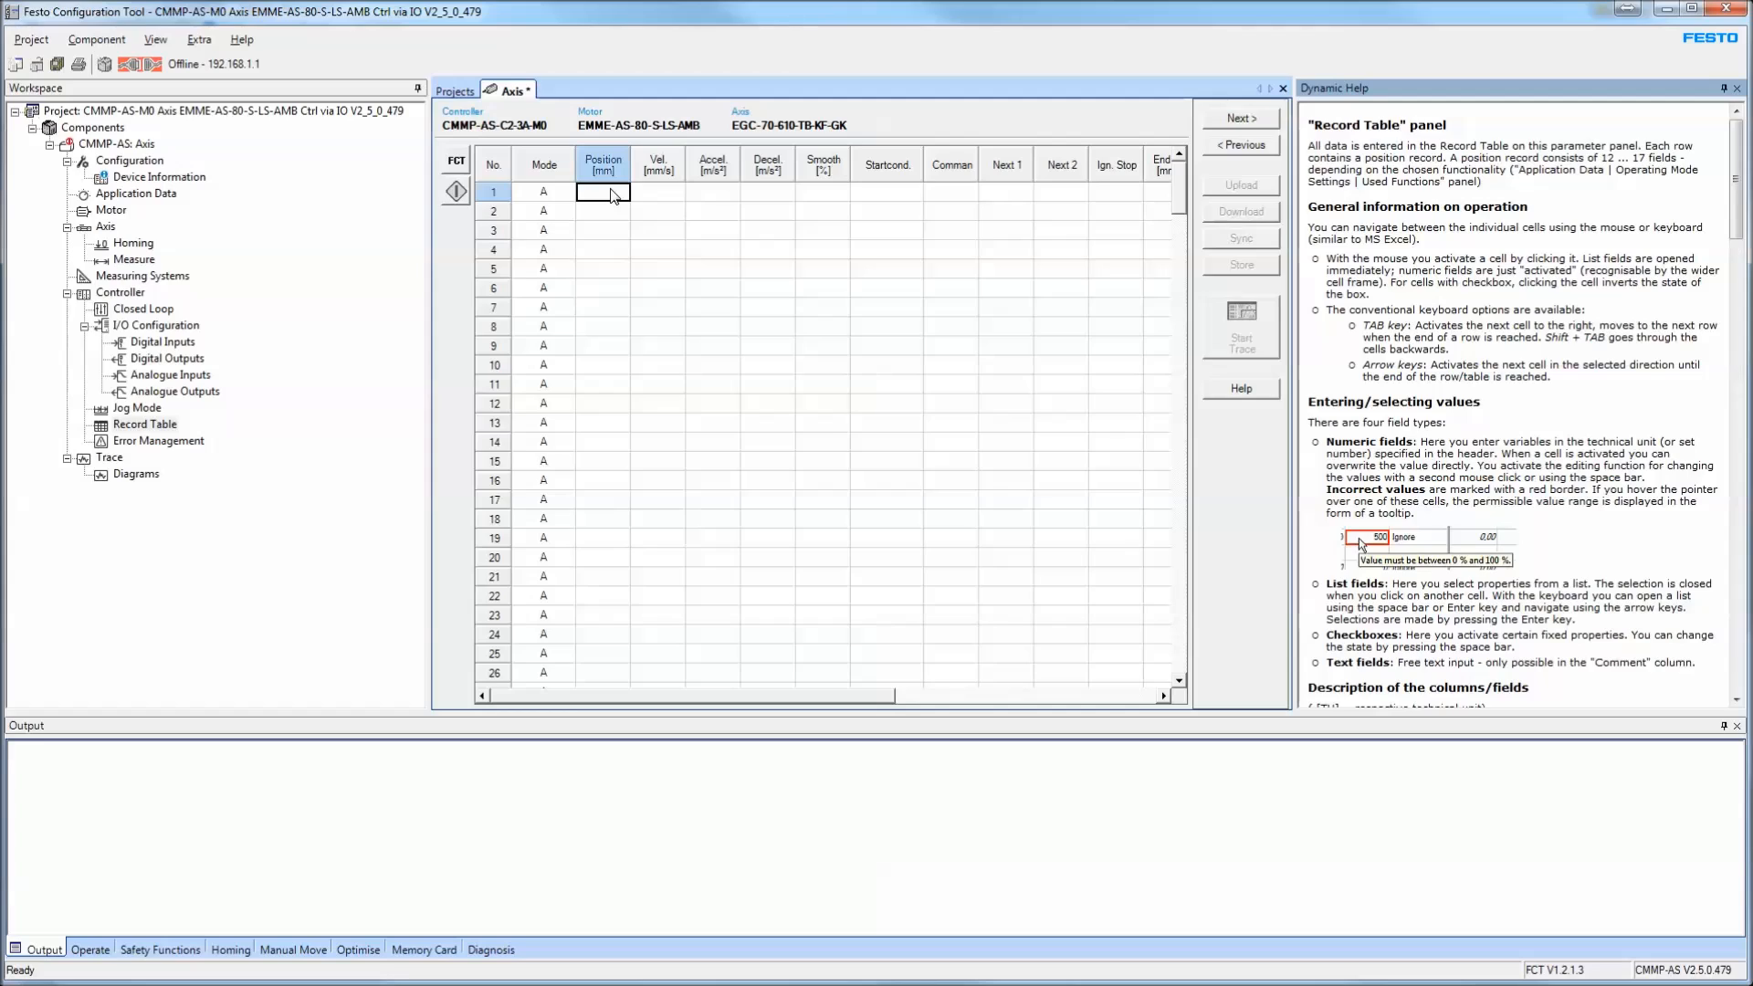
{"action": "type", "text": "0"}
{"action": "left_click", "coordinate": [681, 200]}
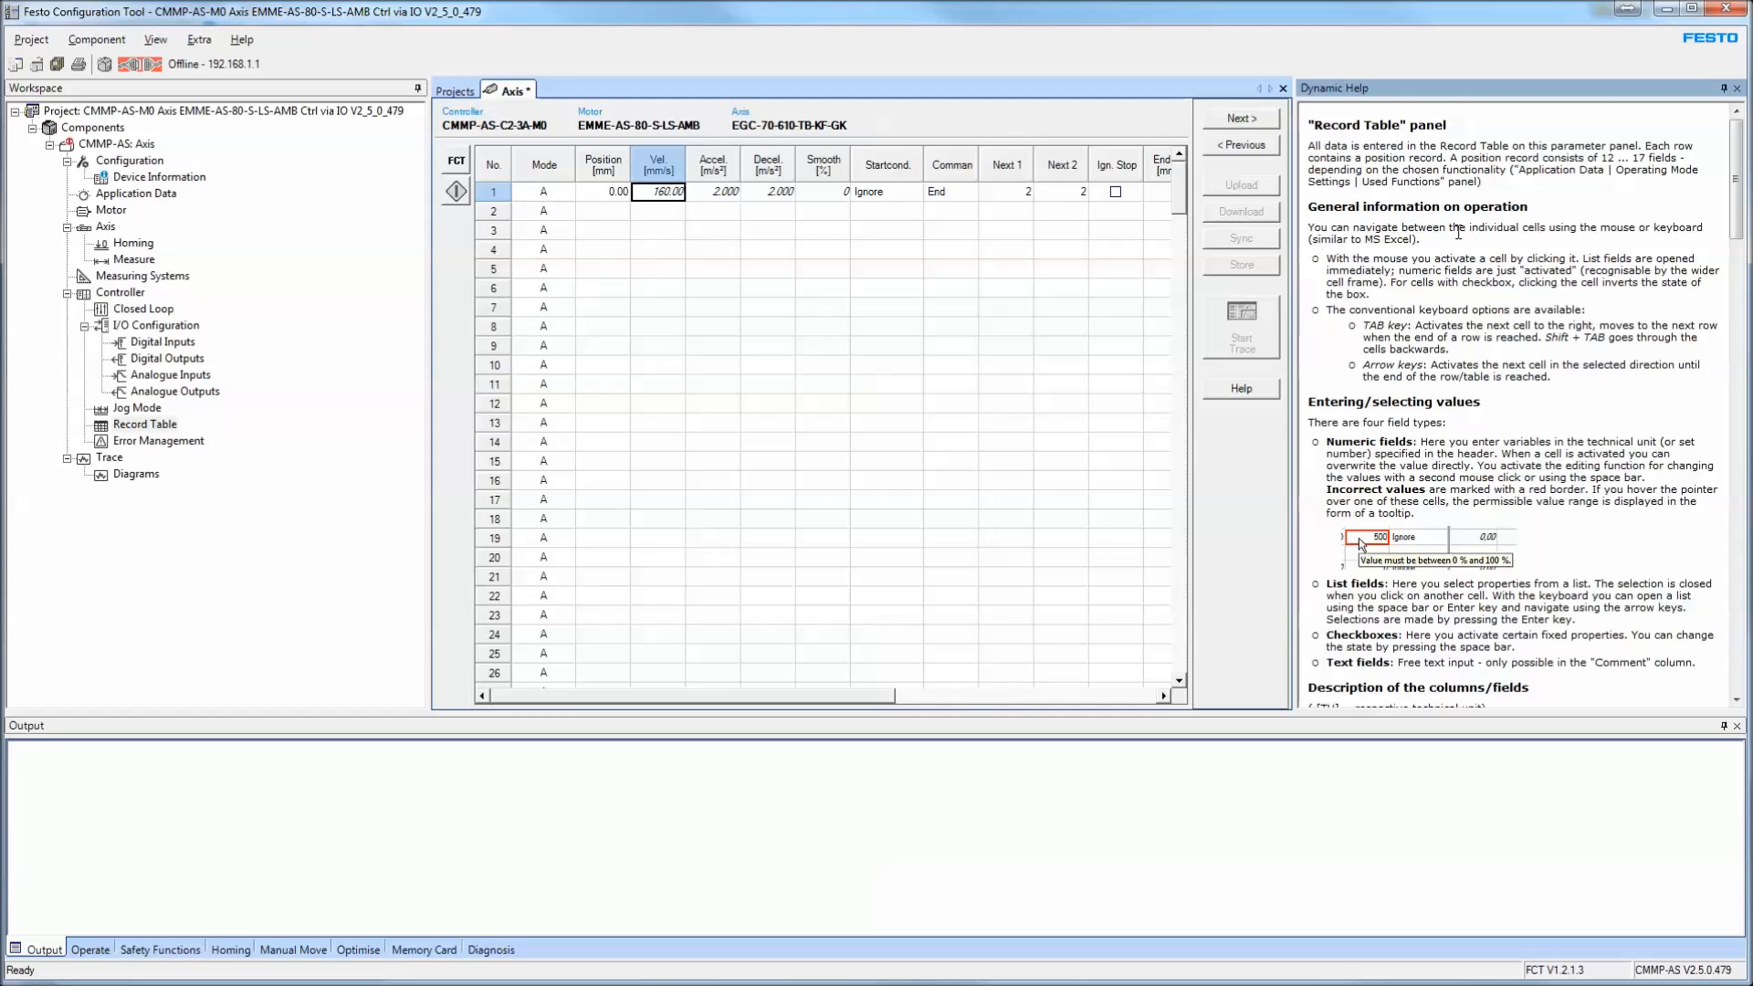
{"action": "left_click", "coordinate": [1736, 89]}
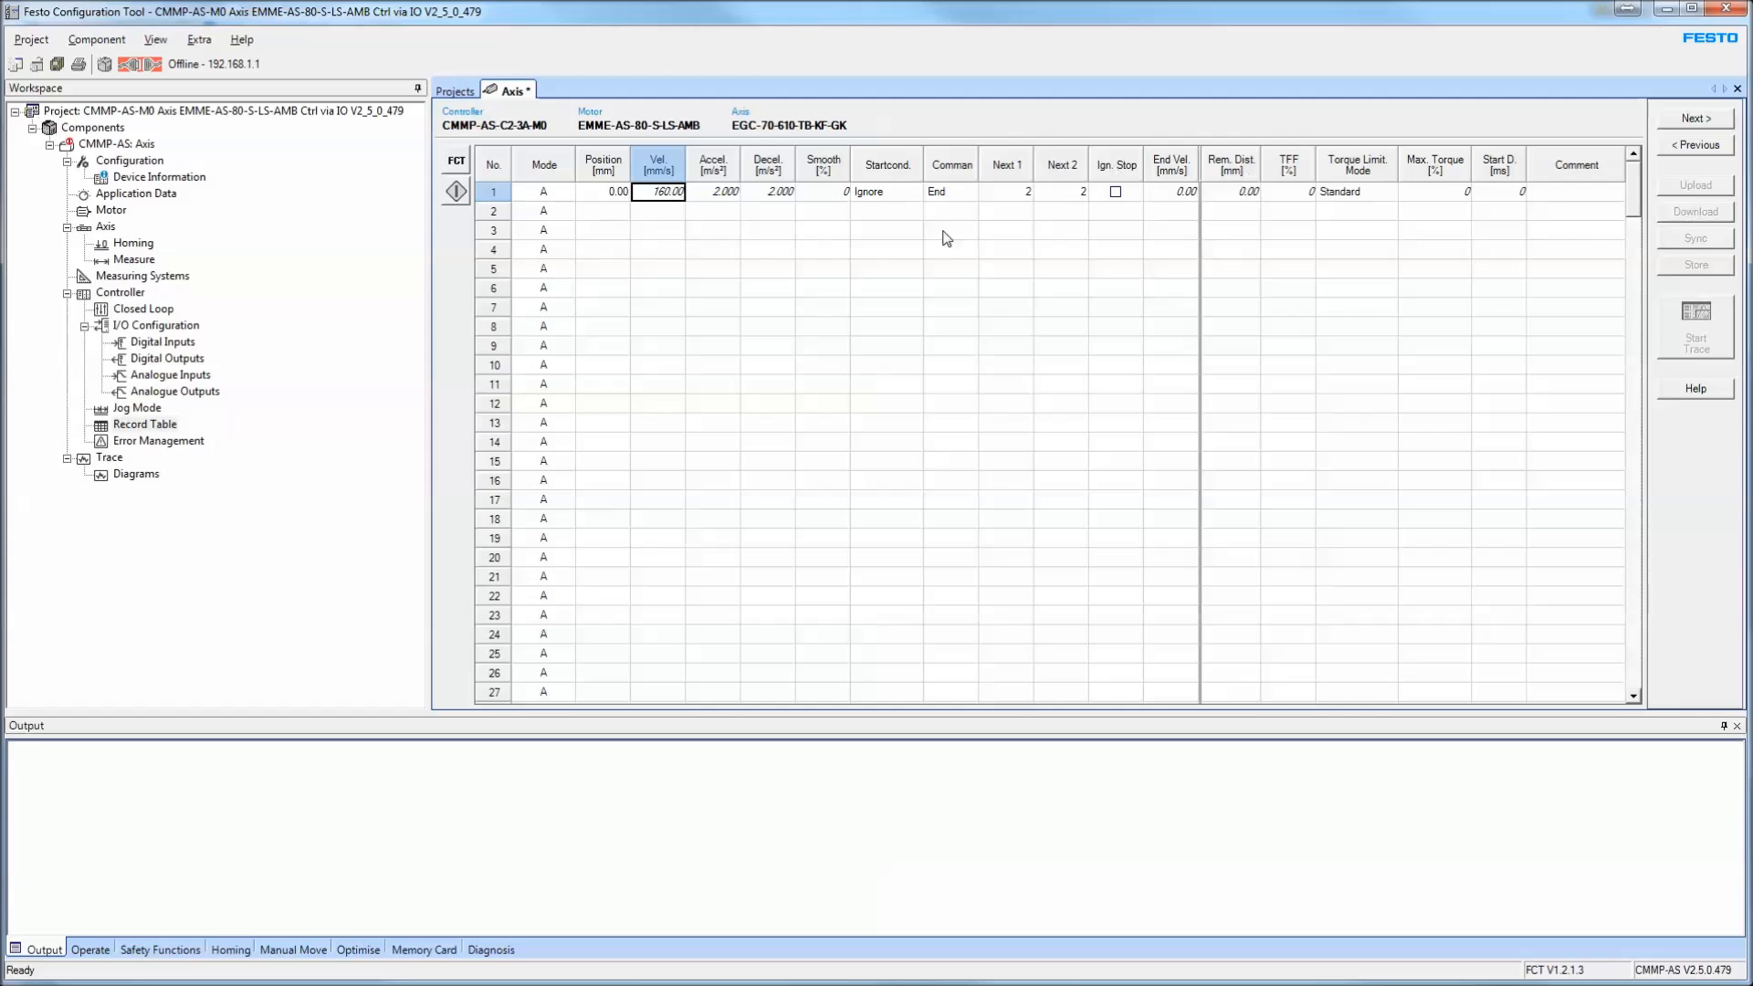
Set record 1's acceleration and deceleration to 5 m/s² and its velocity to 1000 mm/s
{"action": "left_click", "coordinate": [724, 193]}
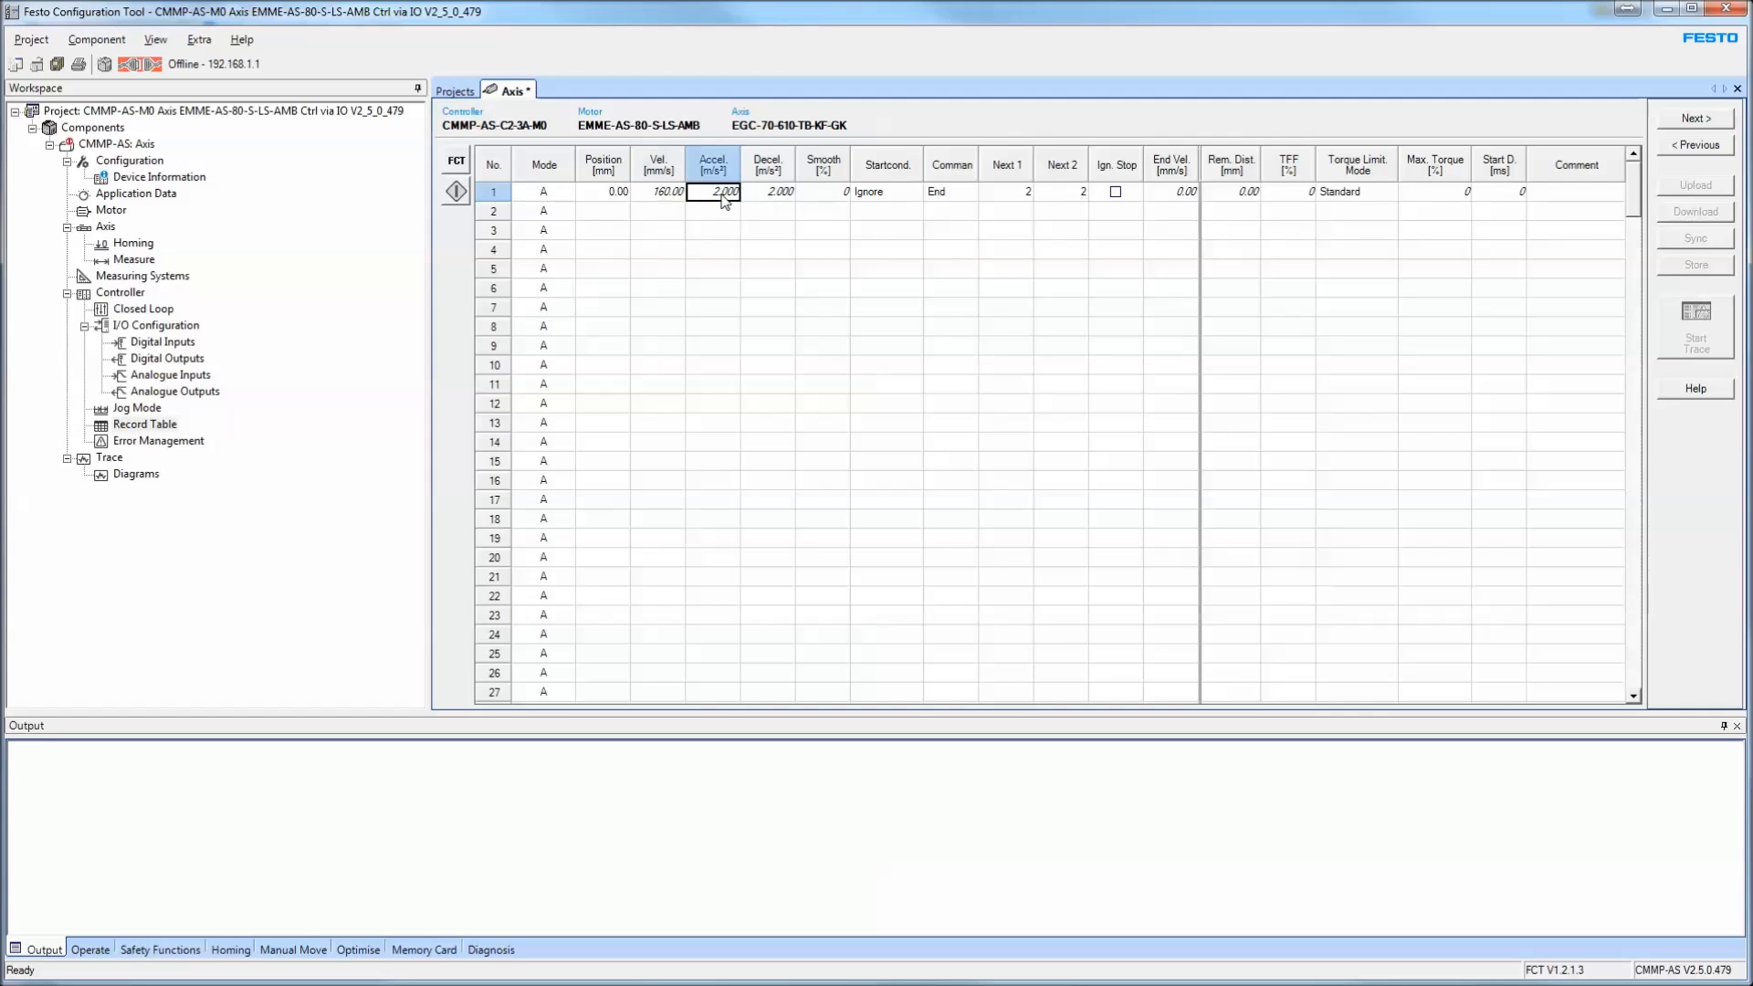
{"action": "type", "text": "5"}
{"action": "key", "text": "Tab"}
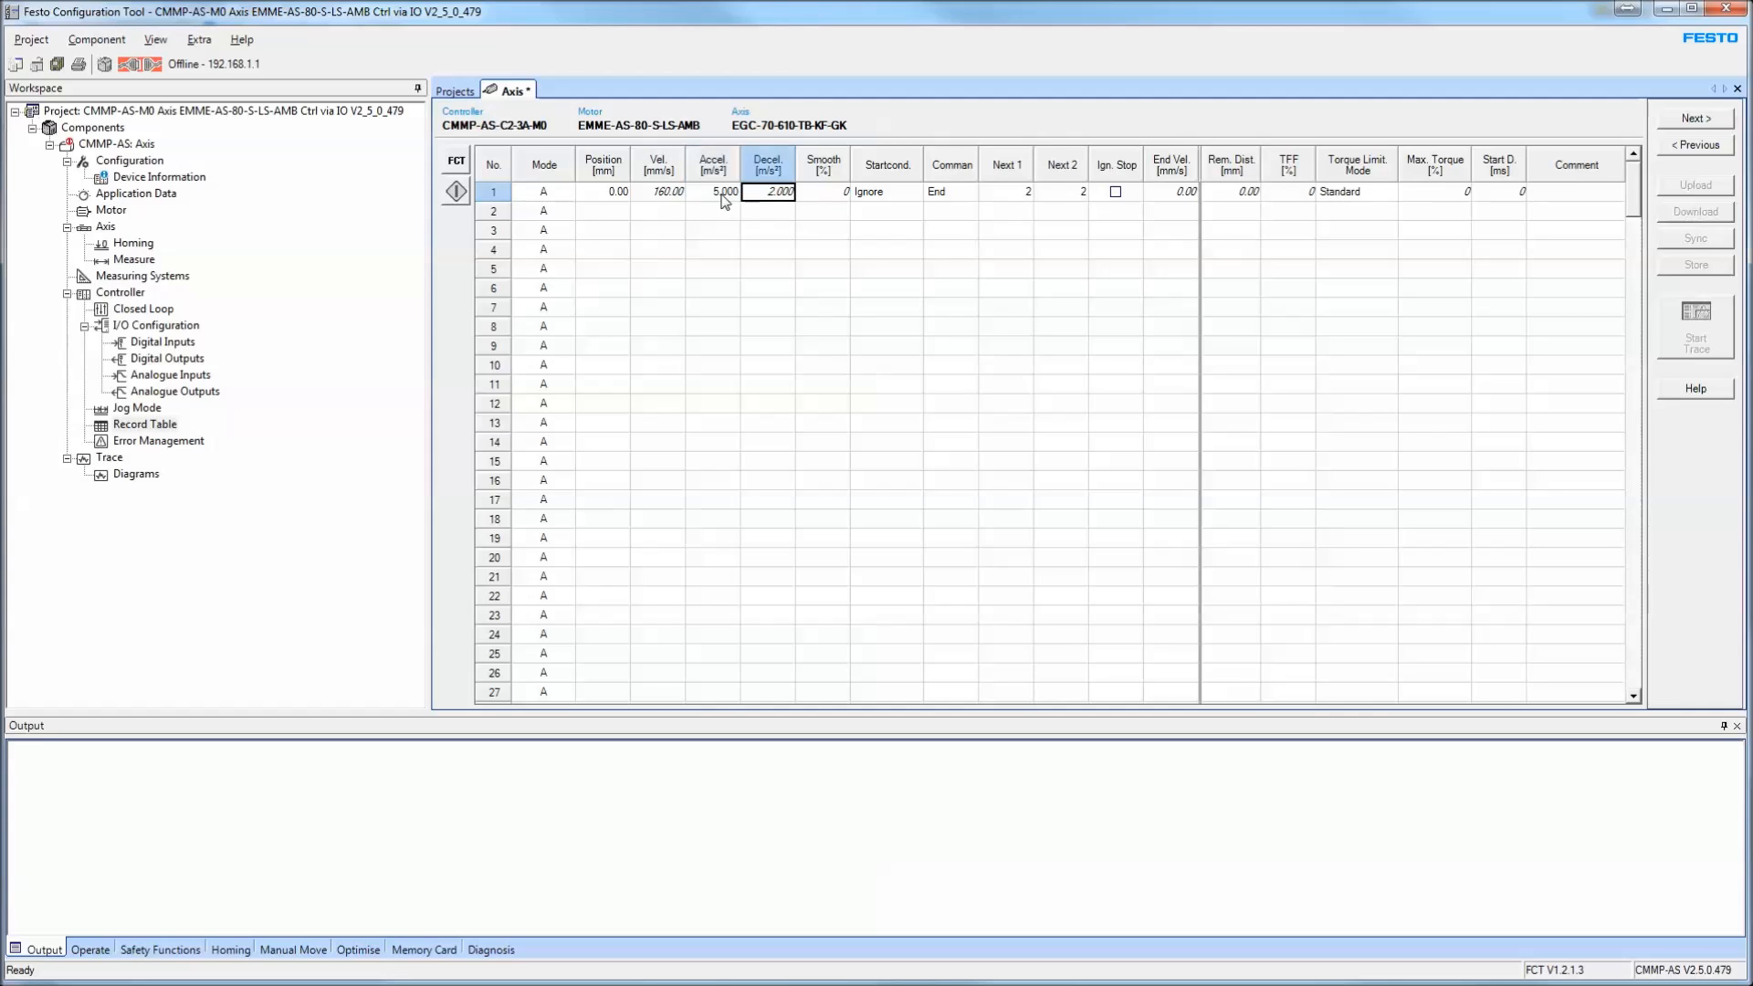
{"action": "type", "text": "5"}
{"action": "key", "text": "Tab"}
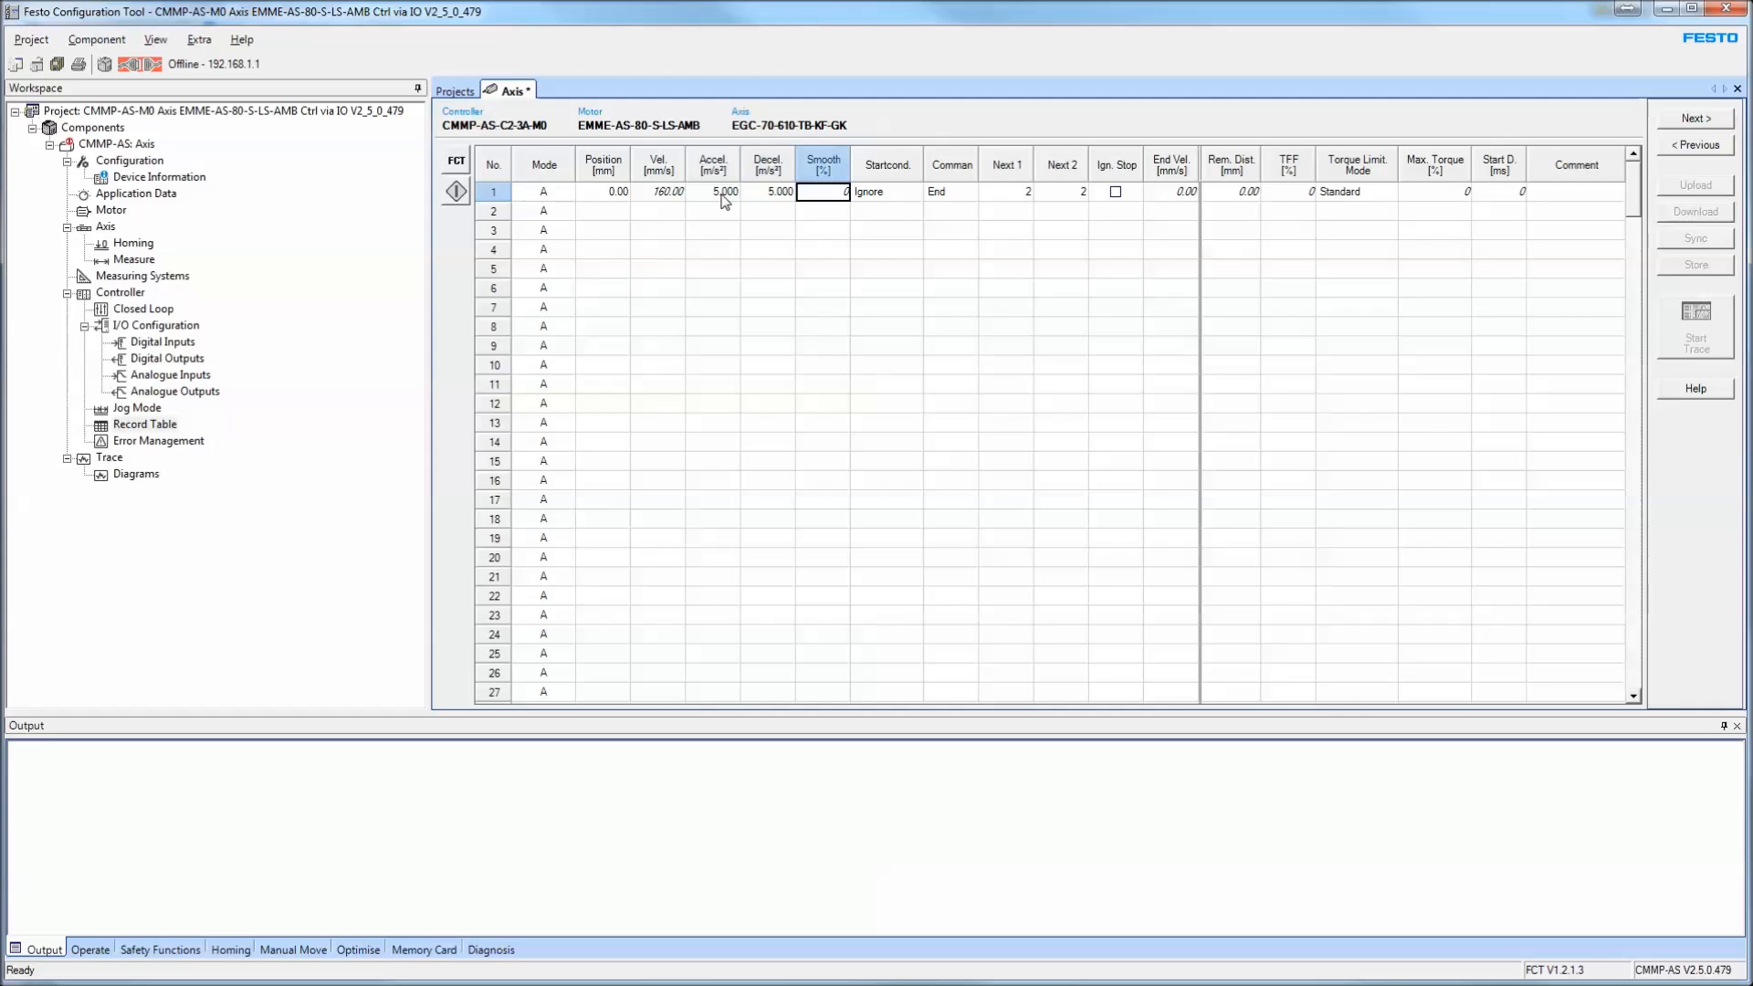
{"action": "left_click", "coordinate": [657, 194]}
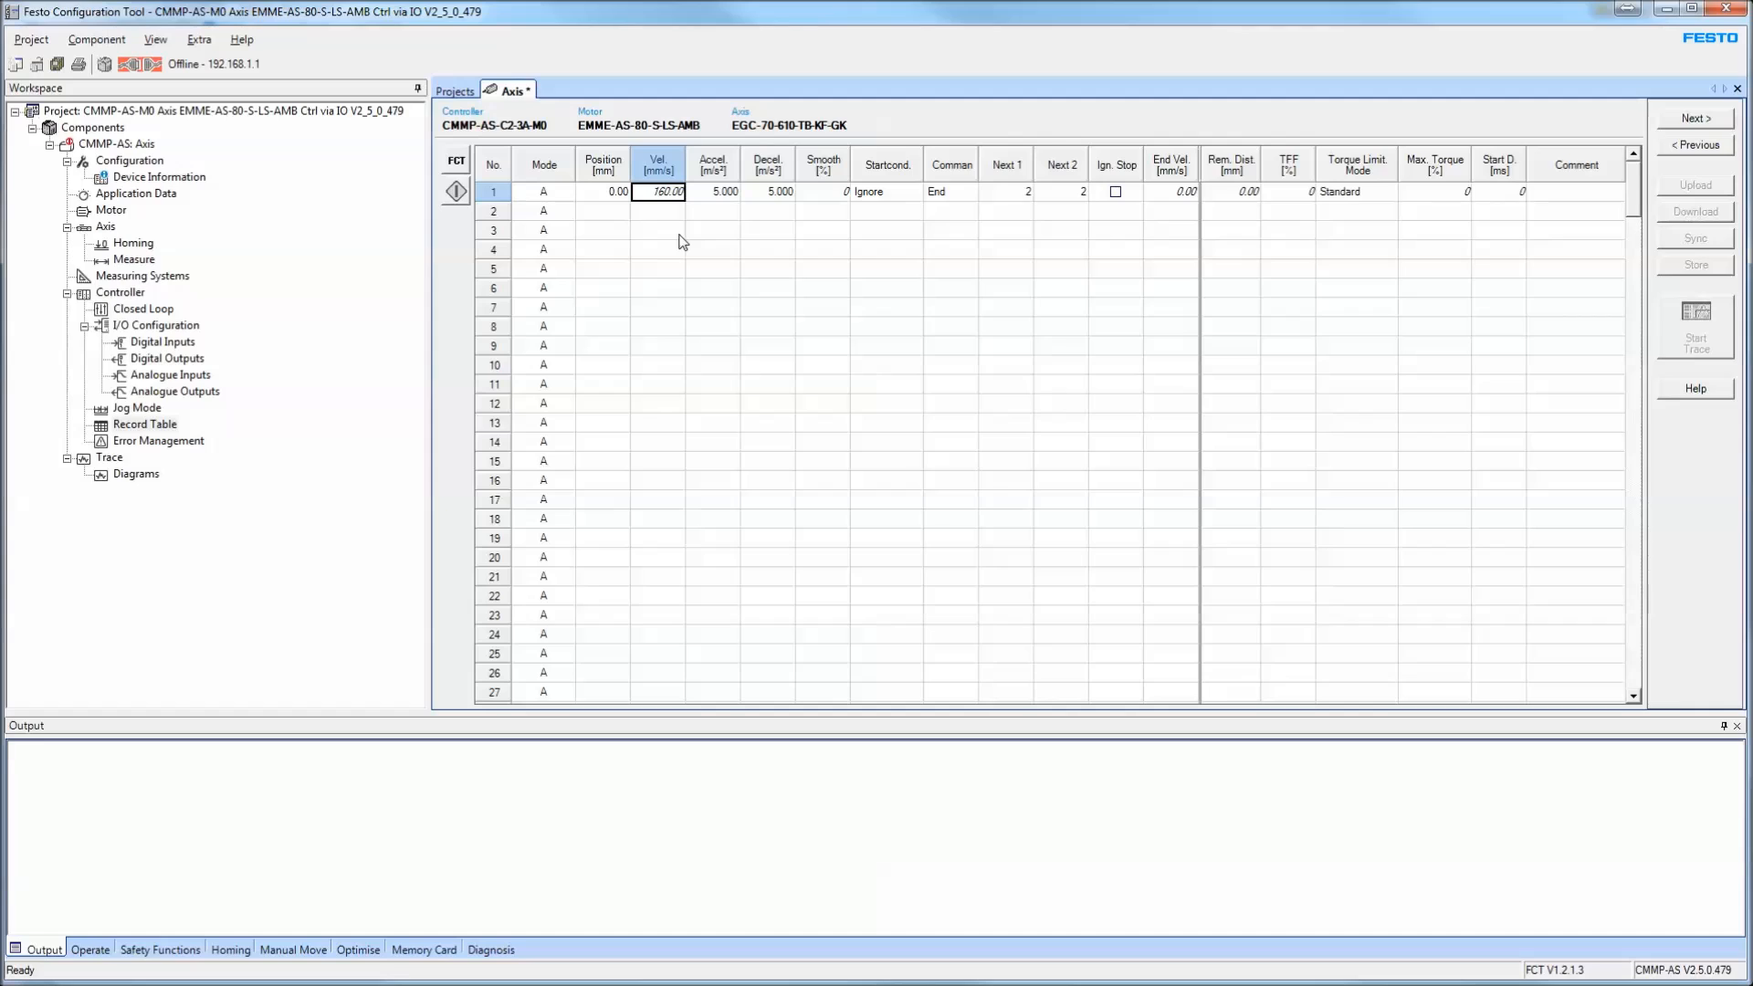
{"action": "type", "text": "1000"}
{"action": "key", "text": "Tab"}
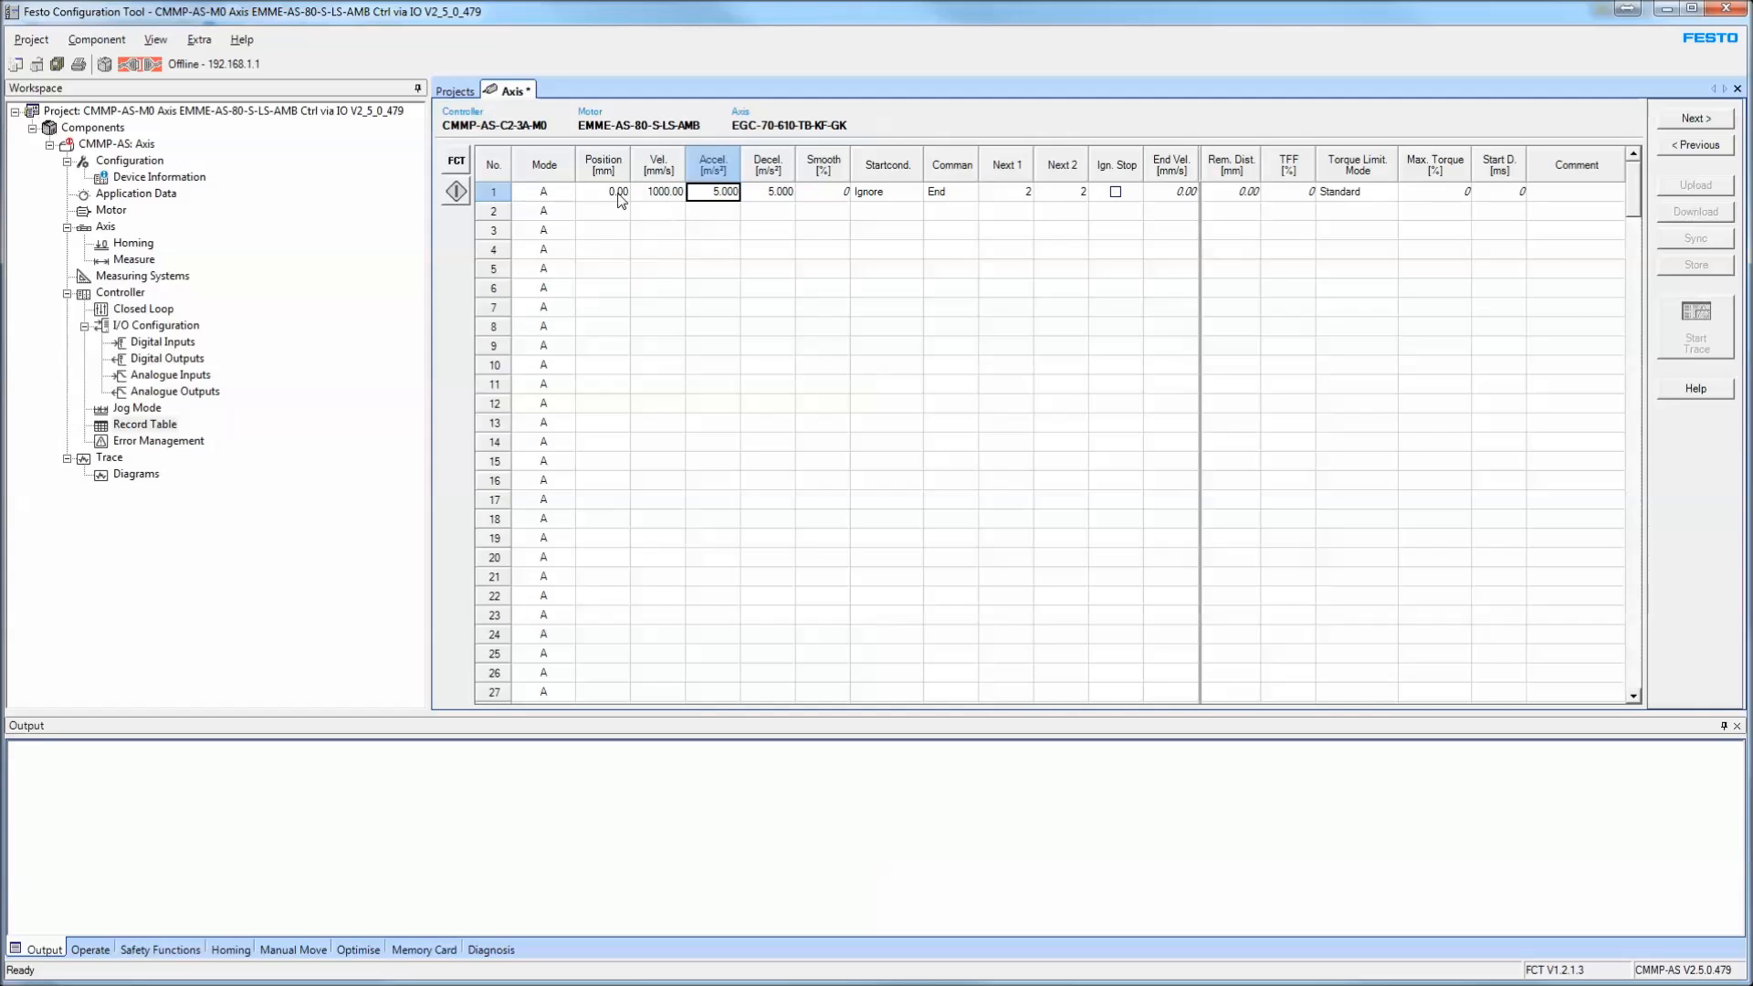
Define record 2 with position 200 mm, velocity 1000 mm/s, and acceleration and deceleration of 5 m/s²
{"action": "left_click", "coordinate": [600, 214]}
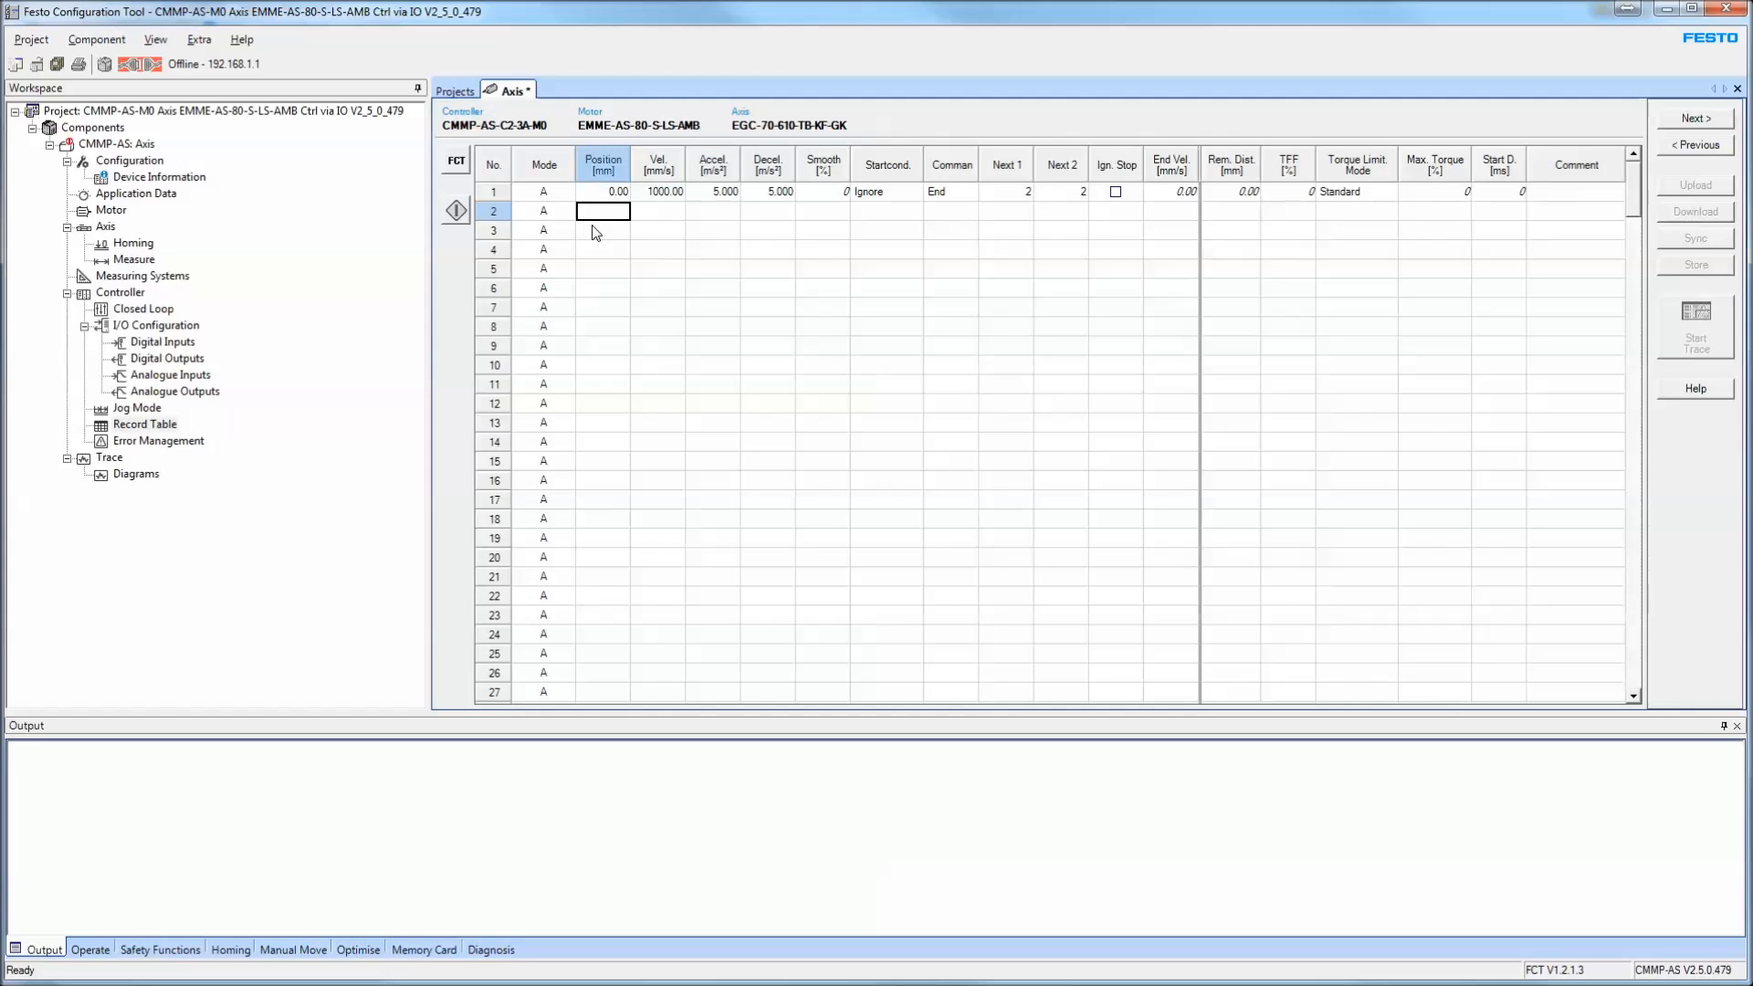
{"action": "type", "text": "200"}
{"action": "left_click", "coordinate": [670, 213]}
{"action": "left_click", "coordinate": [674, 194]}
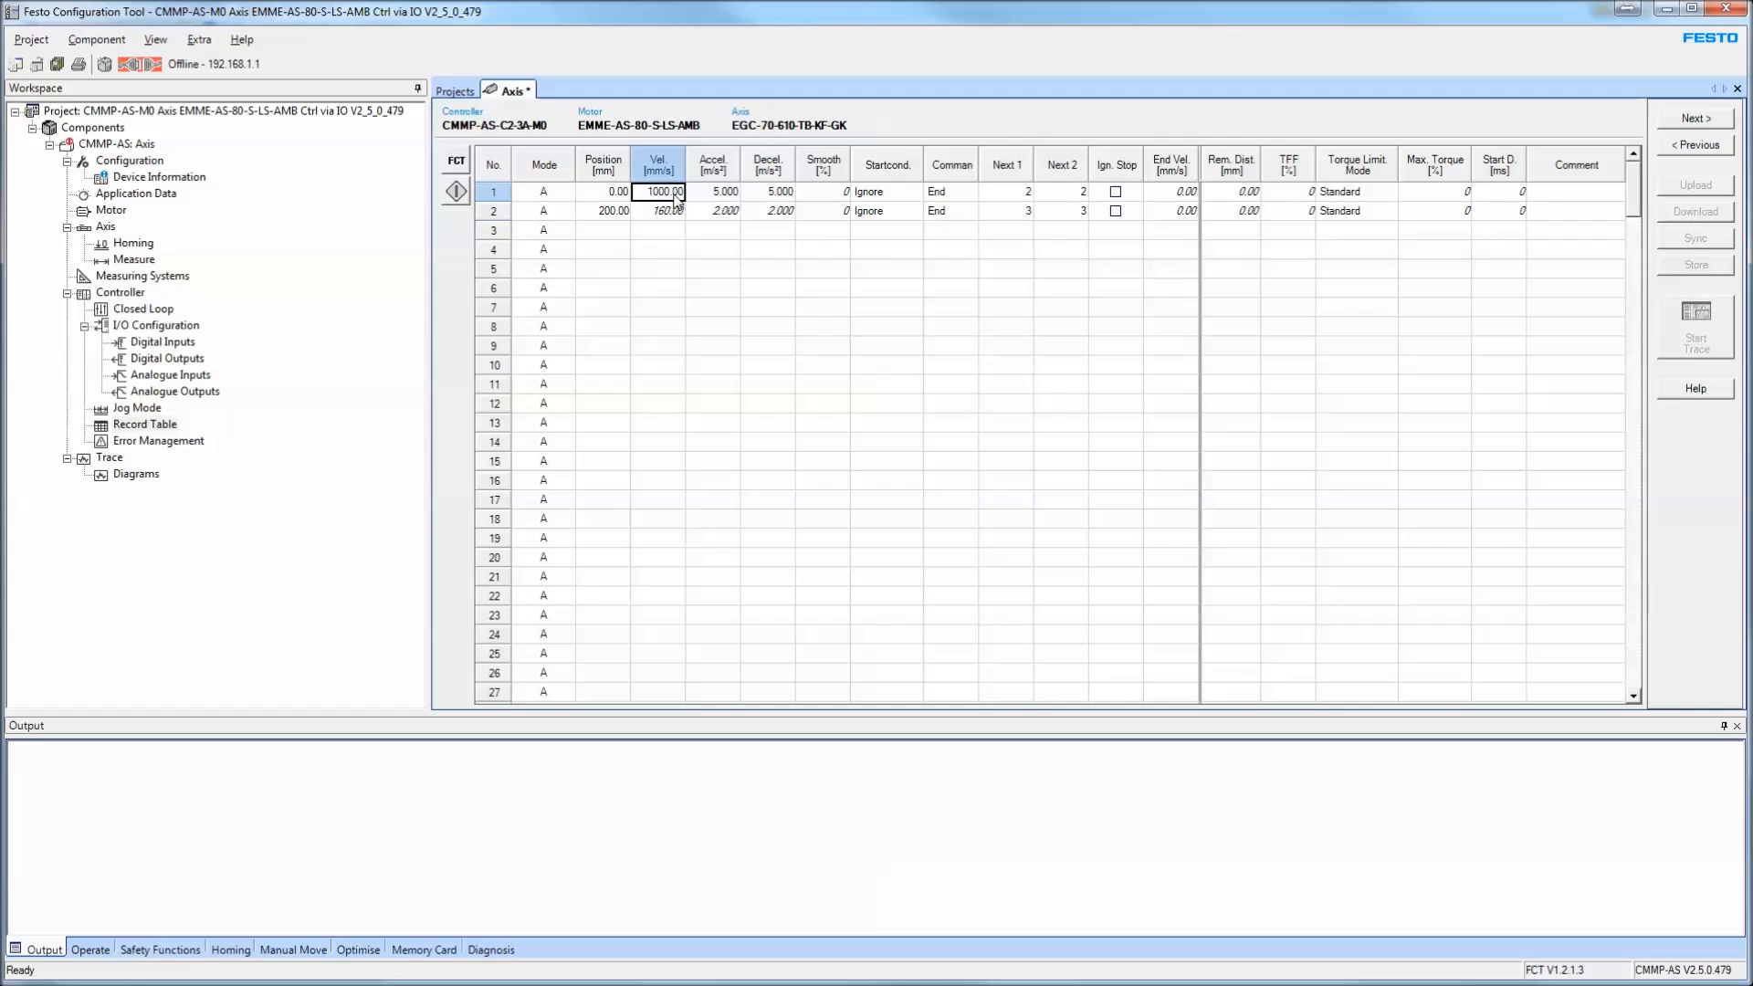
{"action": "left_click", "coordinate": [778, 194]}
{"action": "left_click", "coordinate": [673, 195]}
{"action": "left_click", "coordinate": [655, 216]}
{"action": "type", "text": "1000"}
{"action": "left_click", "coordinate": [727, 199]}
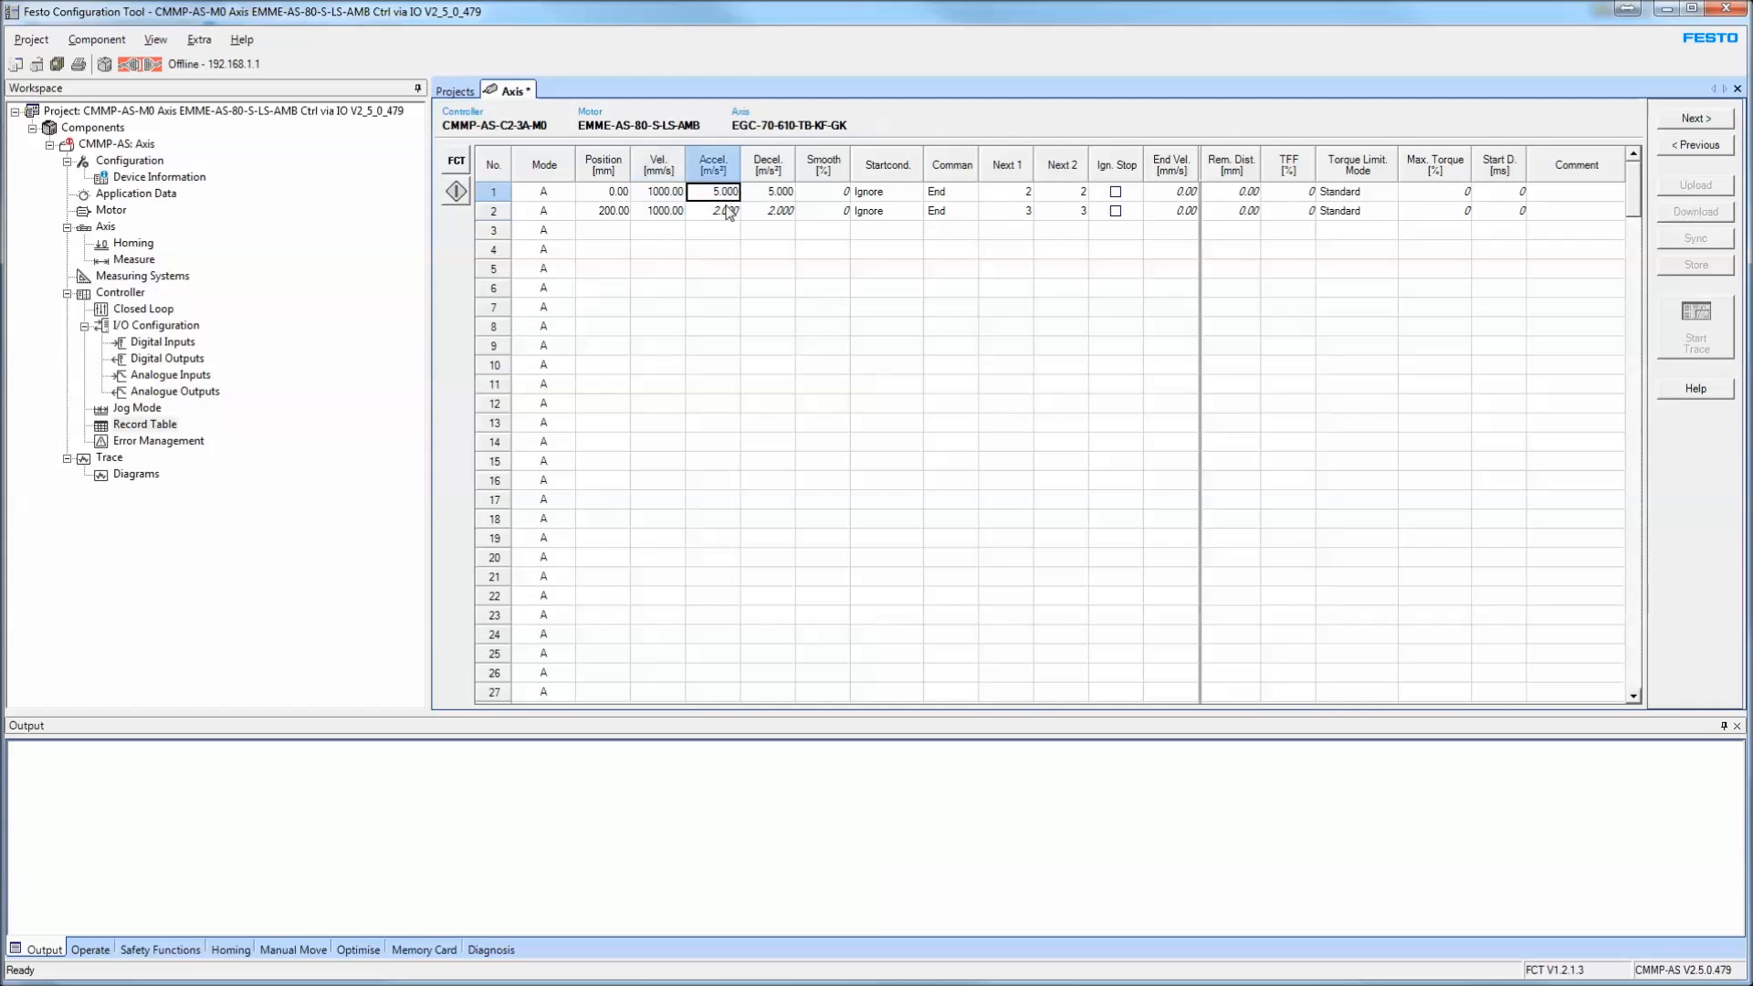
{"action": "left_click", "coordinate": [731, 213]}
{"action": "type", "text": "5"}
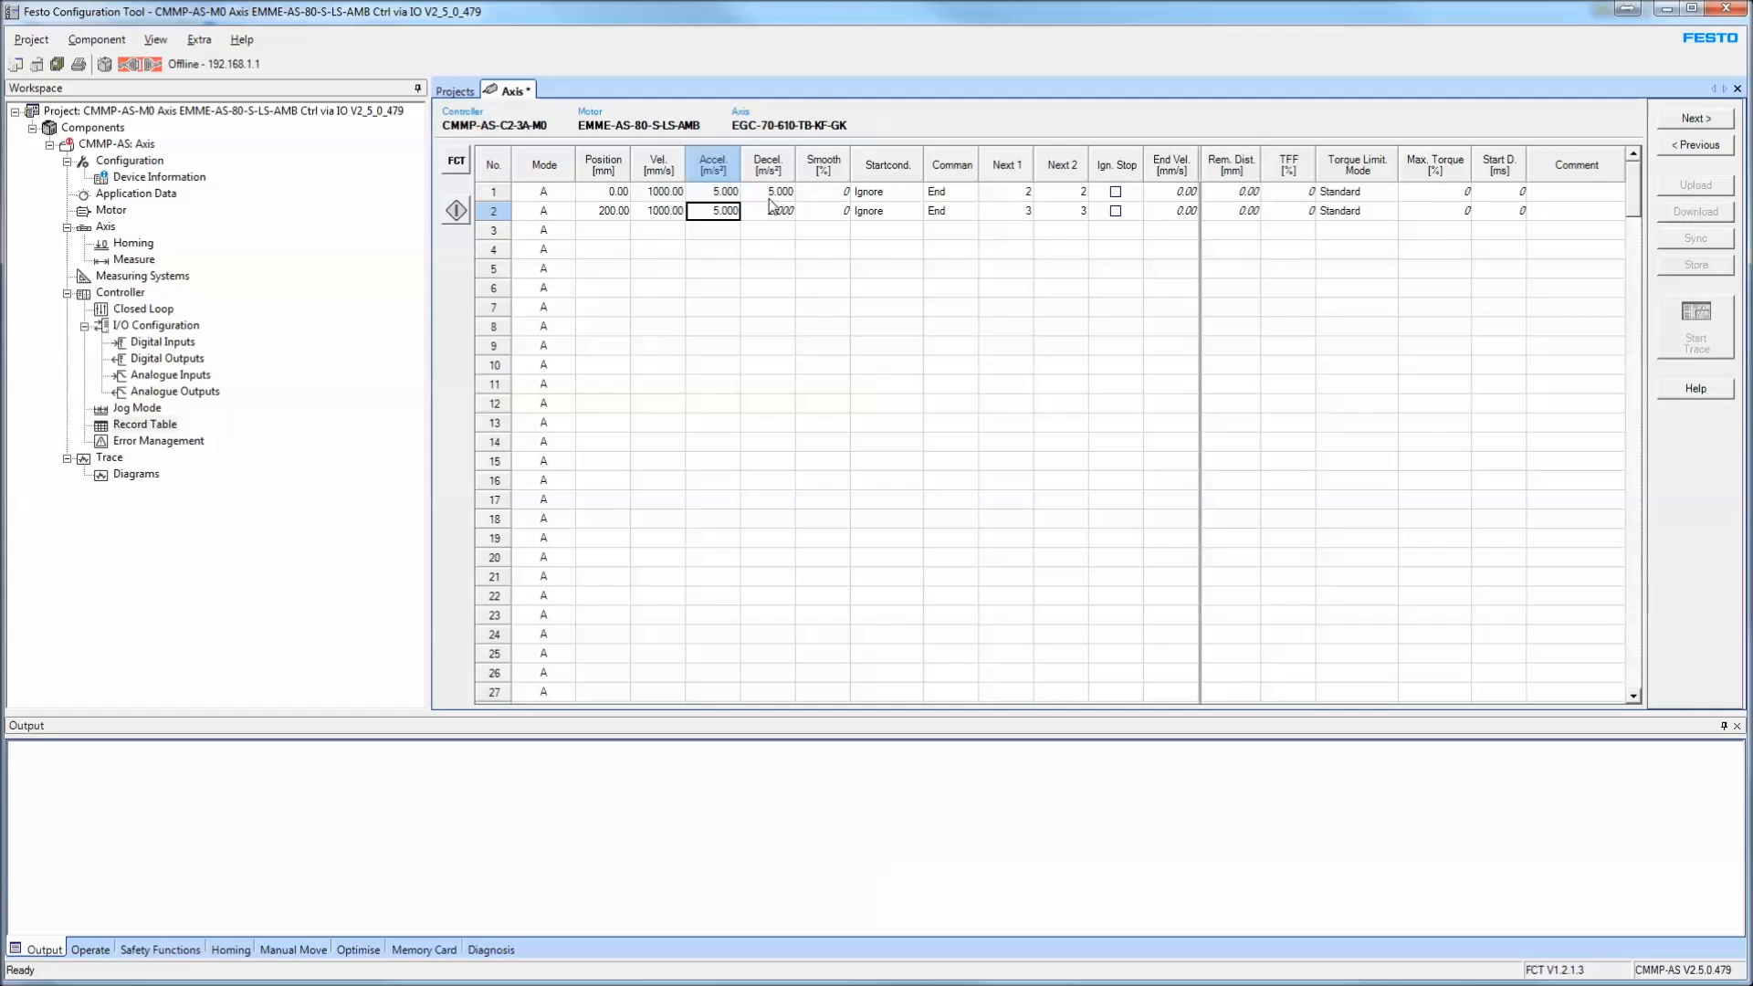
{"action": "left_click", "coordinate": [776, 213]}
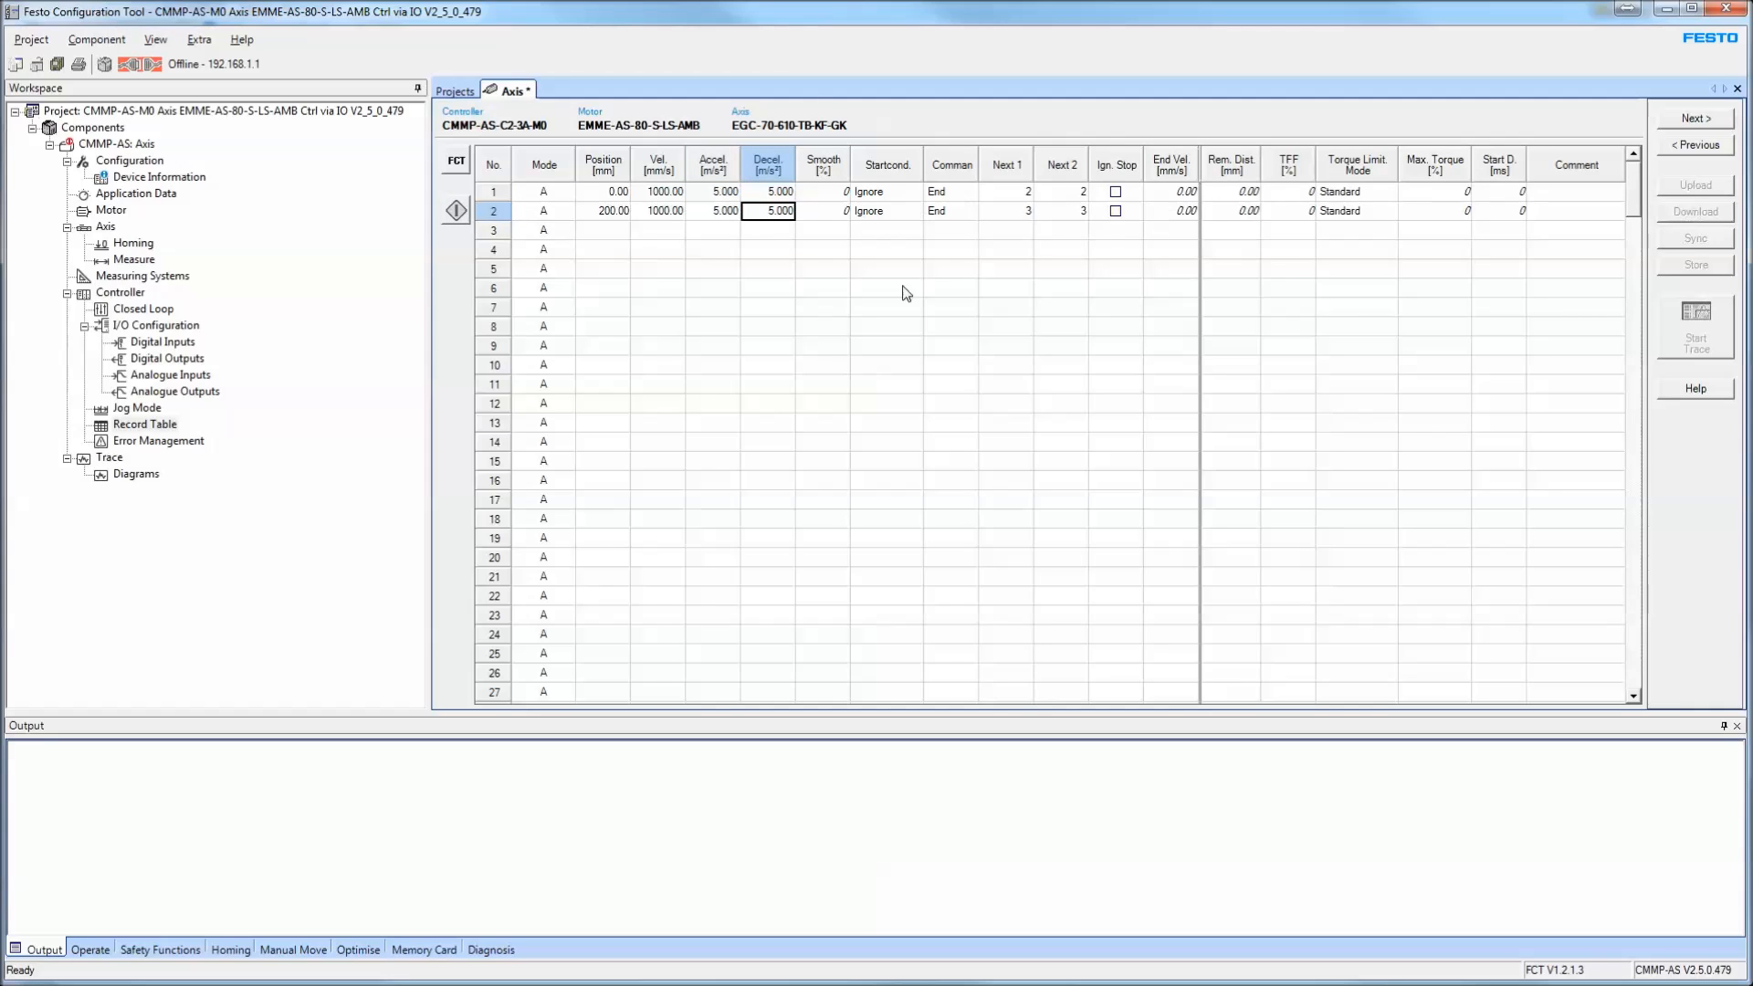
Show the Dynamic Help again and open the Detailed View of record 3, moved clear of the record rows
{"action": "left_click", "coordinate": [604, 233]}
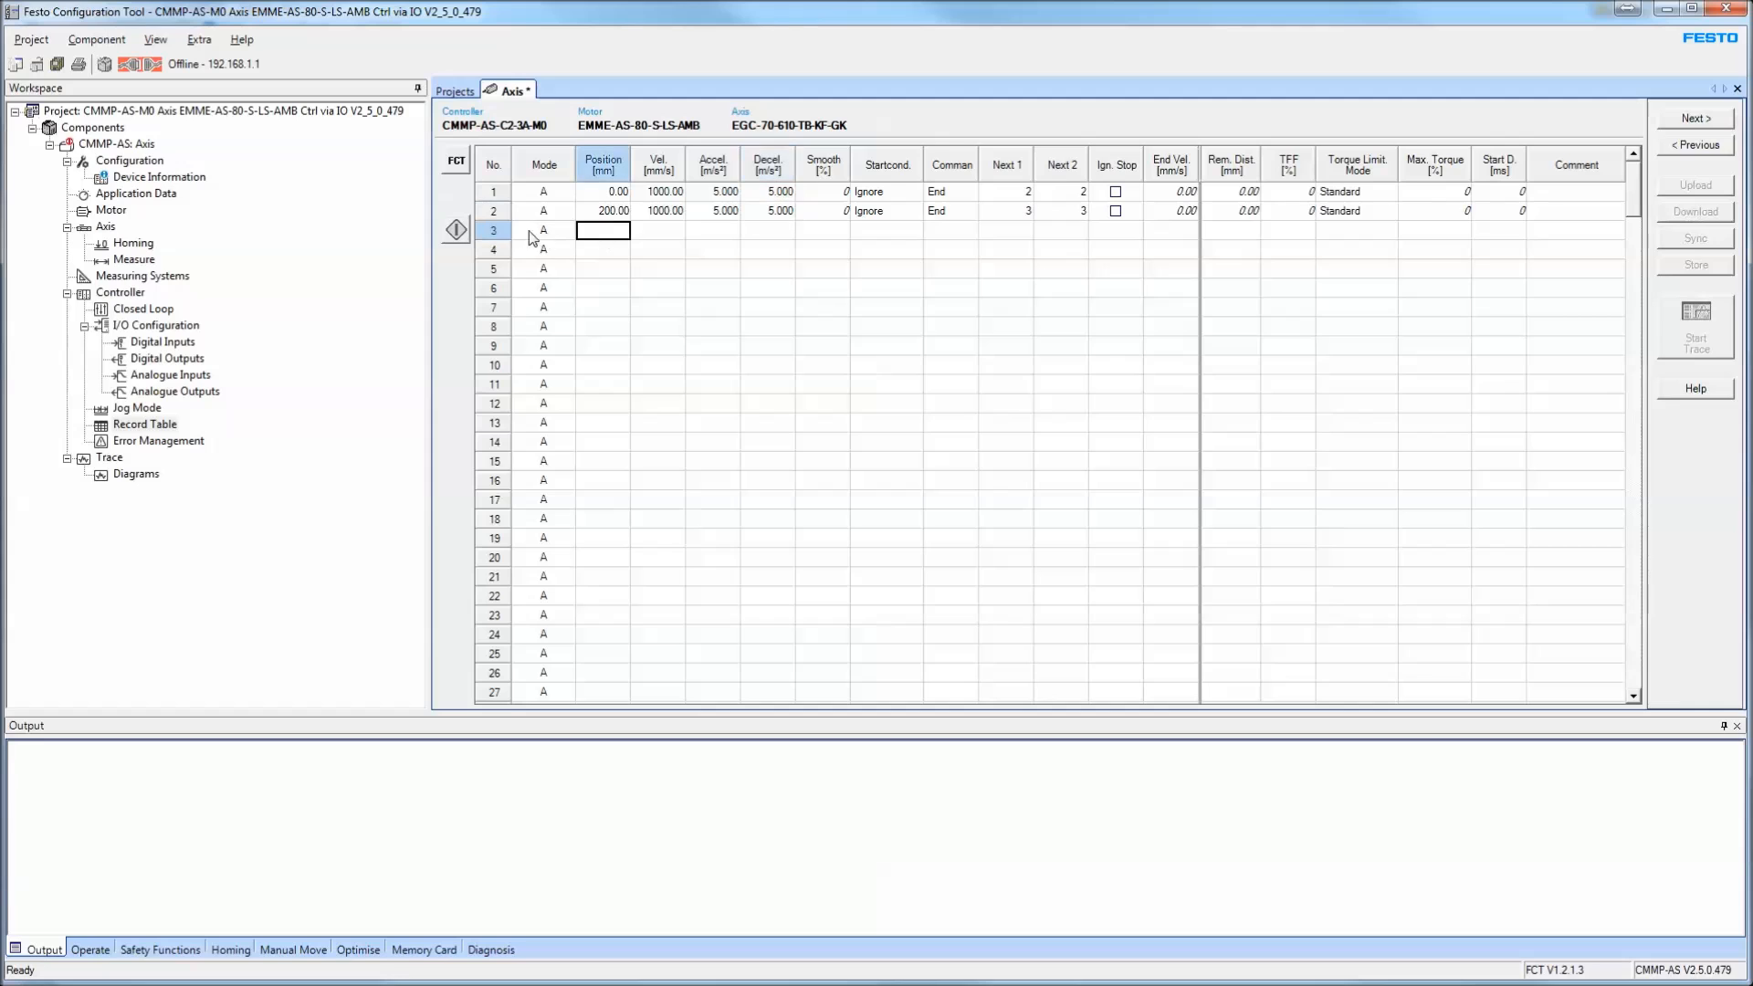
{"action": "left_click", "coordinate": [228, 40]}
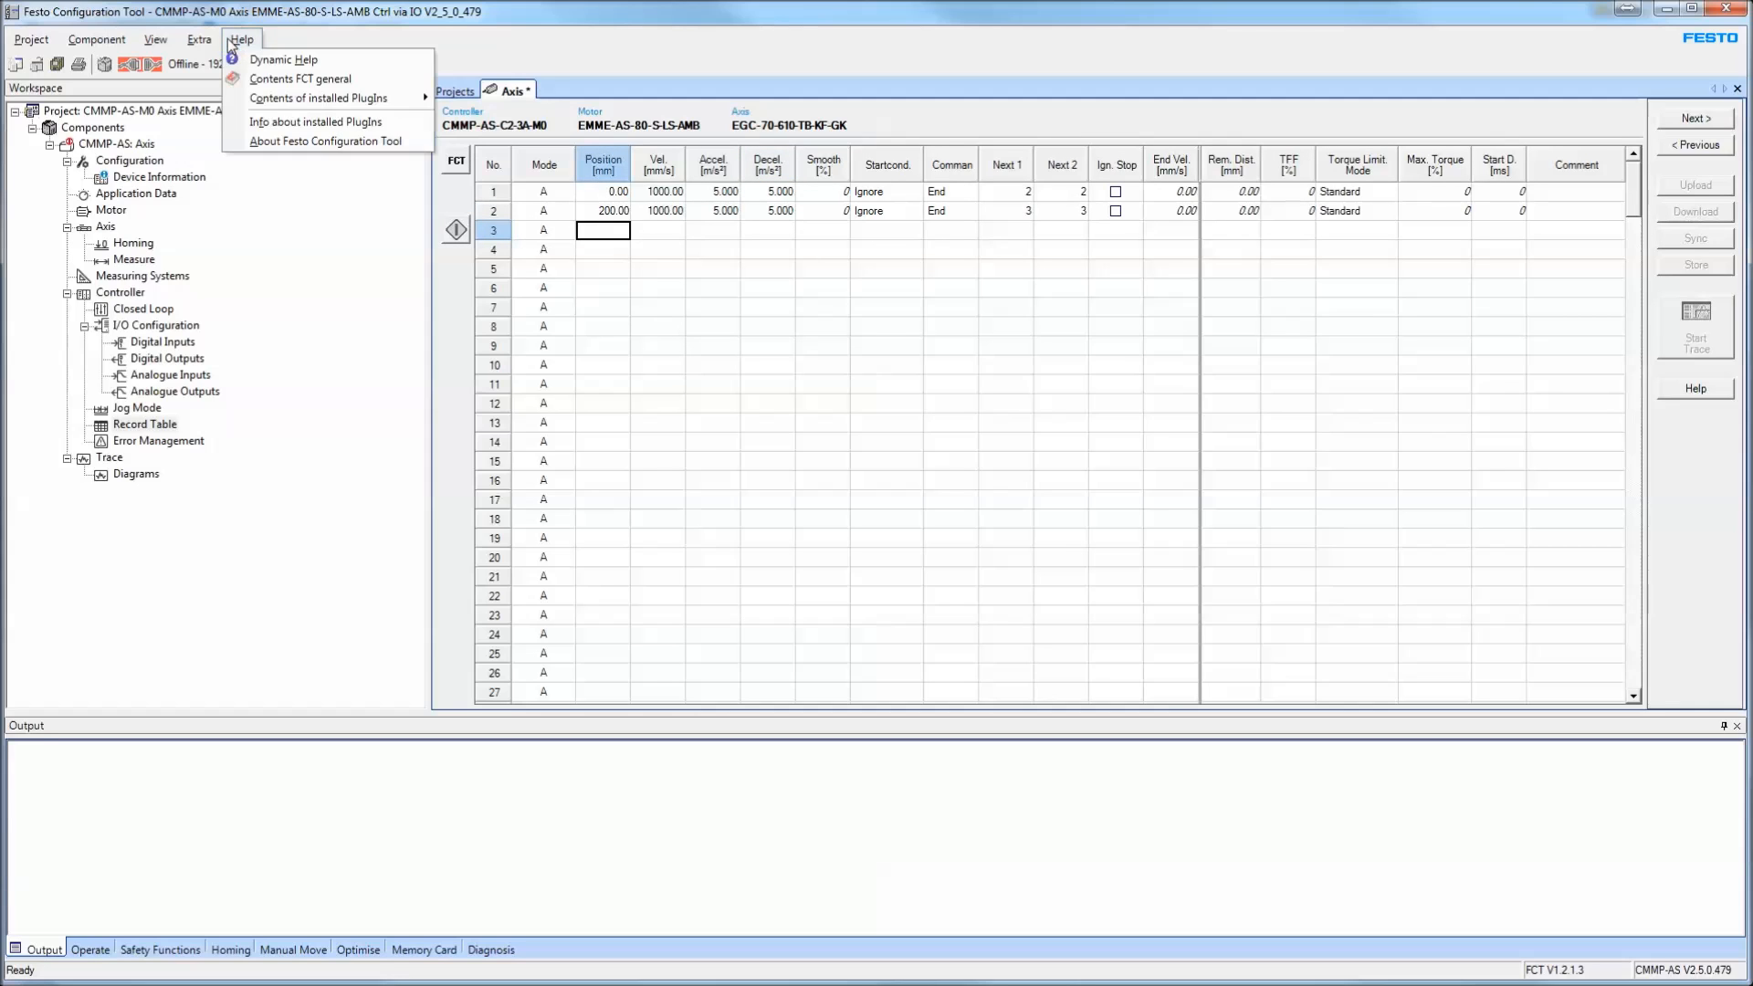
{"action": "left_click", "coordinate": [260, 55]}
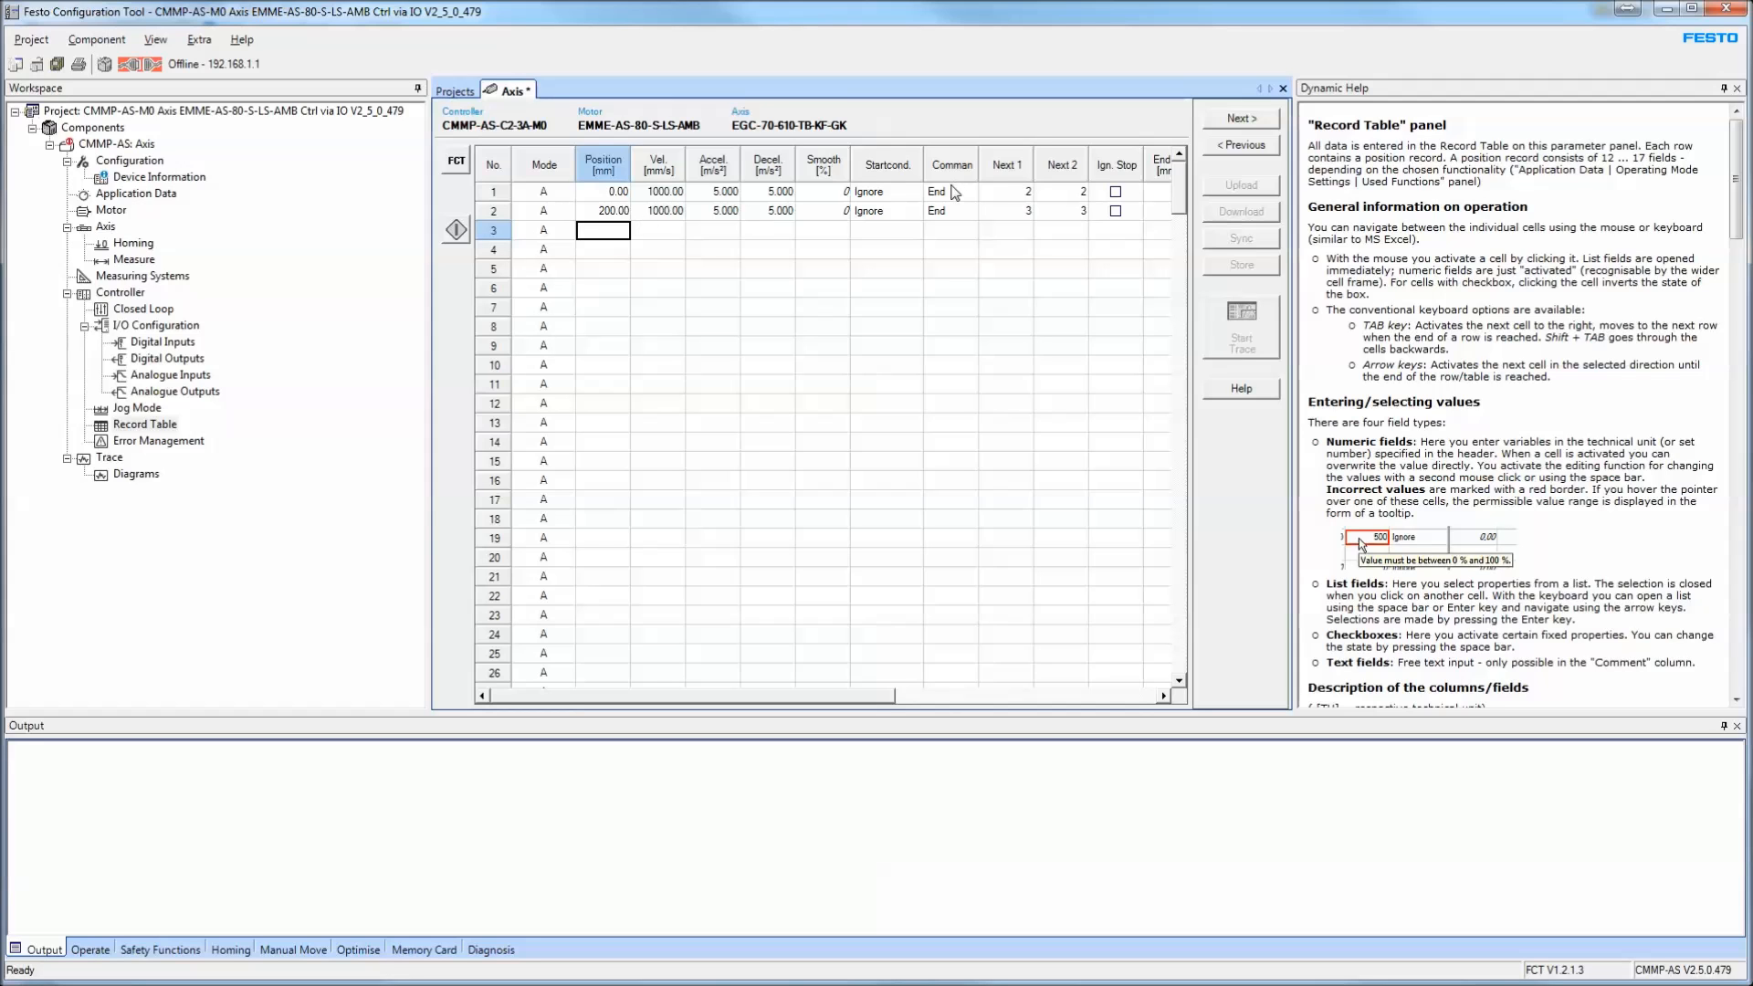
{"action": "double_click", "coordinate": [508, 235]}
{"action": "left_click_drag", "start_coordinate": [404, 32], "coordinate": [1196, 68]}
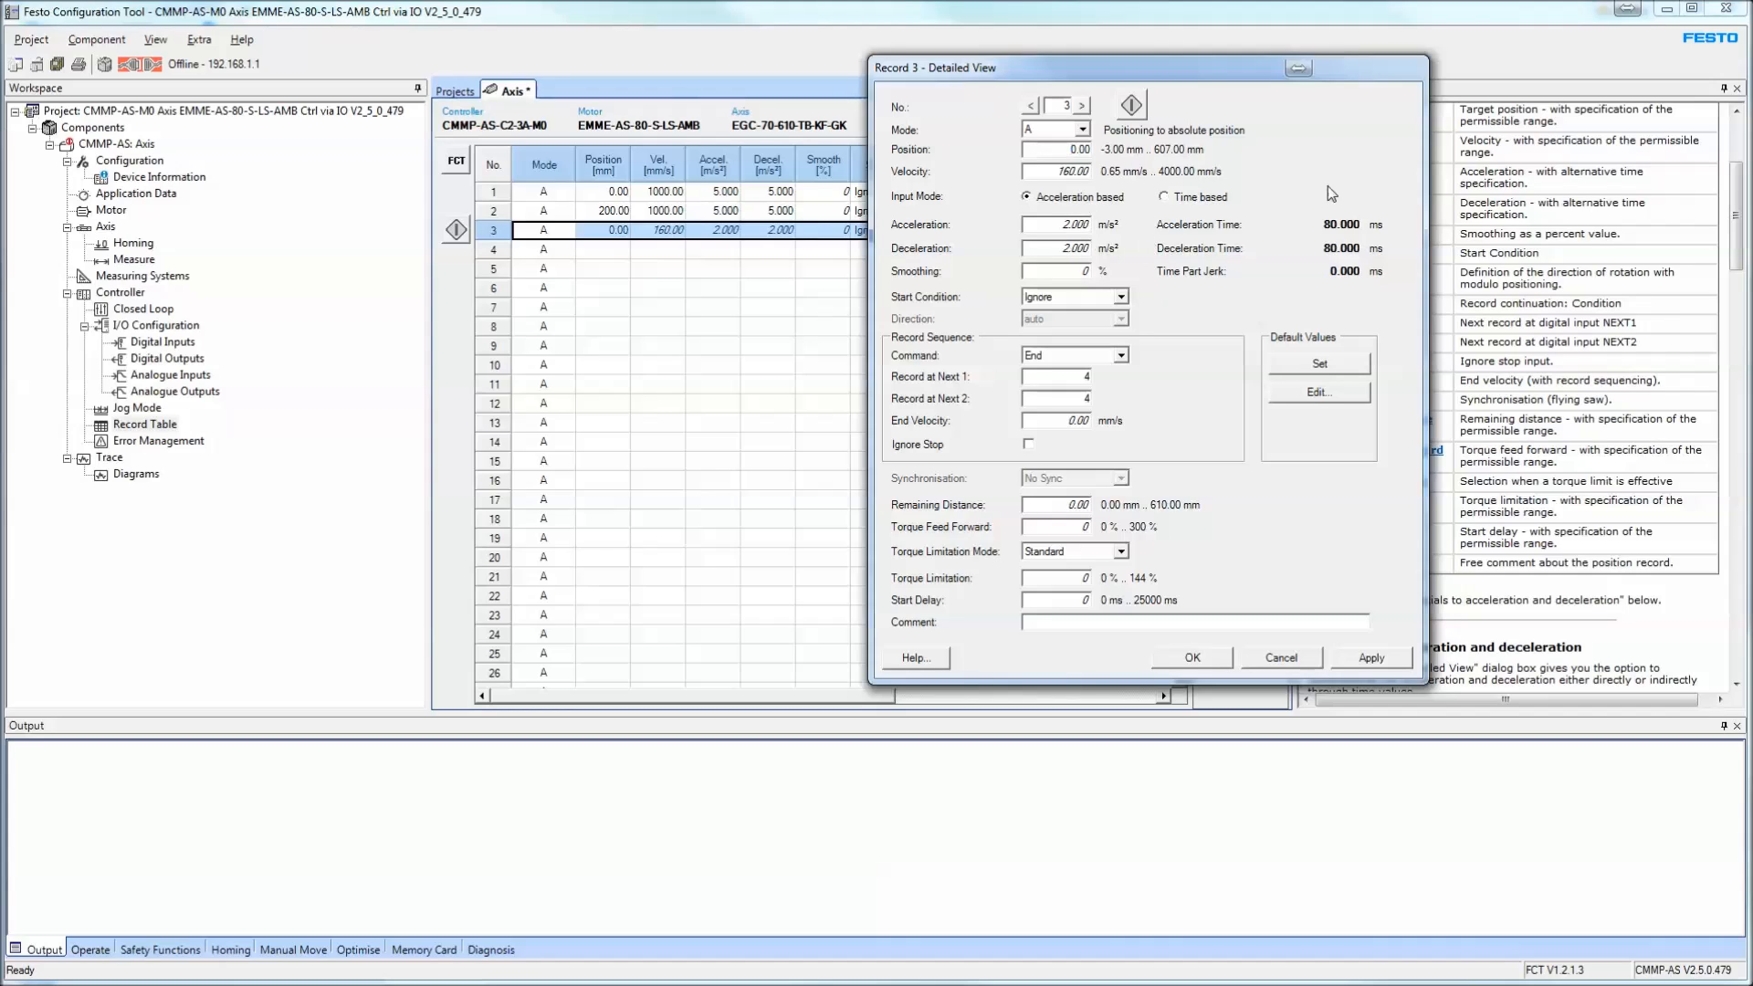
Set record 3's acceleration to 10 m/s² in the Detailed View
{"action": "double_click", "coordinate": [1059, 224]}
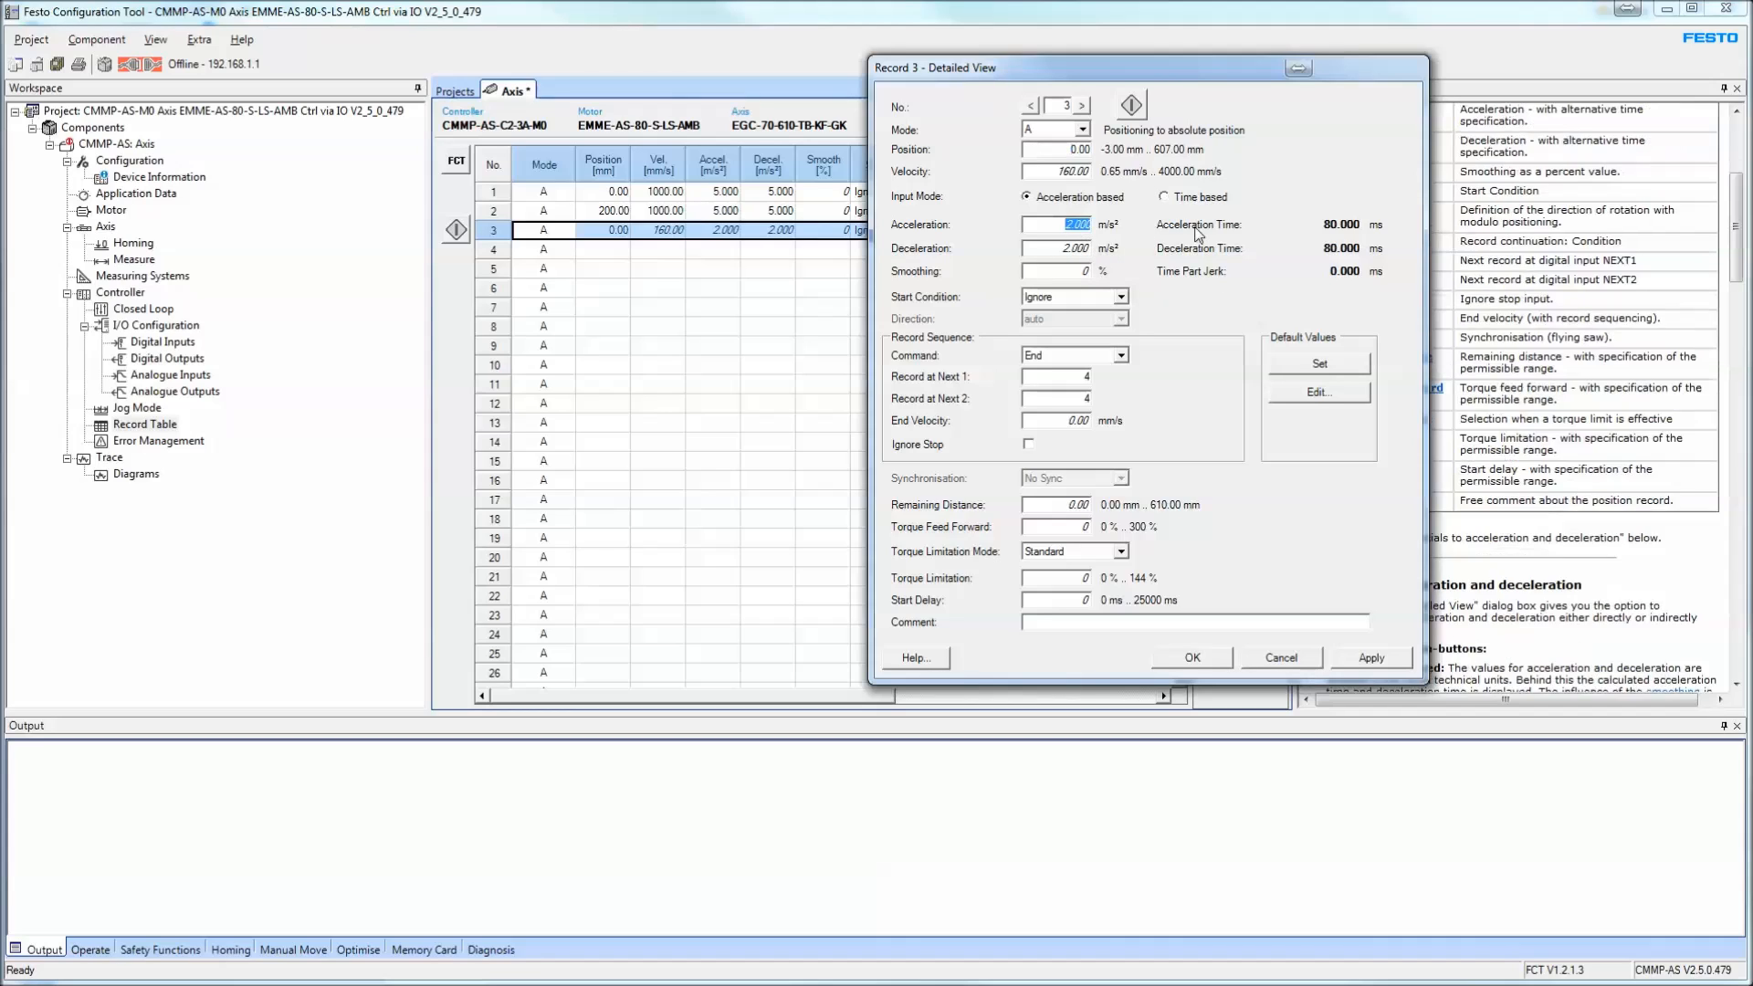
{"action": "type", "text": "10"}
{"action": "key", "text": "Tab"}
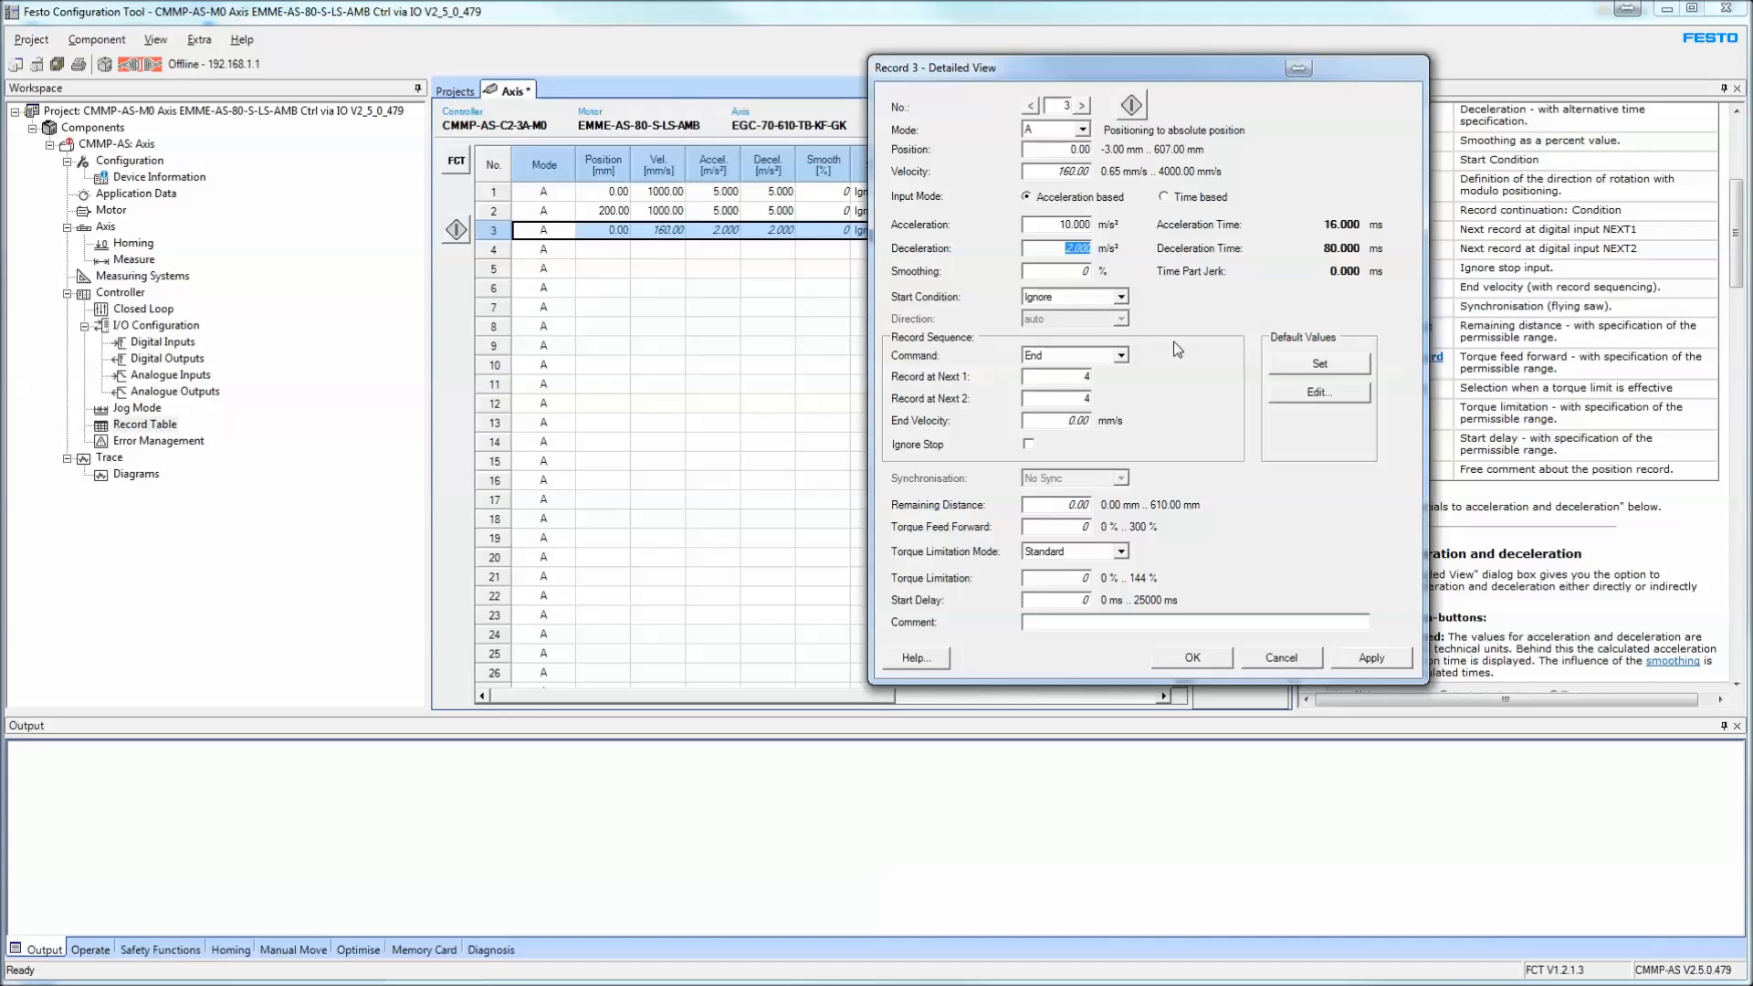
Check which record sequence commands and positioning modes are available for record 3
{"action": "left_click", "coordinate": [1122, 357]}
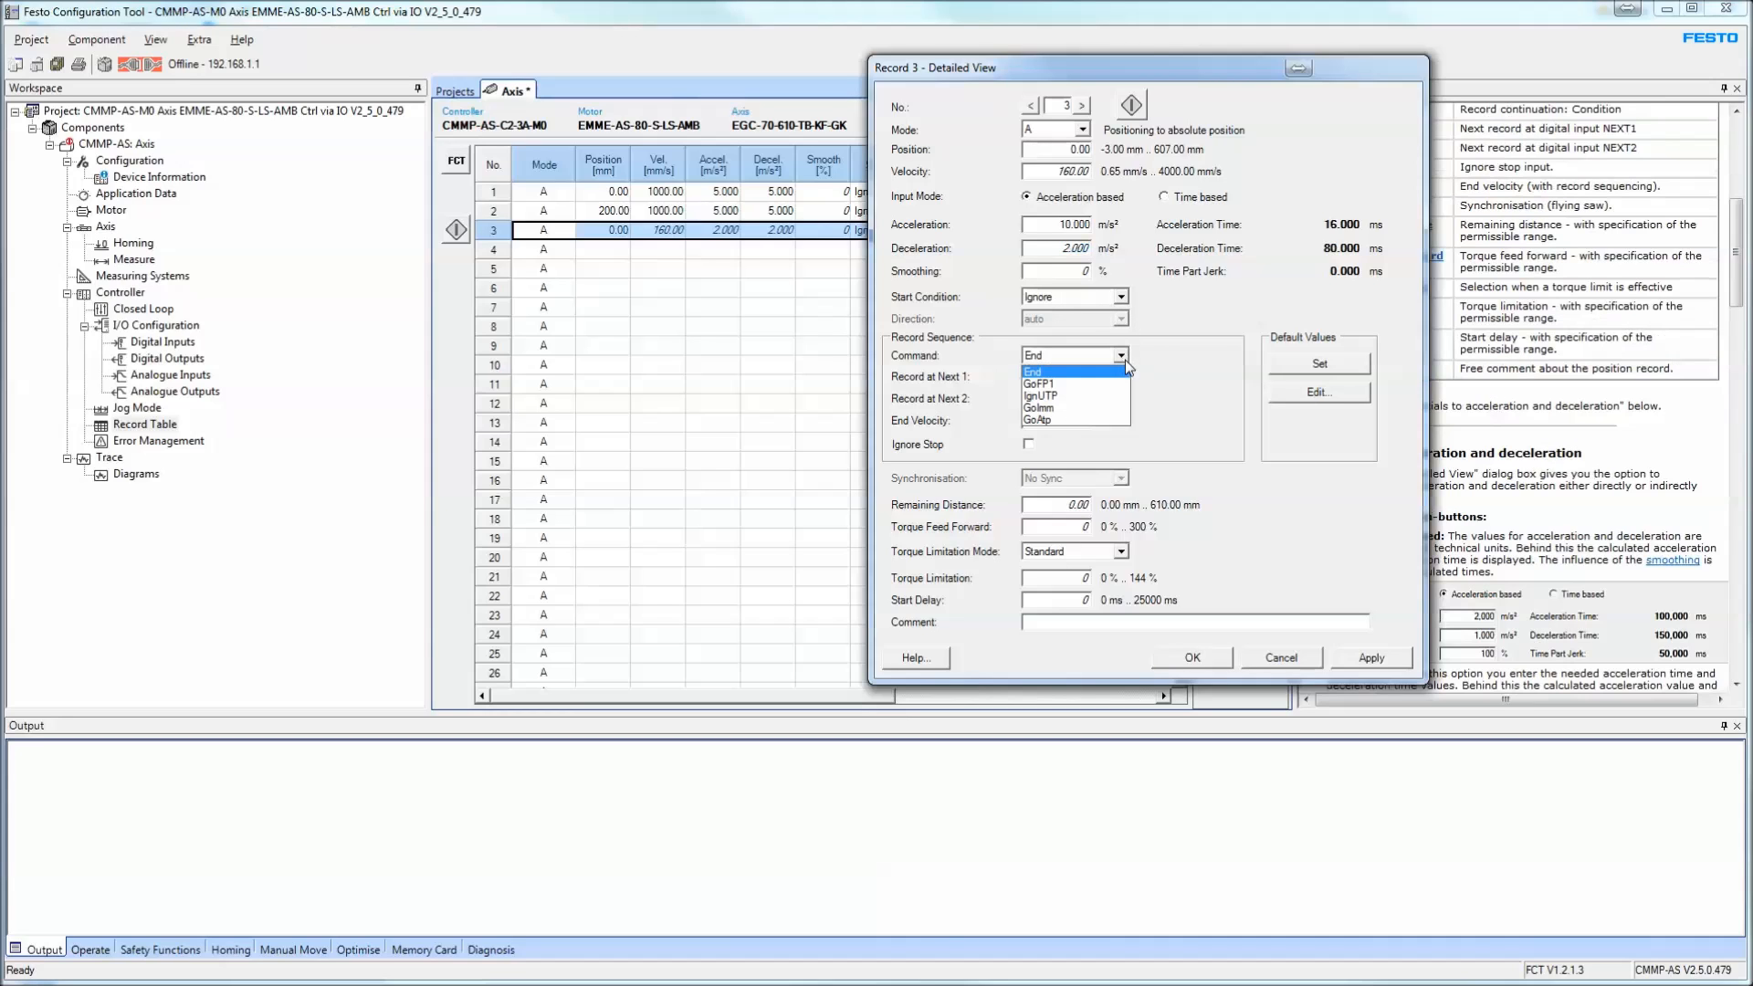
{"action": "left_click", "coordinate": [1123, 360]}
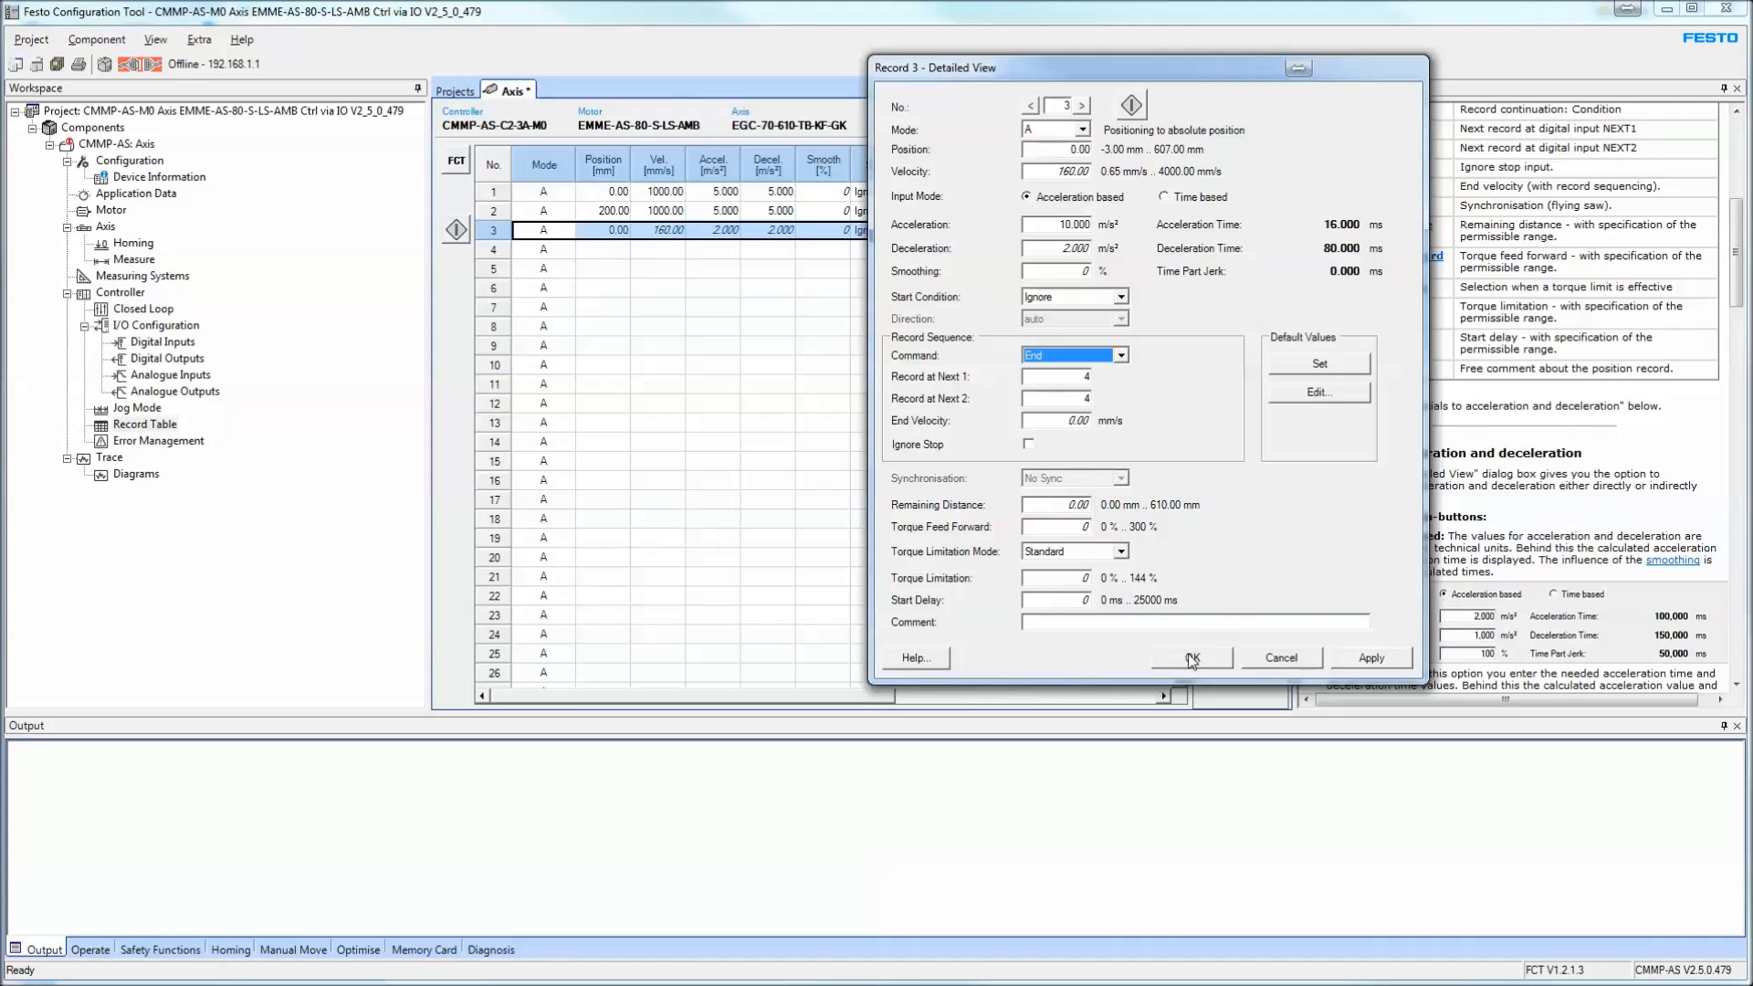
{"action": "left_click", "coordinate": [1082, 133]}
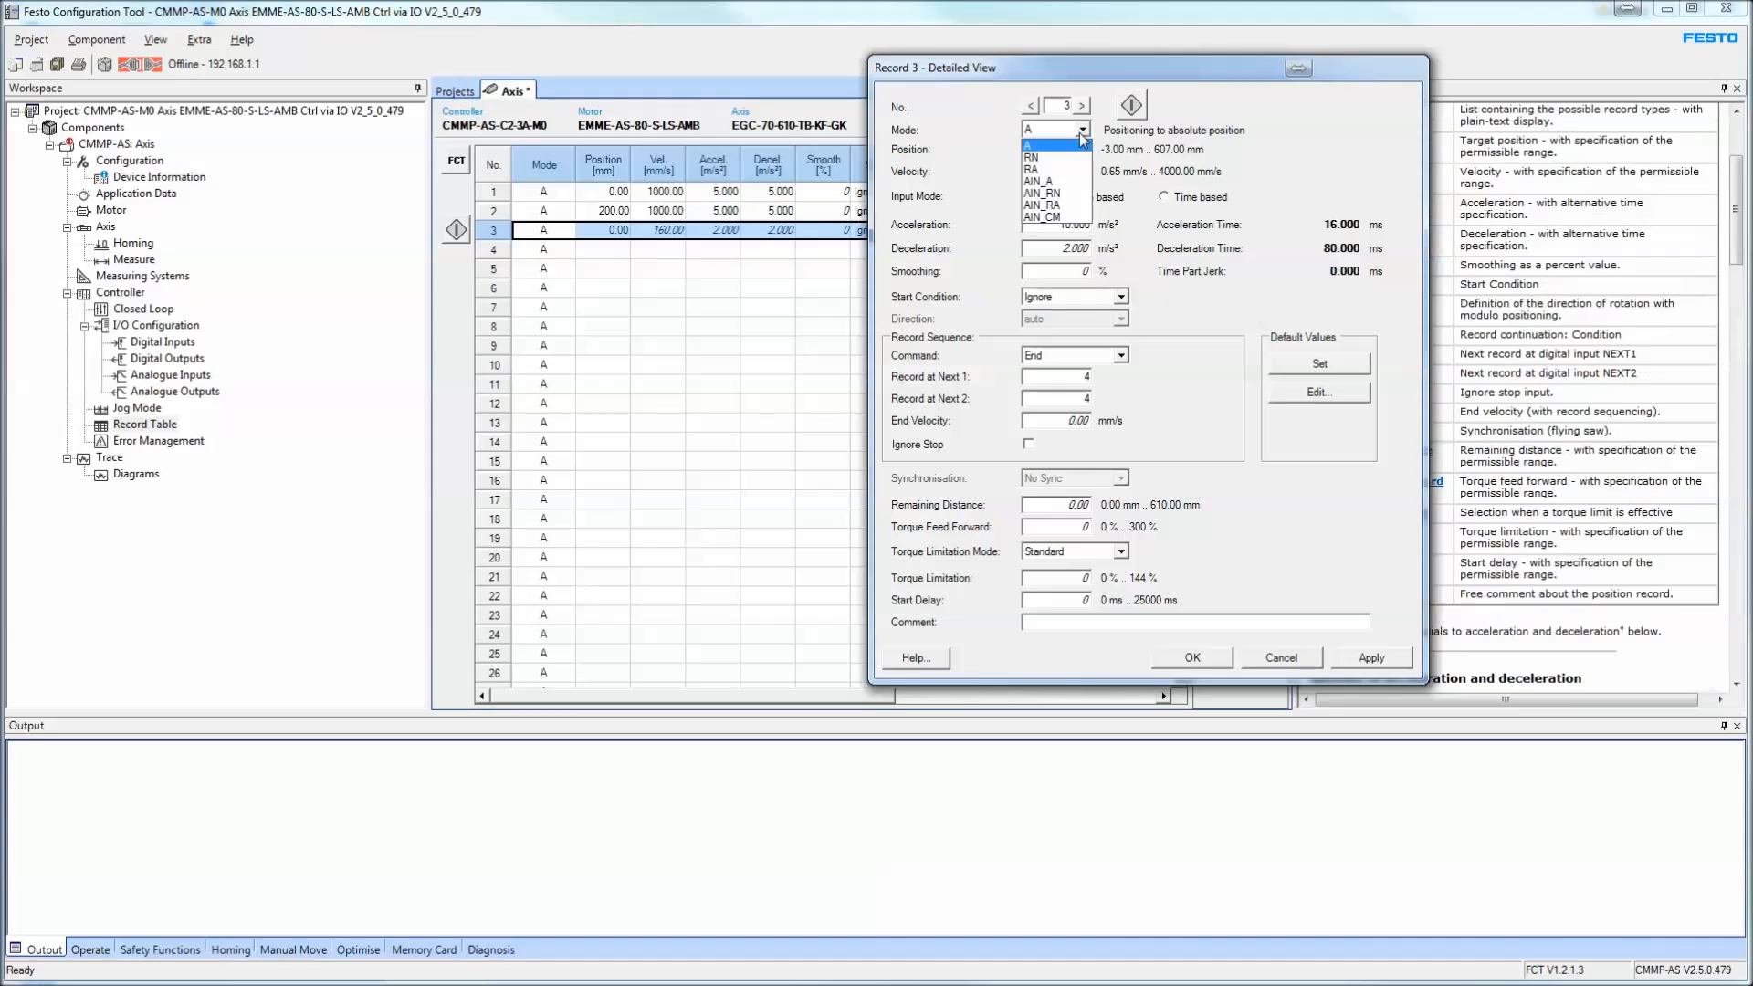
{"action": "left_click", "coordinate": [1081, 132]}
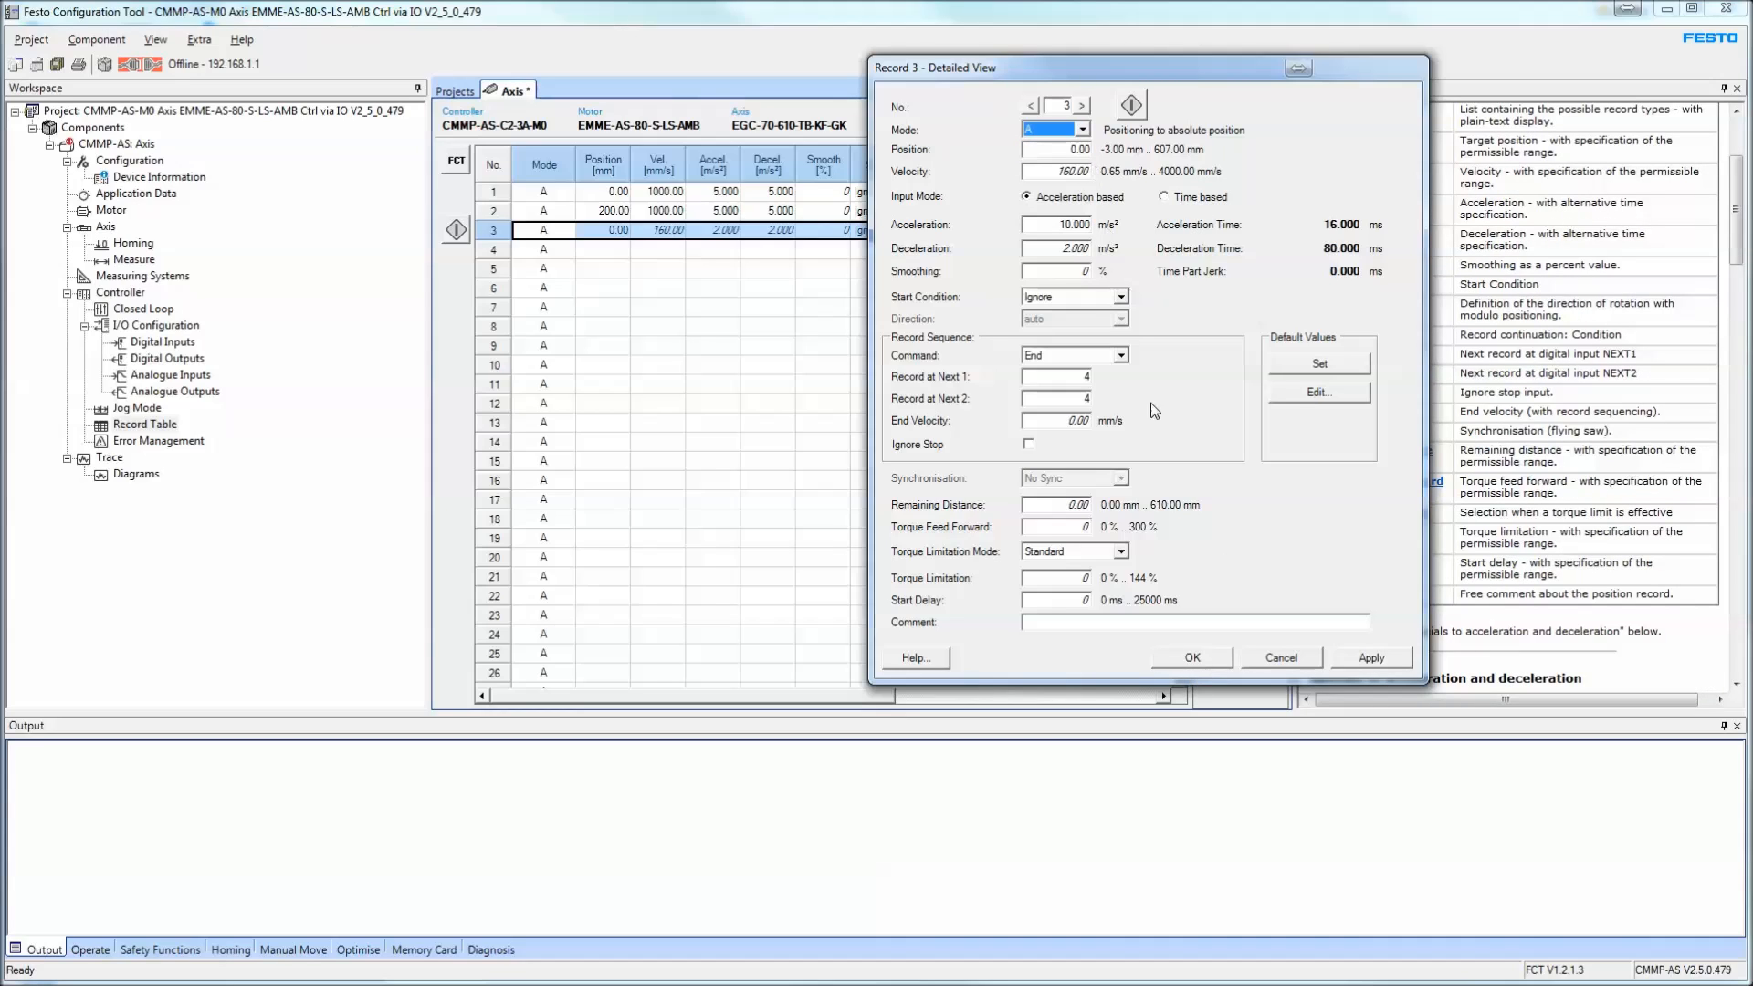
Accept record 3's detailed settings, set its position to 600 mm and velocity to 500 mm/s, and save the project
{"action": "left_click", "coordinate": [1193, 658]}
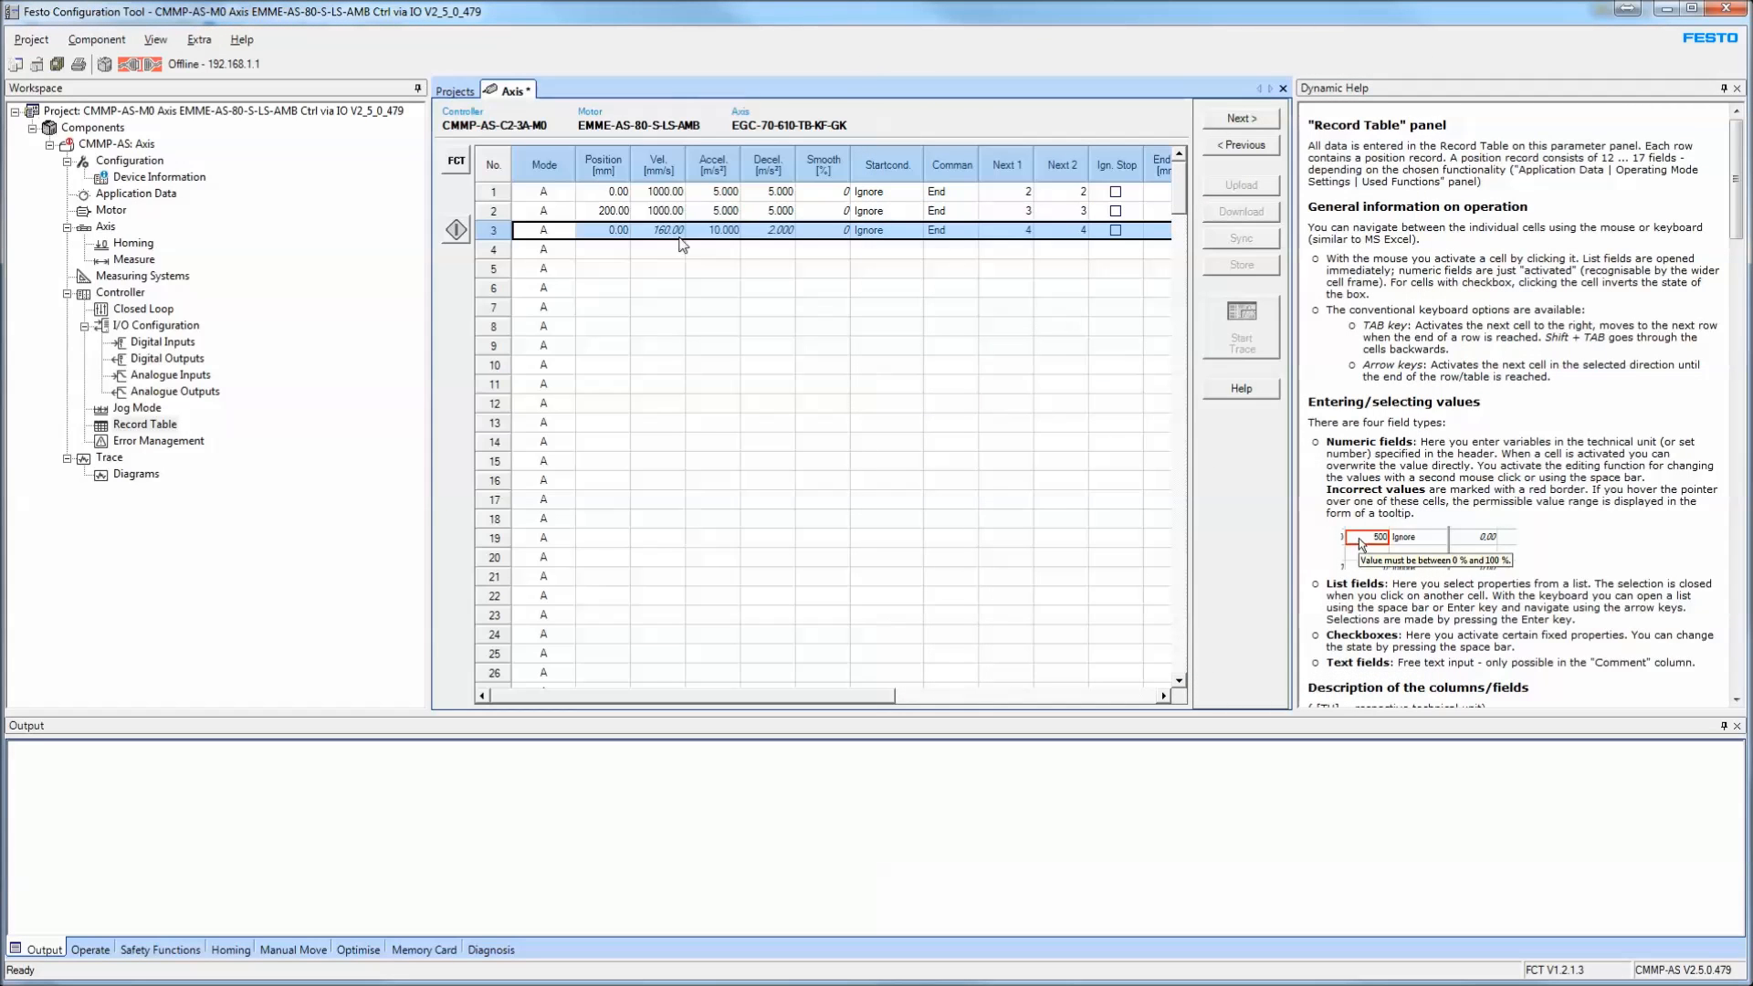
{"action": "left_click", "coordinate": [617, 236]}
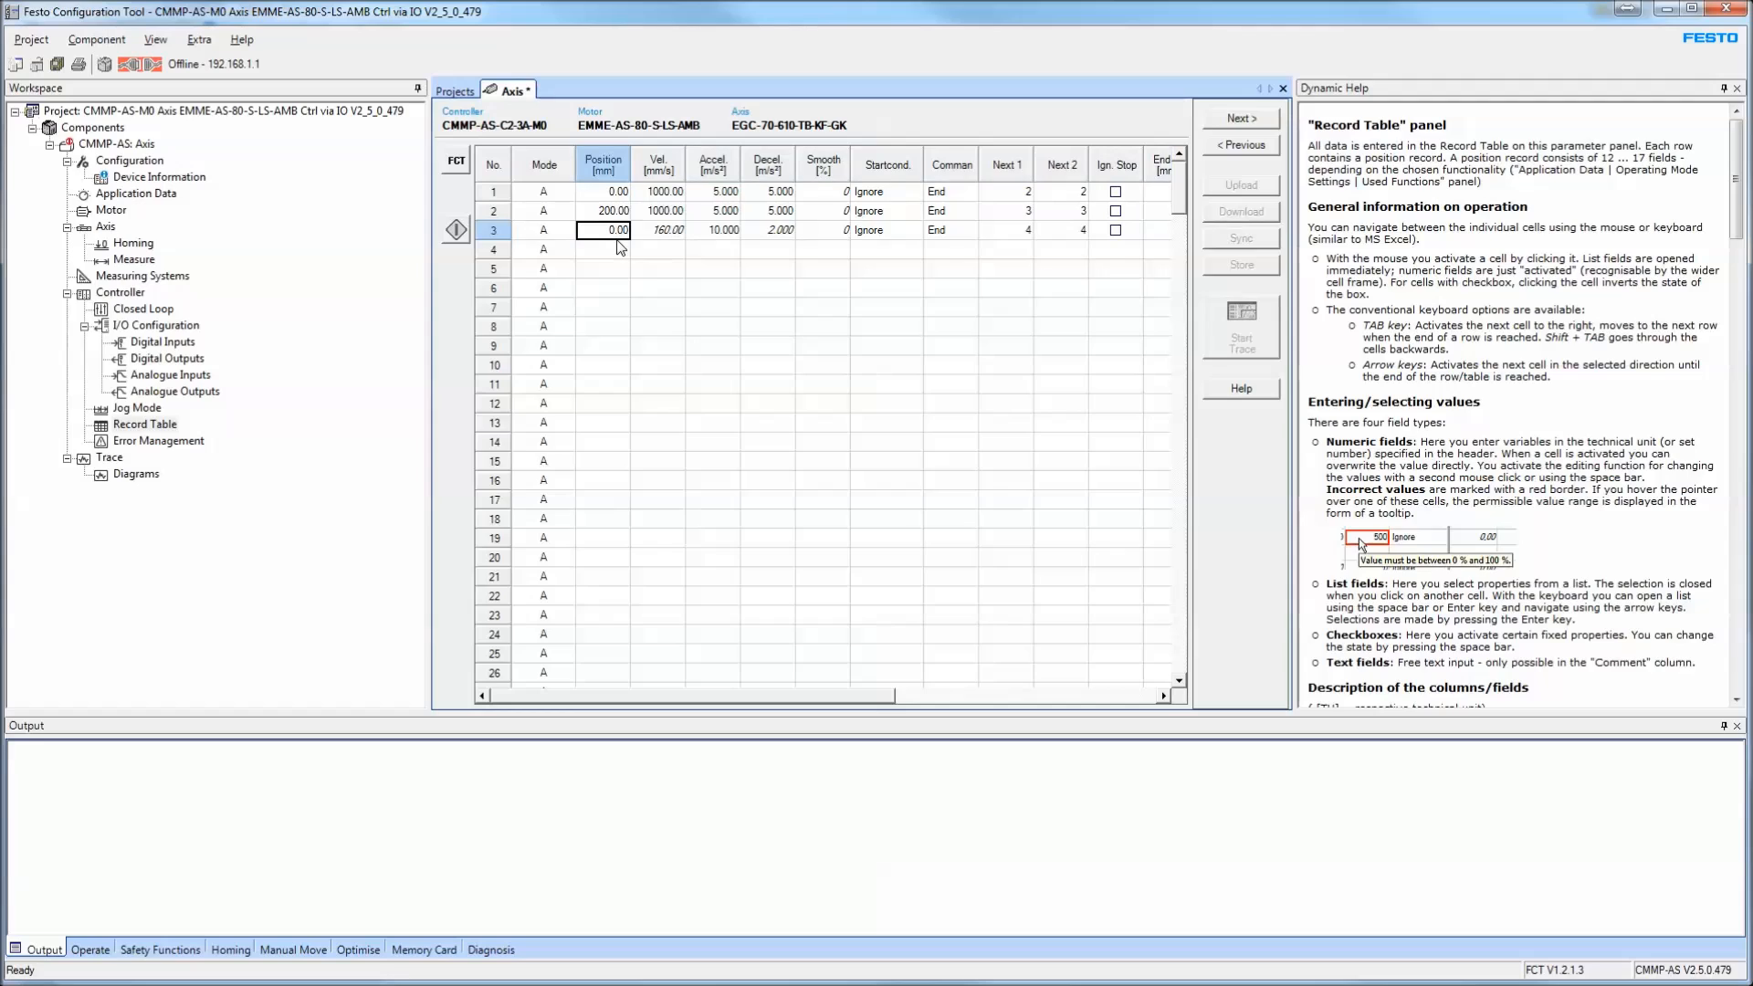
{"action": "type", "text": "600"}
{"action": "key", "text": "Tab"}
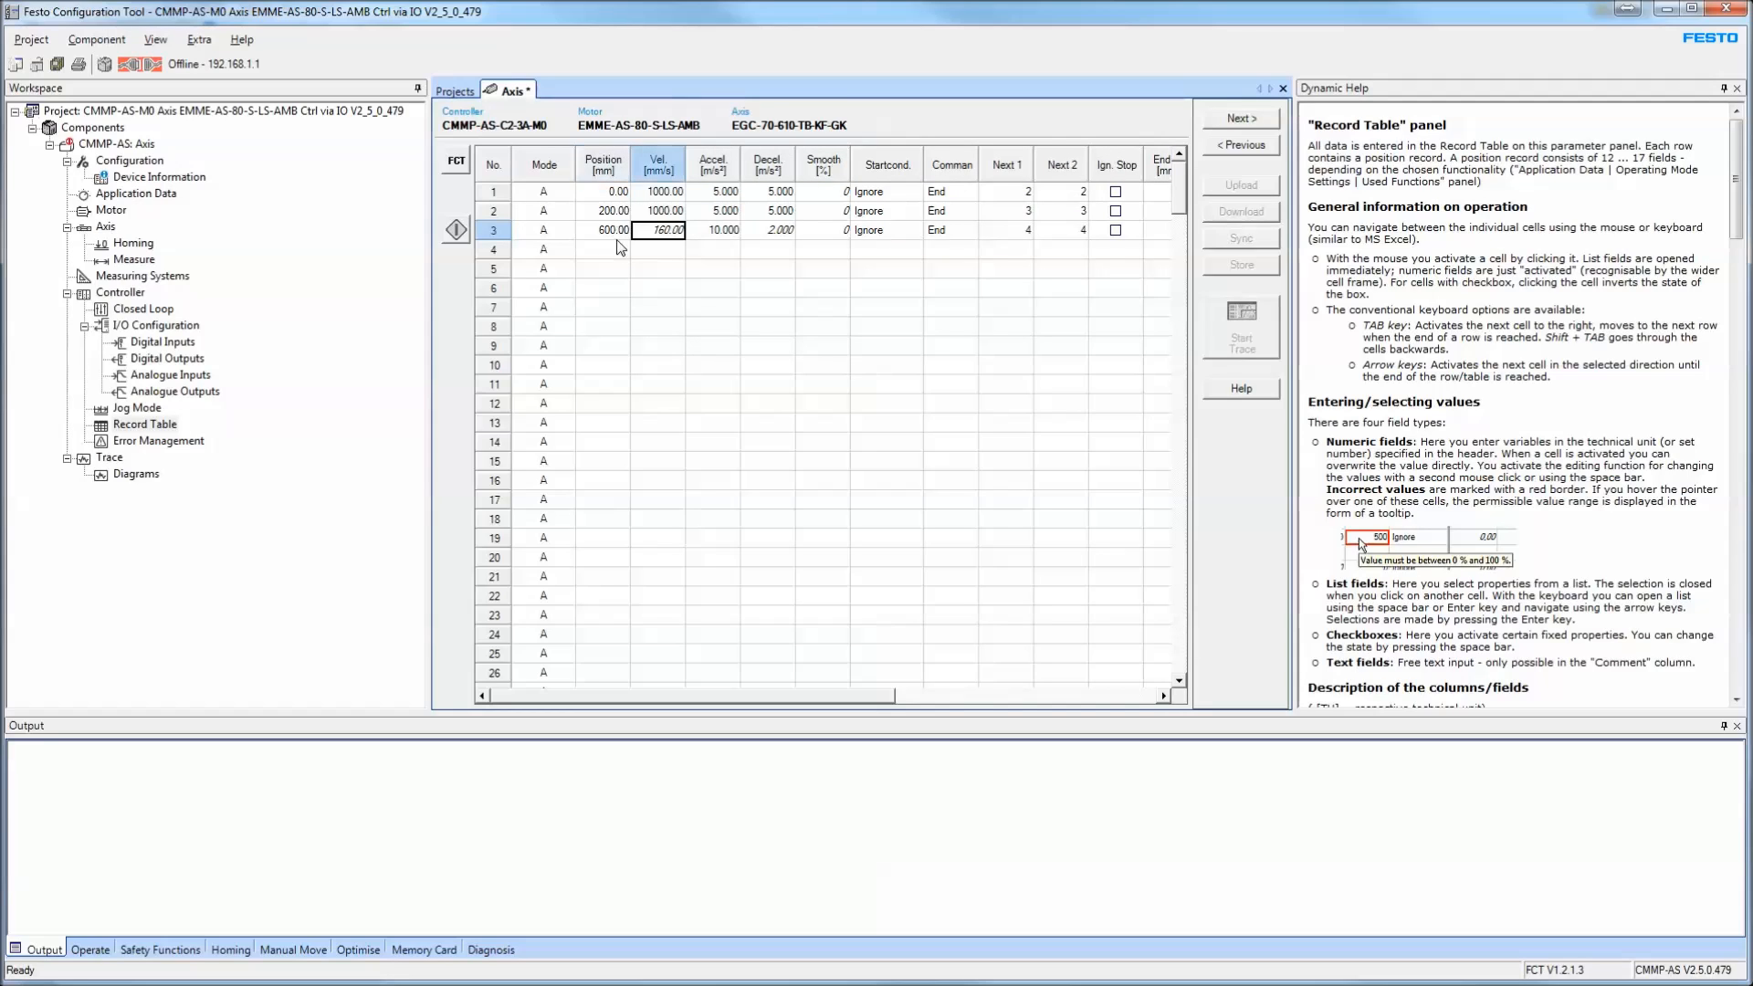
{"action": "left_click", "coordinate": [621, 249]}
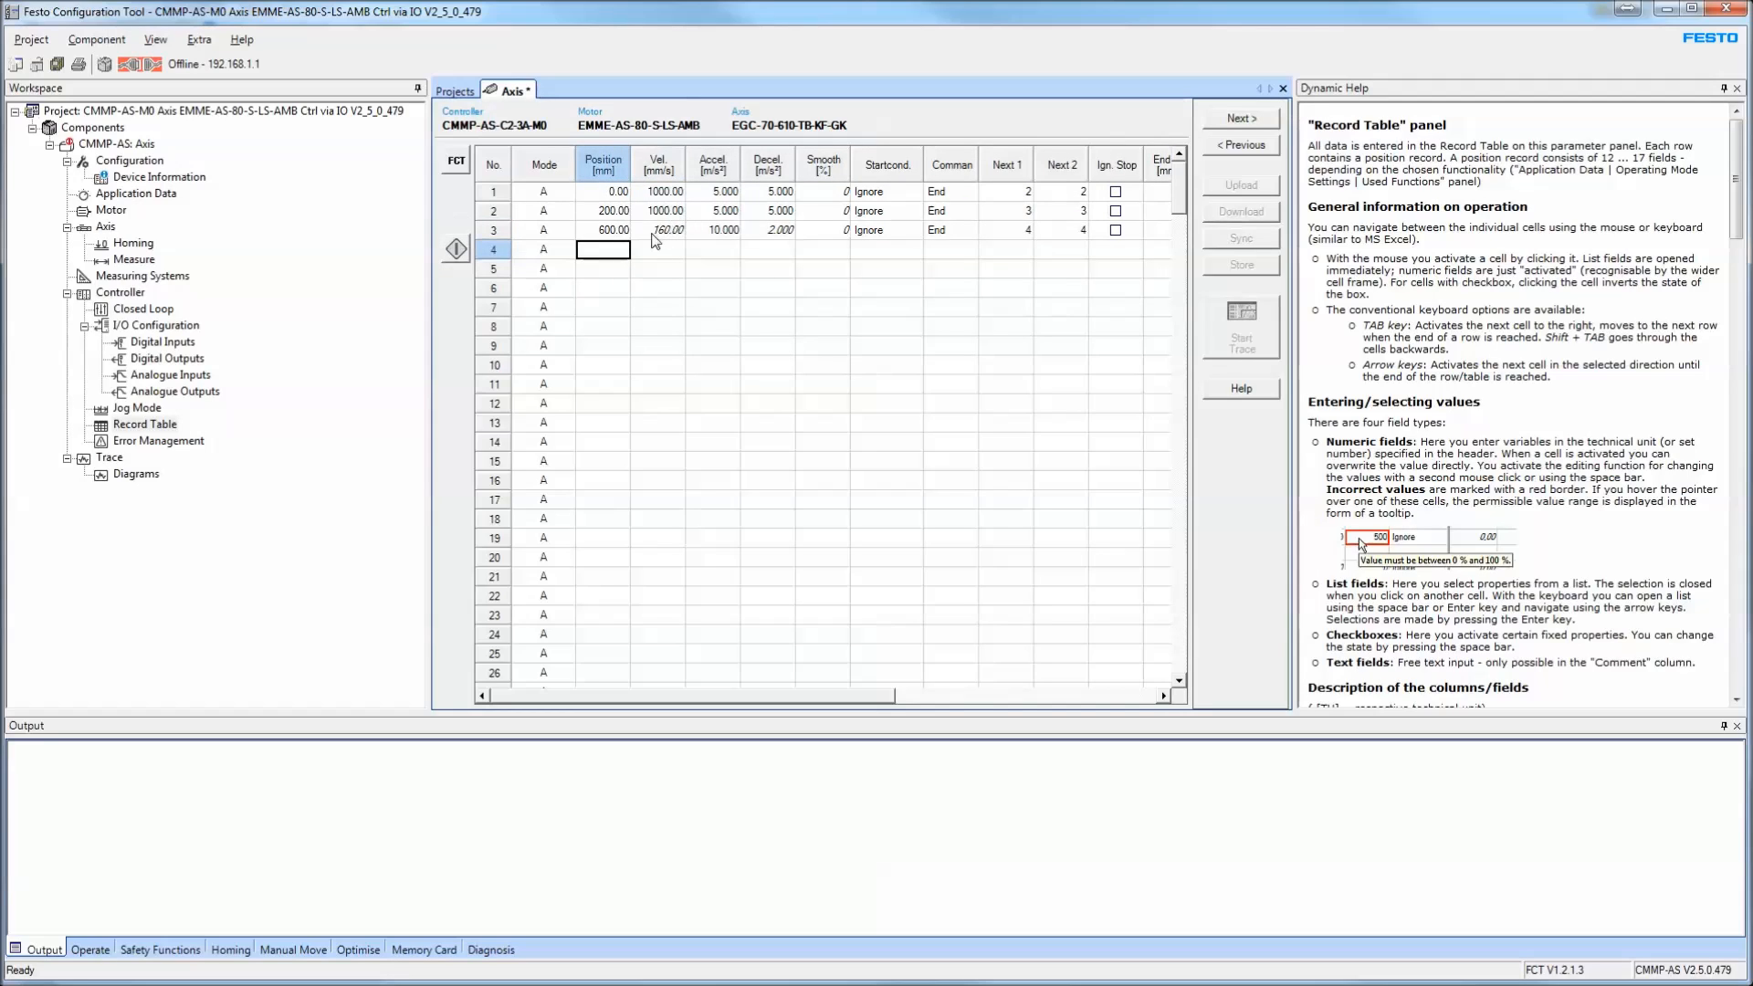
{"action": "left_click", "coordinate": [659, 231]}
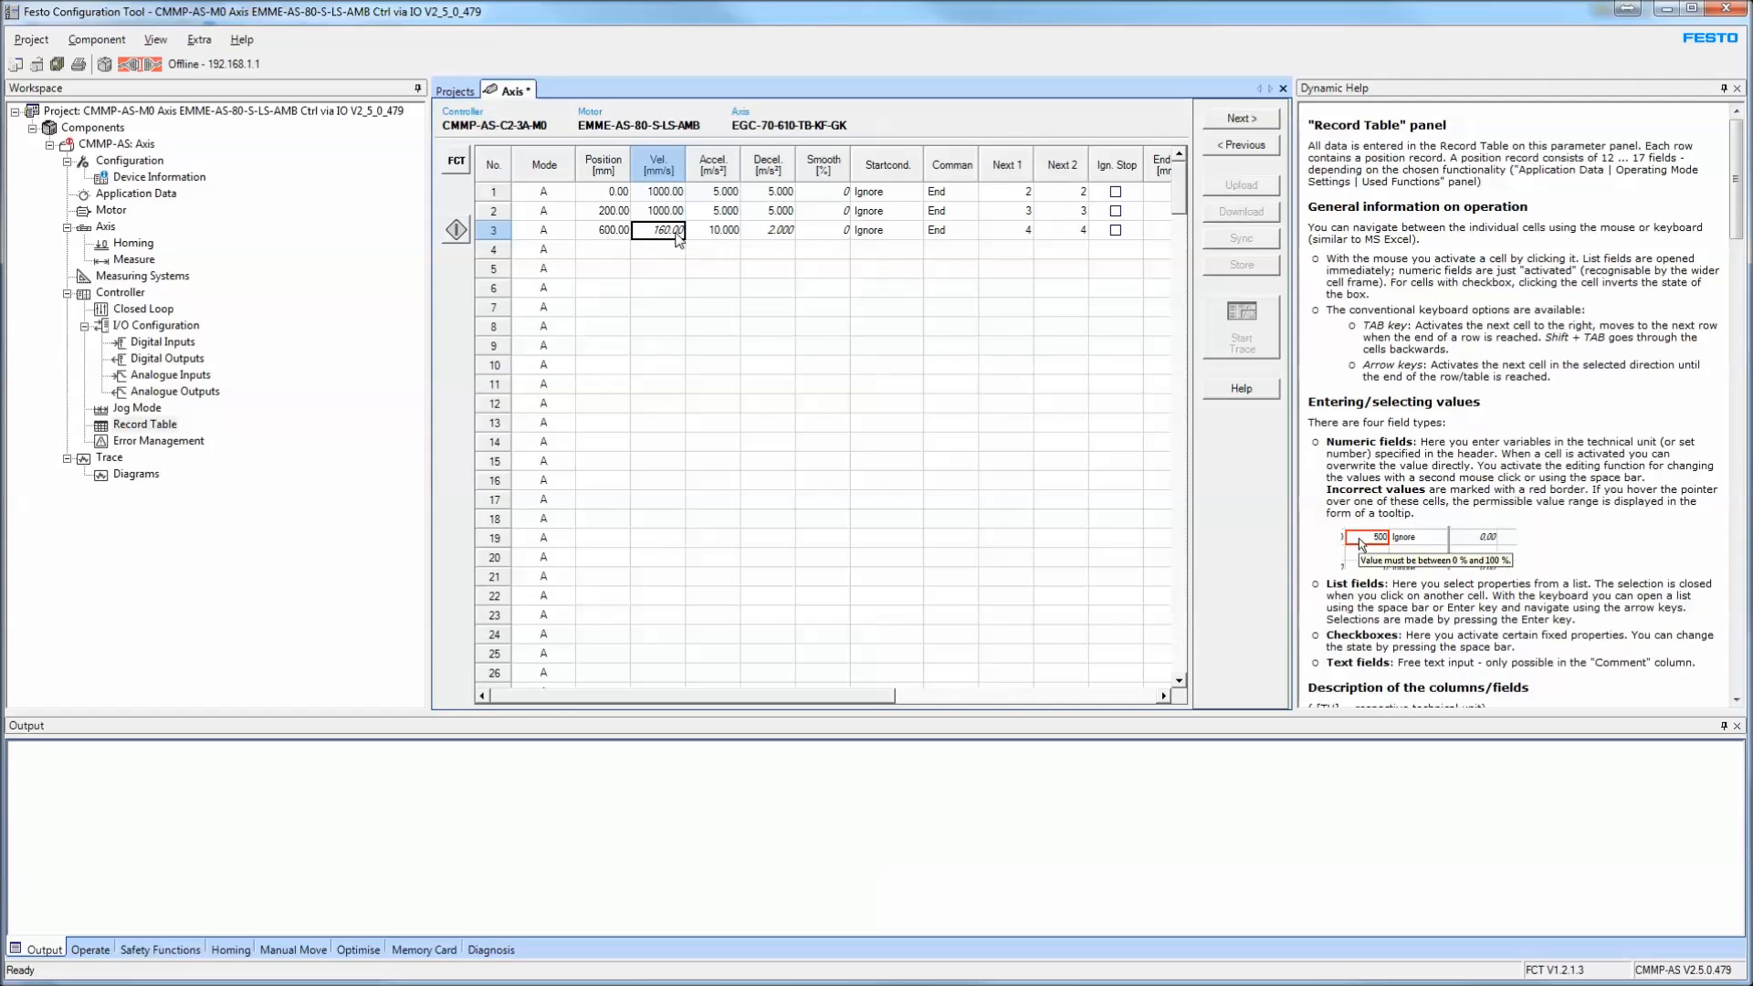
{"action": "left_click", "coordinate": [677, 233]}
{"action": "key", "text": "Tab"}
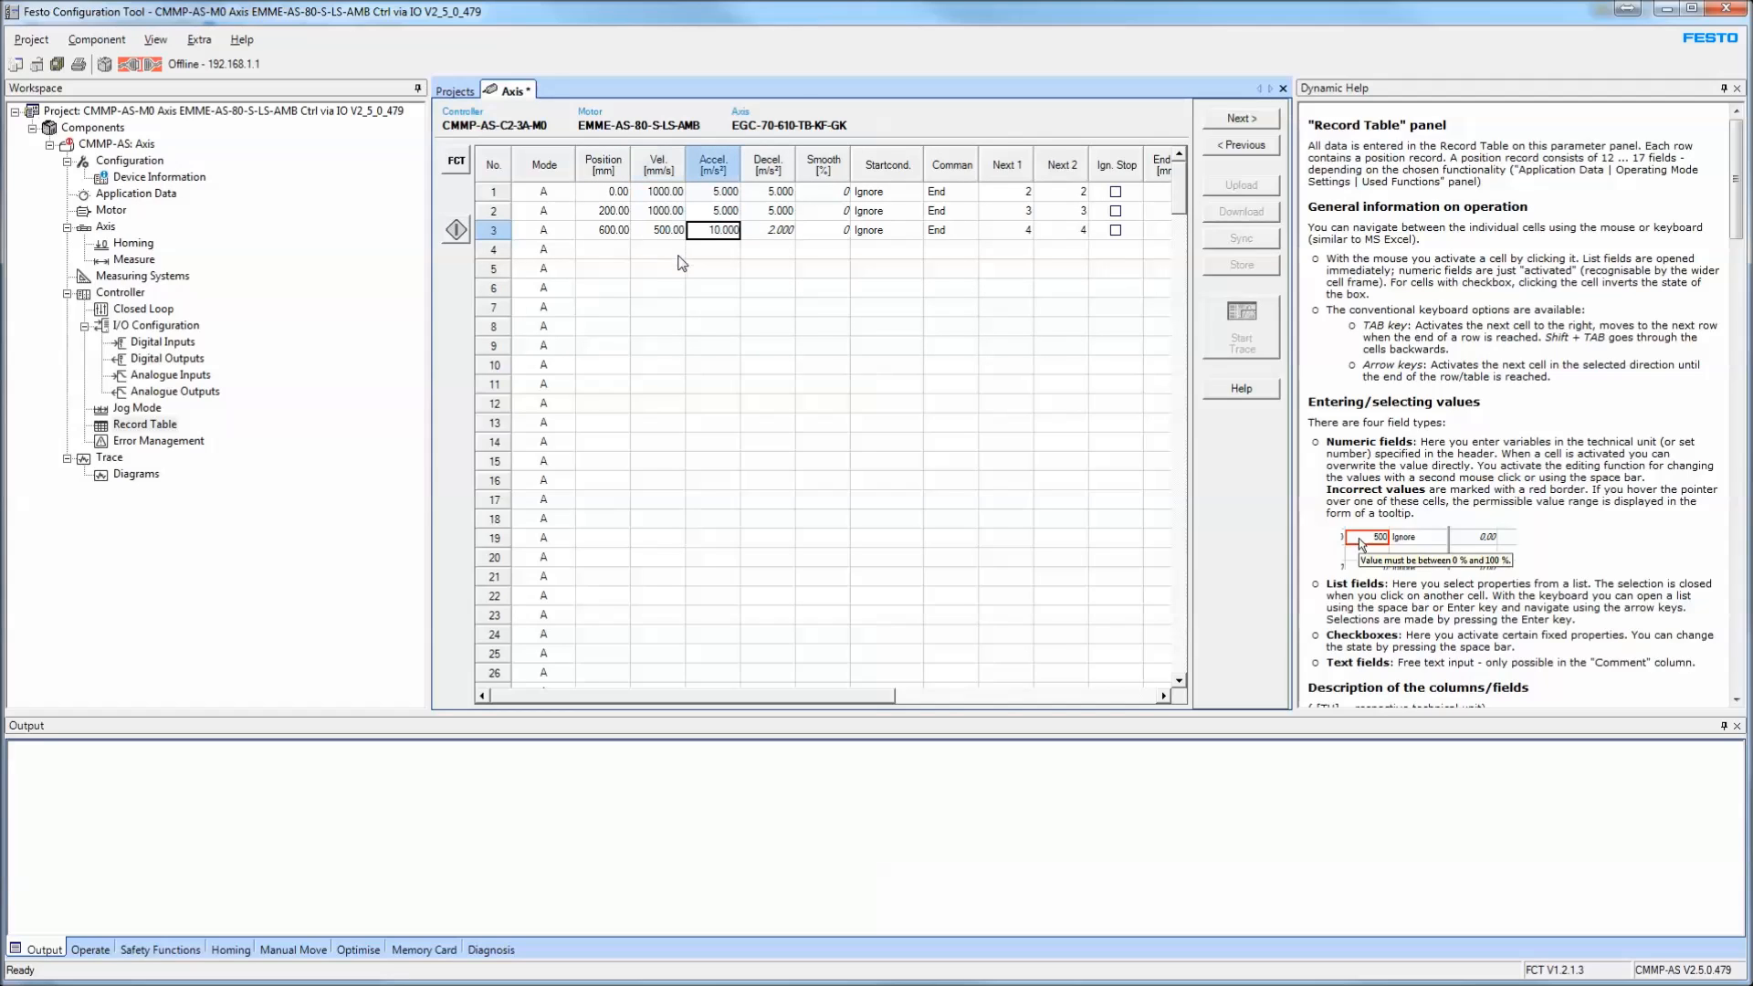
{"action": "left_click", "coordinate": [56, 64]}
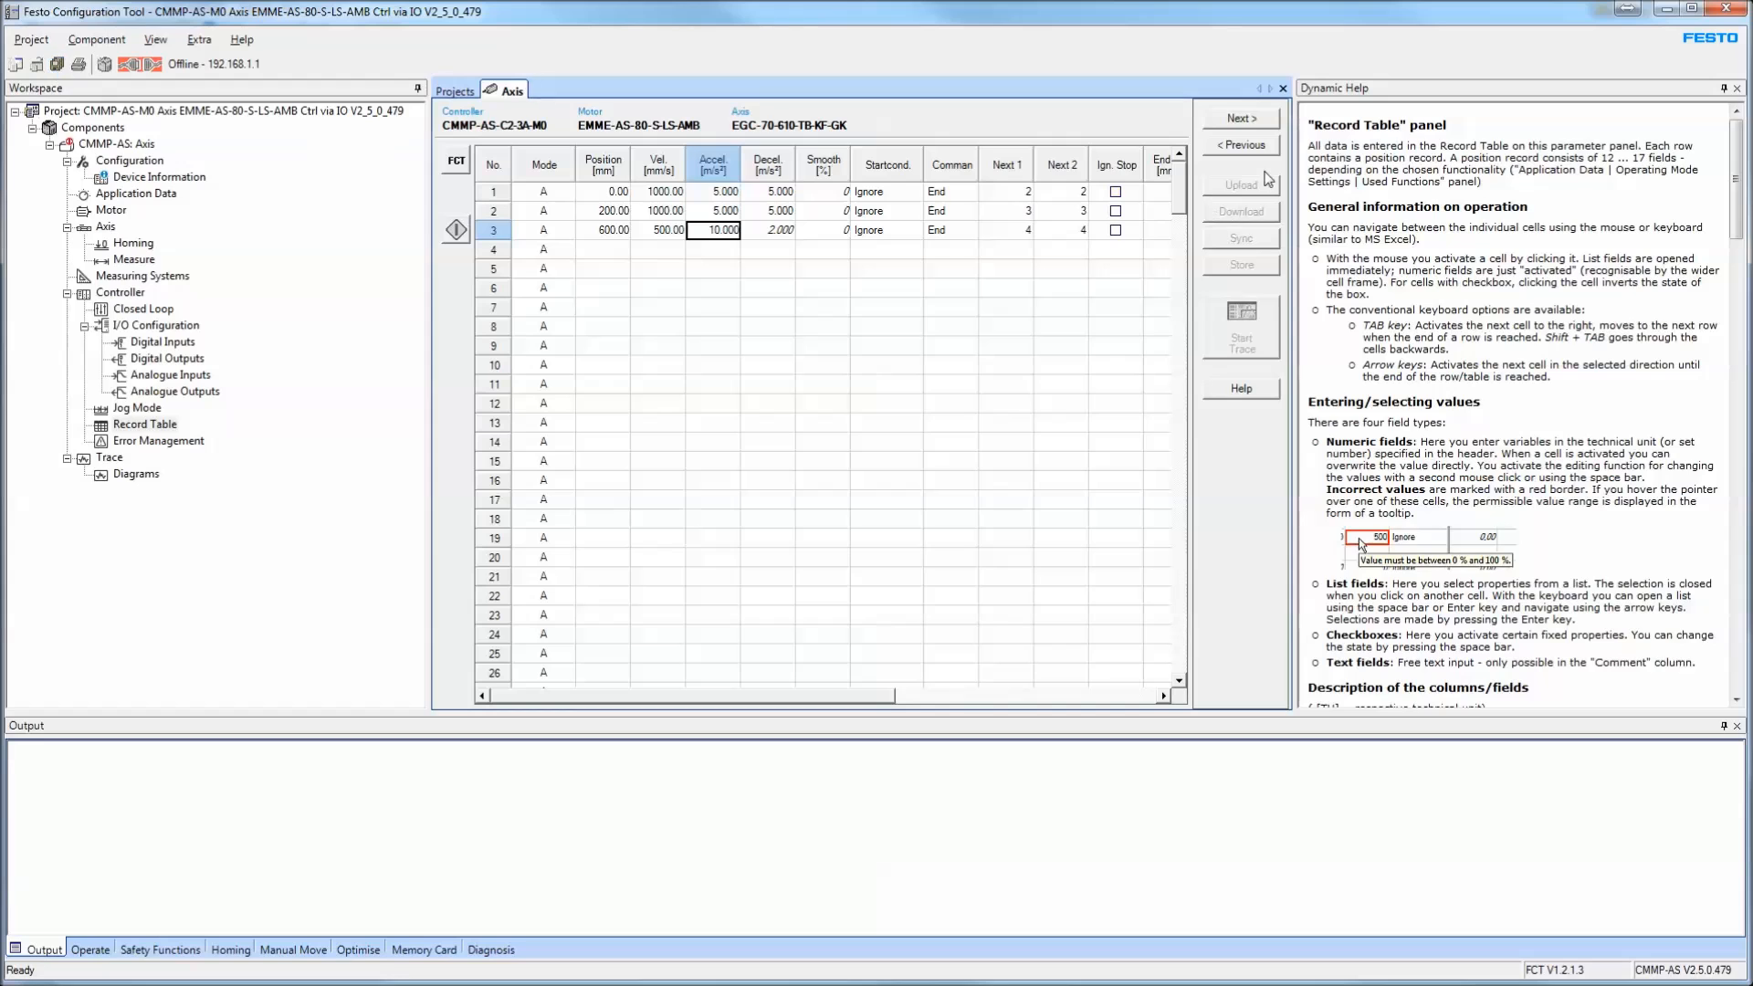
Examine the Error Management reactions for each error group and the meaning of their options in the Dynamic Help
{"action": "left_click", "coordinate": [1233, 120]}
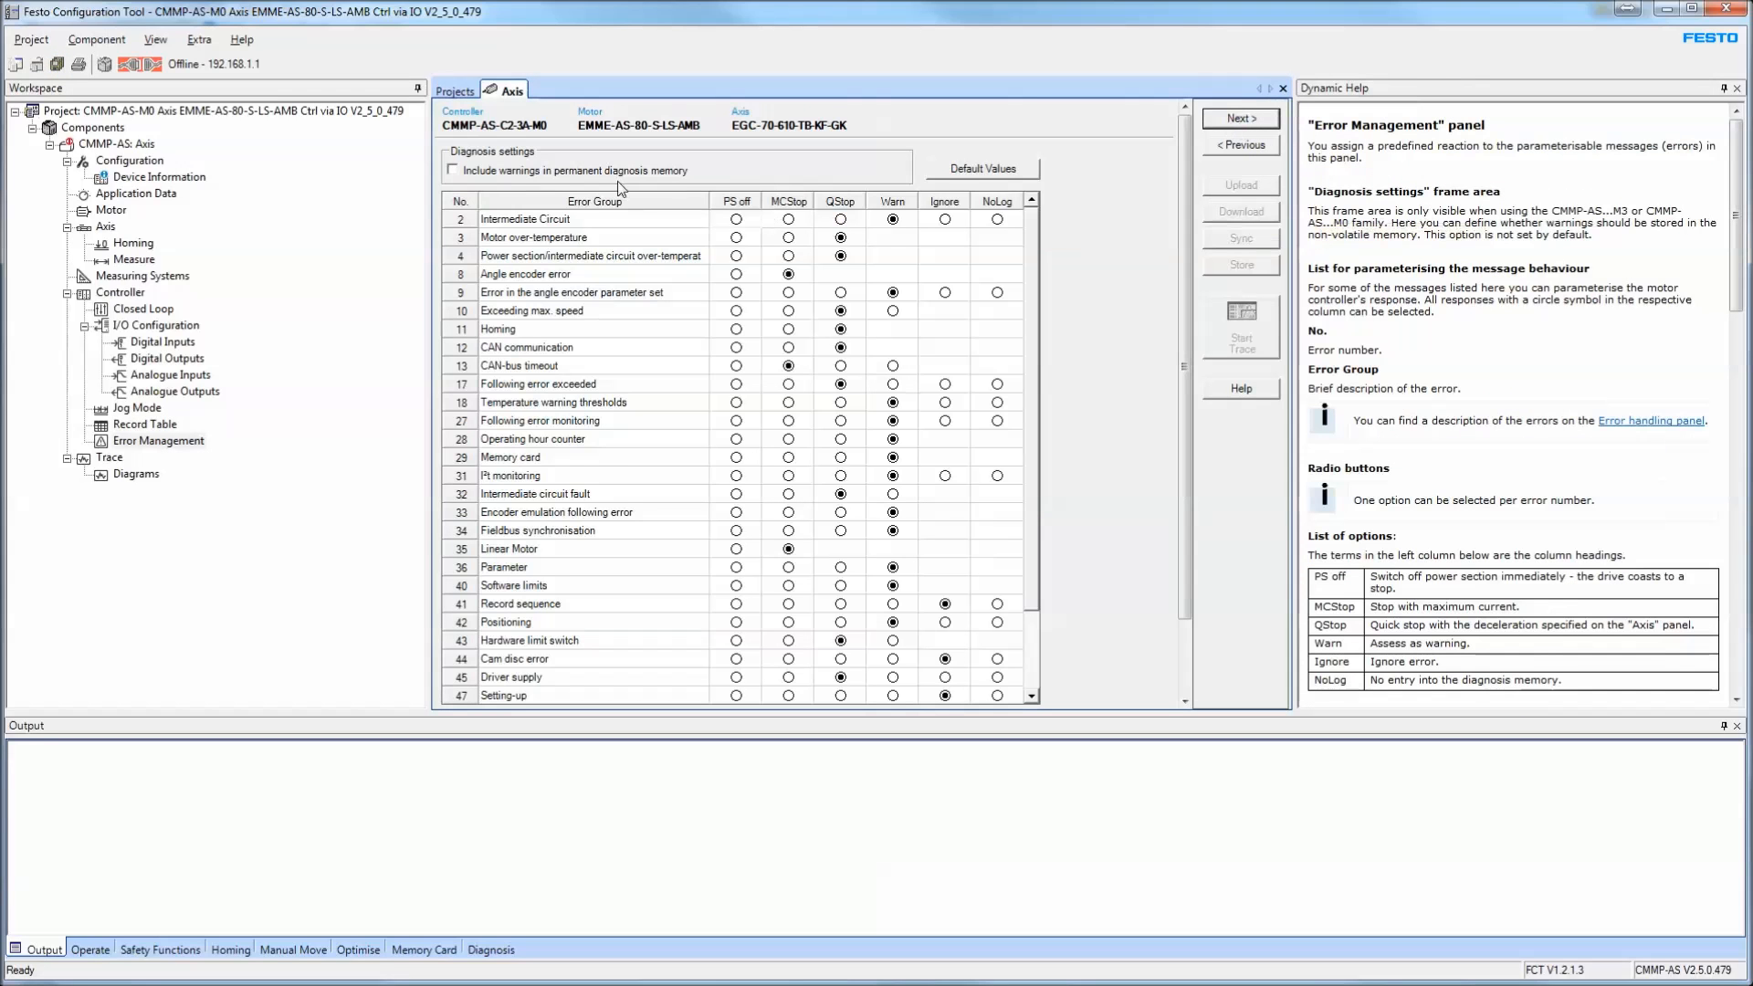
{"action": "scroll", "coordinate": [1189, 293], "scroll_direction": "down", "scroll_amount": 2}
{"action": "scroll", "coordinate": [1205, 453], "scroll_direction": "up", "scroll_amount": 2}
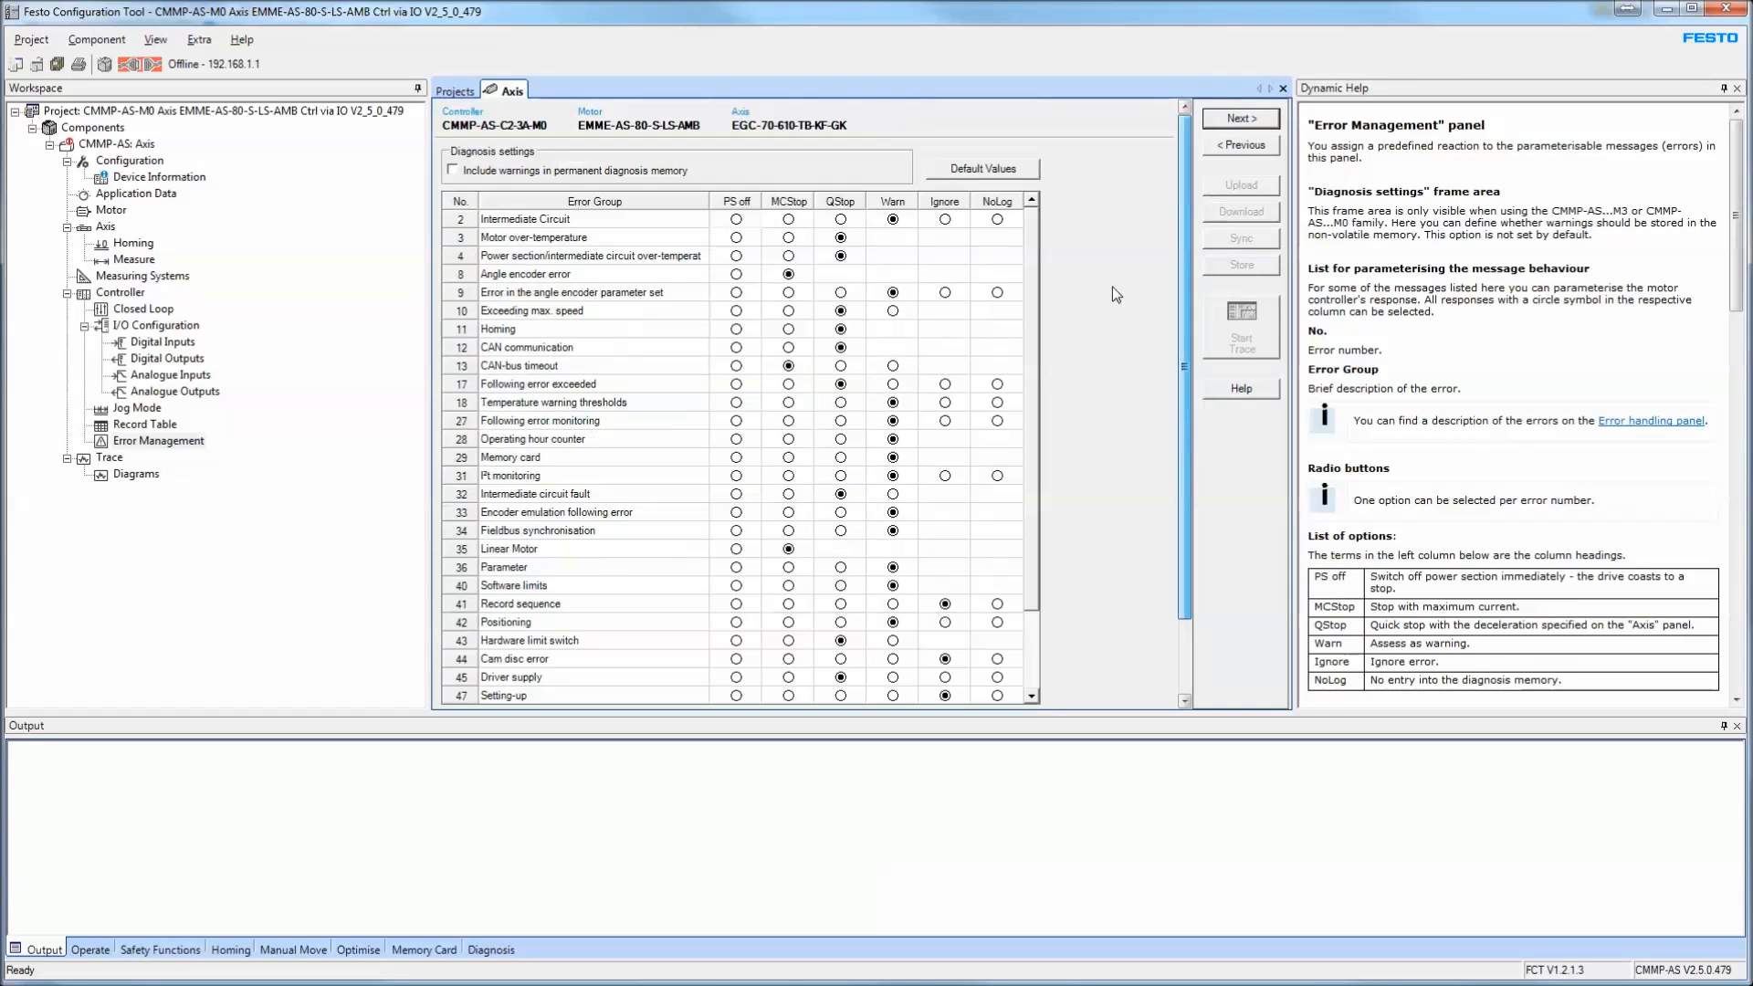
{"action": "left_click", "coordinate": [1041, 269]}
{"action": "scroll", "coordinate": [1037, 444], "scroll_direction": "down", "scroll_amount": 2}
{"action": "scroll", "coordinate": [1036, 444], "scroll_direction": "up", "scroll_amount": 2}
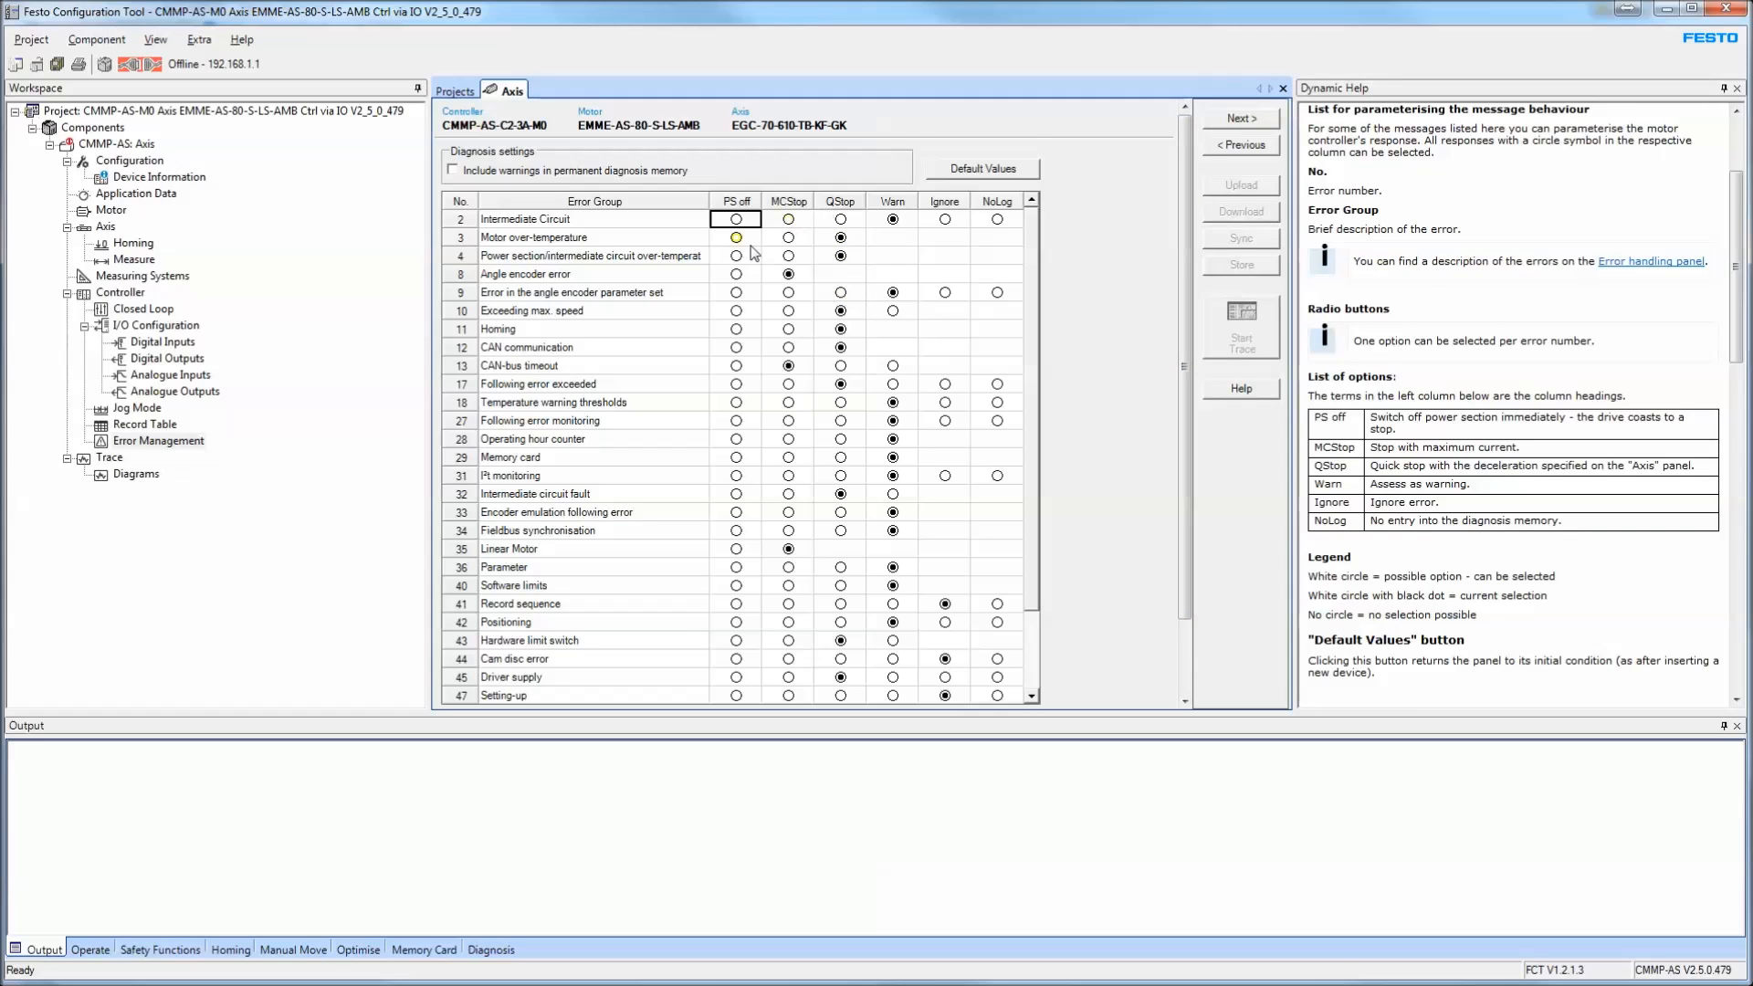
{"action": "left_click_drag", "start_coordinate": [1578, 522], "coordinate": [1365, 429]}
{"action": "left_click", "coordinate": [1561, 554]}
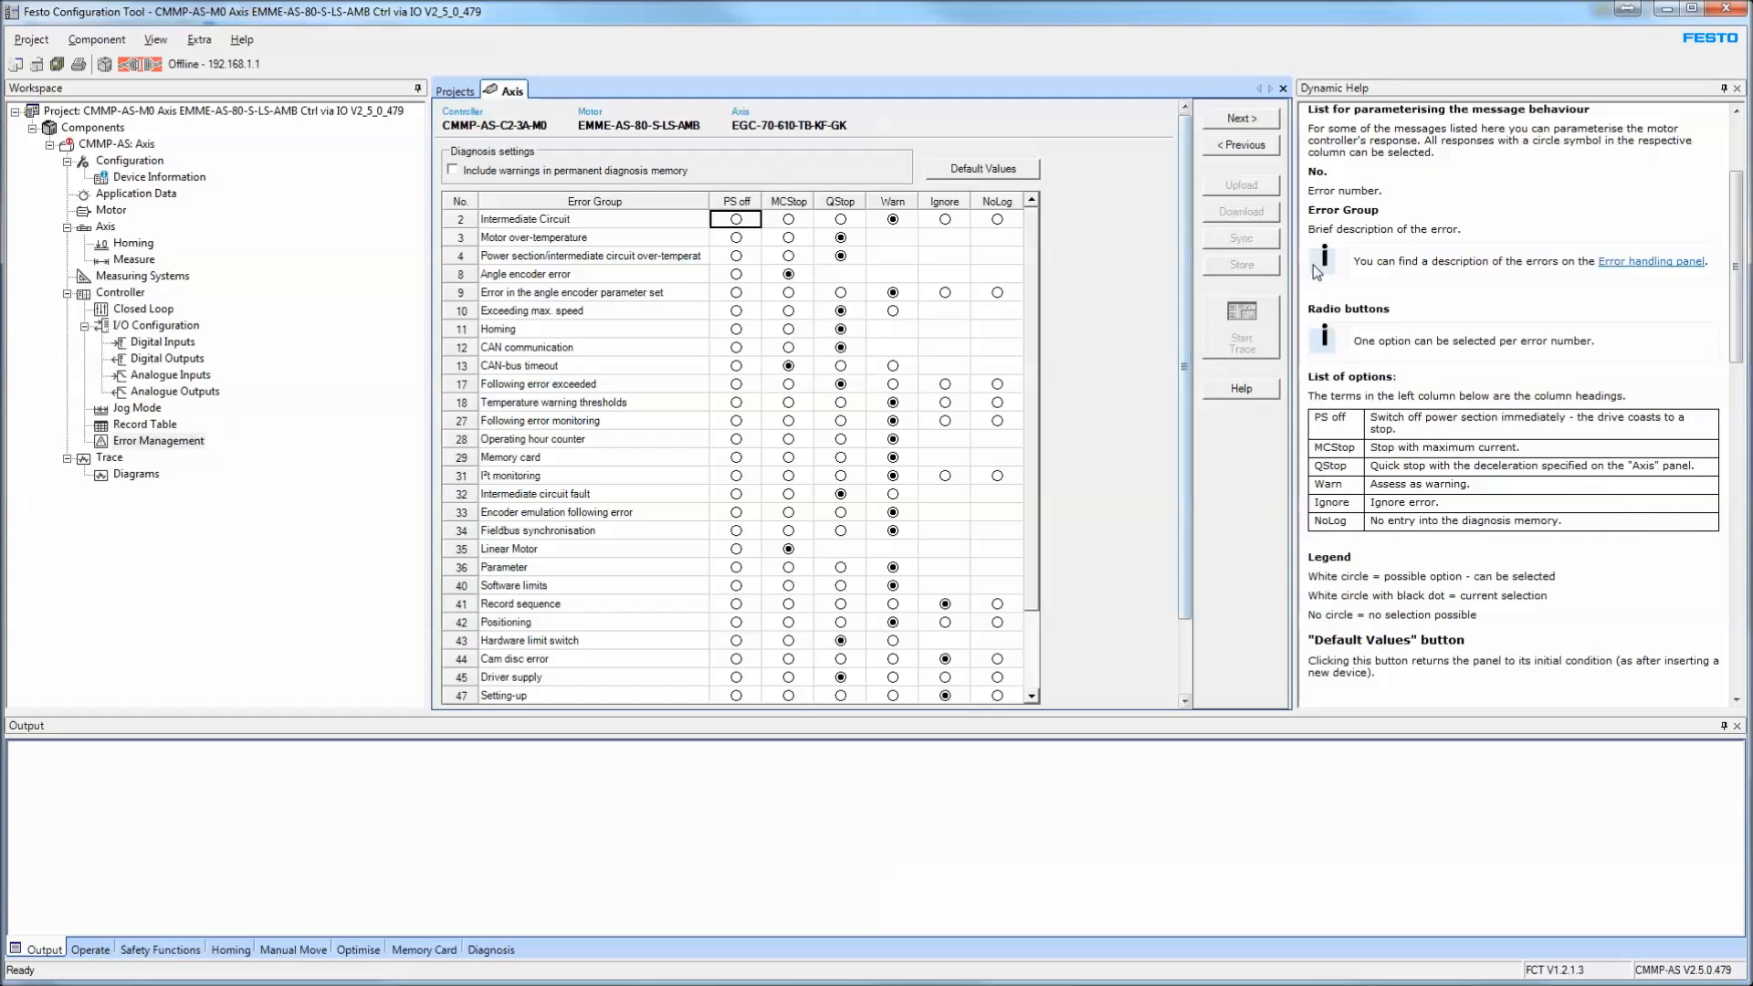
Check which numeric signals can be traced on channel 1 of the Trace configuration, and return to the Record Table
{"action": "left_click", "coordinate": [109, 457]}
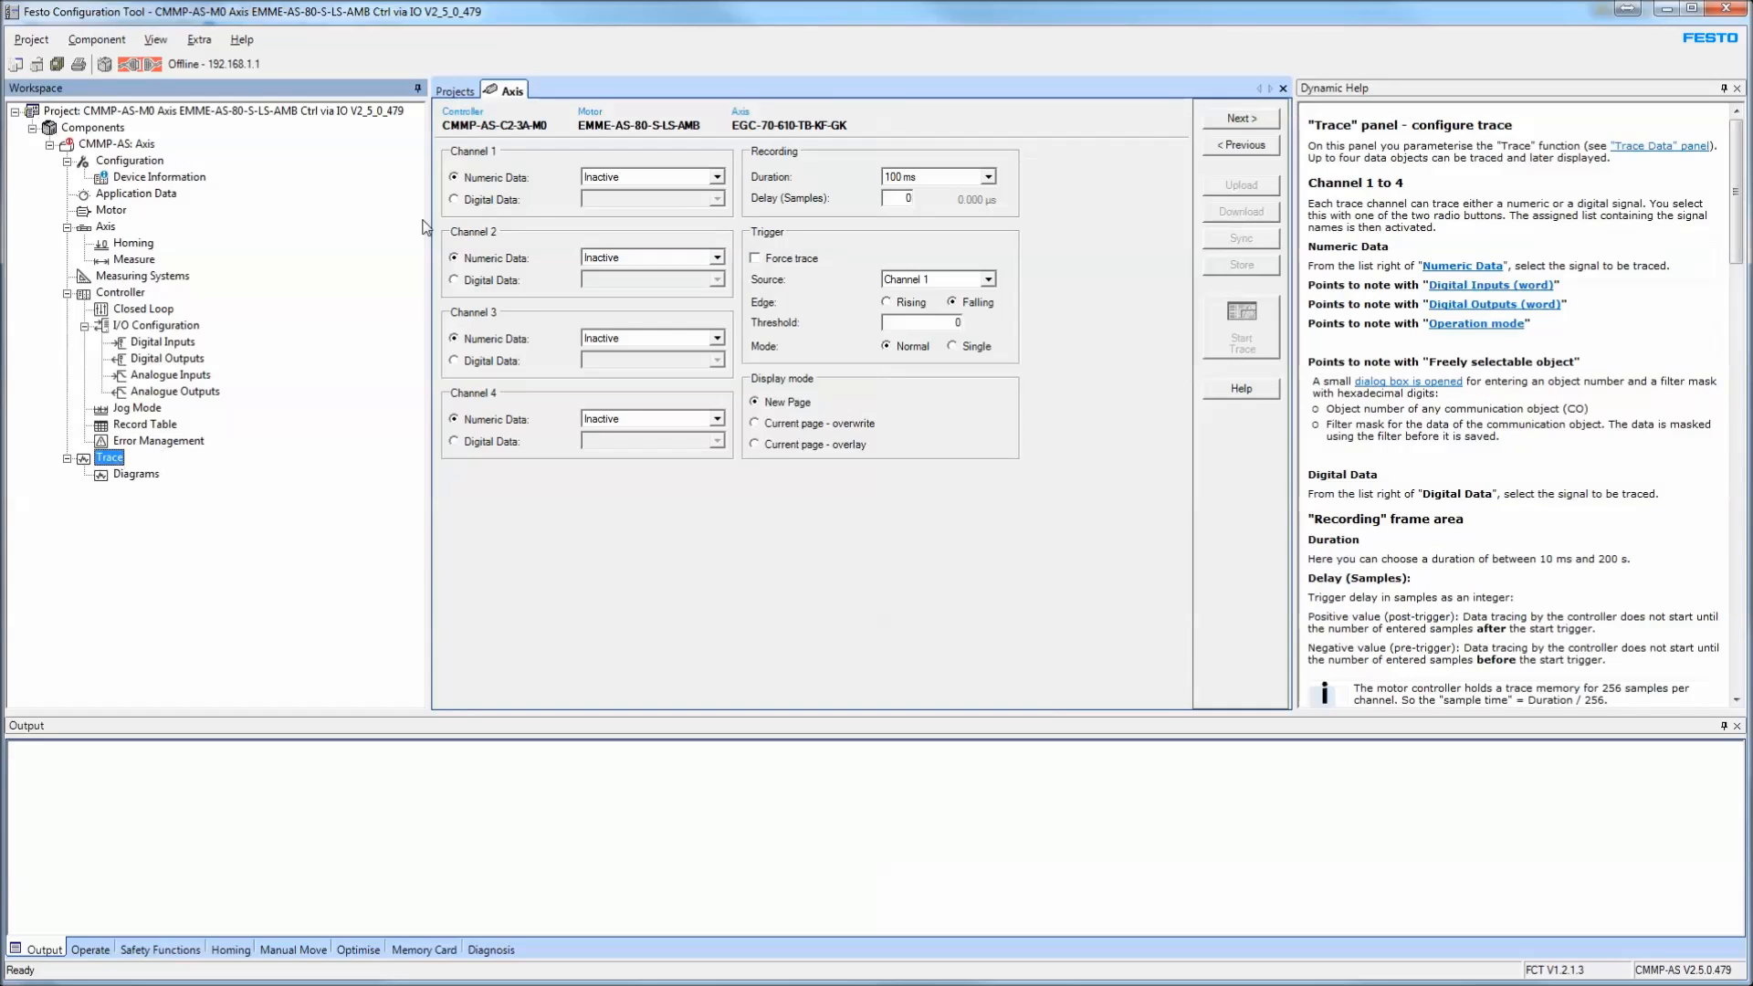
{"action": "left_click", "coordinate": [716, 177]}
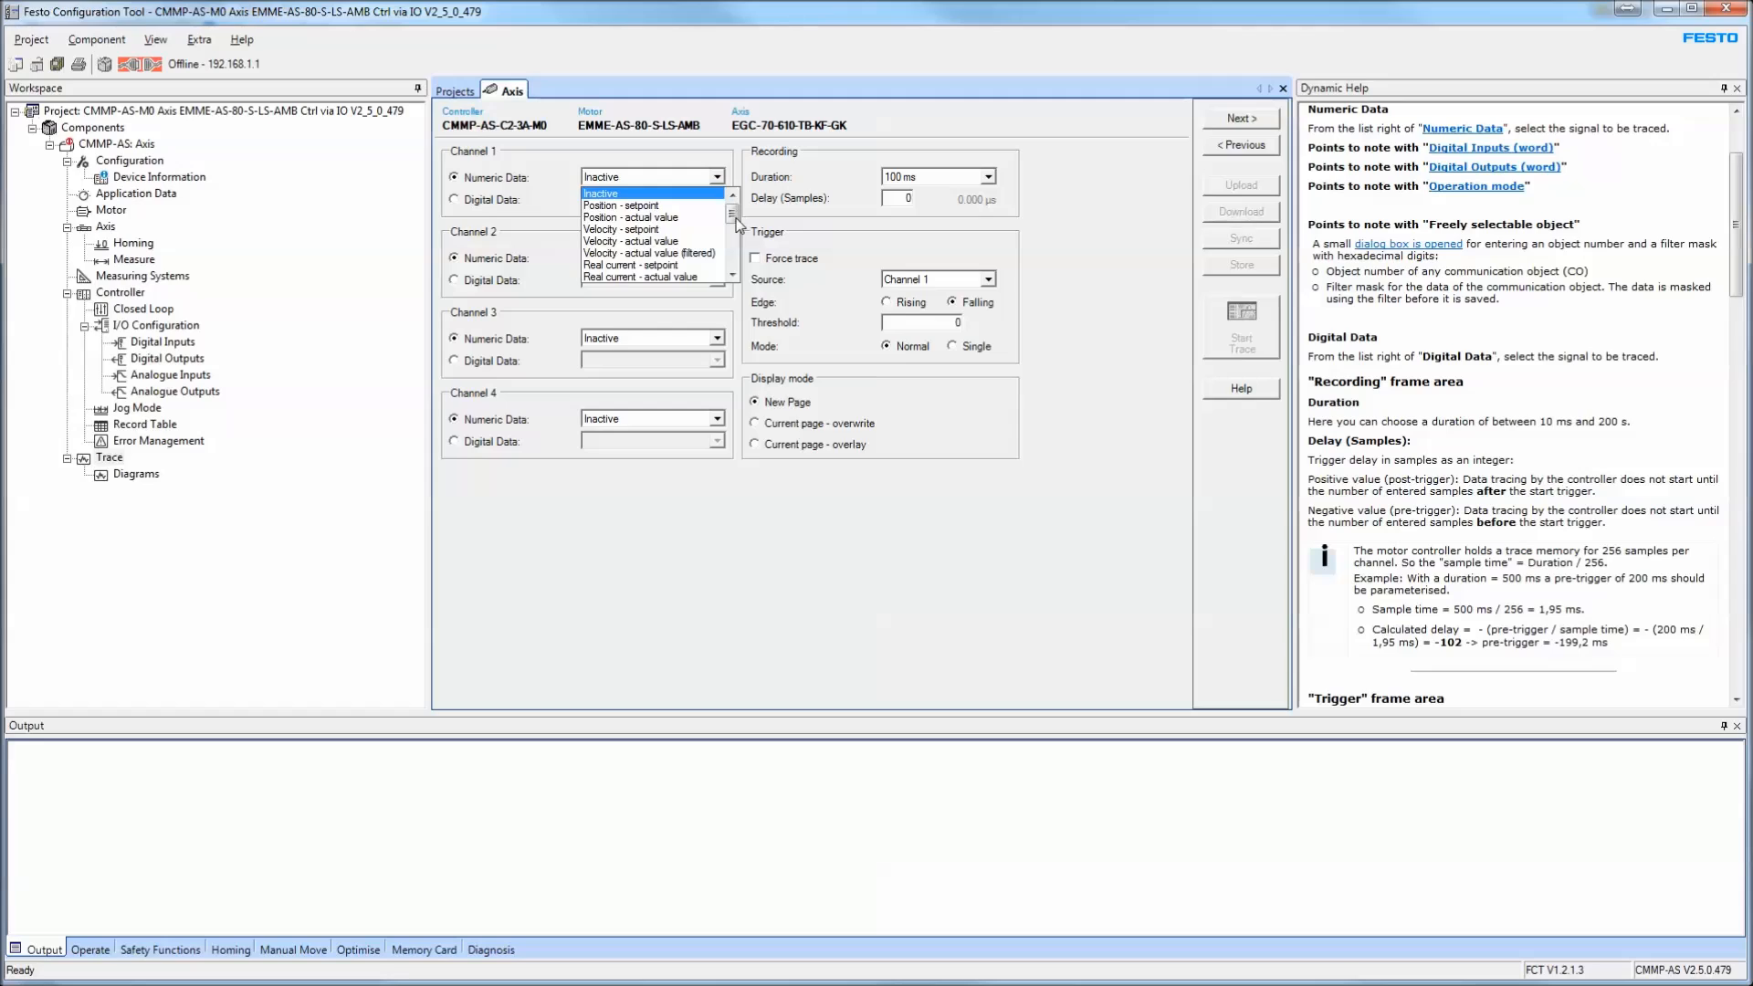
{"action": "left_click", "coordinate": [1147, 208]}
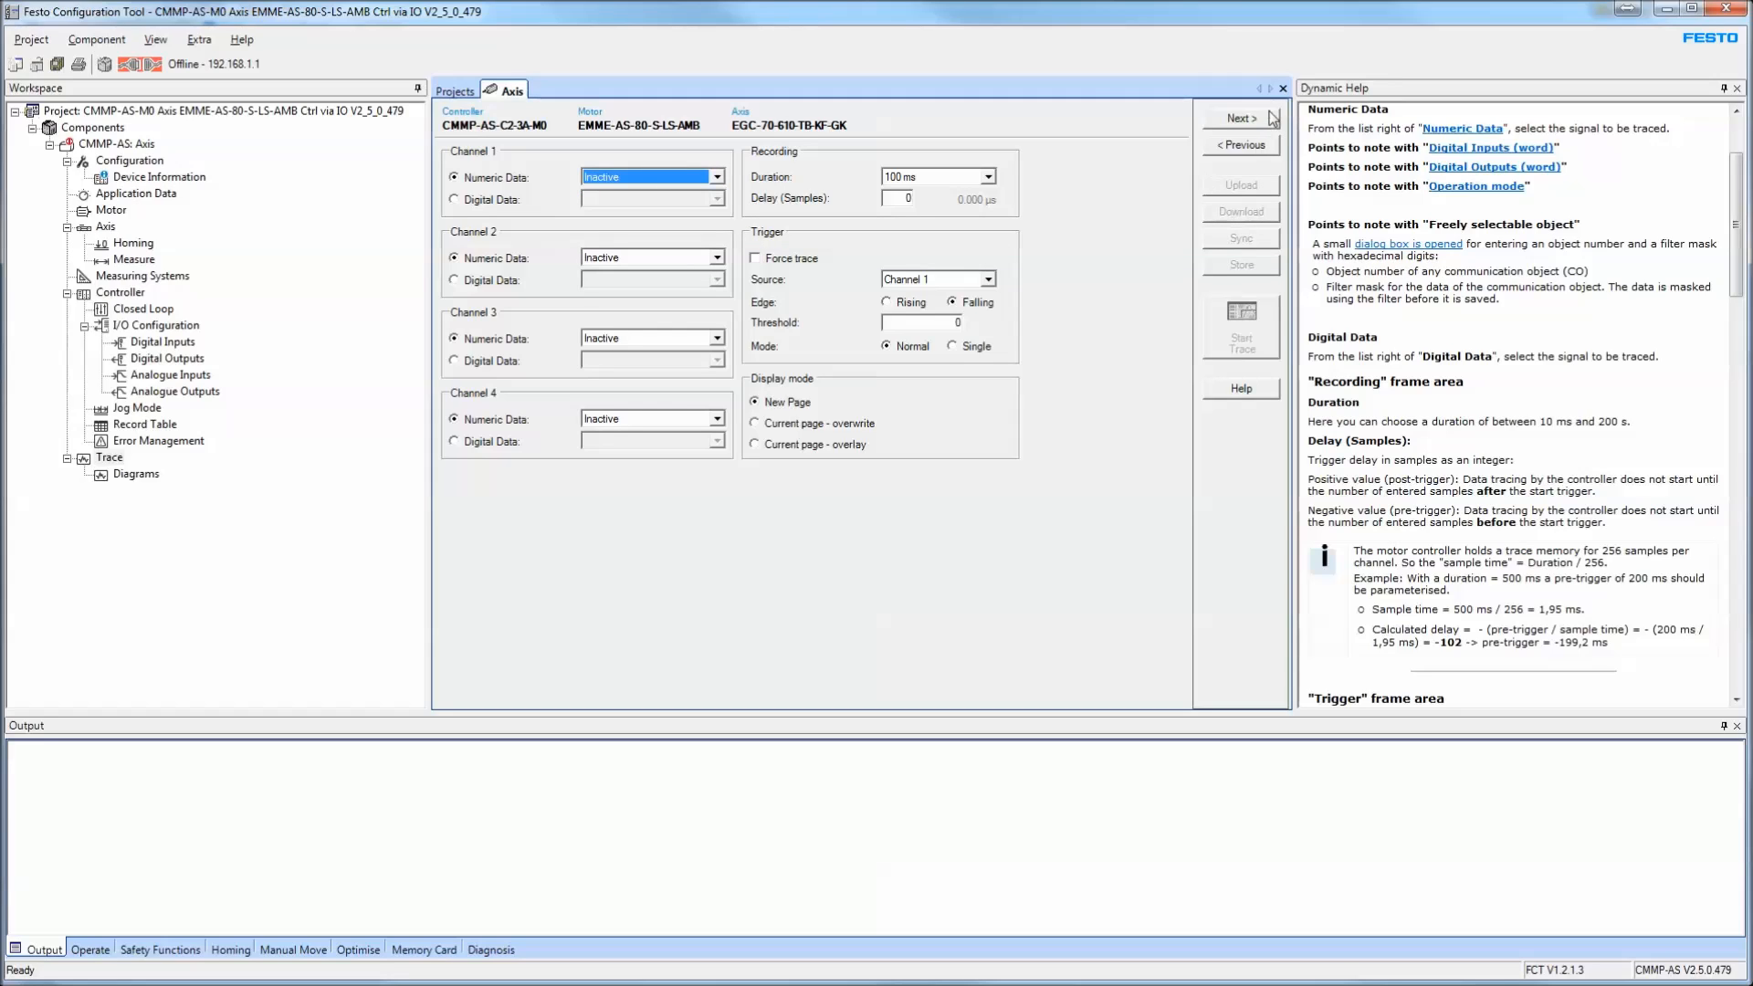
{"action": "left_click", "coordinate": [111, 426]}
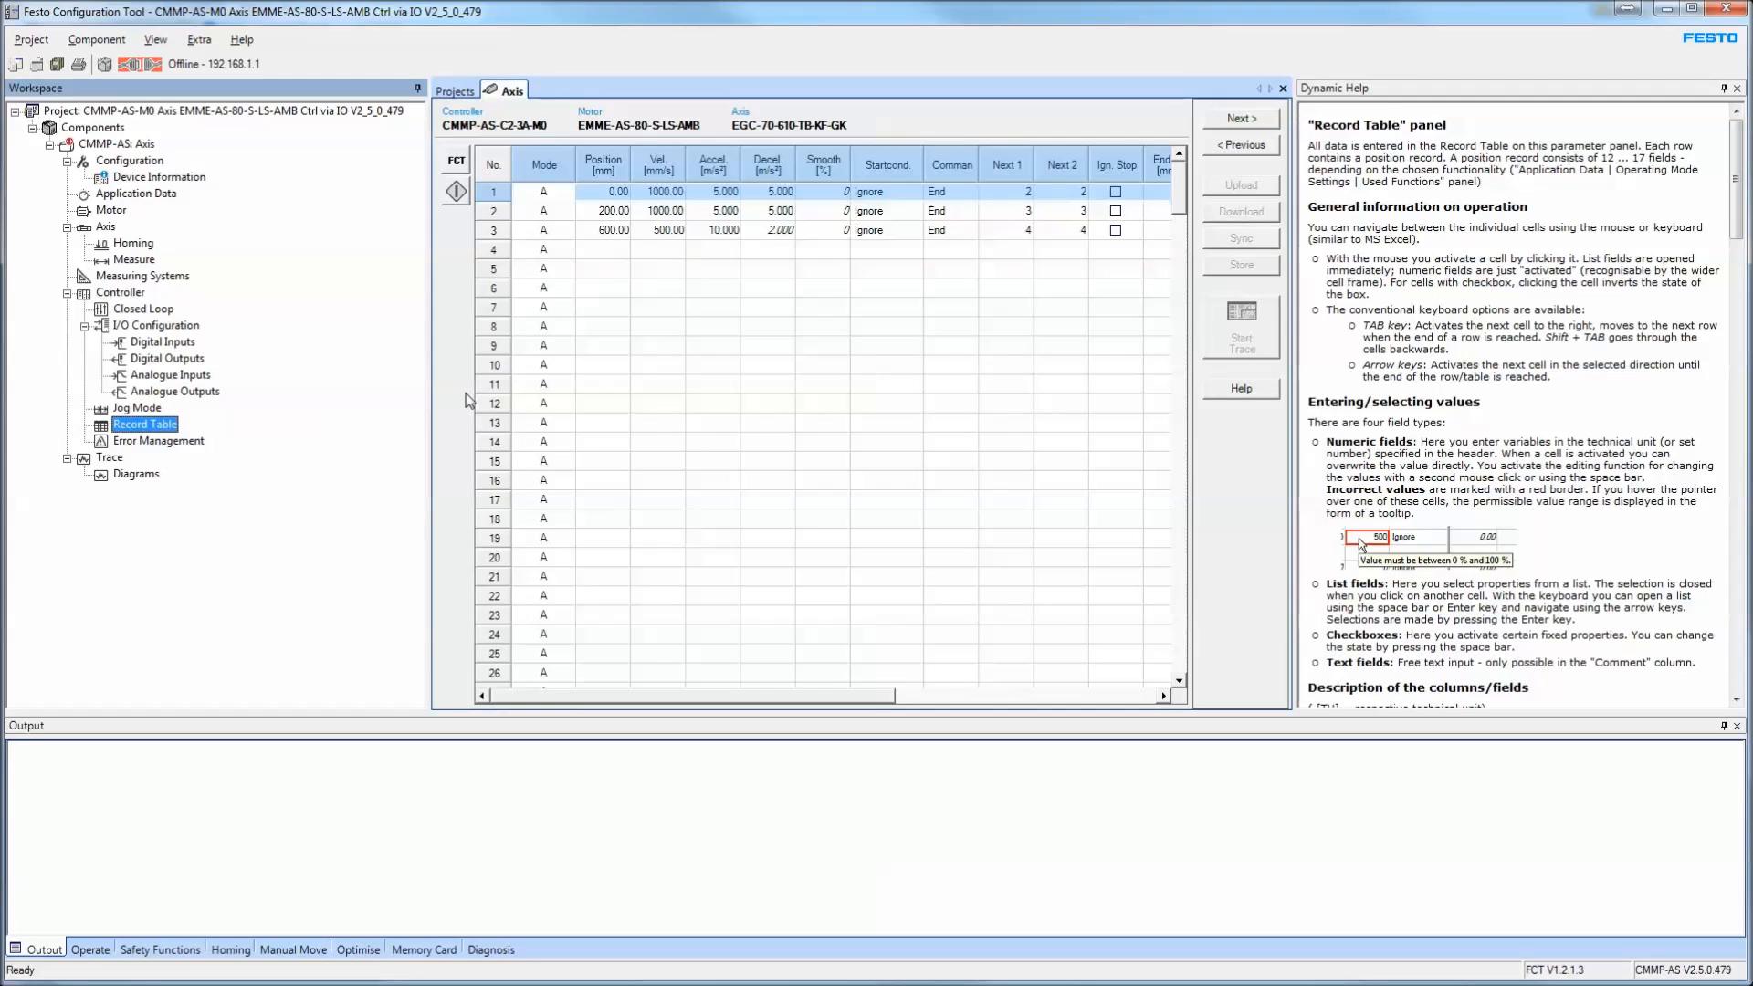
Set the component's FCT interface to USB instead of Ethernet
{"action": "left_click", "coordinate": [95, 40]}
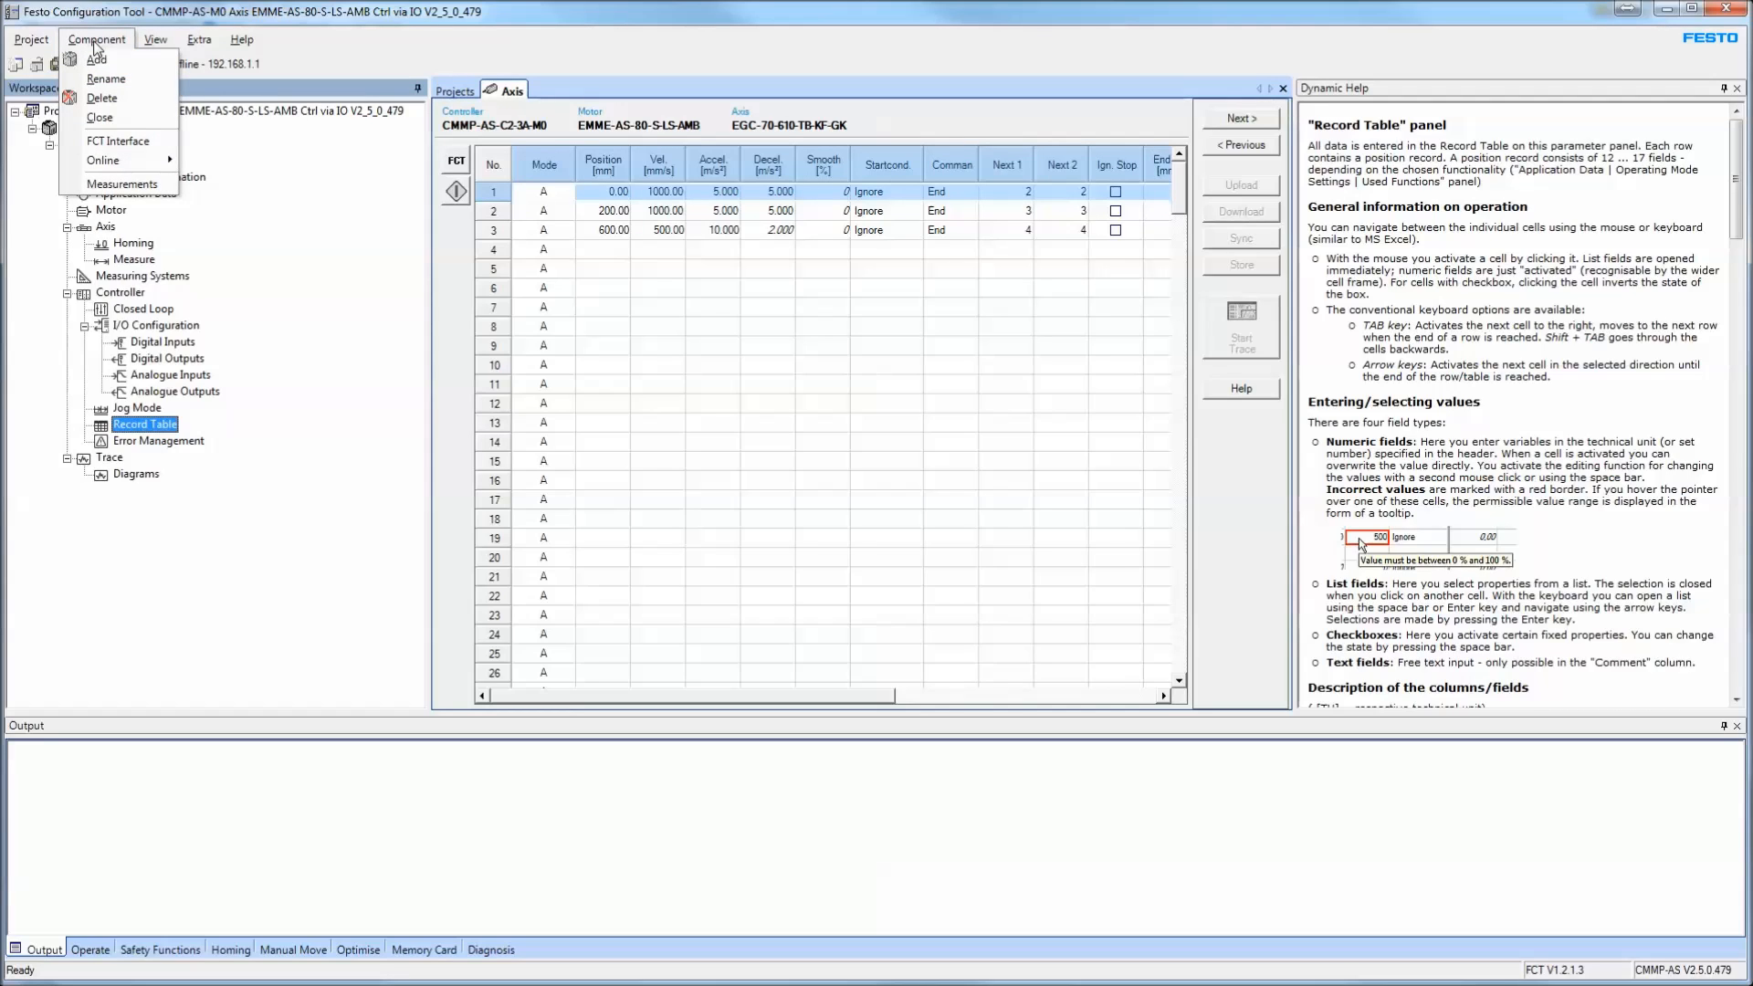
{"action": "left_click", "coordinate": [125, 143]}
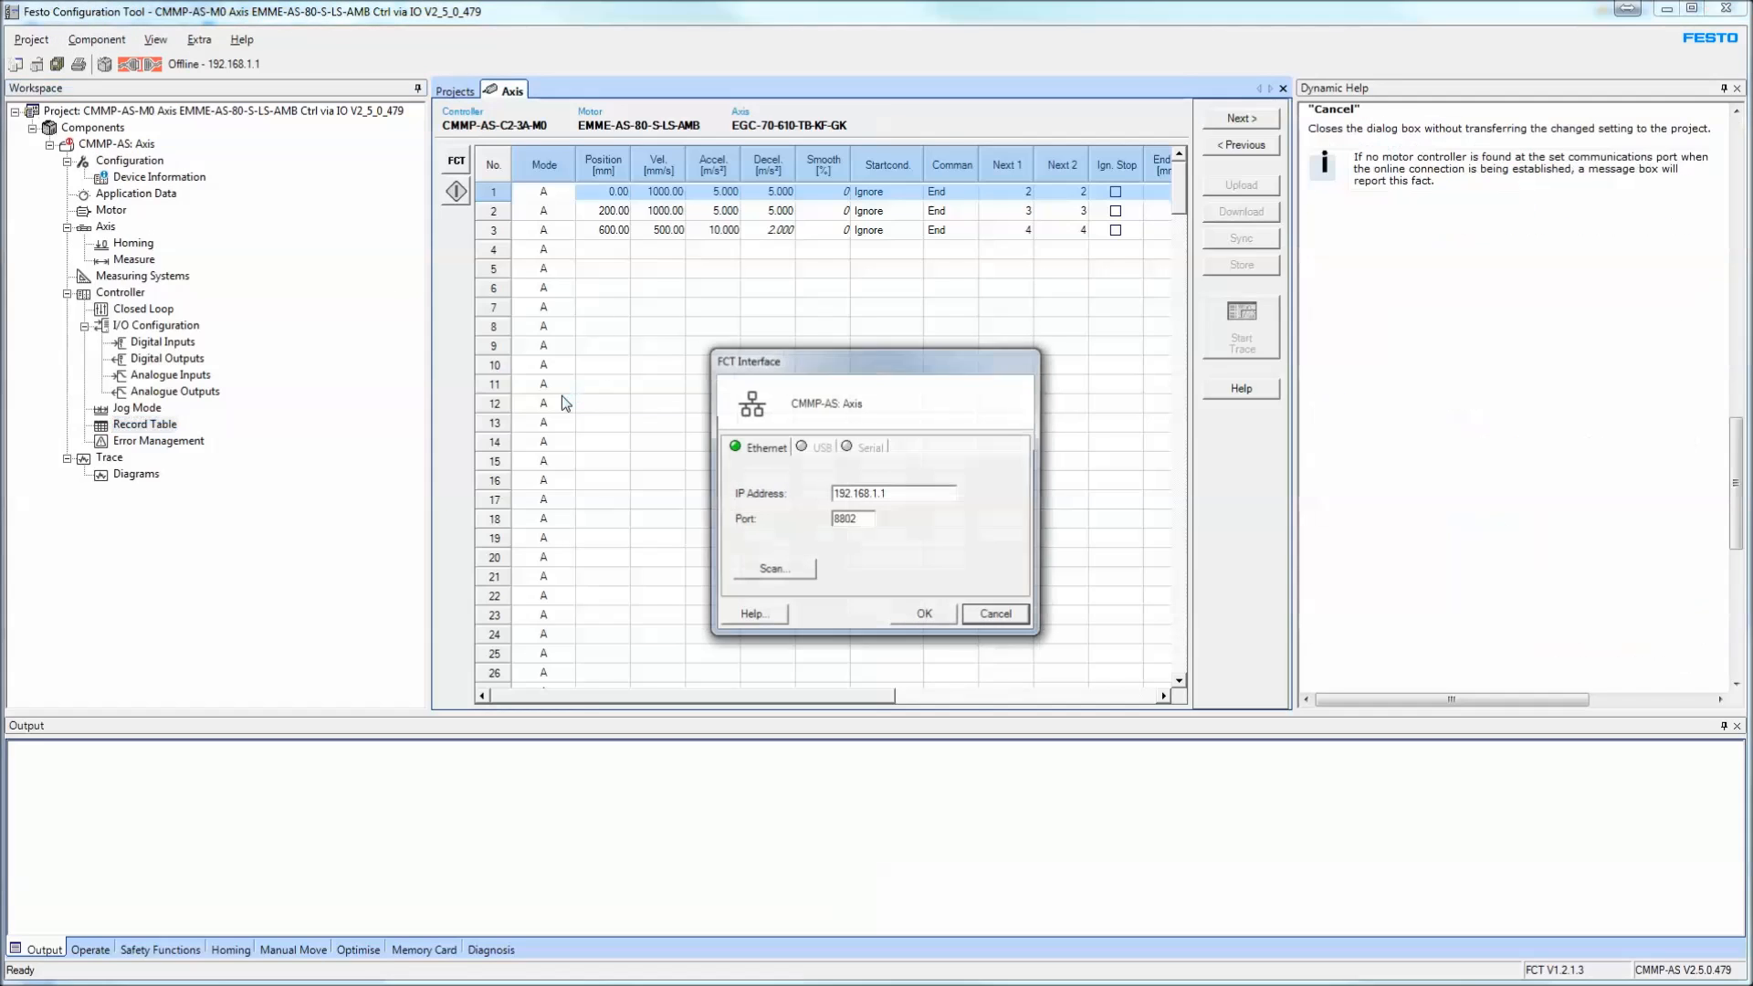
{"action": "left_click", "coordinate": [820, 447]}
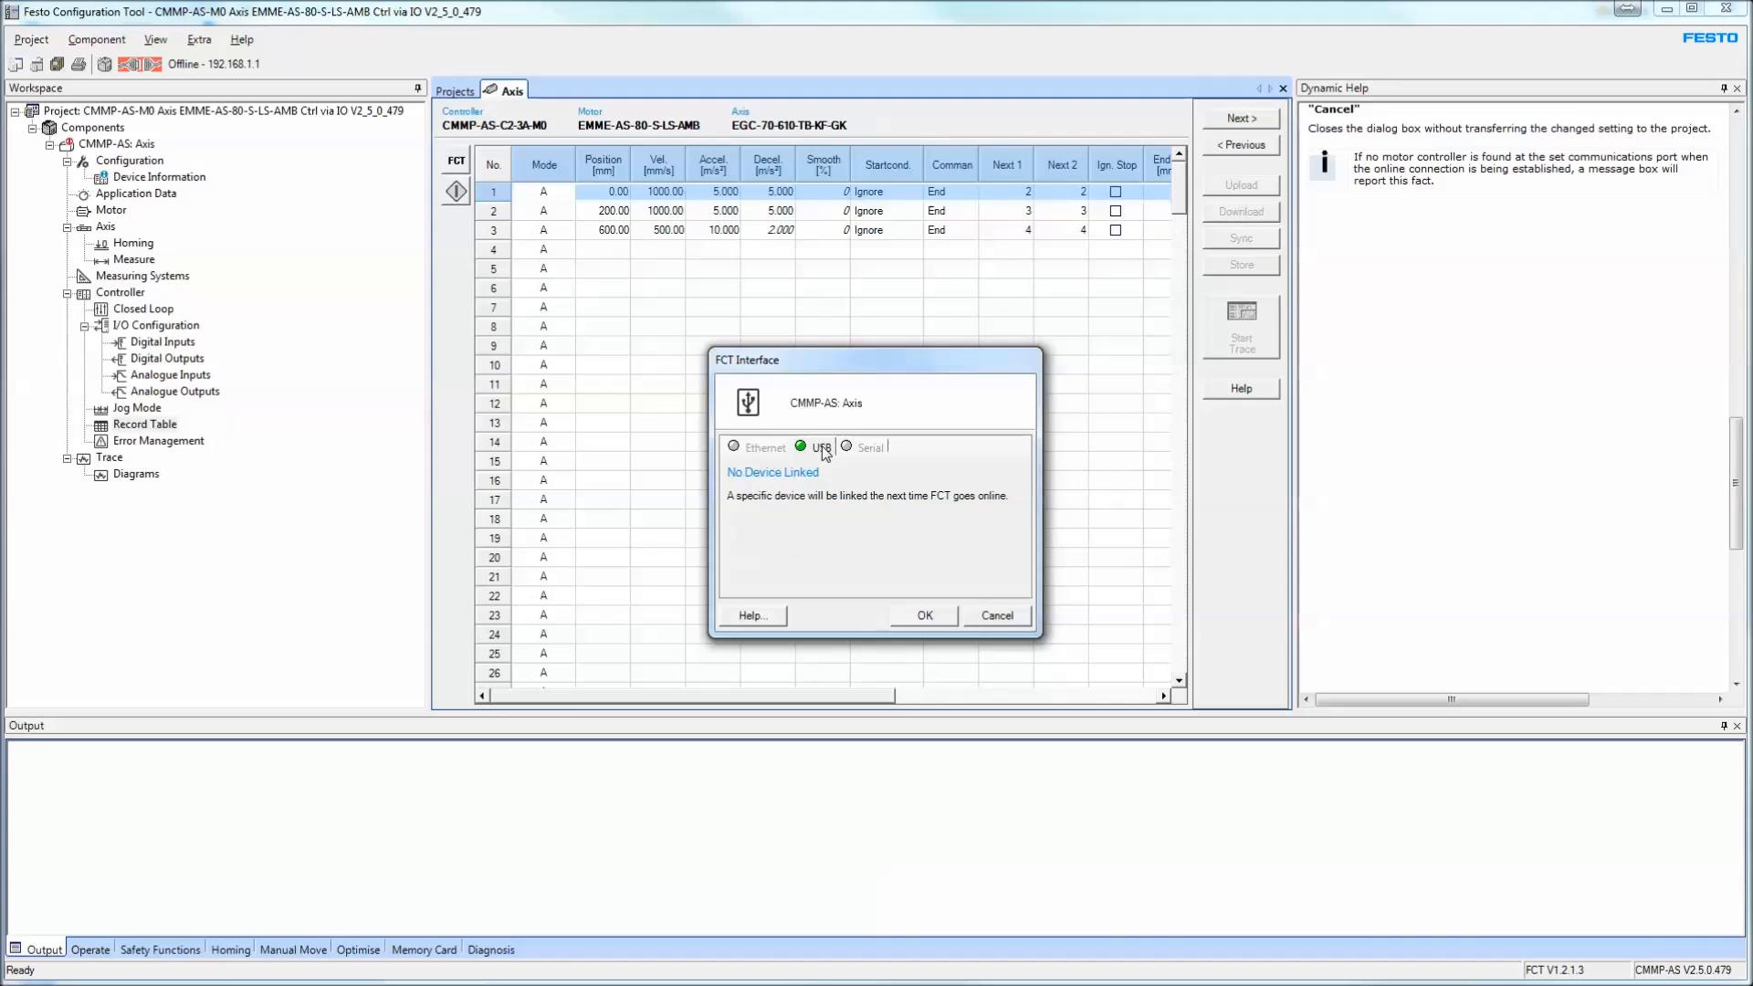
{"action": "left_click", "coordinate": [926, 616]}
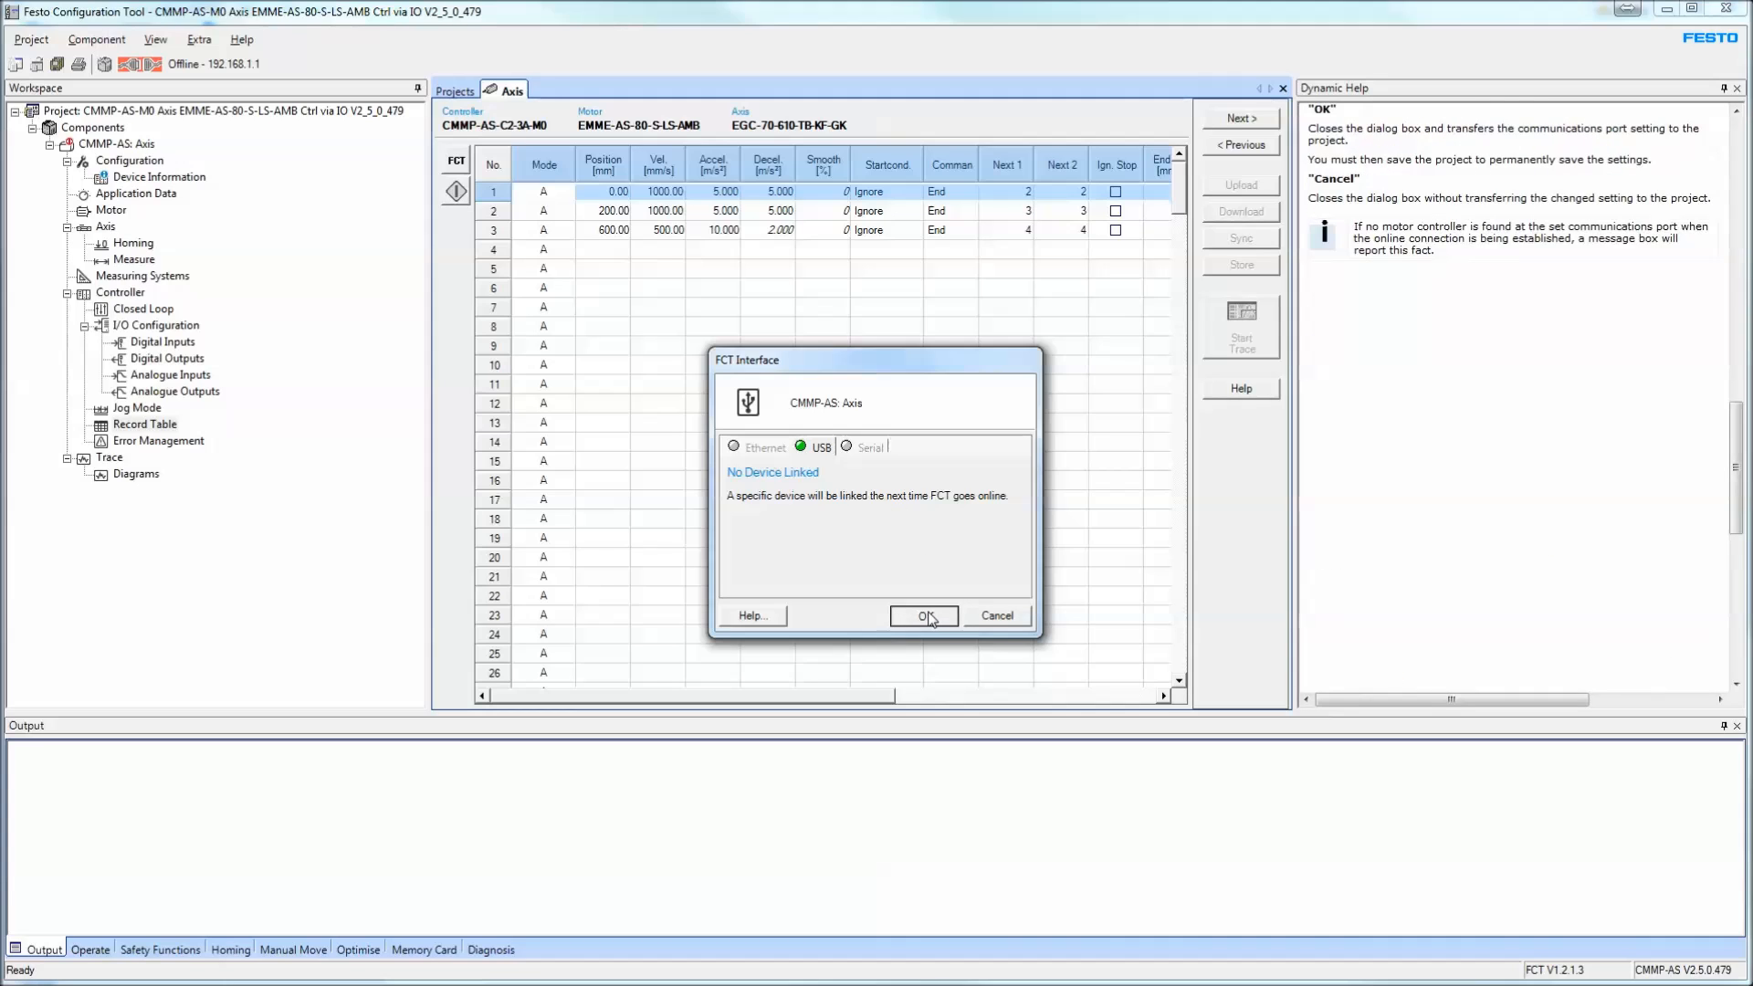
Go online over USB, identify the device named Axis among the connected controllers, and link the project to it
{"action": "left_click", "coordinate": [159, 67]}
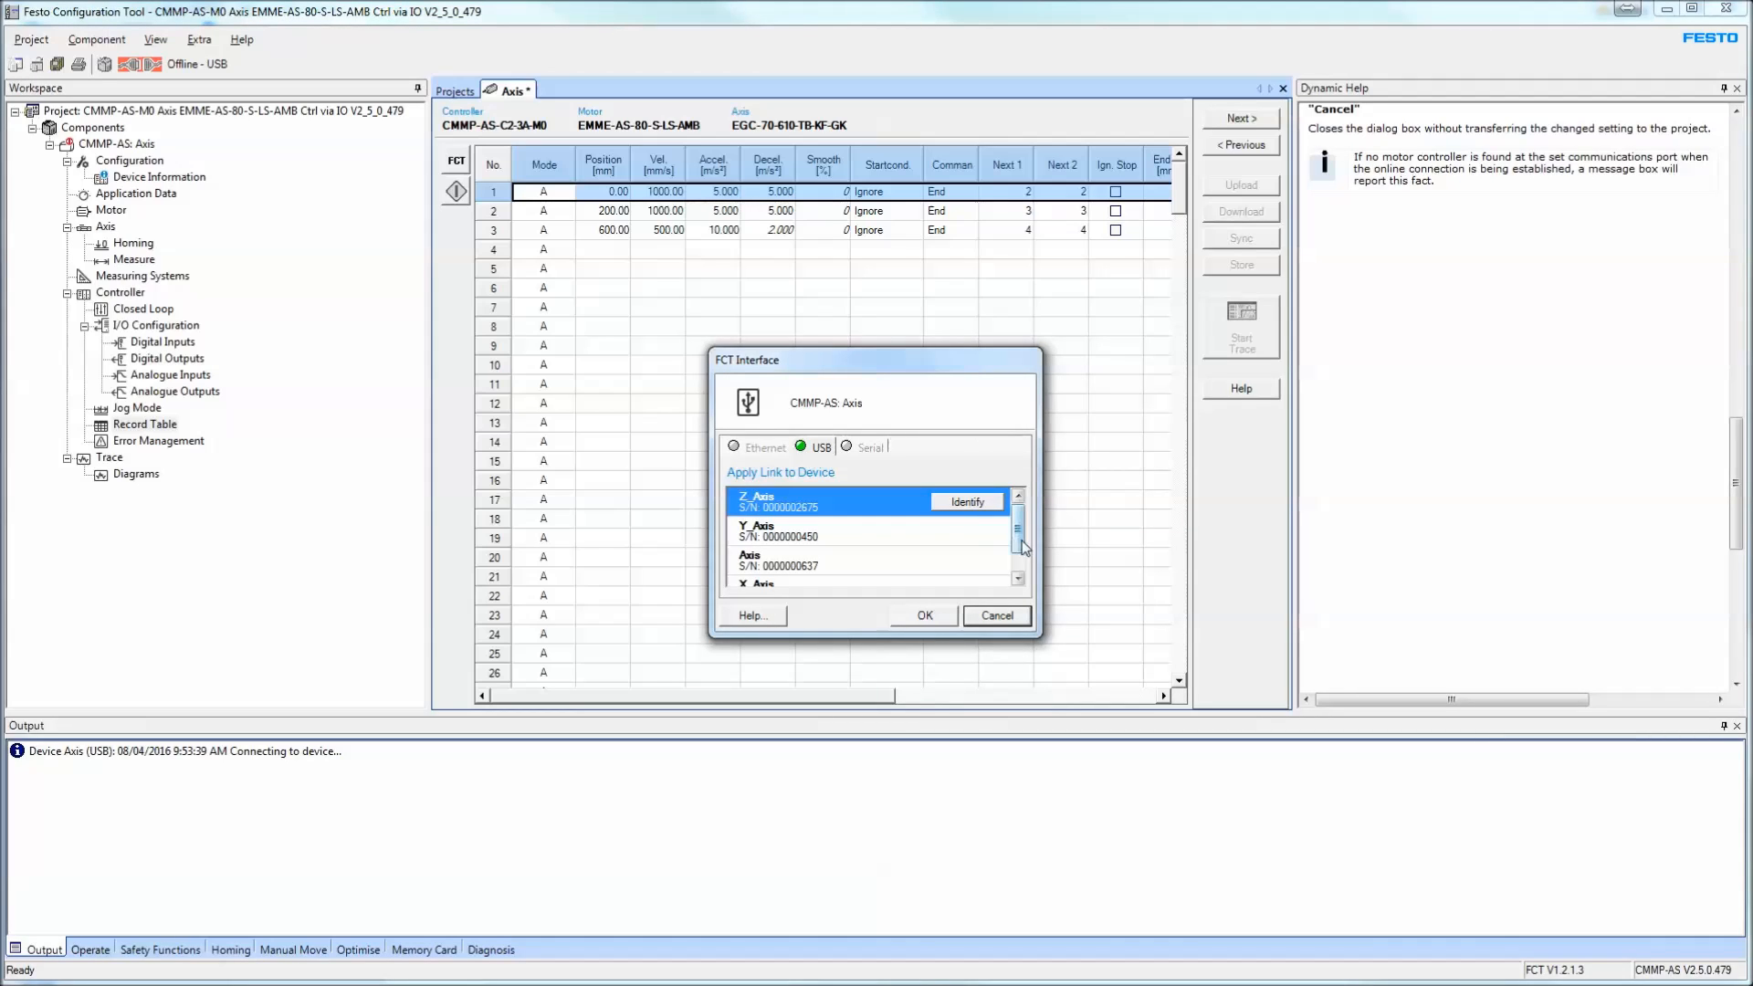
{"action": "left_click_drag", "start_coordinate": [1023, 545], "coordinate": [1026, 560]}
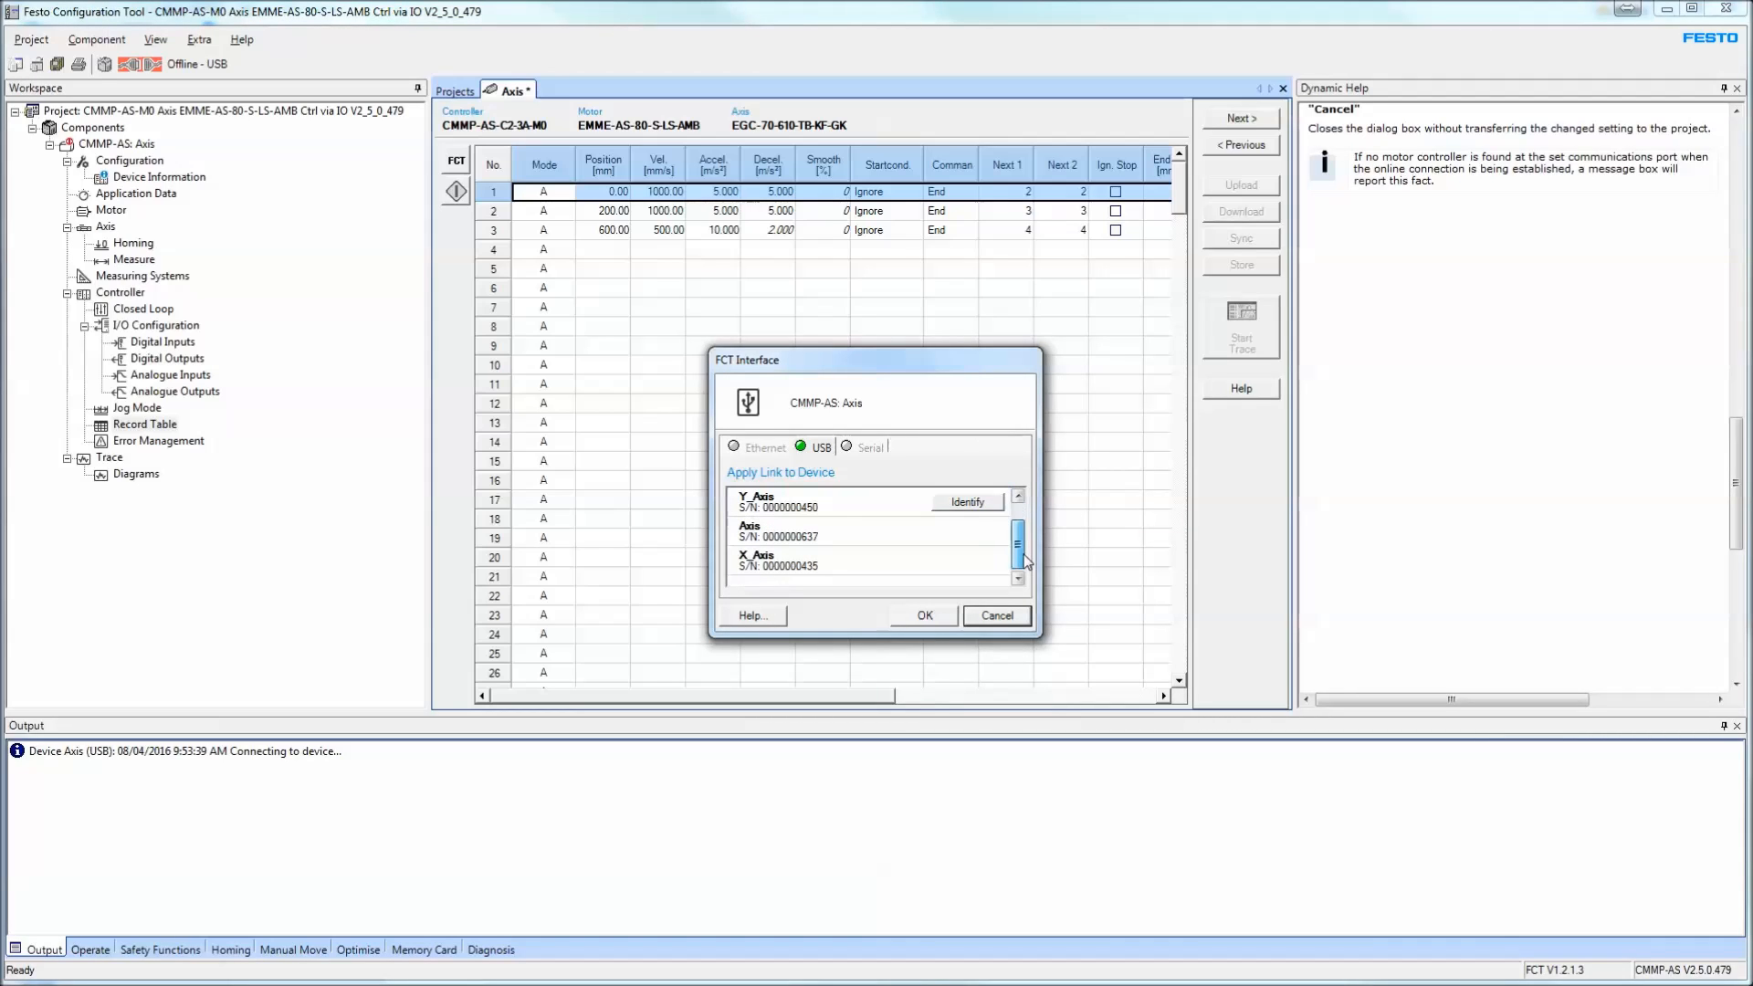
{"action": "left_click", "coordinate": [813, 538]}
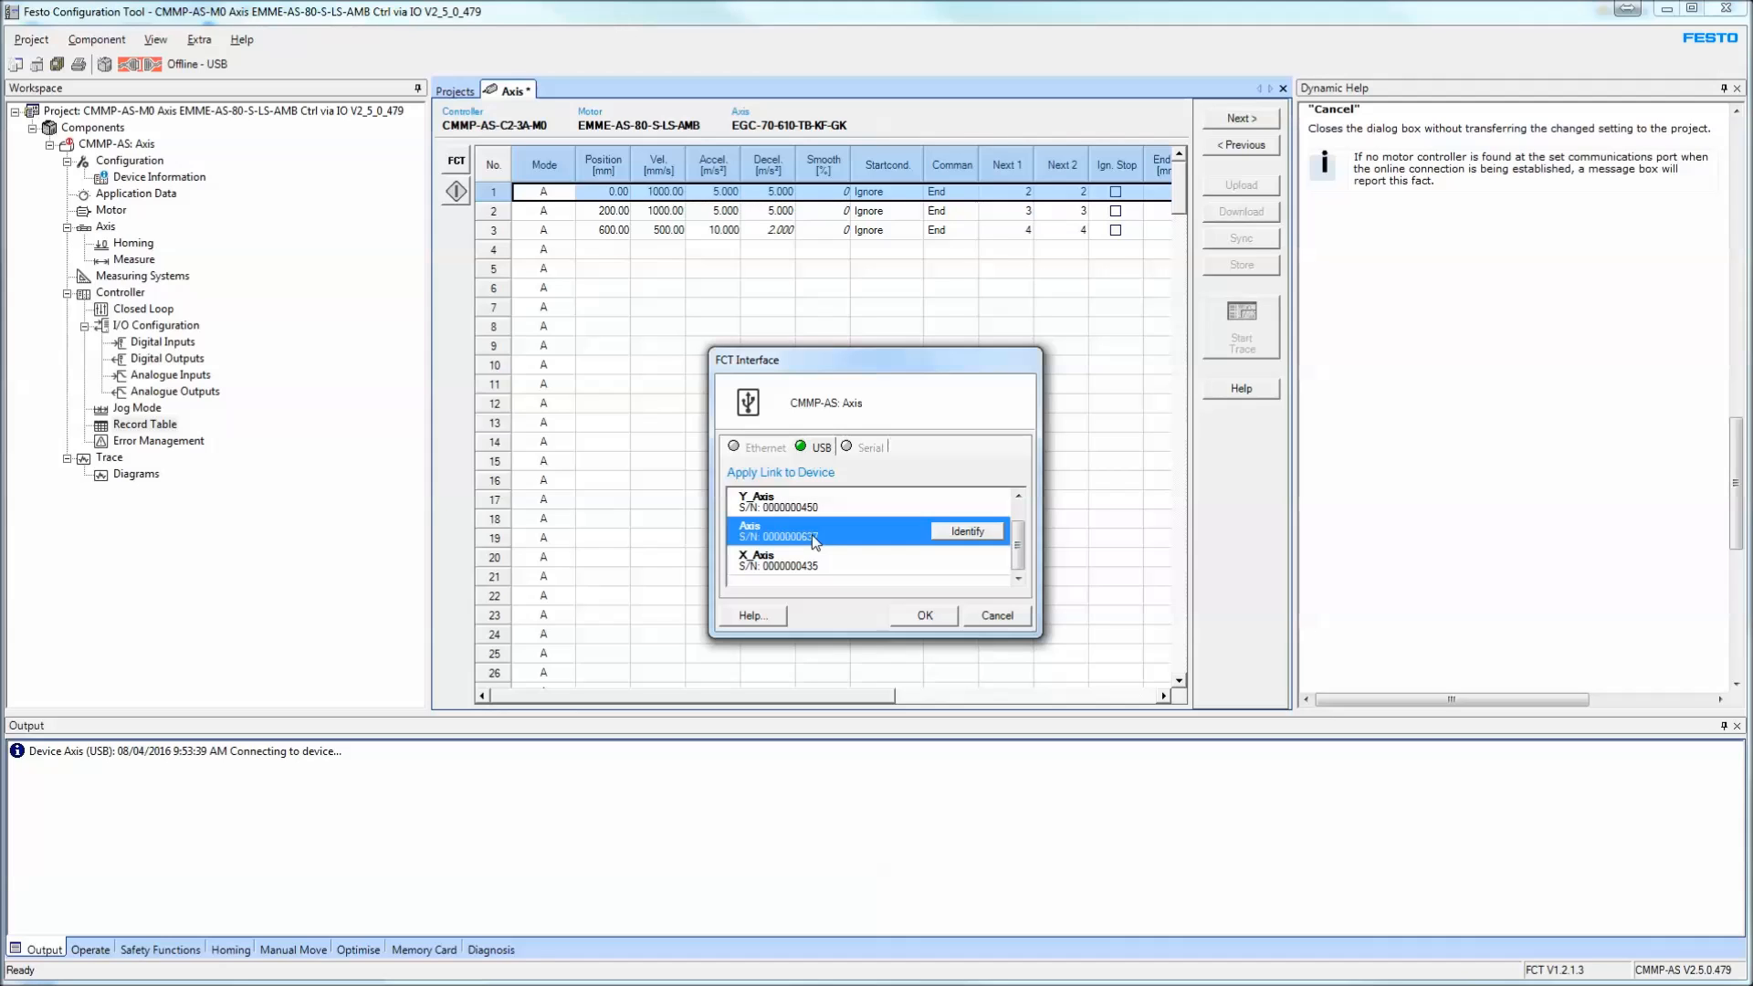
{"action": "left_click", "coordinate": [967, 534]}
{"action": "left_click", "coordinate": [984, 540]}
{"action": "left_click", "coordinate": [924, 616]}
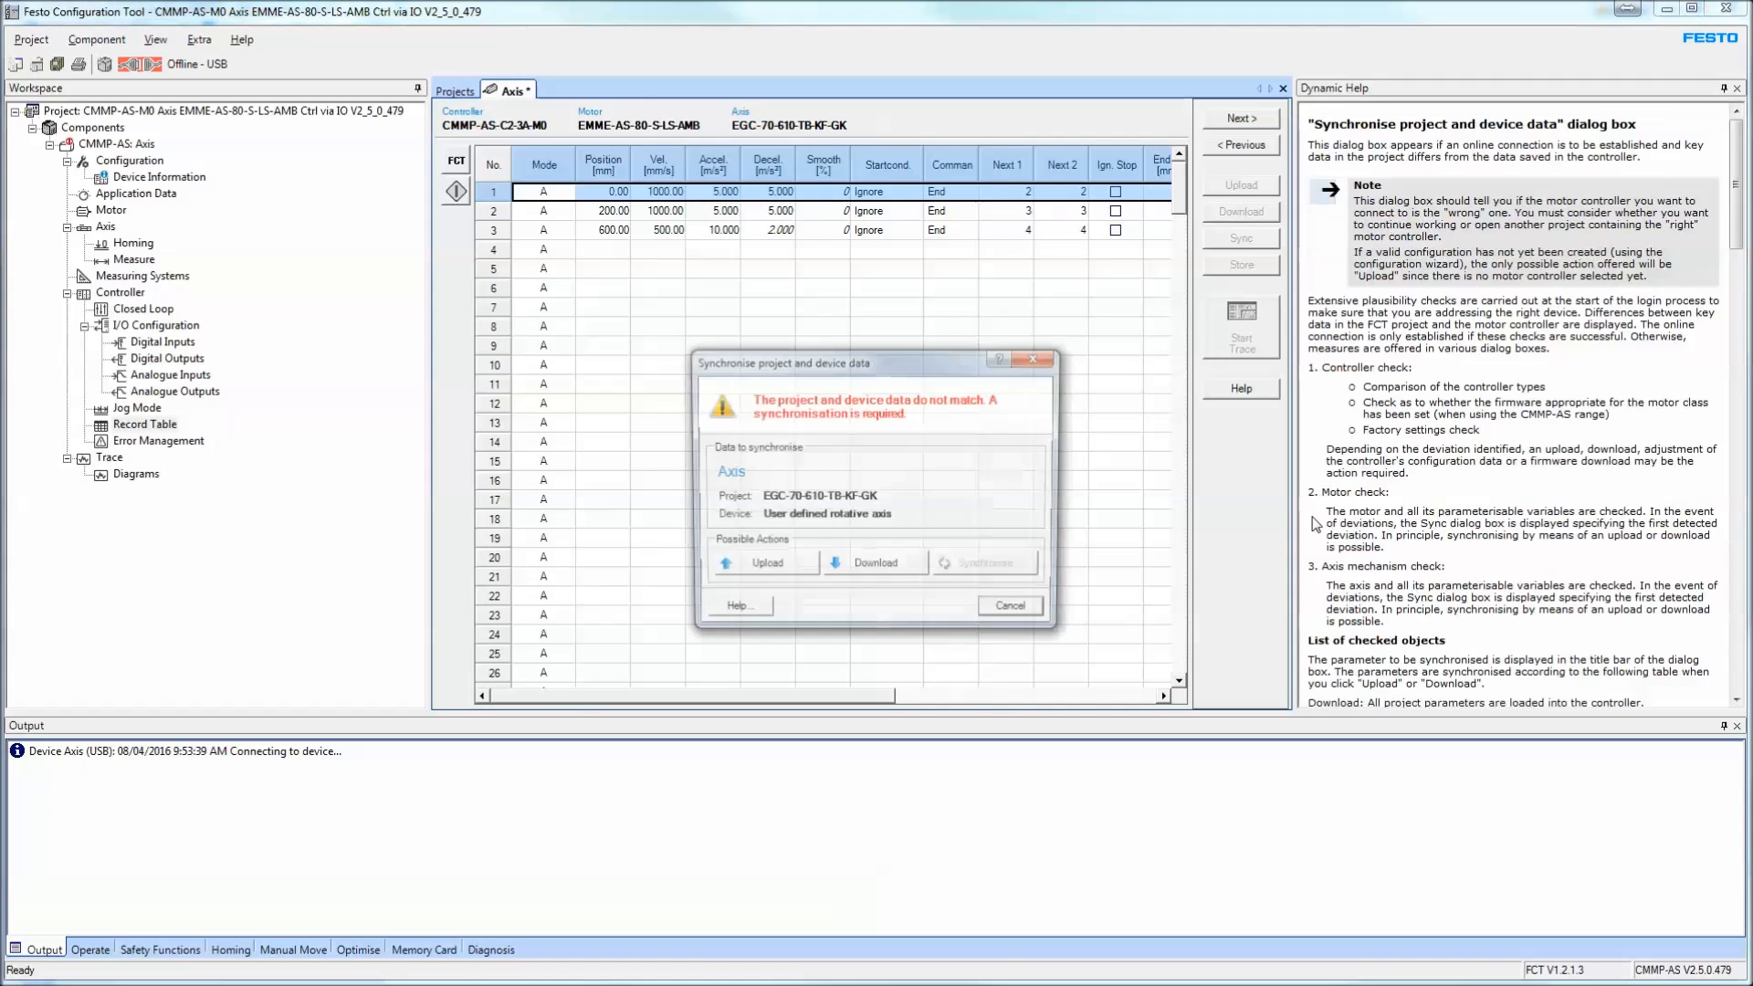
Synchronise the controller by downloading the project data, and store it permanently in the device with FCT Device Control set
{"action": "left_click", "coordinate": [877, 572]}
{"action": "left_click", "coordinate": [961, 628]}
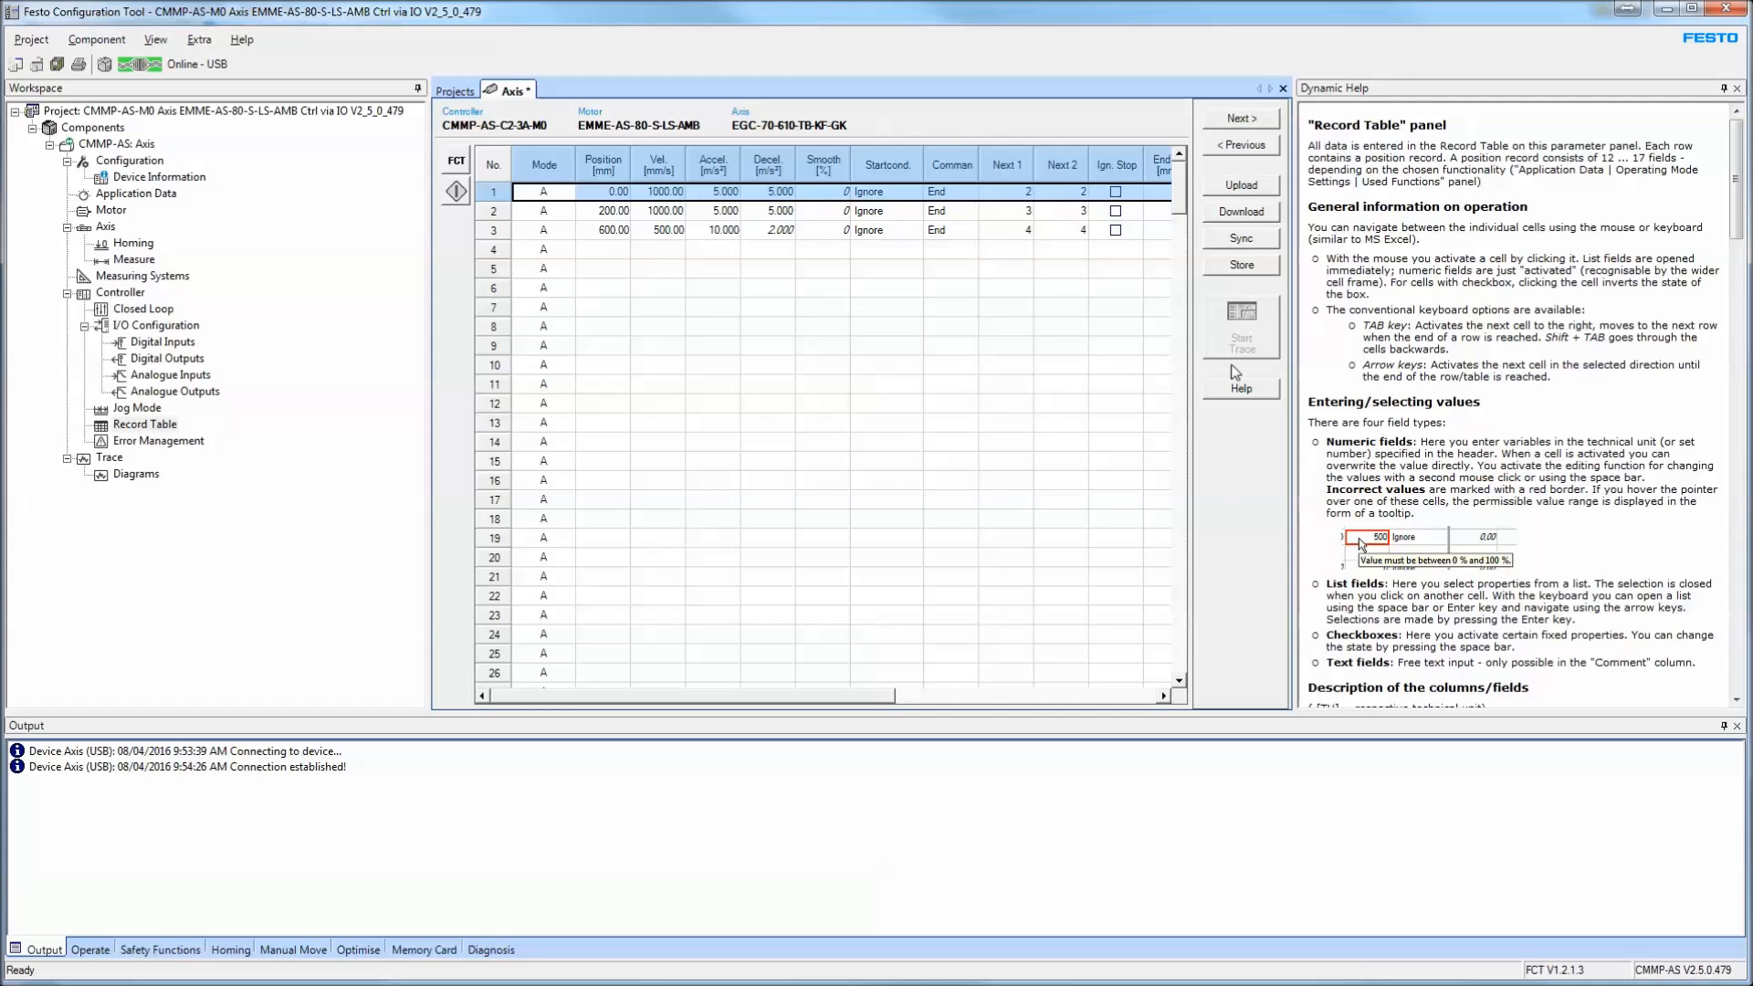
{"action": "left_click", "coordinate": [1254, 266]}
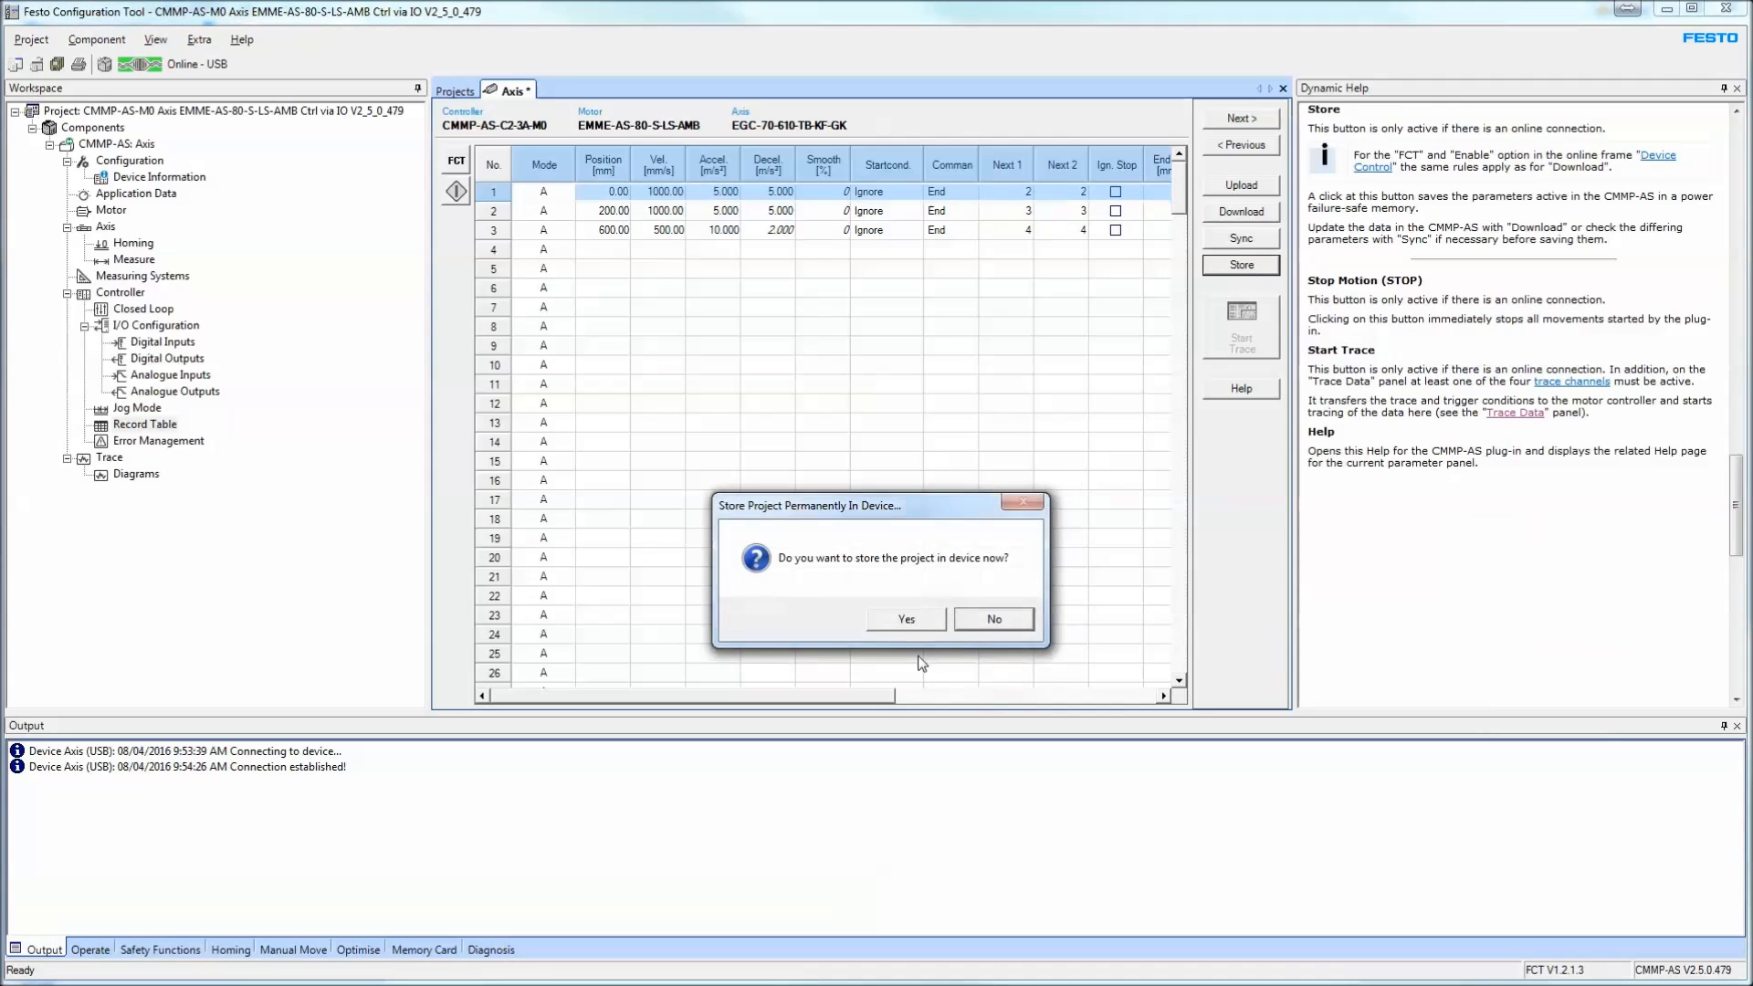
{"action": "left_click", "coordinate": [914, 624]}
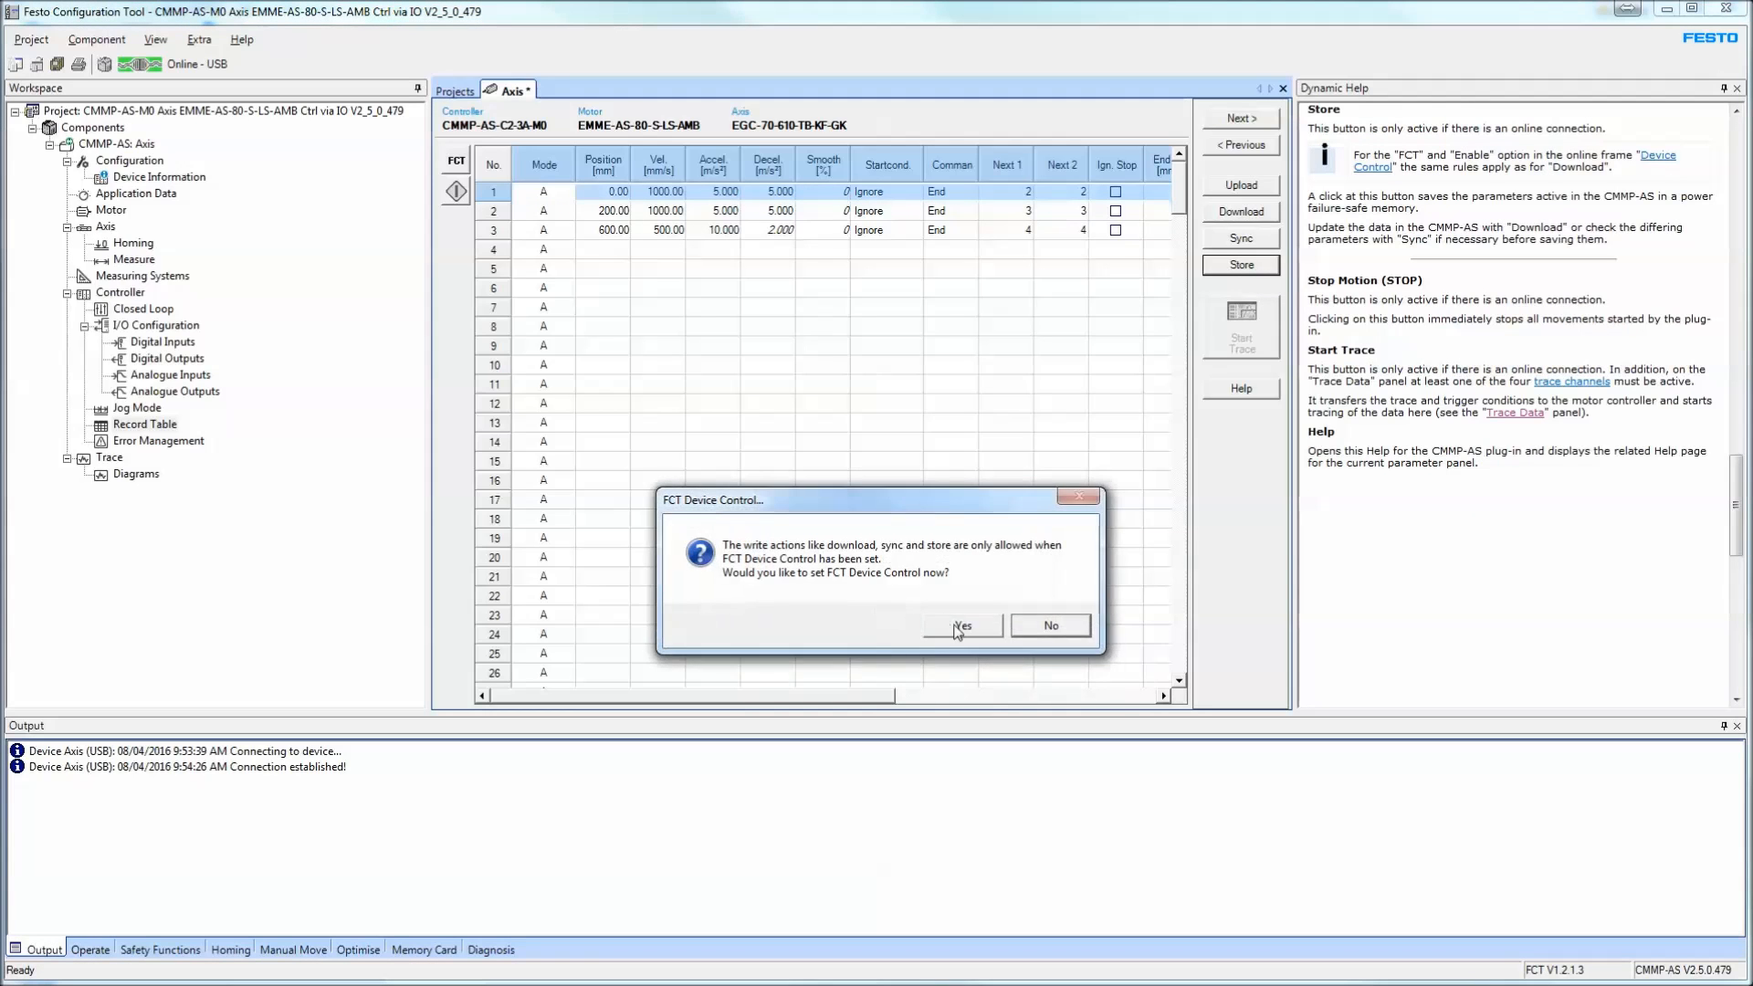
{"action": "left_click", "coordinate": [953, 624]}
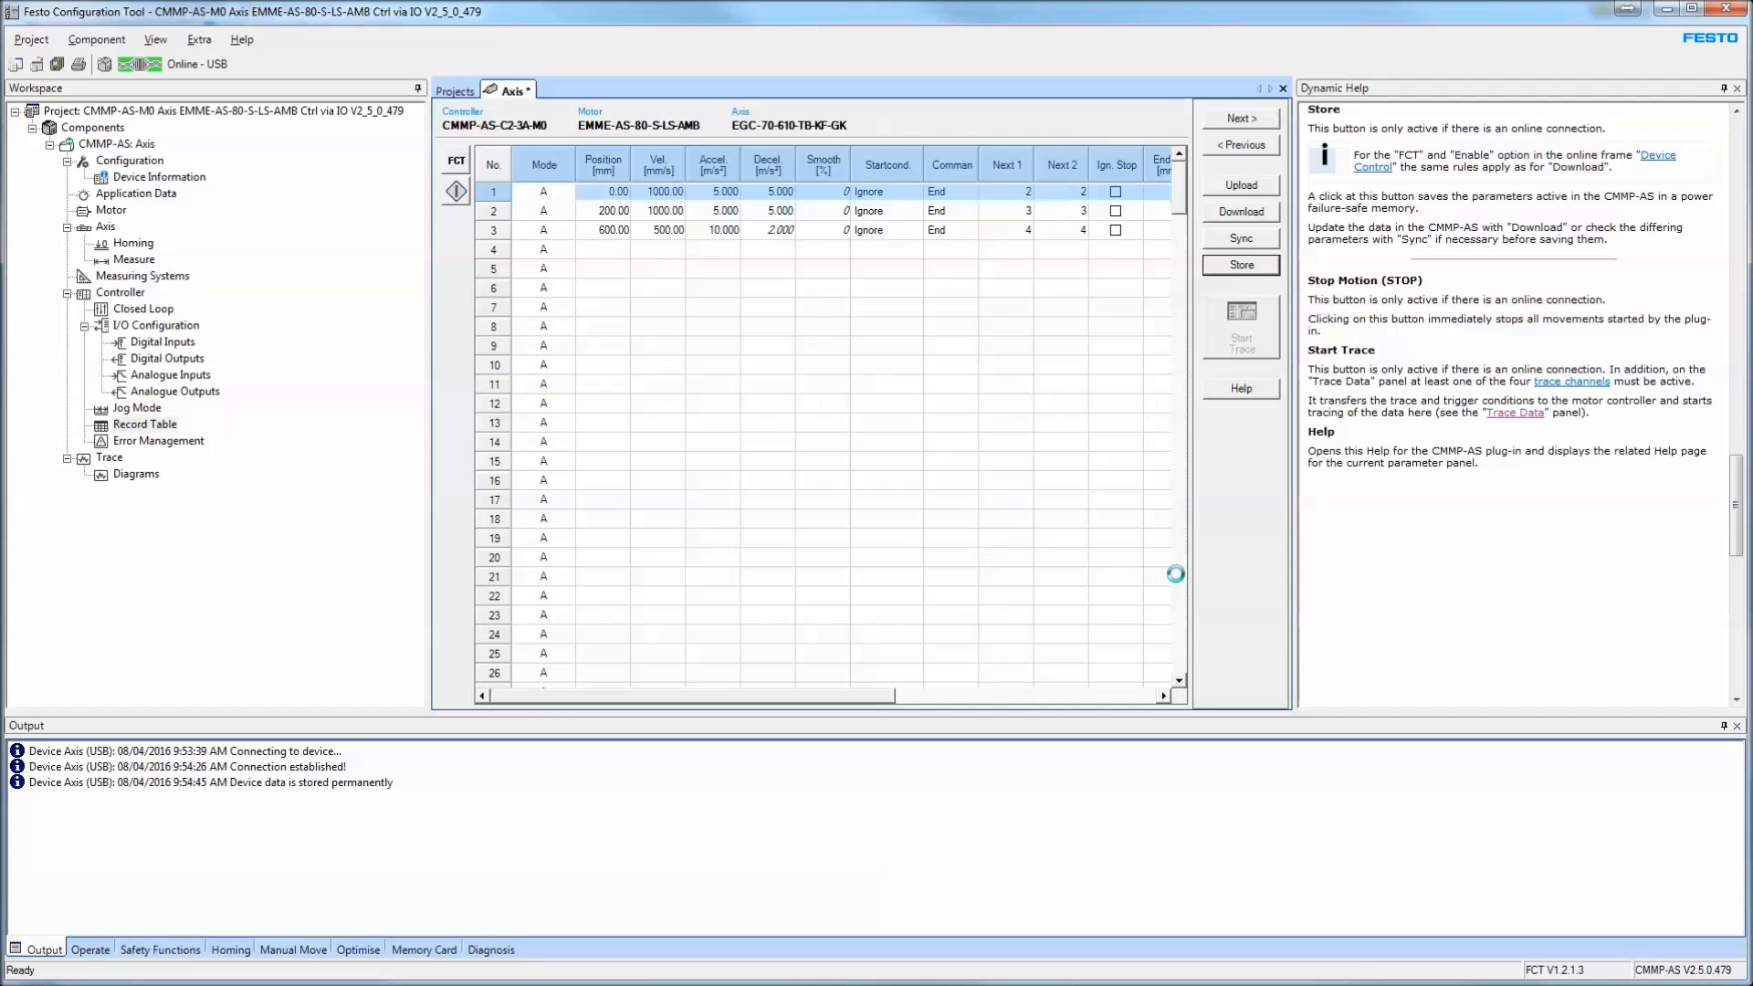
Show the online Operate data in a slightly taller area and release FCT Device Control
{"action": "left_click", "coordinate": [90, 949]}
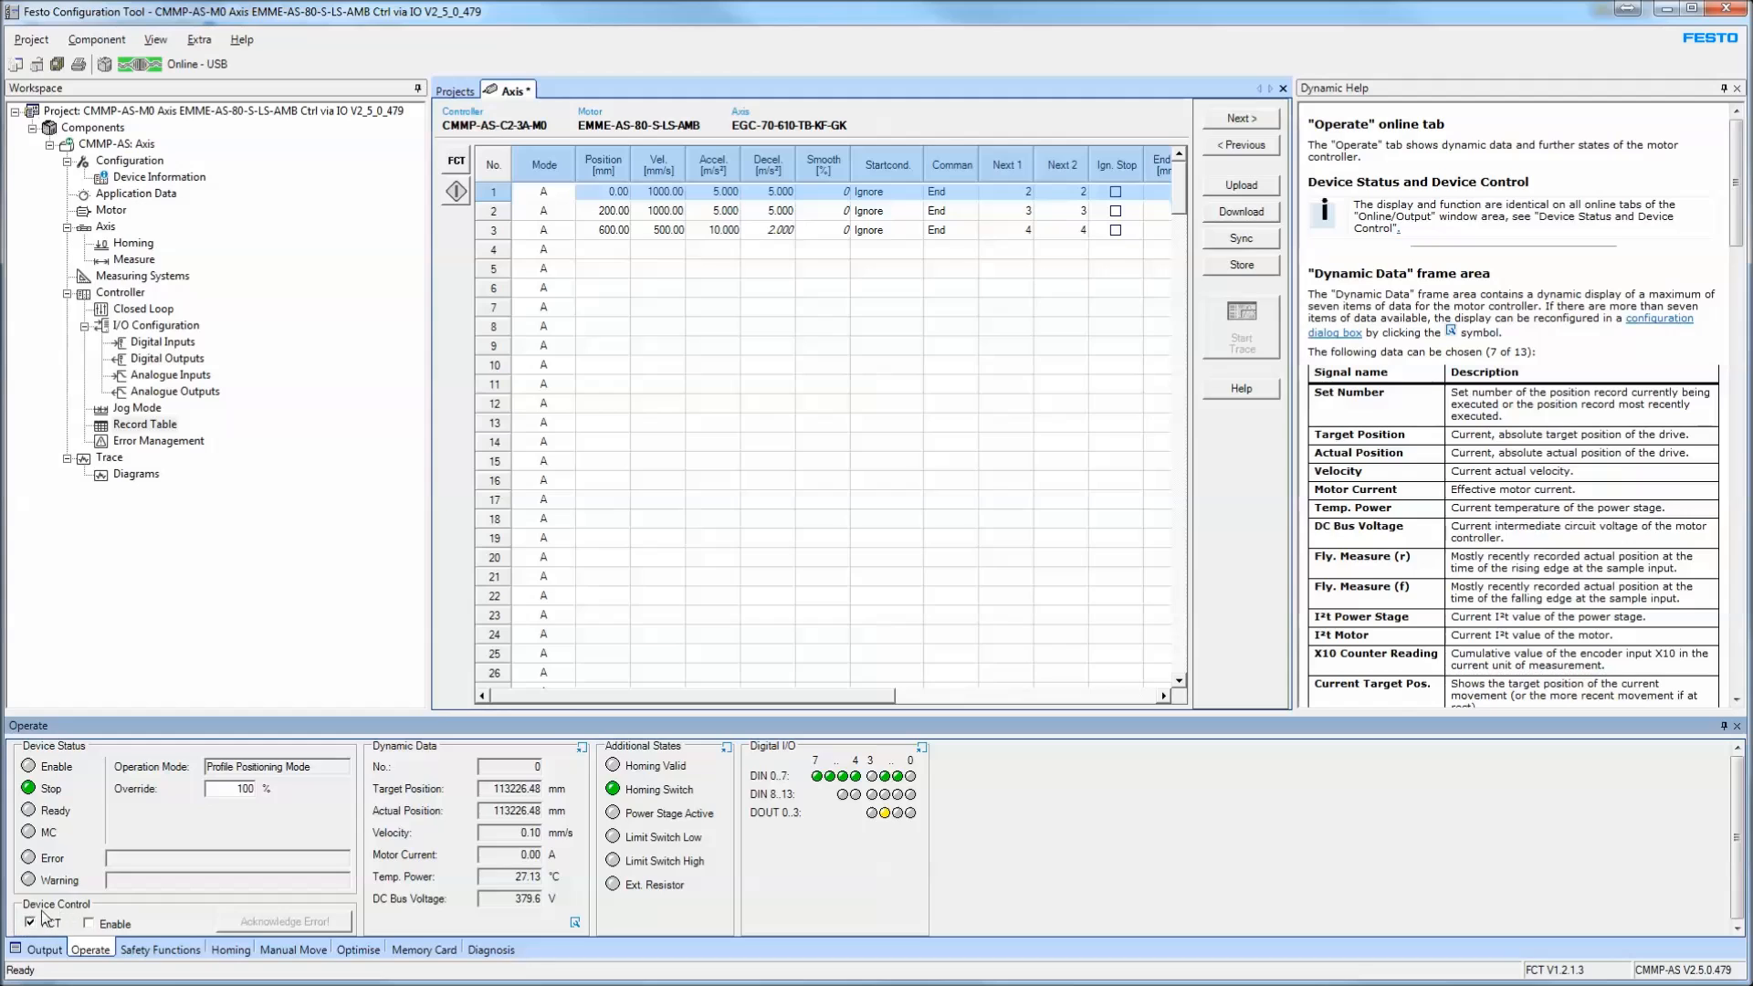
{"action": "mouse_move", "coordinate": [202, 715]}
{"action": "left_mouse_down"}
{"action": "mouse_move", "coordinate": [208, 680]}
{"action": "mouse_move", "coordinate": [206, 706]}
{"action": "left_mouse_up"}
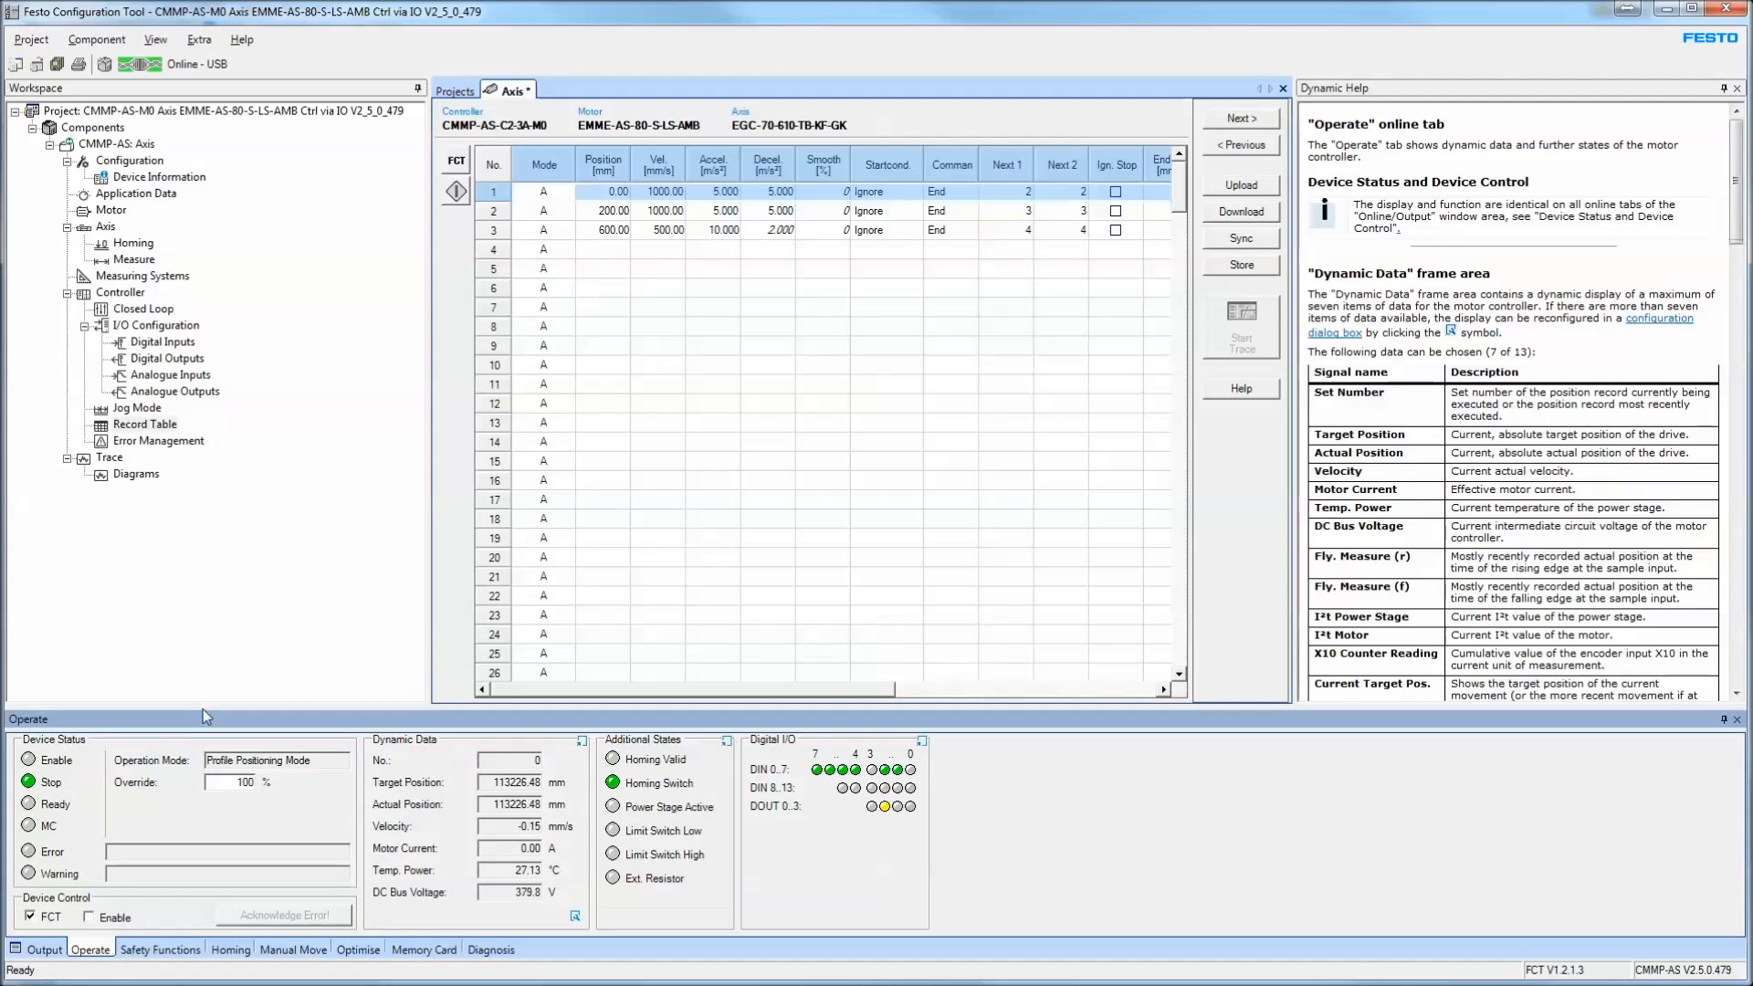
{"action": "left_click", "coordinate": [47, 916]}
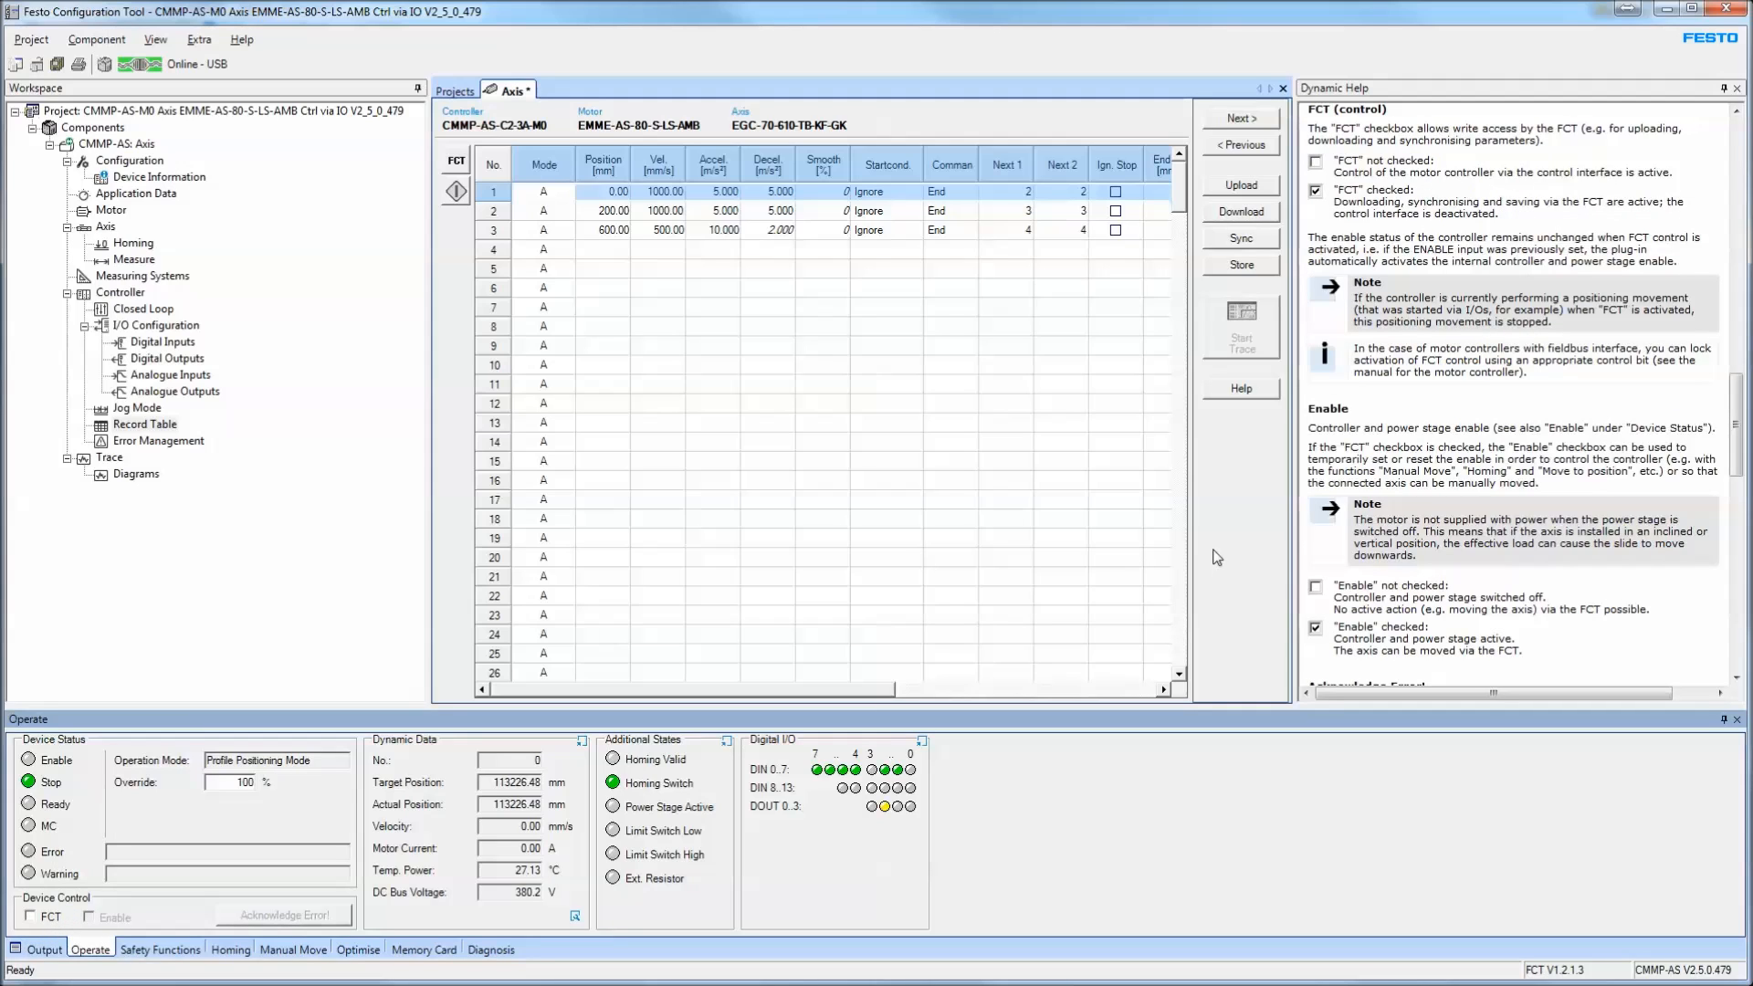
Download the project data to the device again with FCT Device Control set, and store the project permanently in it
{"action": "left_click", "coordinate": [1263, 220]}
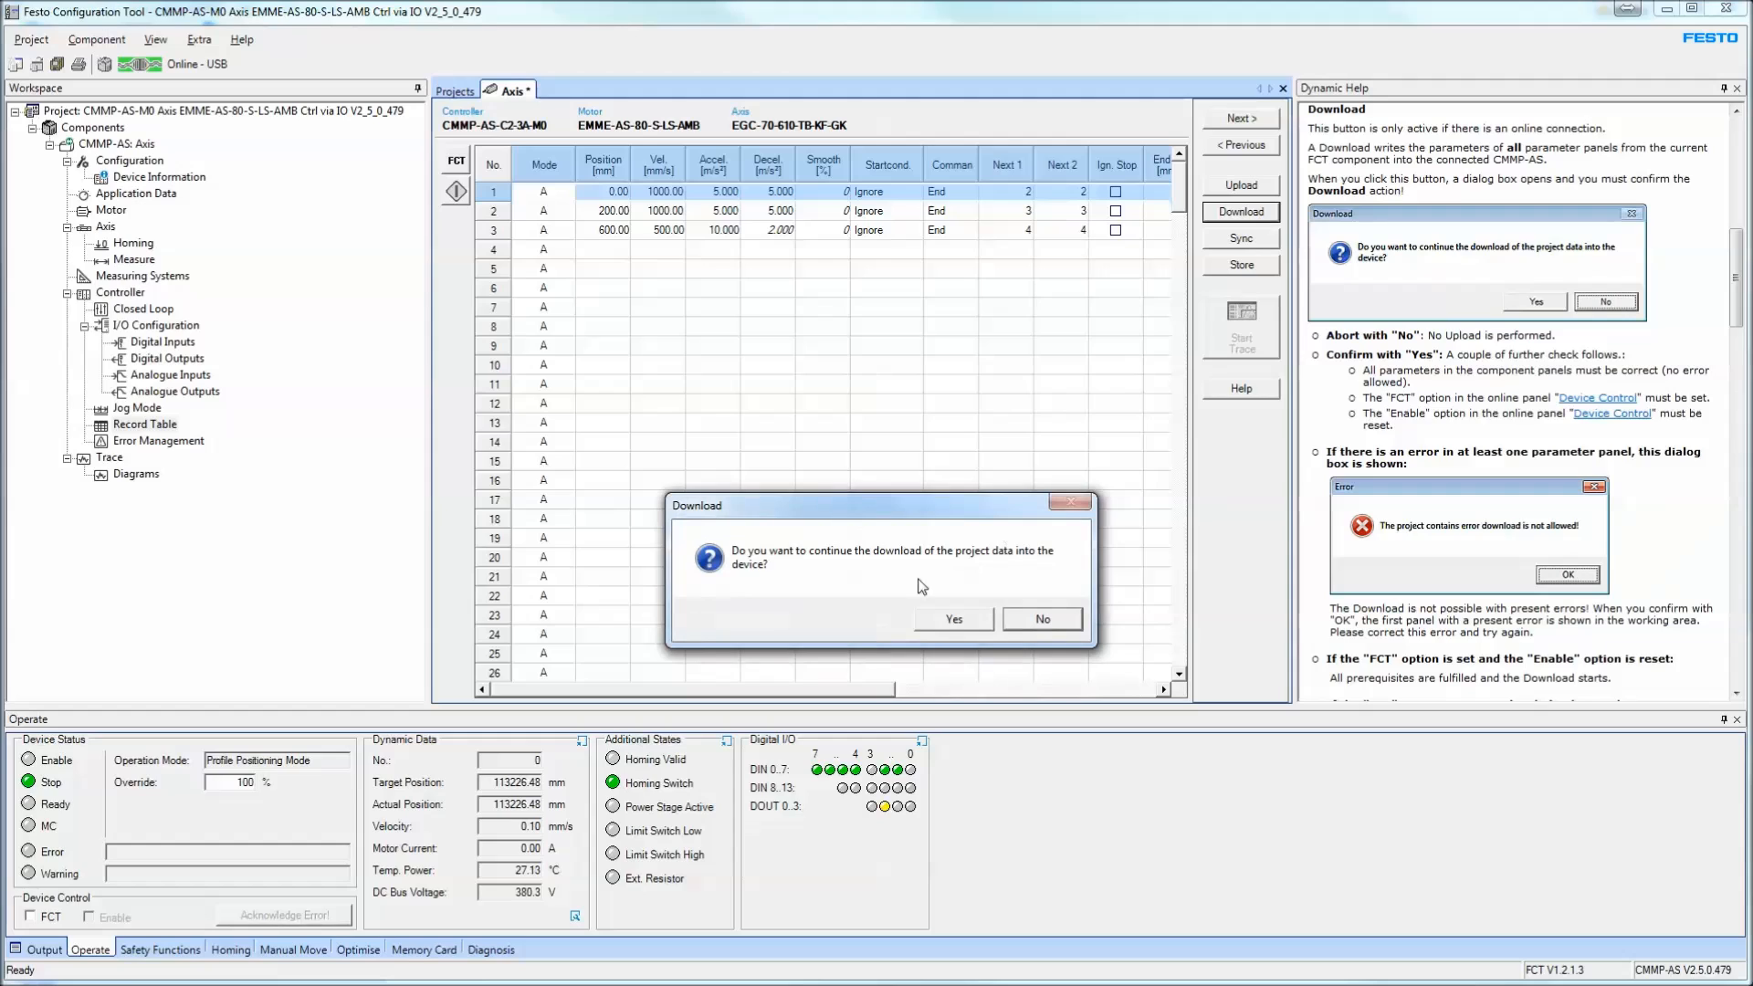
{"action": "left_click", "coordinate": [955, 620]}
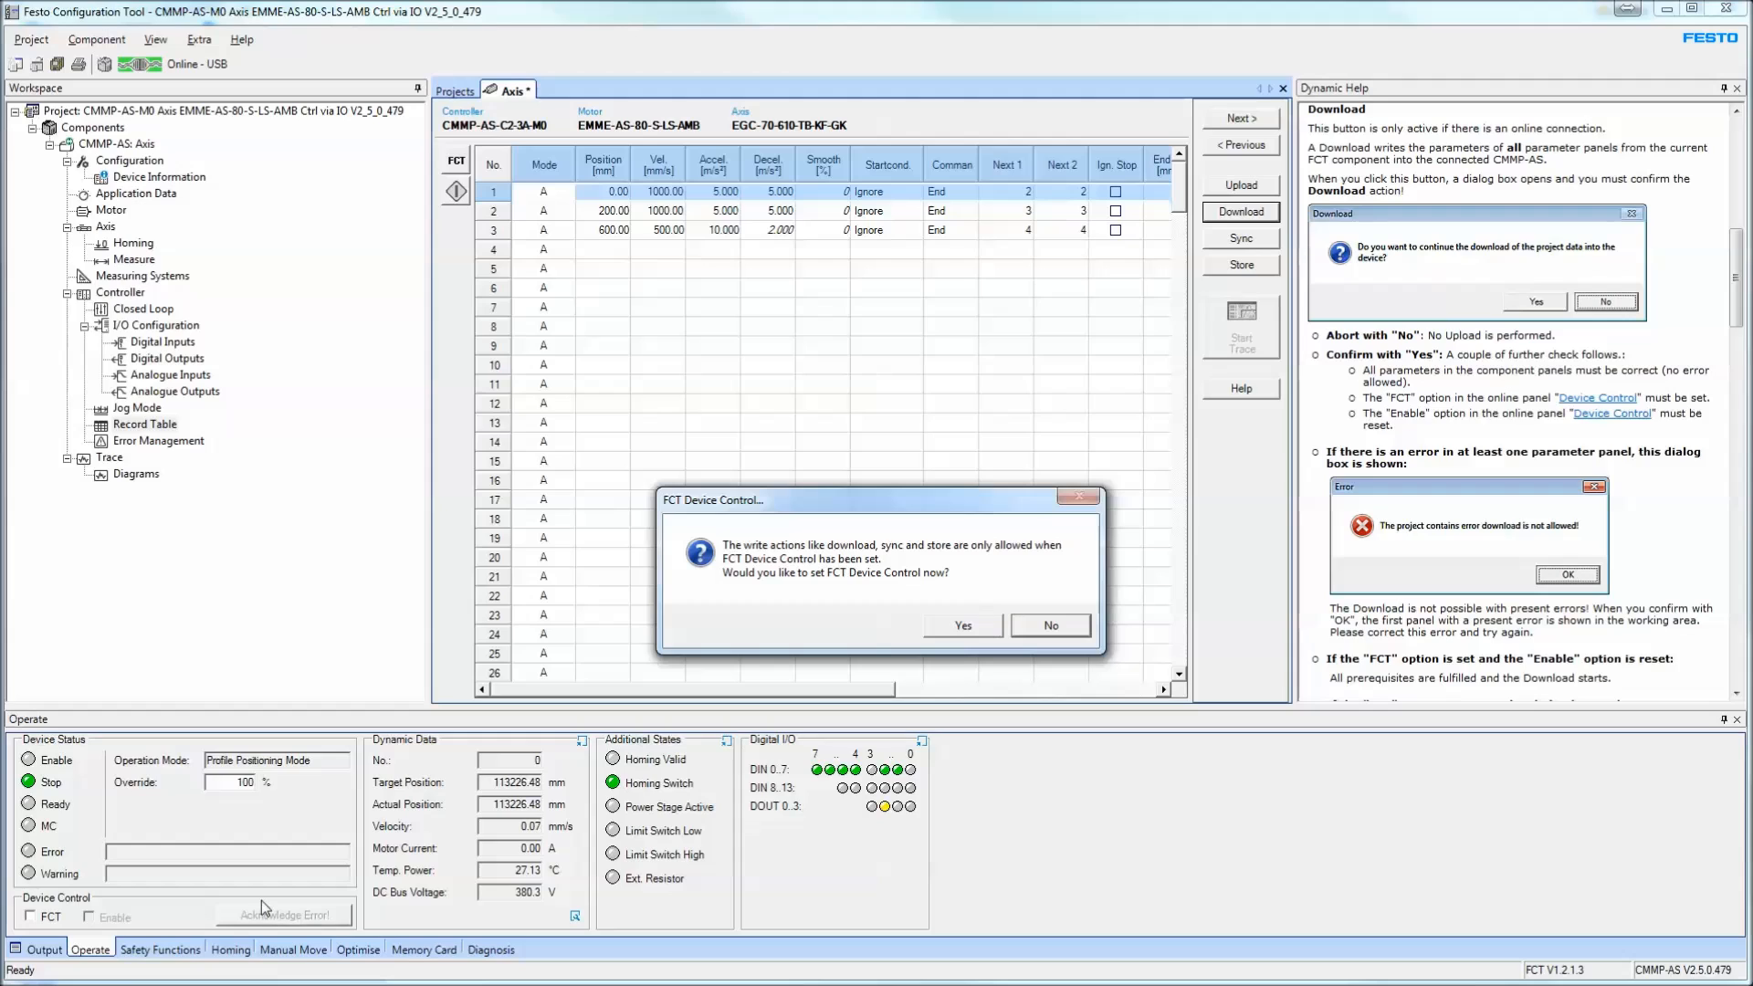
{"action": "left_click", "coordinate": [963, 626]}
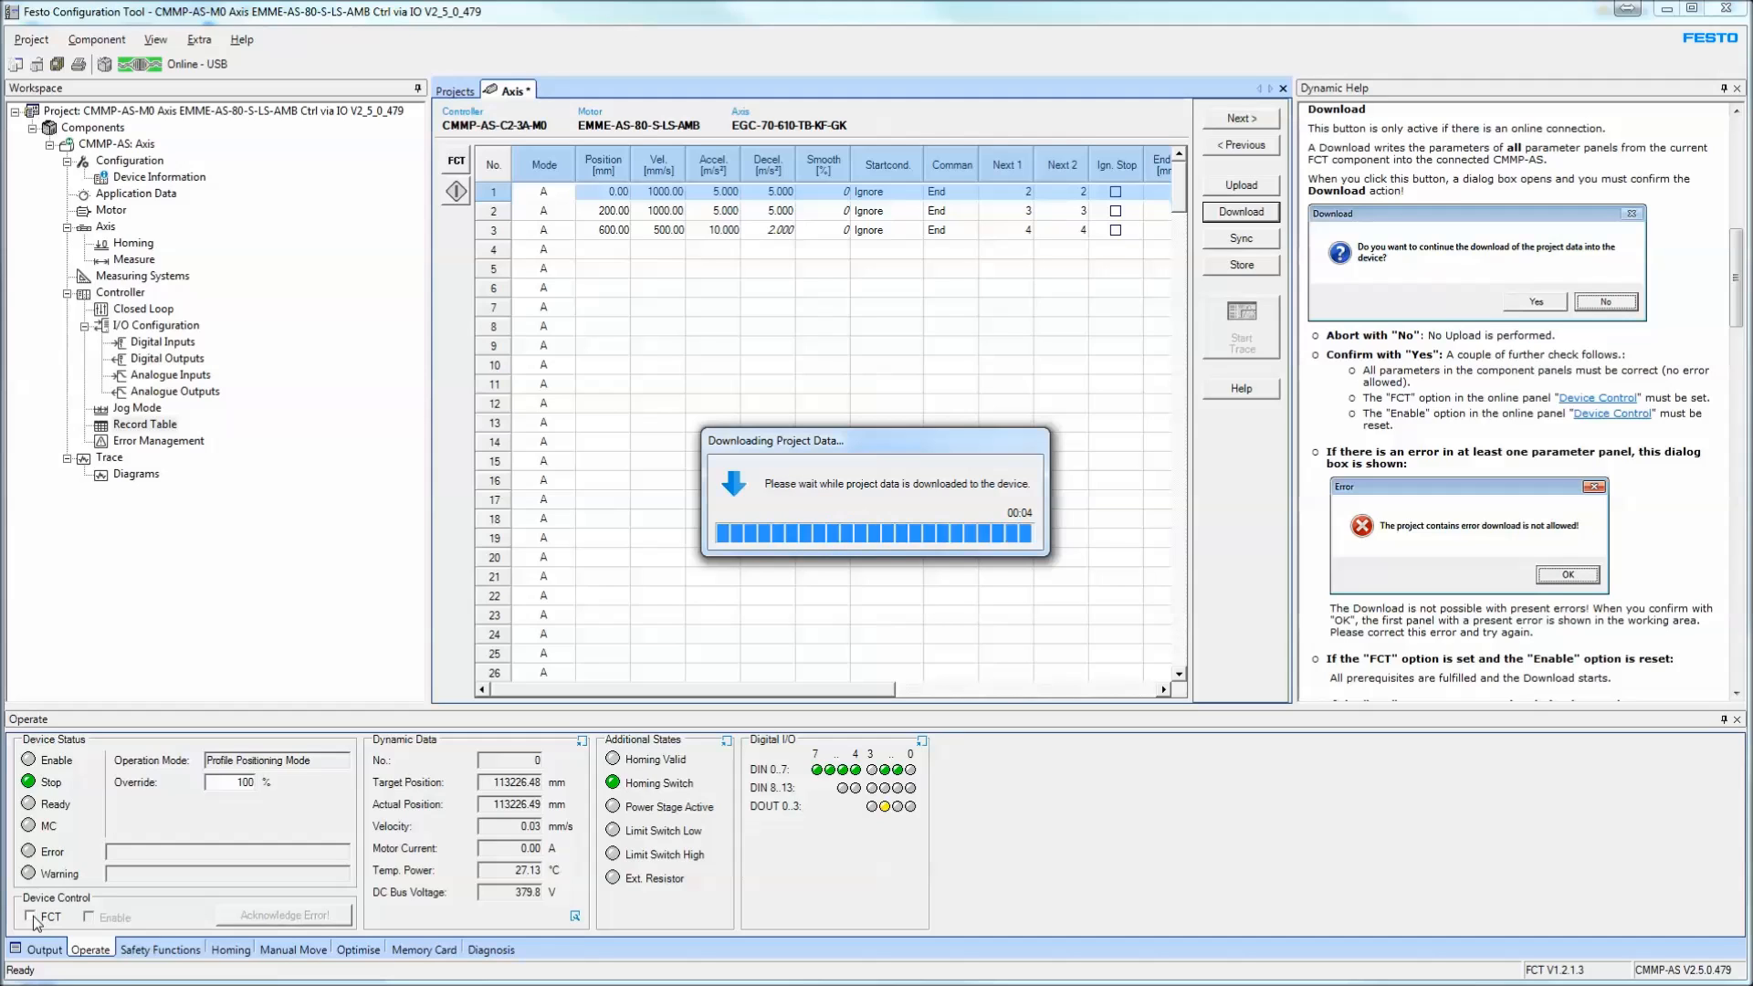
{"action": "left_click", "coordinate": [1231, 271]}
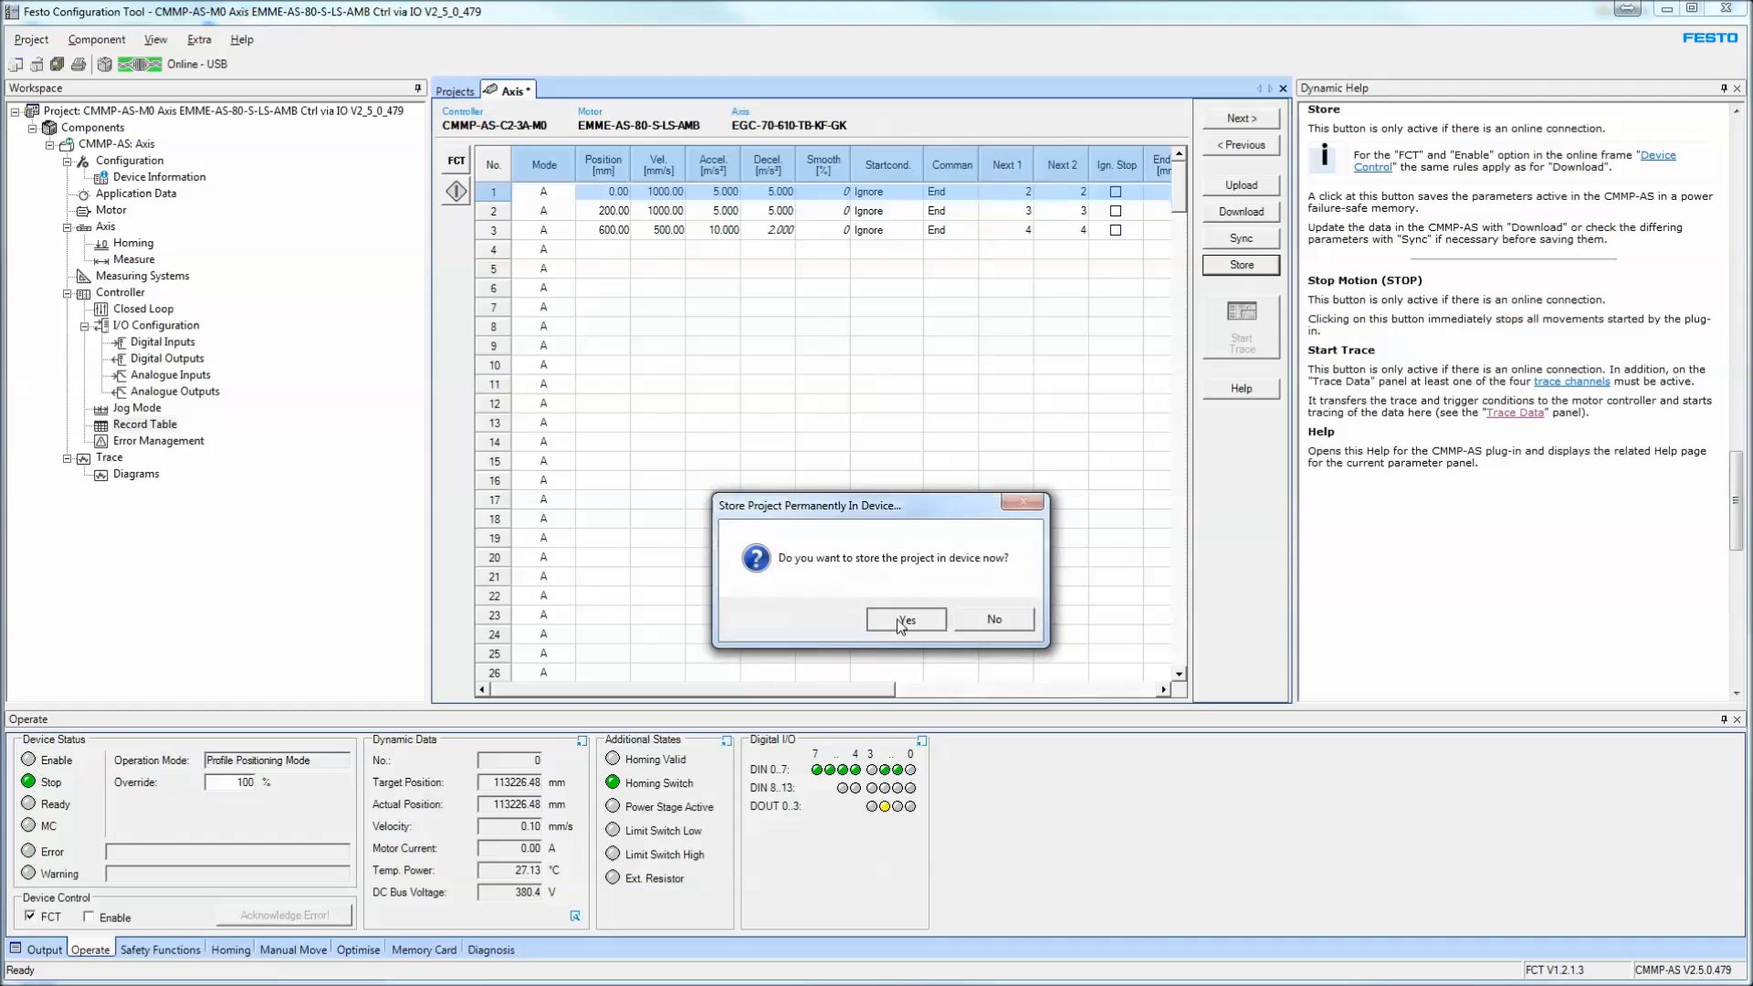
{"action": "left_click", "coordinate": [901, 619]}
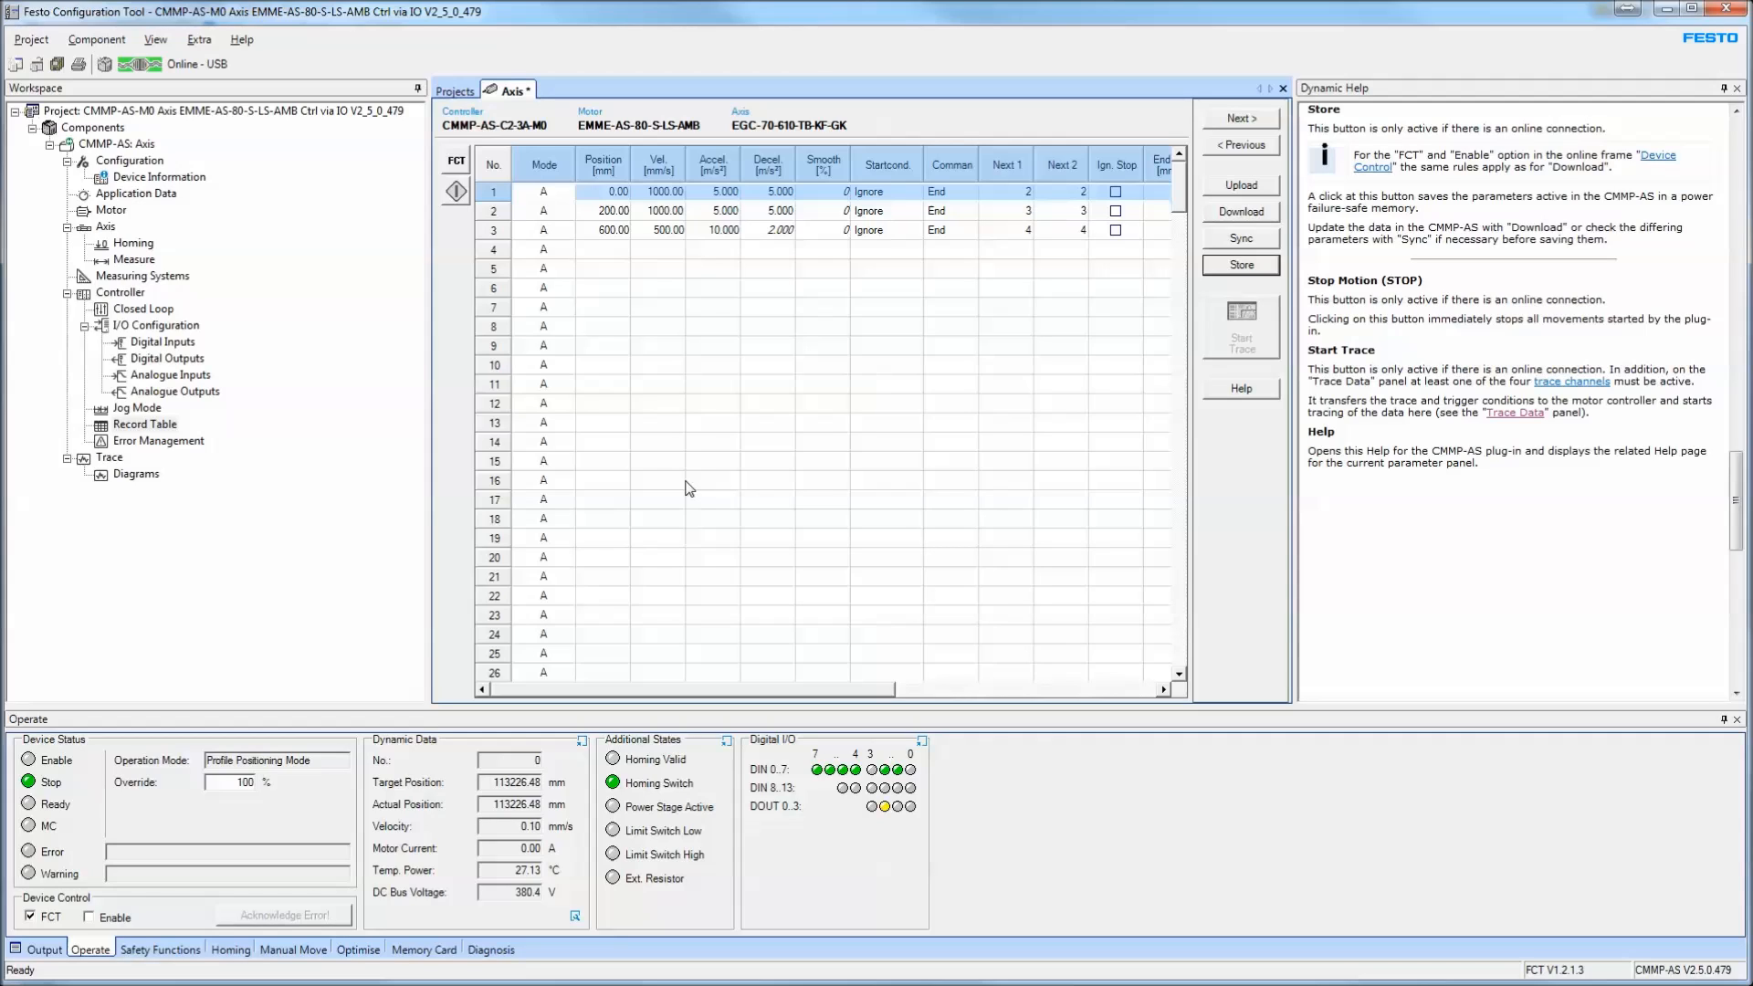
Check the controller's online STO safety state and return to the Operate data
{"action": "left_click", "coordinate": [472, 263]}
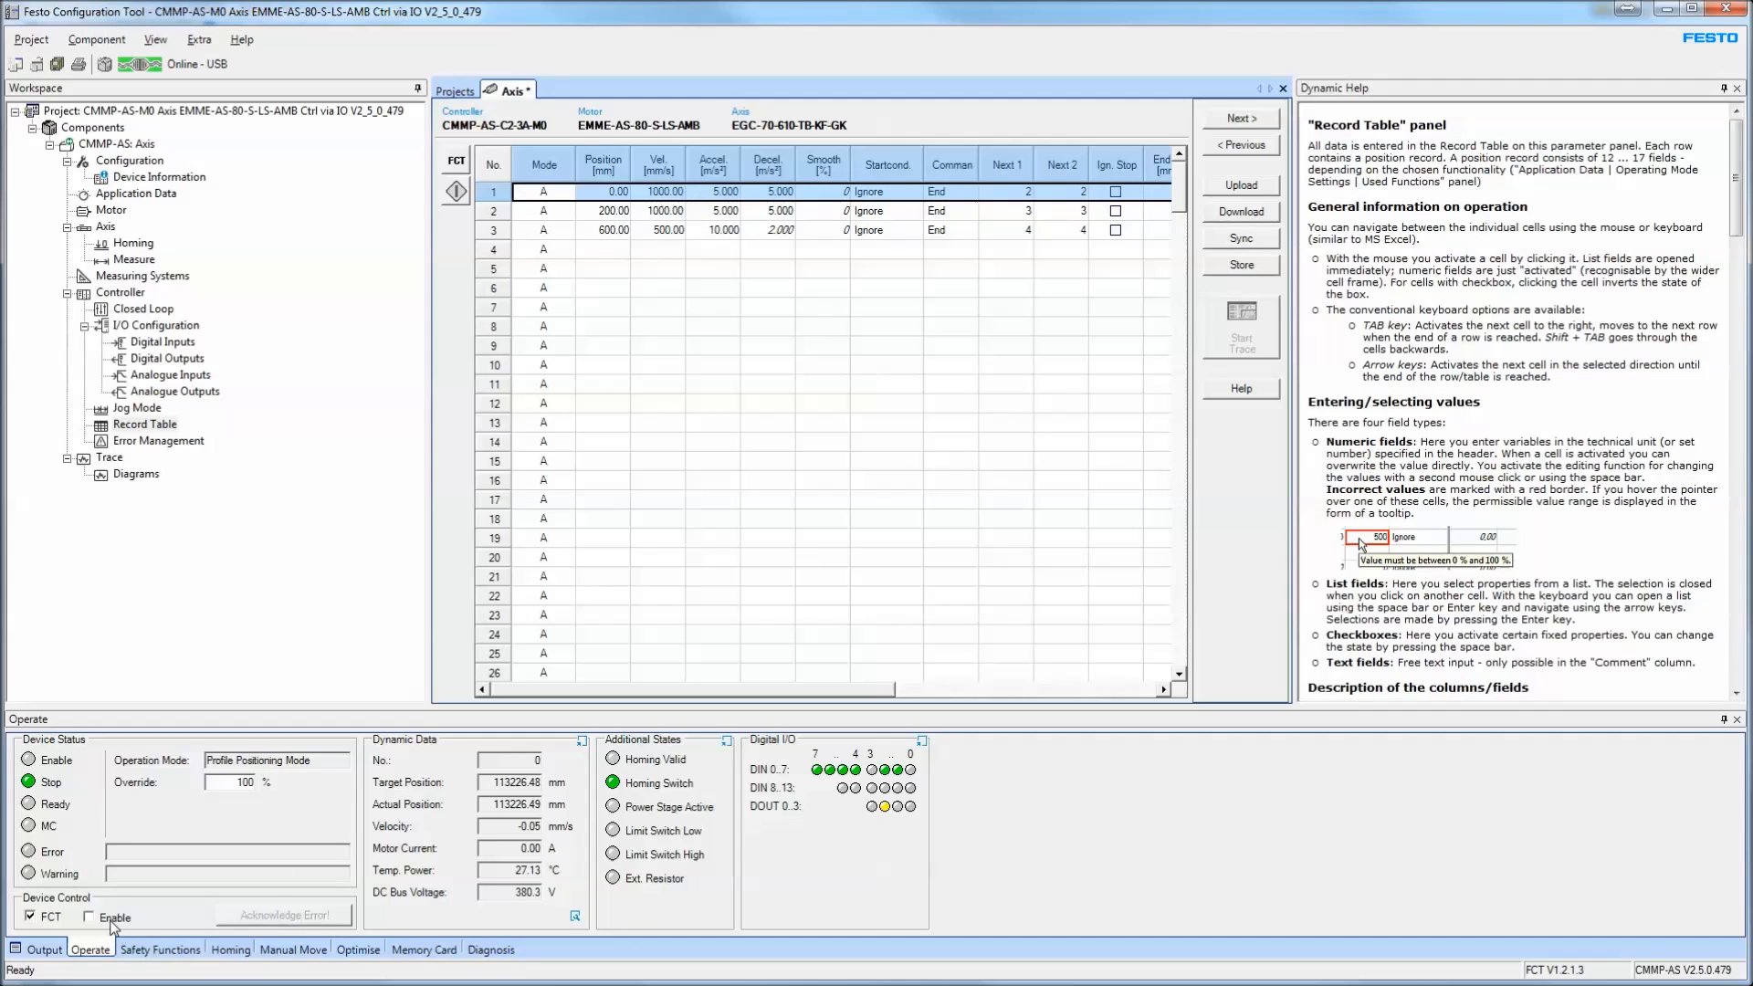
{"action": "left_click", "coordinate": [1051, 852]}
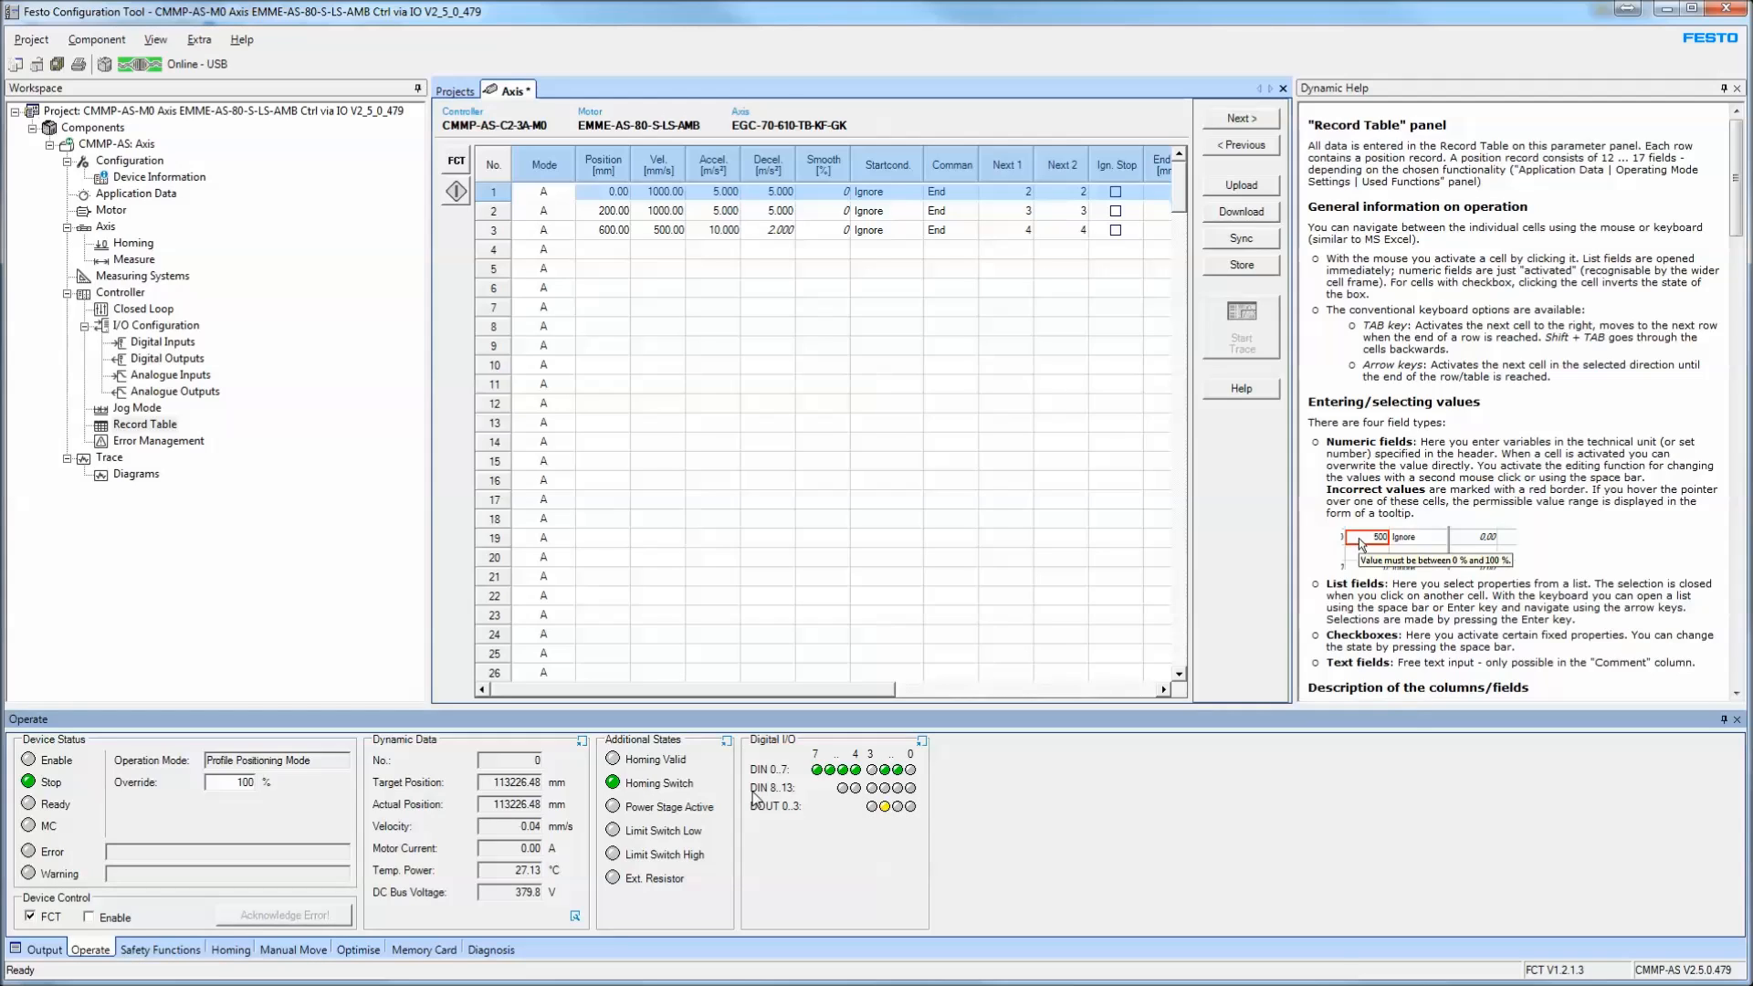
{"action": "left_click", "coordinate": [160, 951]}
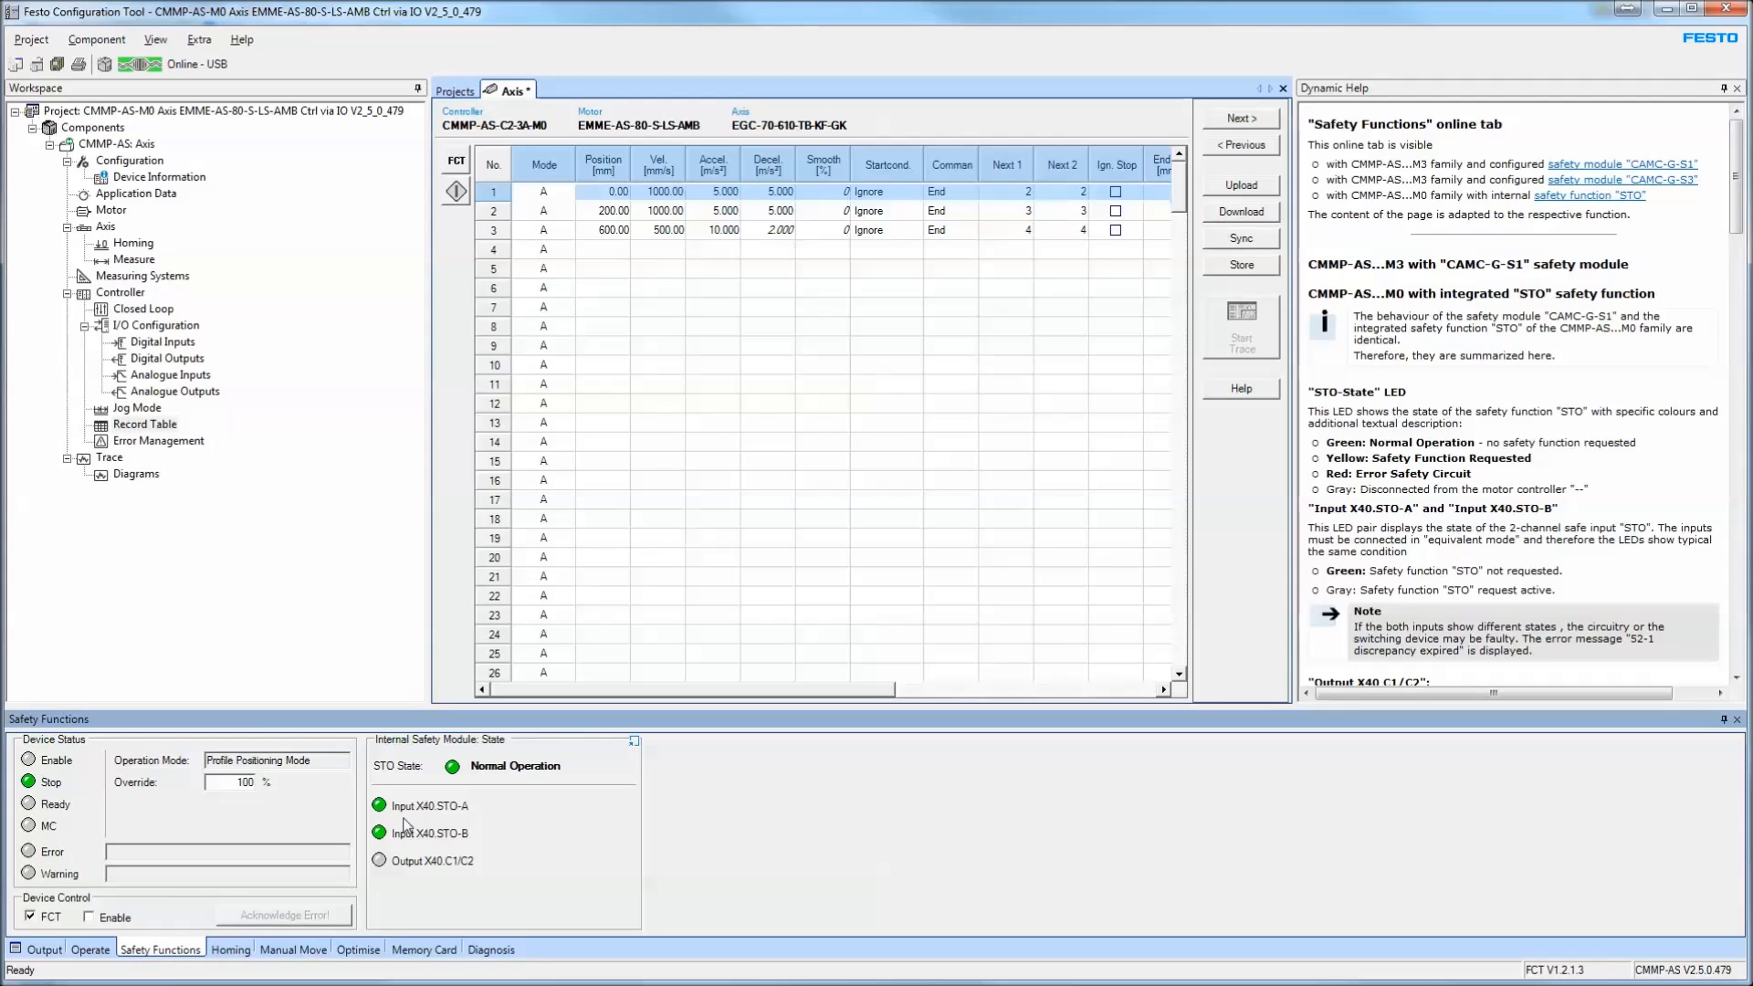
{"action": "left_click", "coordinate": [92, 951]}
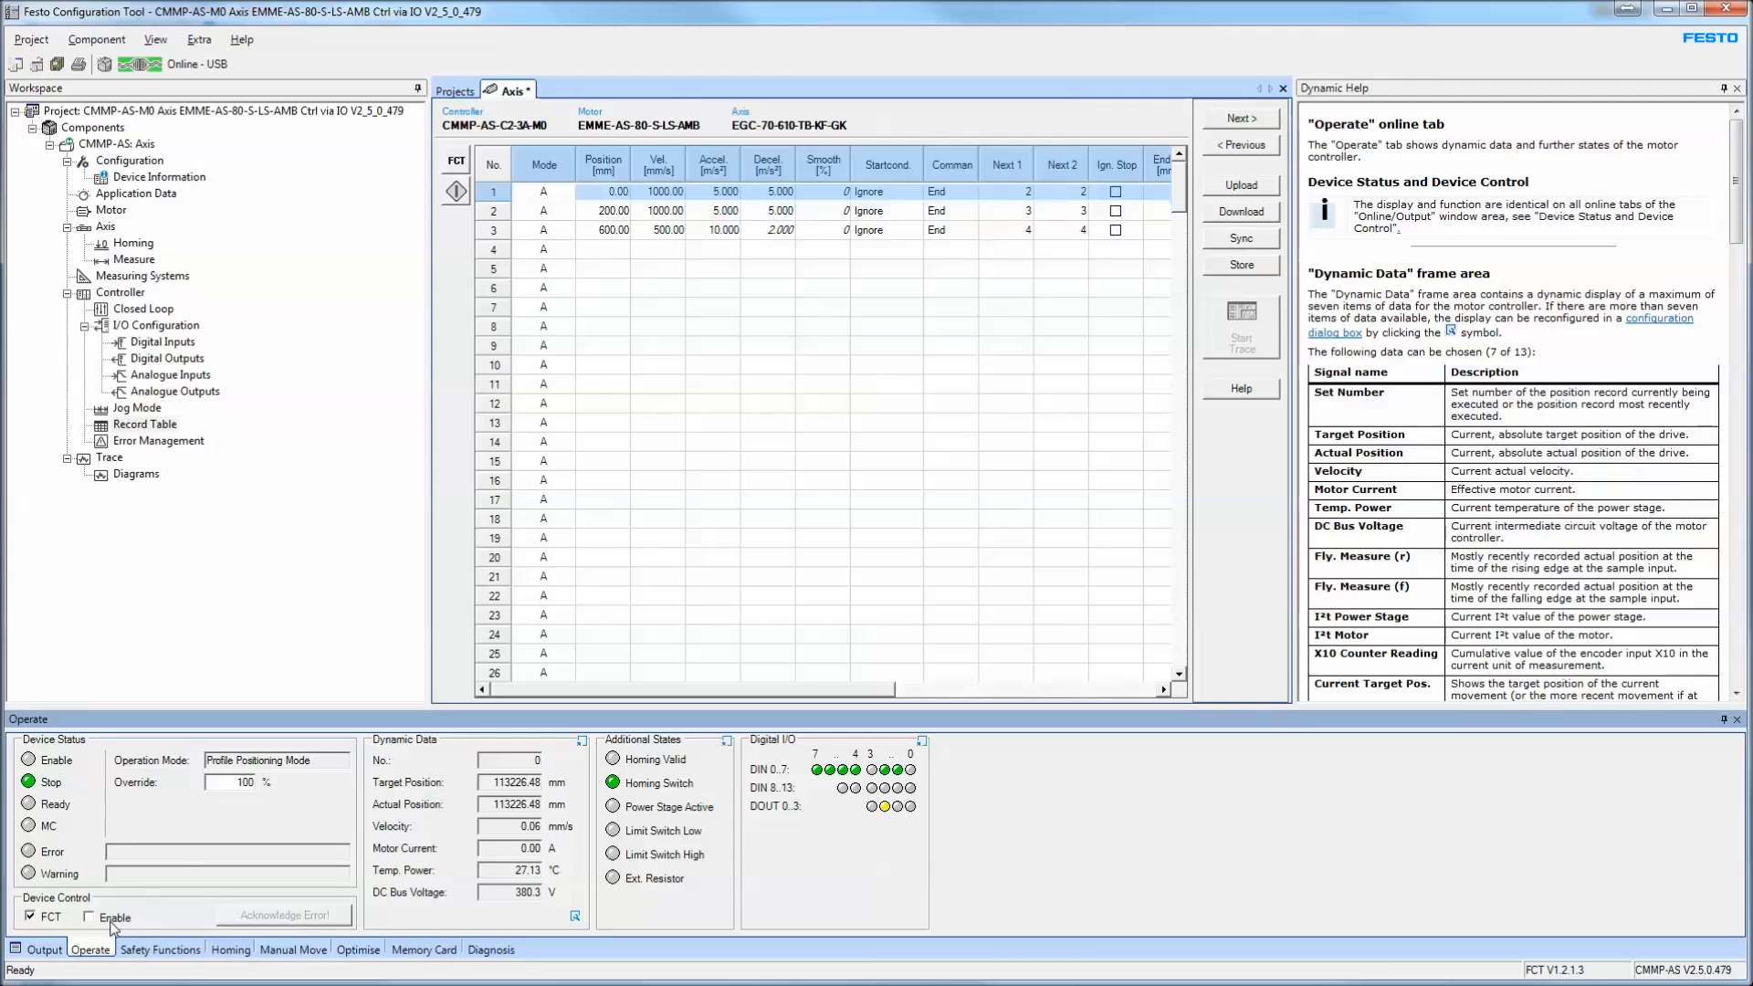
Release FCT Device Control, set it again, and enable the controller and power stage
{"action": "left_click", "coordinate": [34, 921]}
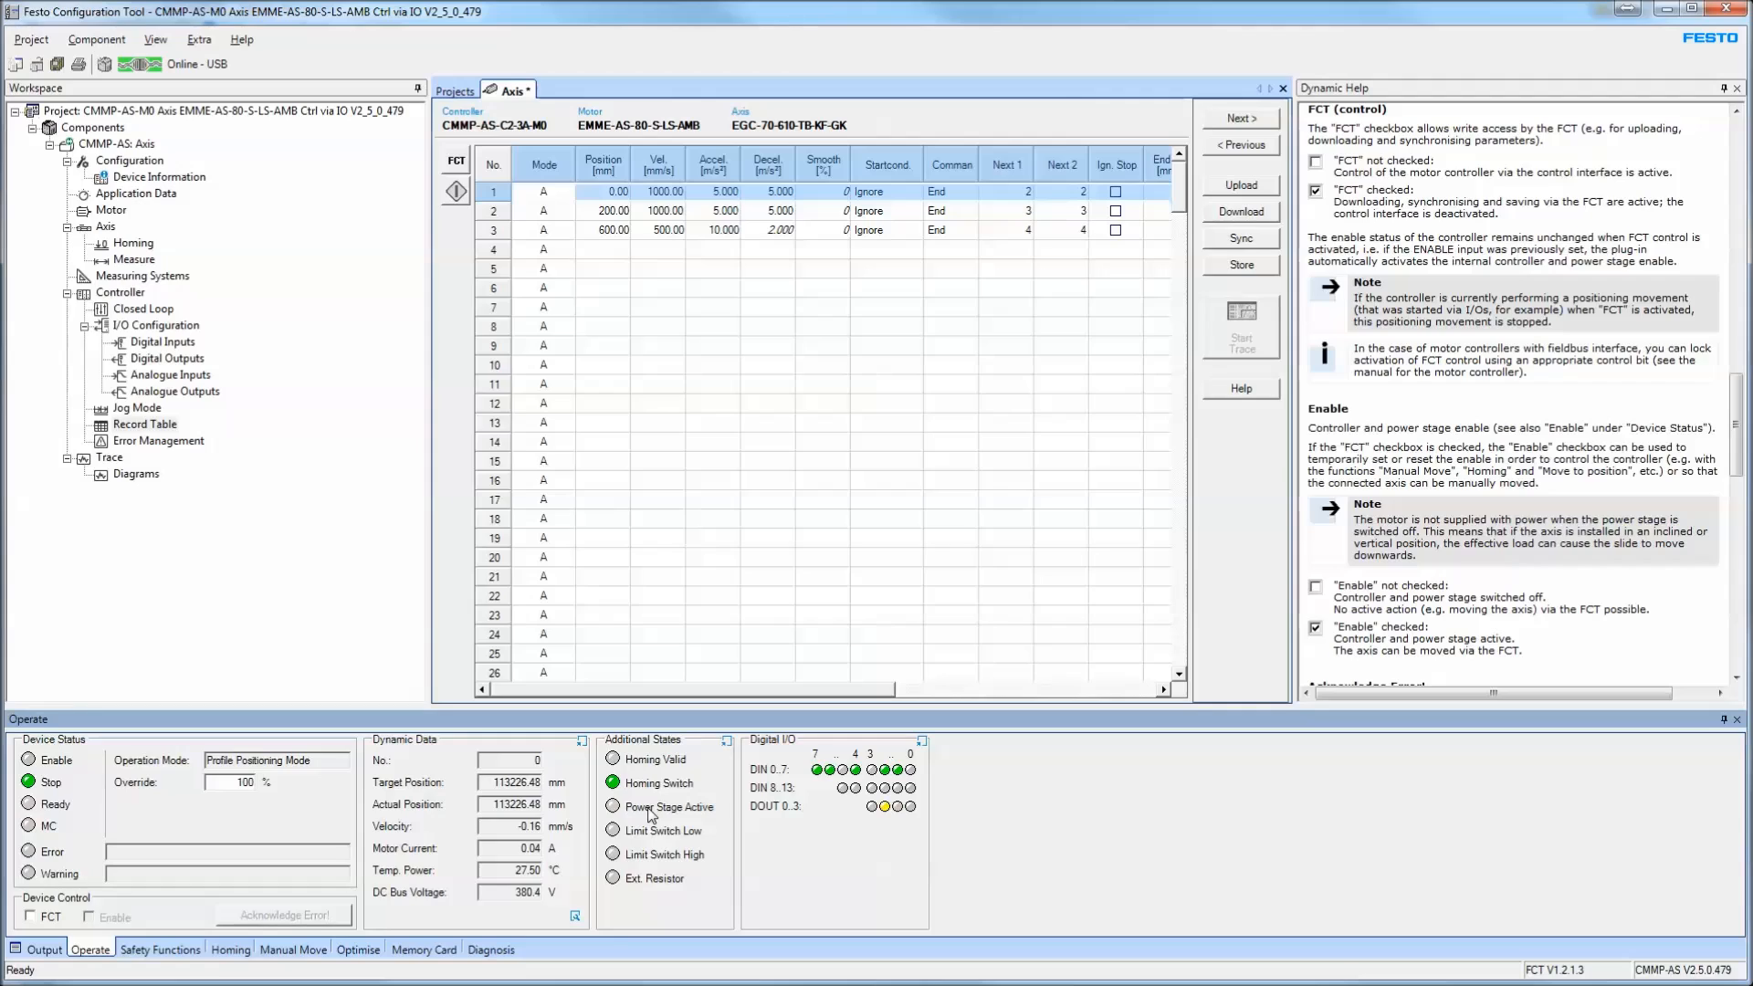
{"action": "left_click", "coordinate": [40, 917]}
{"action": "left_click", "coordinate": [114, 918]}
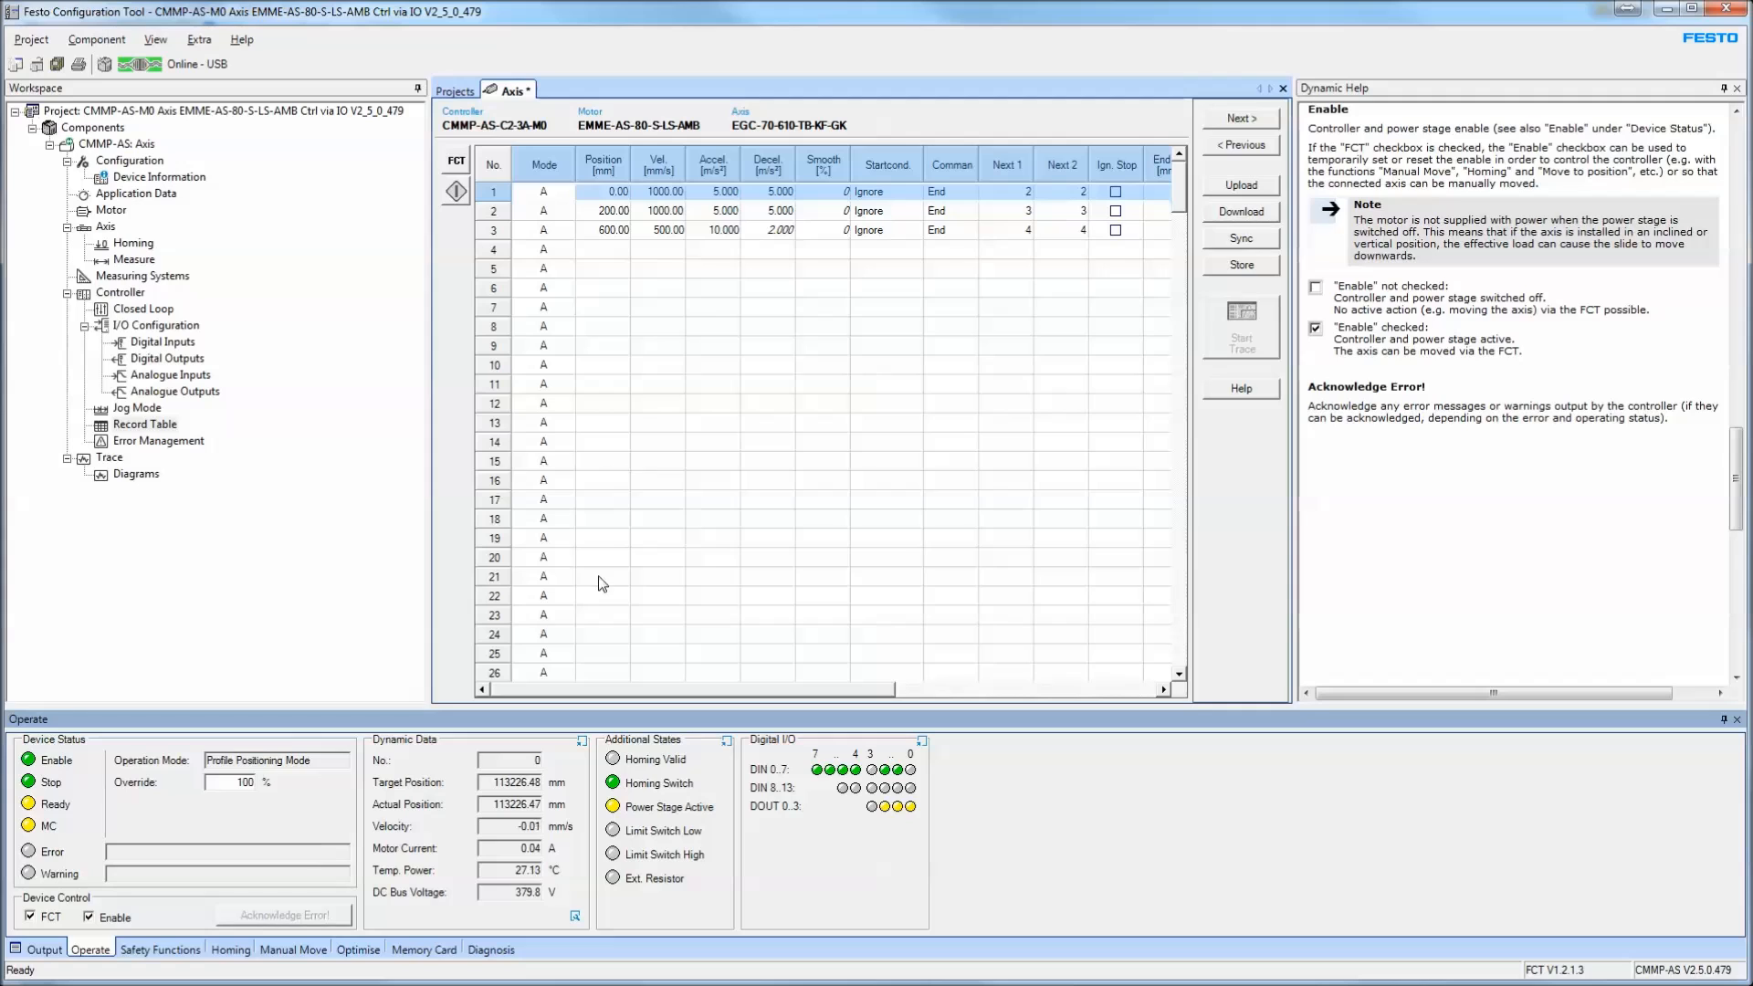
Set the single-step increment for manual movement to 10 mm
{"action": "left_click", "coordinate": [173, 950]}
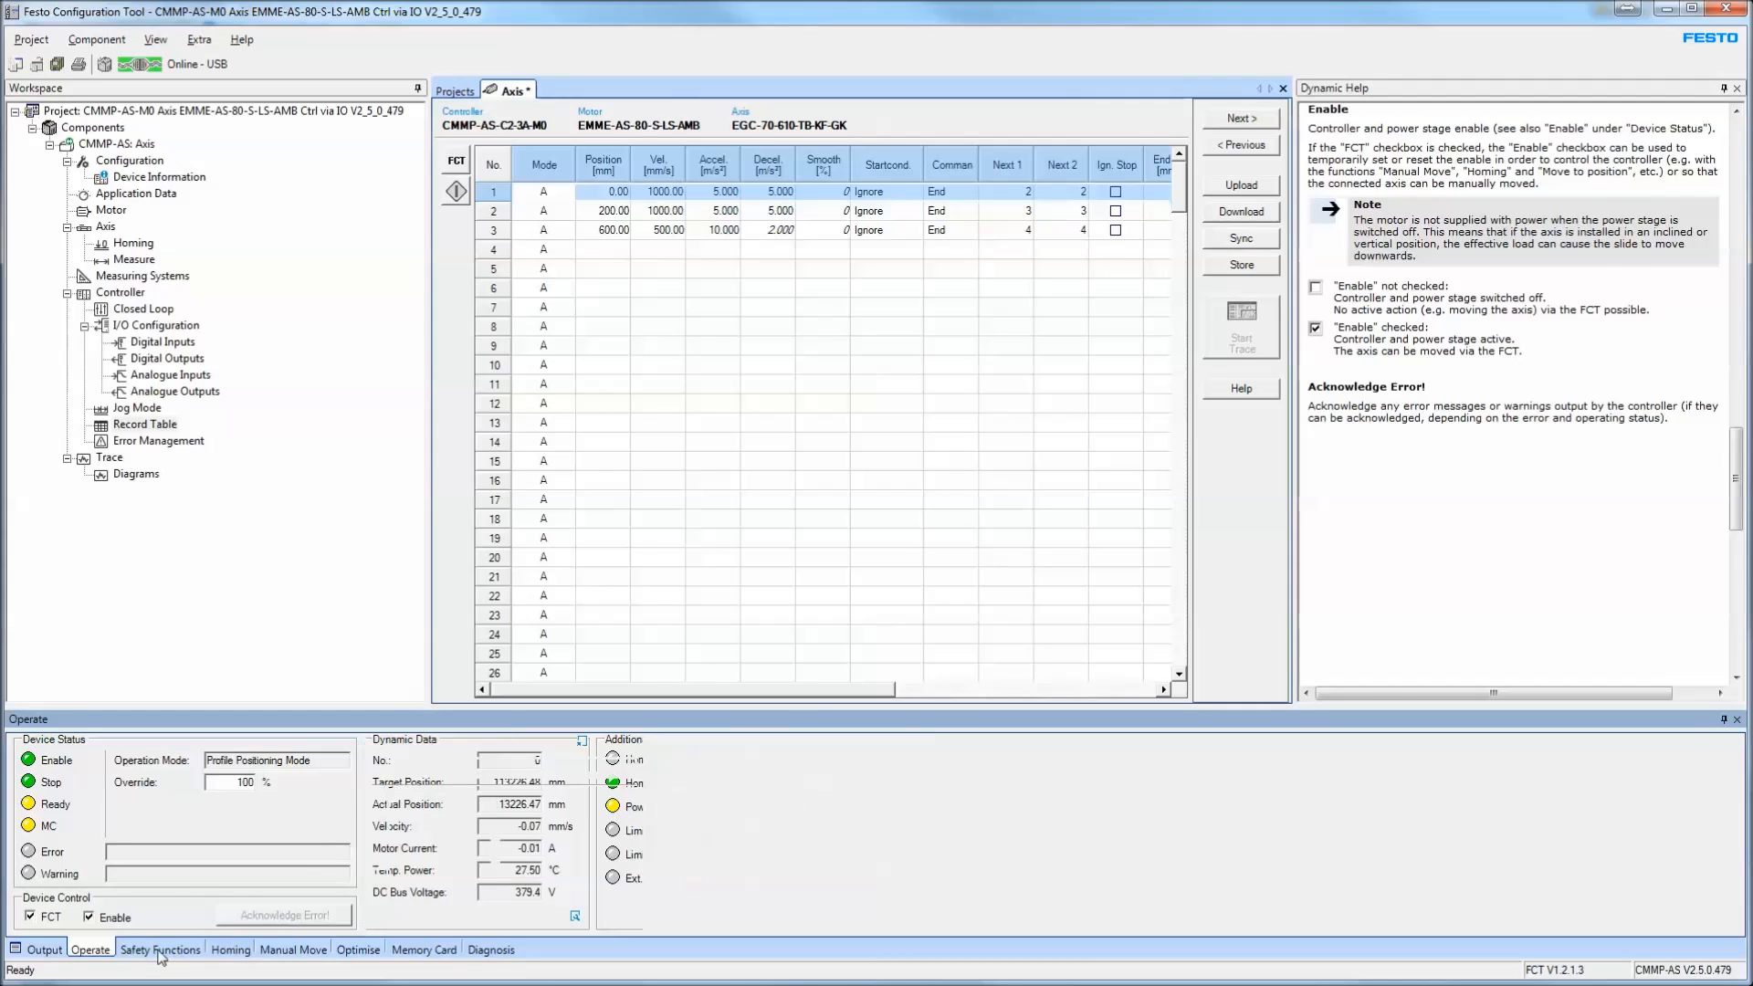
{"action": "left_click", "coordinate": [244, 955]}
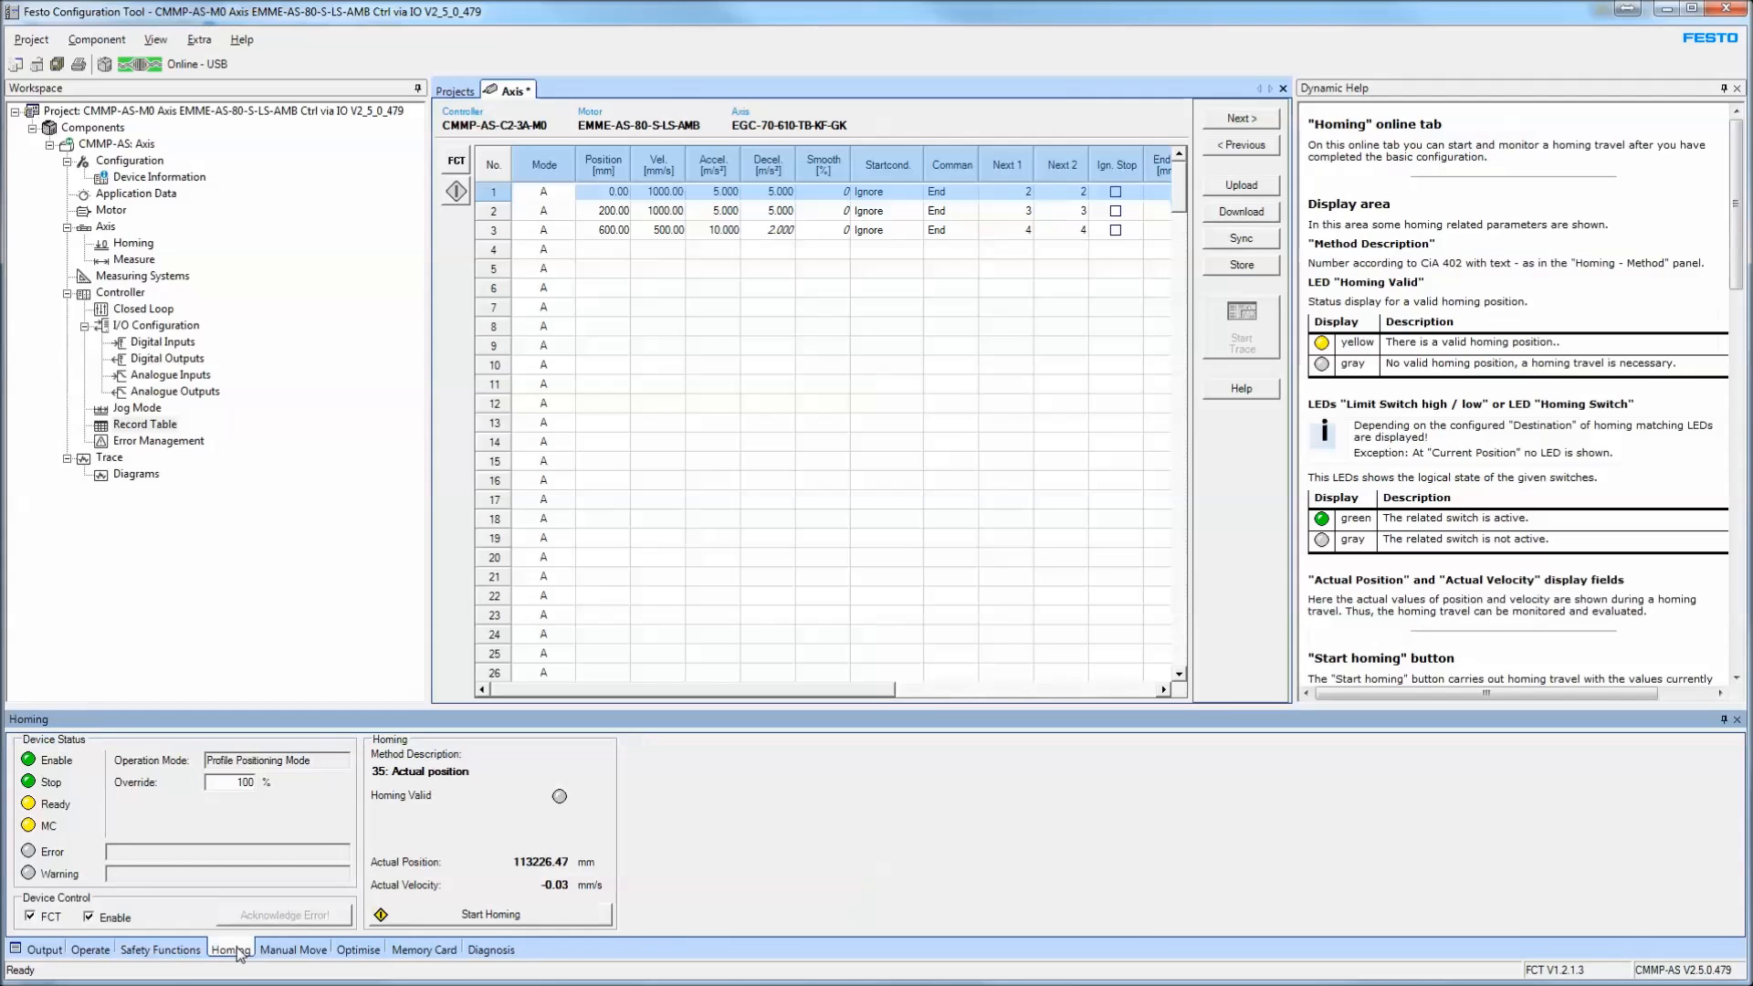
{"action": "left_click", "coordinate": [274, 953]}
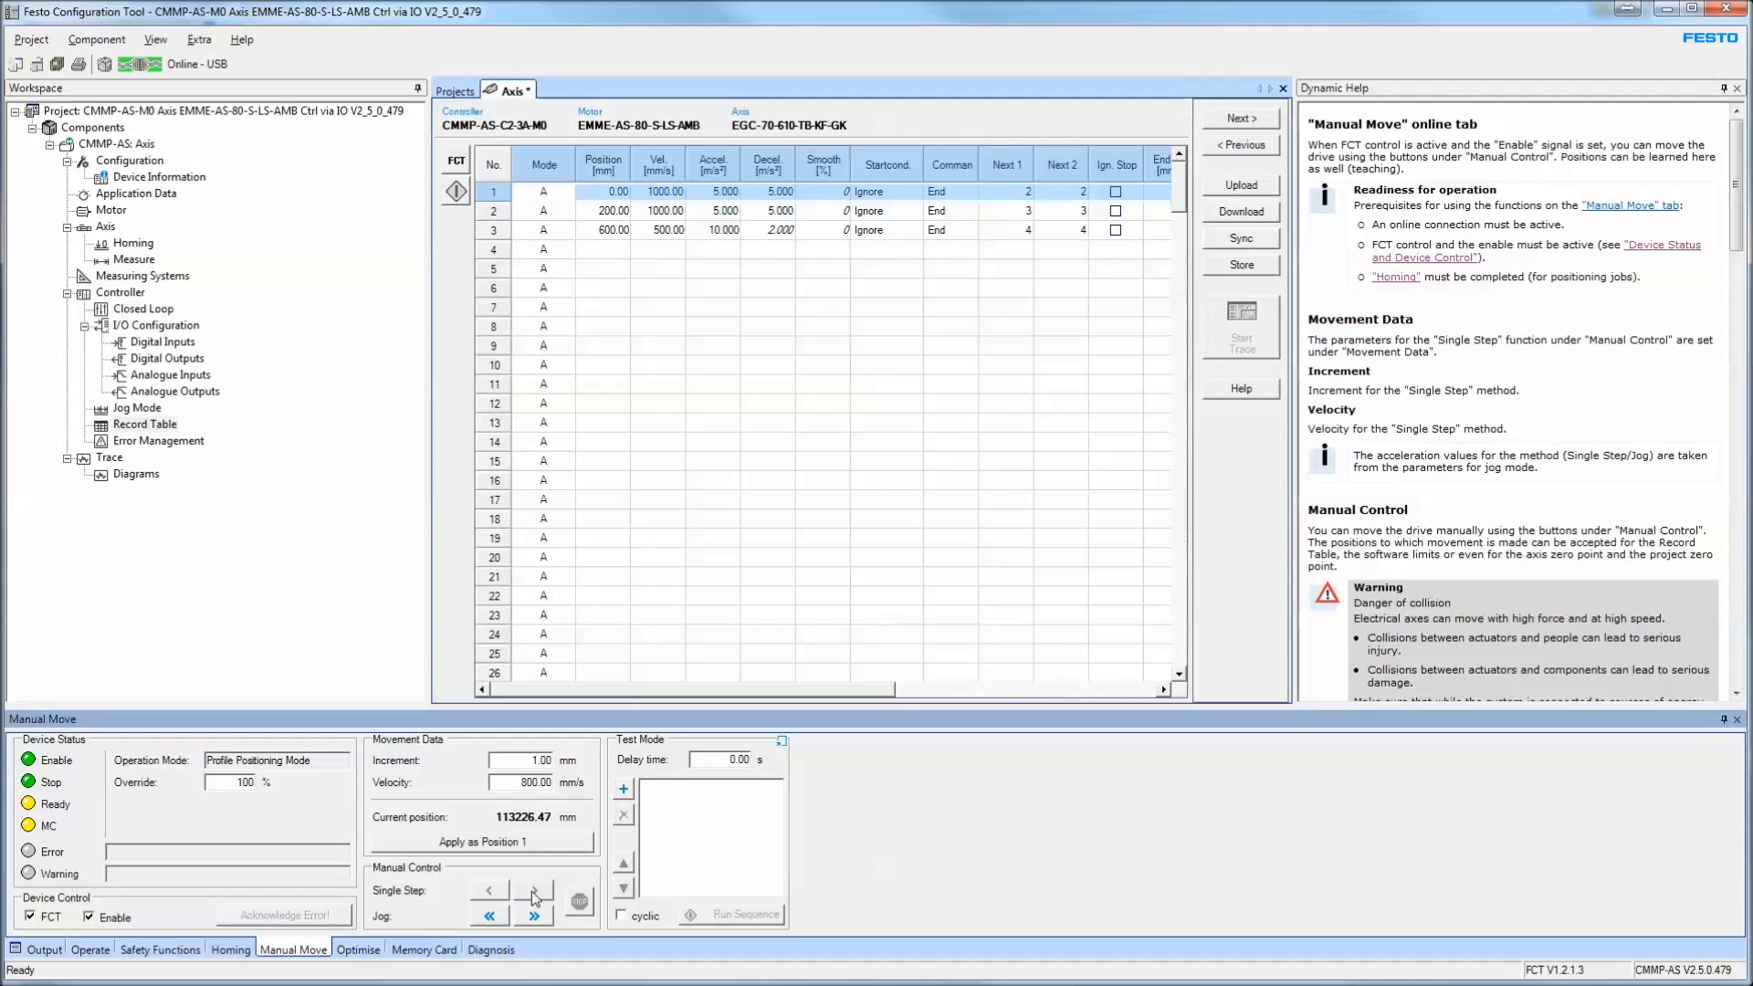
{"action": "left_click", "coordinate": [535, 761]}
{"action": "type", "text": "0"}
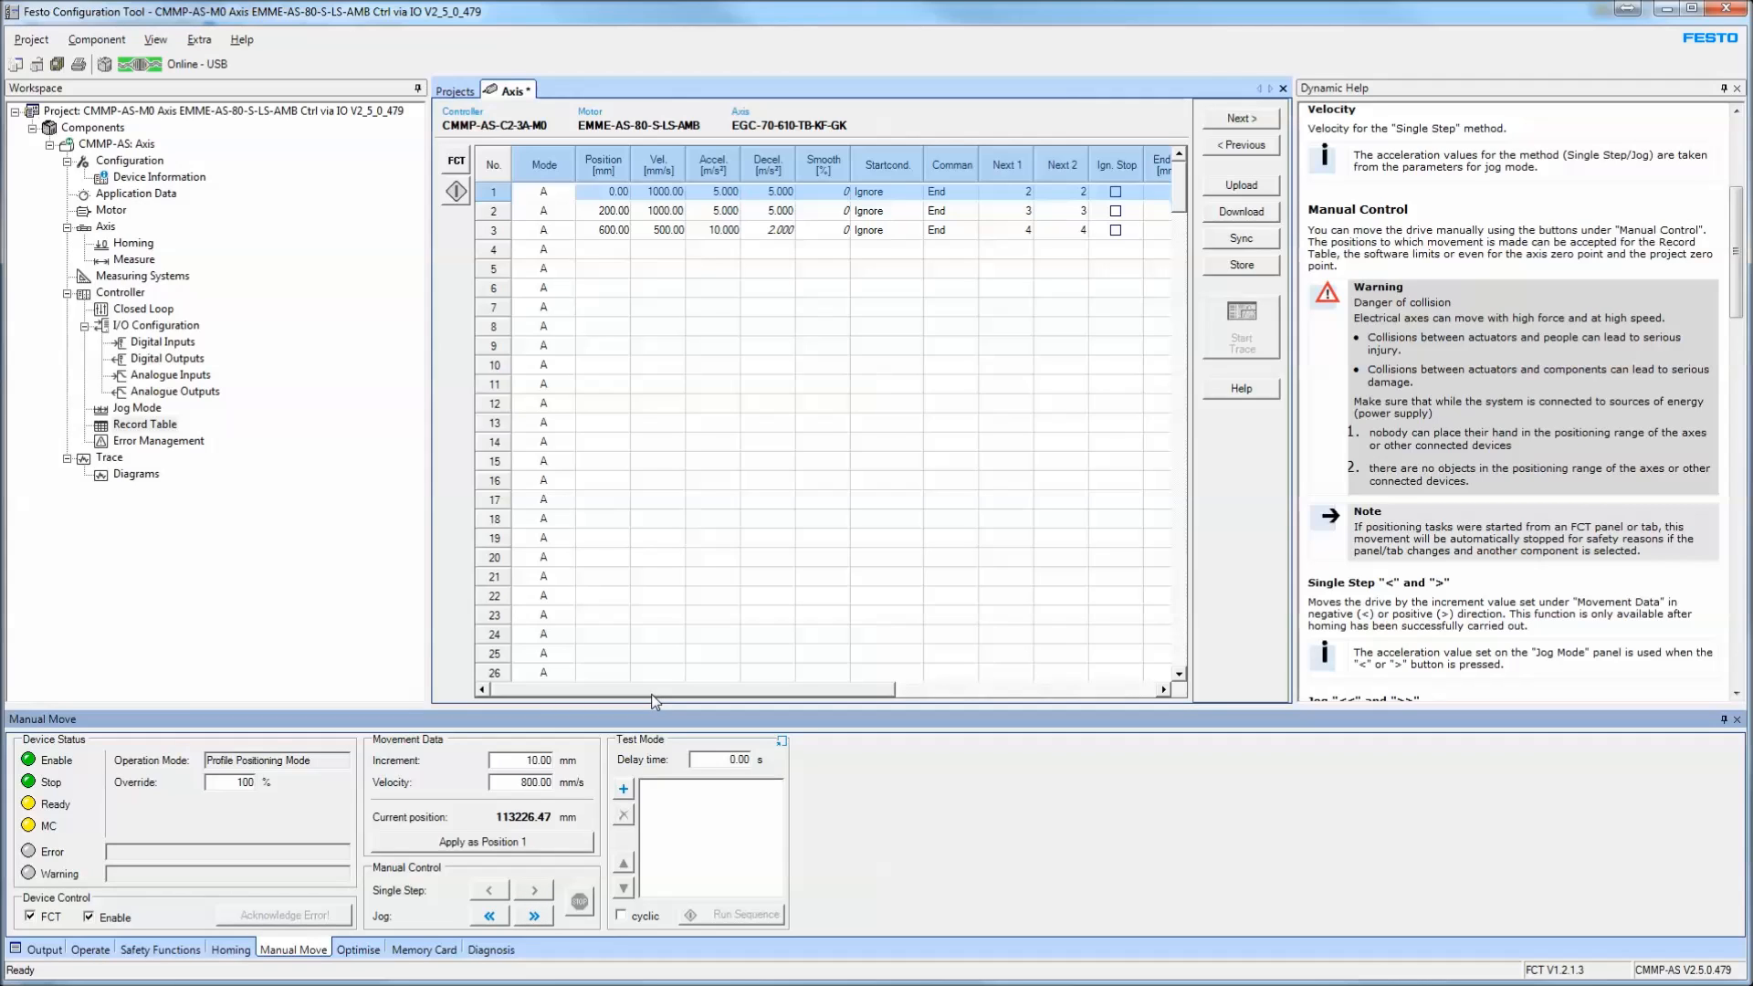
{"action": "left_click_drag", "start_coordinate": [490, 817], "coordinate": [588, 819]}
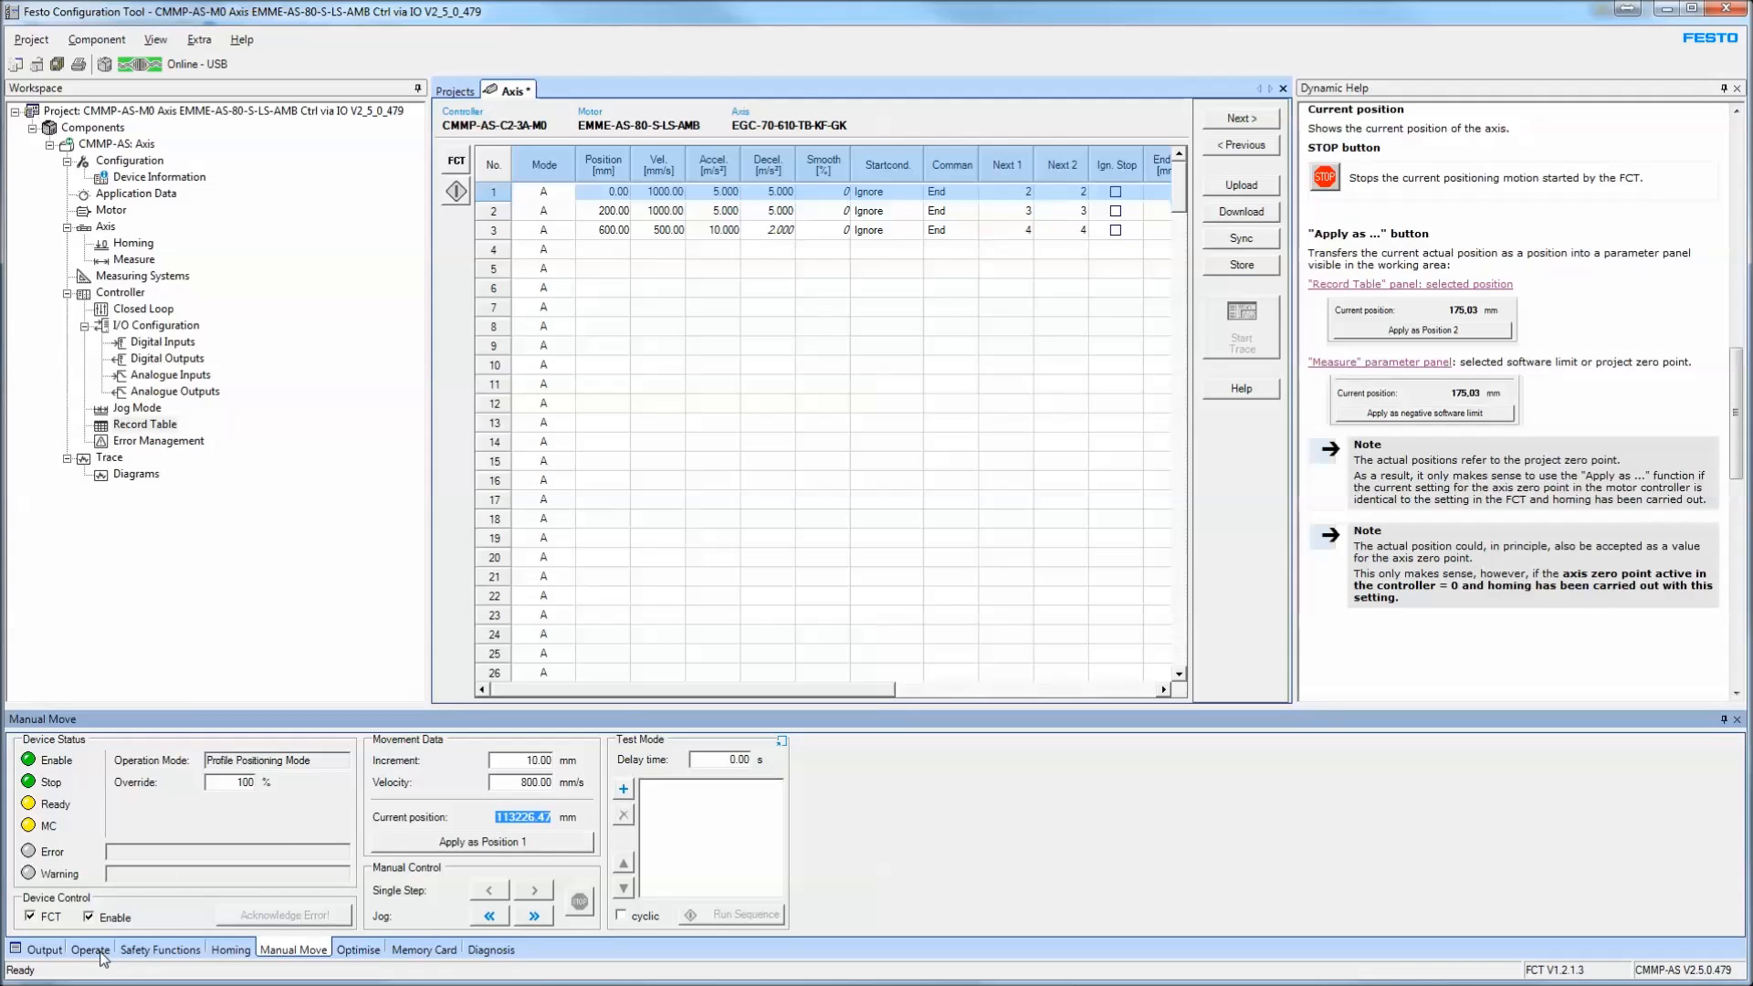
Run the homing of the axis with the actual position method and acknowledge its completion
{"action": "left_click", "coordinate": [229, 950]}
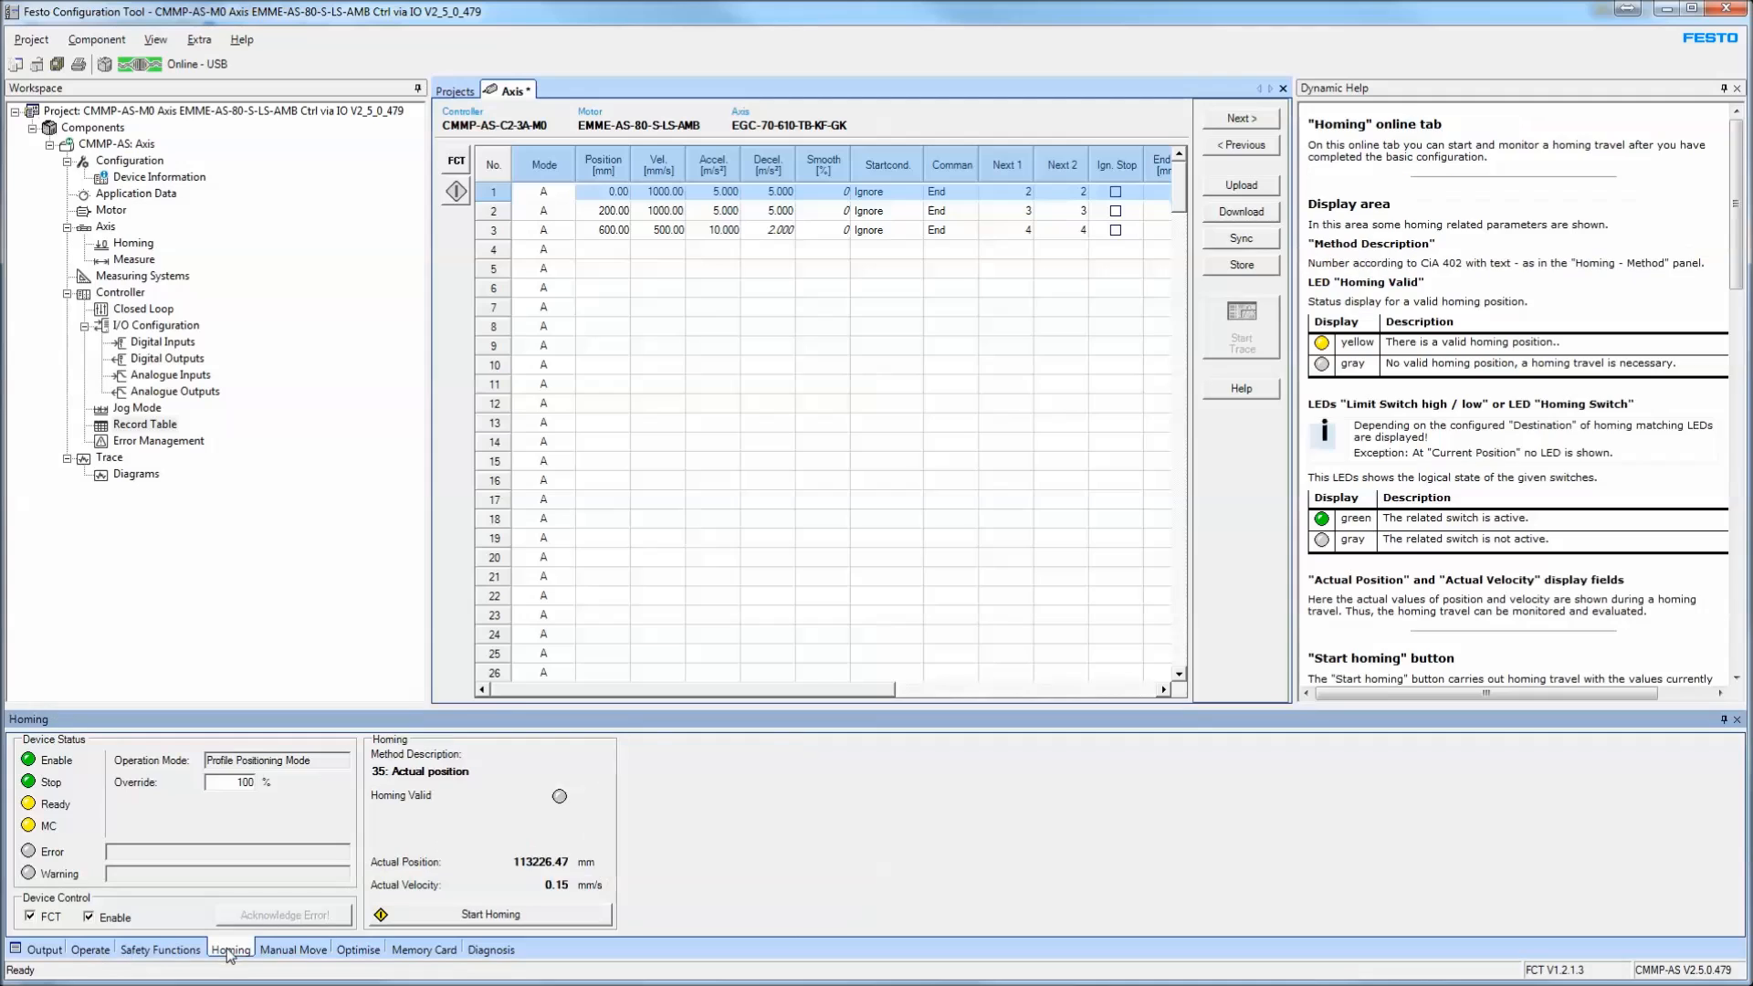
{"action": "left_click", "coordinate": [539, 916]}
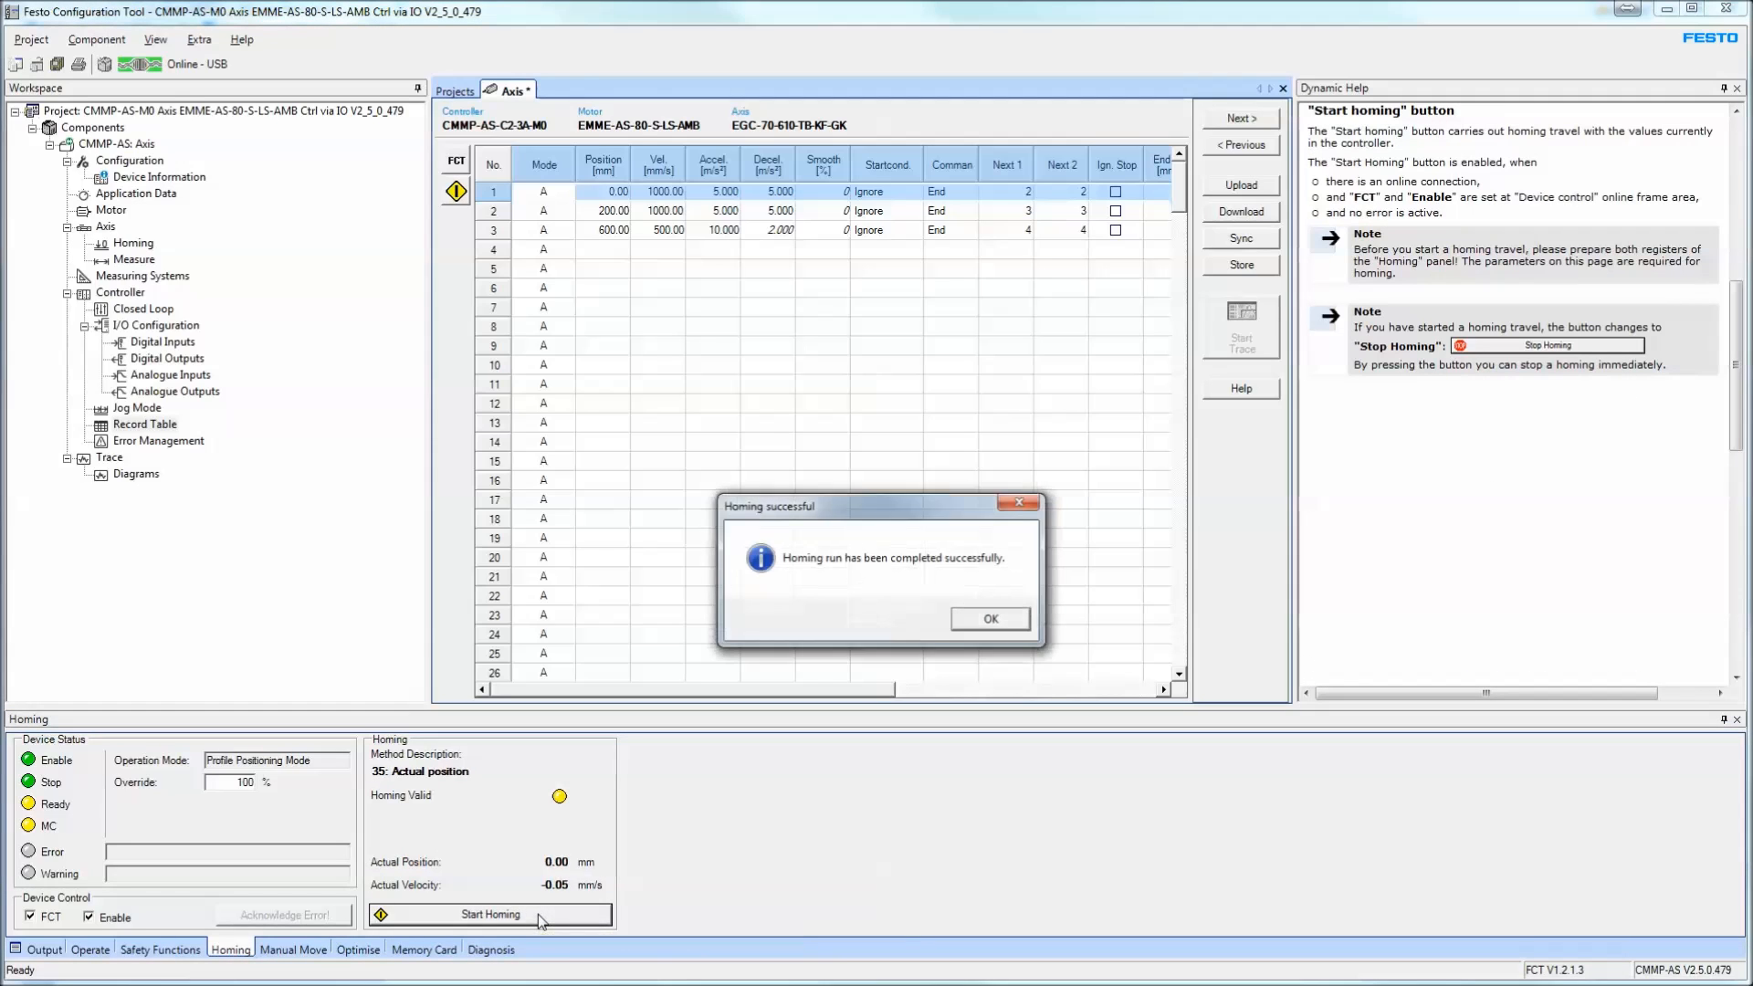
{"action": "left_click", "coordinate": [992, 621]}
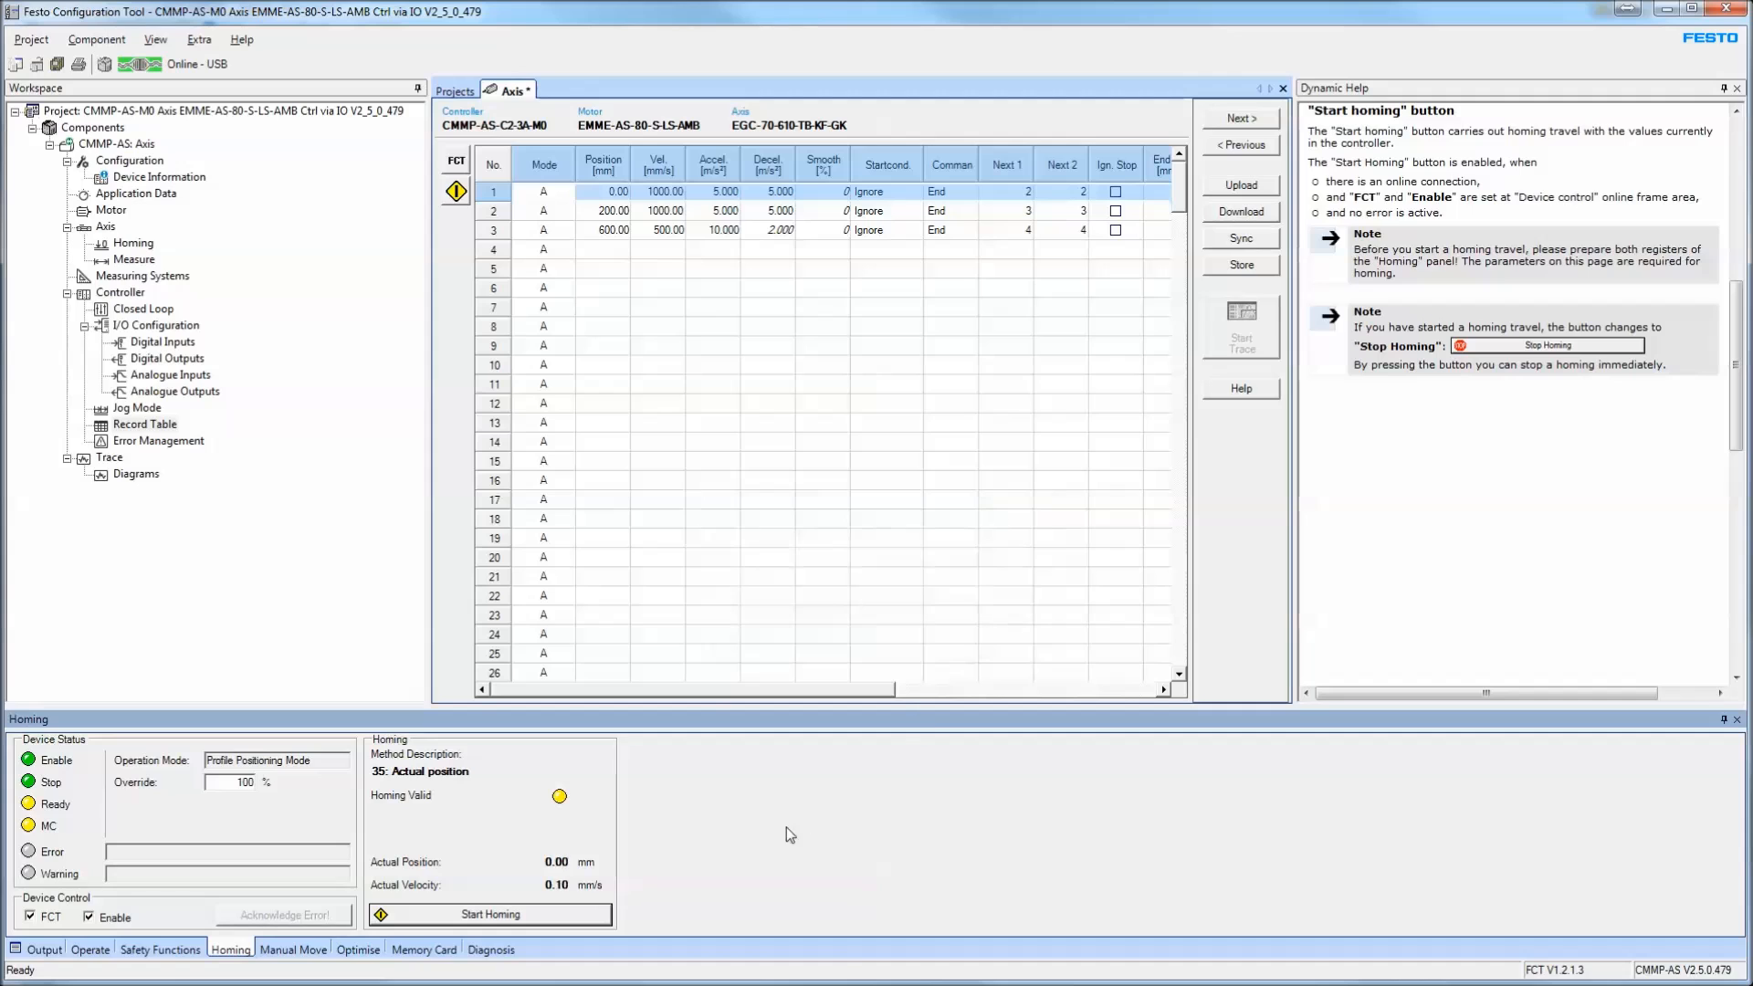
Move the axis manually in positive direction to 30 mm in three single steps of 10 mm
{"action": "left_click", "coordinate": [299, 952]}
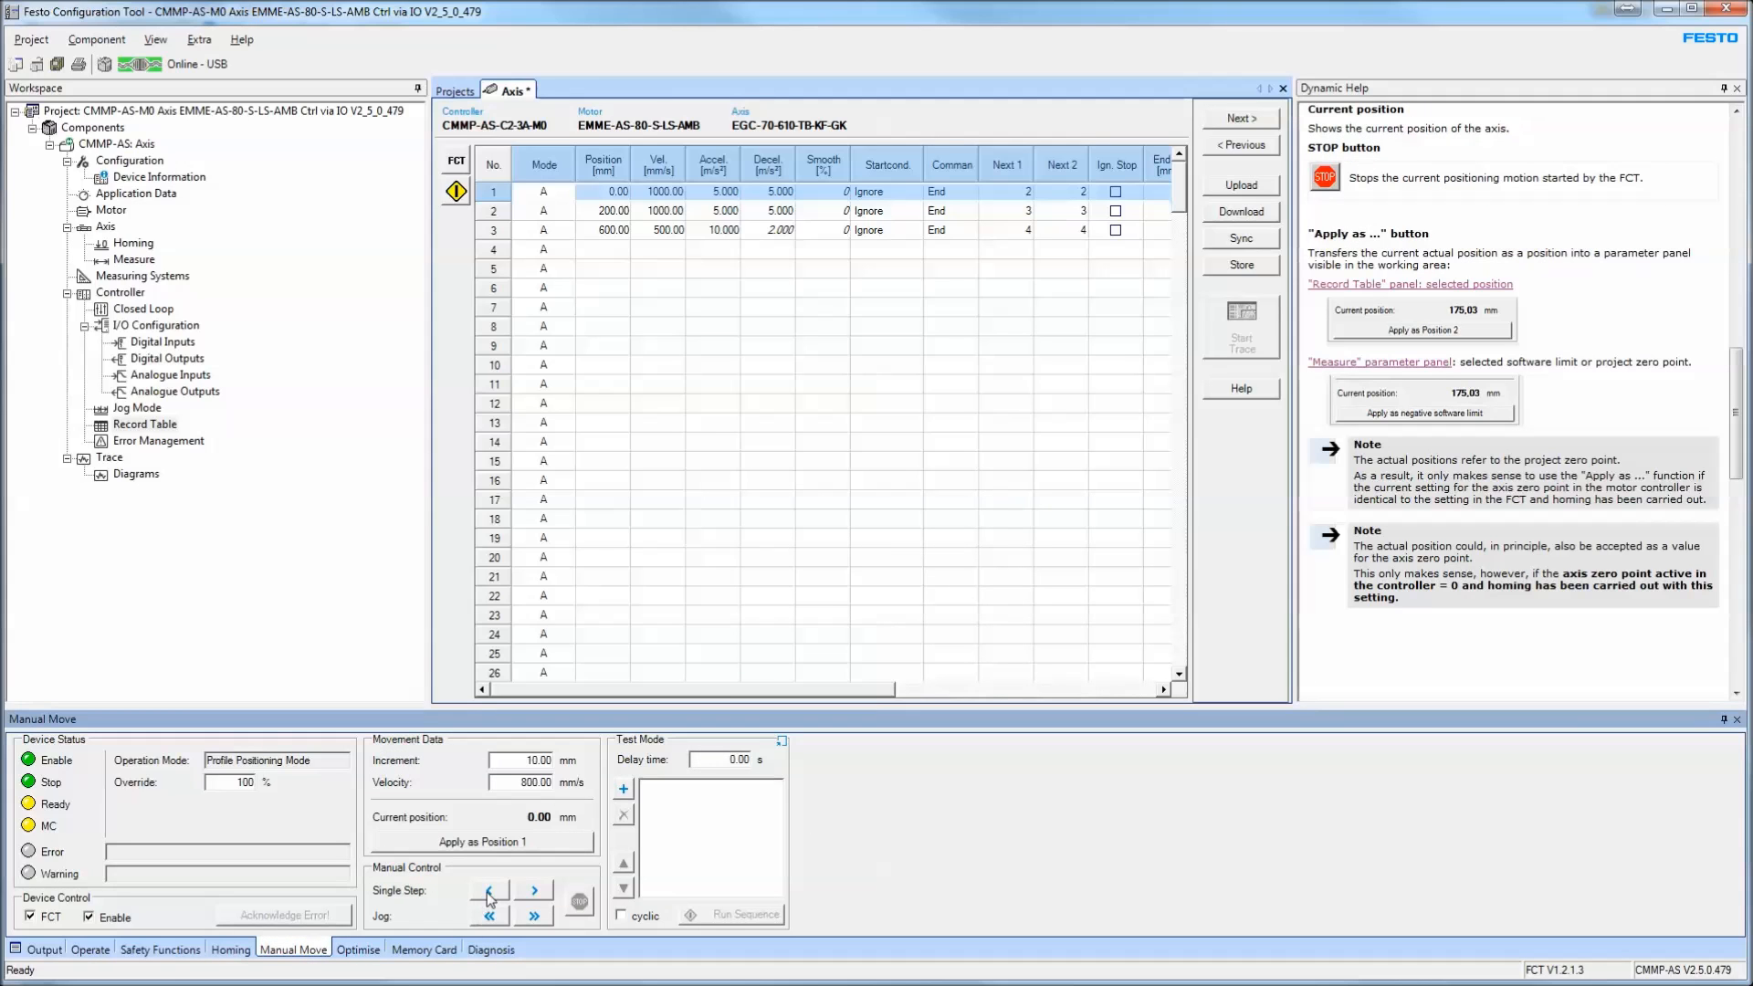
{"action": "left_click", "coordinate": [533, 891]}
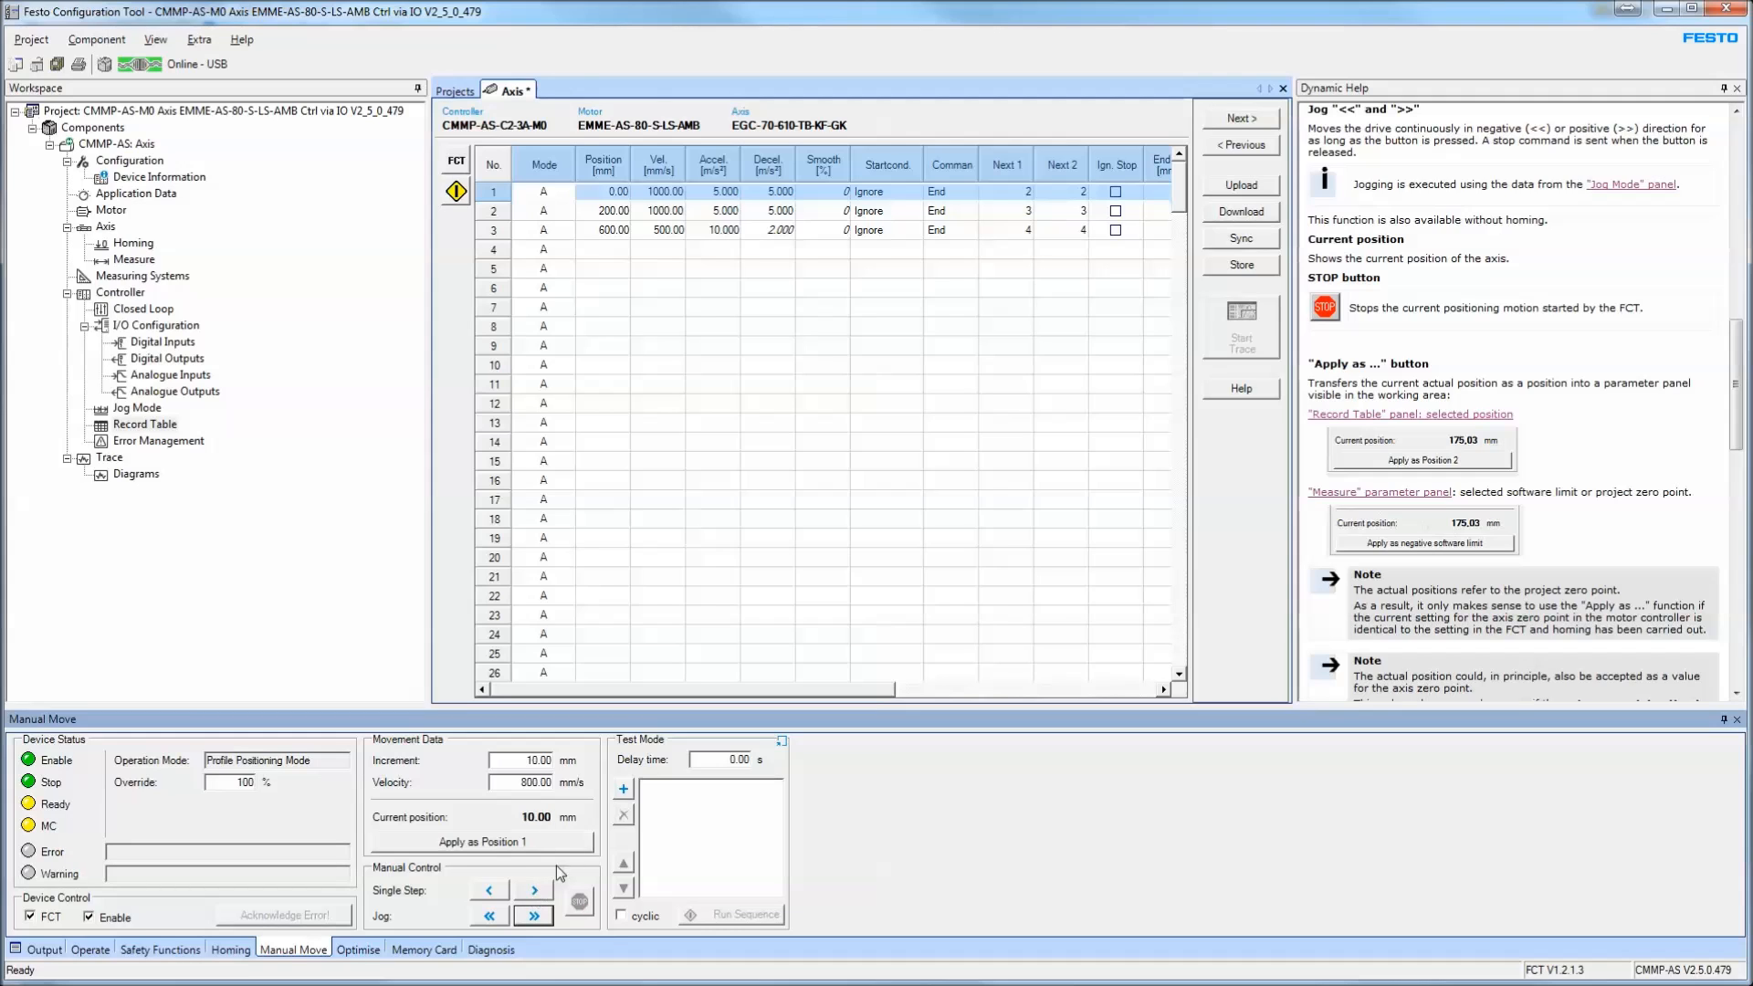
{"action": "left_click", "coordinate": [540, 893]}
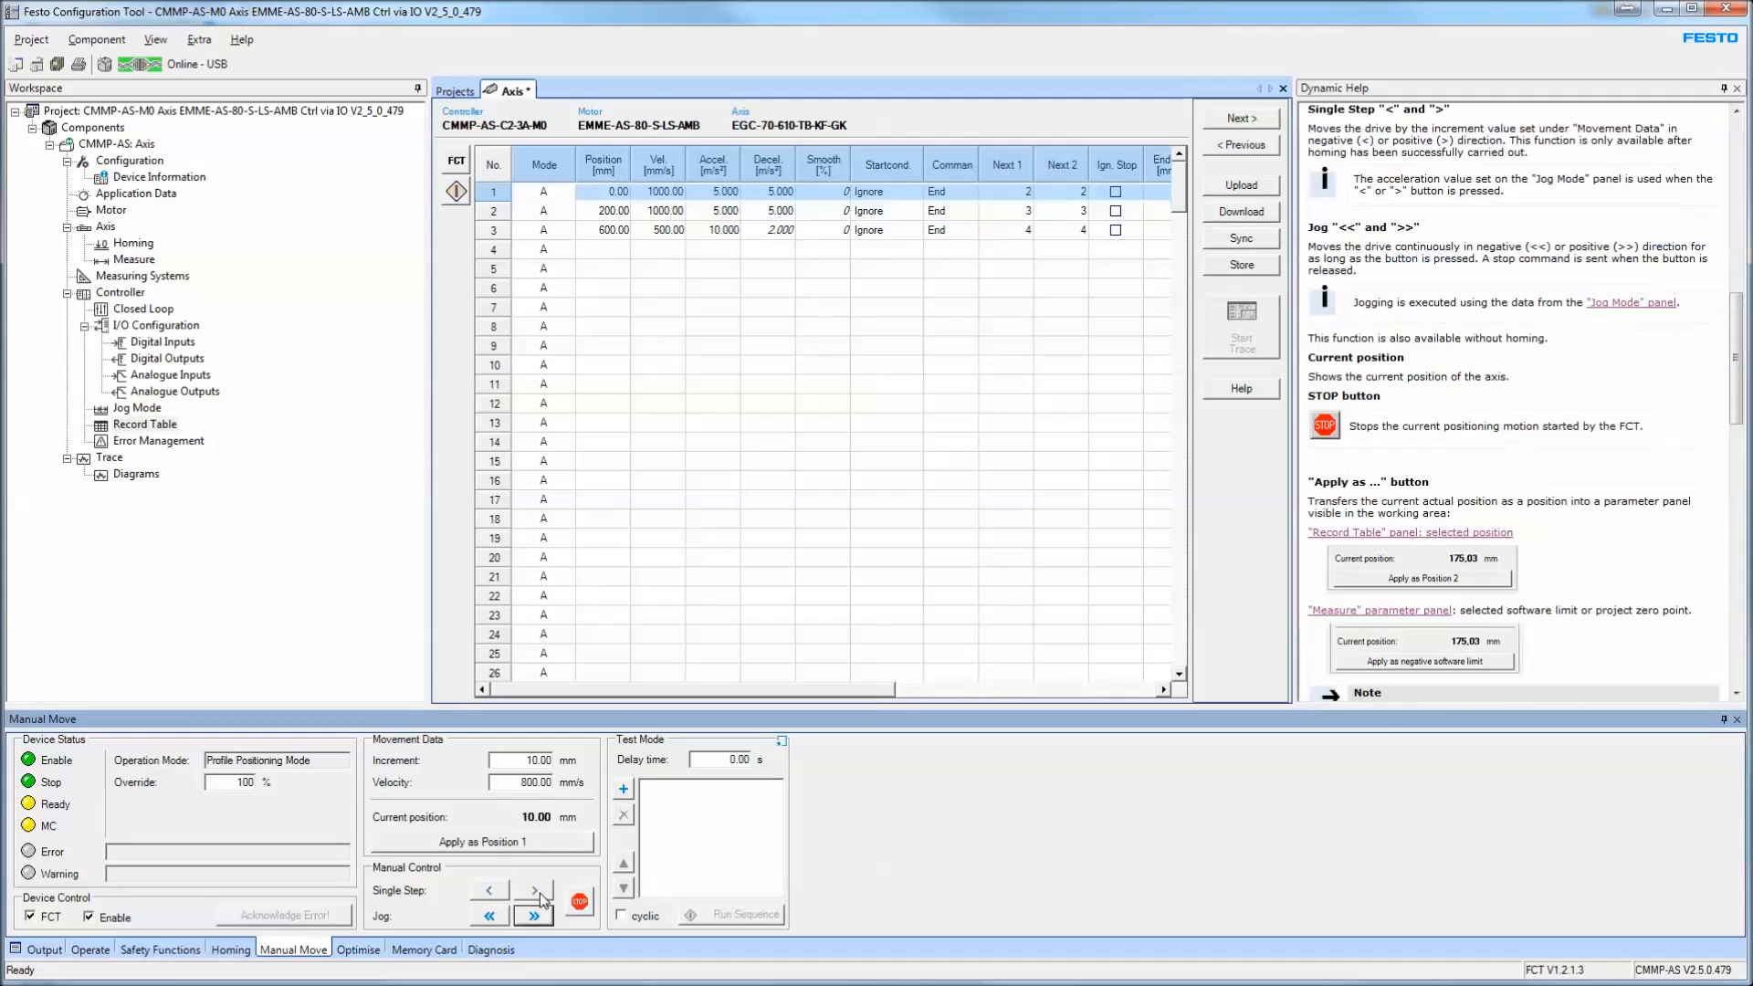
{"action": "left_click", "coordinate": [539, 895]}
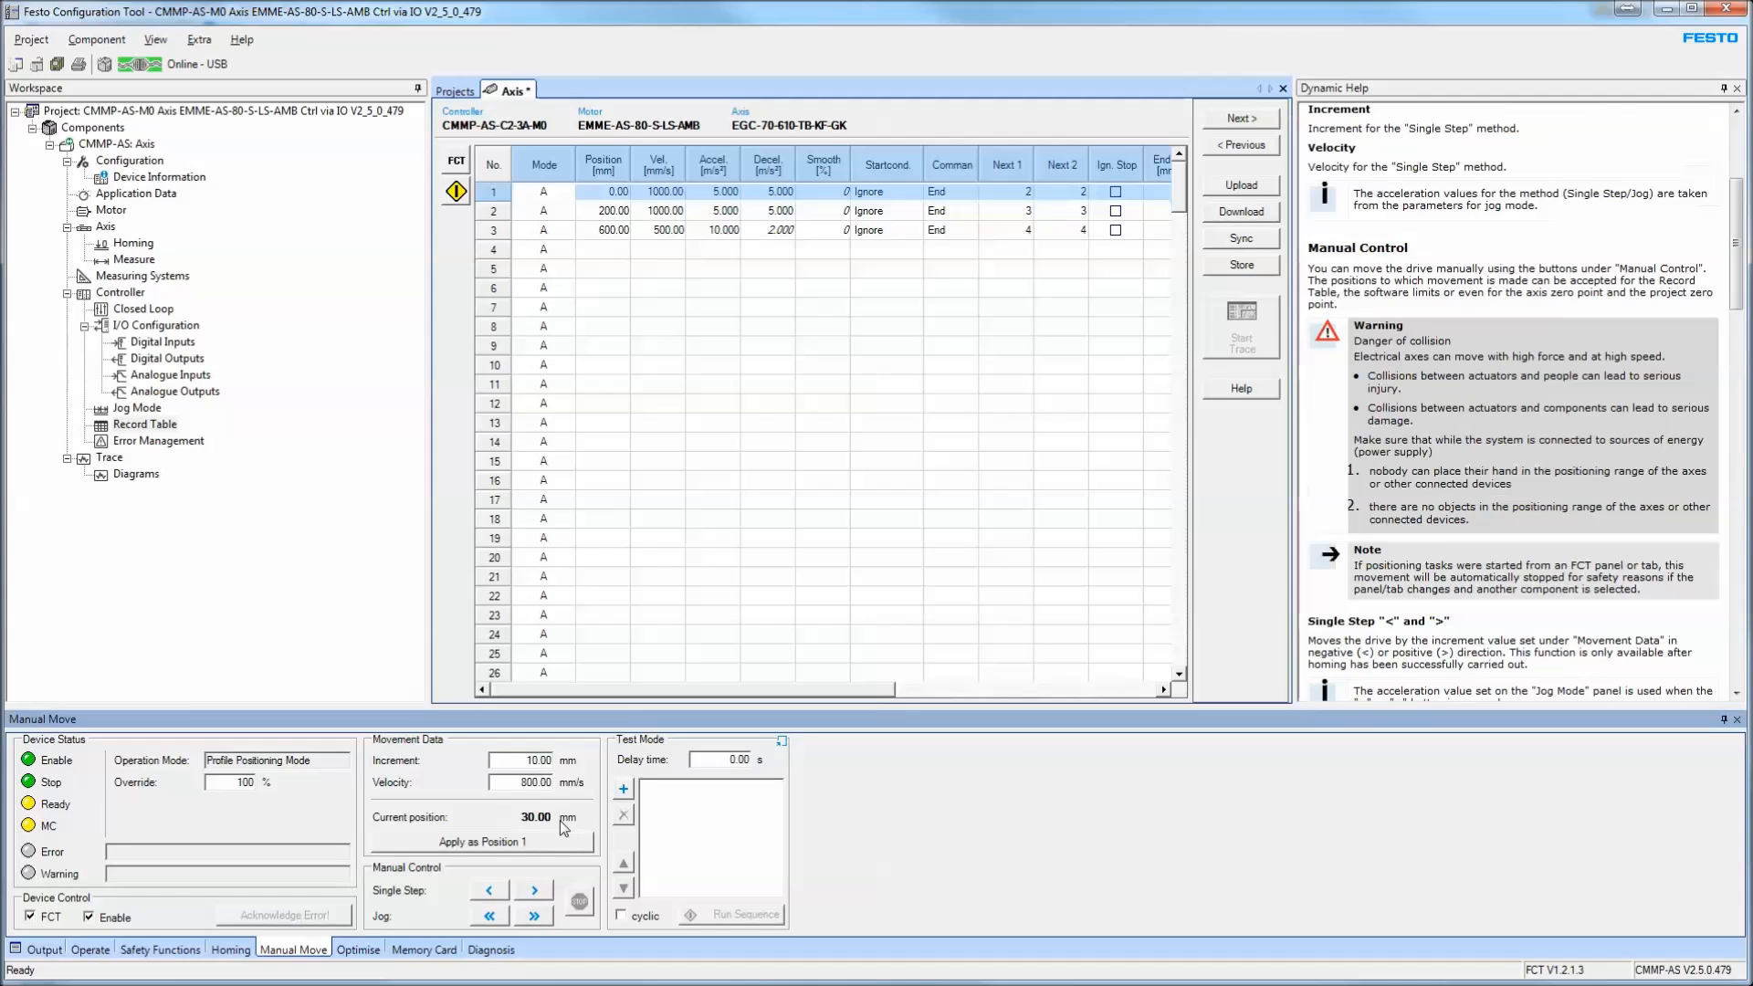
Set the increment to 100 mm and move the axis in both directions with single steps and jogging
{"action": "type", "text": "0"}
{"action": "left_click", "coordinate": [537, 891]}
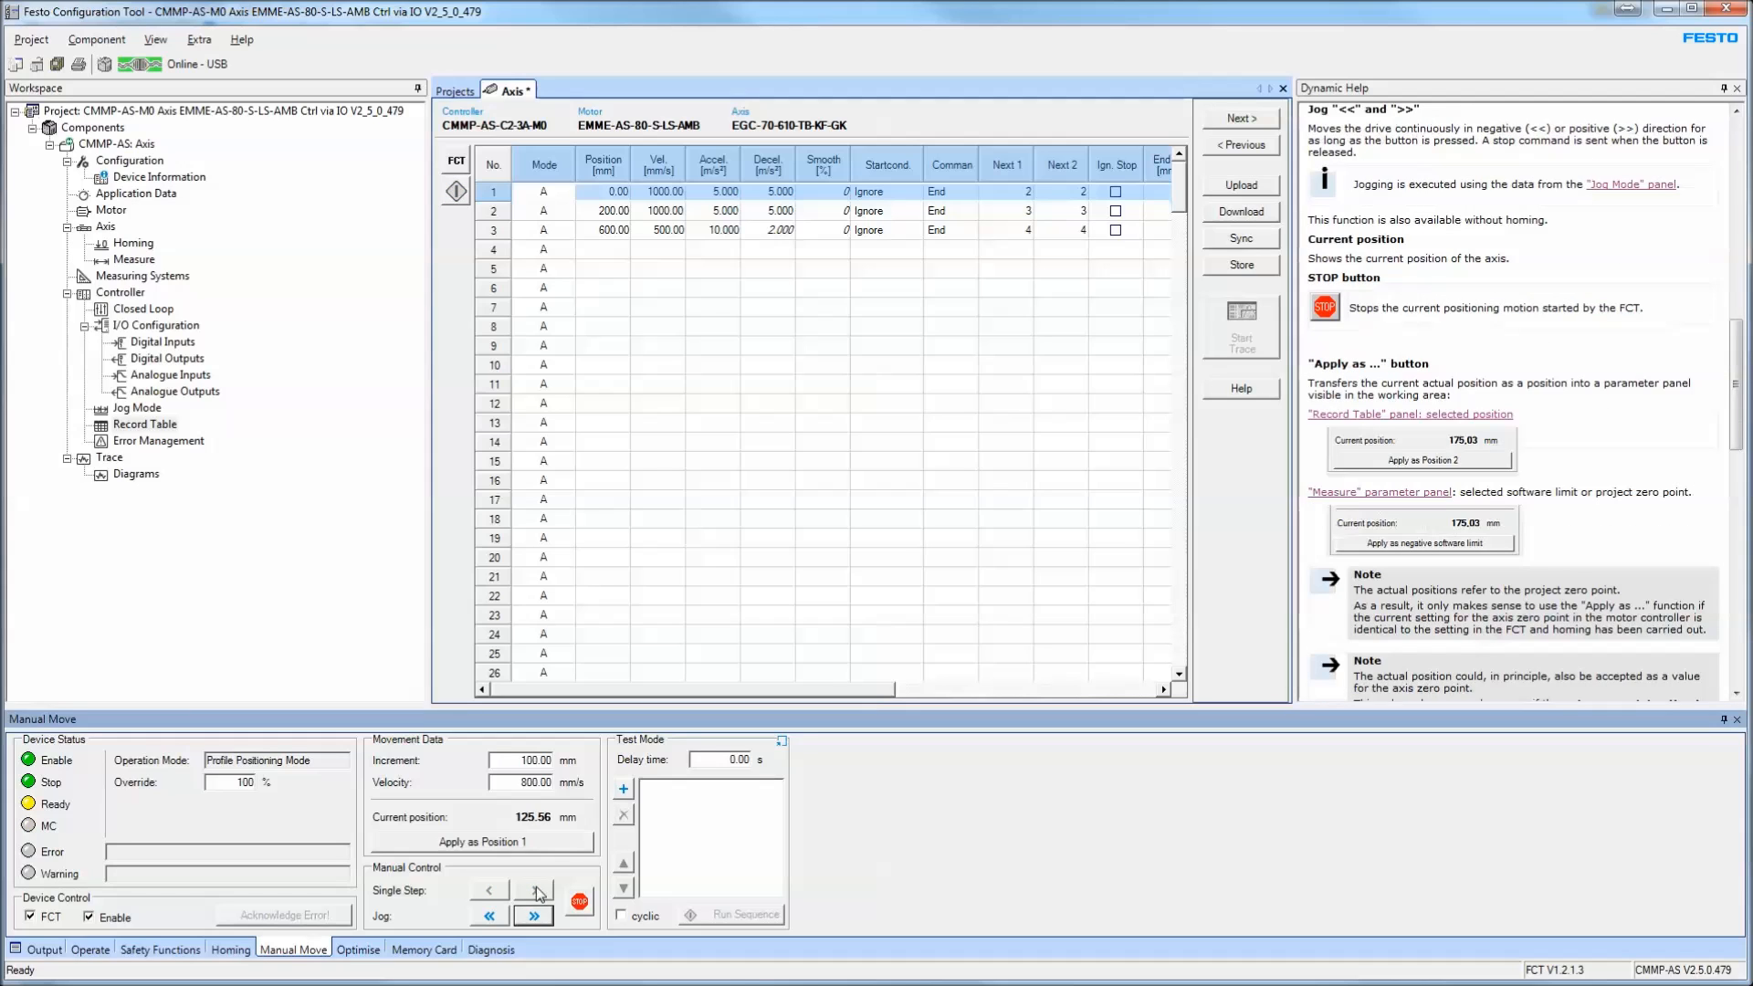
{"action": "left_click", "coordinate": [488, 891]}
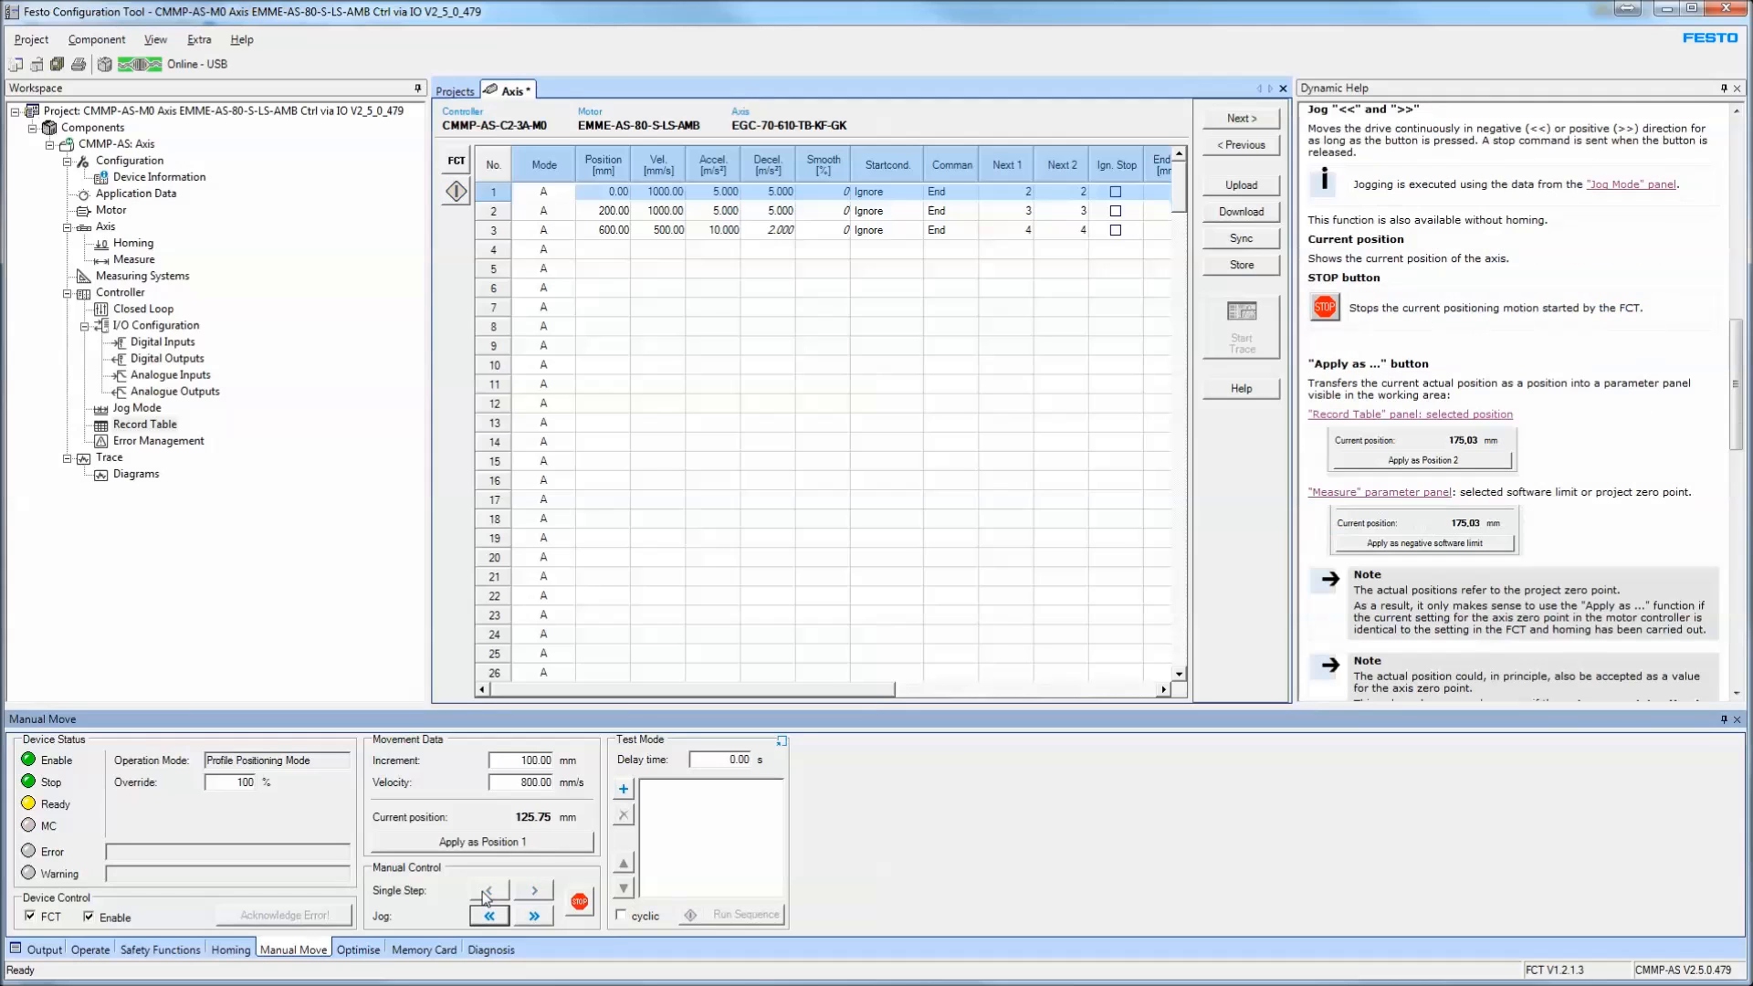
{"action": "left_click", "coordinate": [541, 893]}
{"action": "left_click", "coordinate": [530, 917]}
{"action": "left_click", "coordinate": [488, 918]}
Check when Move to position is available by selecting records 2 to 4 and switching Enable off and back on
{"action": "left_click", "coordinate": [497, 211]}
{"action": "left_click", "coordinate": [494, 233]}
{"action": "left_click", "coordinate": [494, 212]}
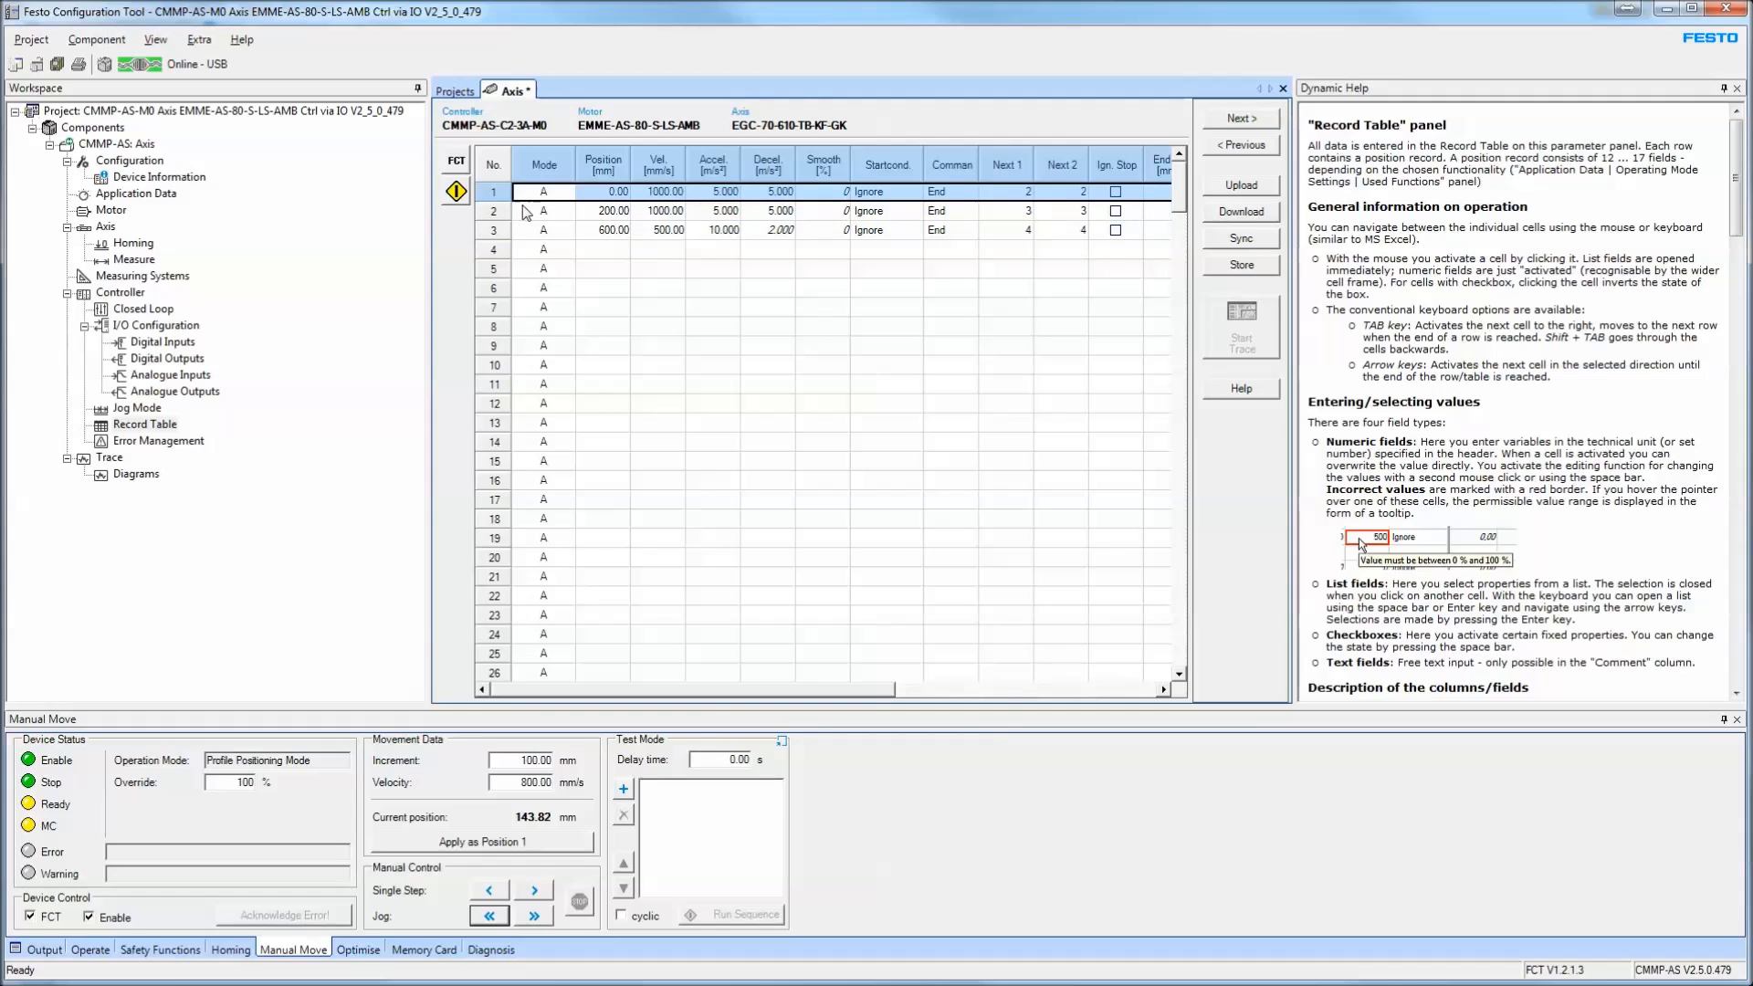
{"action": "left_click", "coordinate": [494, 247]}
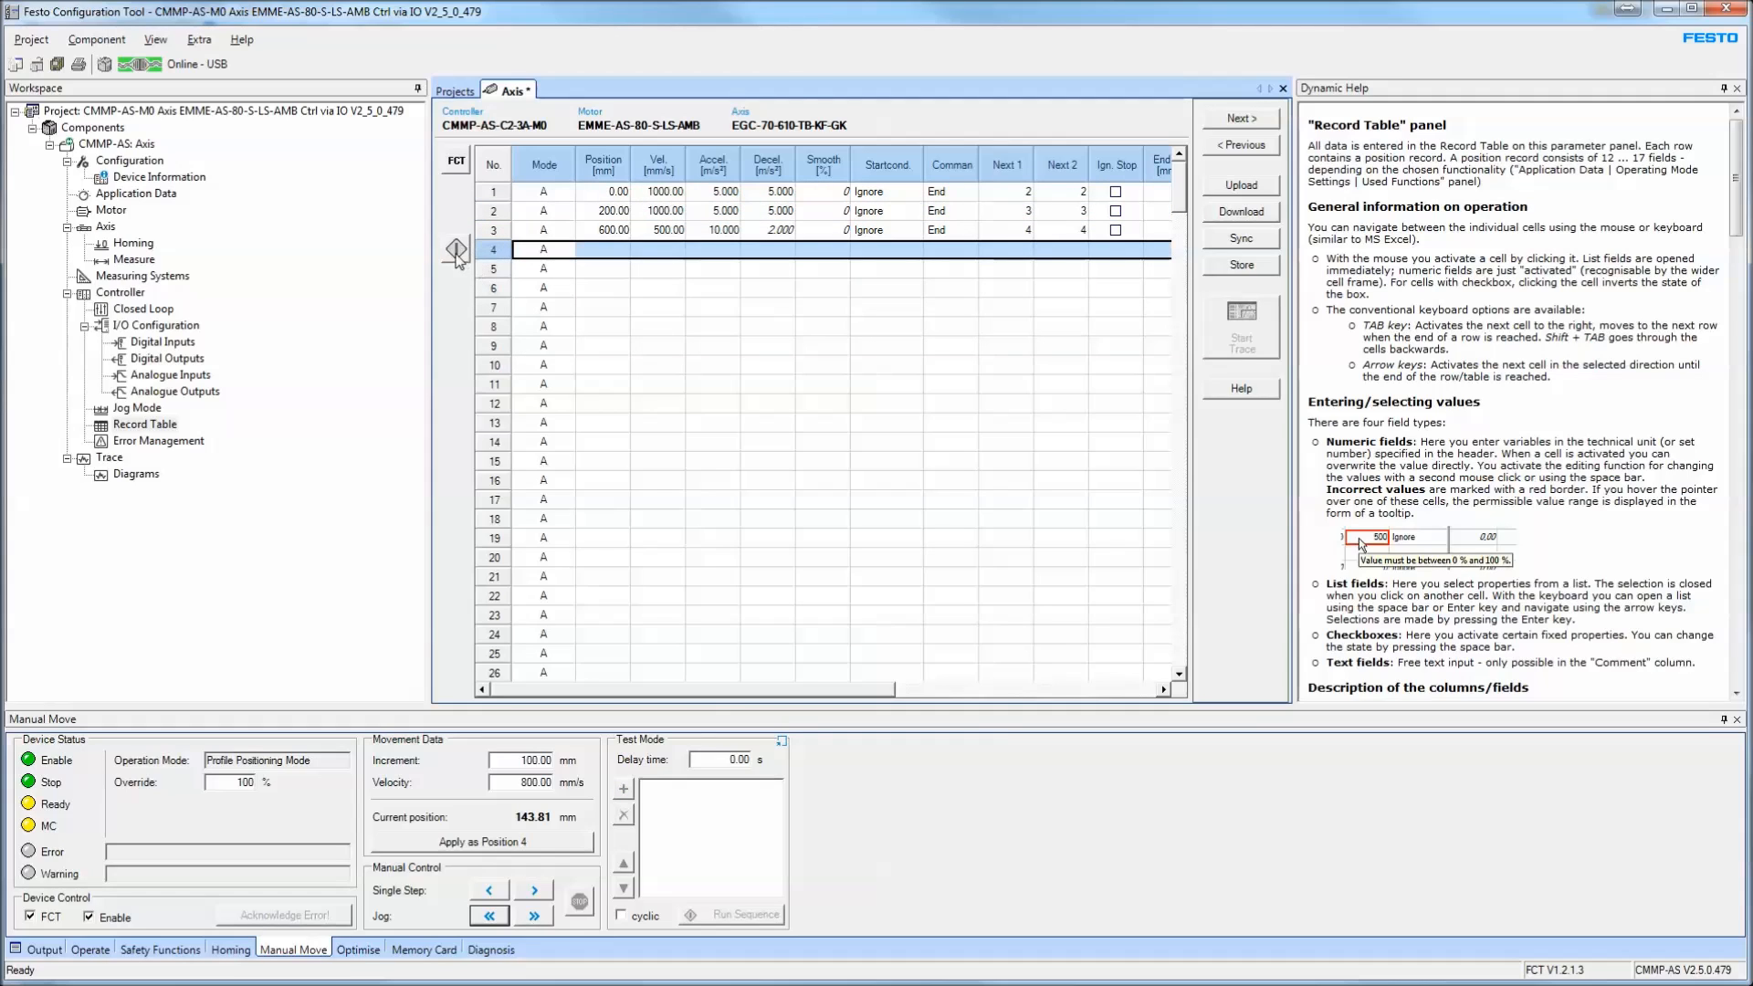
{"action": "left_click", "coordinate": [506, 234]}
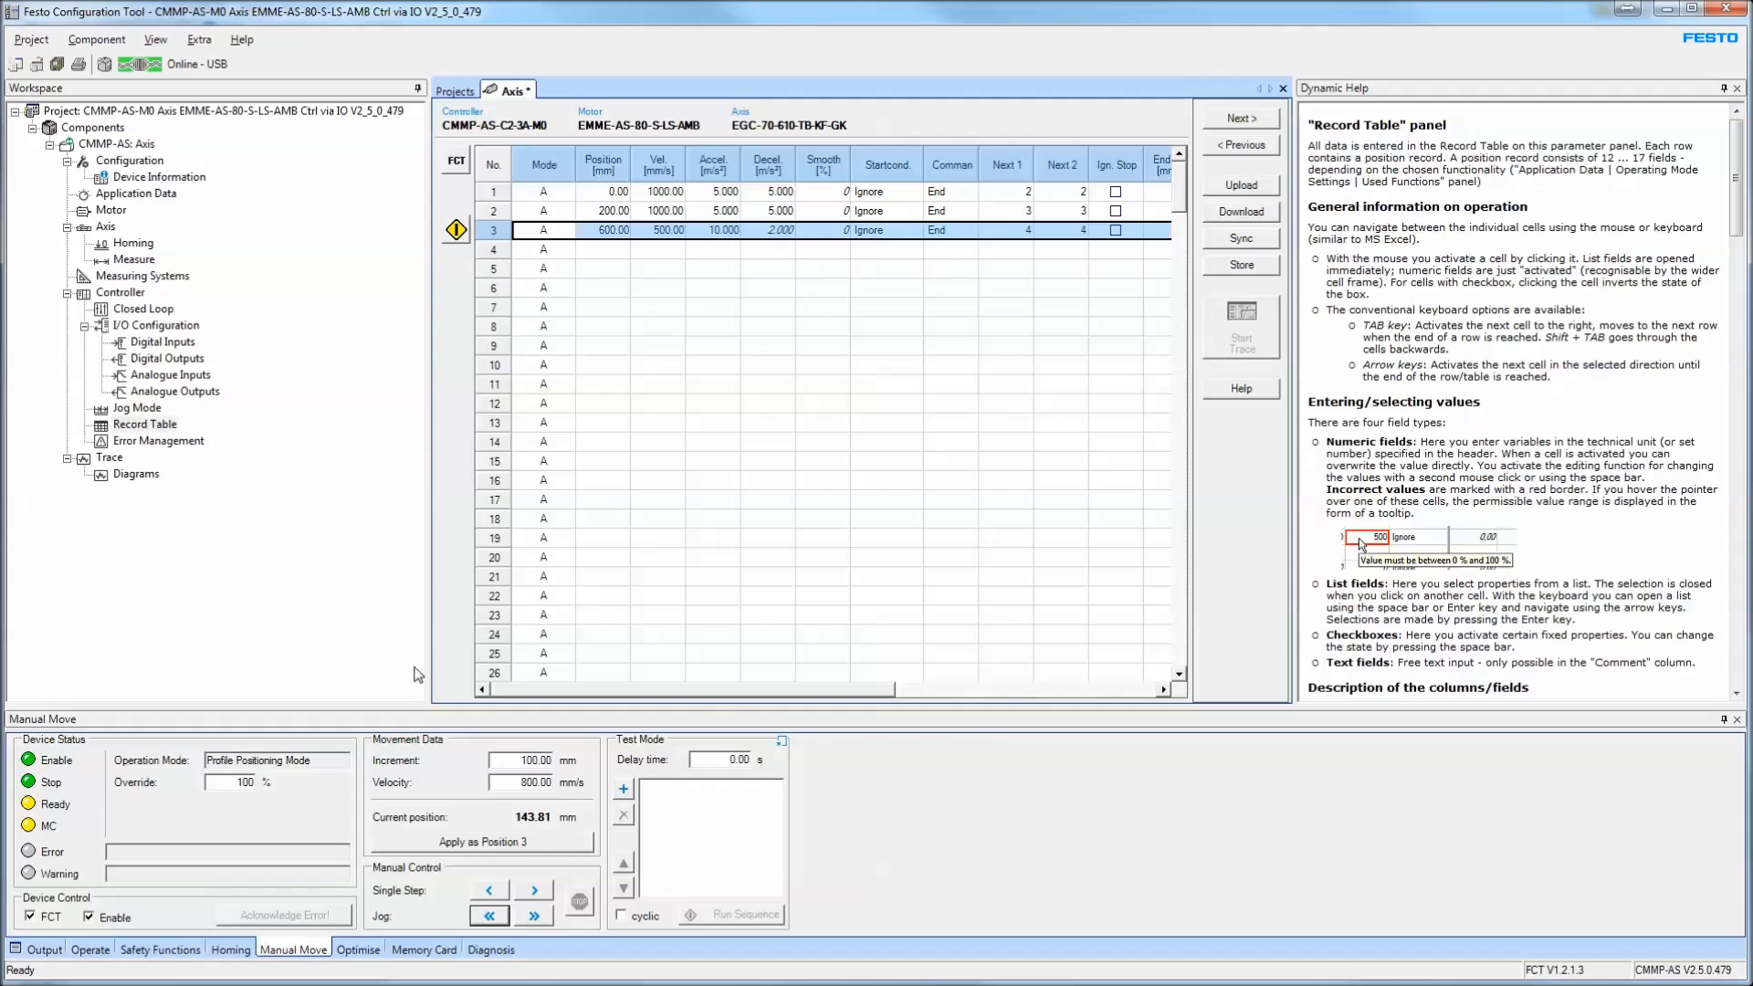
{"action": "left_click", "coordinate": [102, 917]}
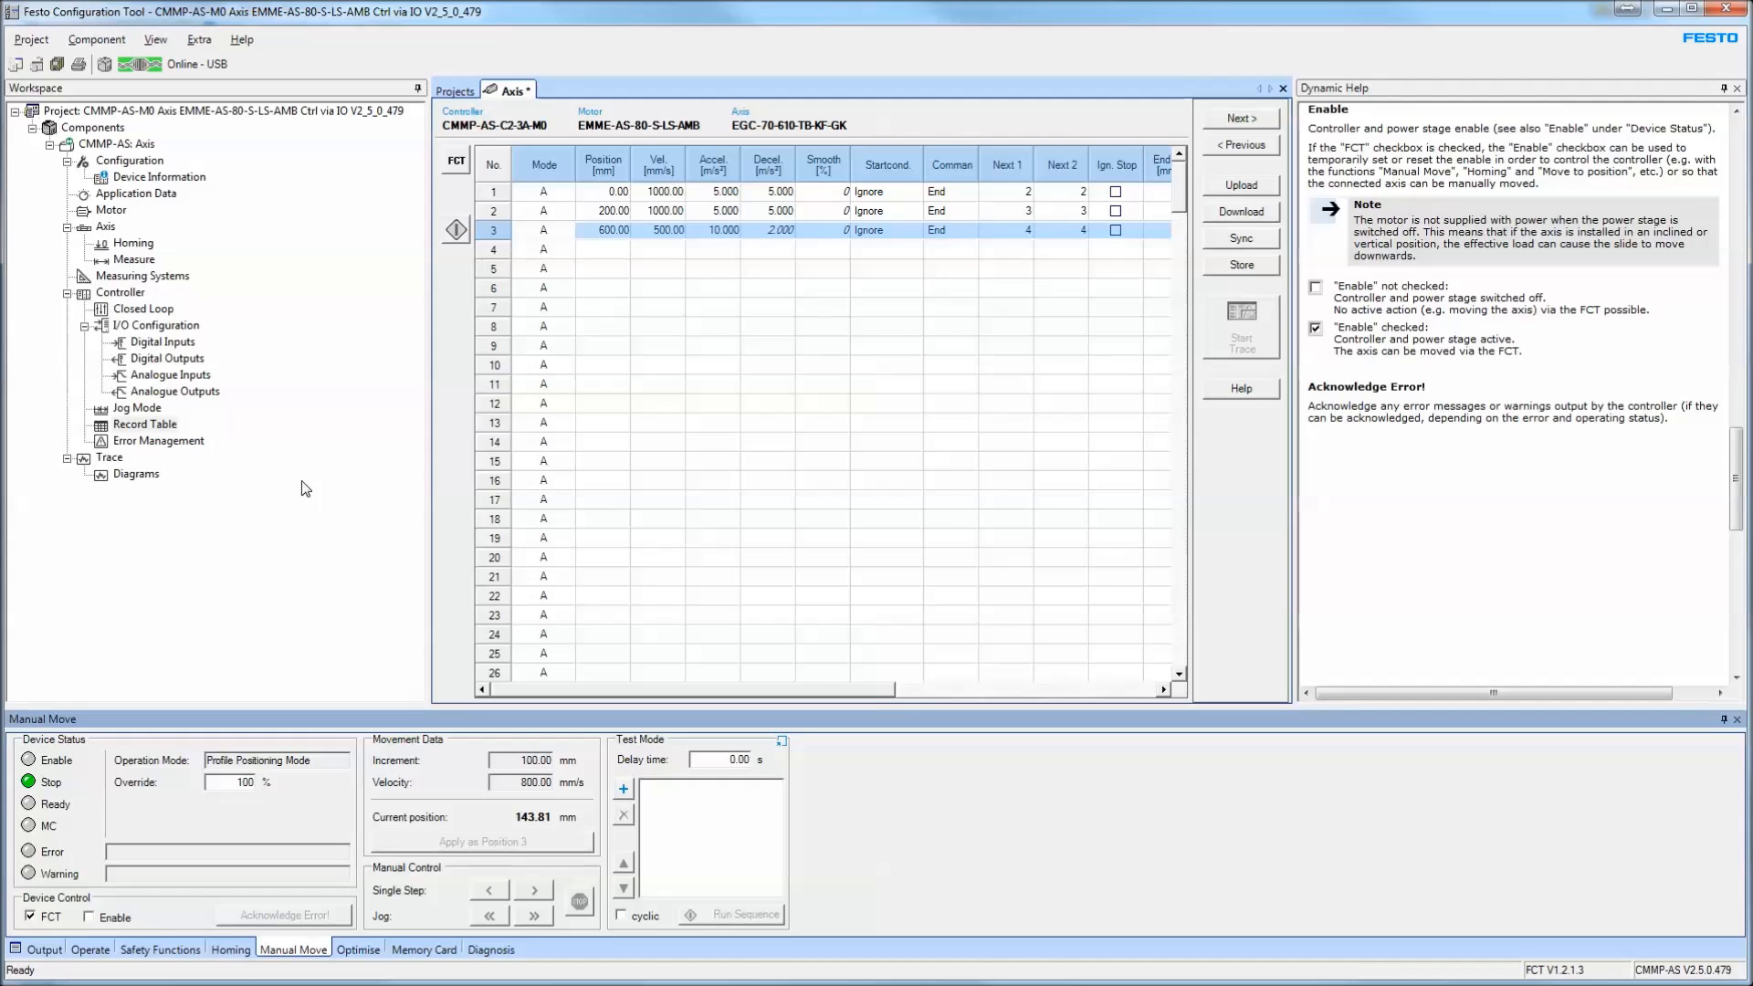
{"action": "left_click", "coordinate": [119, 918]}
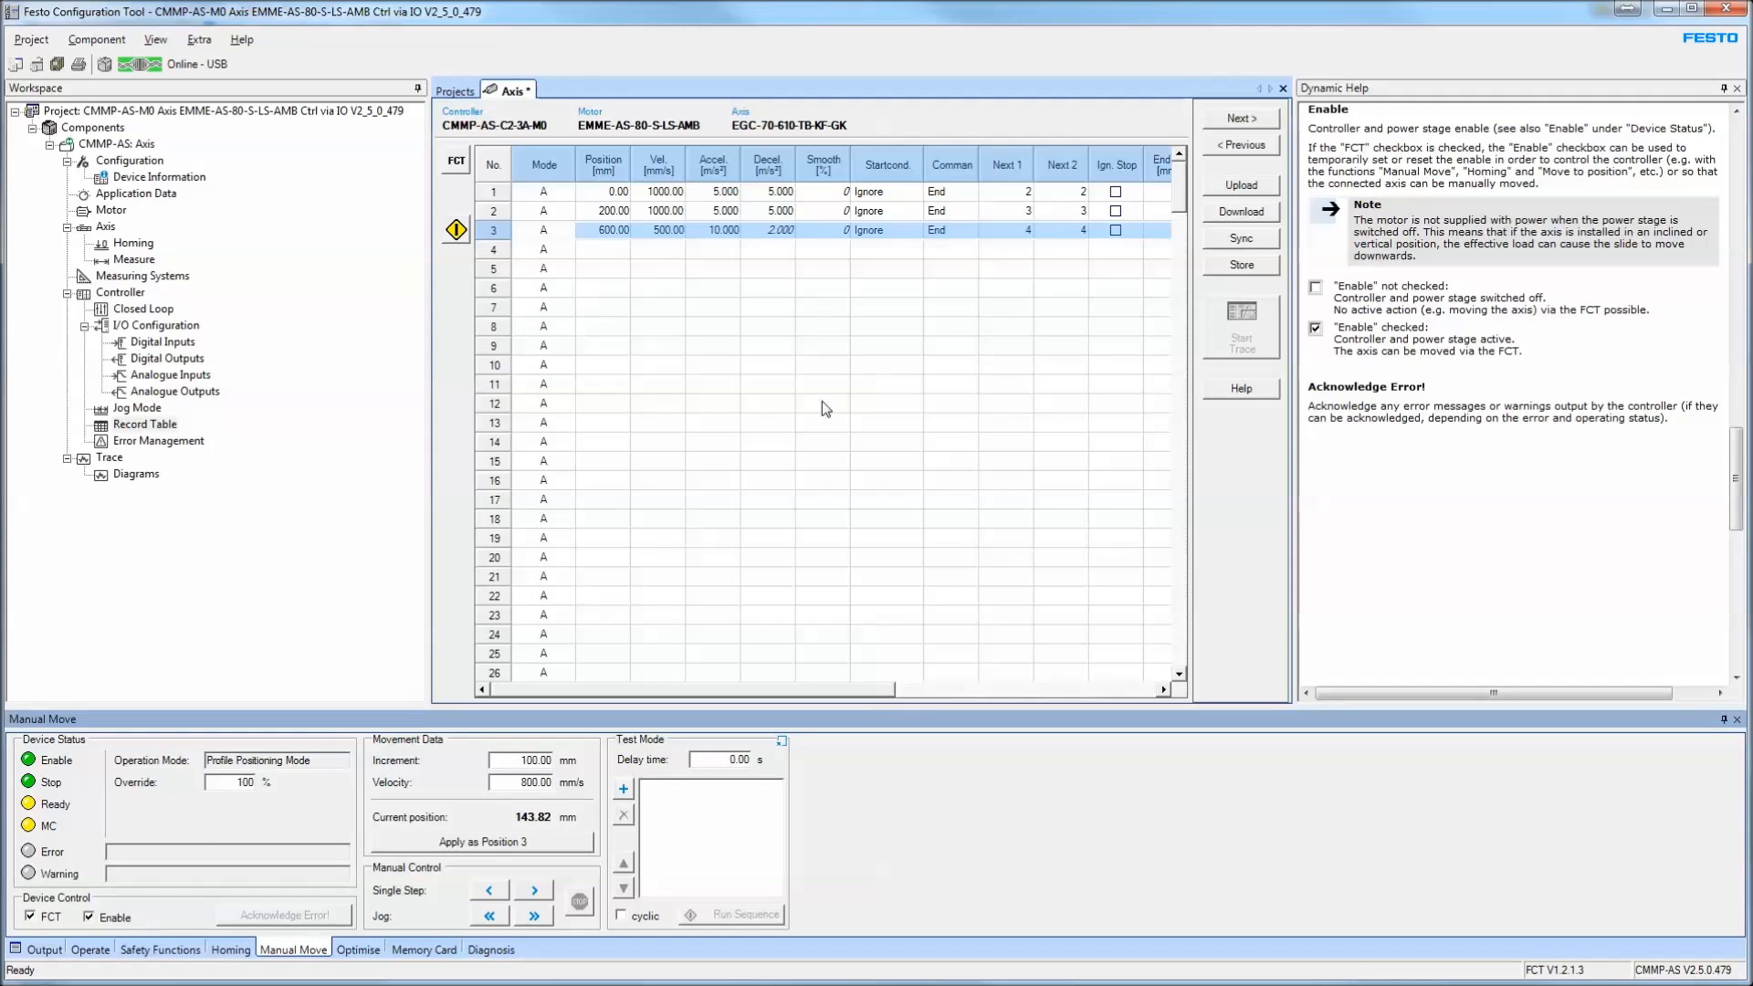
Move the axis to the positions of records 2 and 3 and check the current position
{"action": "left_click", "coordinate": [493, 213]}
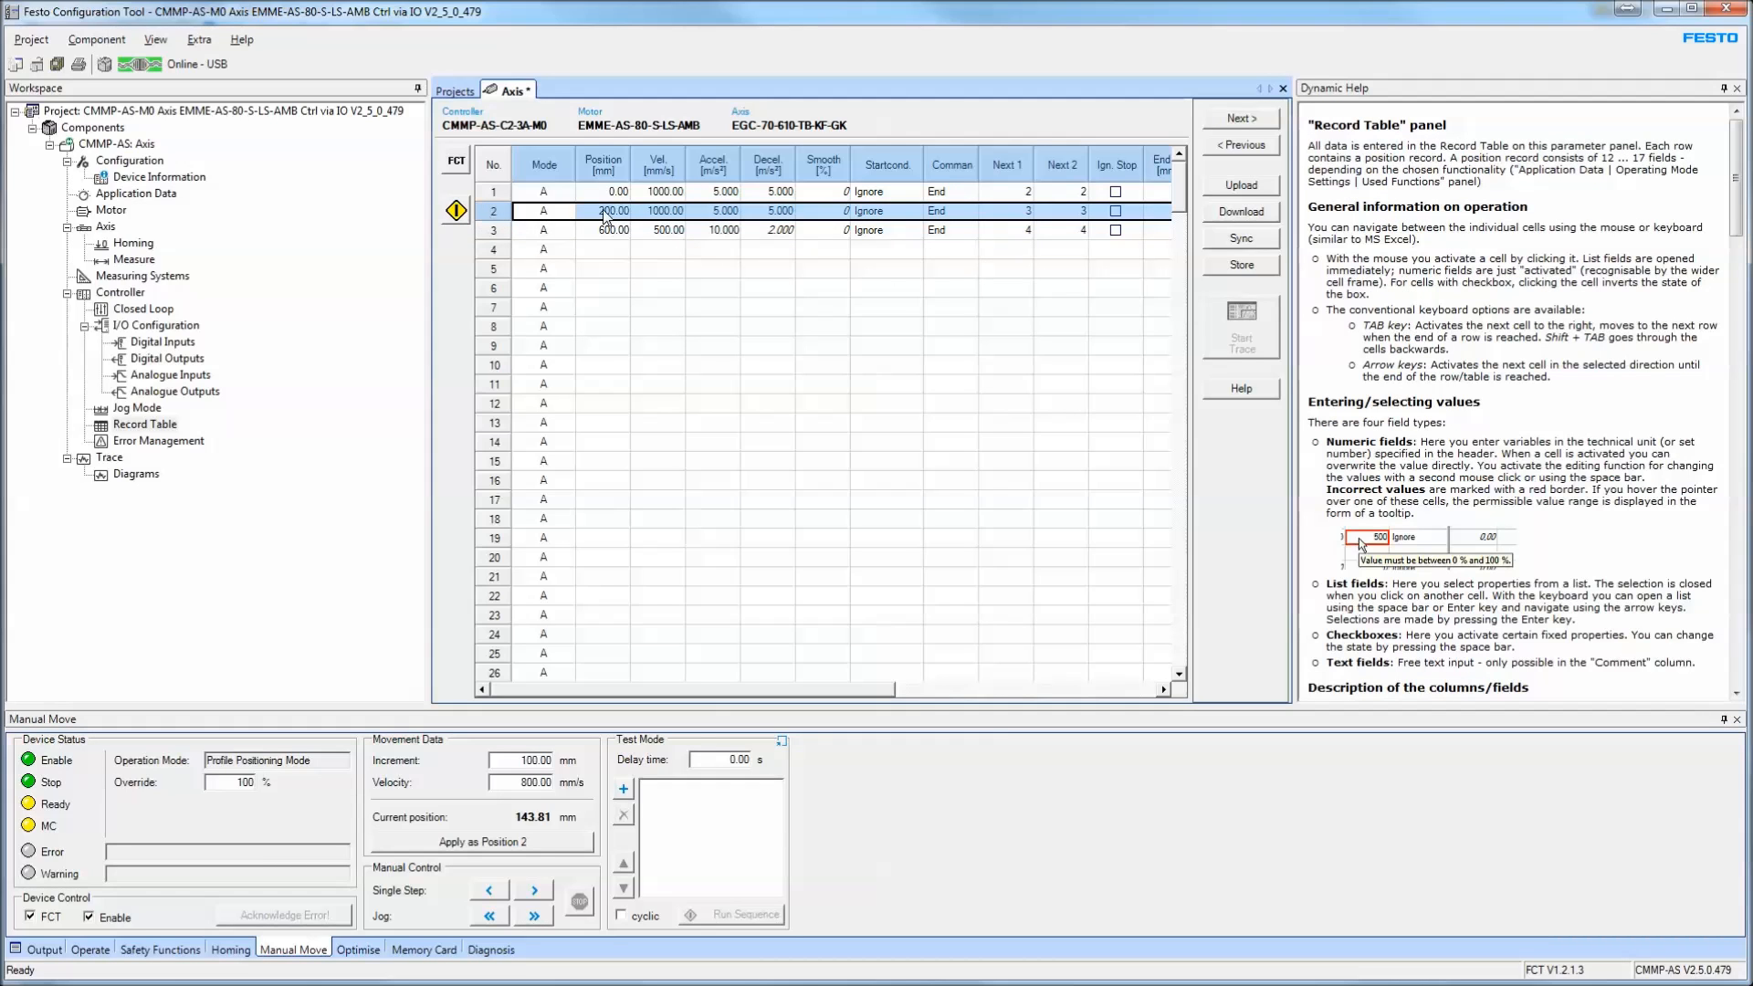
{"action": "left_click", "coordinate": [459, 216]}
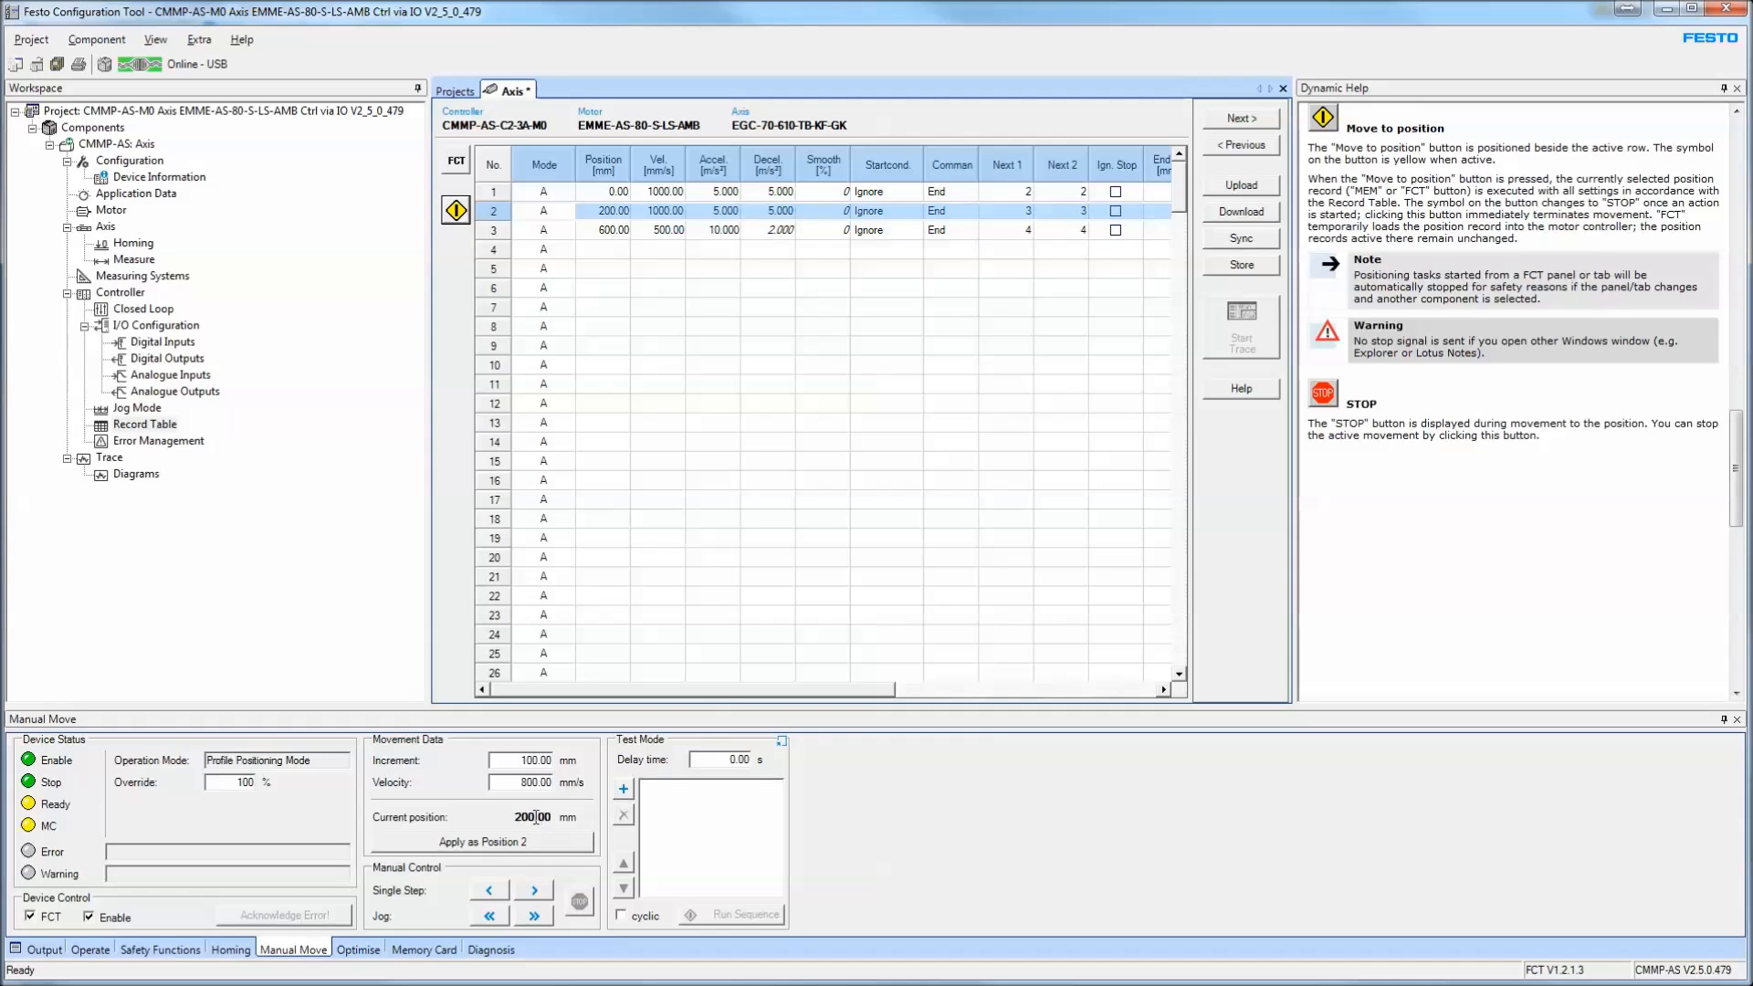
{"action": "left_click", "coordinate": [494, 230]}
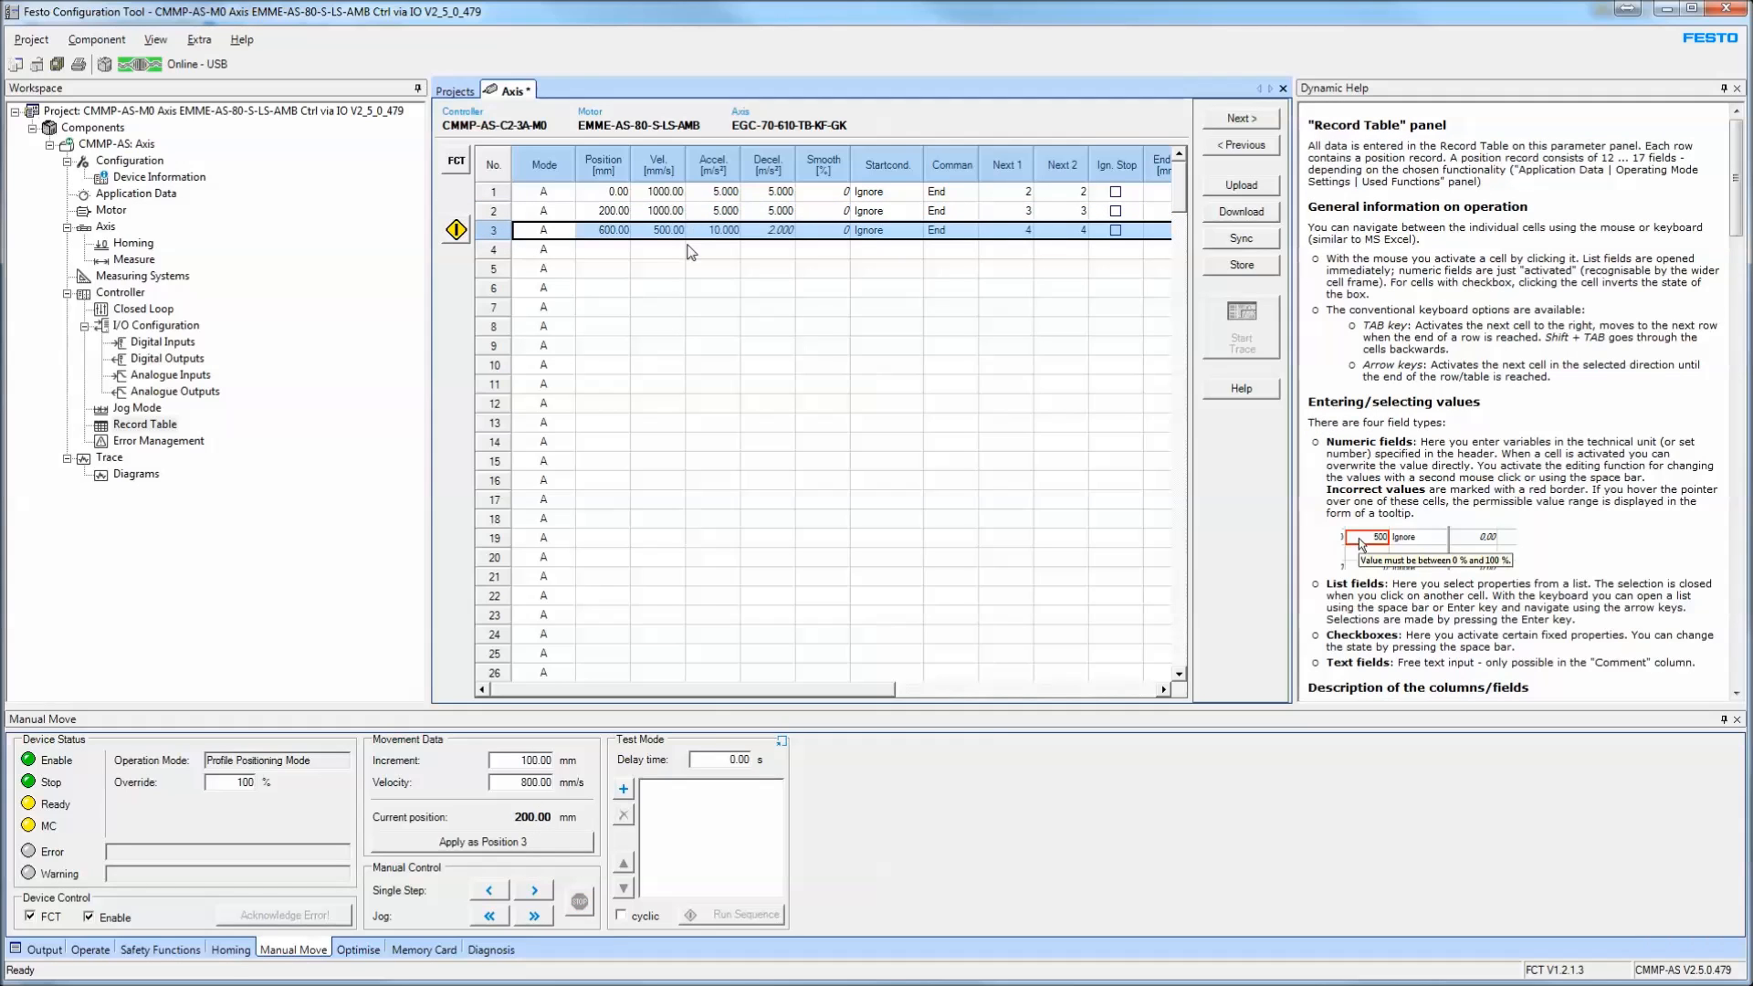
{"action": "left_click", "coordinate": [457, 229]}
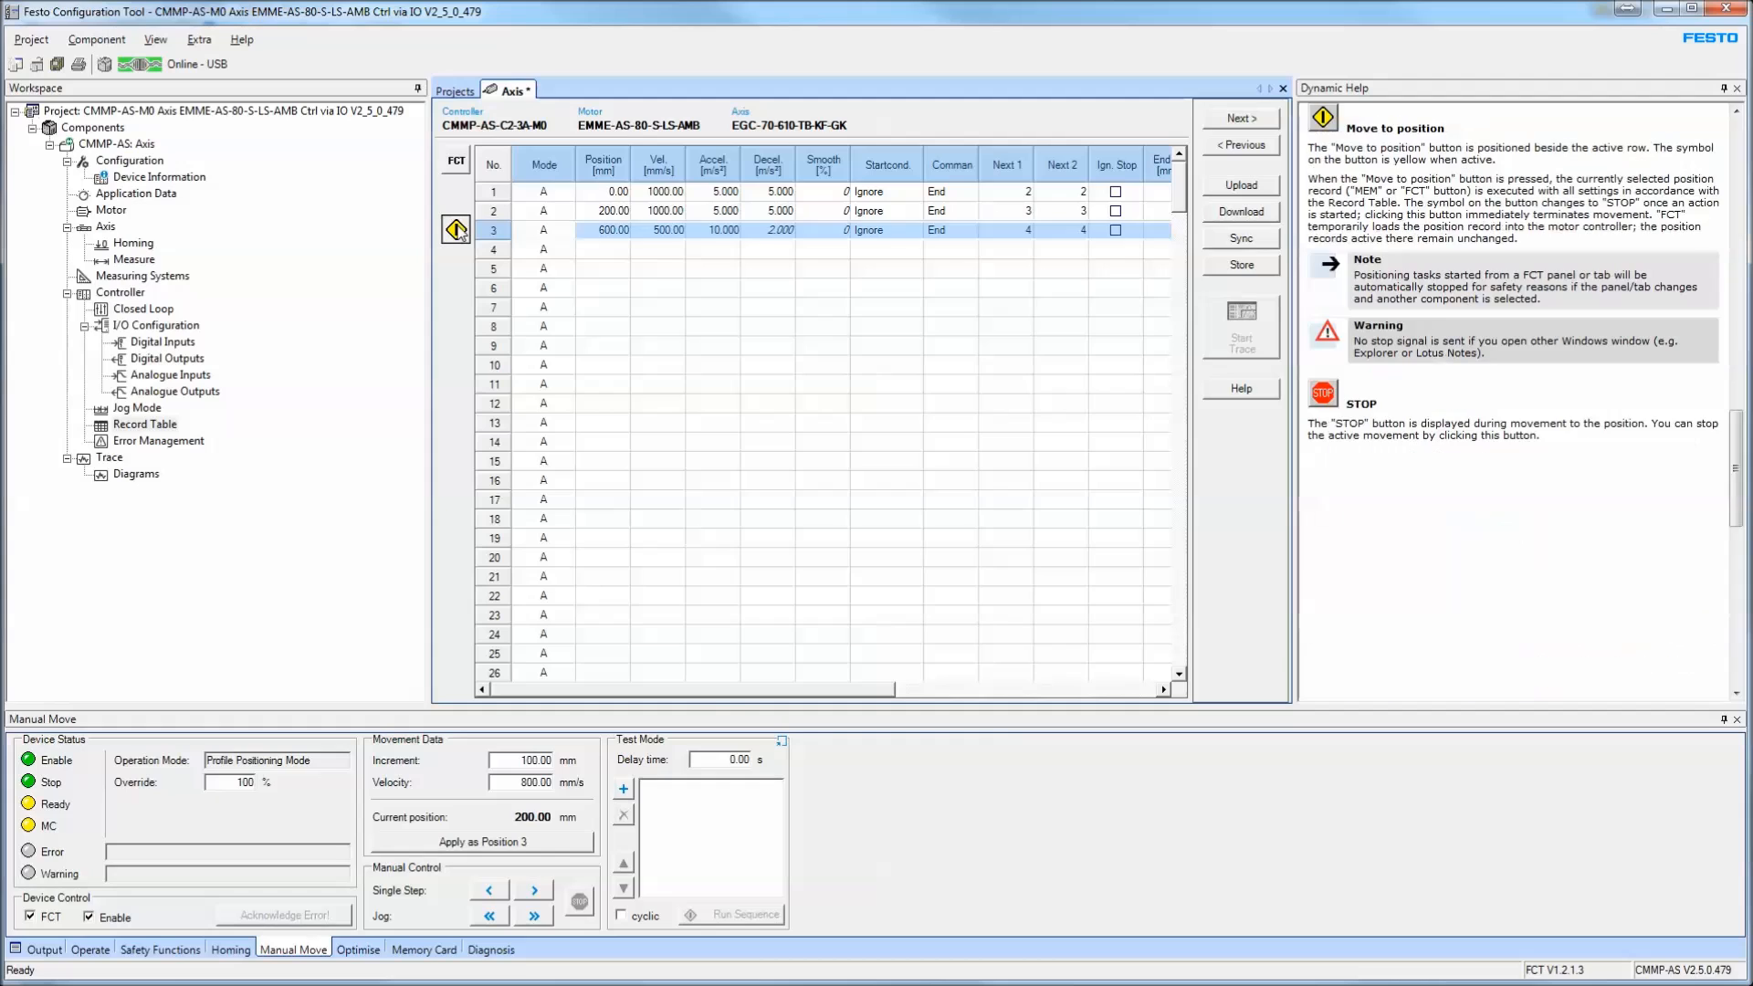
{"action": "double_click", "coordinate": [512, 816]}
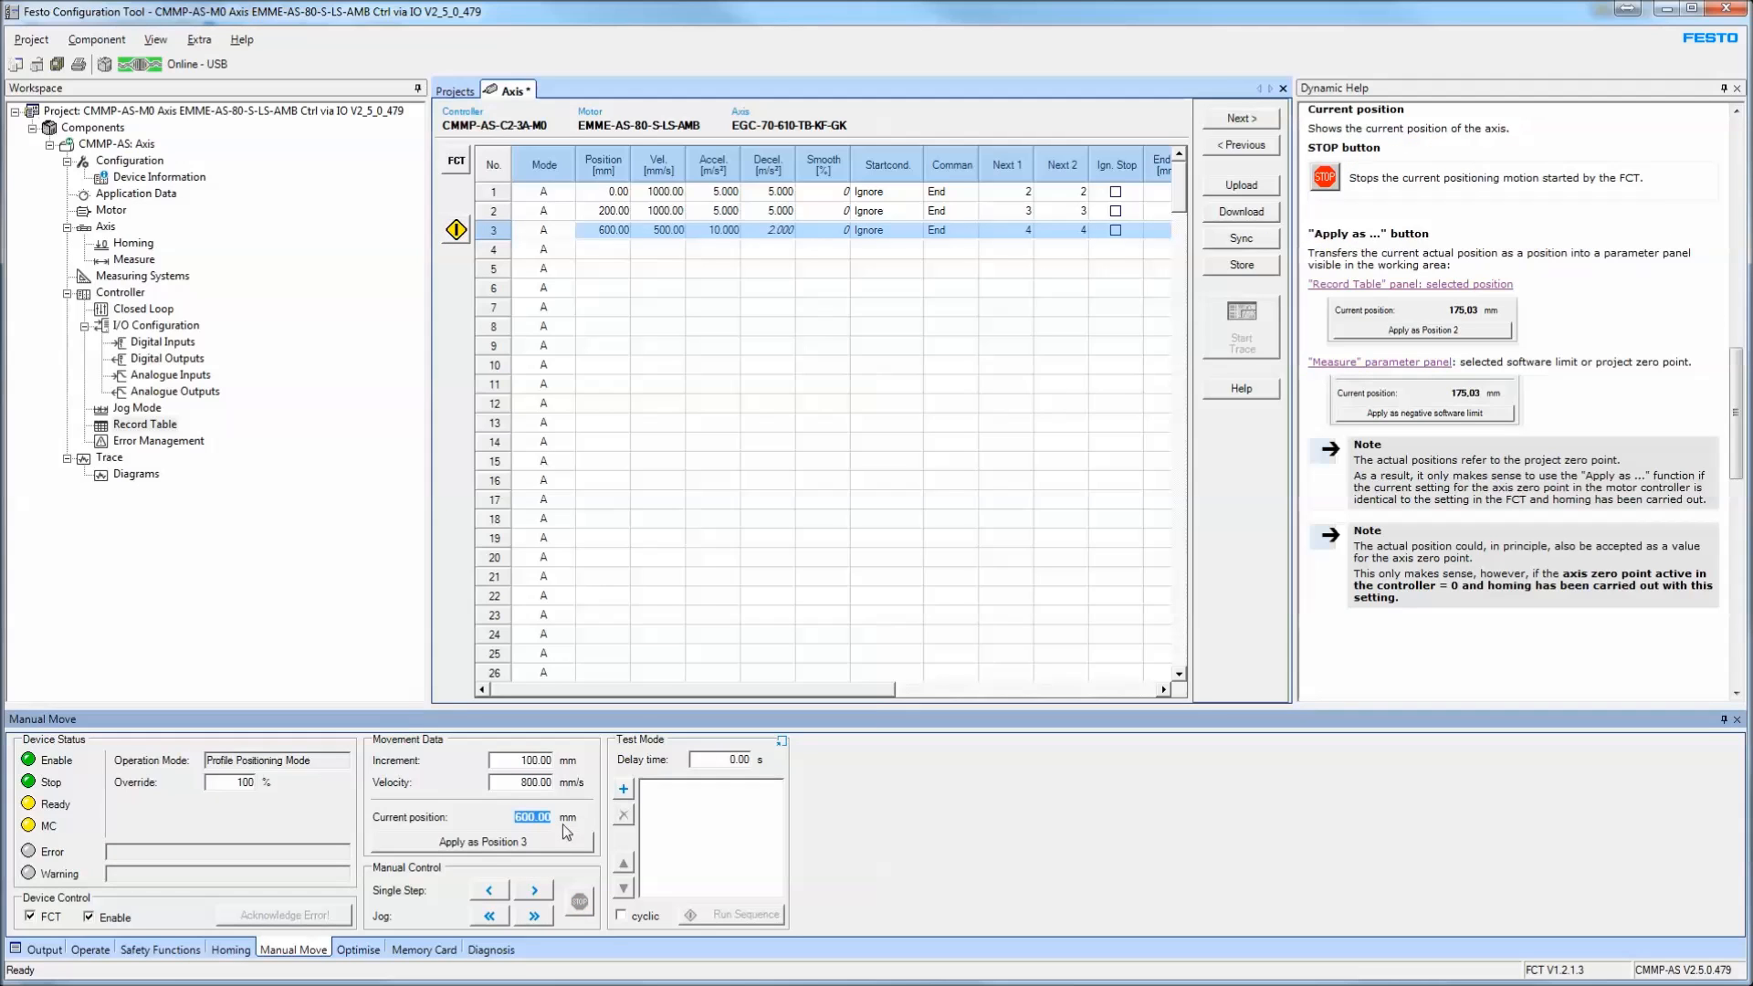
Examine the target and actual positions in the Operate data and the values selectable for the Dynamic Data display
{"action": "left_click", "coordinate": [101, 953]}
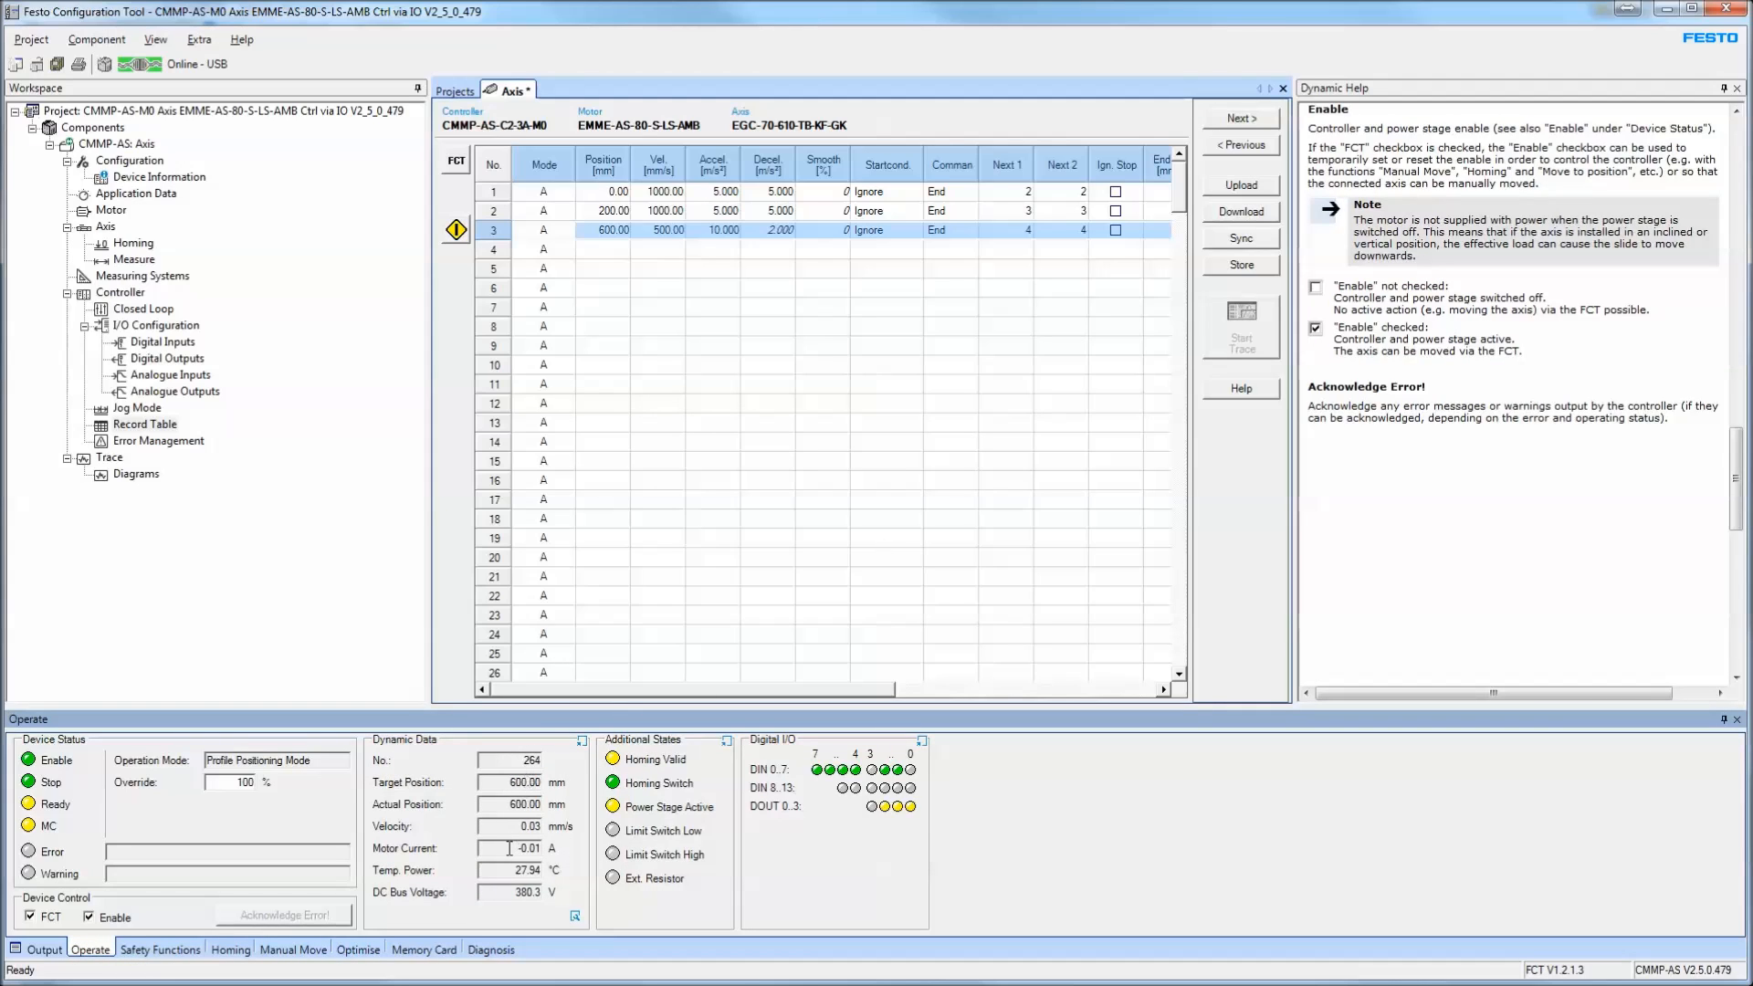
{"action": "left_click", "coordinate": [513, 807]}
{"action": "left_click", "coordinate": [511, 783]}
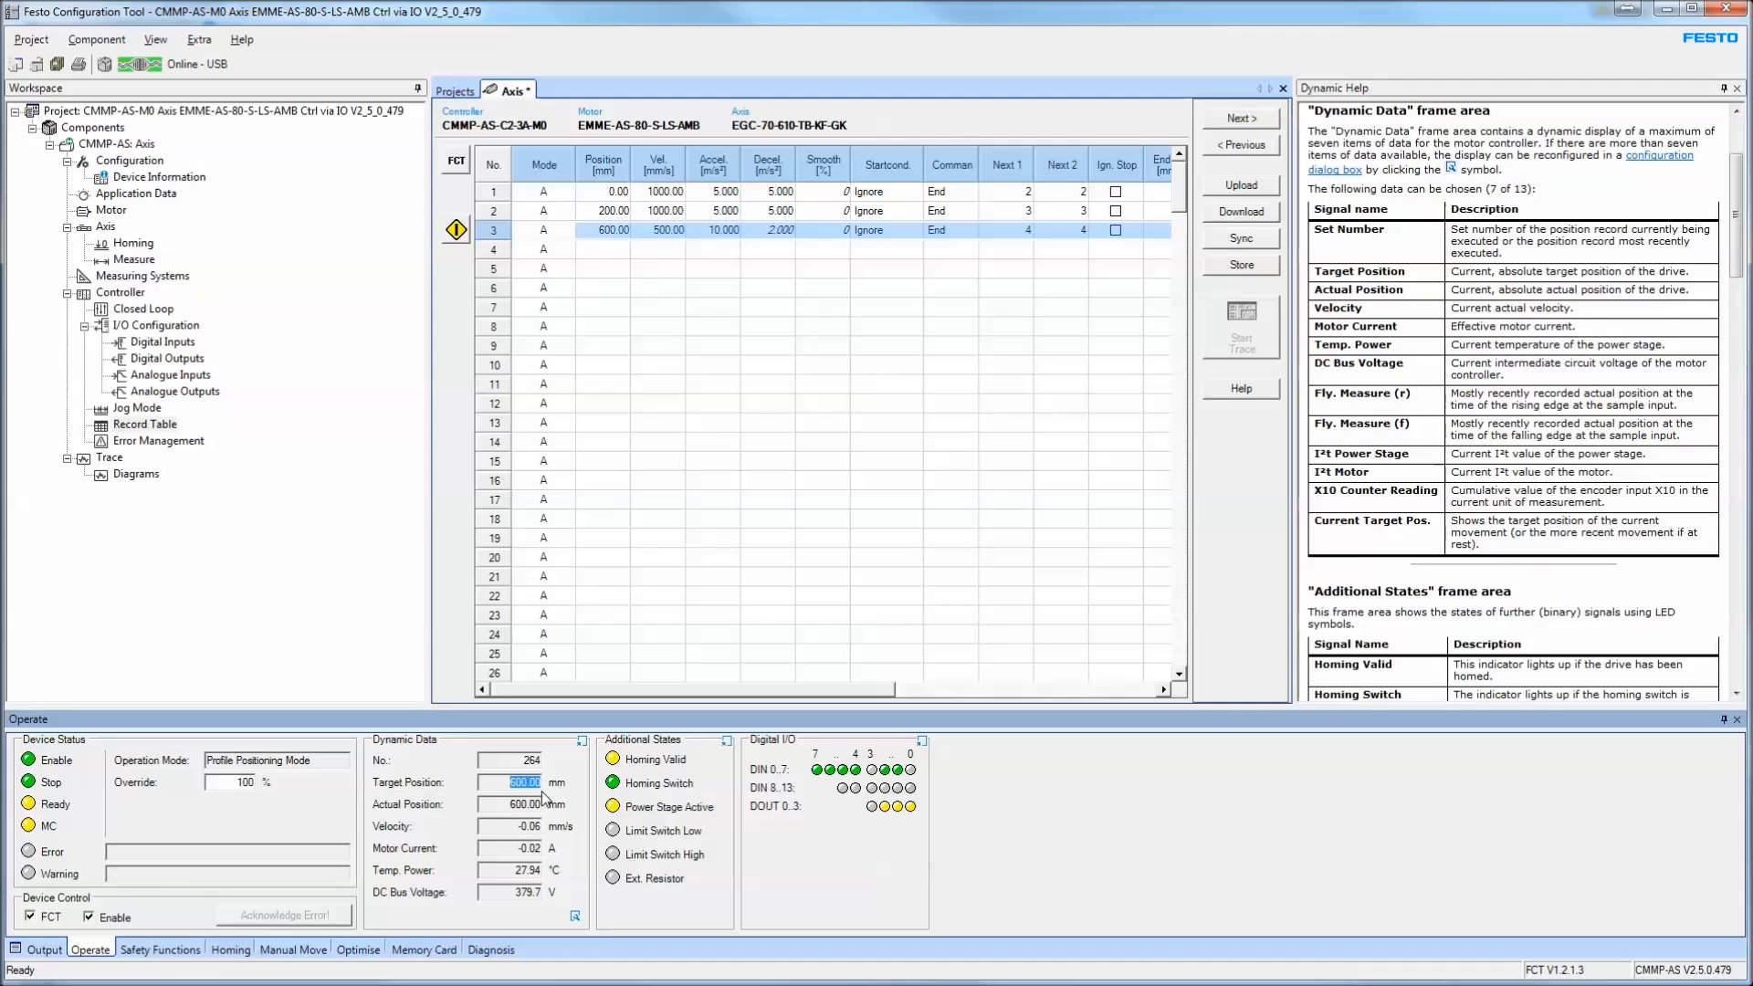
{"action": "left_click", "coordinate": [496, 807]}
{"action": "left_click", "coordinate": [576, 916]}
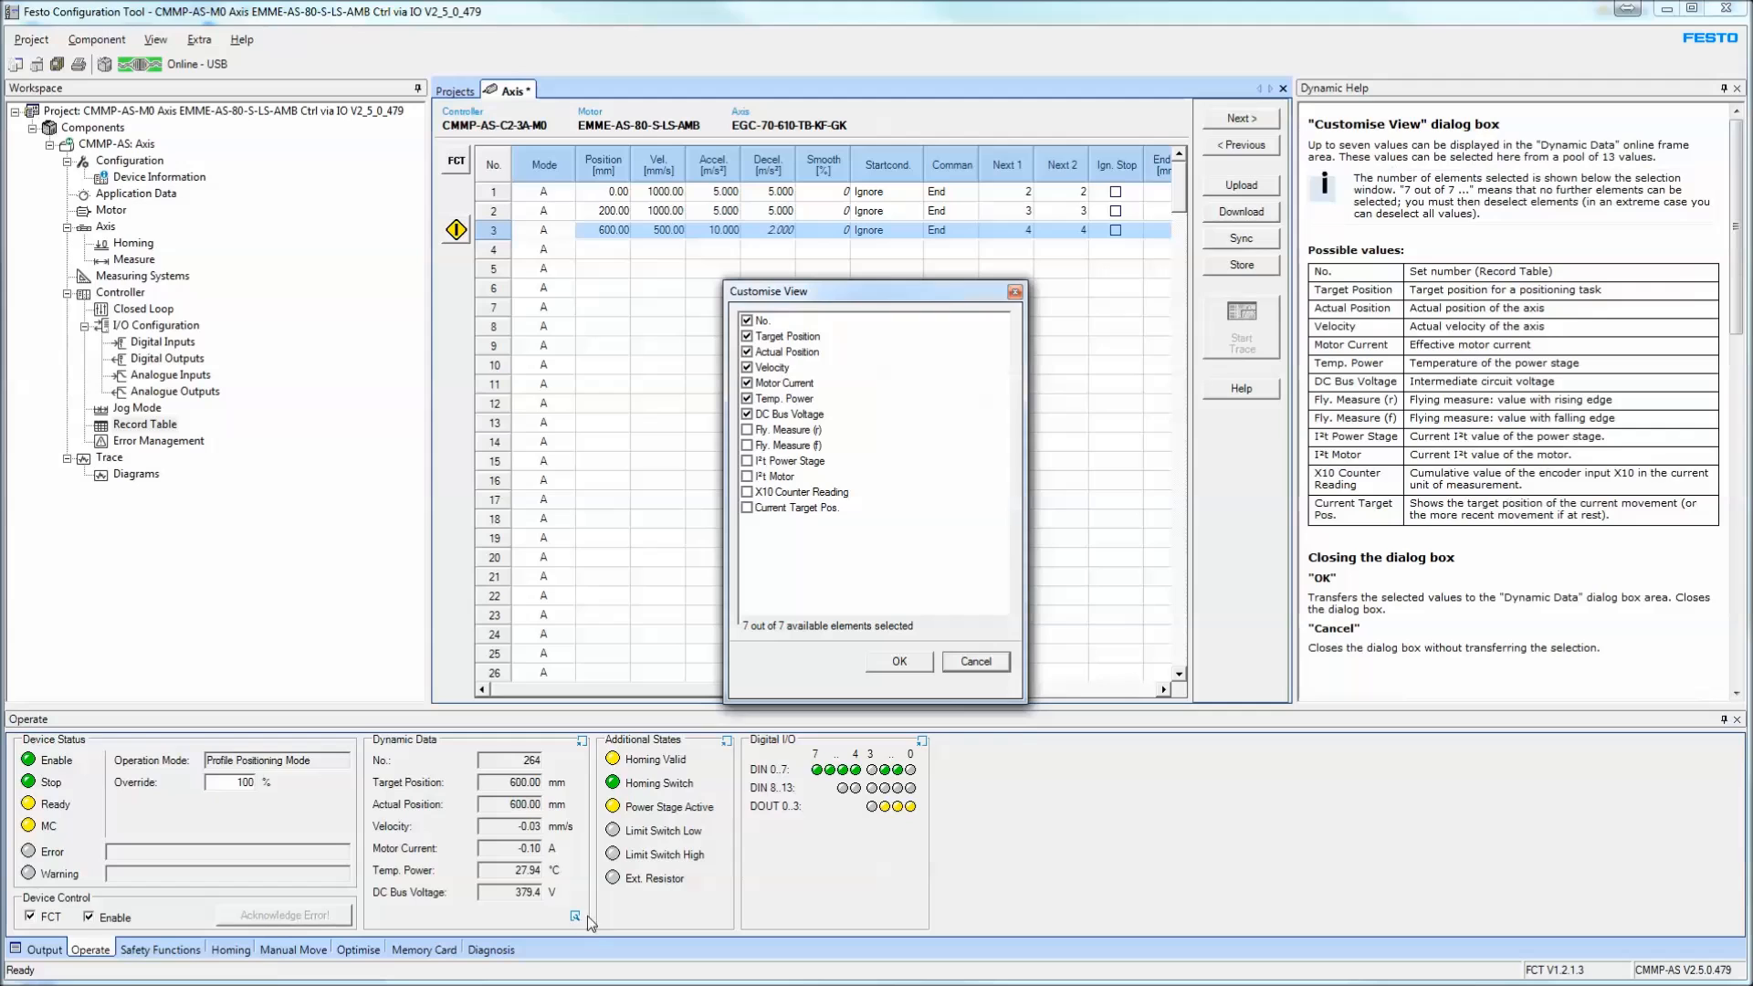
{"action": "left_click", "coordinate": [969, 664]}
Move the axis to the position of record 1 and release FCT Device Control
{"action": "left_click", "coordinate": [494, 191]}
{"action": "left_click", "coordinate": [456, 191]}
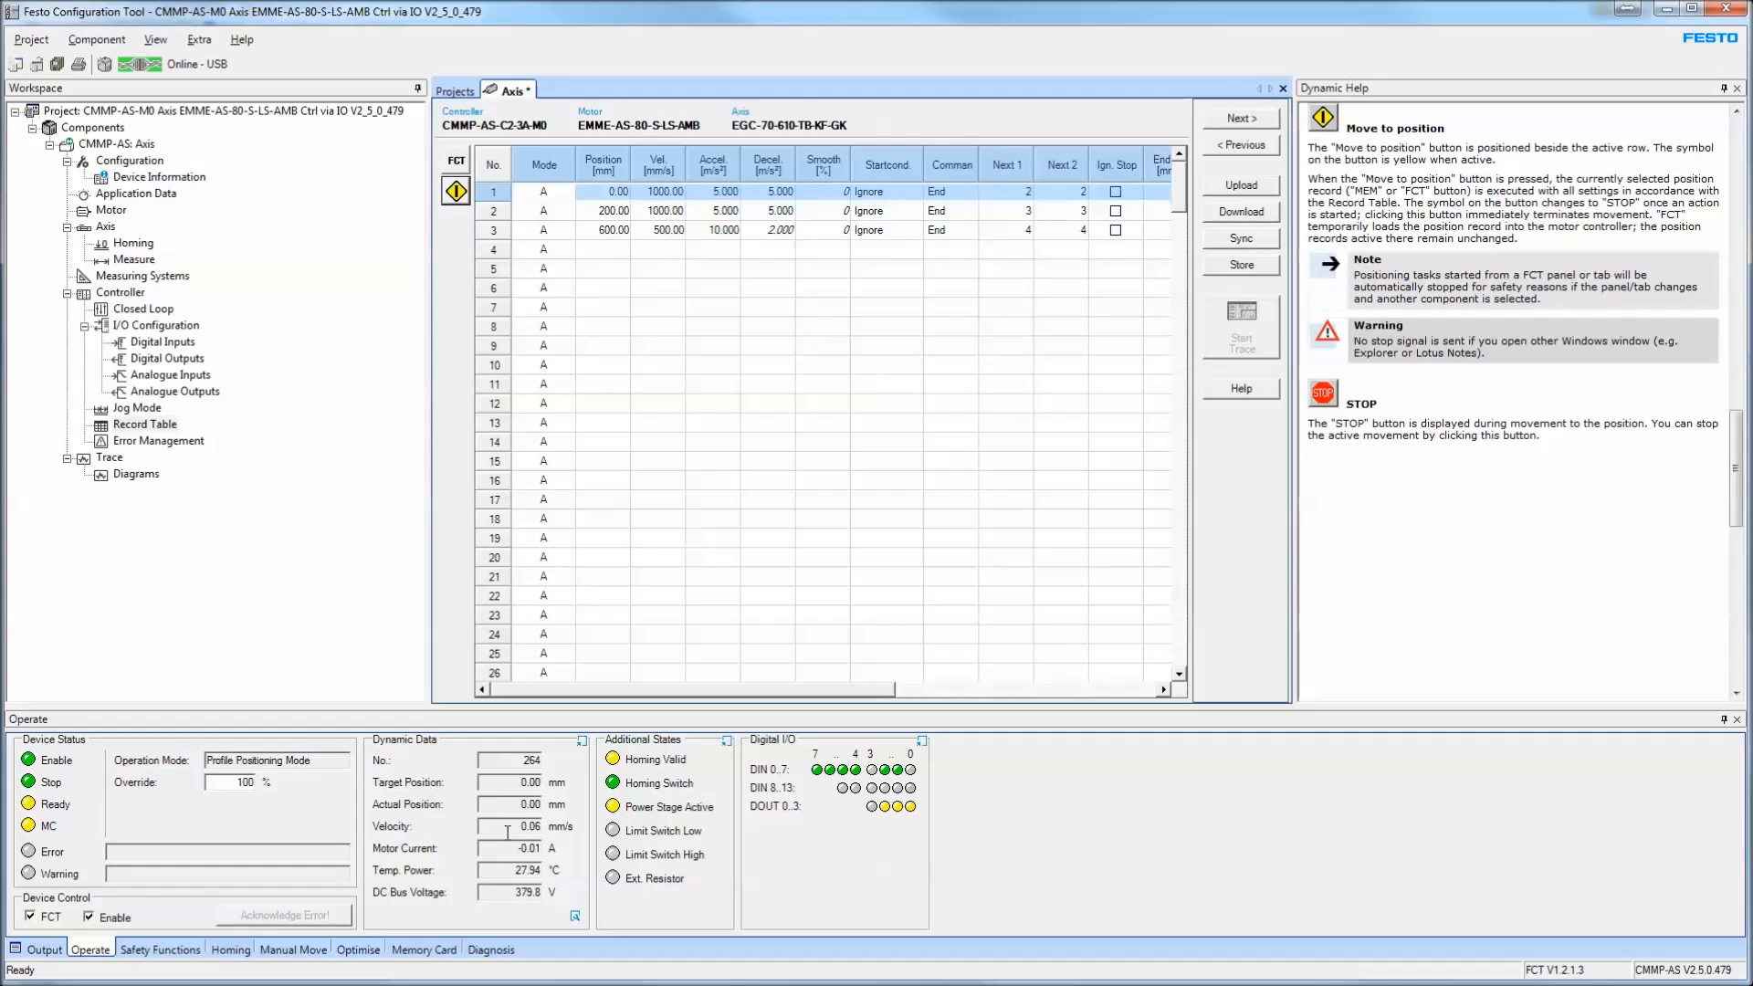
{"action": "left_click", "coordinate": [30, 915]}
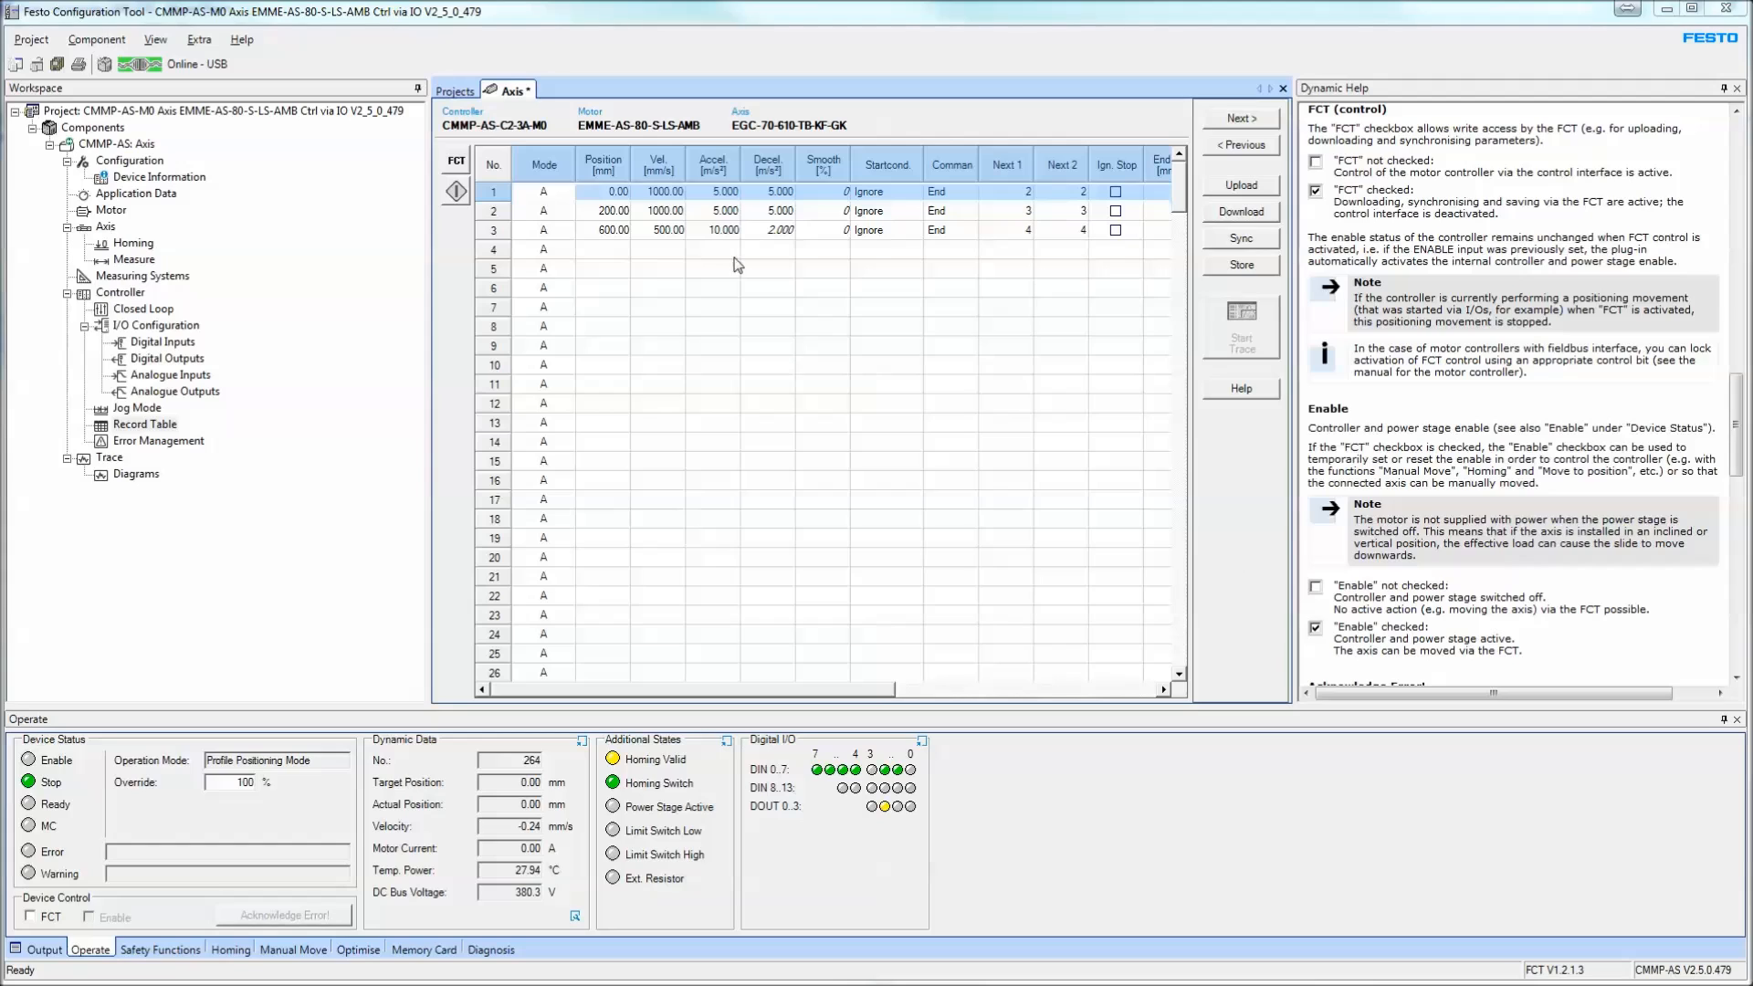
Select record 1 in the Record Table and switch FCT Device Control on and back off
{"action": "left_click", "coordinate": [495, 211]}
{"action": "left_click", "coordinate": [495, 193]}
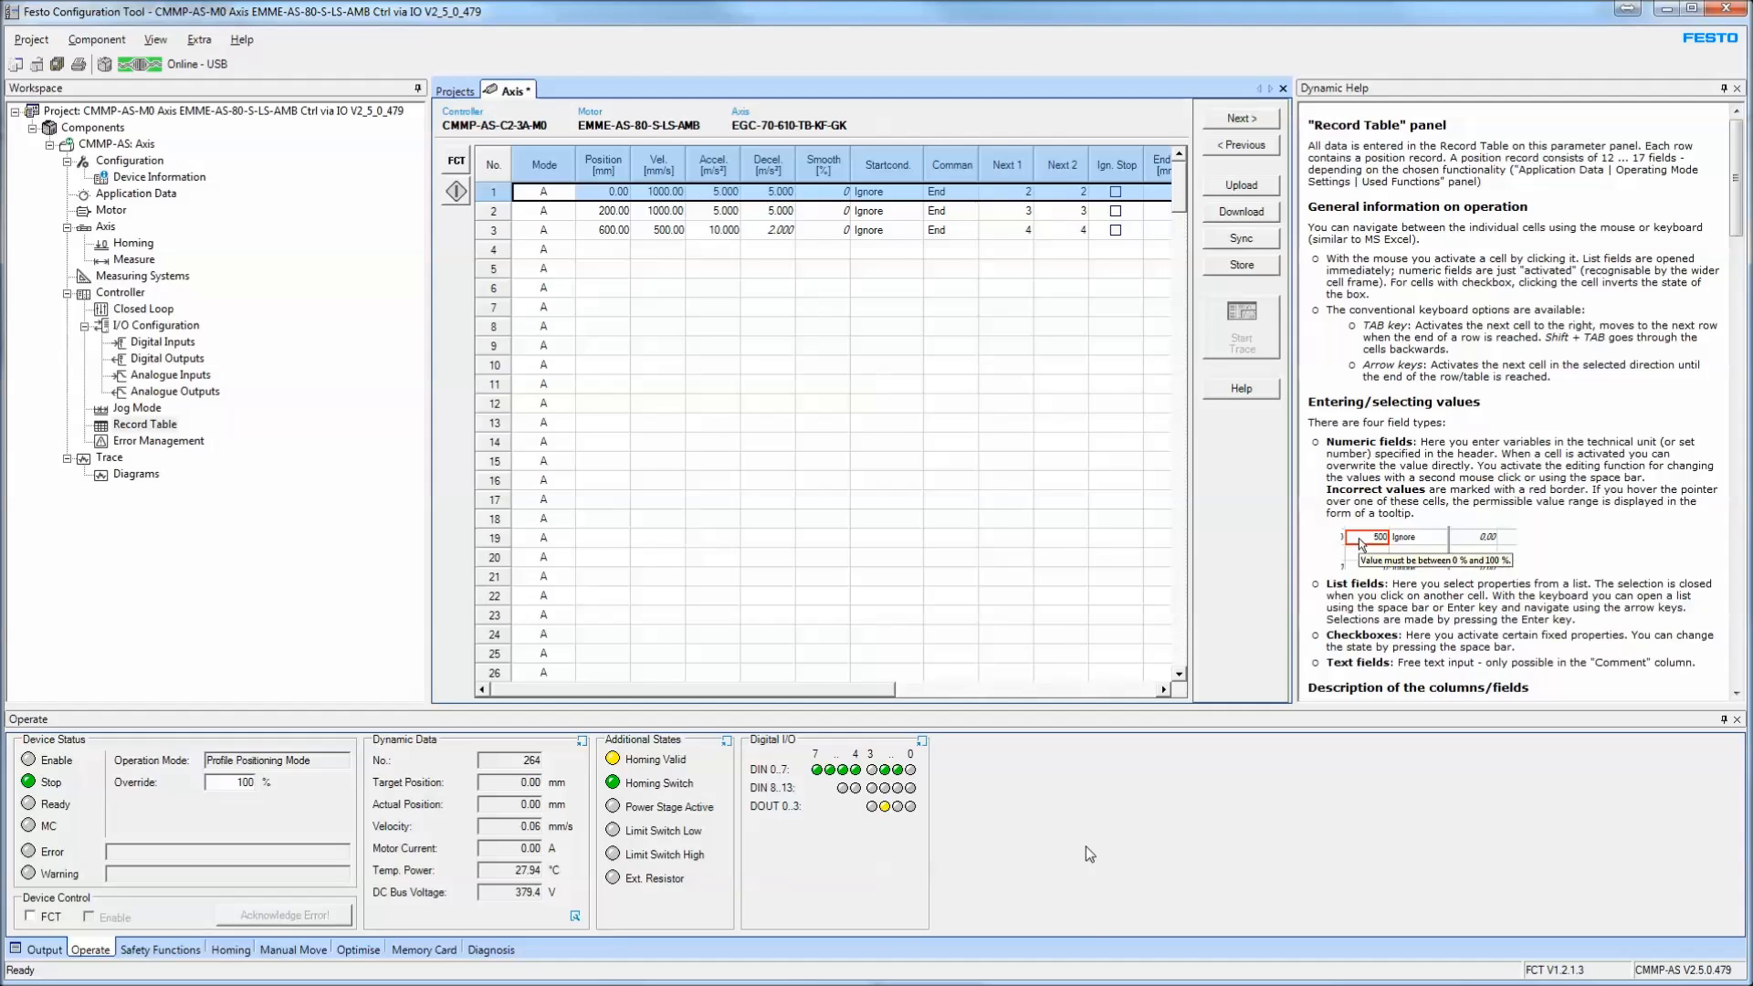
{"action": "left_click", "coordinate": [53, 918]}
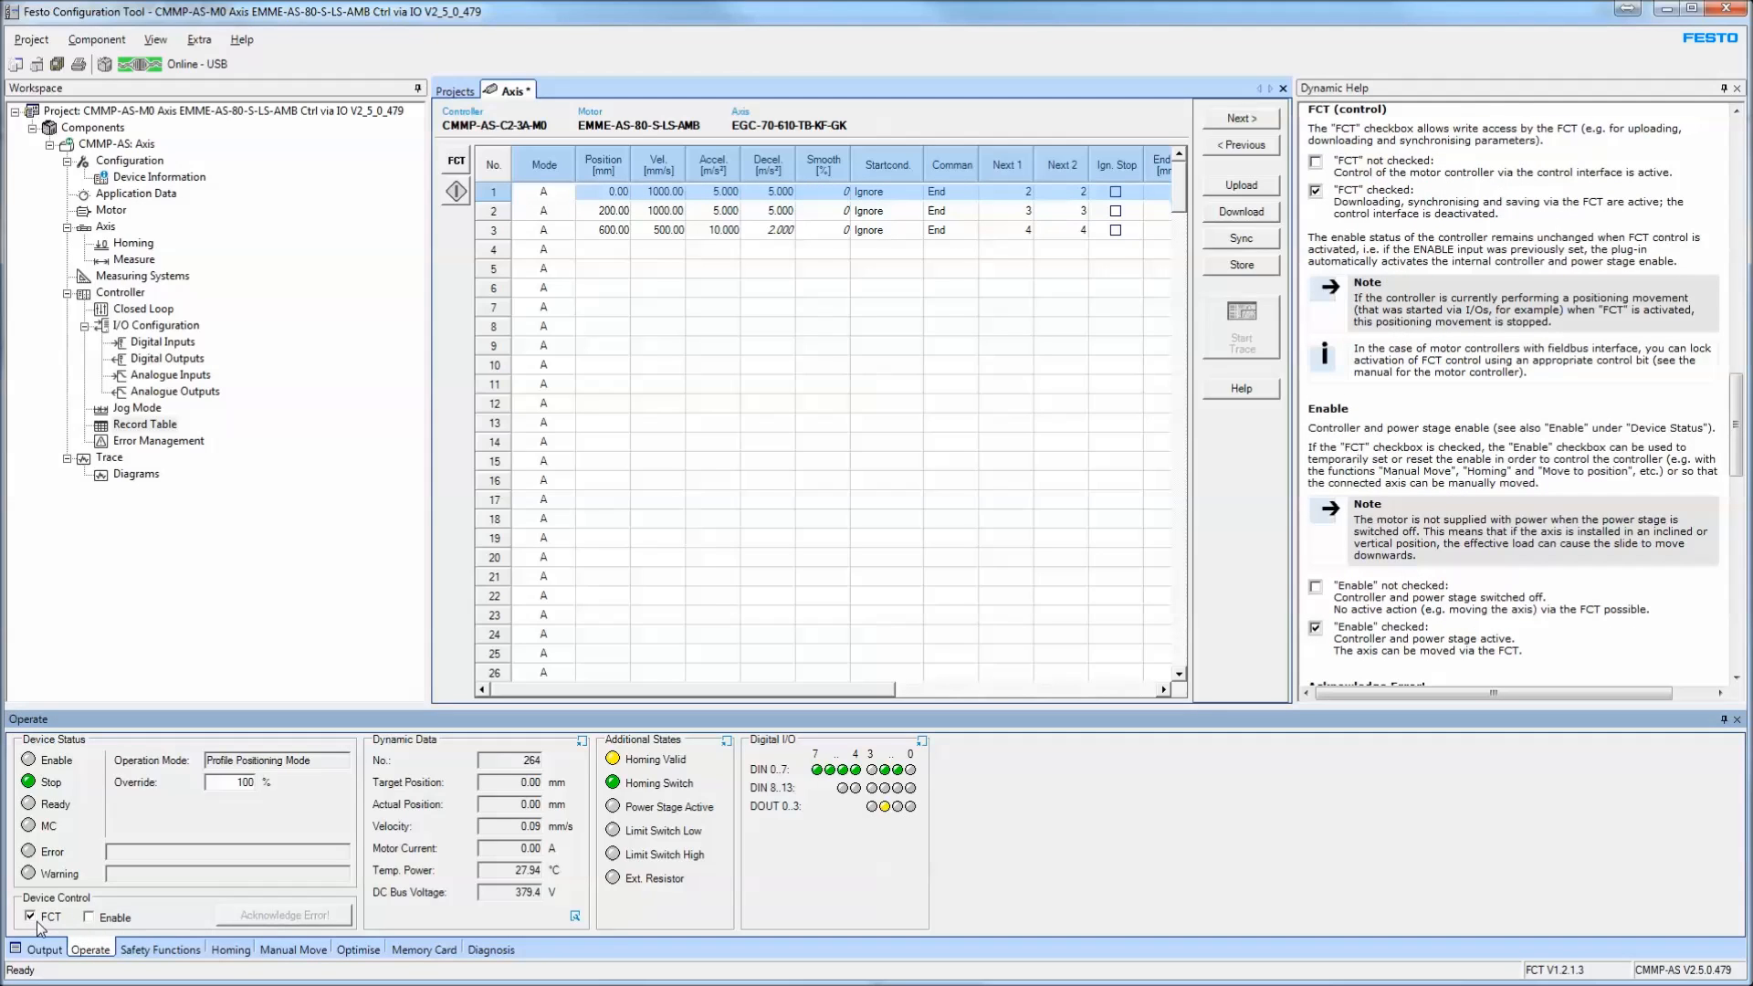
{"action": "left_click", "coordinate": [38, 920]}
Examine the assignments of the standard and additional digital inputs
{"action": "left_click", "coordinate": [172, 343]}
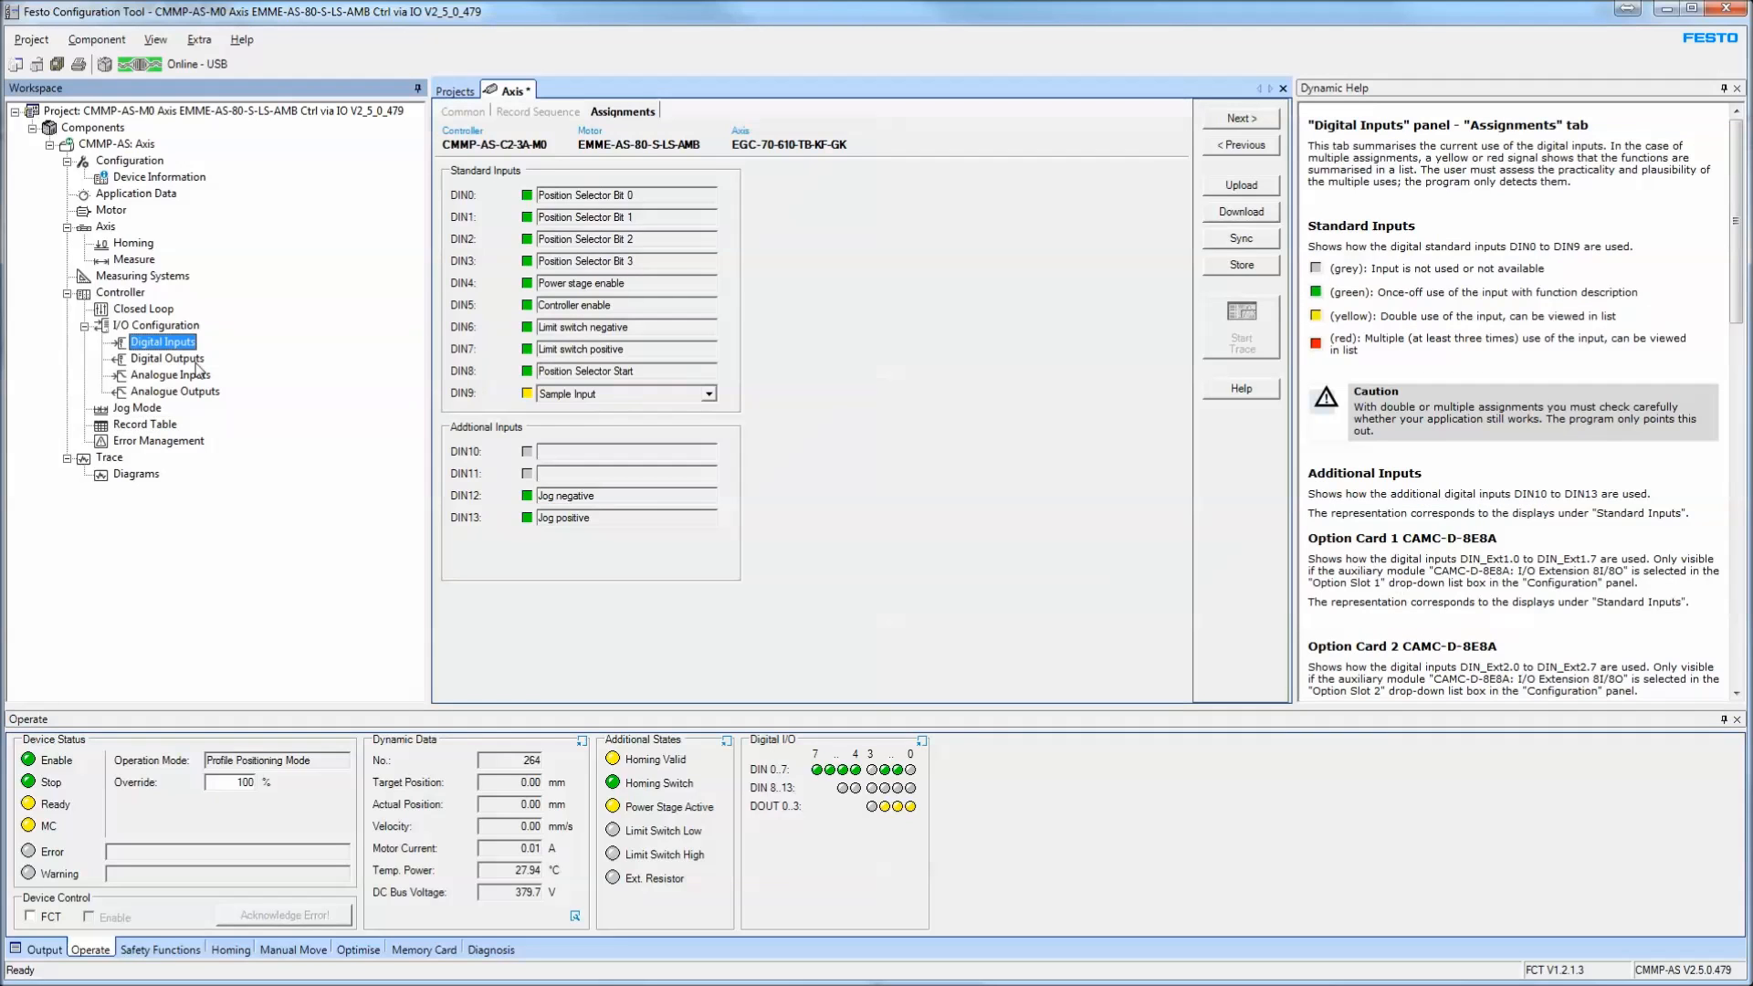
{"action": "left_click", "coordinate": [166, 327]}
{"action": "left_click", "coordinate": [179, 339]}
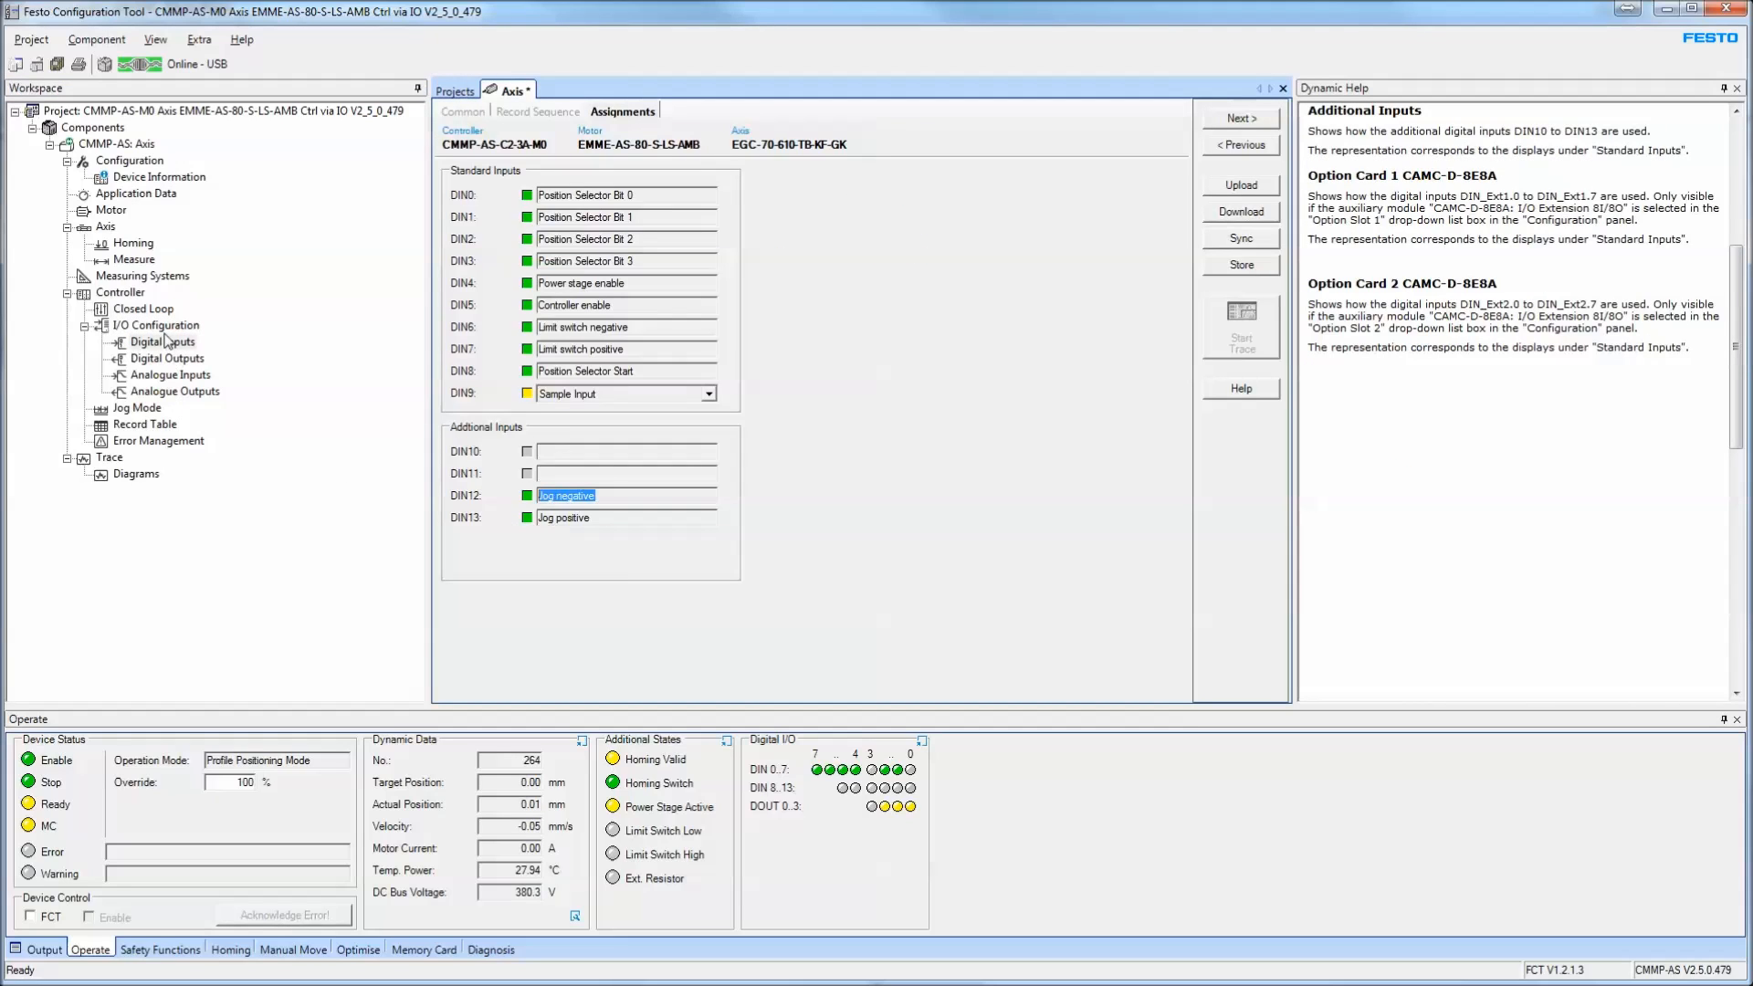
{"action": "left_click", "coordinate": [157, 327]}
{"action": "left_click", "coordinate": [179, 342]}
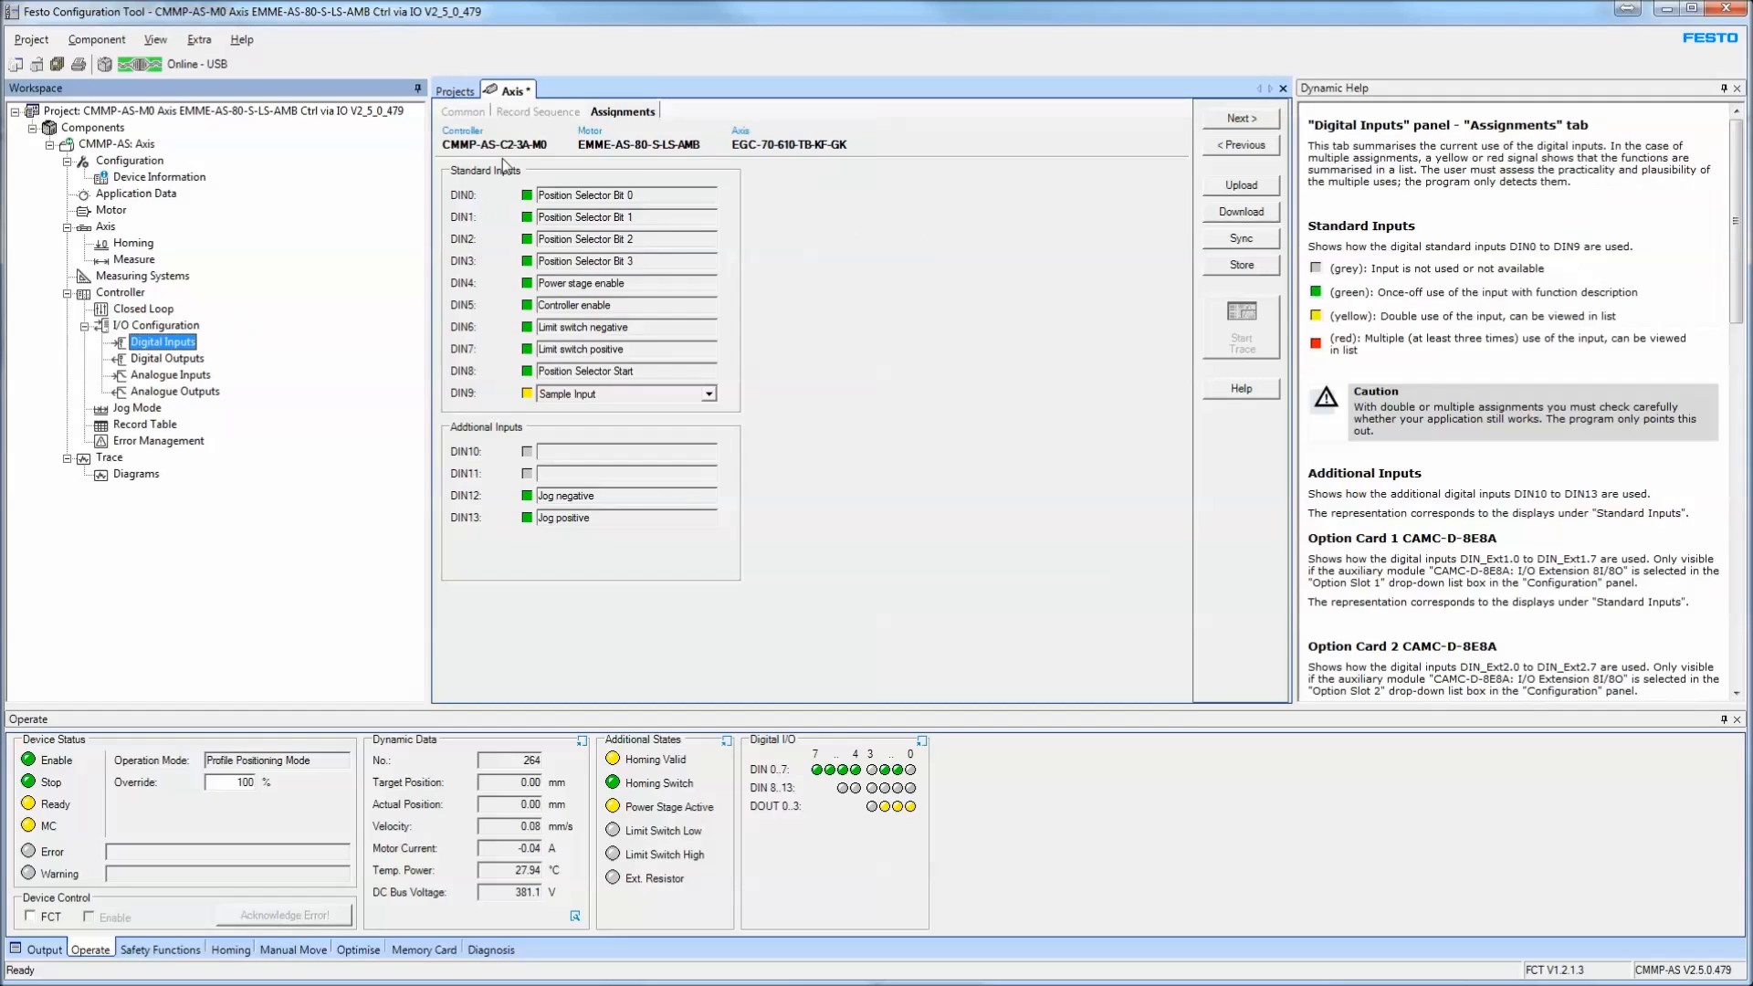
Examine the common digital input settings, checking the DIN0 to DIN3 position selector bits against the Digital I/O states
{"action": "left_click", "coordinate": [541, 112]}
{"action": "left_click", "coordinate": [462, 111]}
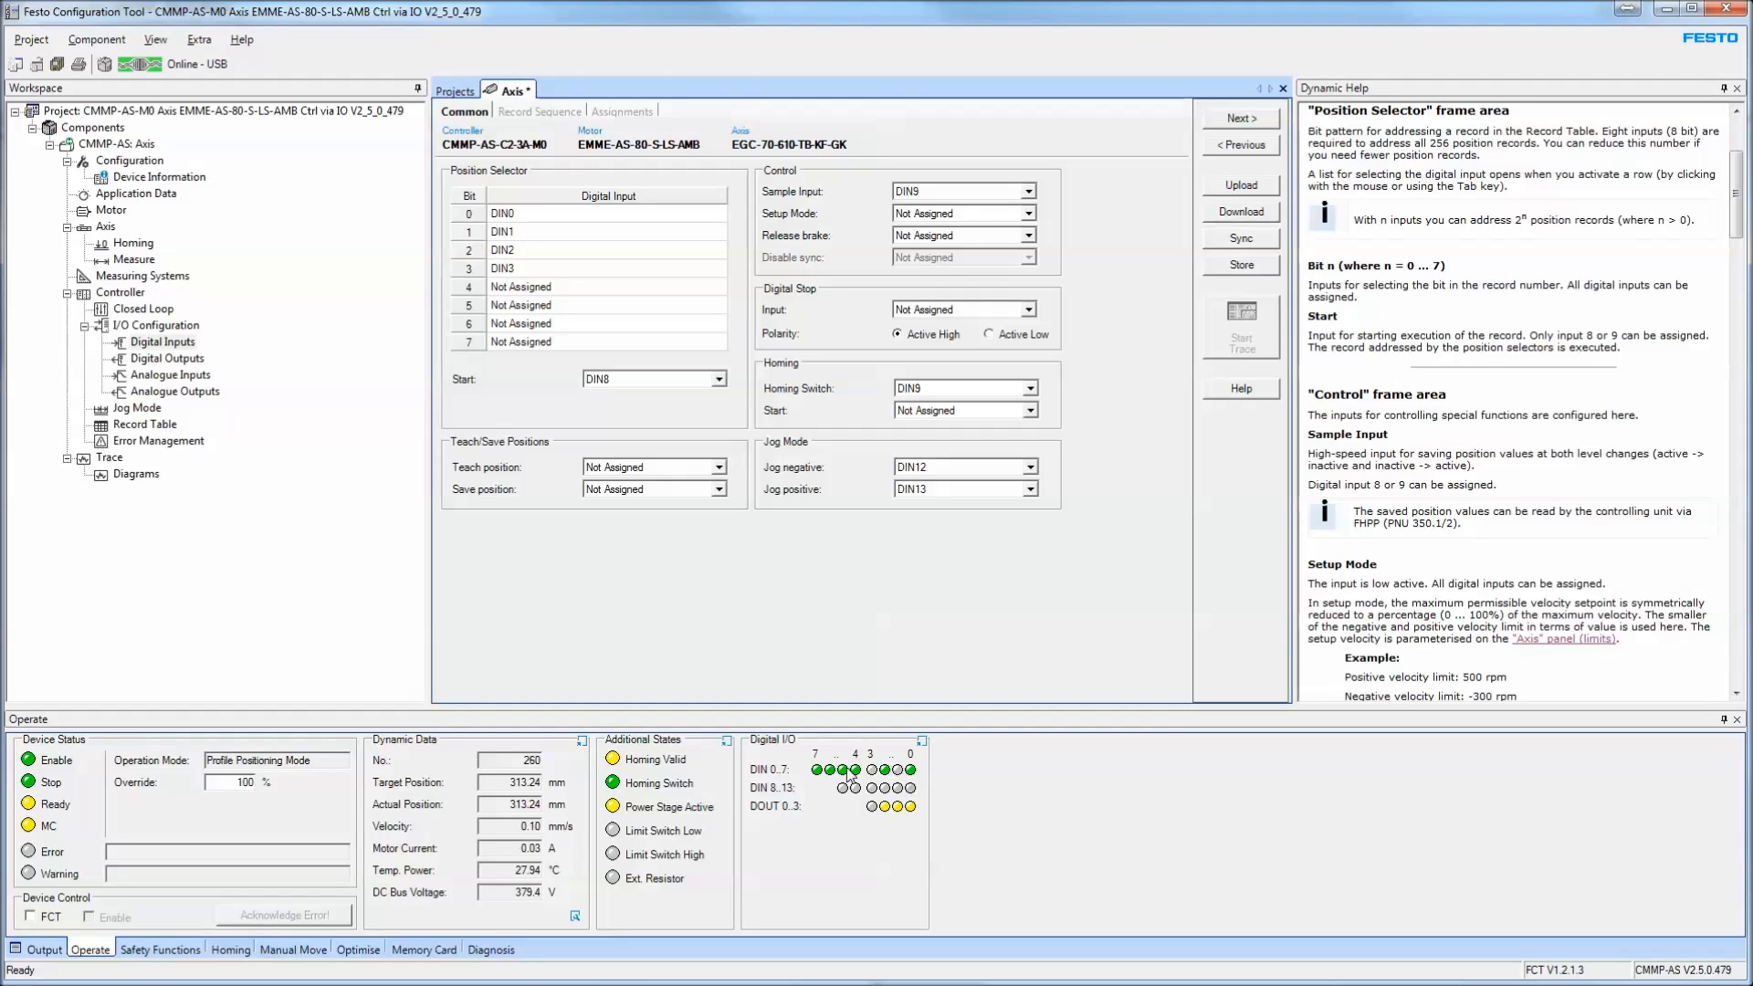
{"action": "left_click", "coordinate": [491, 231]}
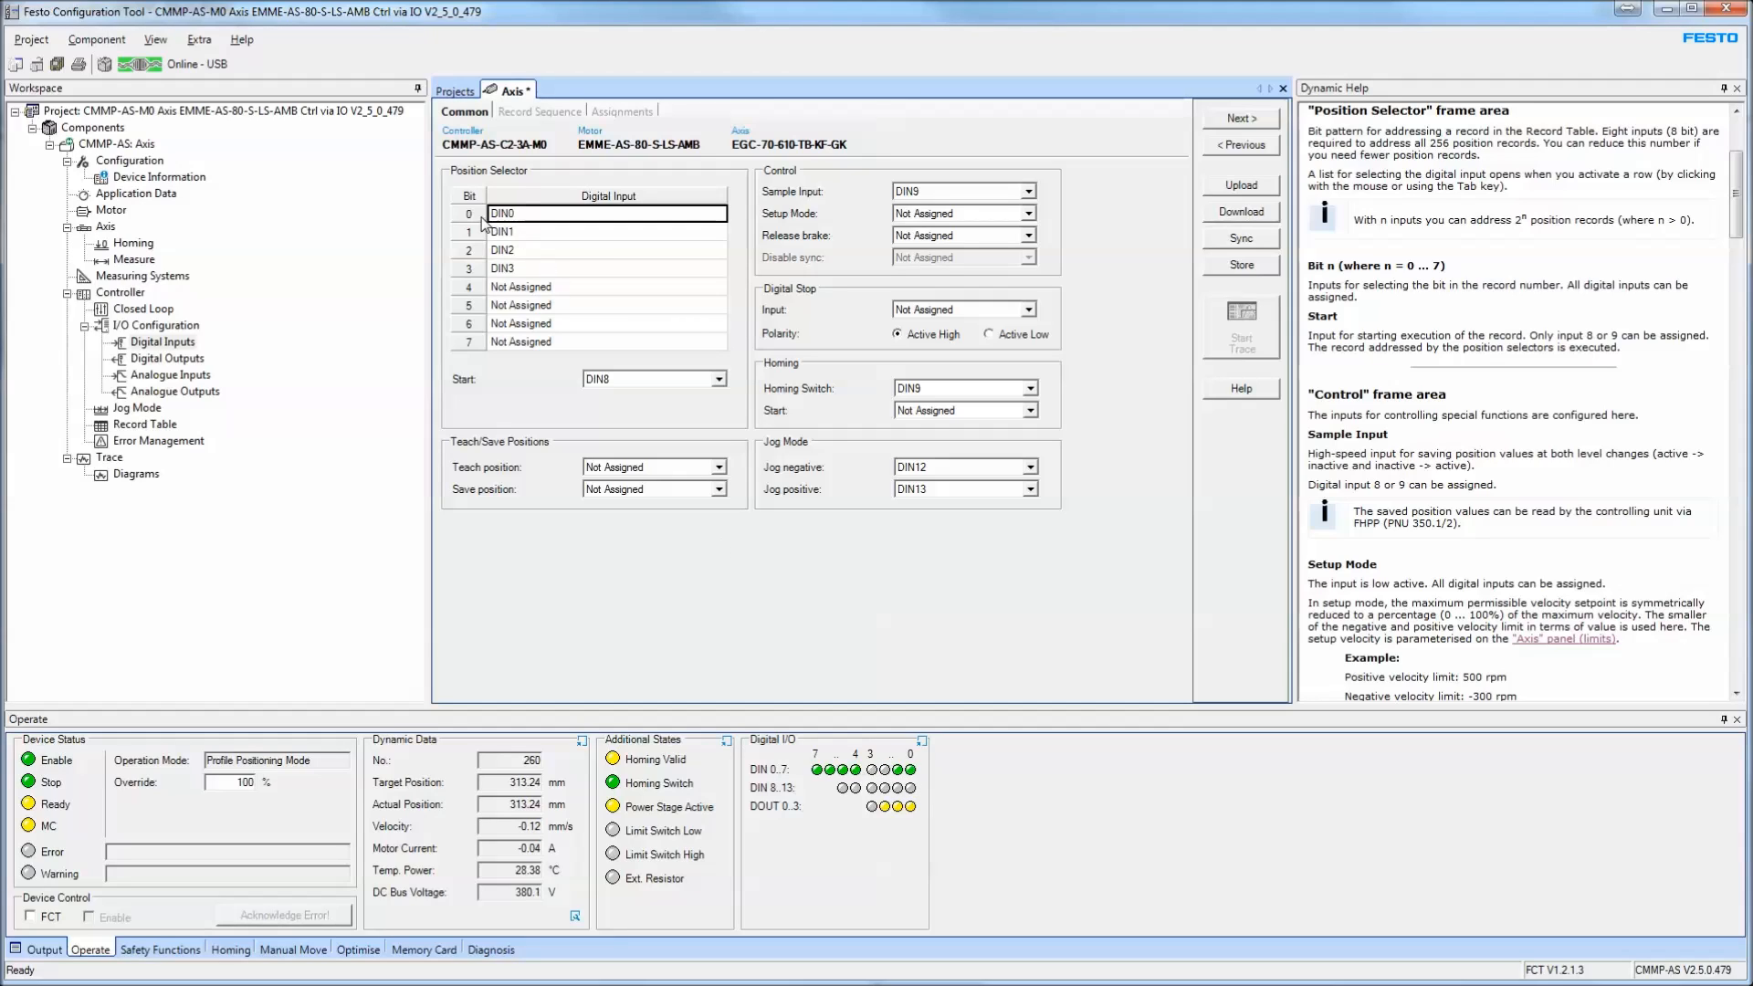
{"action": "left_click", "coordinate": [475, 268]}
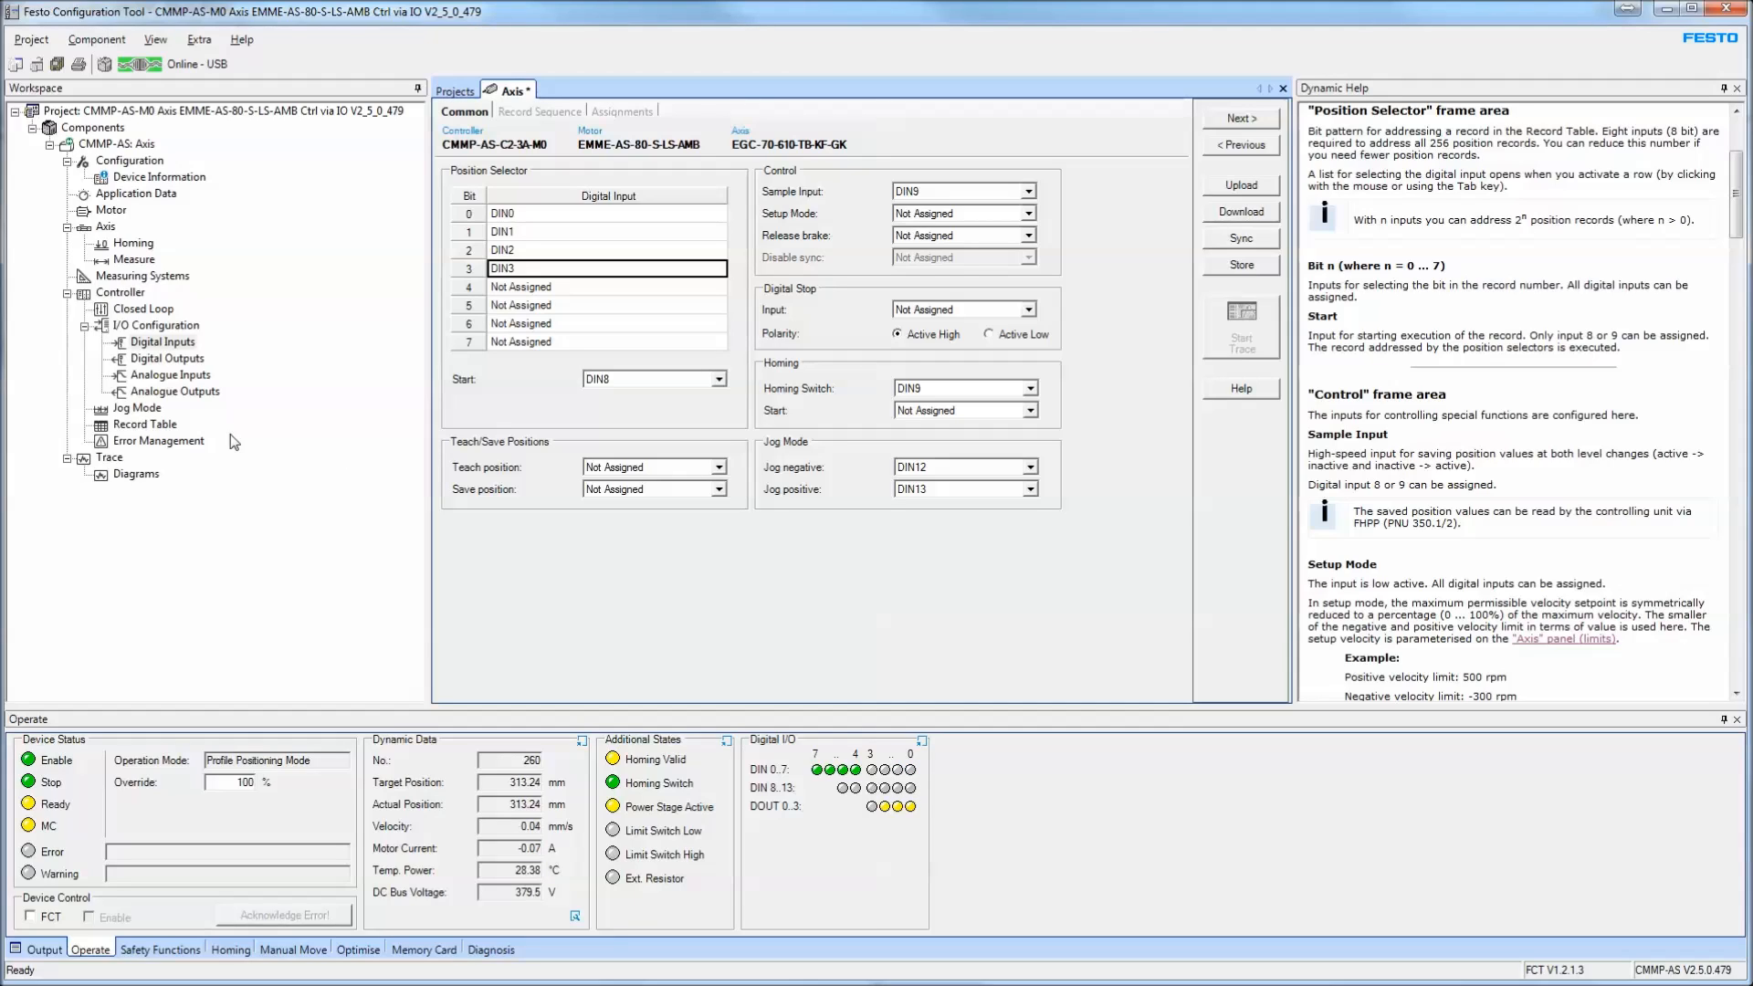
Compare record 3 in the Record Table with the target position in the Dynamic Data
{"action": "left_click", "coordinate": [139, 426]}
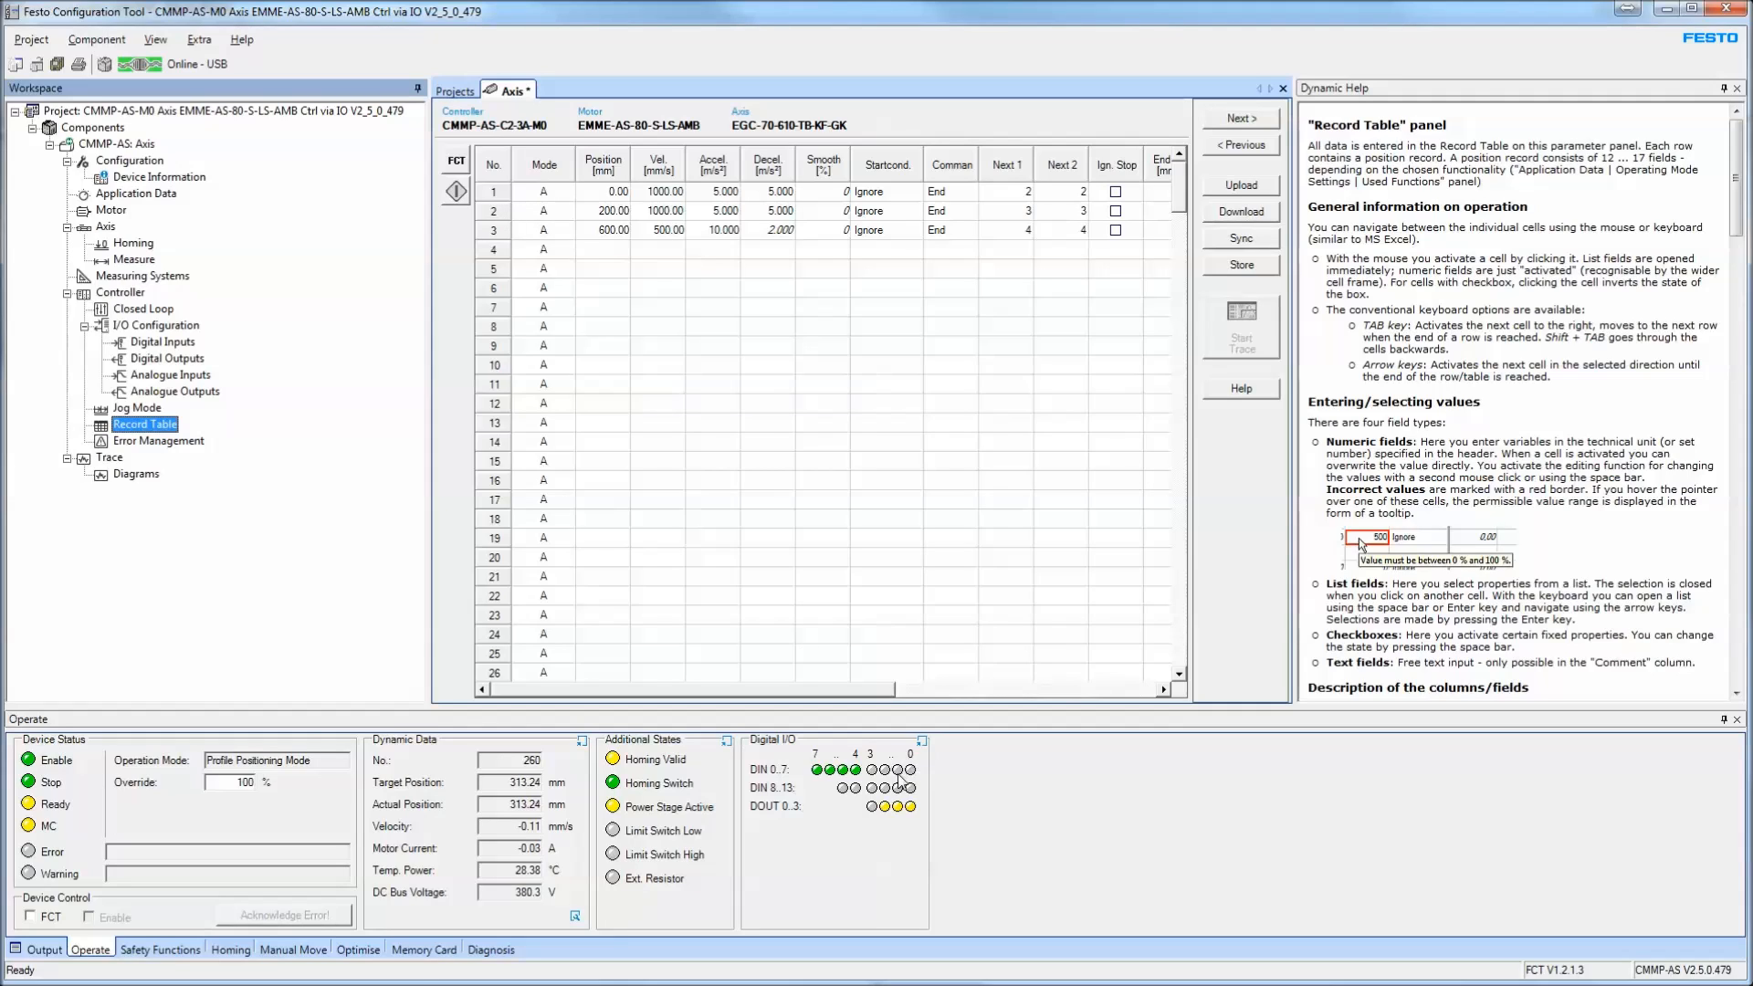
{"action": "left_click", "coordinate": [500, 231]}
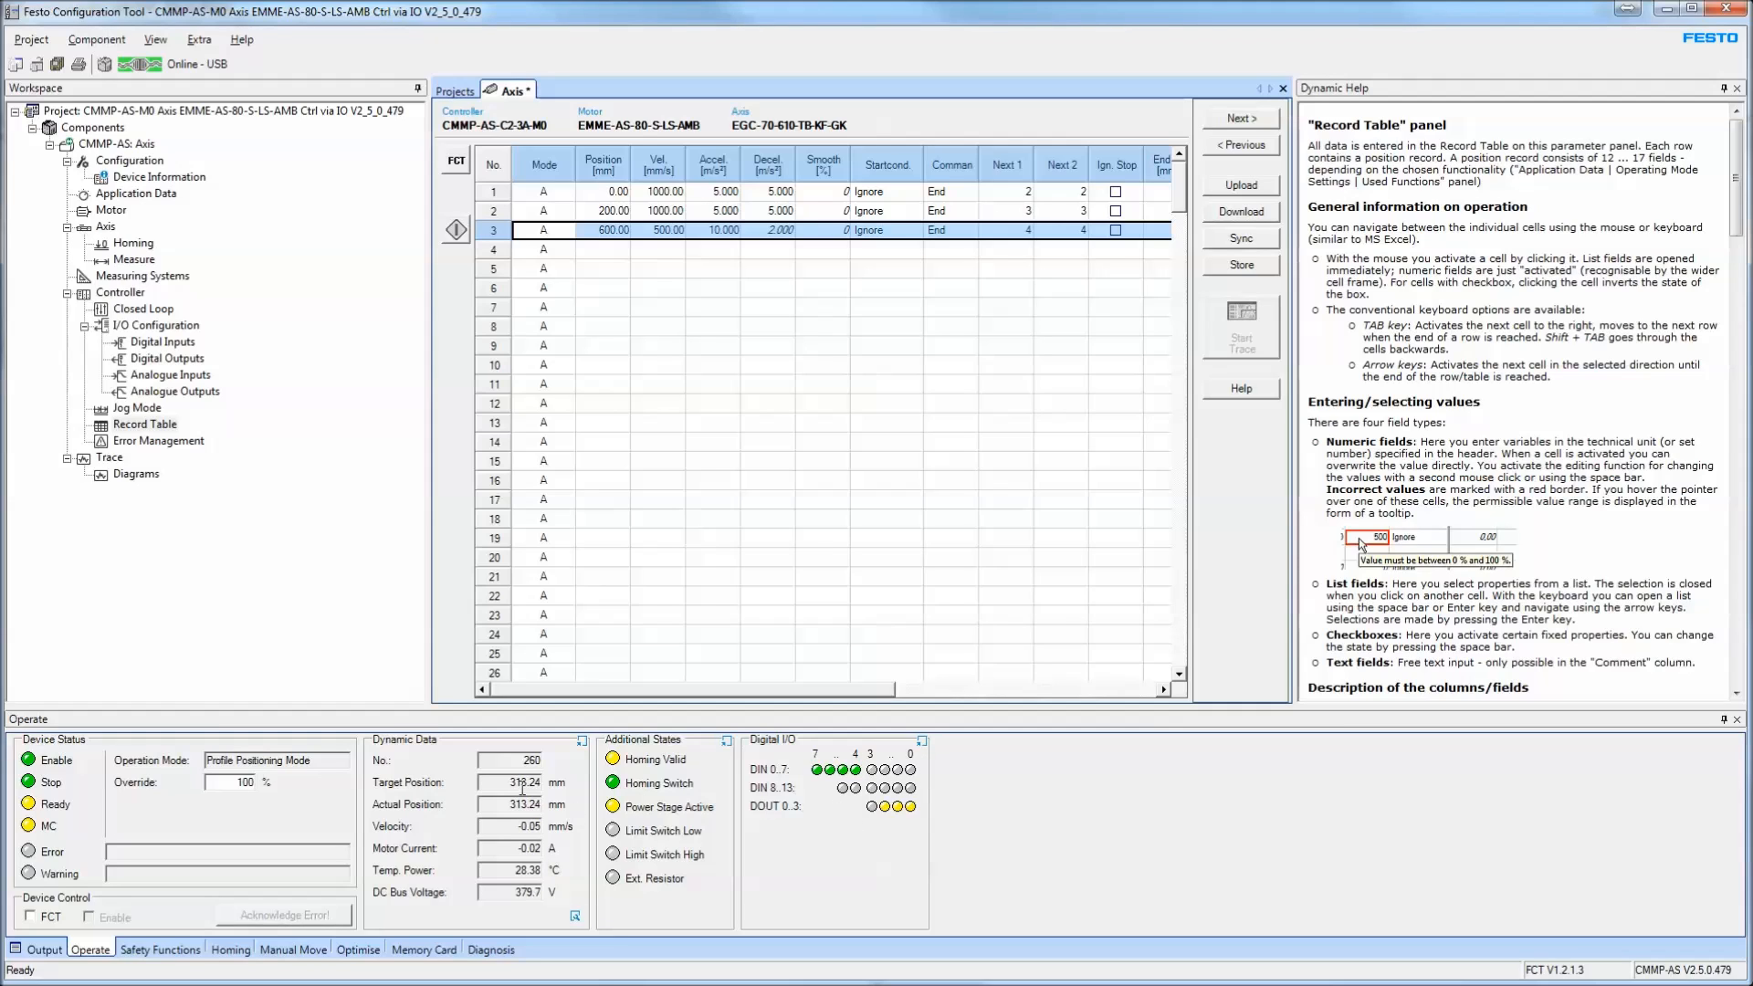
{"action": "left_click", "coordinate": [507, 785]}
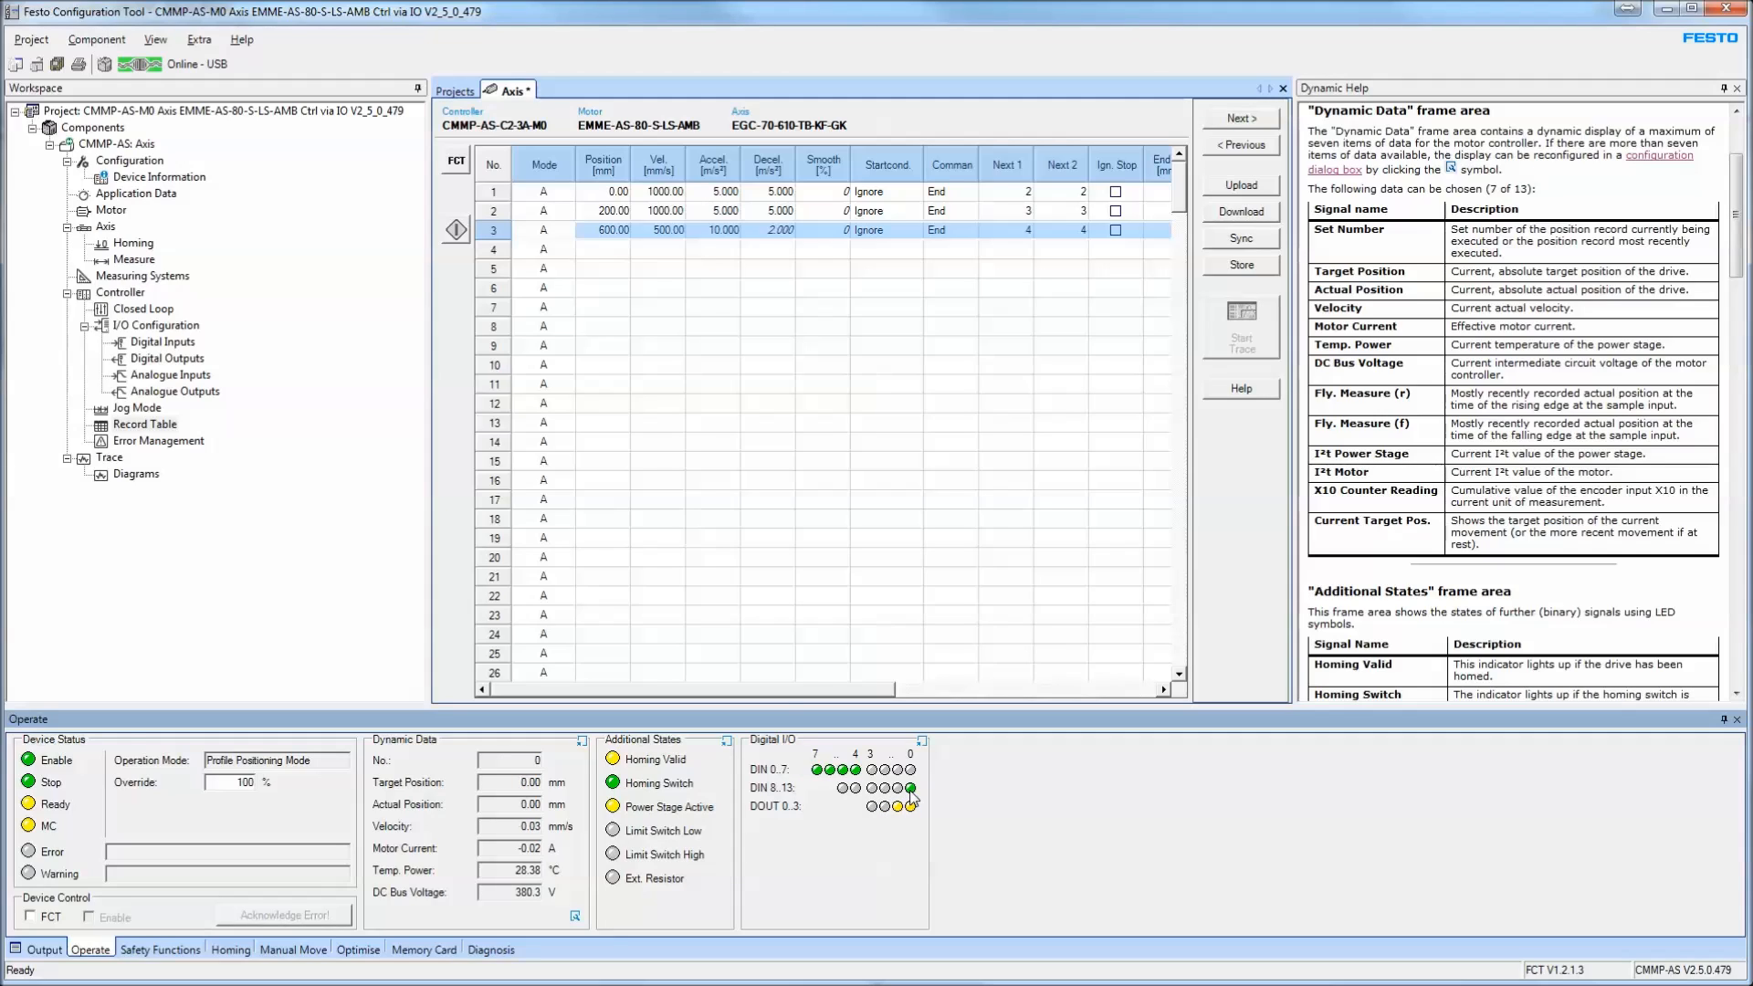
Examine the I/O configuration and digital outputs, and compare the position selector inputs with the Record Table
{"action": "left_click", "coordinate": [172, 326]}
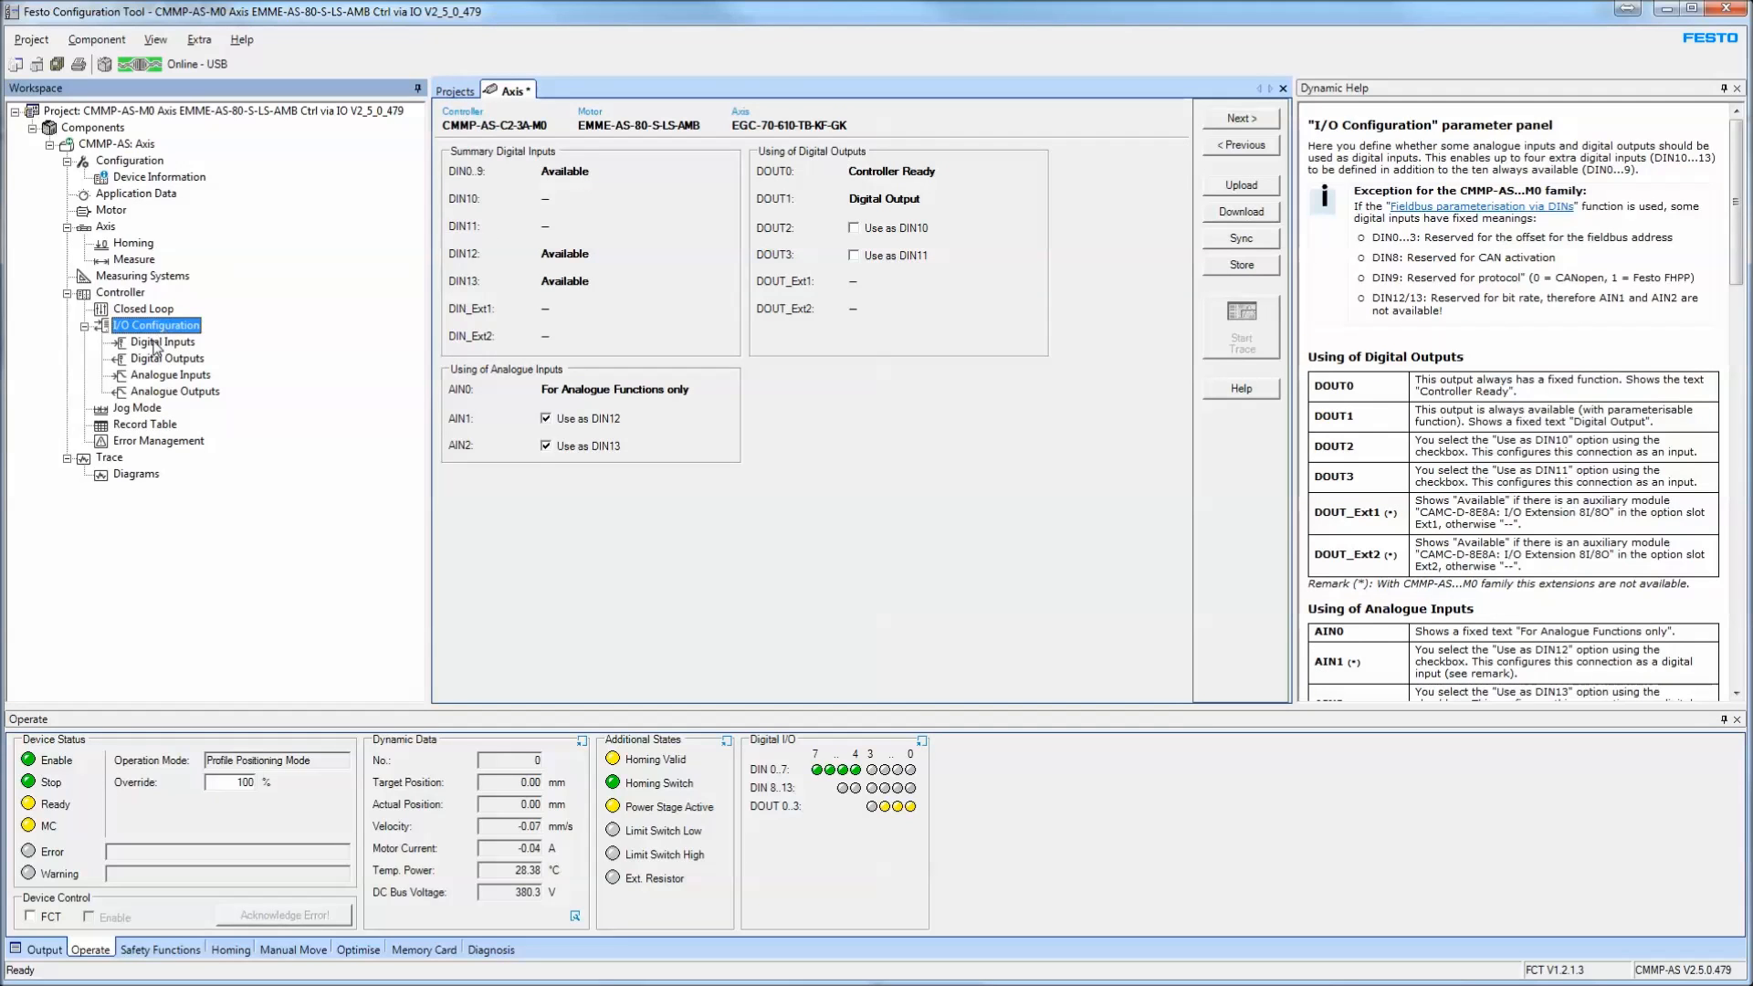
{"action": "left_click", "coordinate": [155, 343]}
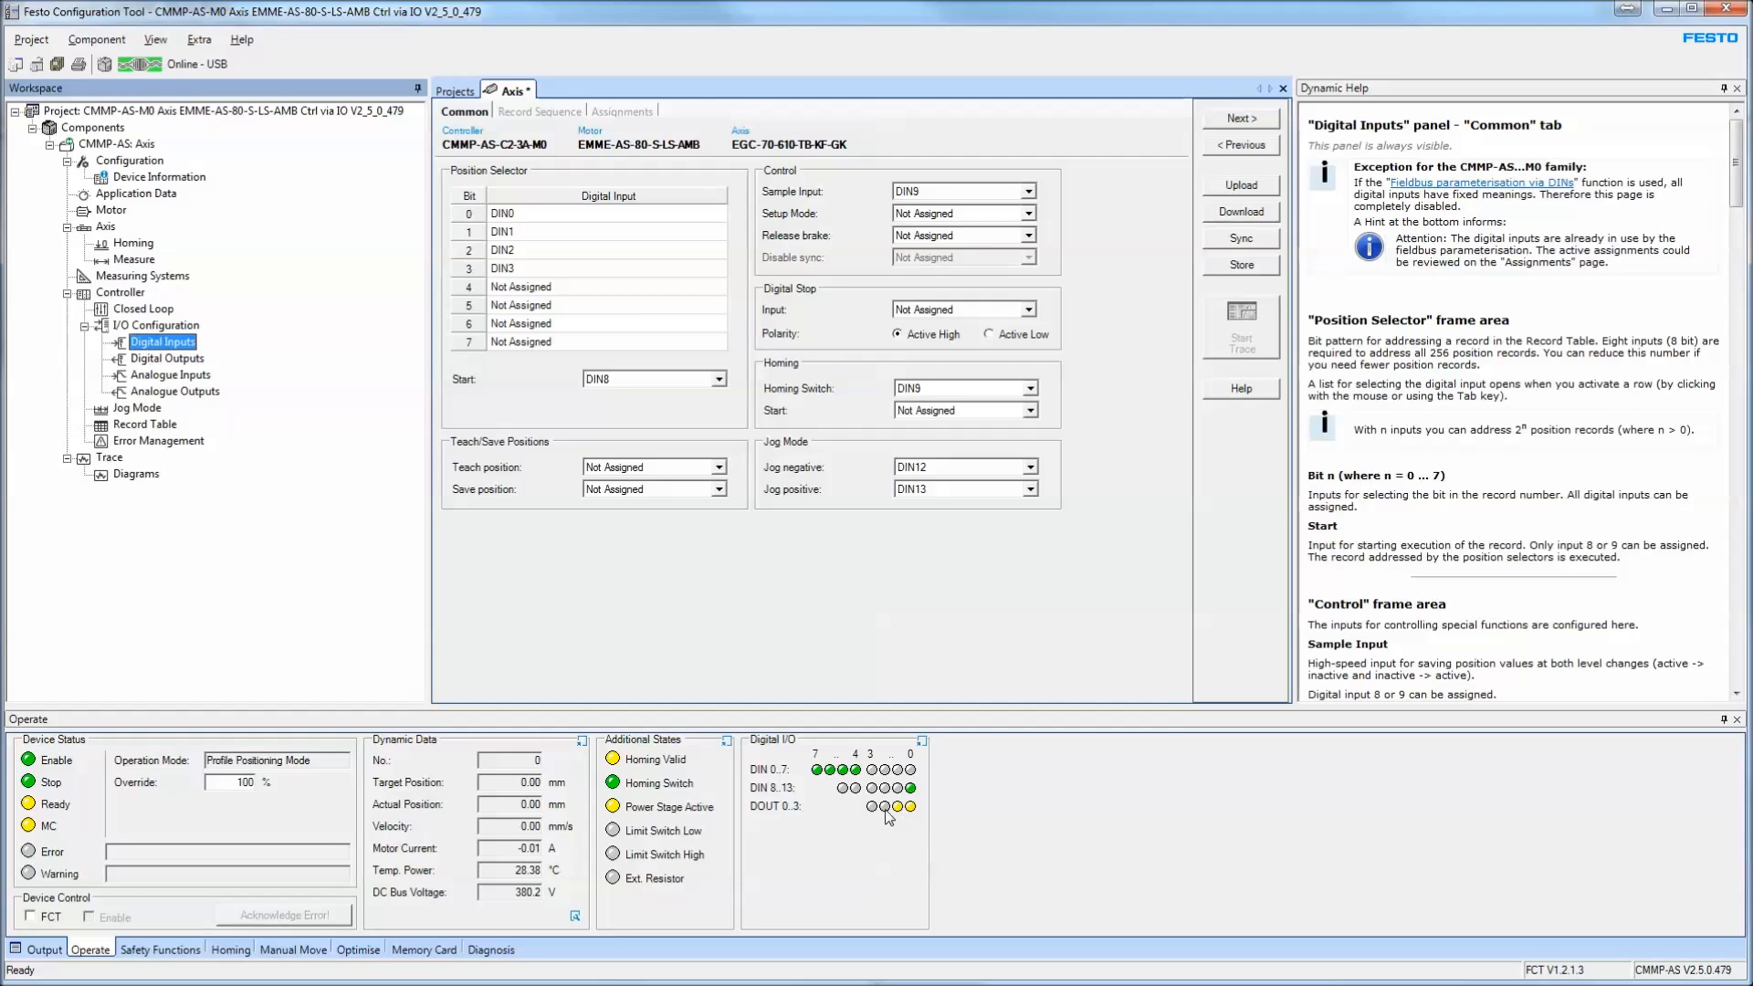
{"action": "key", "text": "Down"}
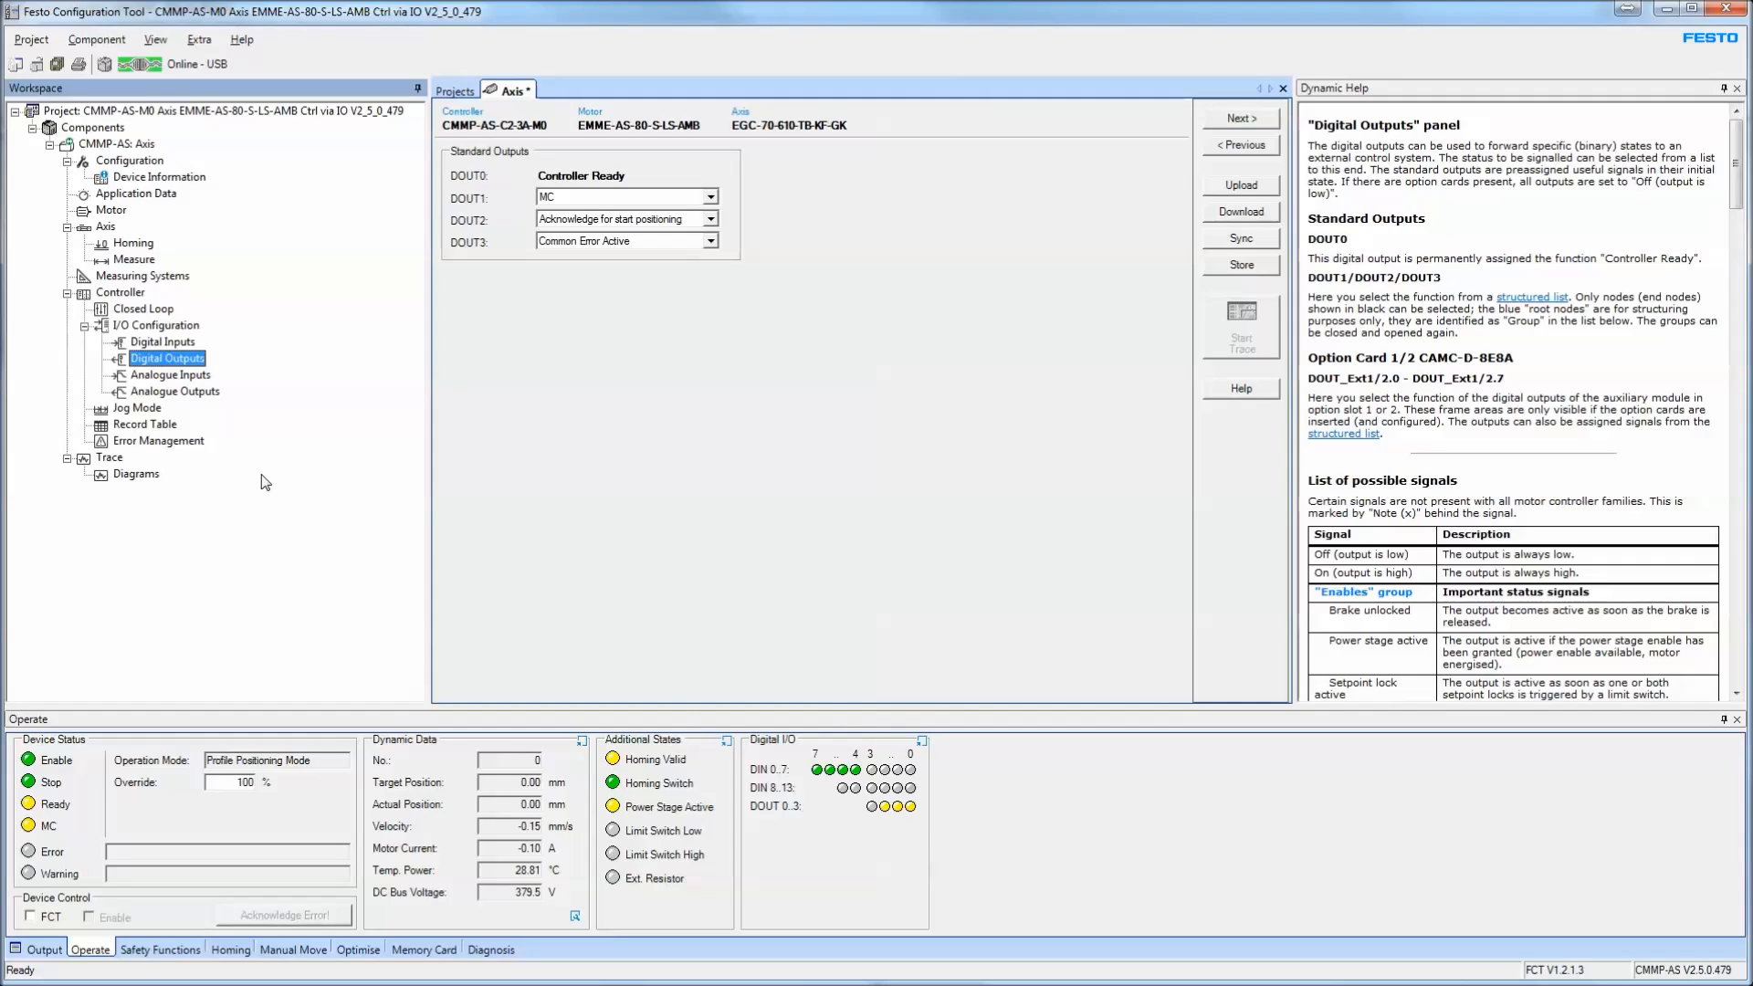
{"action": "left_click", "coordinate": [145, 428]}
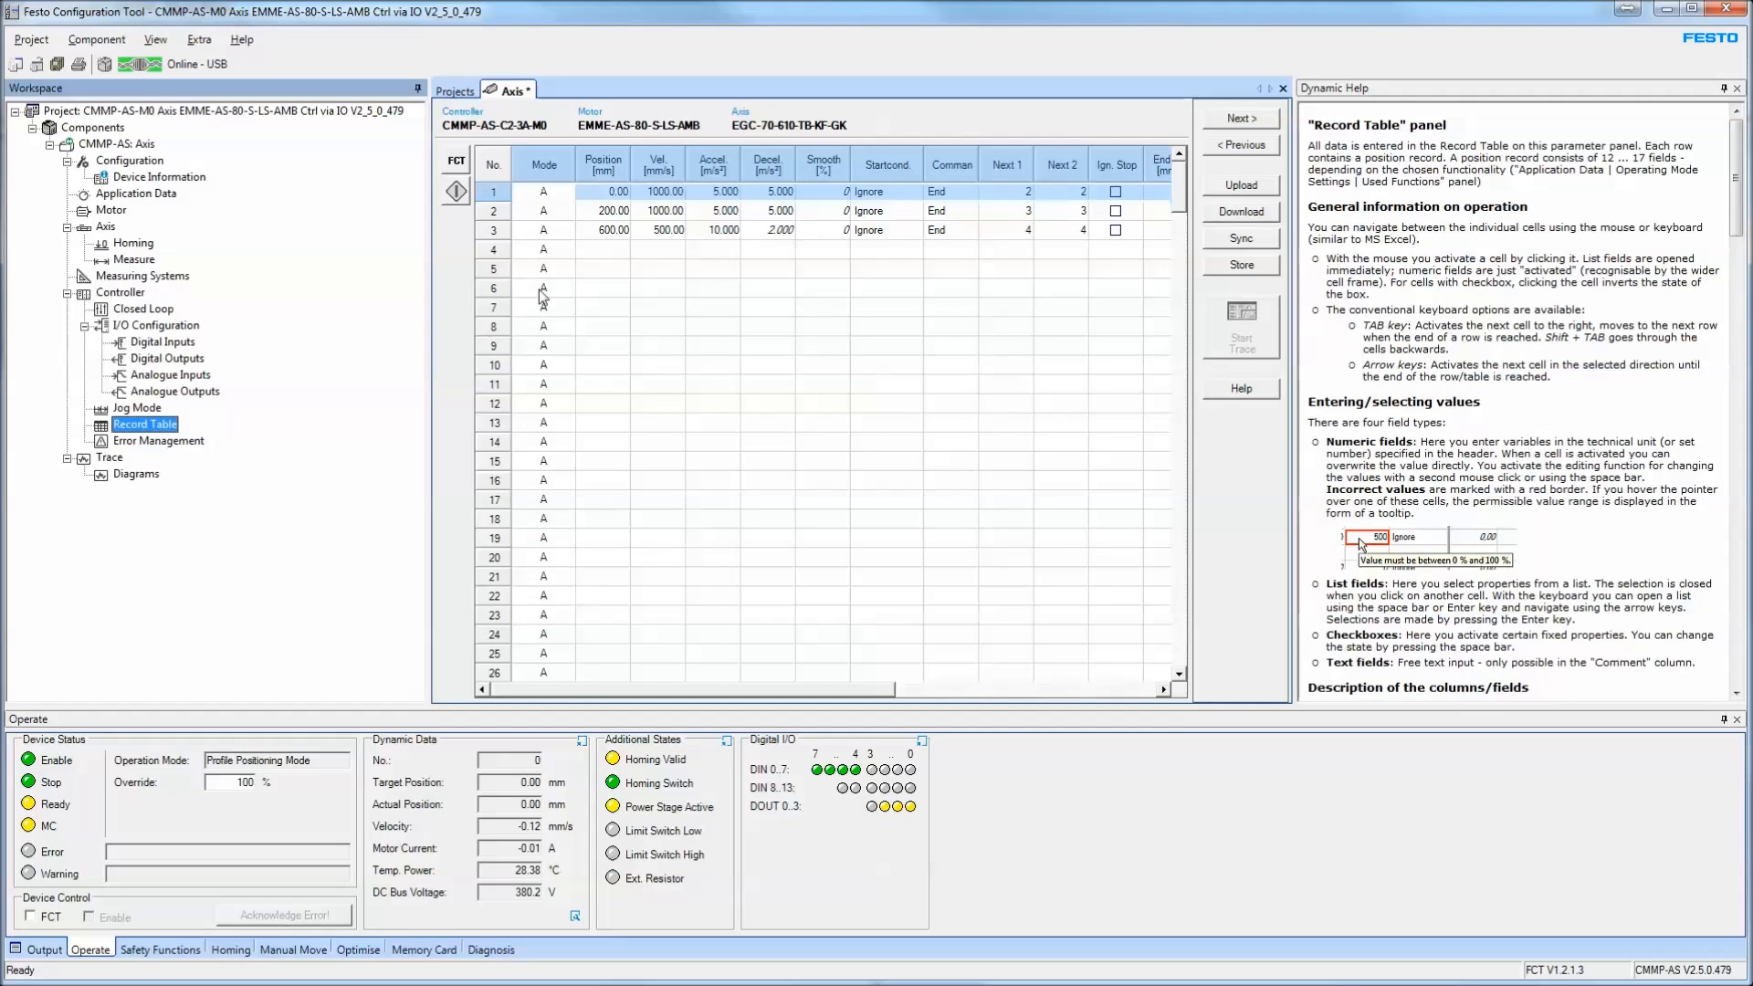
{"action": "left_click", "coordinate": [162, 345]}
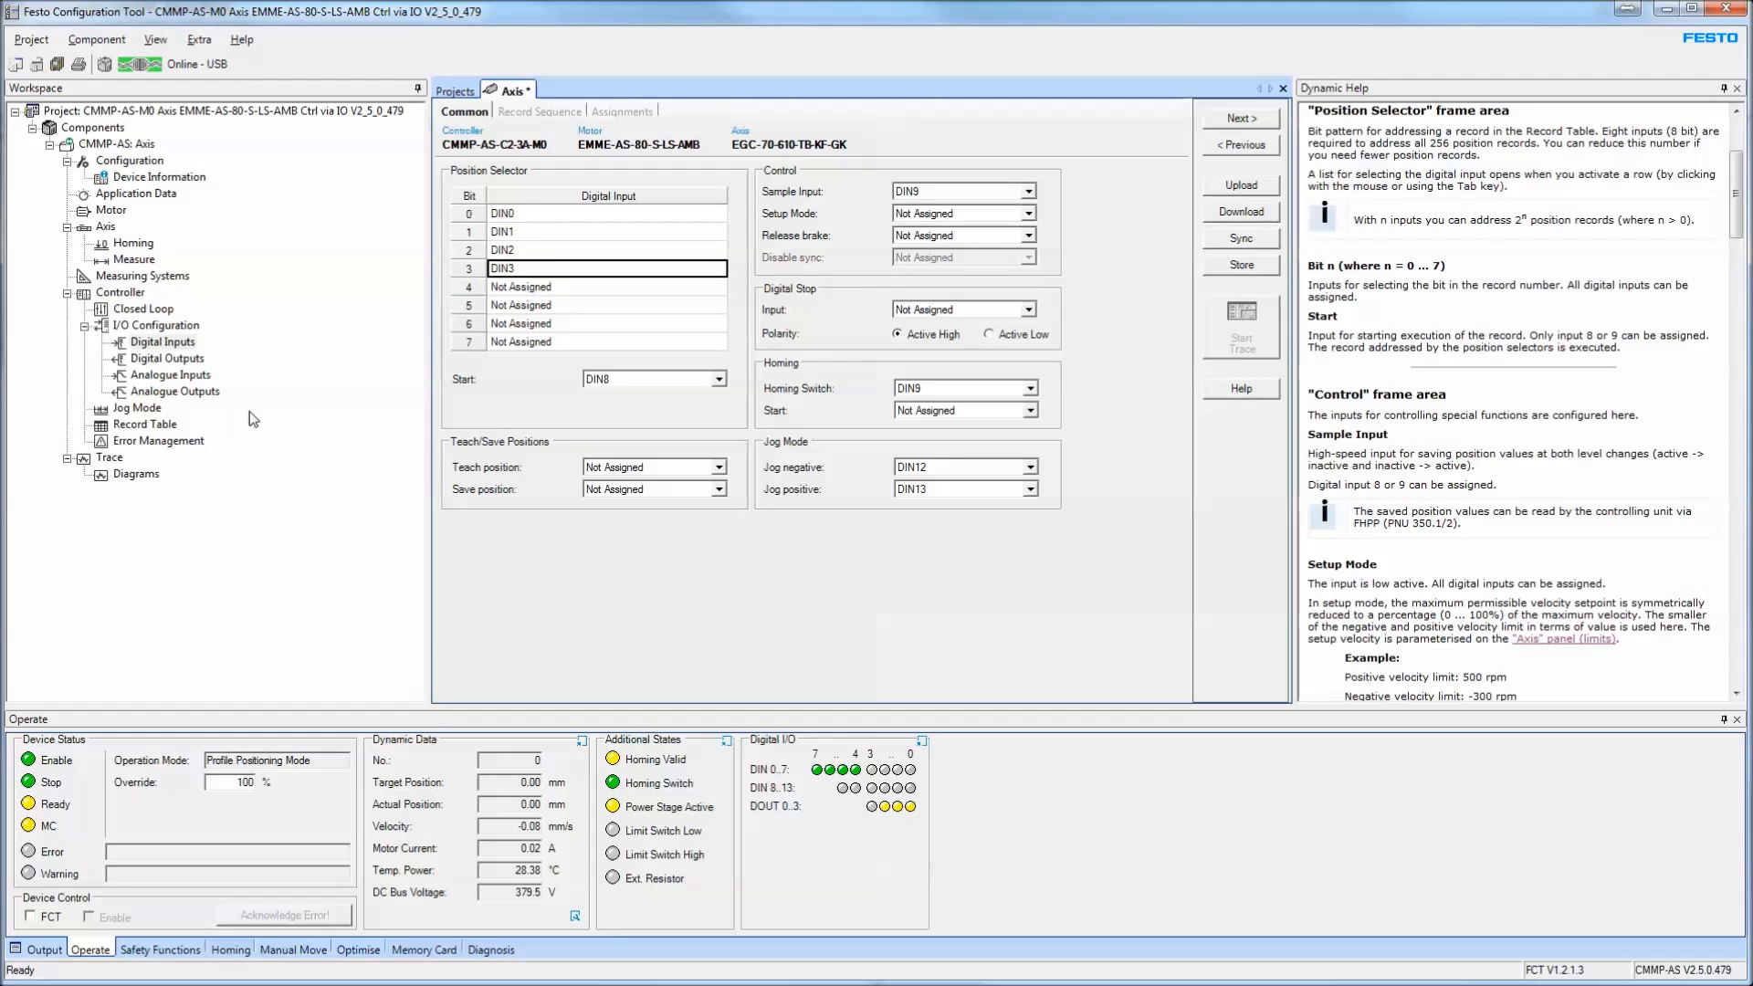
Add record 4 to the Record Table with position 600 mm and velocity 50 mm/s
{"action": "left_click", "coordinate": [170, 433]}
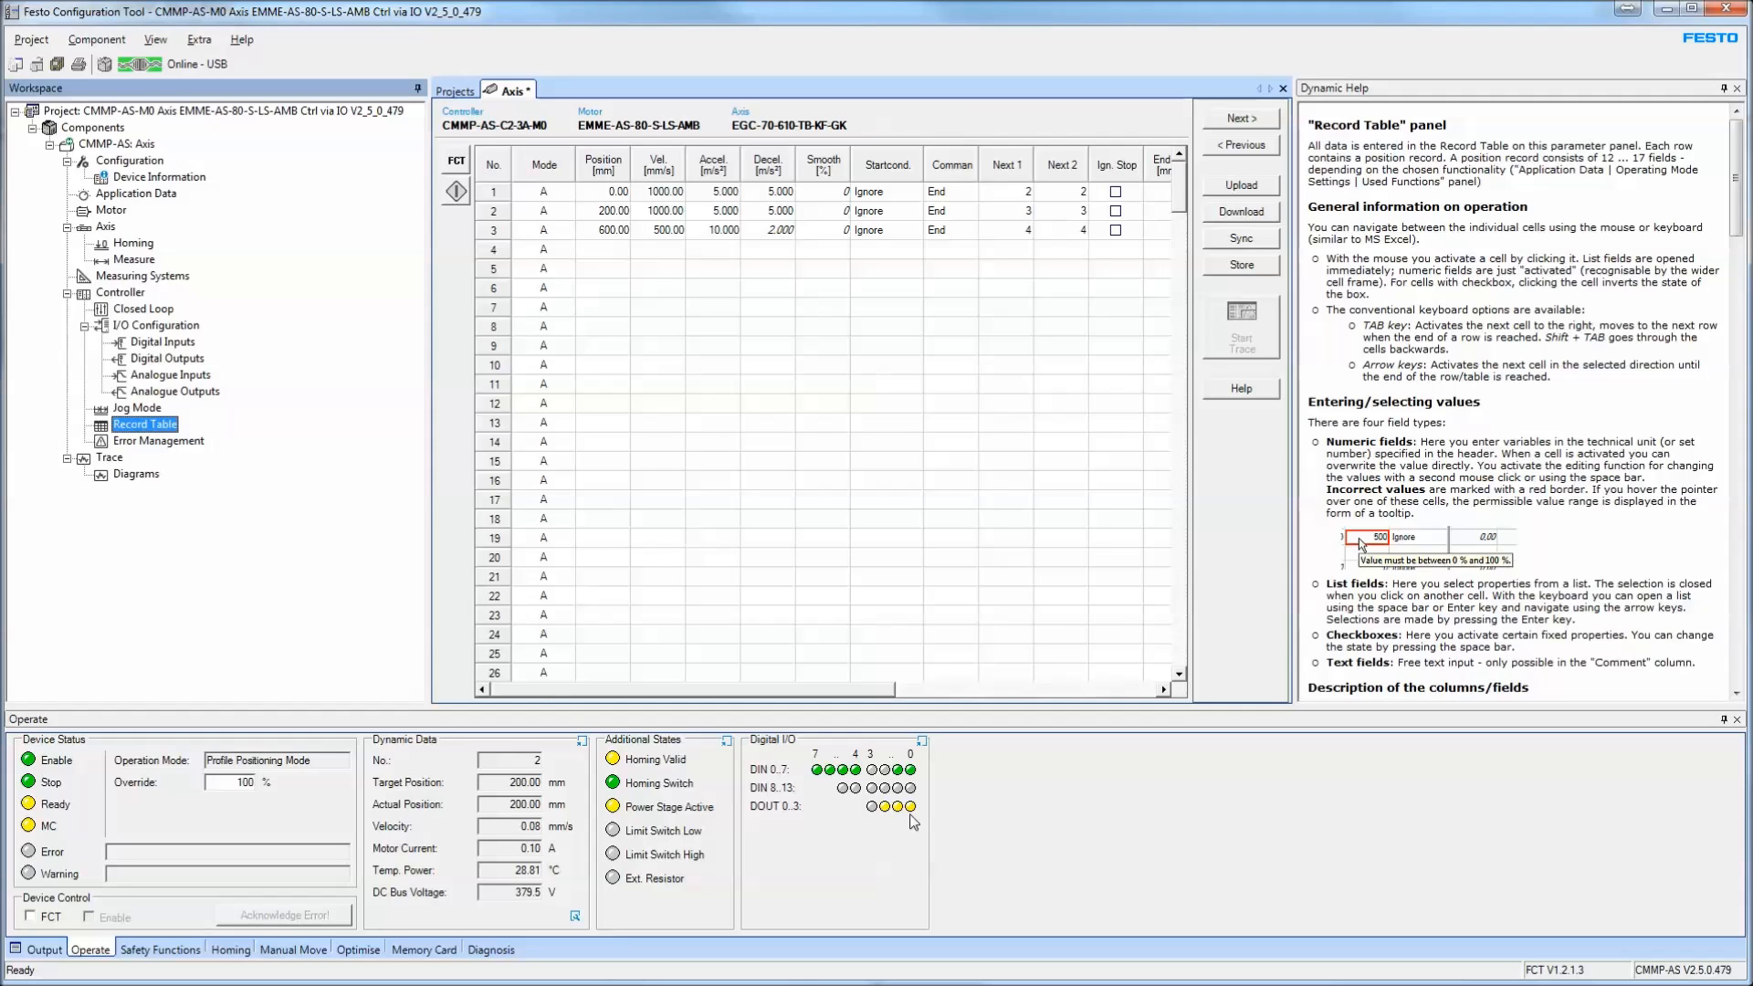
{"action": "left_click", "coordinate": [604, 251]}
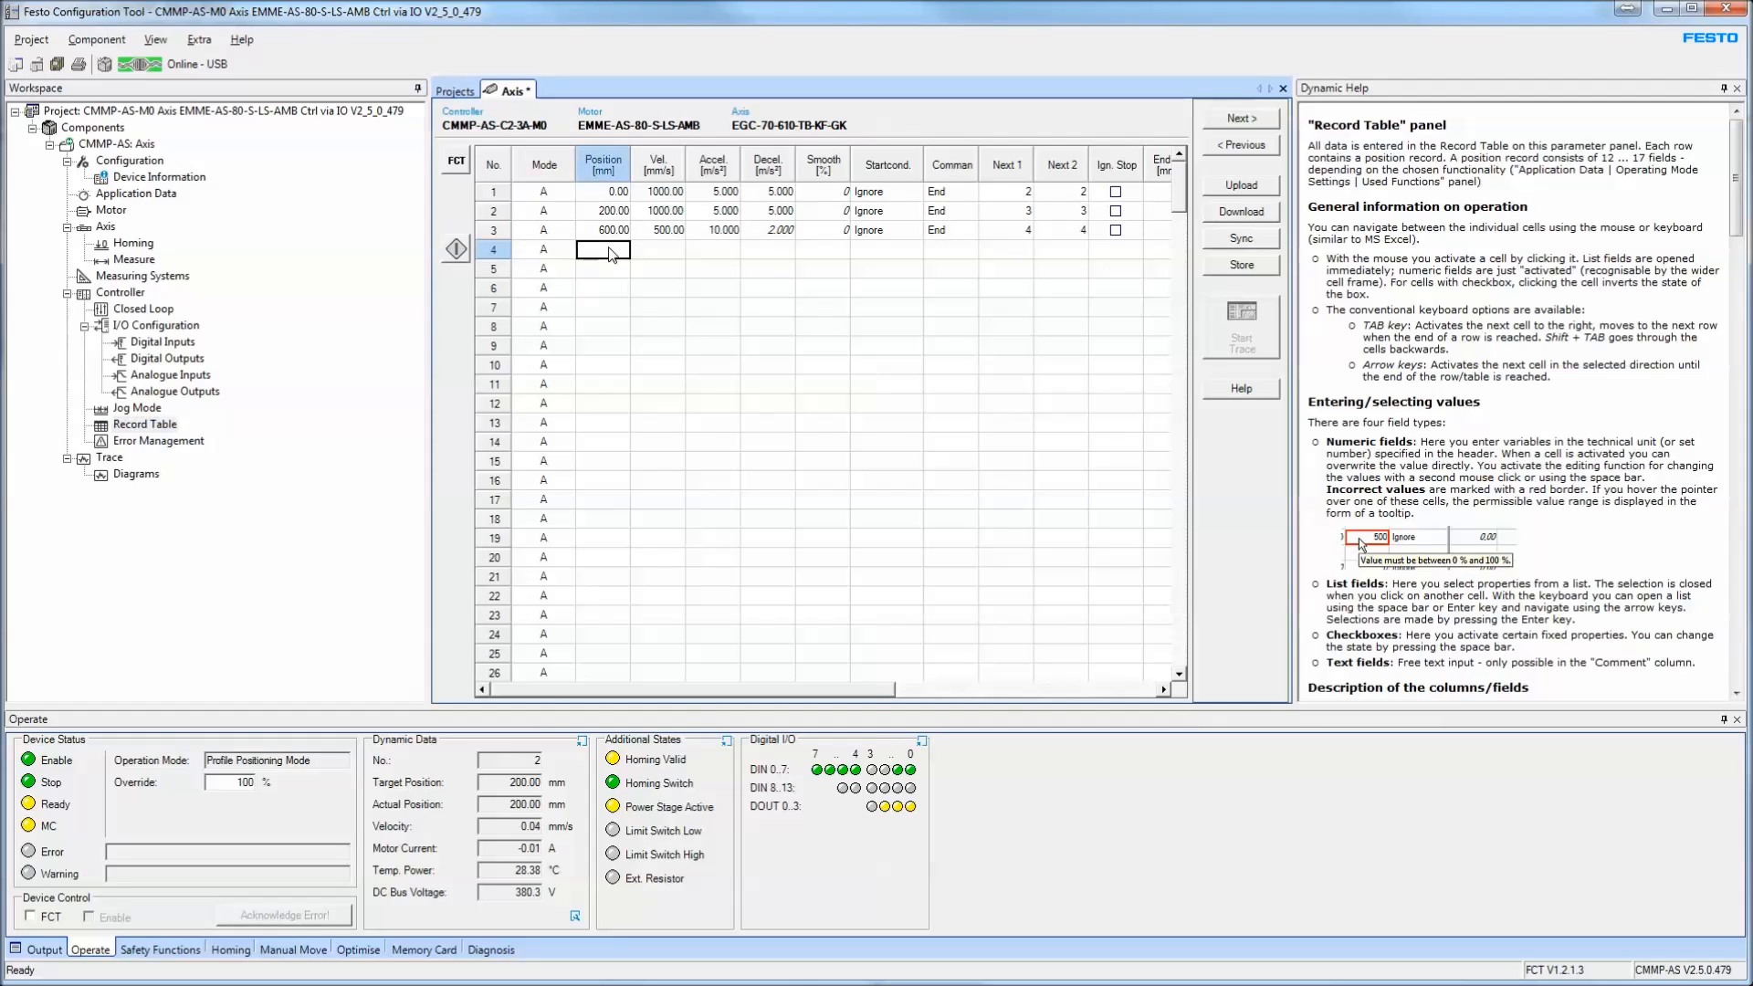
{"action": "type", "text": "600"}
{"action": "key", "text": "Tab"}
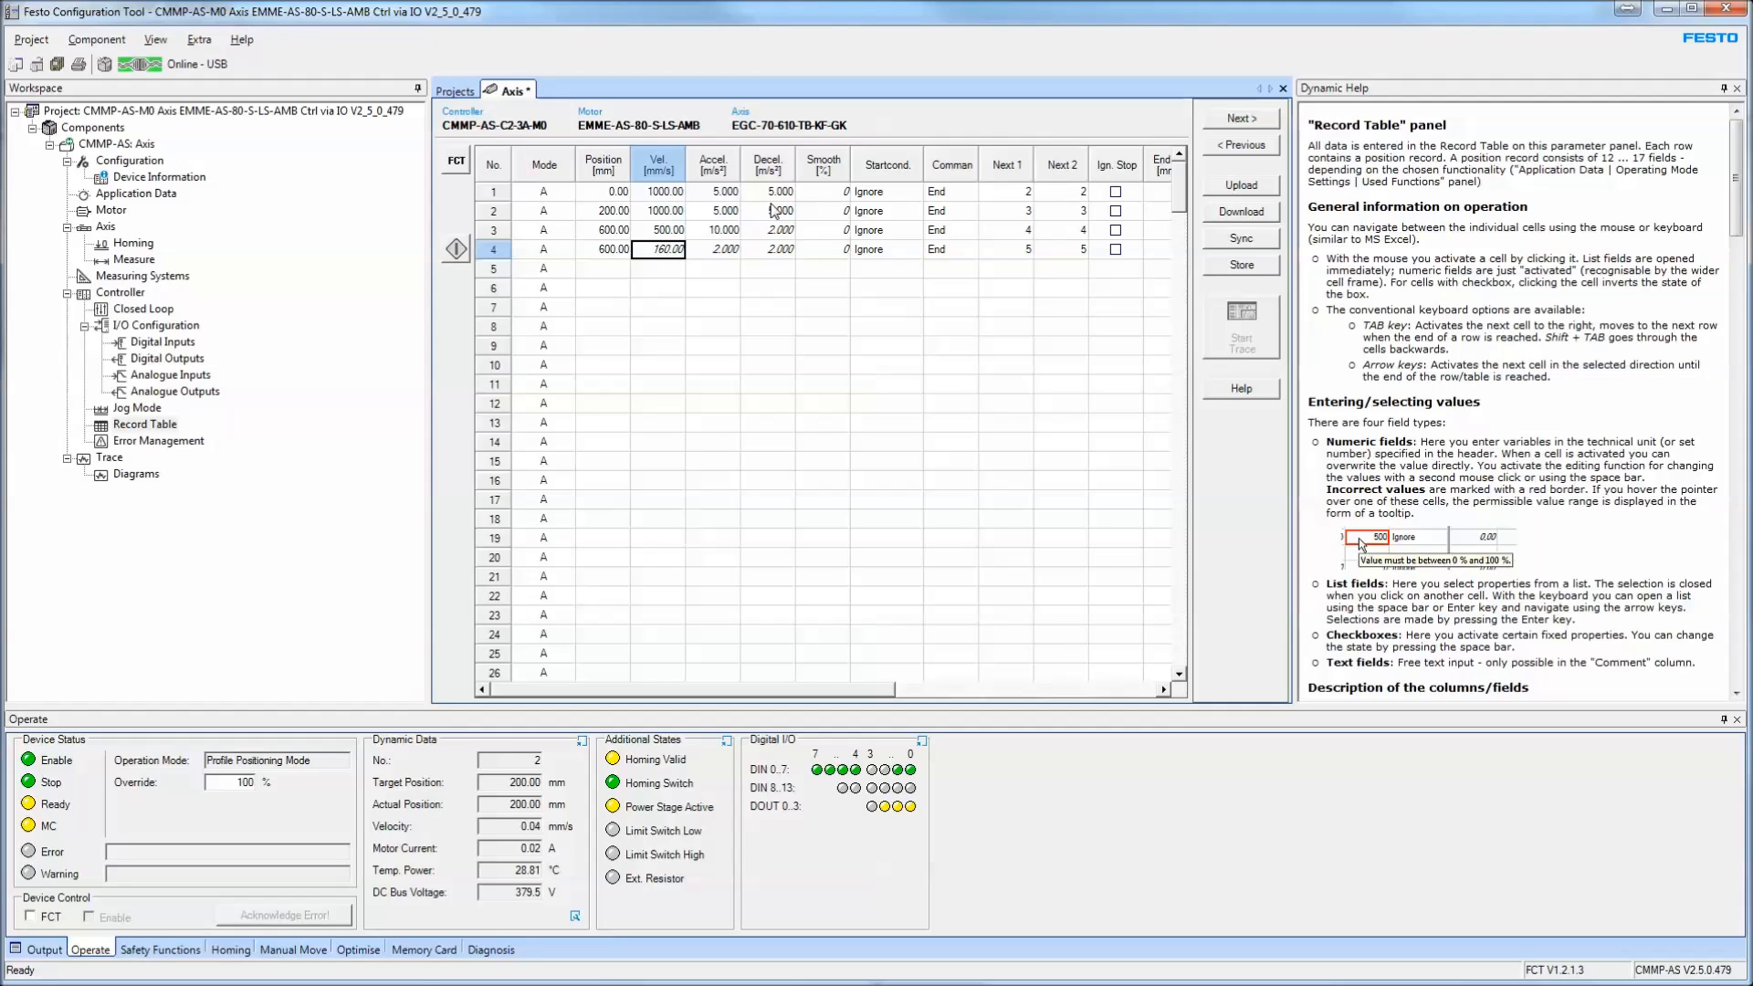
{"action": "type", "text": "50"}
{"action": "left_click", "coordinate": [716, 253]}
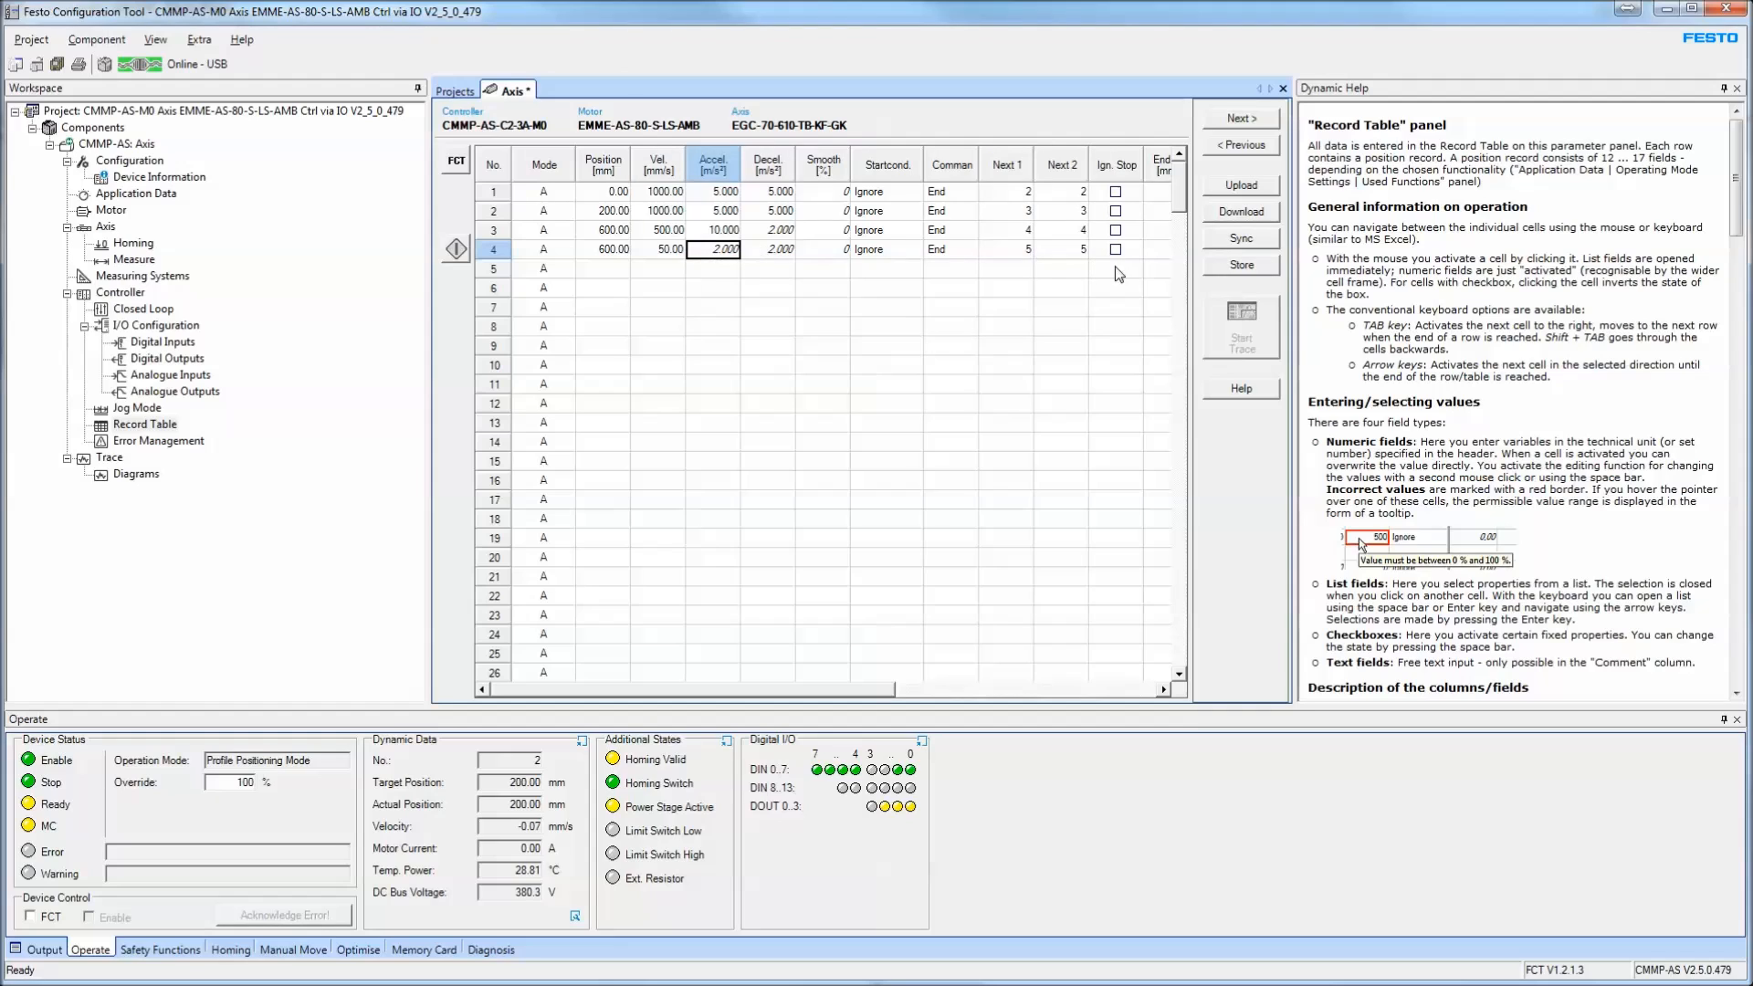
Download the project data into the device and release FCT Device Control
{"action": "left_click", "coordinate": [1241, 211]}
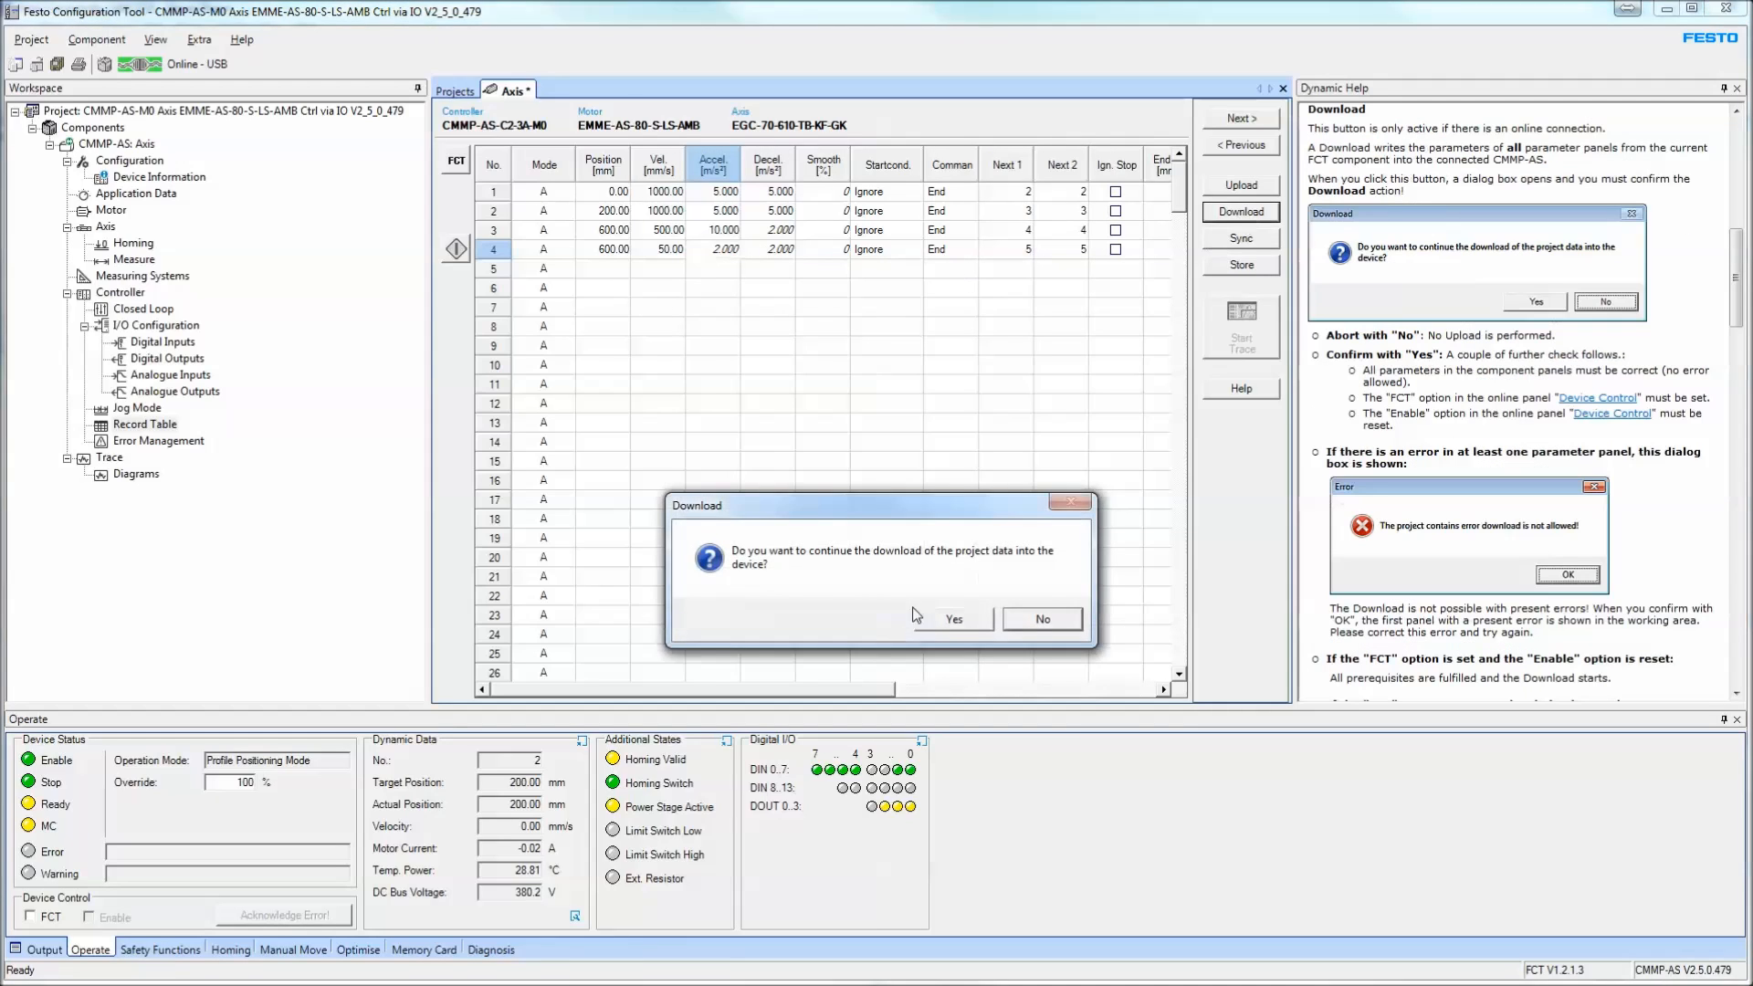
{"action": "left_click", "coordinate": [943, 627]}
{"action": "left_click", "coordinate": [974, 632]}
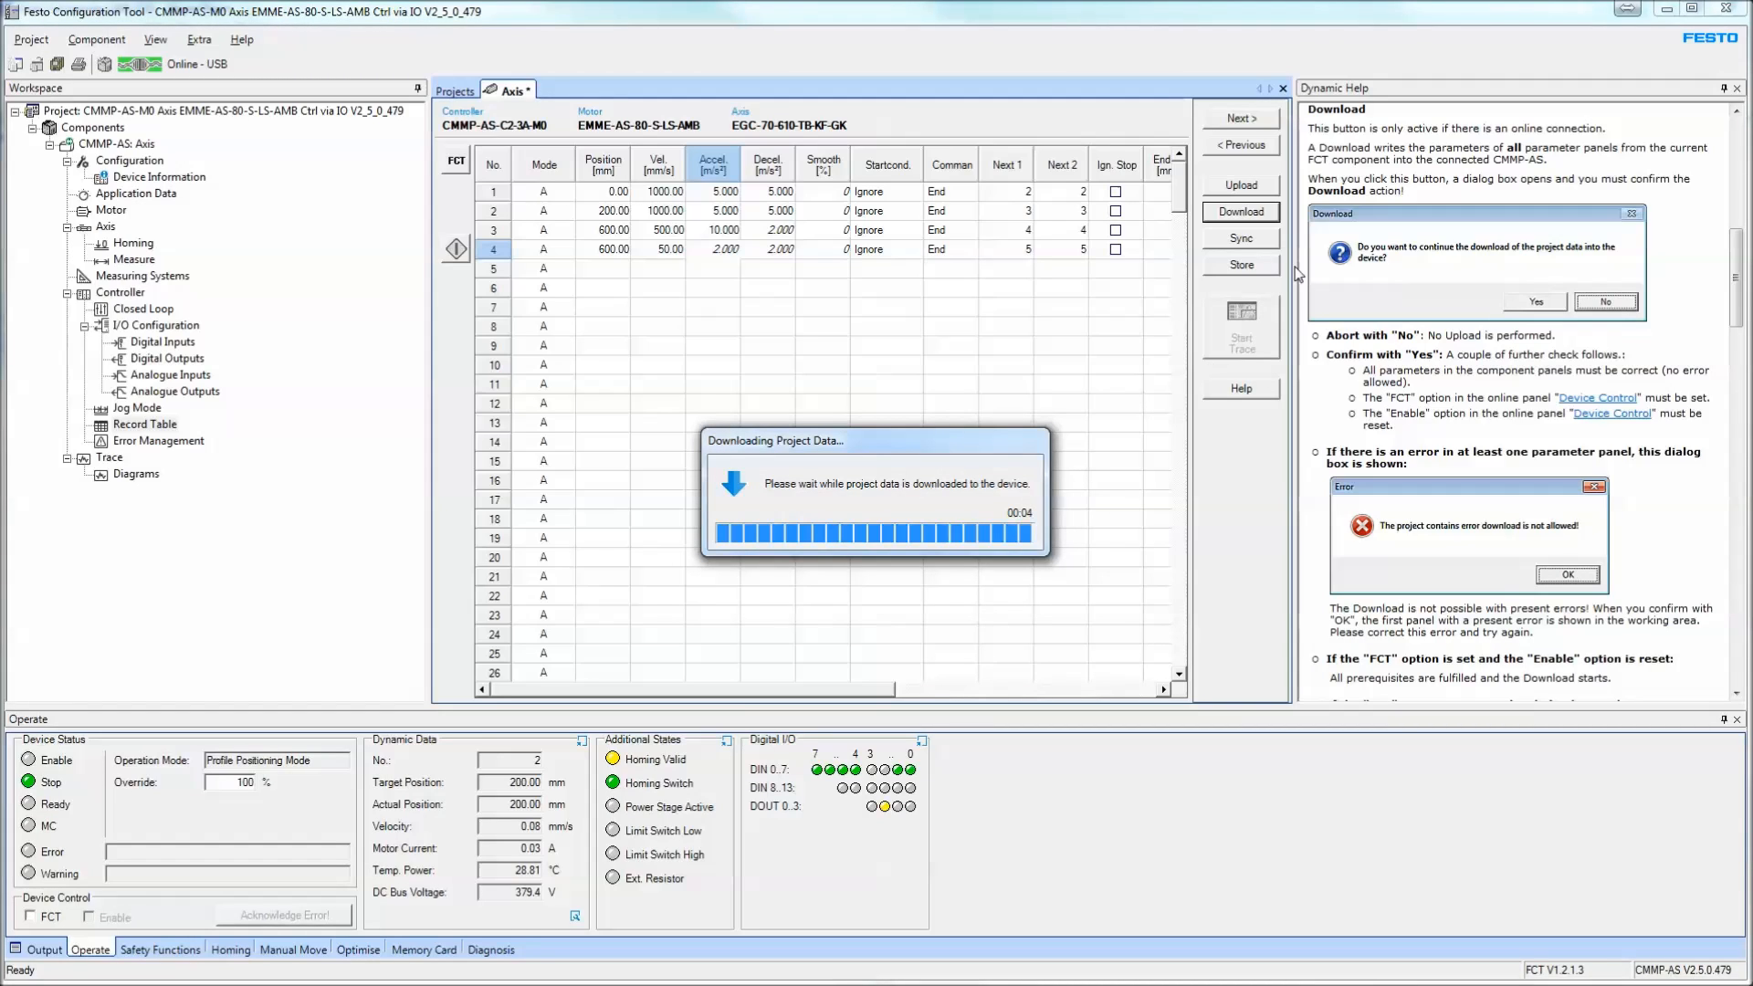
{"action": "left_click", "coordinate": [33, 918]}
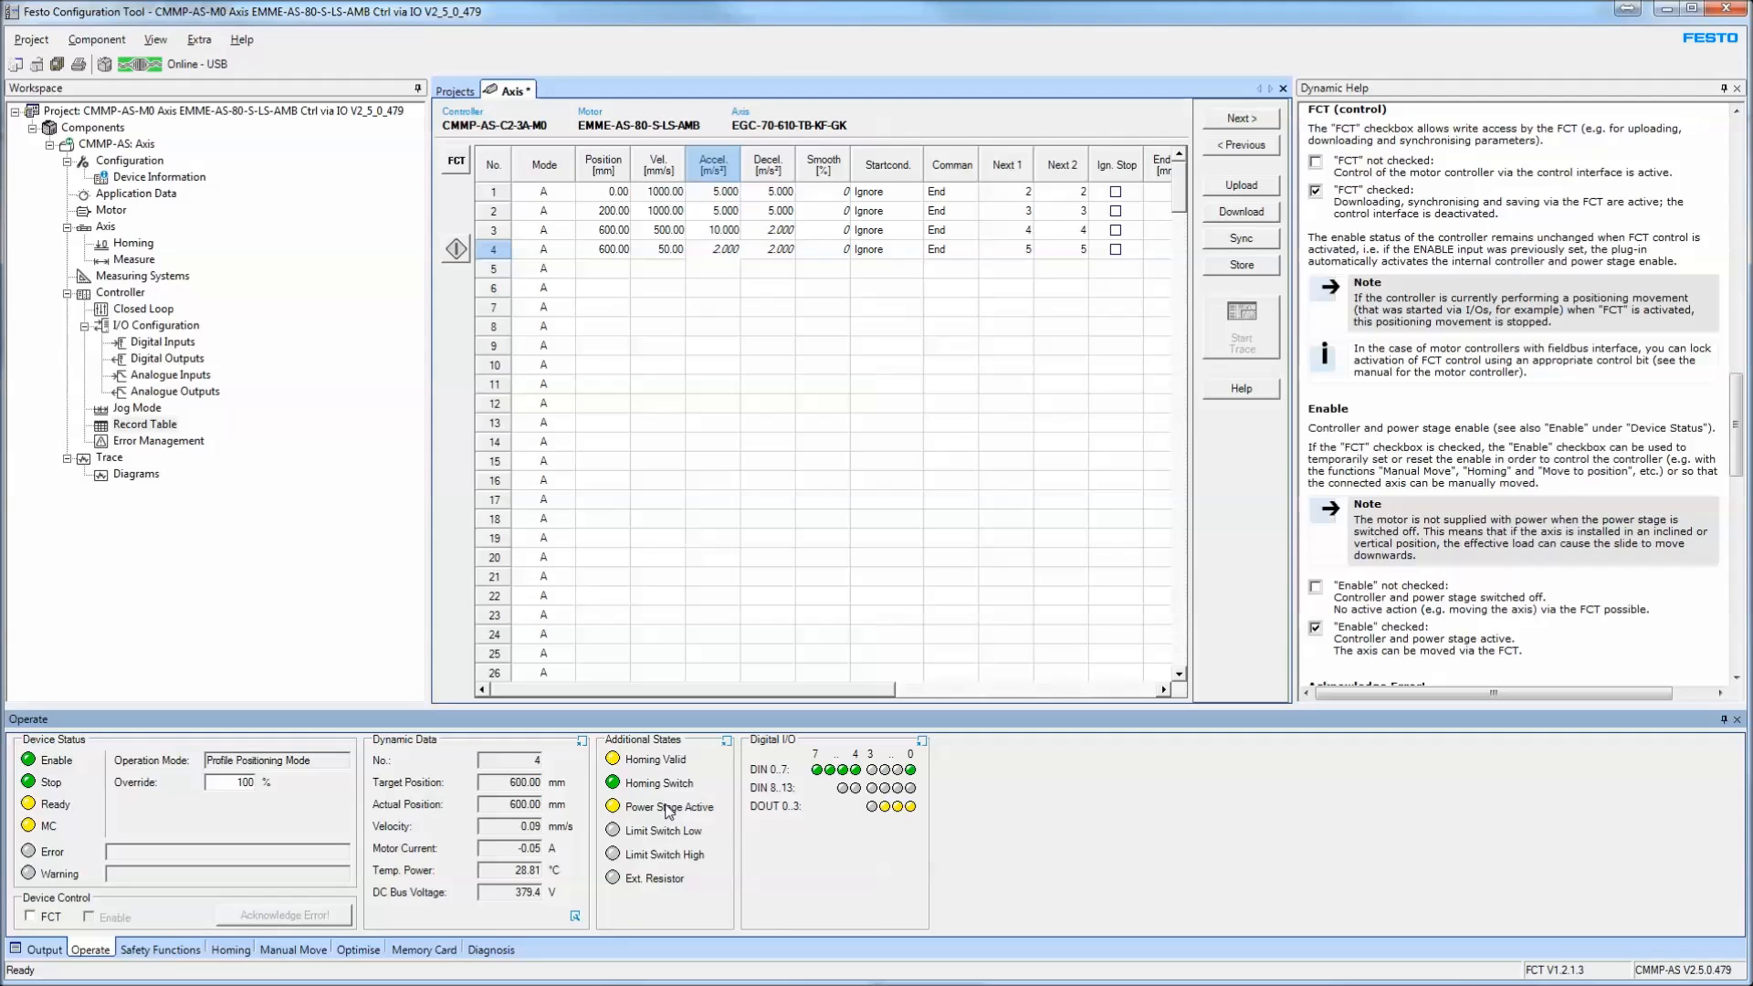
Check the active record number and the target and actual positions in the Dynamic Data during I/O-controlled moves
{"action": "left_click", "coordinate": [548, 762]}
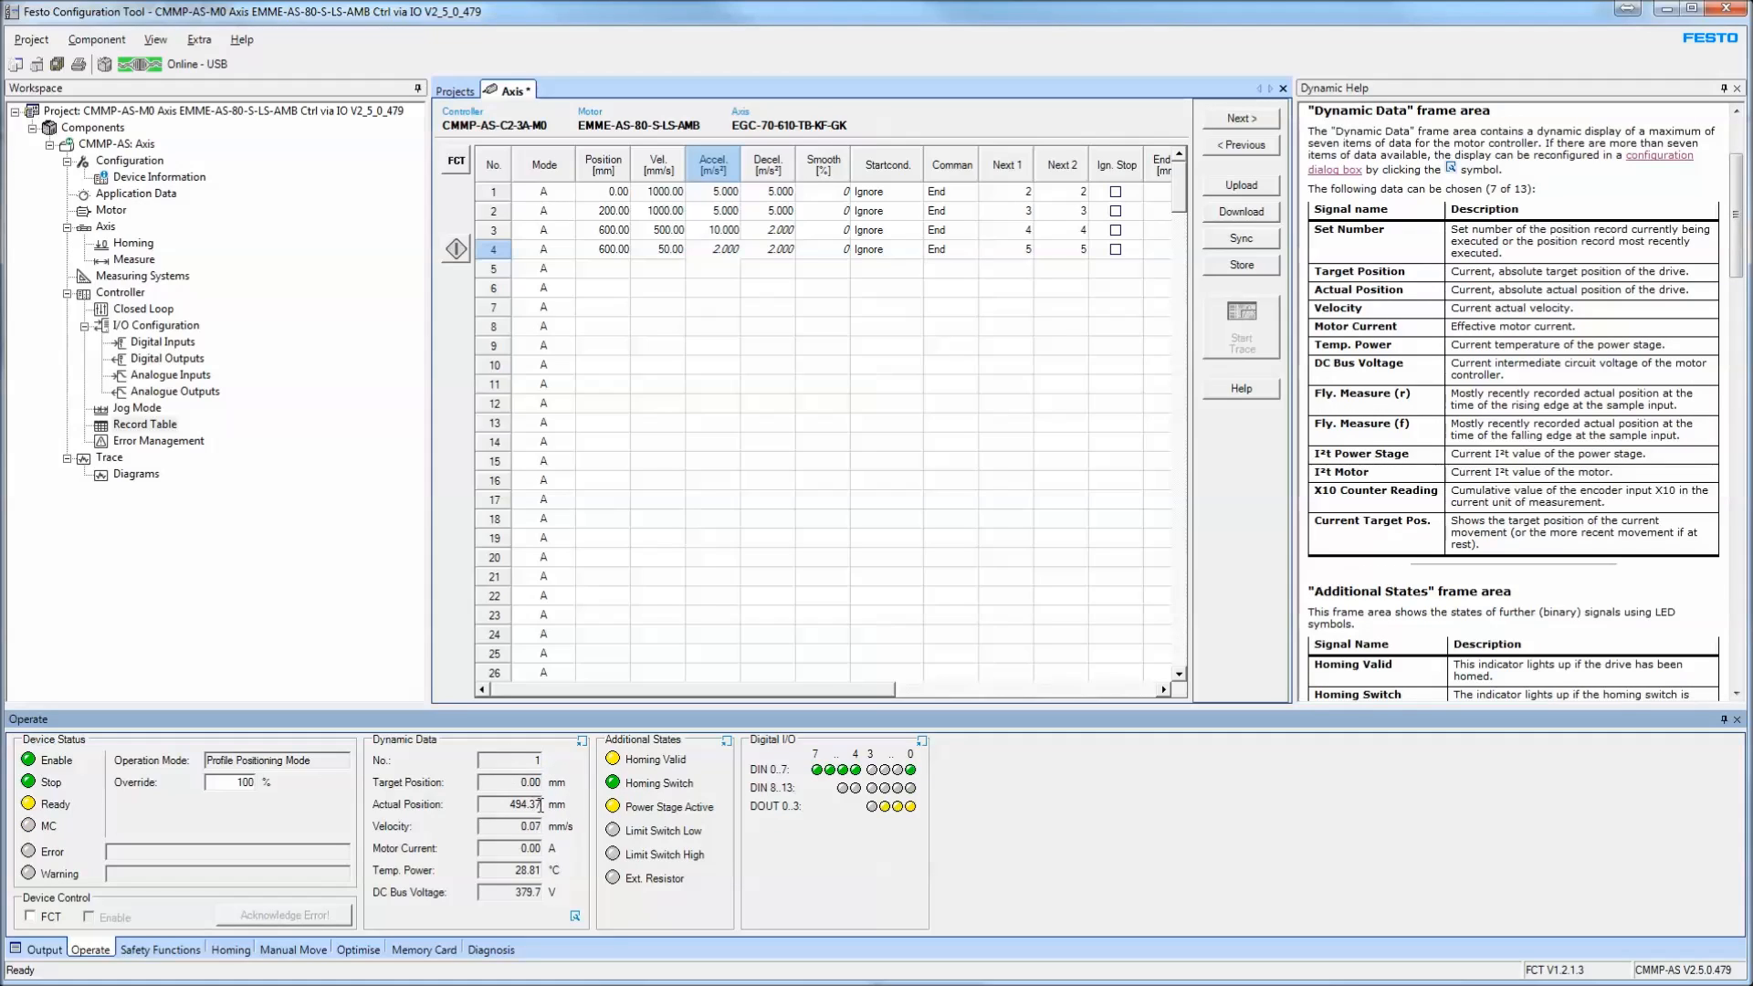
{"action": "left_click", "coordinate": [519, 780]}
{"action": "left_click", "coordinate": [462, 325]}
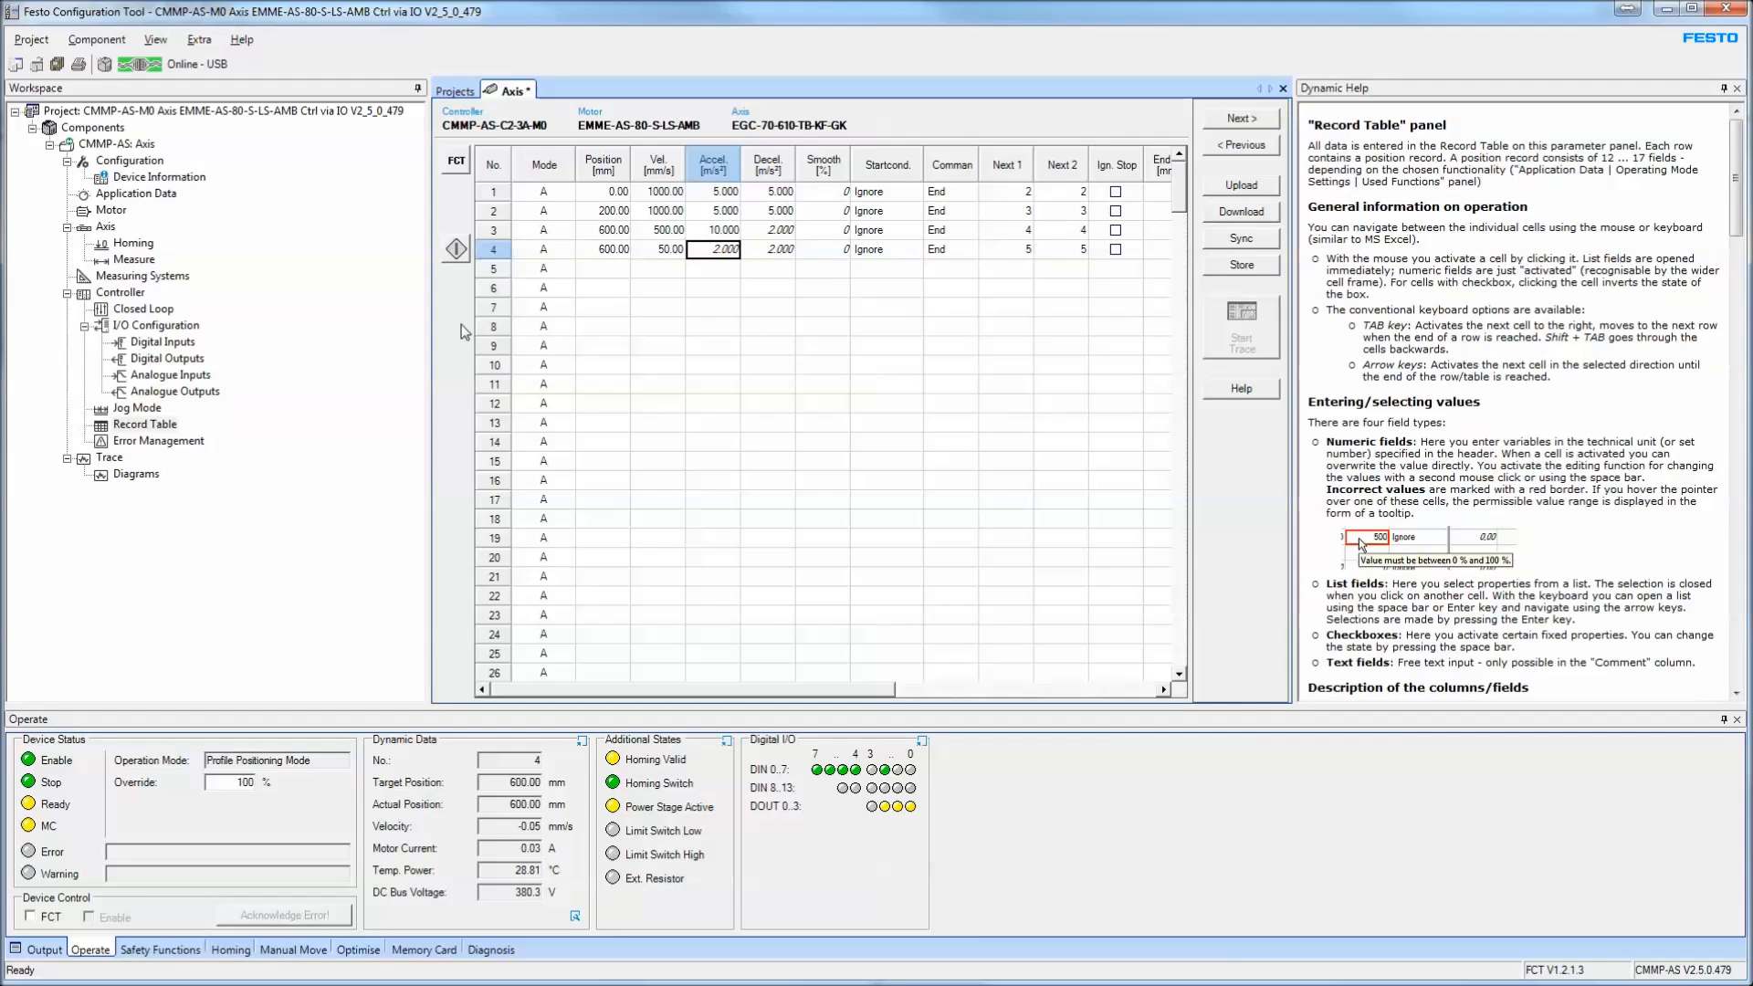